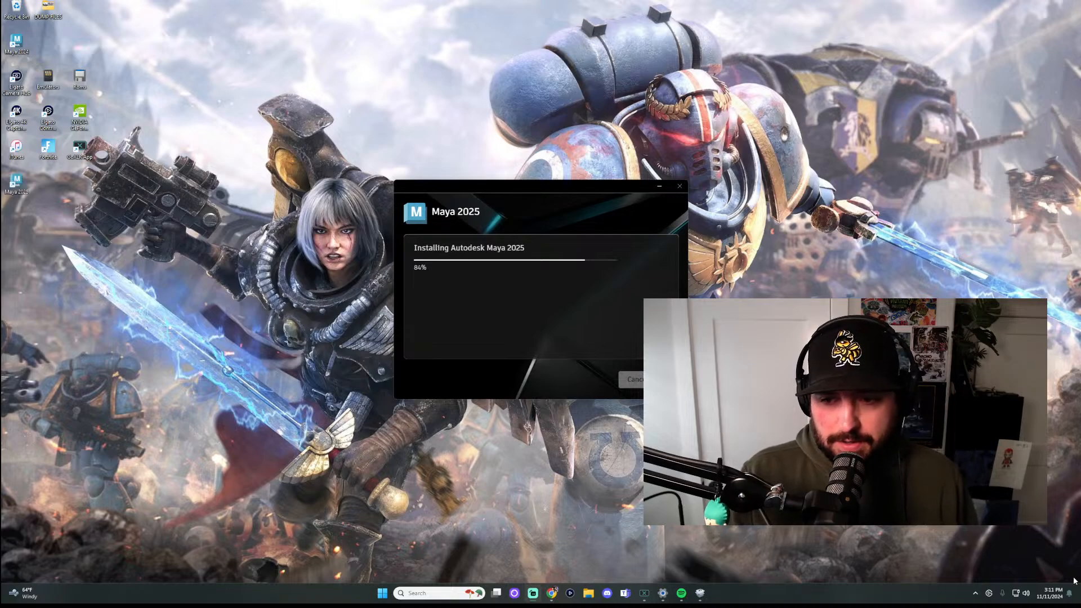
key(super+n)
click(1061, 596)
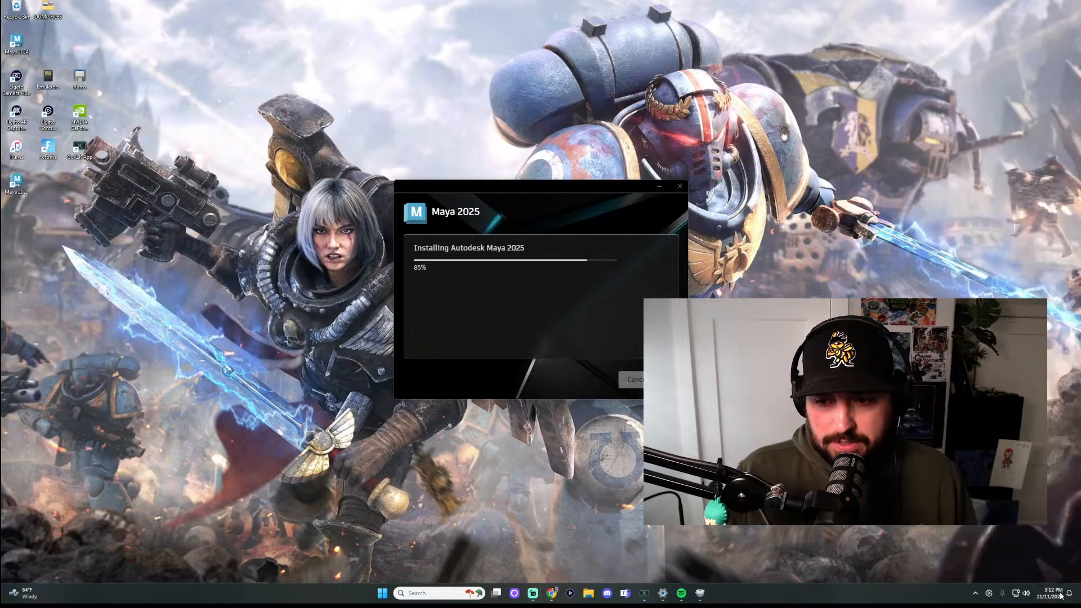
click(1056, 600)
click(1055, 599)
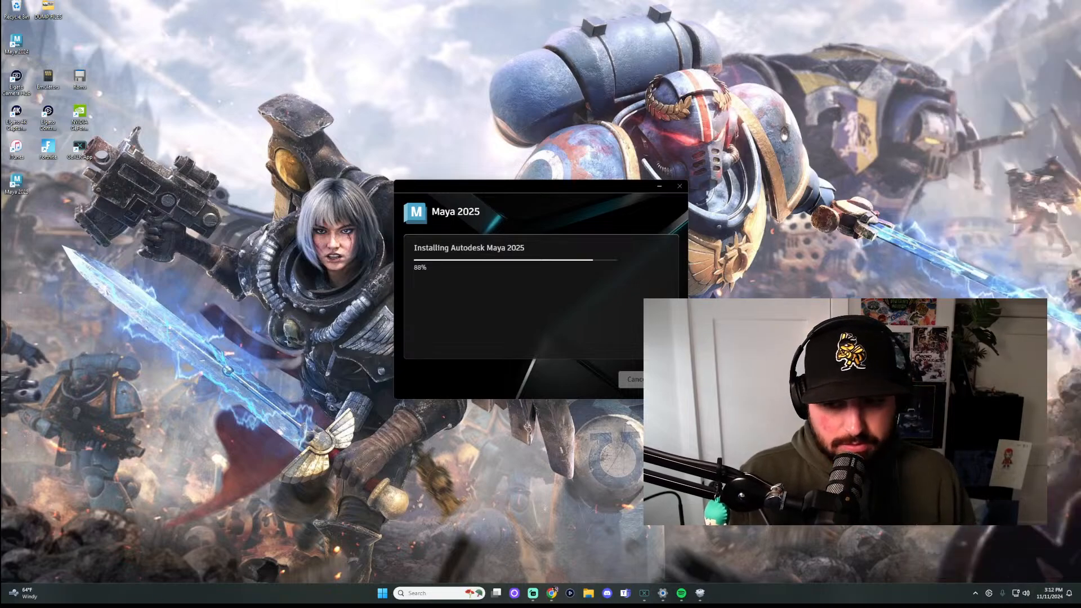
click(1051, 596)
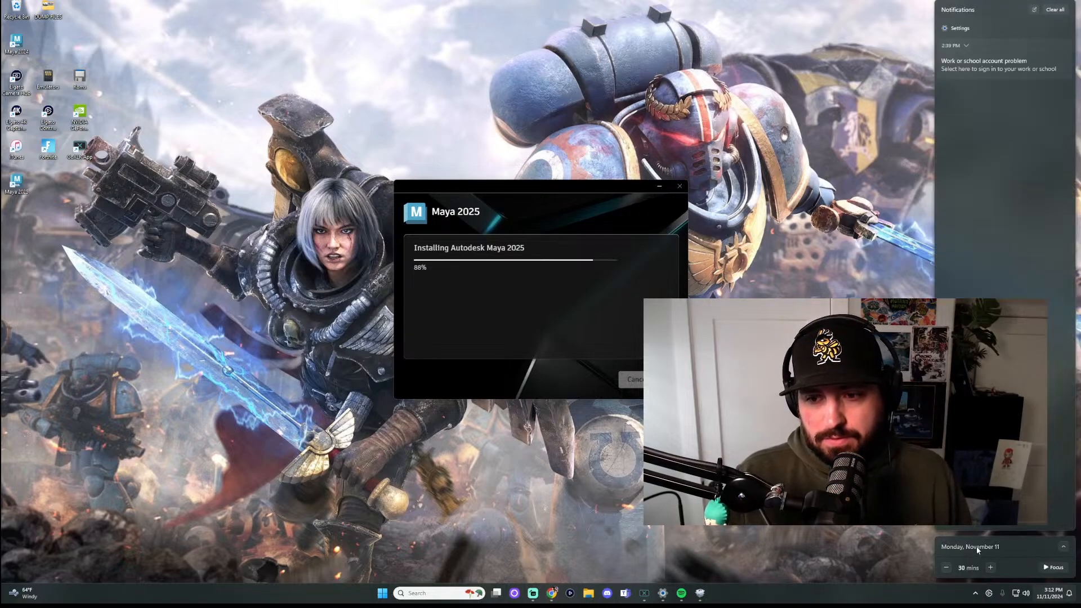
click(1064, 549)
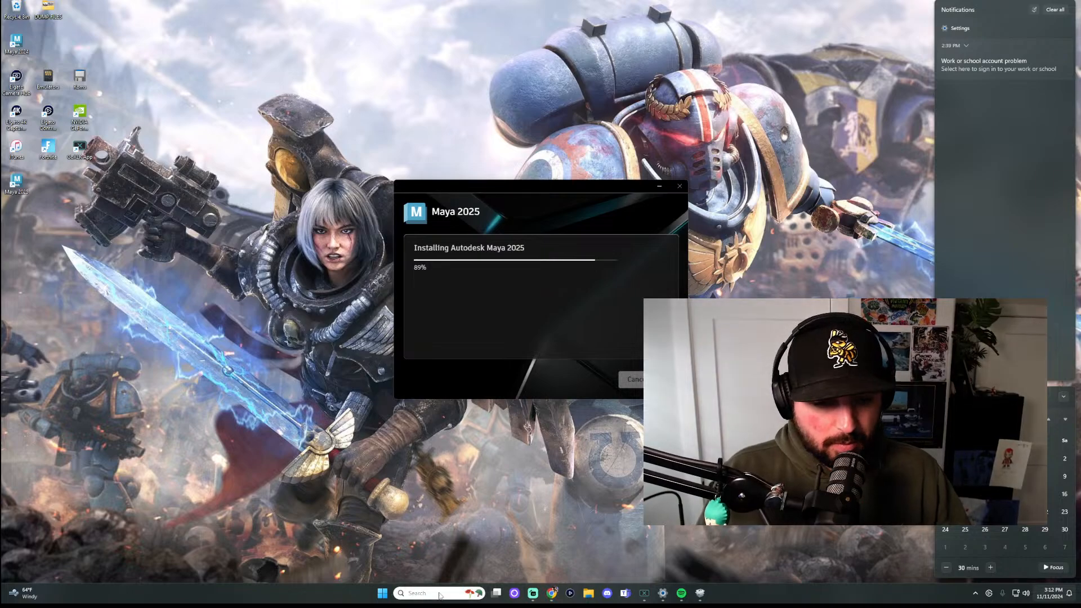
click(482, 594)
click(492, 596)
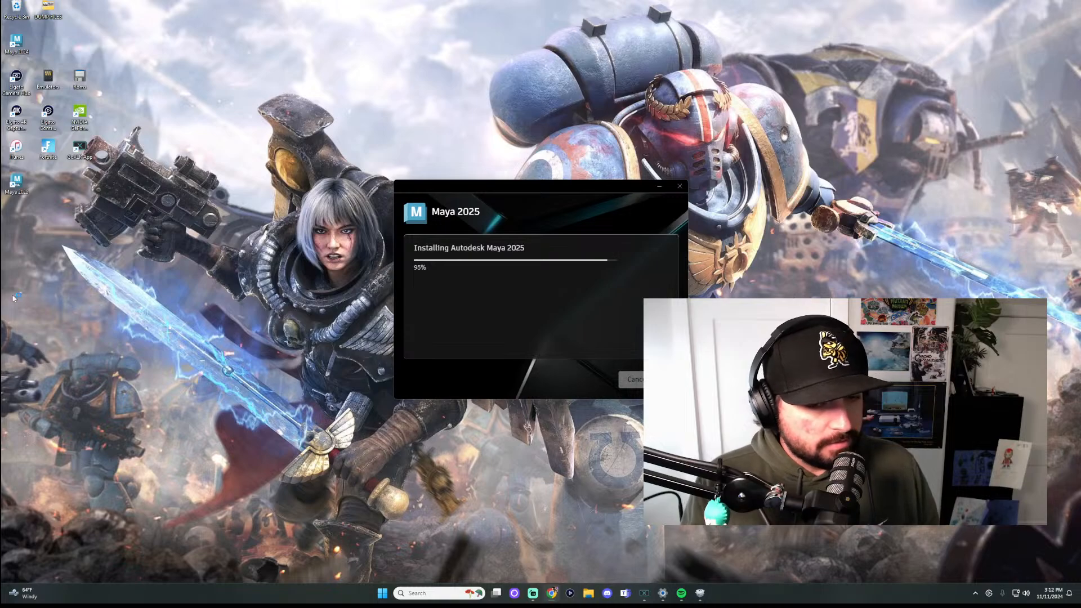
click(1050, 597)
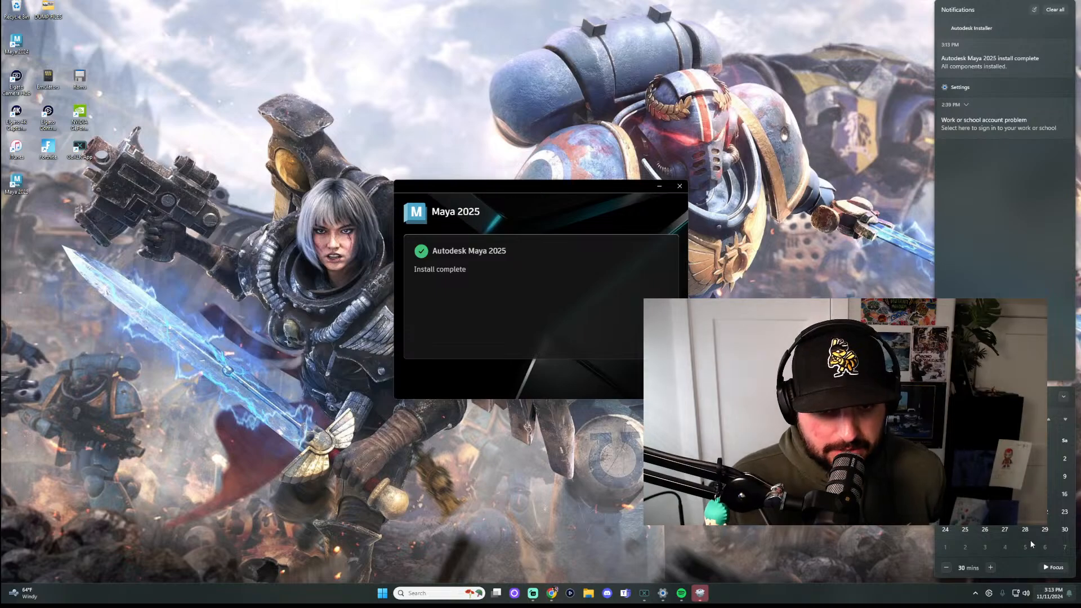
click(207, 421)
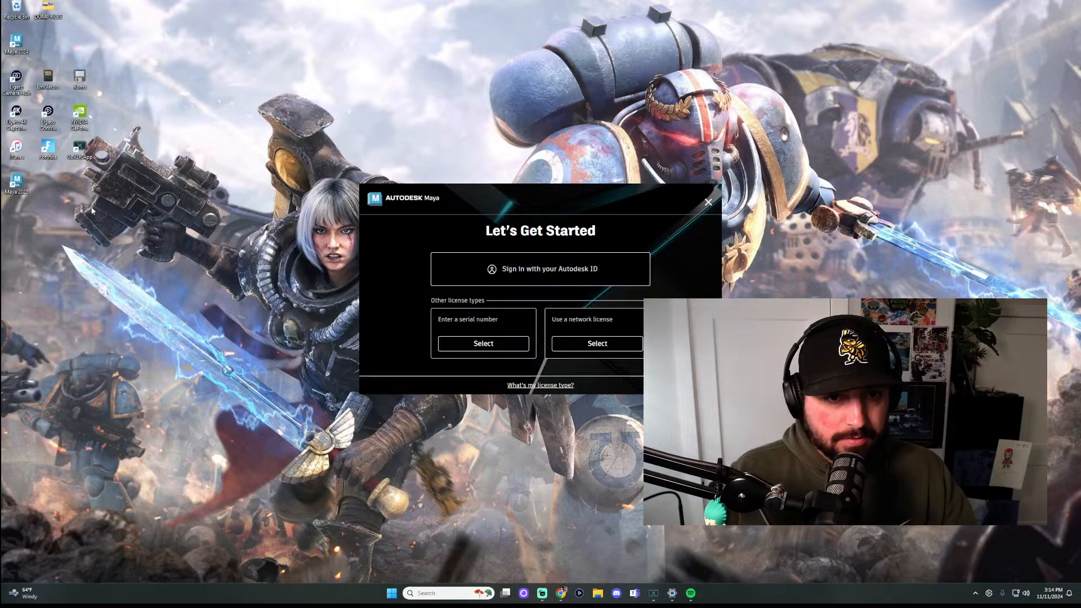
Choose signing in with an Autodesk ID and start Maya 2025 with default preferences
click(578, 272)
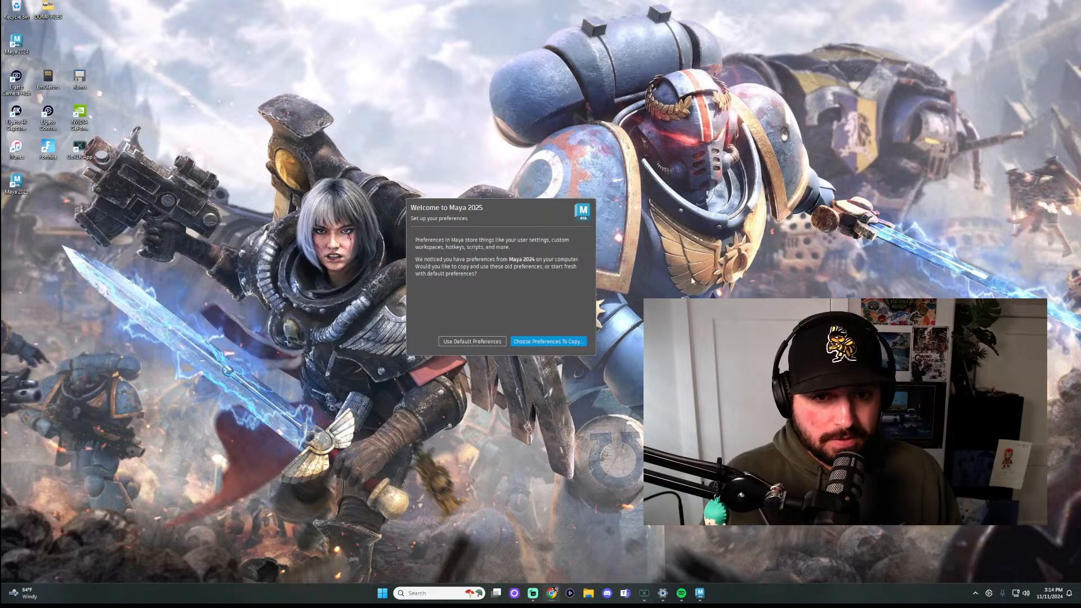
click(456, 342)
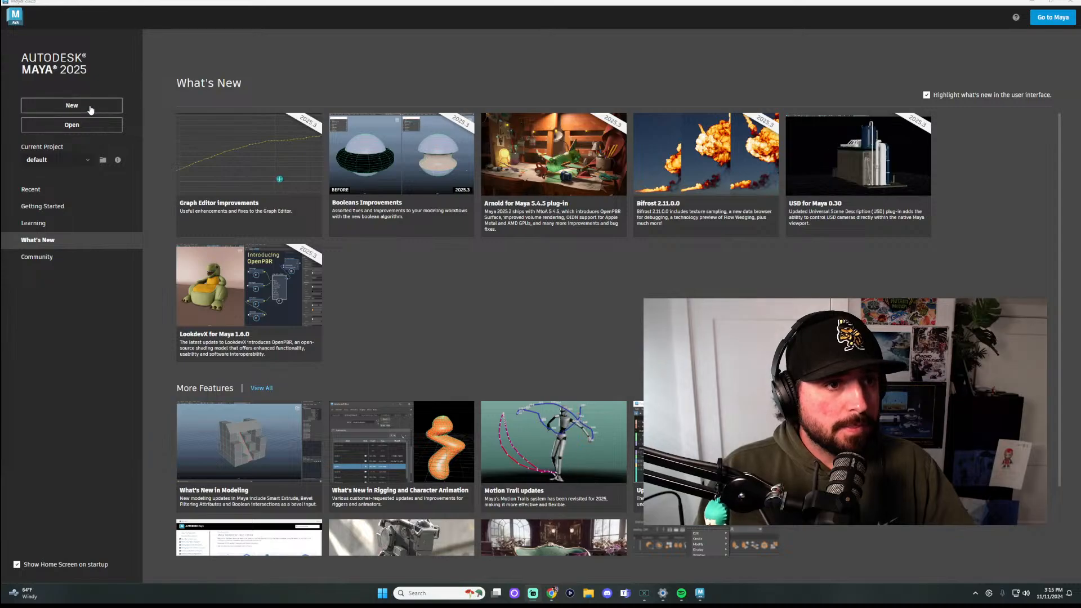
Open the scene retopo_02.mb from the user's Downloads folder on drive C
click(72, 125)
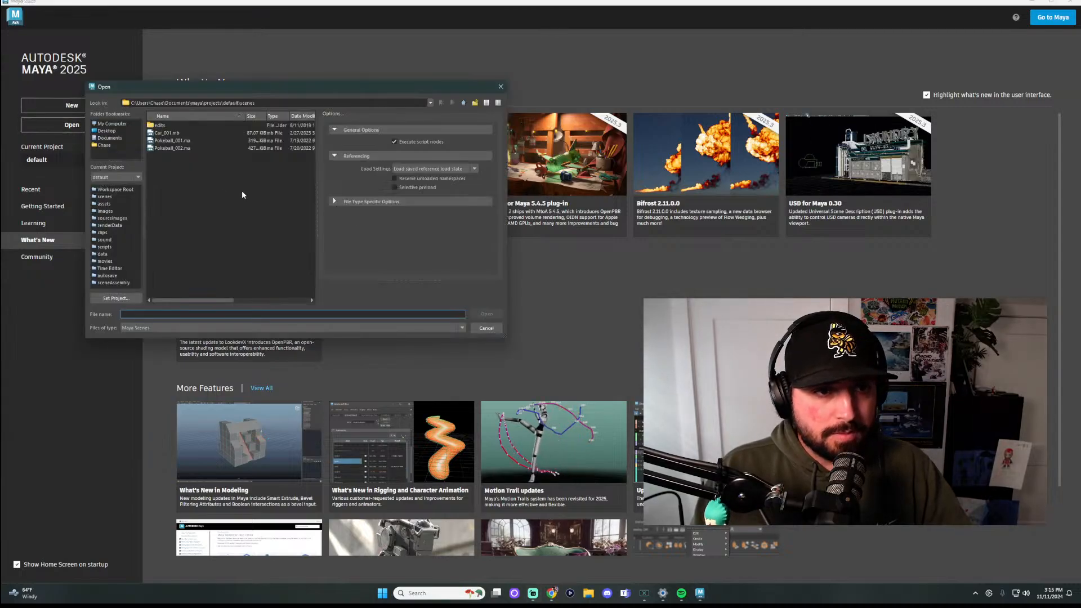
click(111, 123)
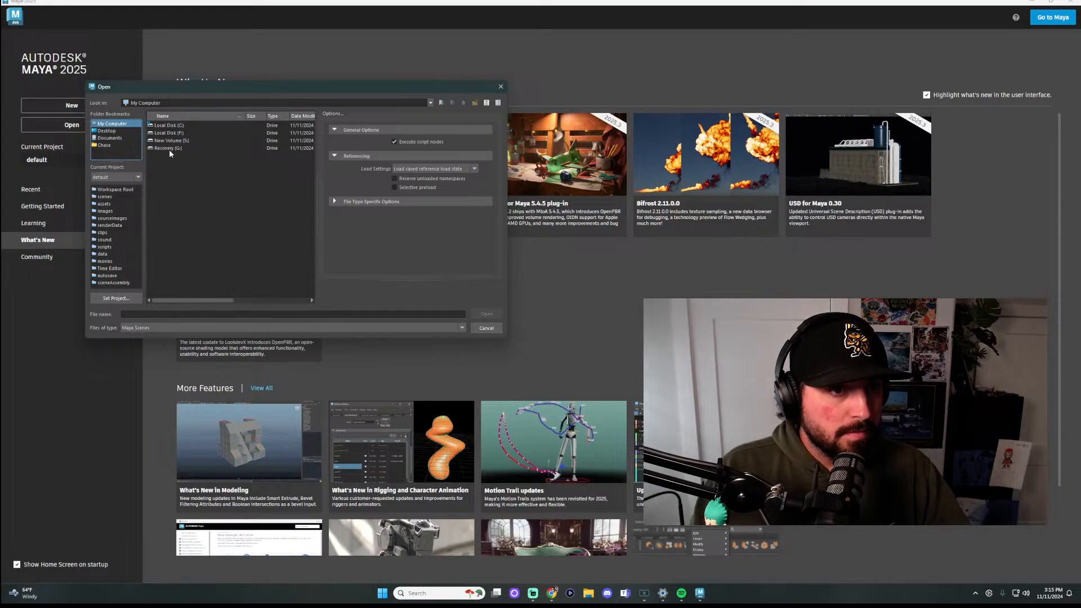
double_click(169, 125)
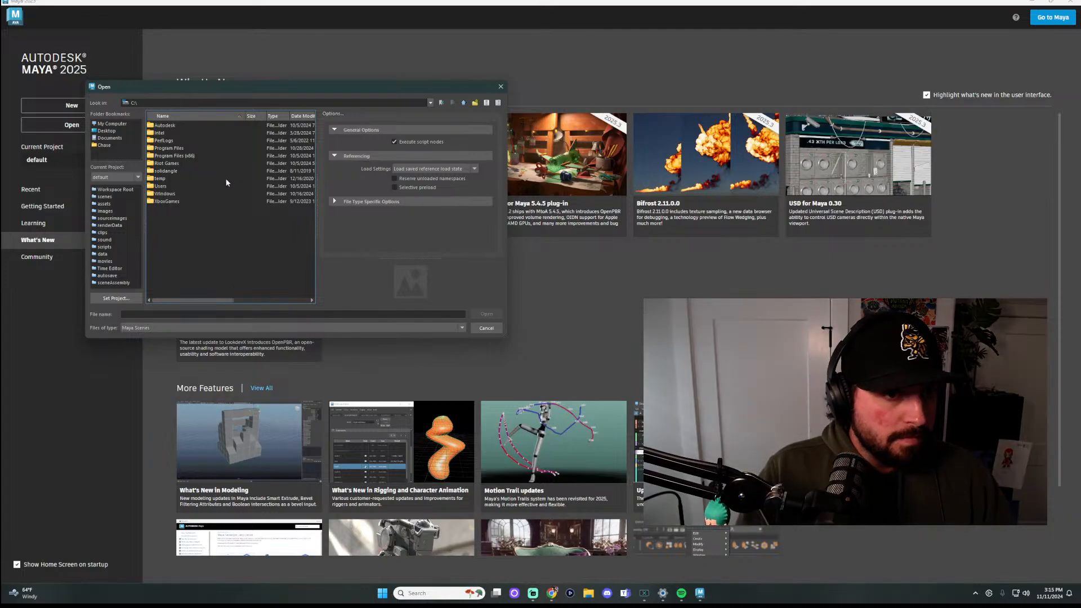
double_click(161, 186)
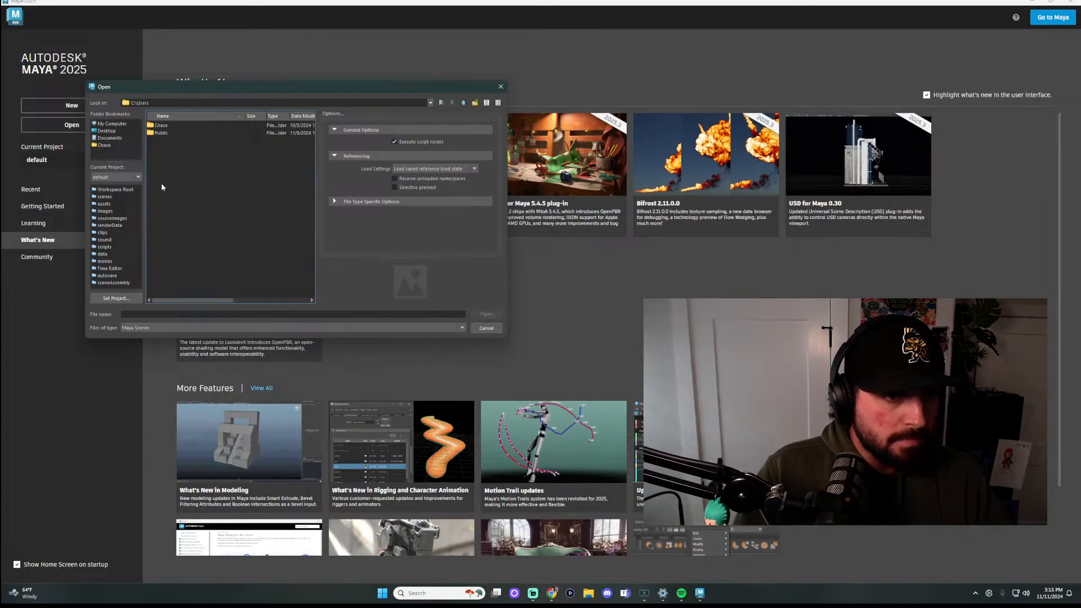
double_click(159, 131)
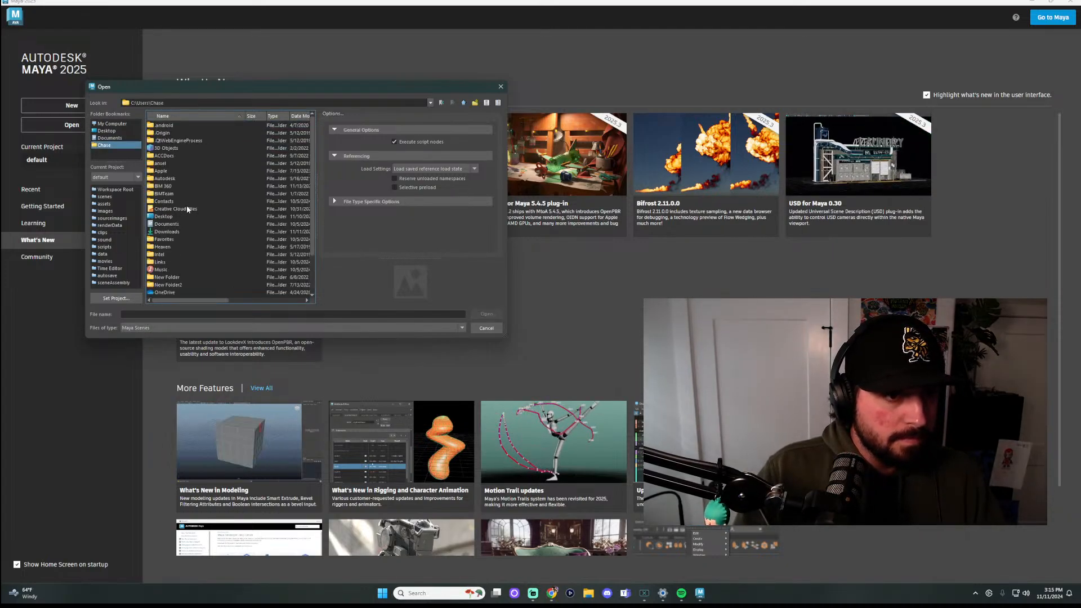
scroll(203, 235, down, 2)
double_click(163, 186)
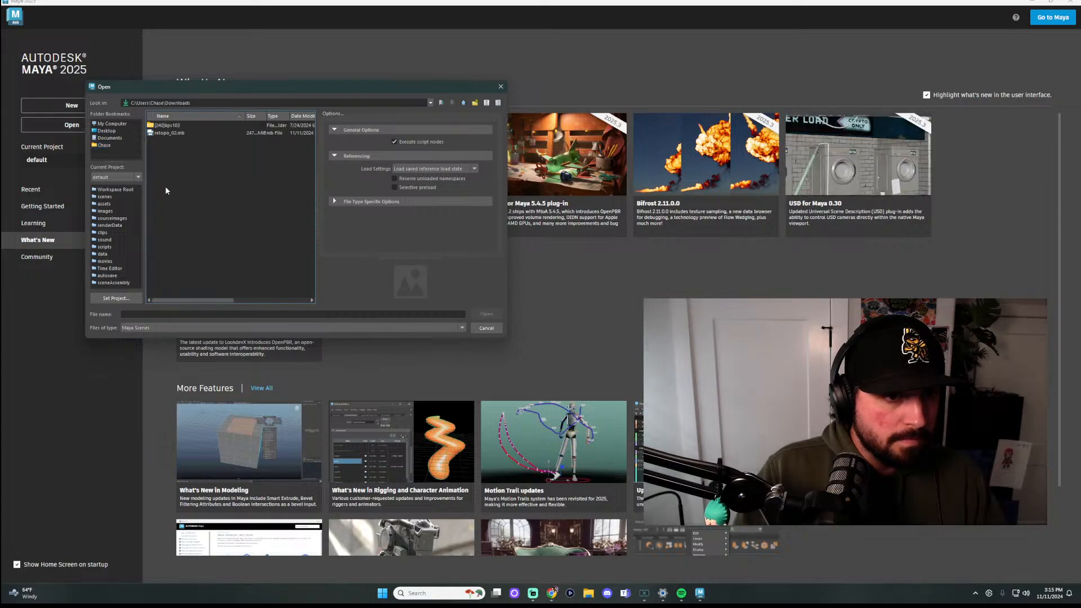
click(169, 133)
click(485, 315)
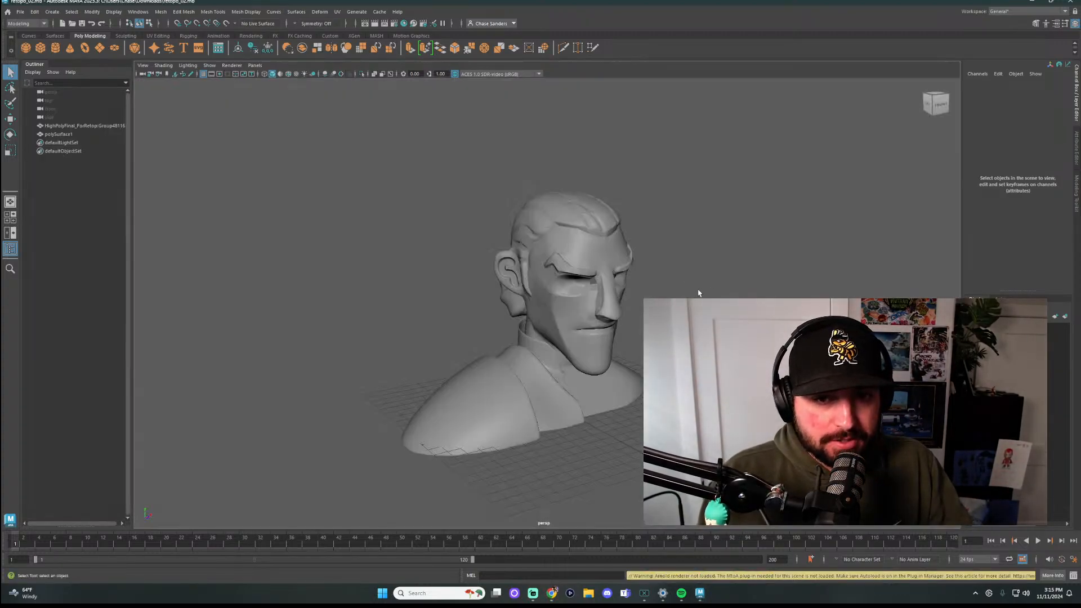
Delete the existing retopology mesh polySurface1 from the face, keeping the high-poly bust
click(586, 310)
scroll(649, 287, up, 3)
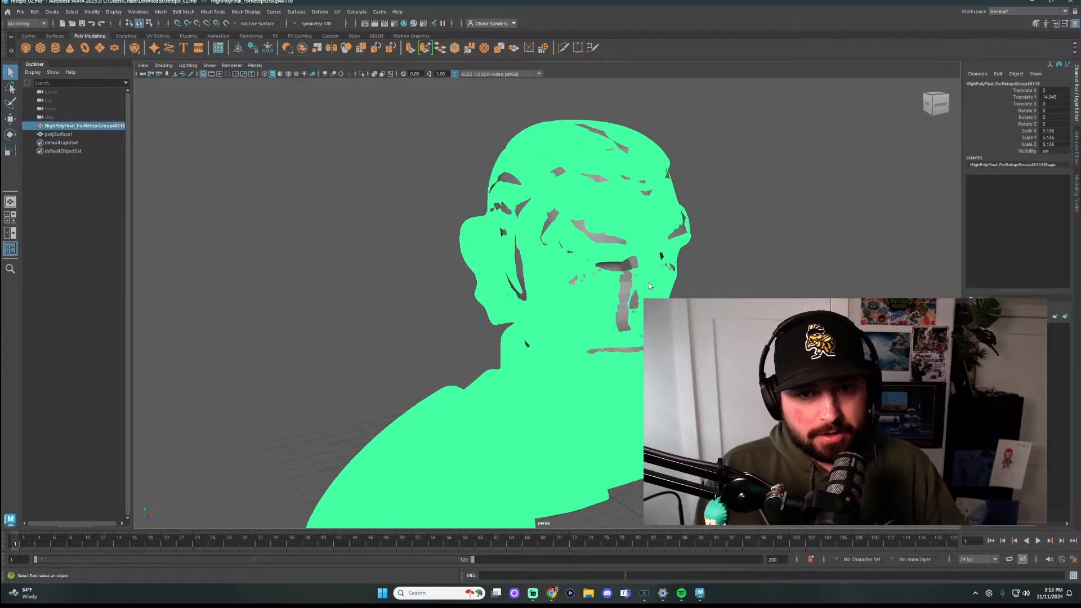
click(622, 302)
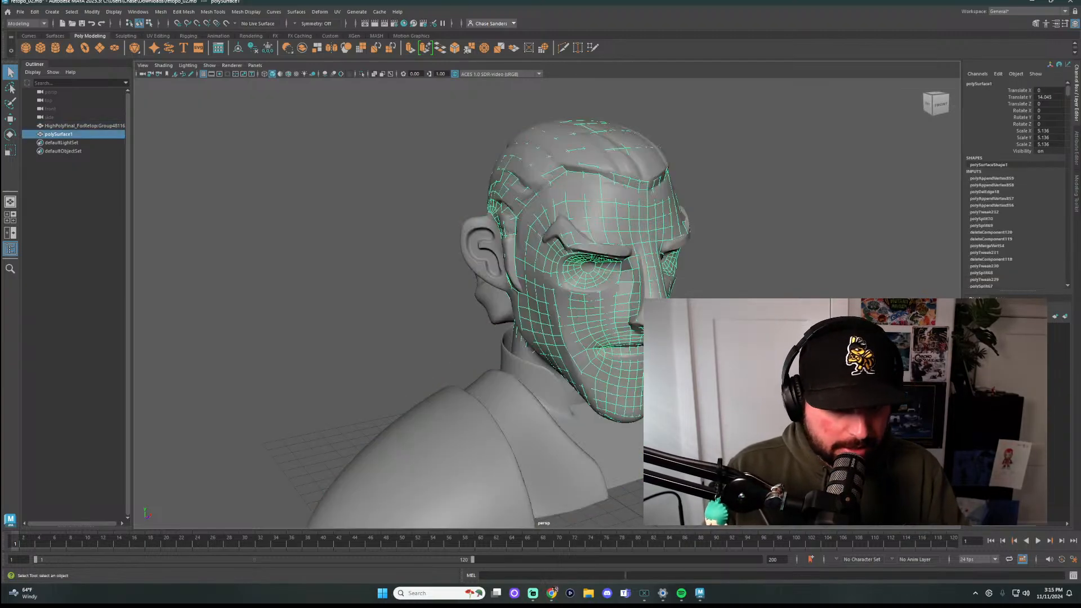
key(Delete)
alt+drag(704, 284, 723, 296)
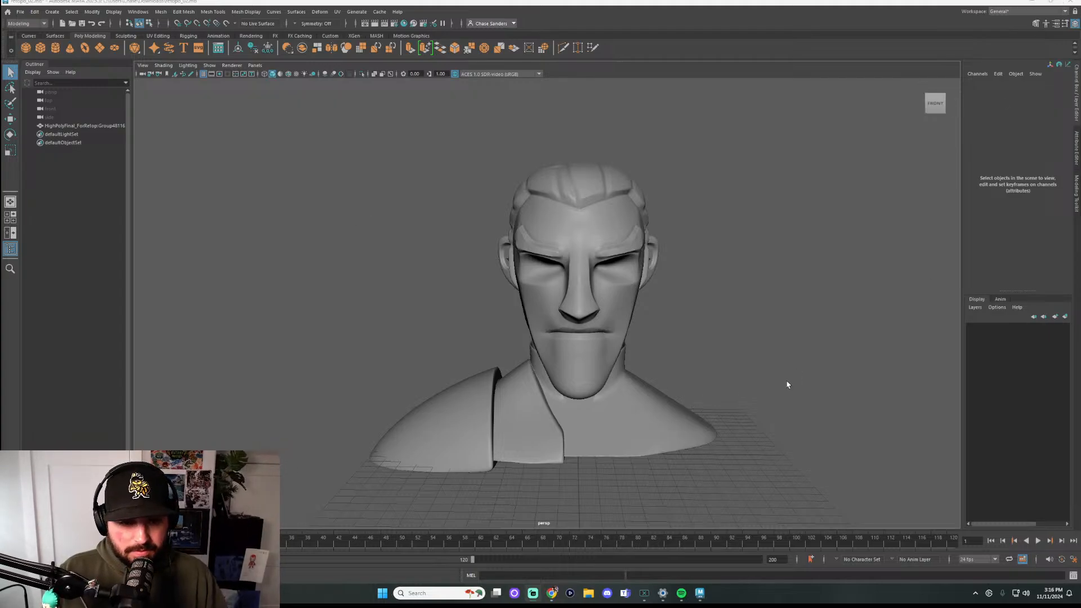
Undock the time slider and range slider from the workspace and close them
drag(284, 540, 972, 402)
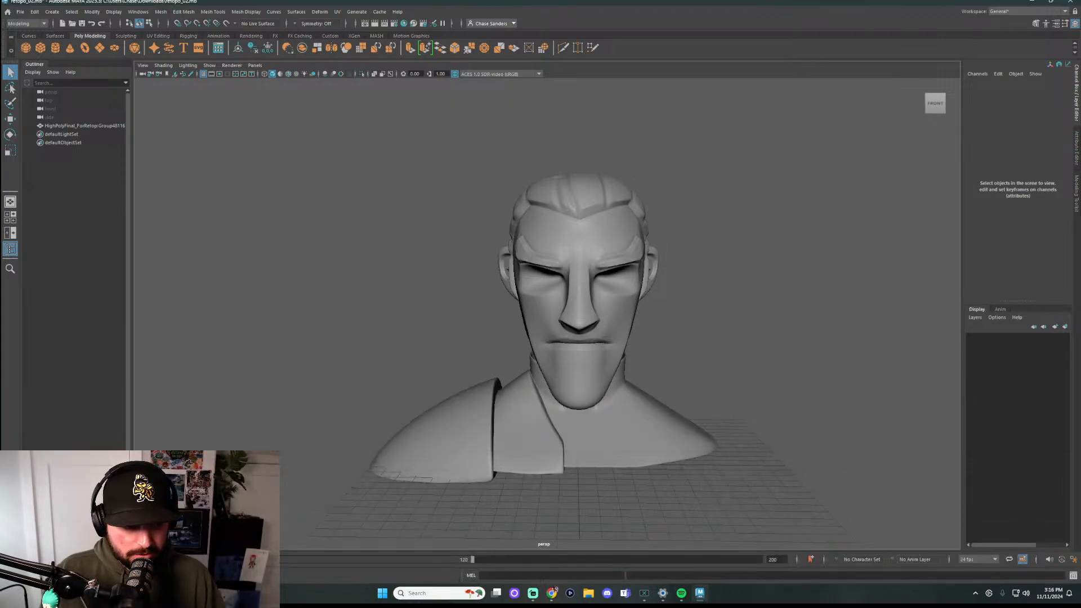
drag(279, 559, 389, 419)
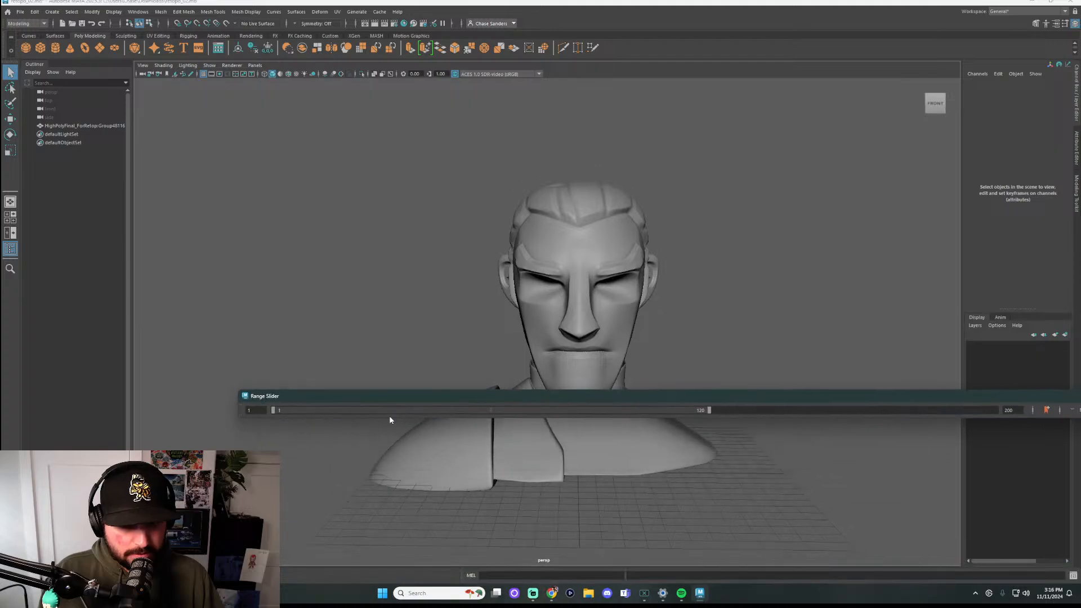
drag(772, 404, 558, 377)
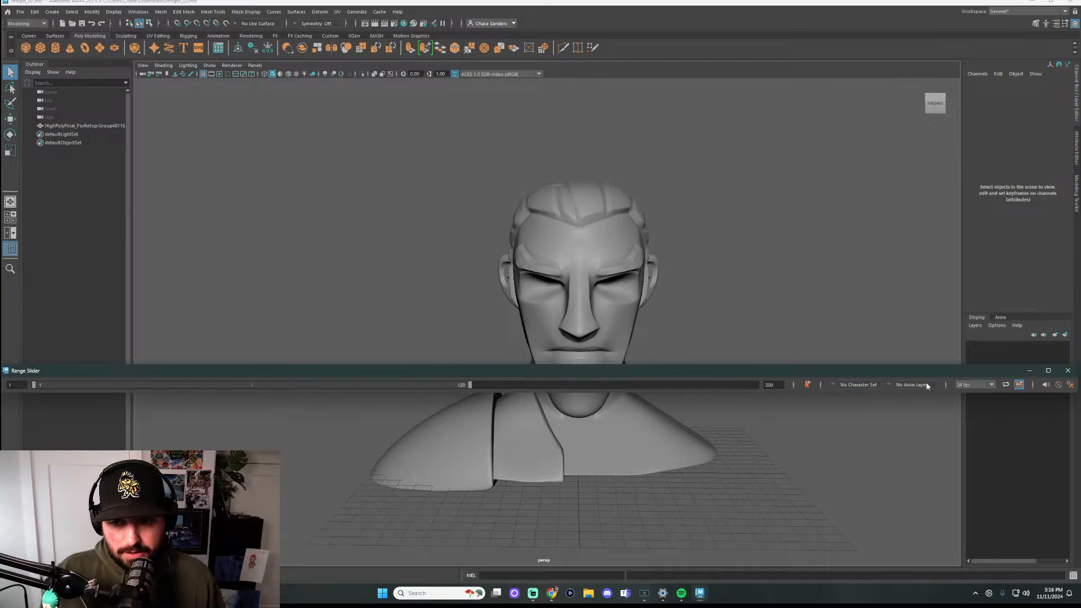
click(900, 365)
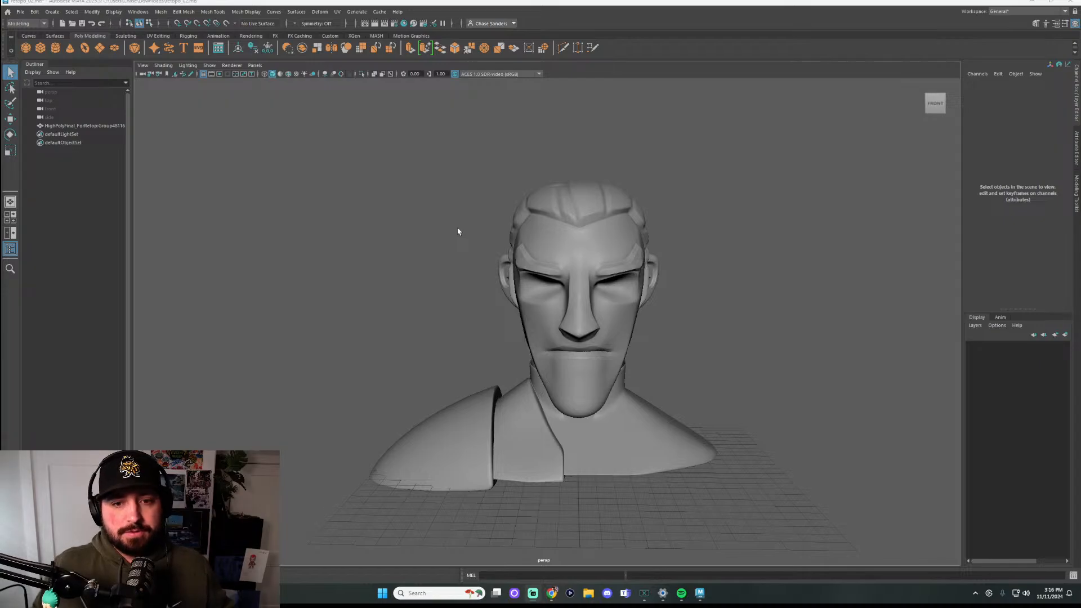
Examine the high-poly bust's face and head from the front and from three-quarter angles
scroll(656, 298, up, 5)
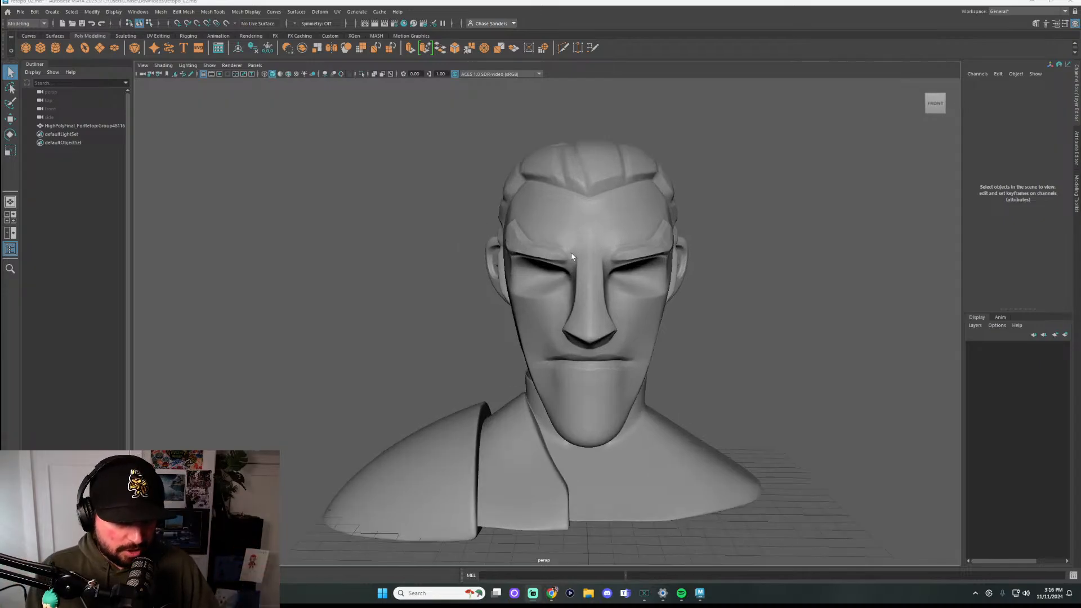
scroll(652, 306, down, 6)
scroll(652, 306, up, 3)
alt+drag(652, 306, 497, 313)
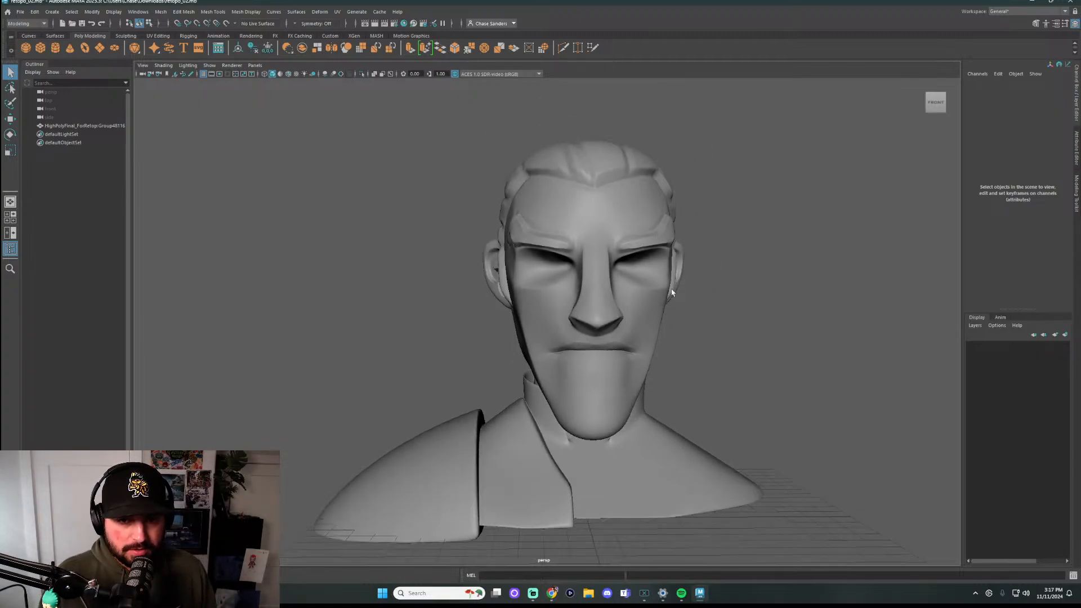
scroll(681, 327, up, 2)
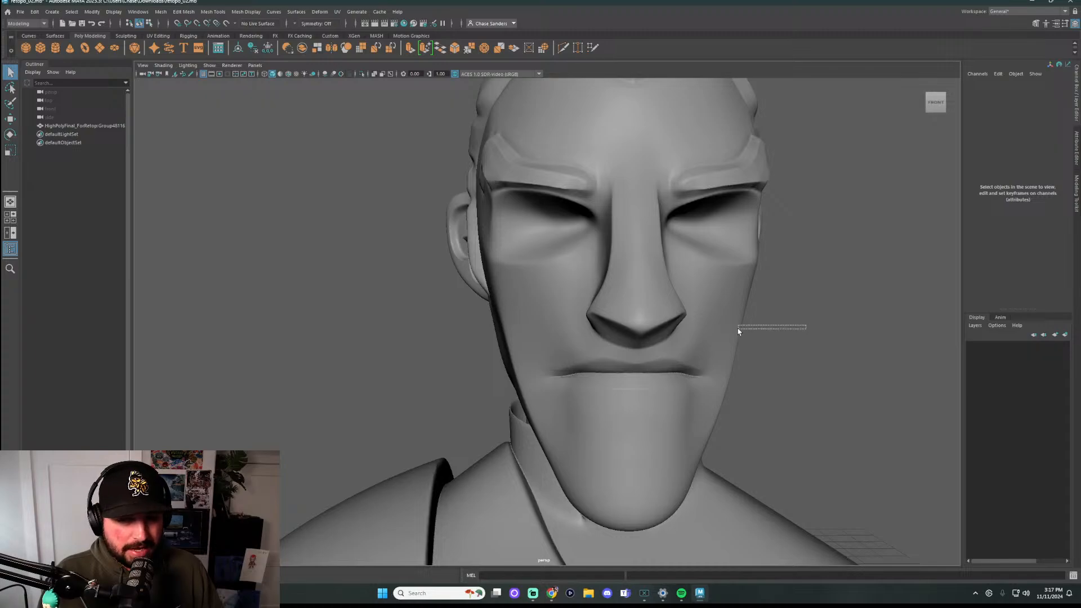
drag(738, 328, 727, 331)
alt+drag(811, 329, 400, 316)
click(835, 354)
scroll(679, 307, down, 7)
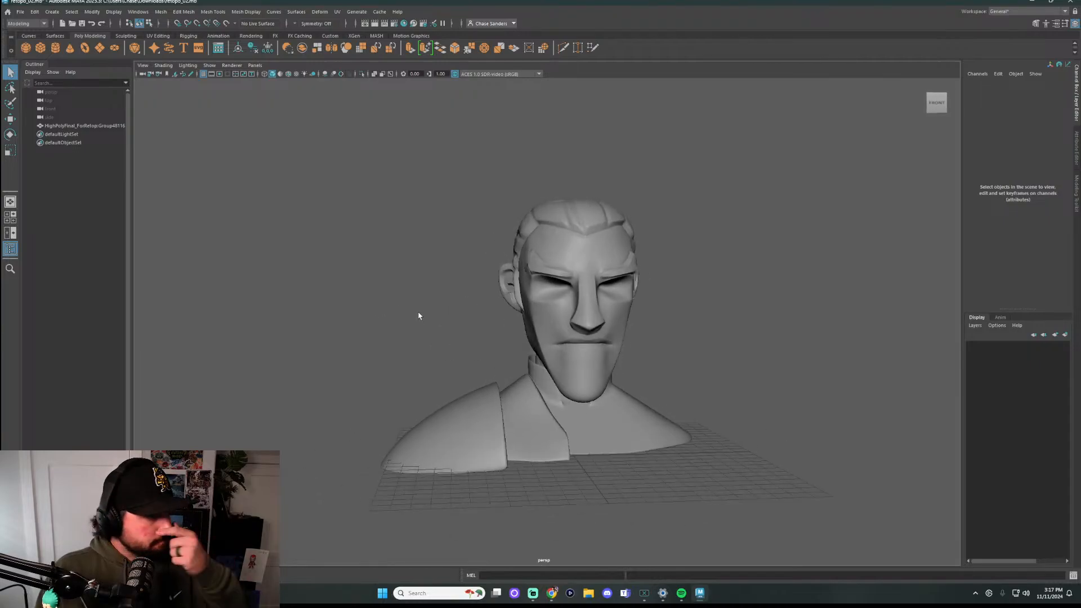
scroll(667, 331, up, 2)
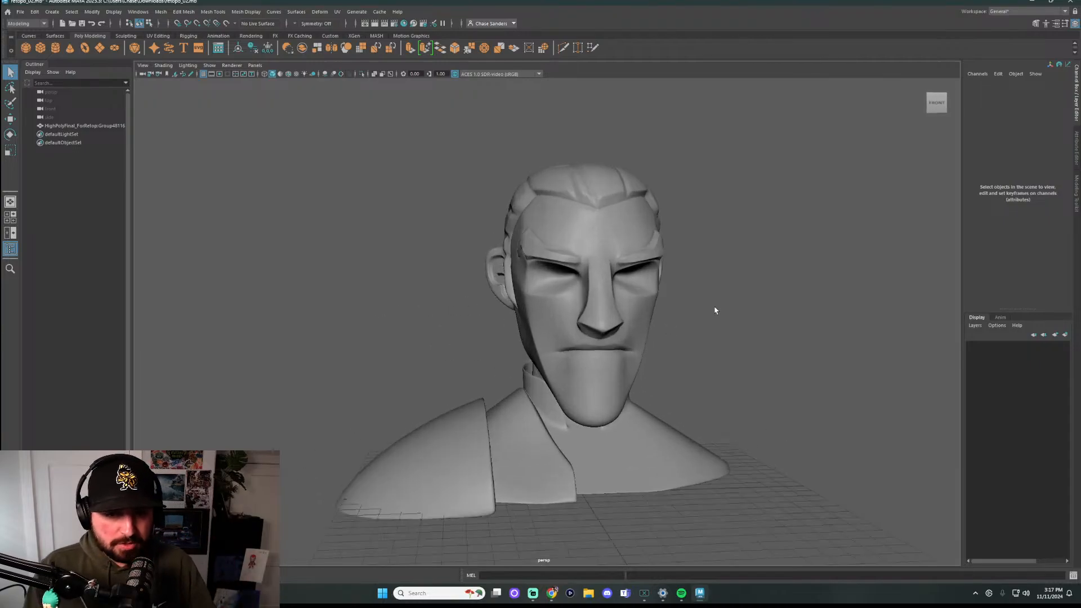
alt+drag(740, 345, 719, 336)
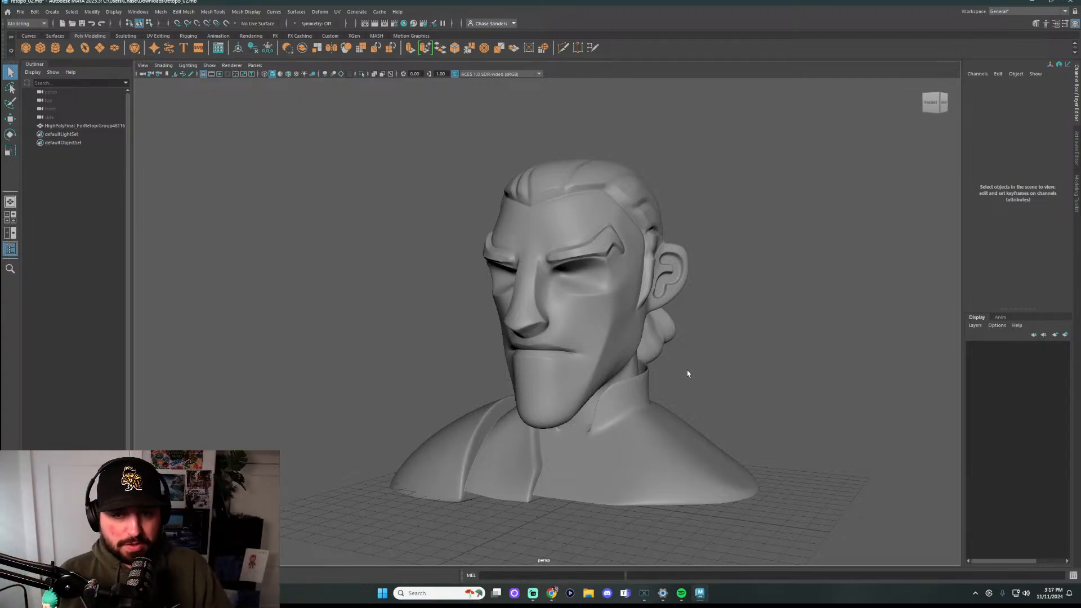
alt+drag(694, 338, 727, 342)
alt+middle_drag(756, 347, 722, 346)
scroll(567, 300, up, 3)
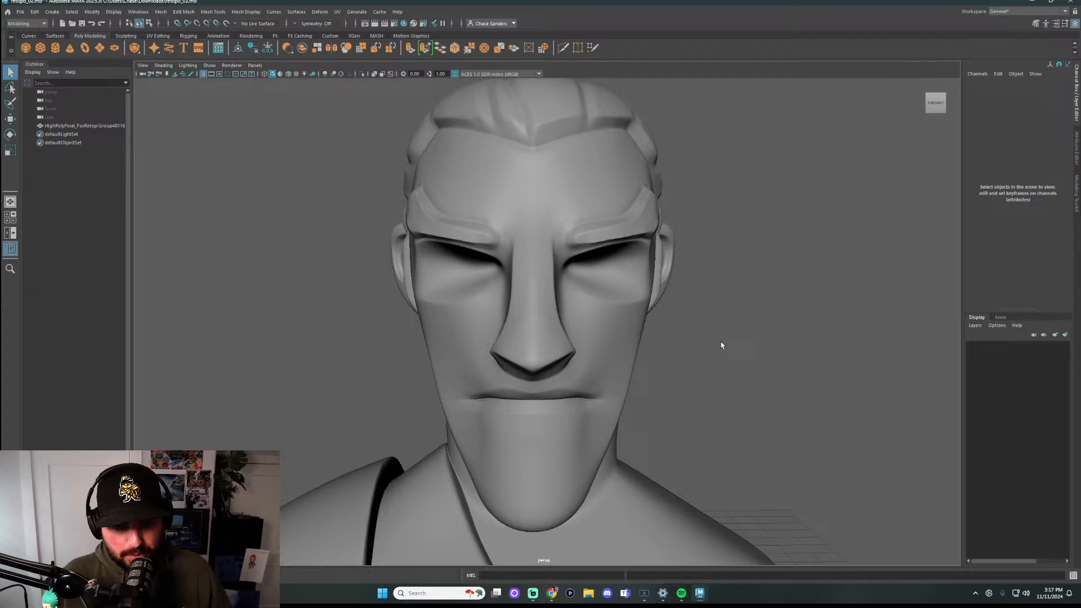
Make the high-poly bust a live surface and show the Modeling Toolkit
click(604, 245)
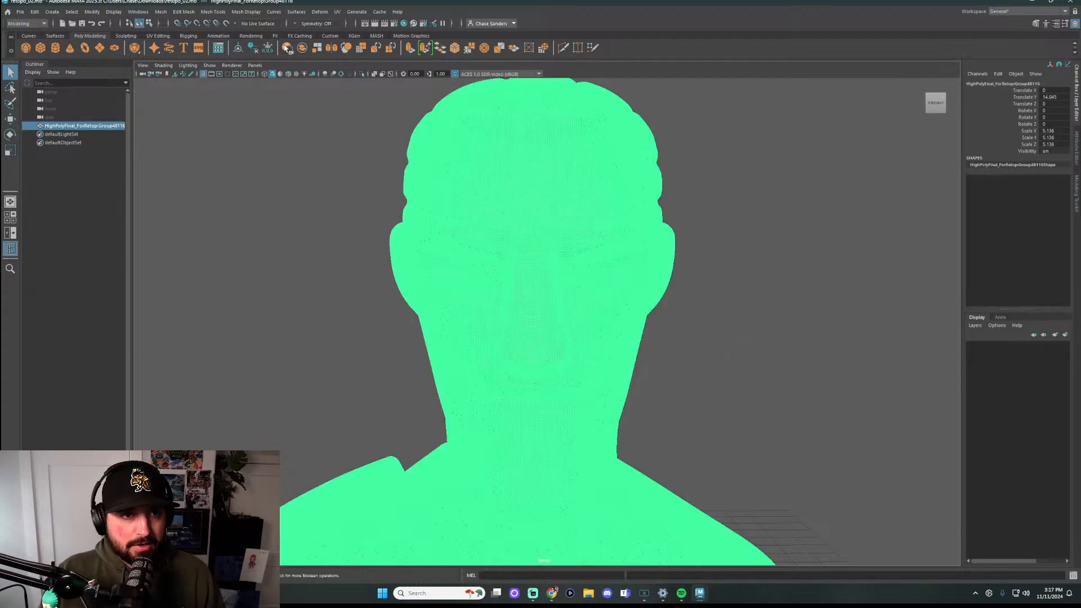
click(227, 23)
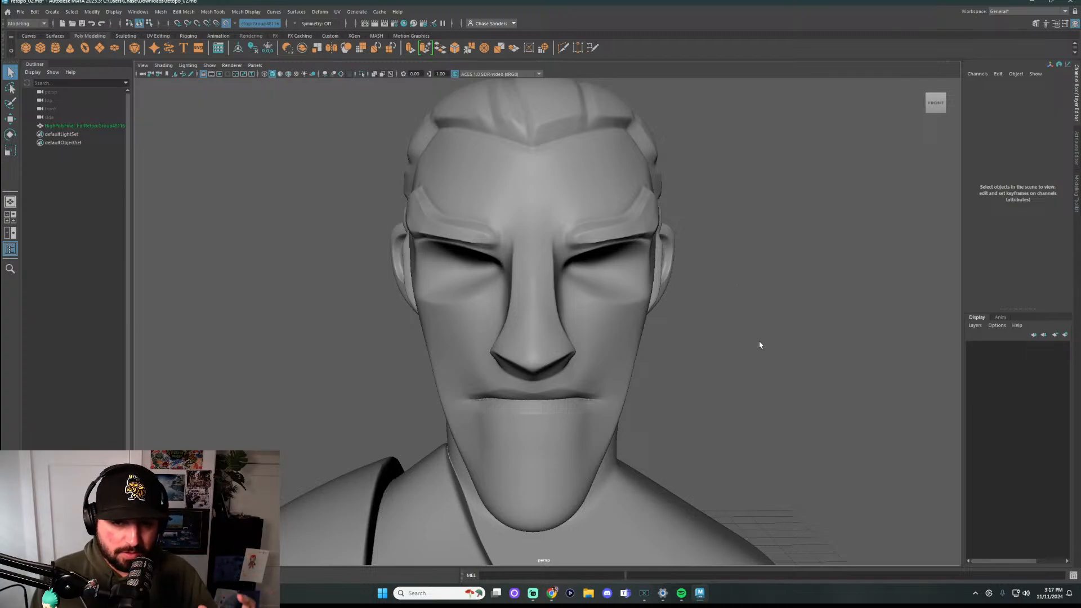
scroll(546, 337, down, 3)
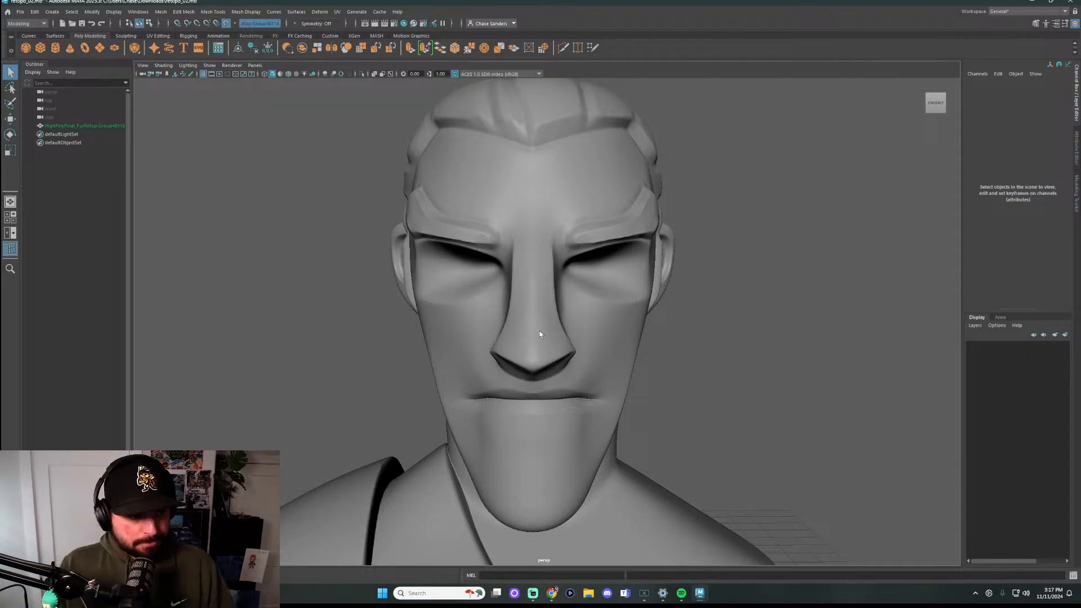
scroll(569, 304, up, 3)
scroll(600, 289, down, 3)
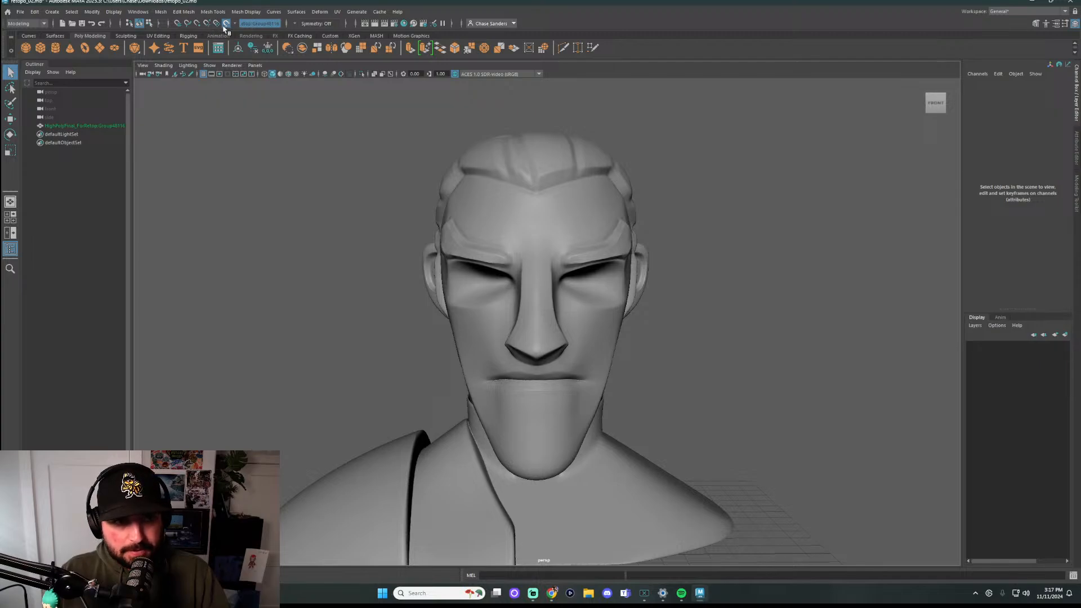
click(1078, 207)
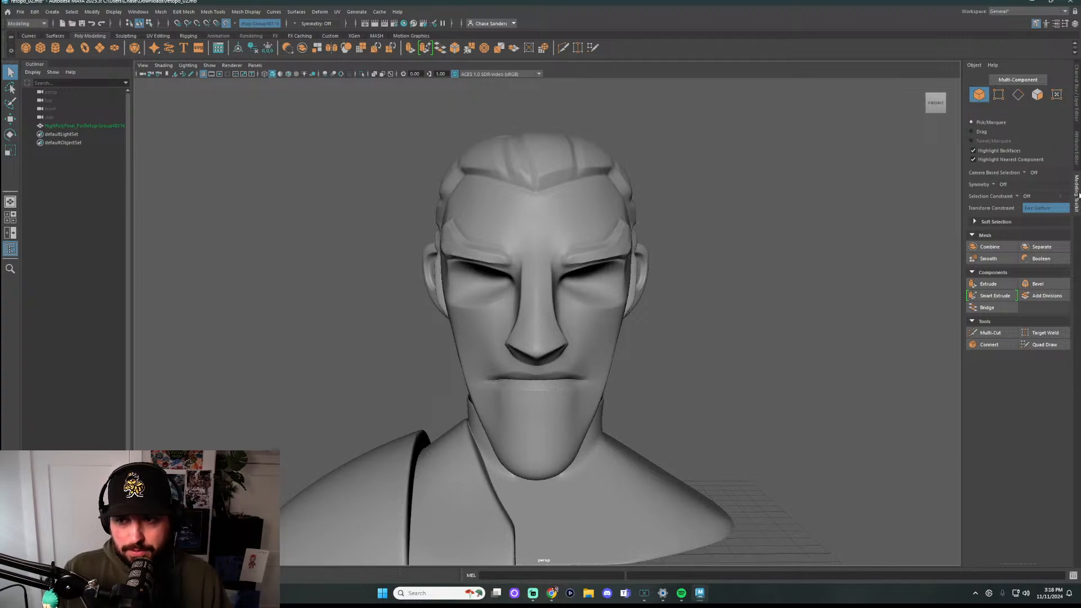
Activate the Quad Draw tool and set symmetry to Object X, undoing the two unmirrored test dots under the eye
click(1051, 345)
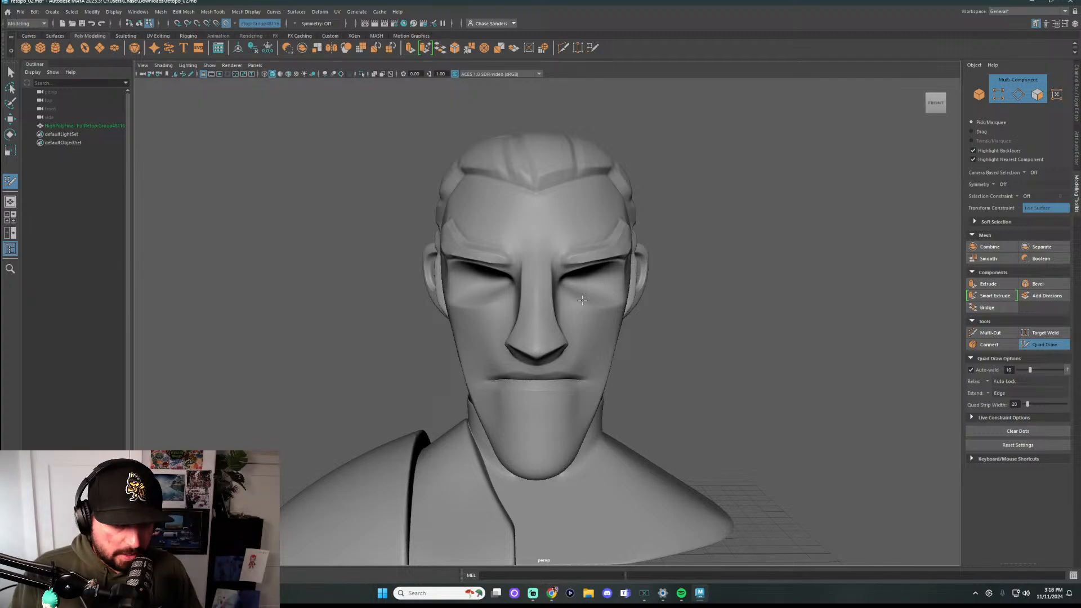
scroll(628, 312, up, 3)
alt+drag(758, 318, 803, 365)
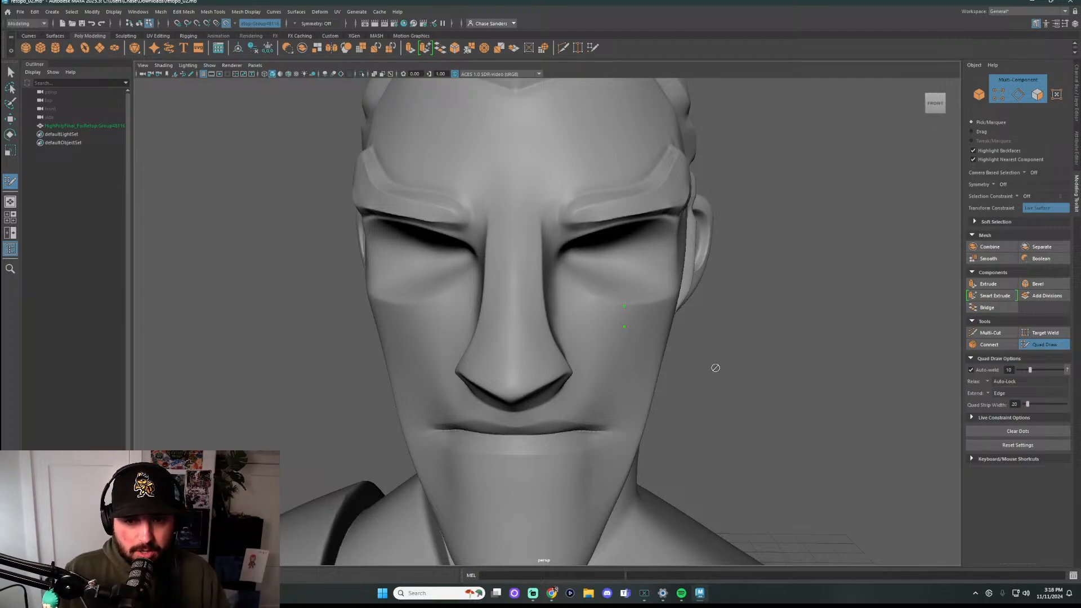
key(ctrl+z)
key(ctrl+z)
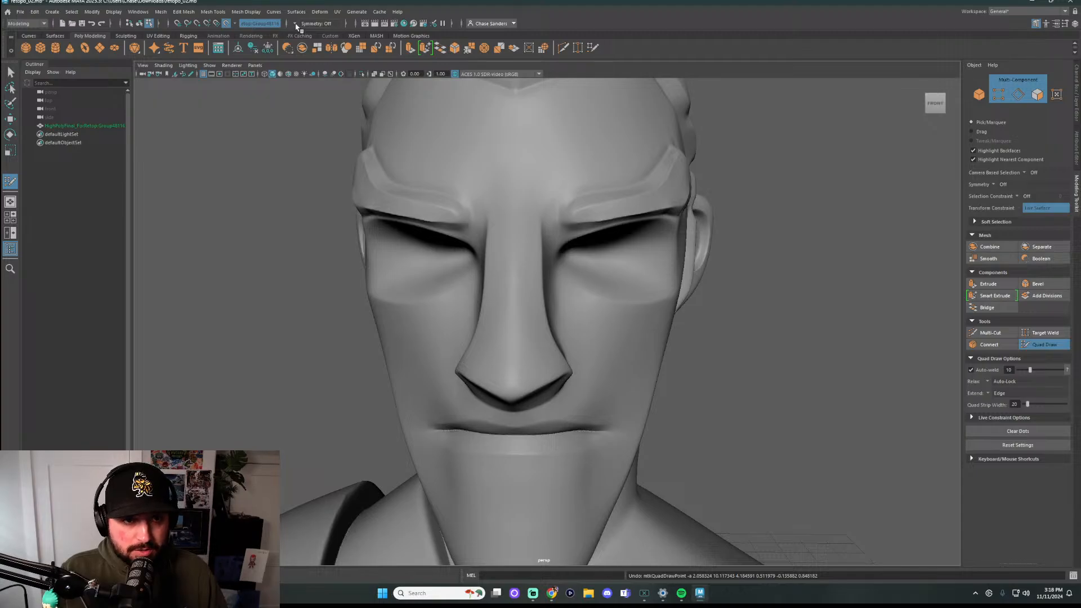
click(296, 25)
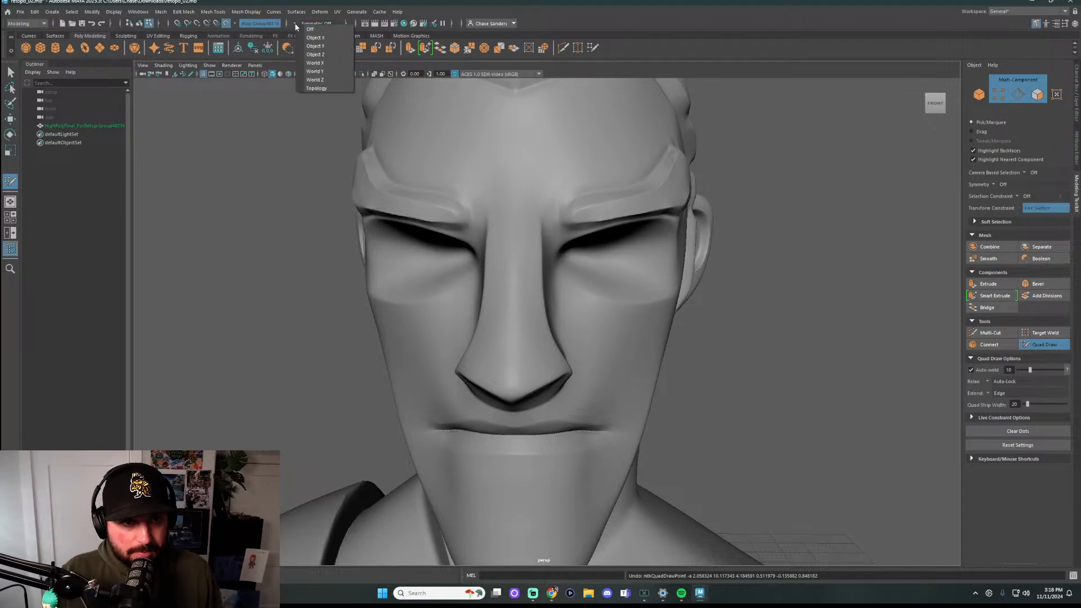
click(313, 39)
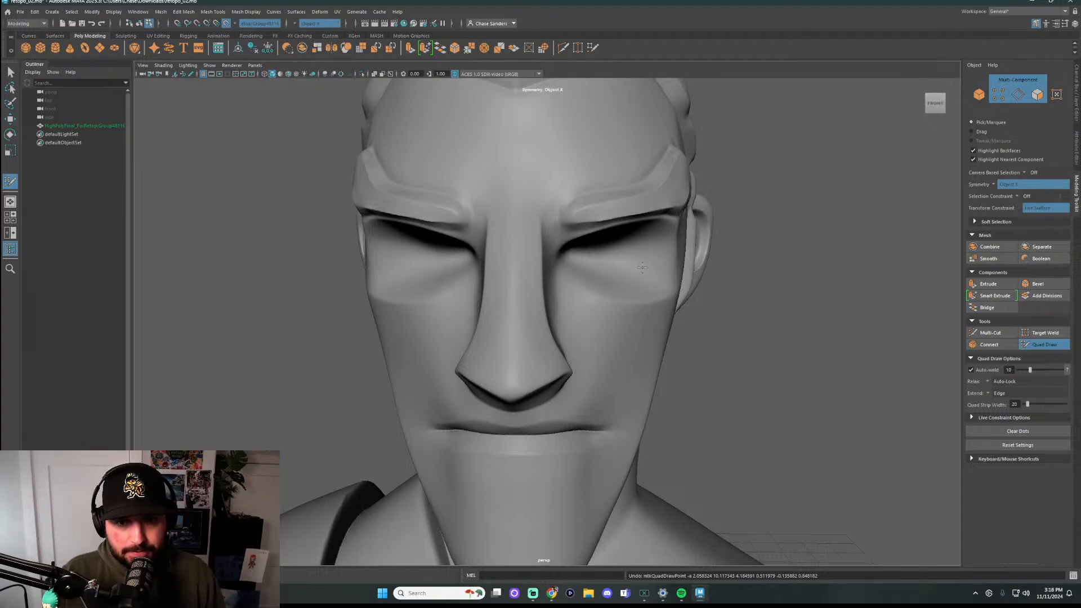
Place mirrored pairs of dots around the eye socket: below the eye, on the brow, at the inner corner and at the outer corner
click(629, 304)
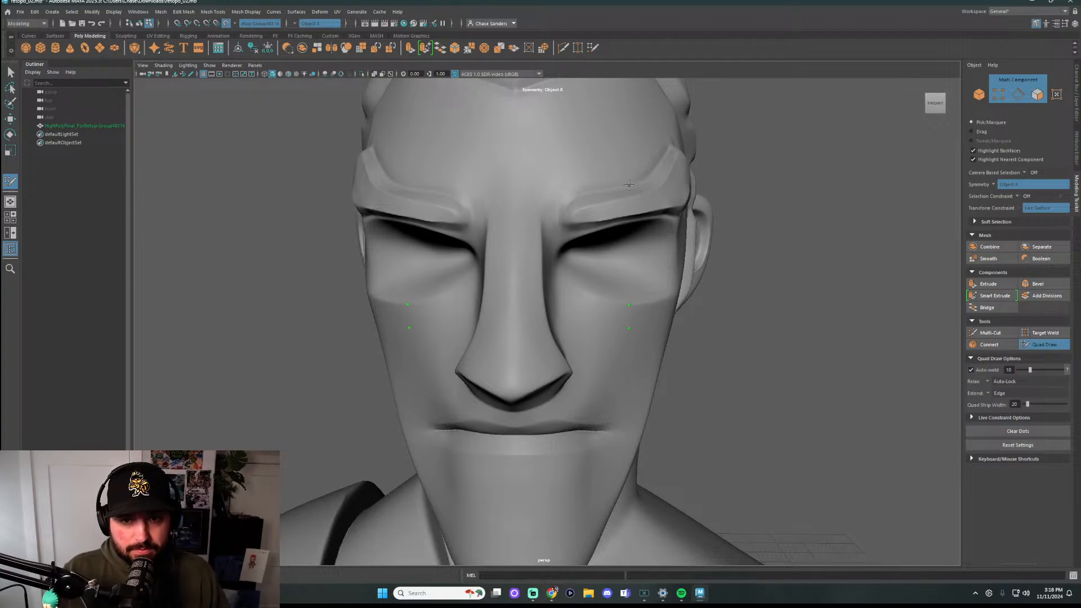
click(633, 210)
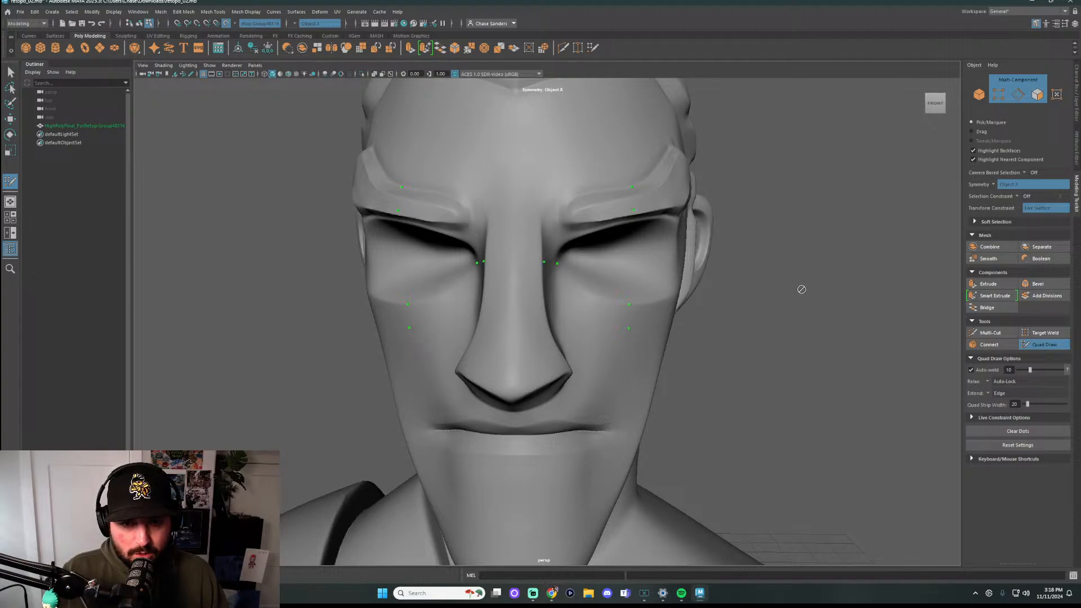
alt+drag(802, 290, 620, 239)
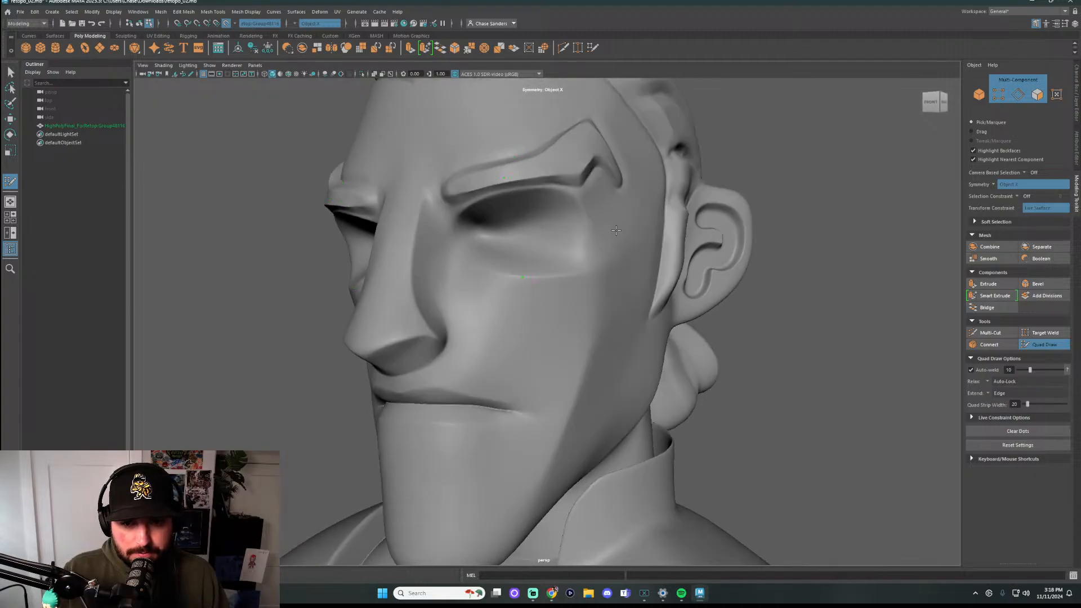
mouse_move(767, 276)
alt+mouse_down()
mouse_move(833, 270)
mouse_move(688, 279)
mouse_move(455, 255)
alt+mouse_up()
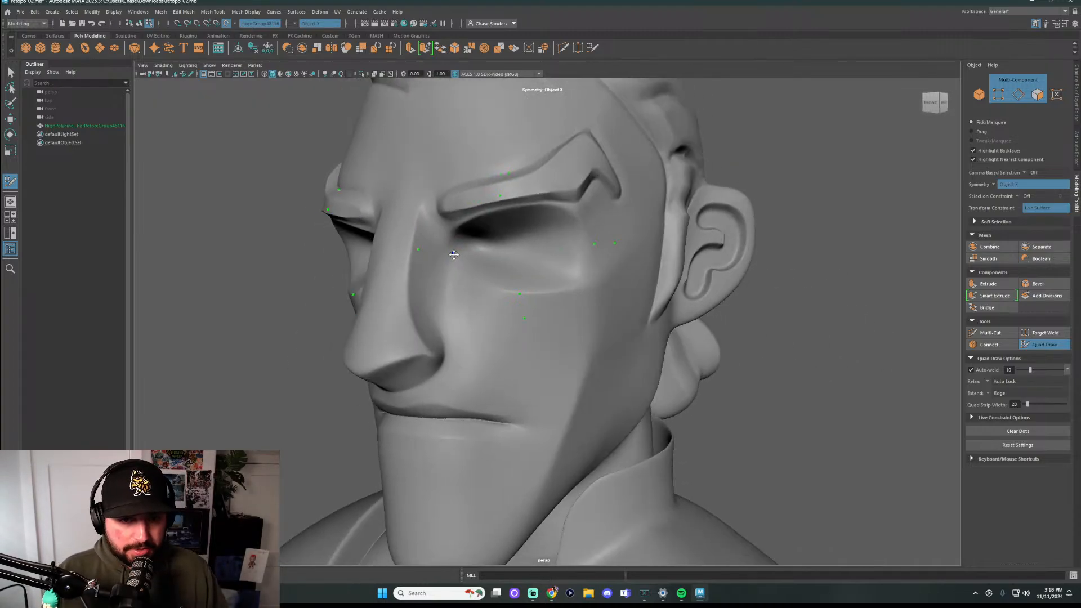
Reposition the dots around the eye socket so each pair sits evenly along its rim
ctrl+shift+click(419, 249)
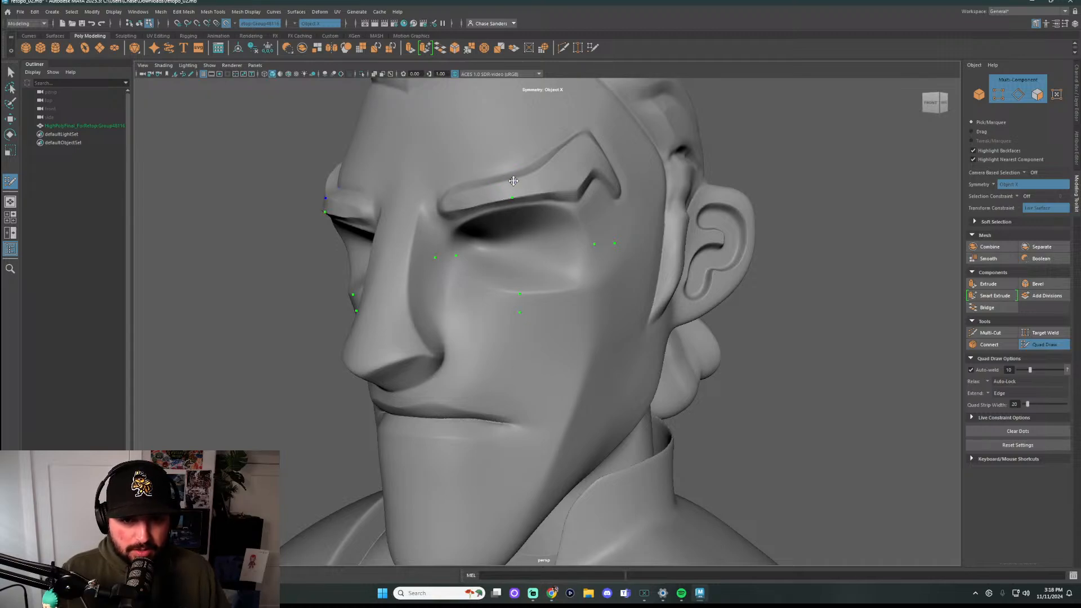
click(592, 245)
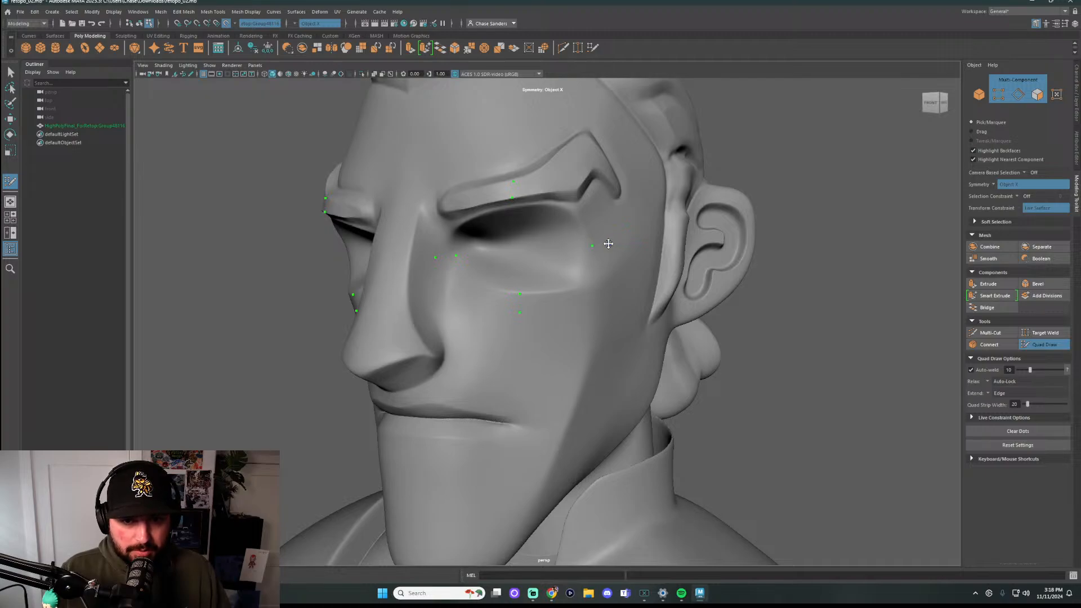
mouse_move(695, 345)
alt+mouse_down()
mouse_move(789, 352)
mouse_move(761, 341)
mouse_move(777, 338)
mouse_move(622, 295)
alt+mouse_up()
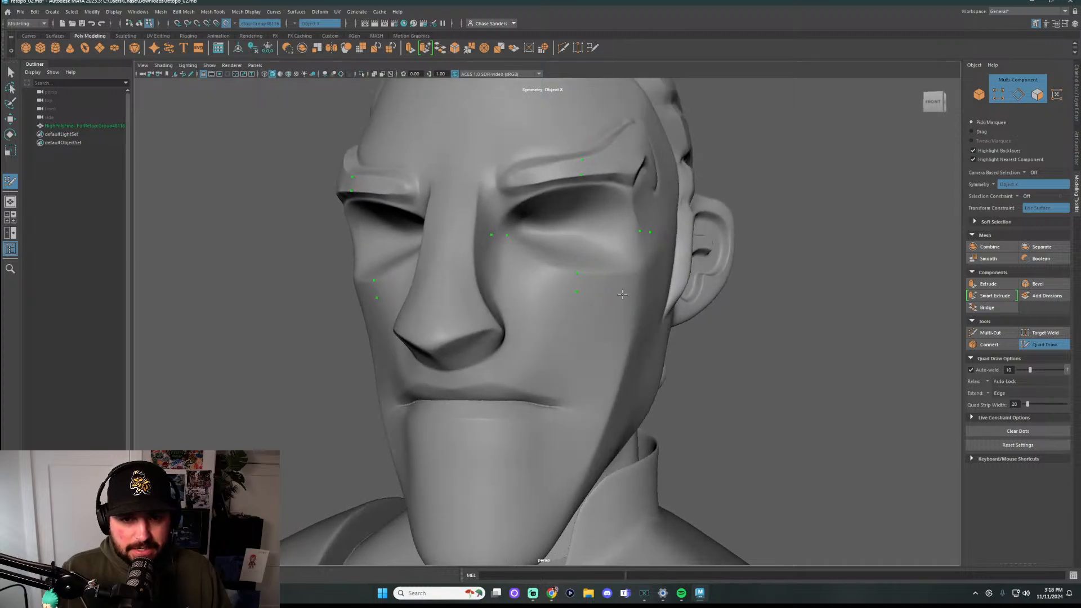
Build two adjoining quads below the eye from the existing pair of dots, one on each side of it
click(604, 274)
click(604, 294)
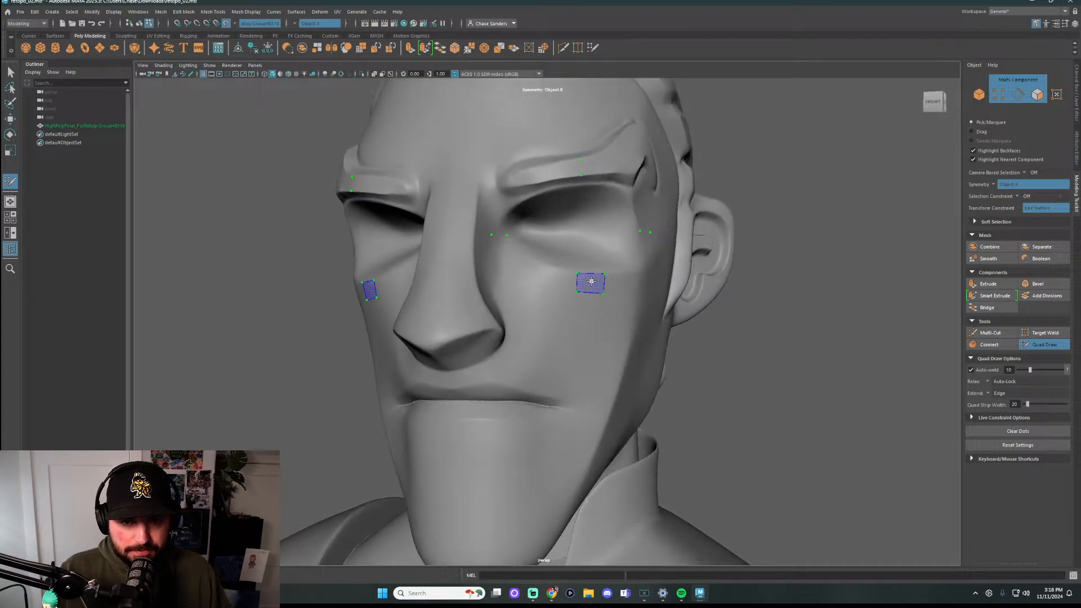
shift+click(589, 282)
click(555, 271)
click(552, 288)
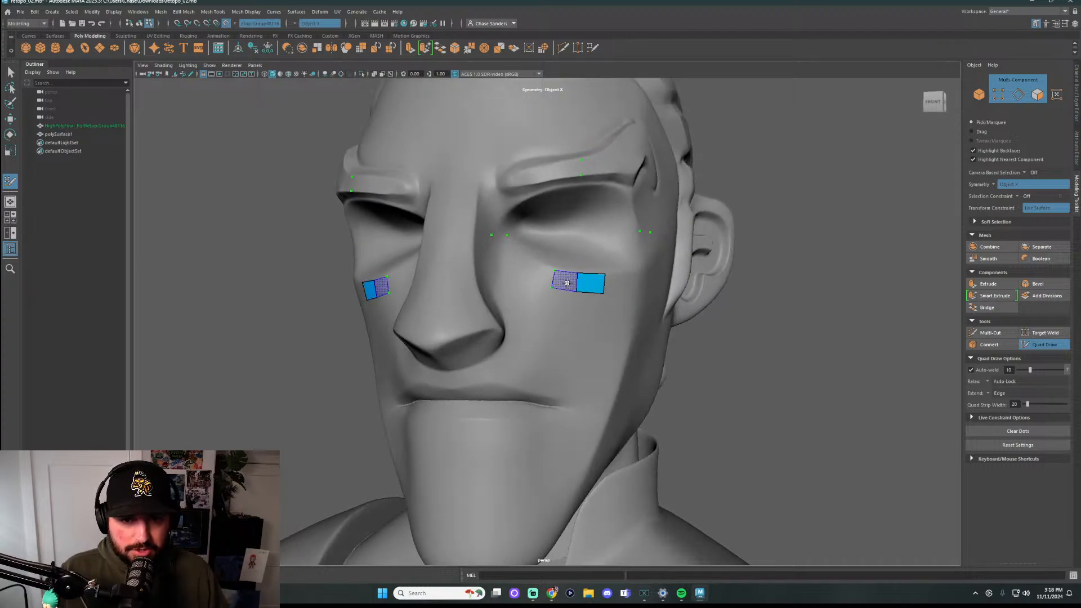
shift+click(566, 281)
Build two adjoining quads on the brow from the pair of dots above the eye
click(651, 232)
click(641, 231)
click(581, 175)
click(582, 159)
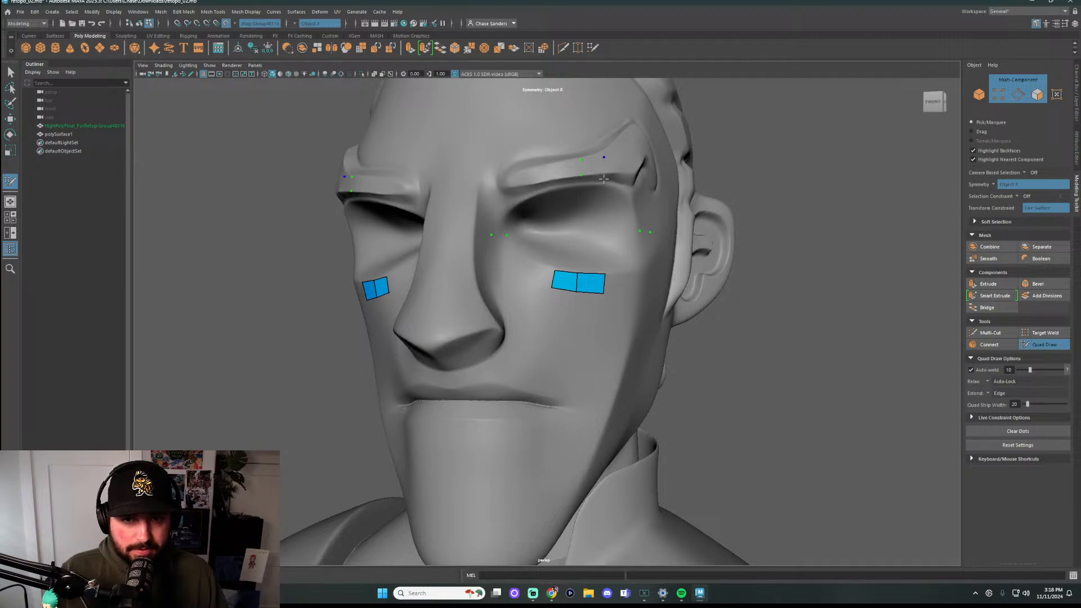
shift+click(604, 178)
shift+click(567, 172)
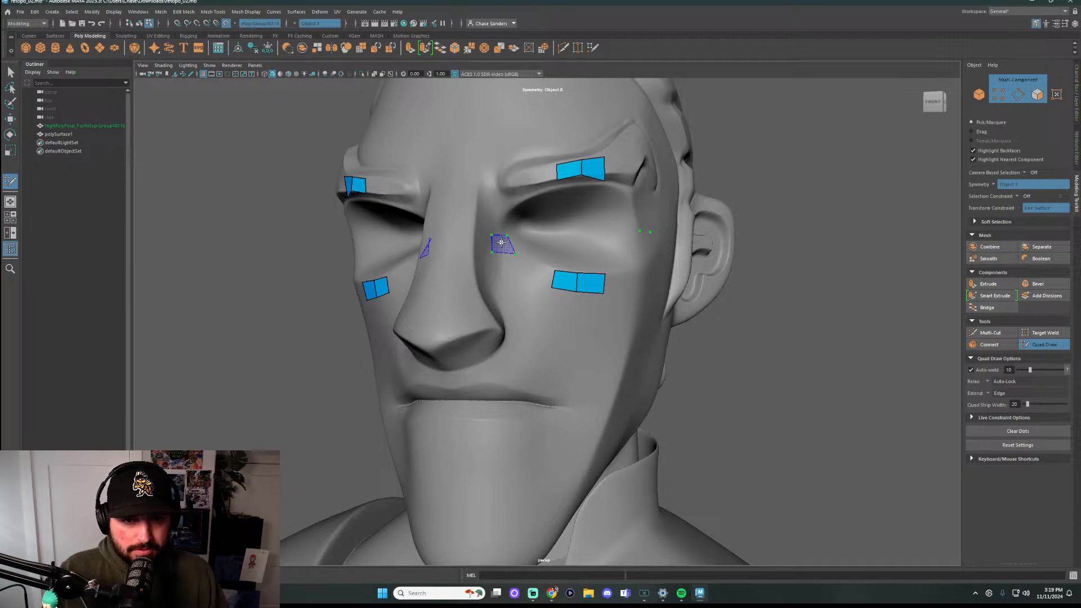
Build two stacked quads at the eye's inner corner and two more at its outer corner
shift+click(500, 242)
shift+click(499, 225)
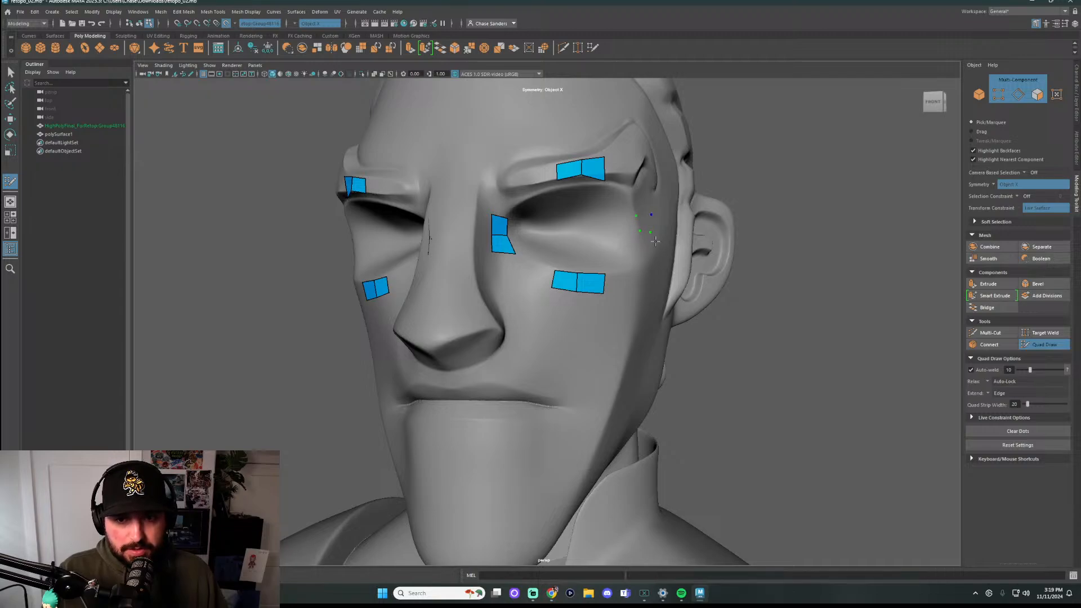
shift+click(653, 240)
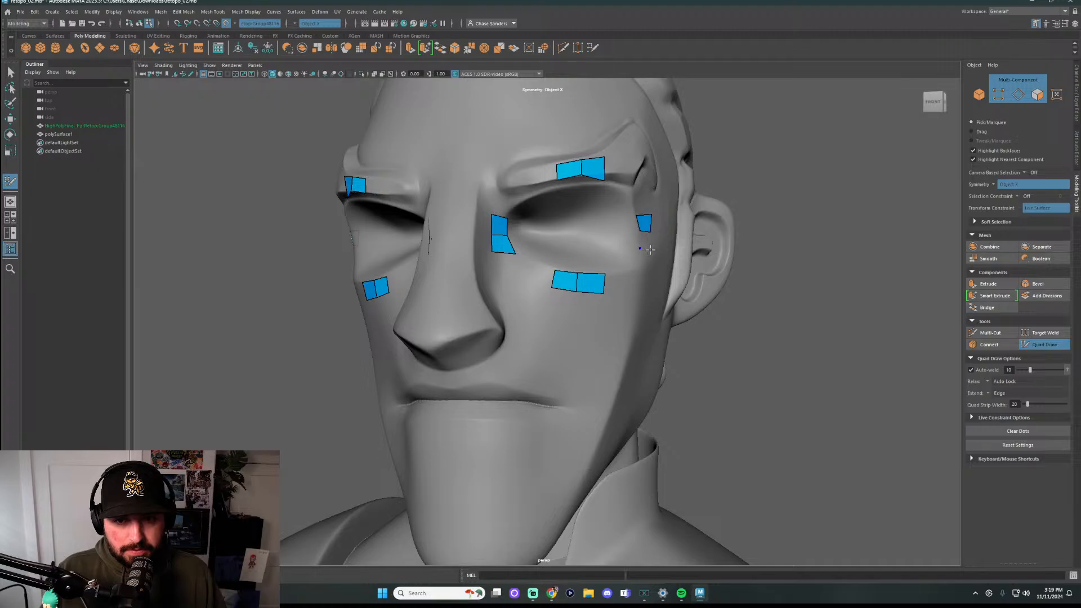
shift+click(650, 244)
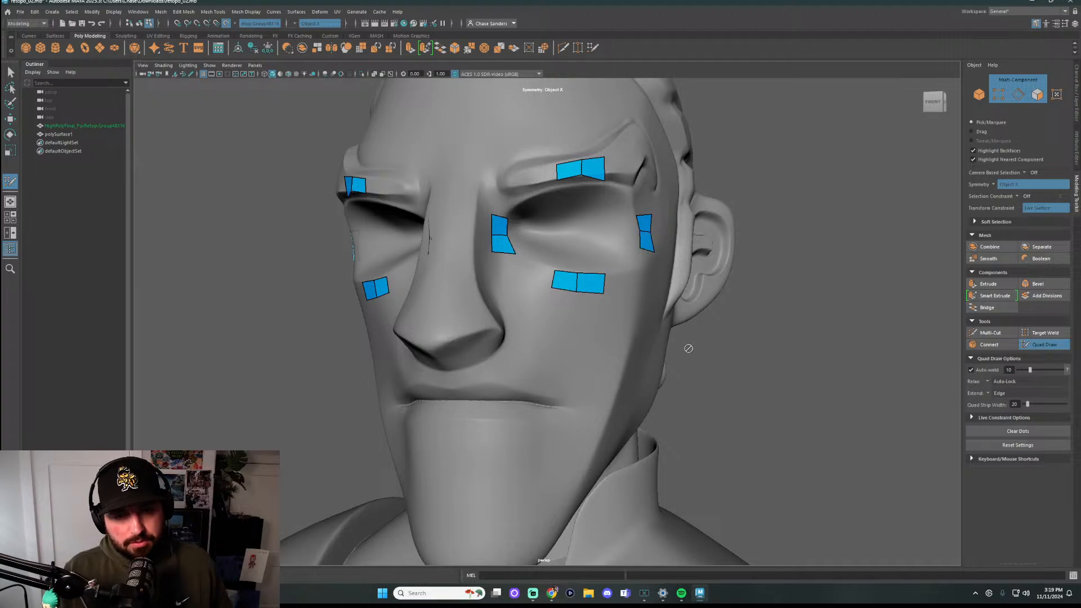
Extend the brow strip by one quad toward the temple and the lower strip by one quad toward the nose
mouse_move(749, 364)
alt+mouse_down()
mouse_move(809, 359)
mouse_move(787, 363)
mouse_move(779, 343)
mouse_move(749, 345)
alt+mouse_up()
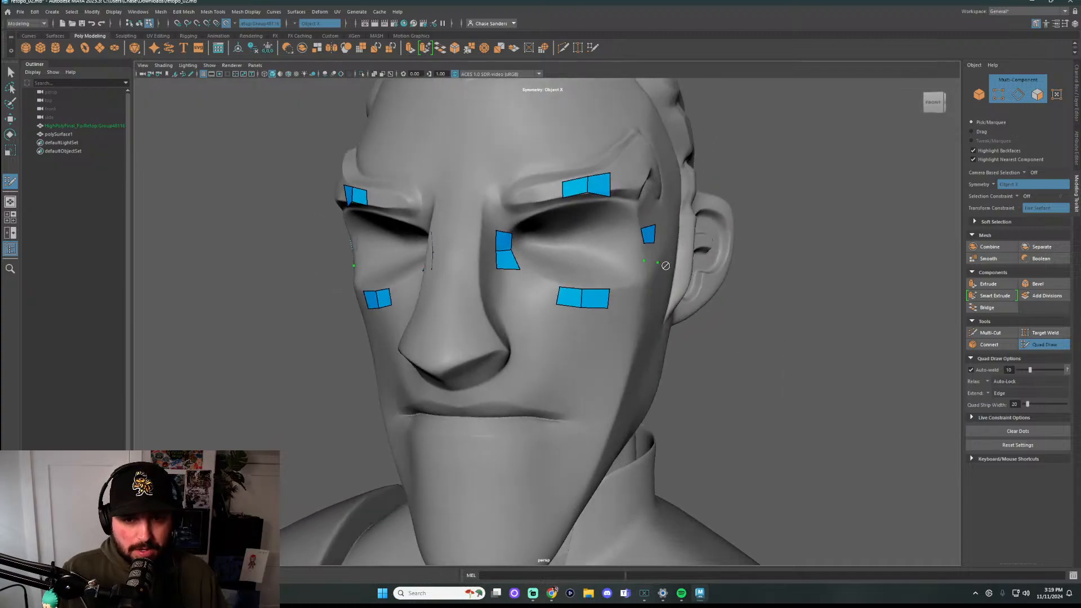
alt+drag(648, 256, 565, 278)
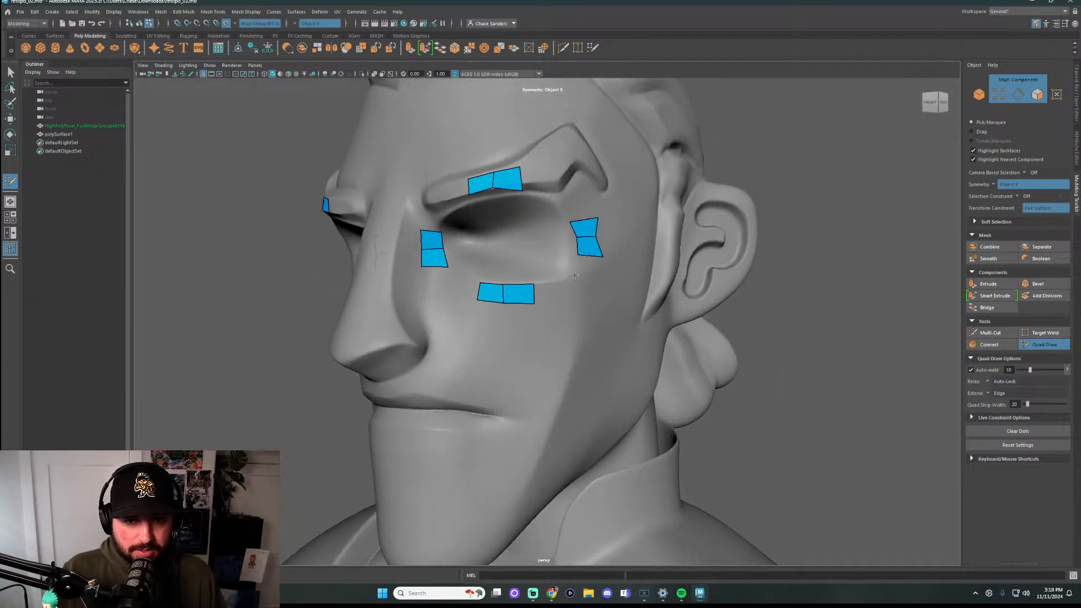
alt+drag(776, 320, 768, 314)
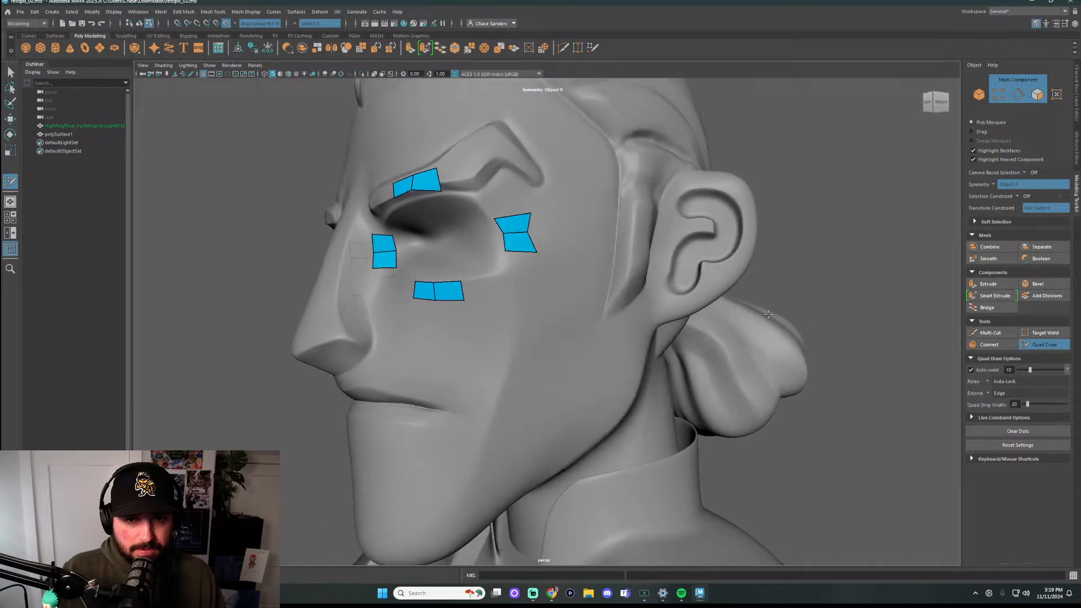
shift+click(471, 189)
alt+drag(471, 189, 538, 201)
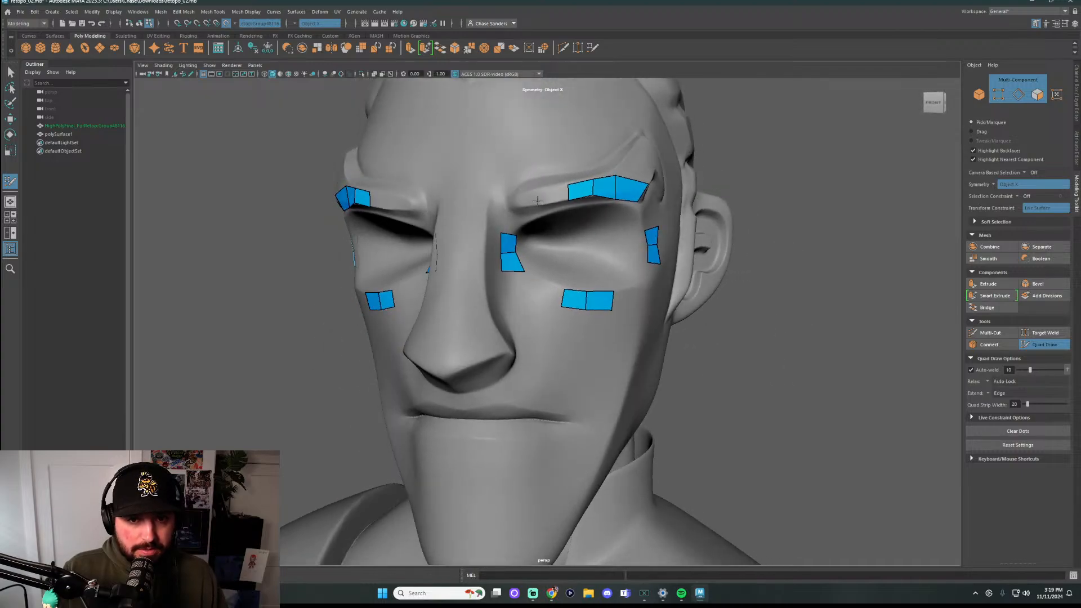
shift+click(538, 296)
Extend the brow strip by one quad toward the nose and fill the gap joining it to the outer-corner quads
alt+drag(724, 304, 762, 304)
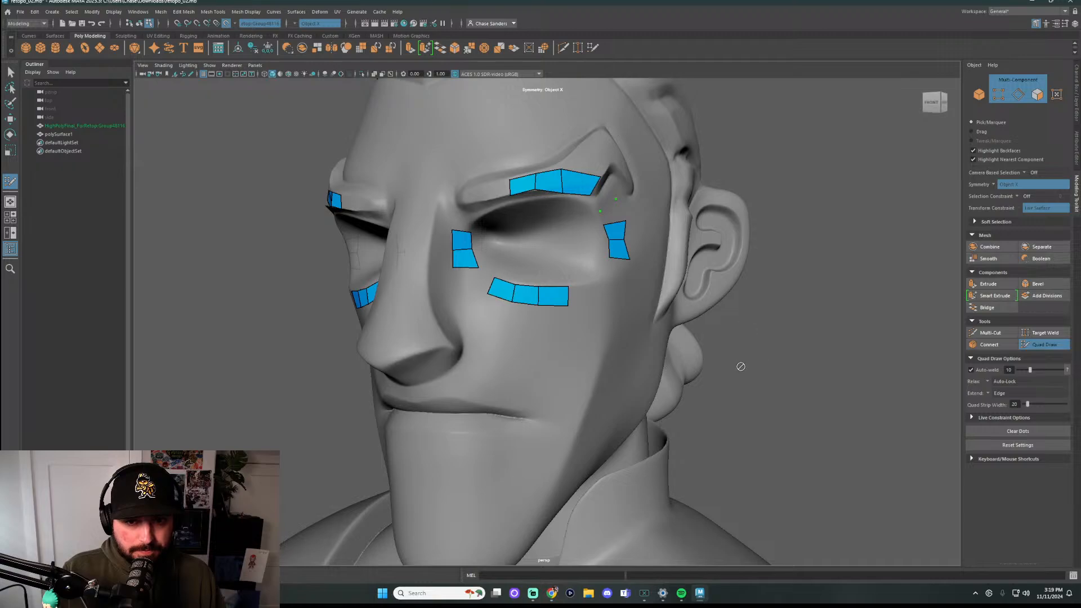
alt+drag(809, 370, 821, 372)
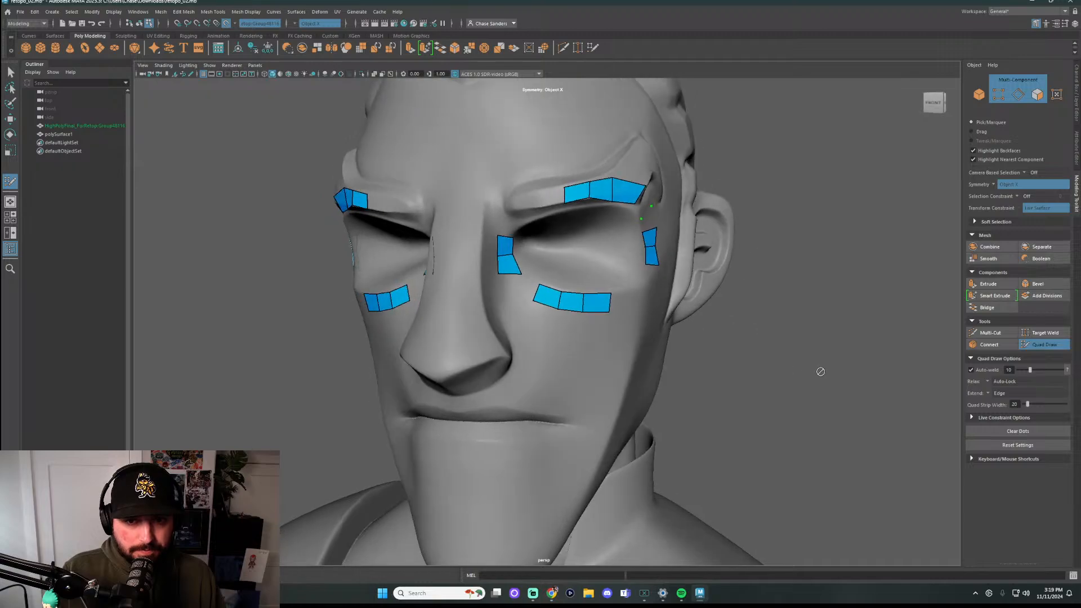
shift+click(549, 205)
alt+drag(773, 251, 761, 244)
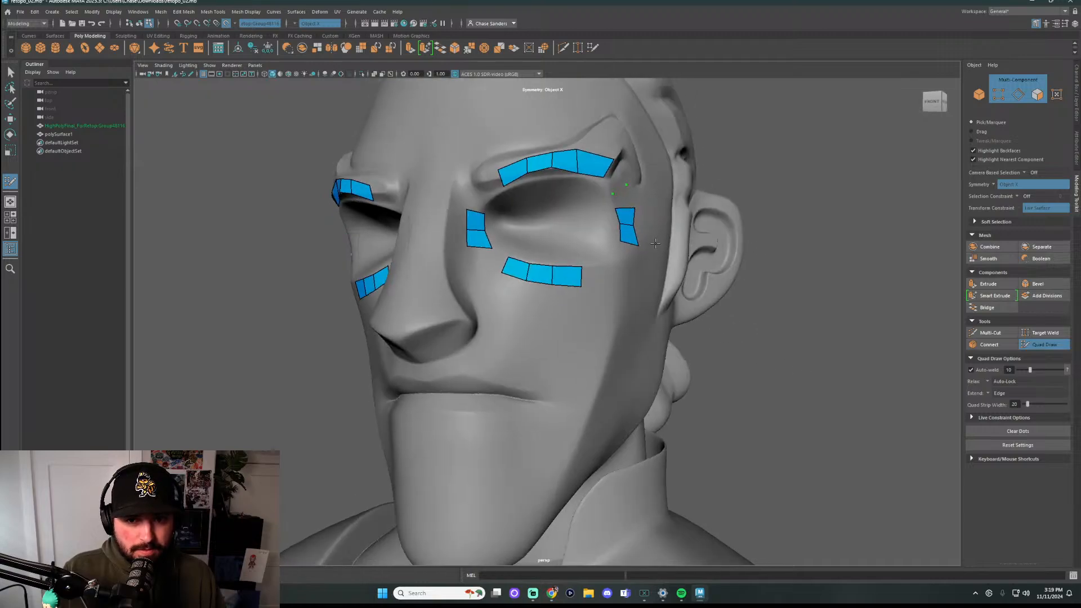
shift+click(623, 196)
shift+click(615, 177)
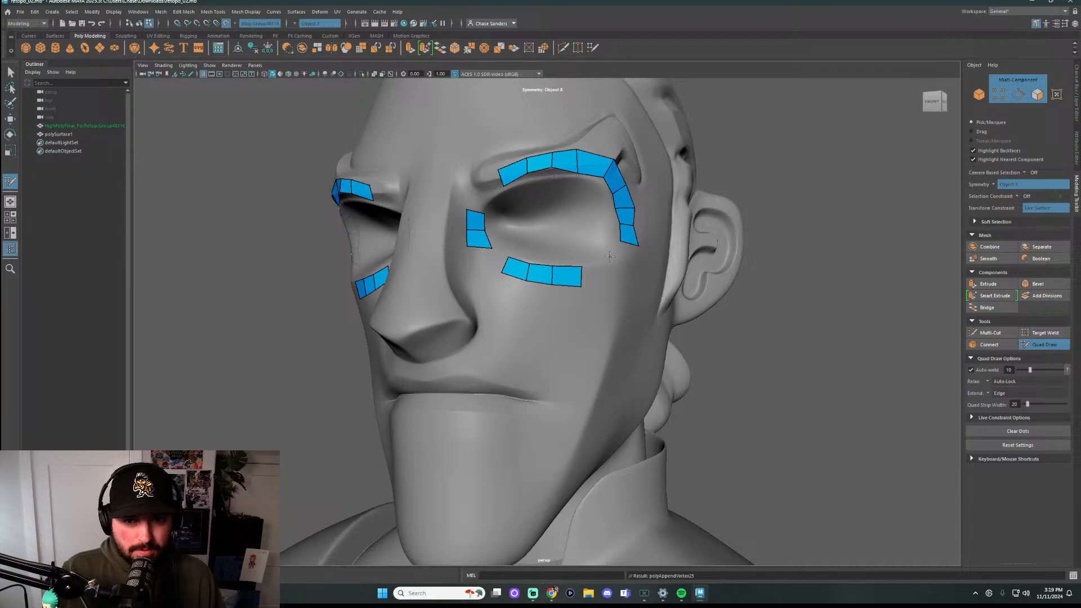
Fill the gaps at the lower outer corner and the inner corner with quads to close the loop around the eye
click(613, 254)
shift+click(628, 253)
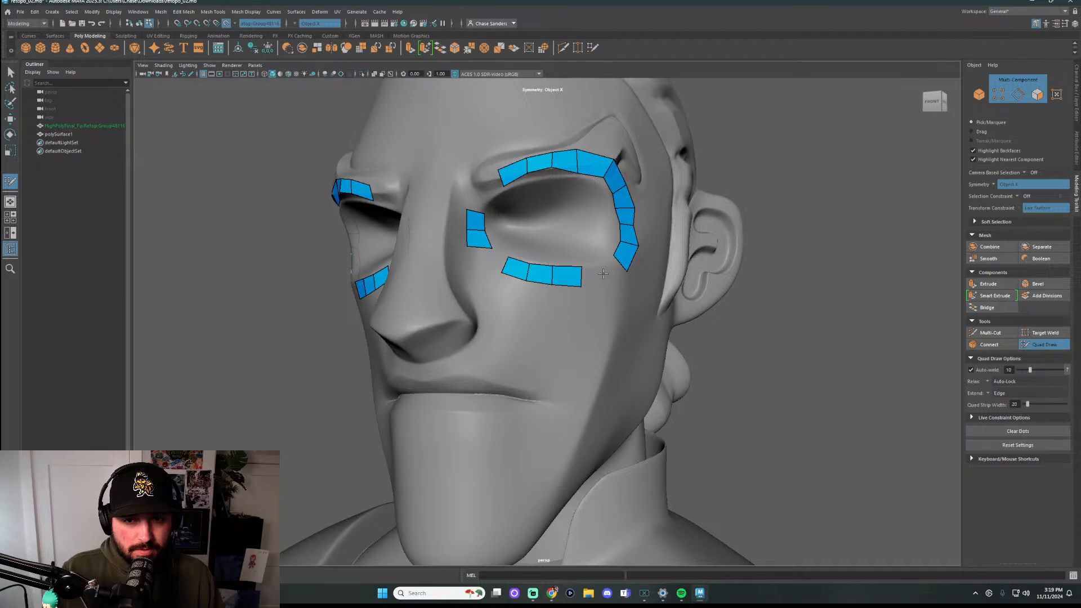
shift+click(603, 273)
shift+click(488, 261)
shift+click(490, 248)
shift+click(478, 199)
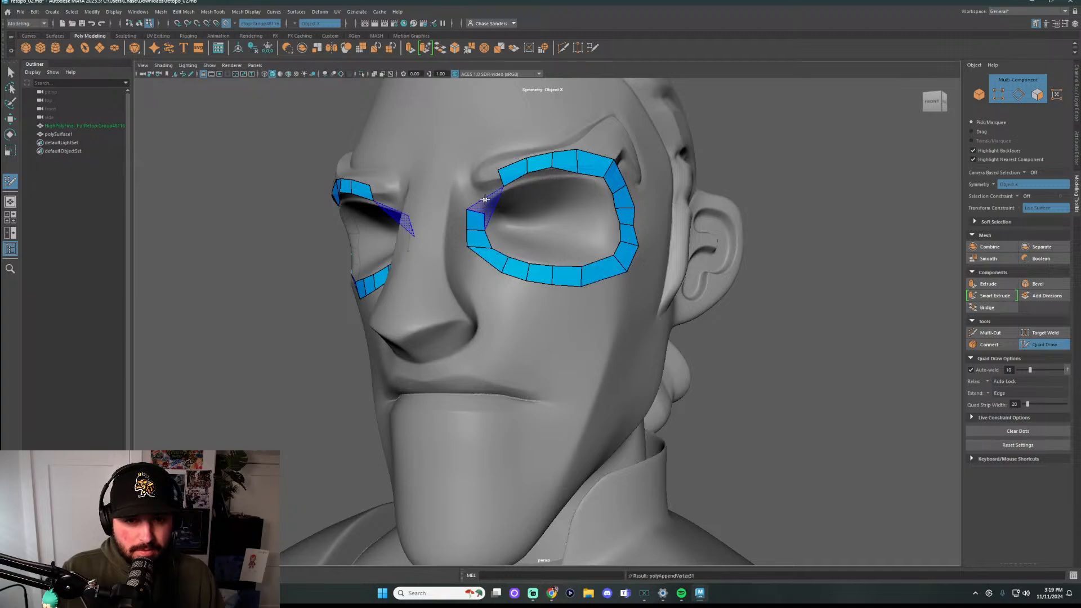
shift+click(488, 182)
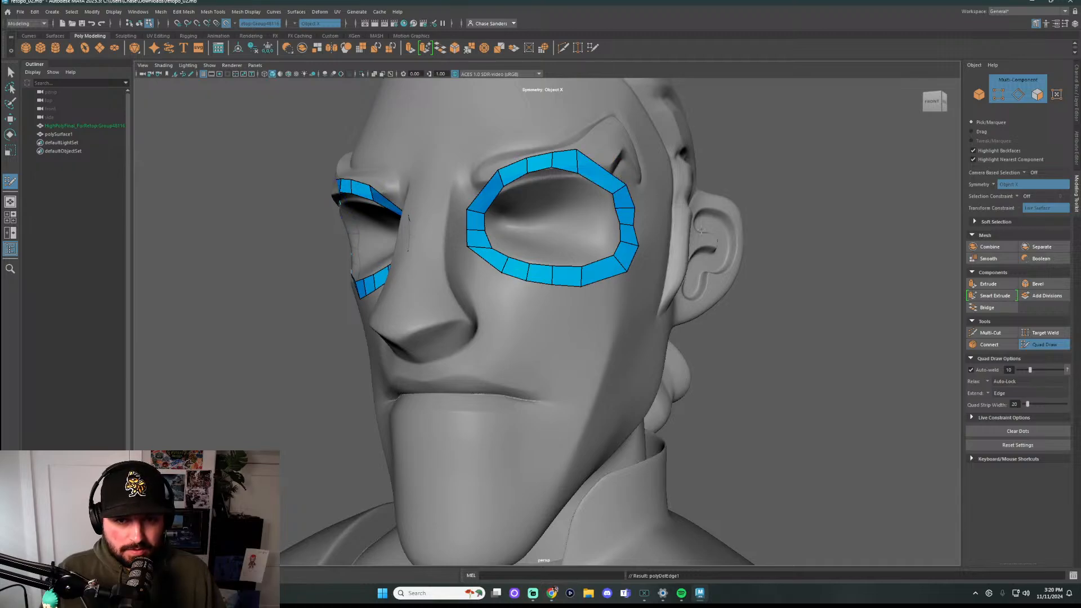
Relax the vertices all around the eye loop to even out the quads, and nudge a vertex on its upper inner edge
mouse_move(737, 296)
alt+mouse_down()
mouse_move(807, 295)
mouse_move(579, 188)
alt+mouse_up()
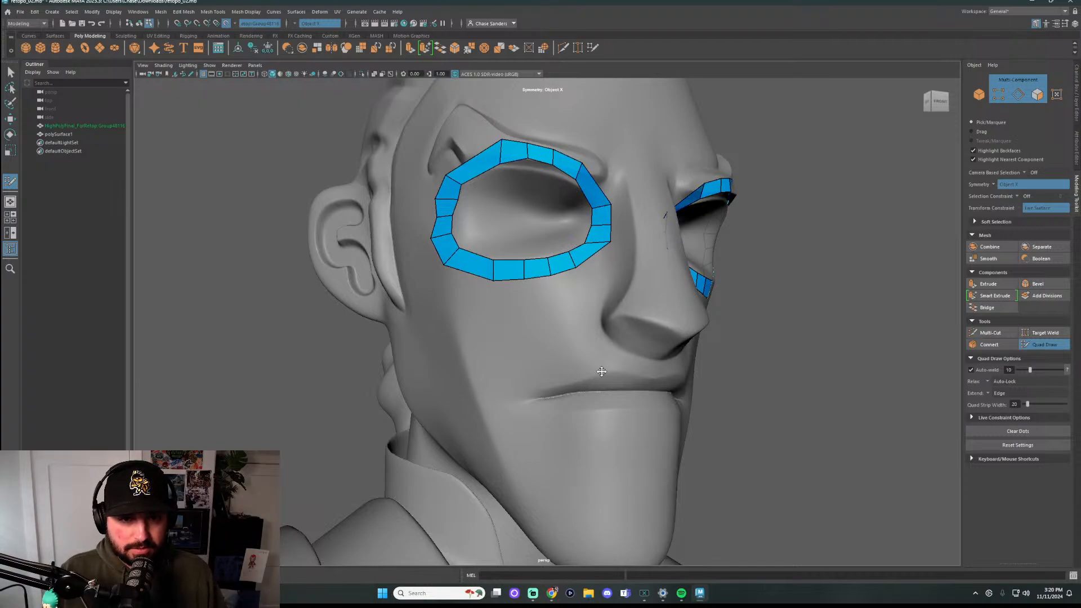
alt+drag(601, 371, 730, 278)
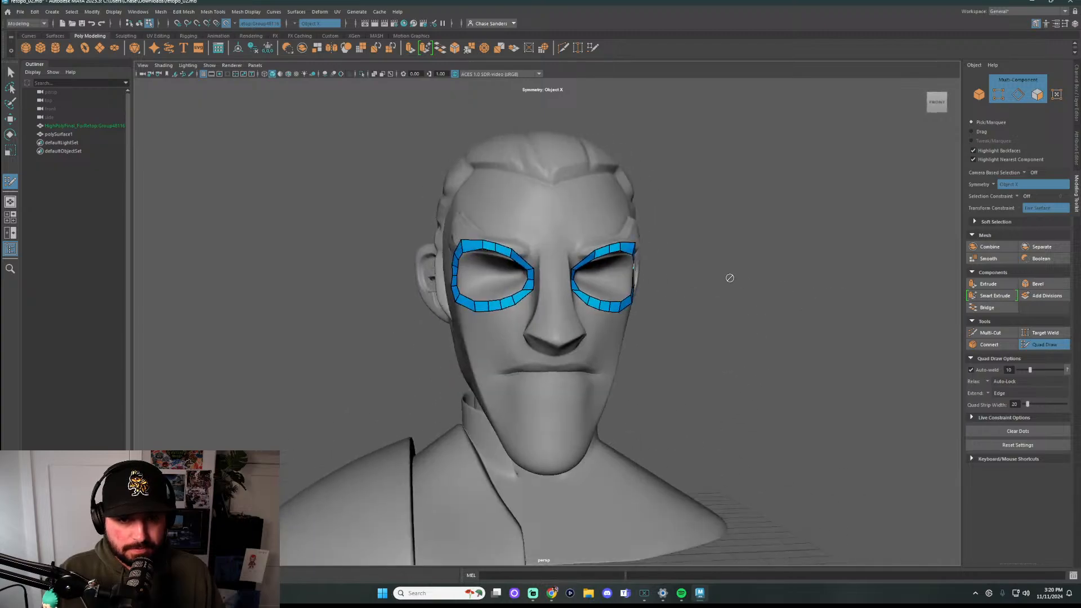
alt+right_drag(730, 278, 803, 246)
mouse_move(803, 246)
alt+mouse_down()
mouse_move(671, 181)
mouse_move(656, 153)
mouse_move(510, 185)
alt+mouse_up()
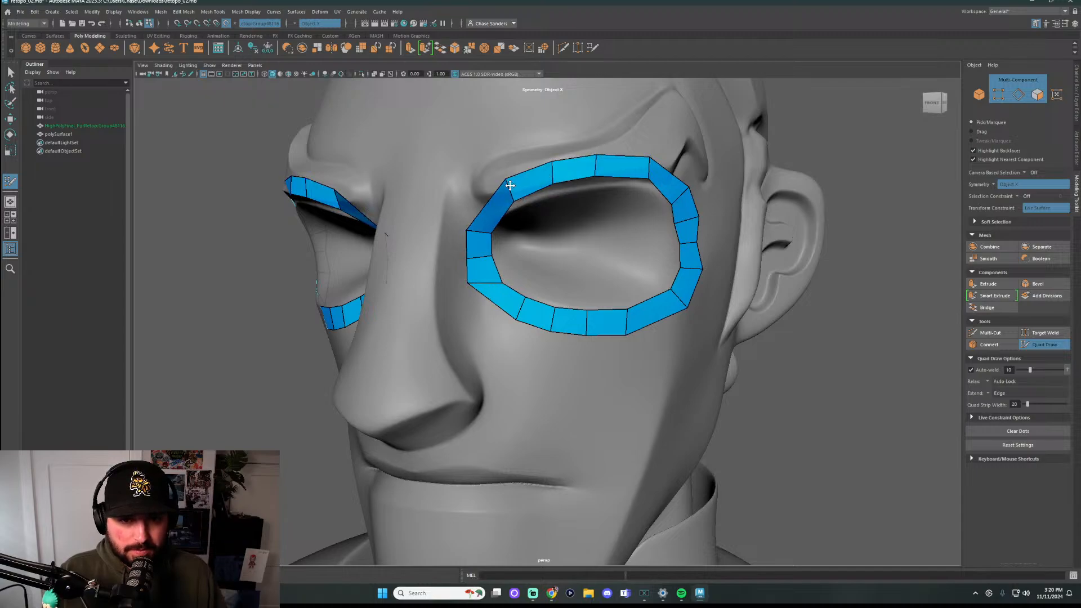
mouse_move(476, 235)
shift+mouse_down()
mouse_move(481, 225)
mouse_move(481, 294)
mouse_move(515, 311)
mouse_move(471, 282)
mouse_move(477, 296)
mouse_move(466, 258)
mouse_move(488, 195)
mouse_move(490, 222)
mouse_move(507, 209)
mouse_move(511, 178)
mouse_move(517, 202)
mouse_move(509, 186)
mouse_move(558, 179)
mouse_move(554, 194)
mouse_move(554, 169)
mouse_move(596, 187)
mouse_move(647, 181)
mouse_move(678, 223)
mouse_move(673, 288)
mouse_move(636, 320)
mouse_move(555, 316)
mouse_move(643, 326)
shift+mouse_up()
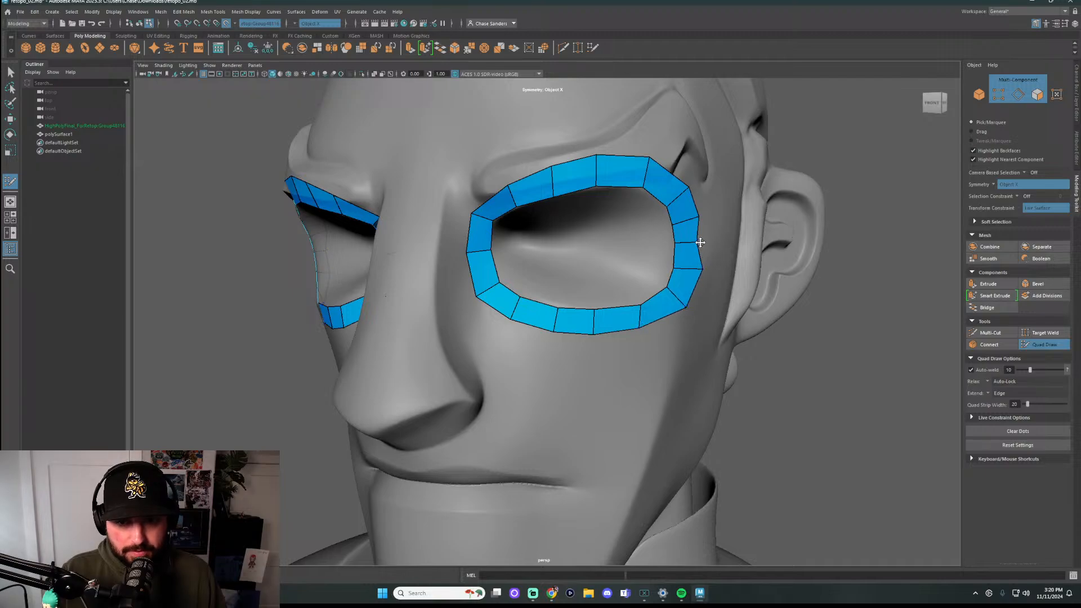
shift+drag(700, 242, 643, 188)
drag(592, 184, 594, 186)
scroll(748, 299, down, 5)
alt+drag(747, 299, 772, 337)
scroll(587, 256, up, 5)
scroll(587, 257, up, 2)
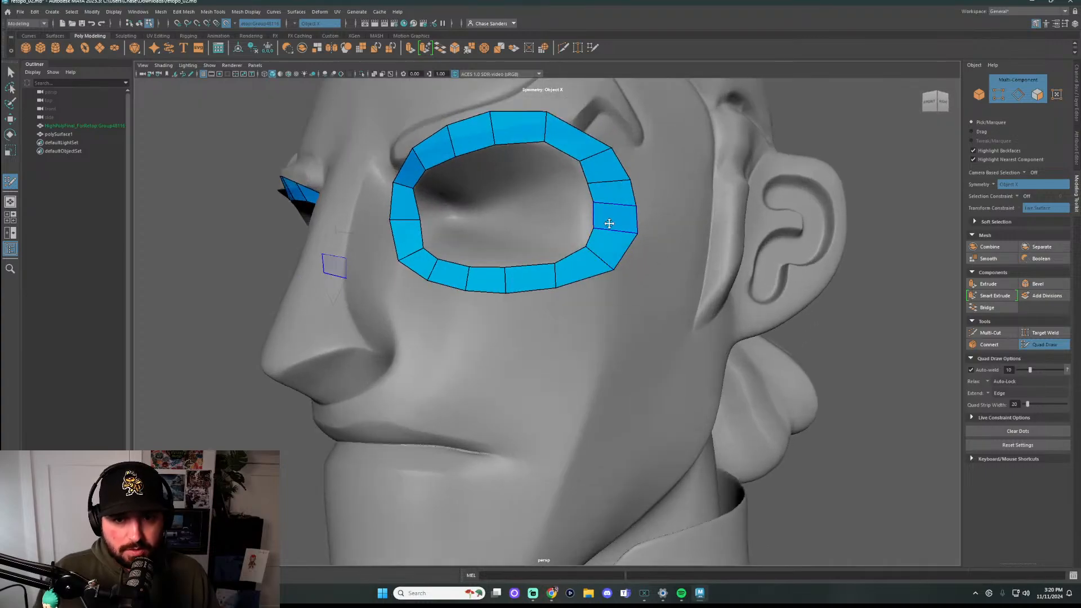
Reposition the outer vertices at the eye loop's temple side and relax that section to even out its quads
drag(636, 234, 634, 242)
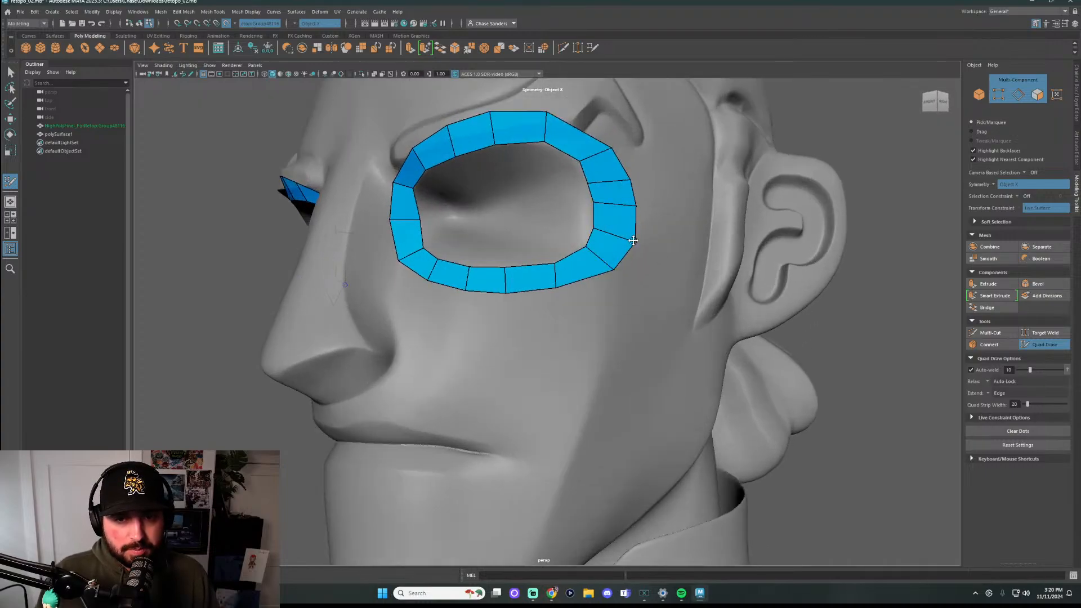
drag(612, 149, 607, 143)
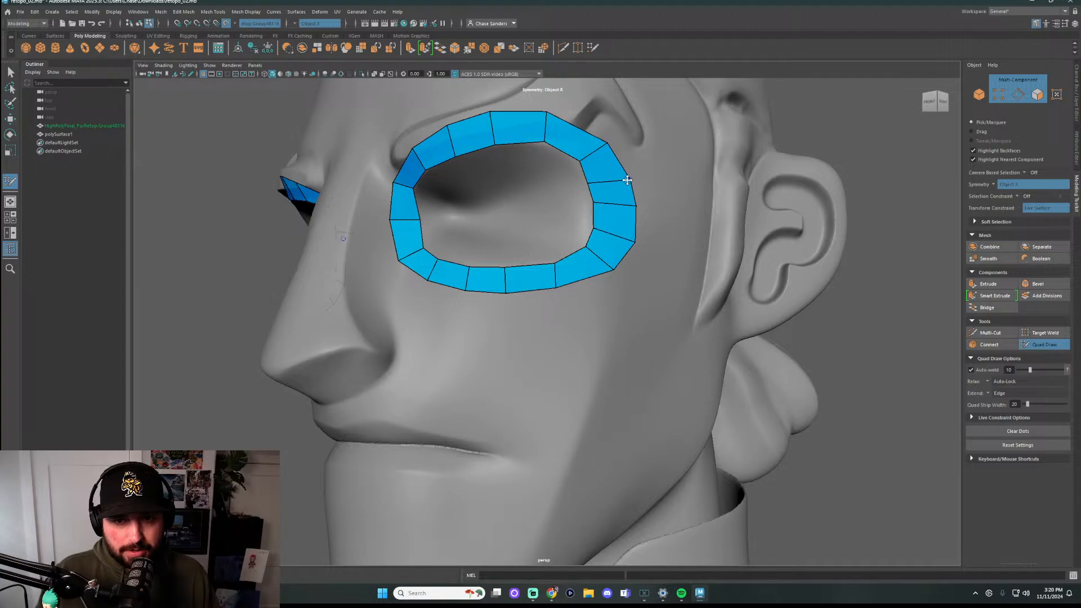
mouse_move(627, 181)
mouse_down()
mouse_move(580, 157)
mouse_move(603, 174)
mouse_move(623, 222)
mouse_move(619, 248)
mouse_up()
shift+drag(610, 174, 614, 265)
Relax the upper part of the eye loop and reposition the vertices at its inner corner beside the nose
alt+drag(801, 322, 873, 351)
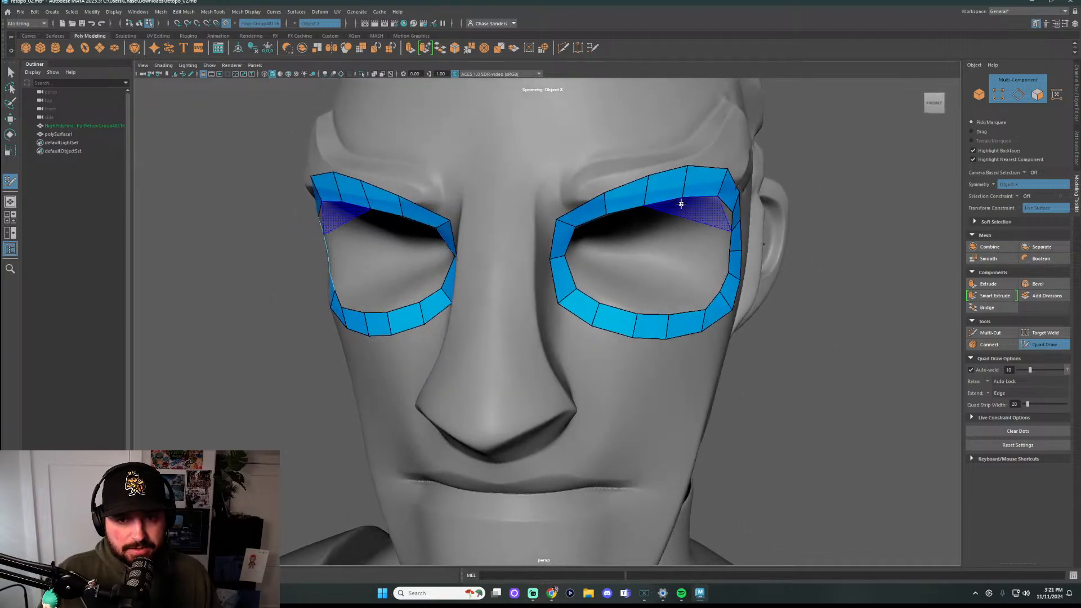
mouse_move(574, 224)
shift+mouse_down()
mouse_move(570, 233)
mouse_move(818, 174)
shift+mouse_up()
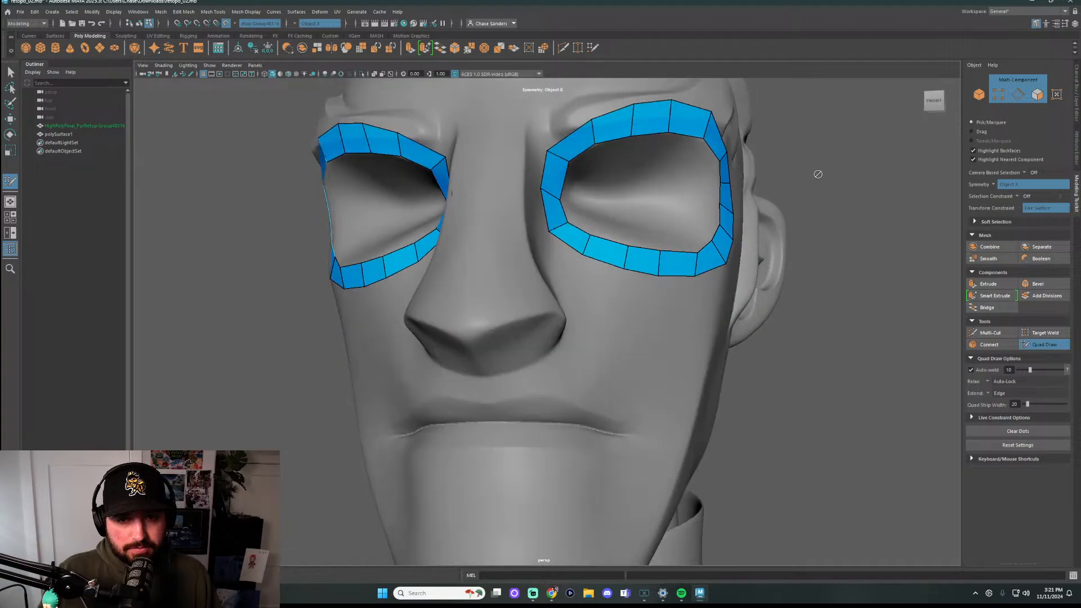
drag(556, 153, 552, 145)
drag(539, 183, 541, 200)
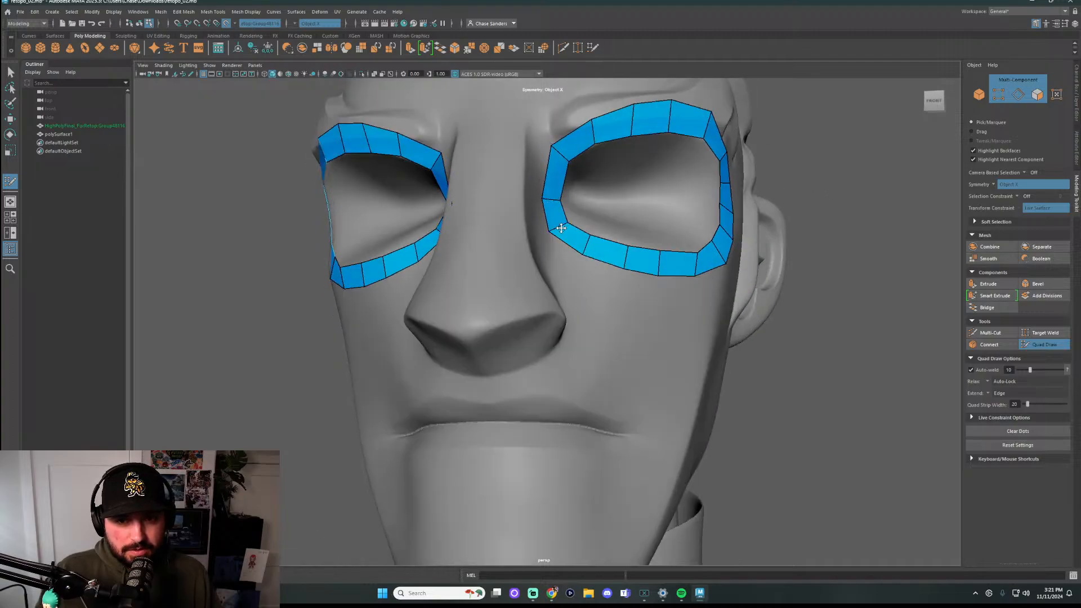
Shift vertices along the lower lid and brow strips of the eye loop to space the quads evenly
drag(582, 241, 651, 261)
drag(632, 131, 663, 113)
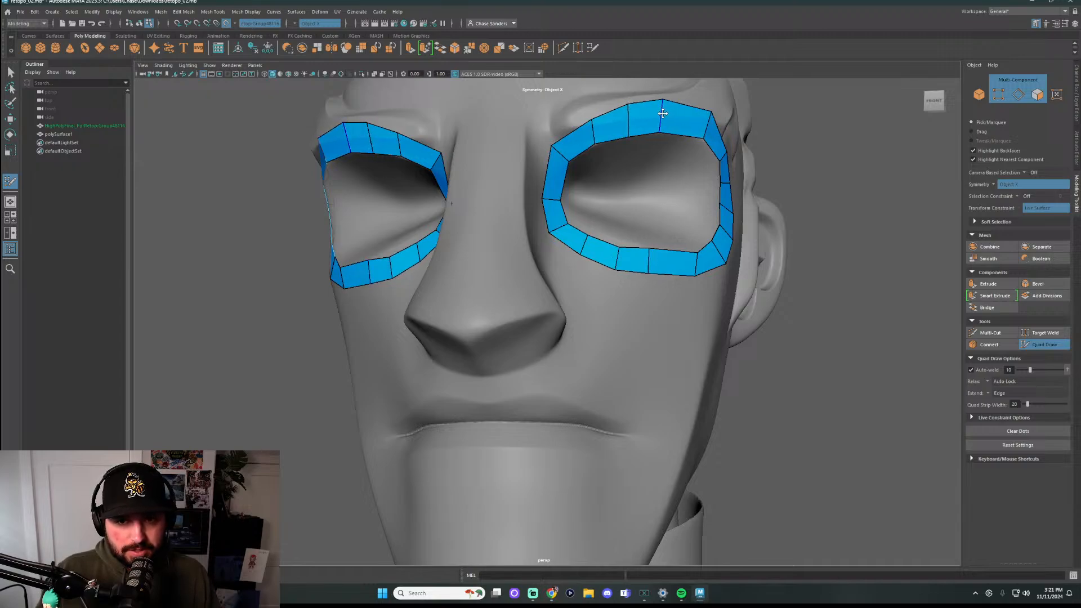
alt+drag(814, 246, 790, 244)
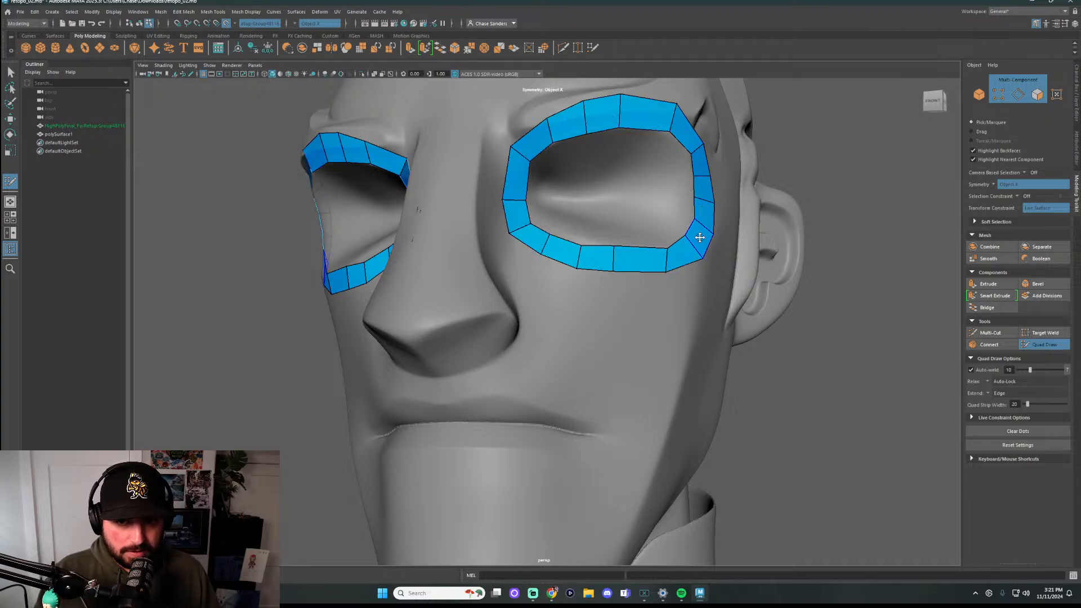
drag(657, 270, 650, 263)
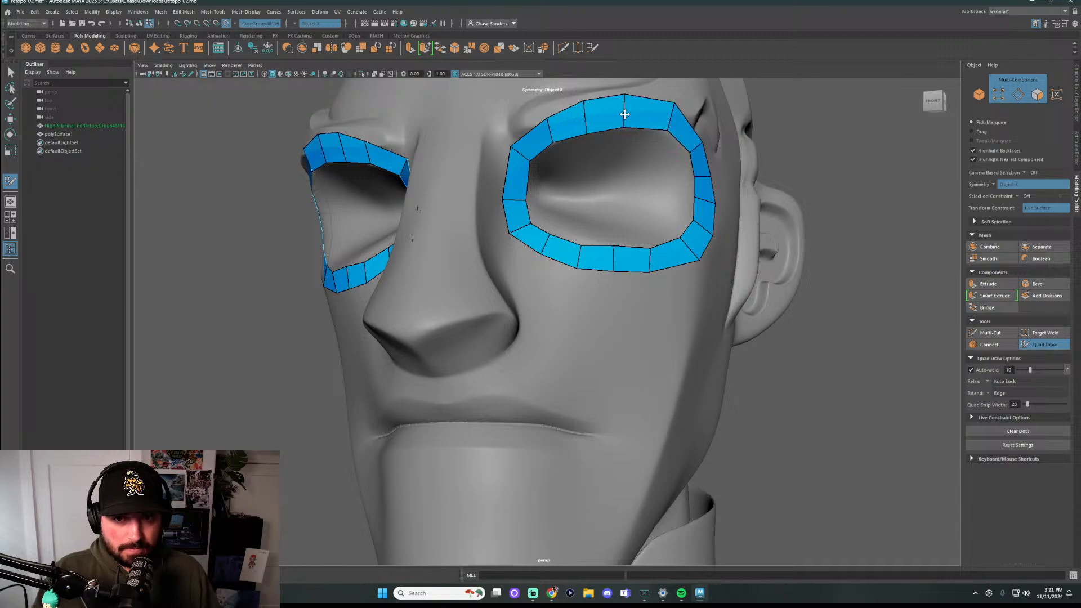
Place centre-line dots below the nose and at the upper lip, undoing a misplaced dot
alt+drag(787, 253, 775, 357)
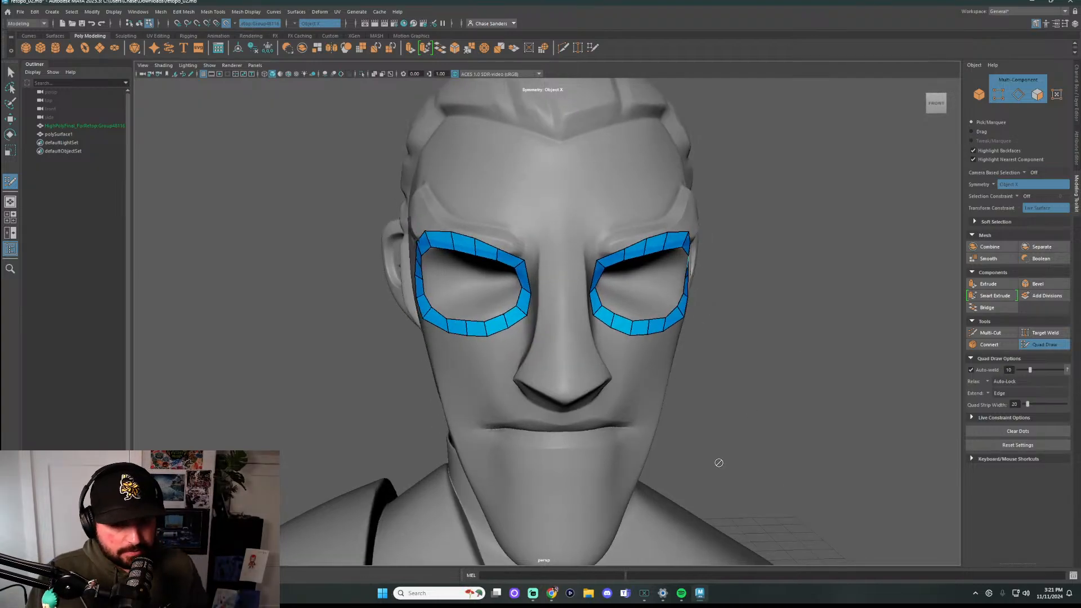
alt+drag(704, 392, 637, 375)
scroll(570, 358, up, 5)
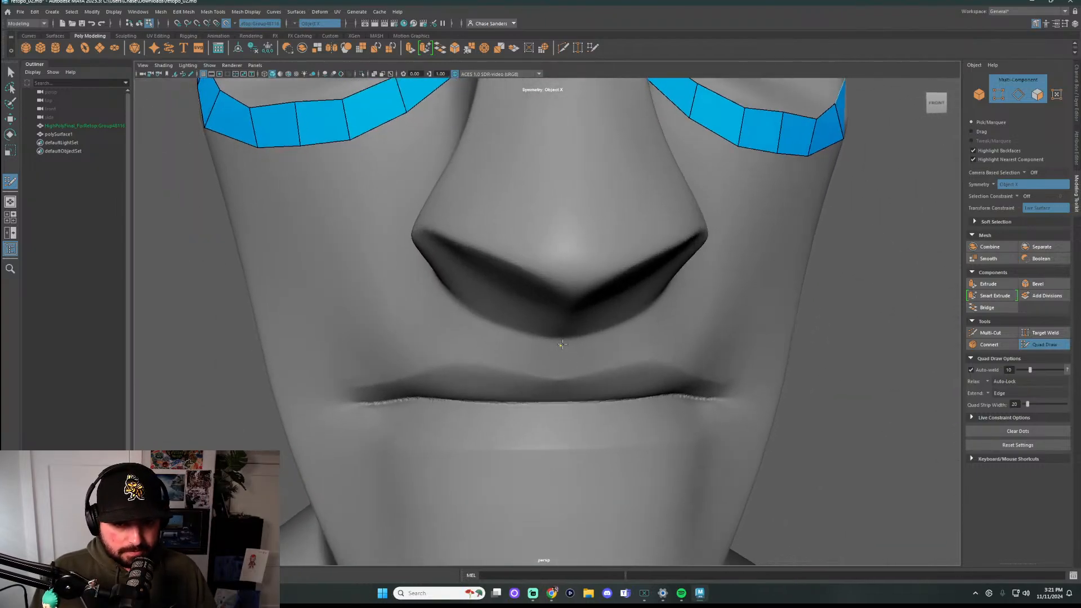
alt+drag(754, 382, 739, 340)
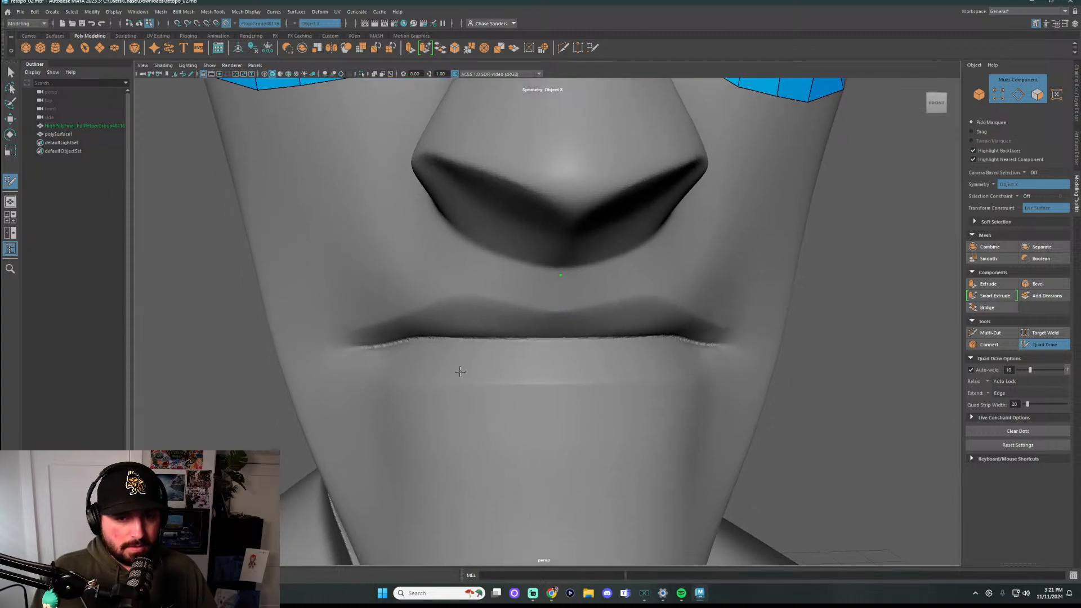
key(ctrl+z)
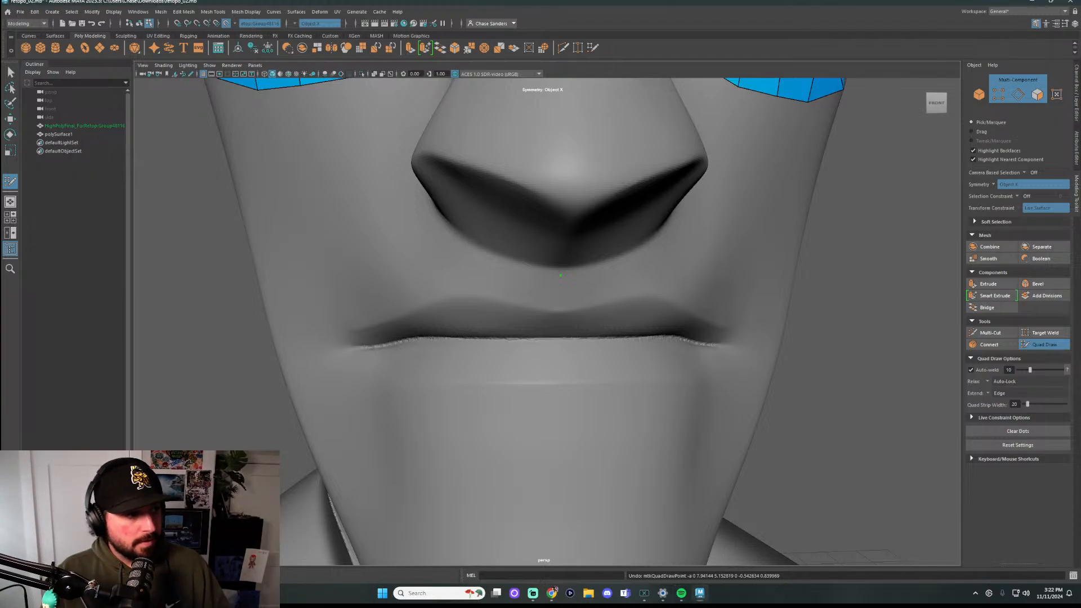
click(558, 307)
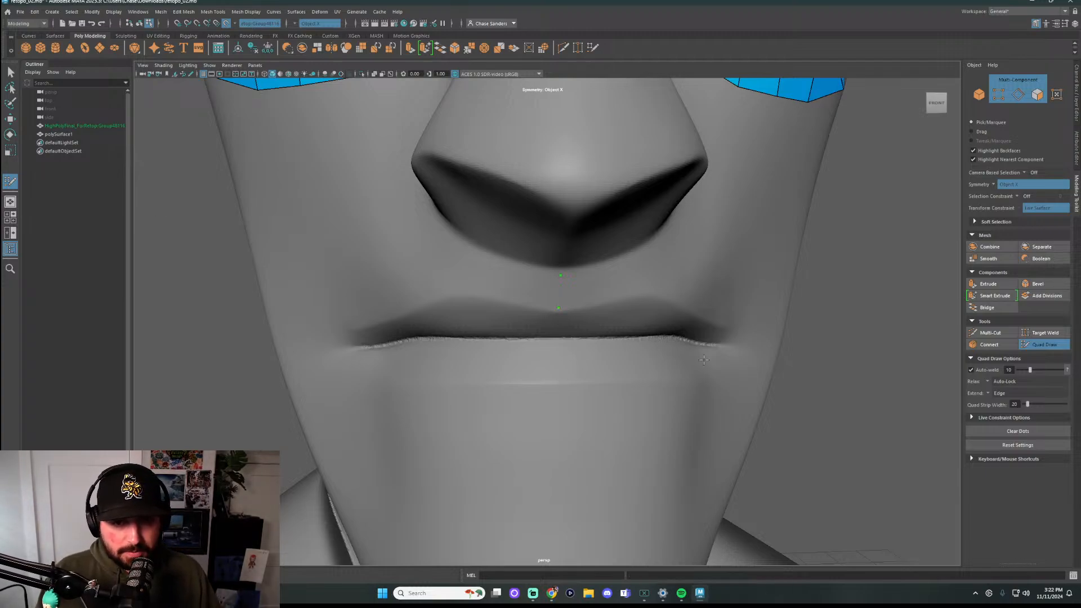
In the front orthographic view, place mirrored dots outlining the centre quads above and below the mouth line
mouse_move(703, 359)
alt+mouse_down()
mouse_move(817, 345)
mouse_move(803, 353)
alt+mouse_up()
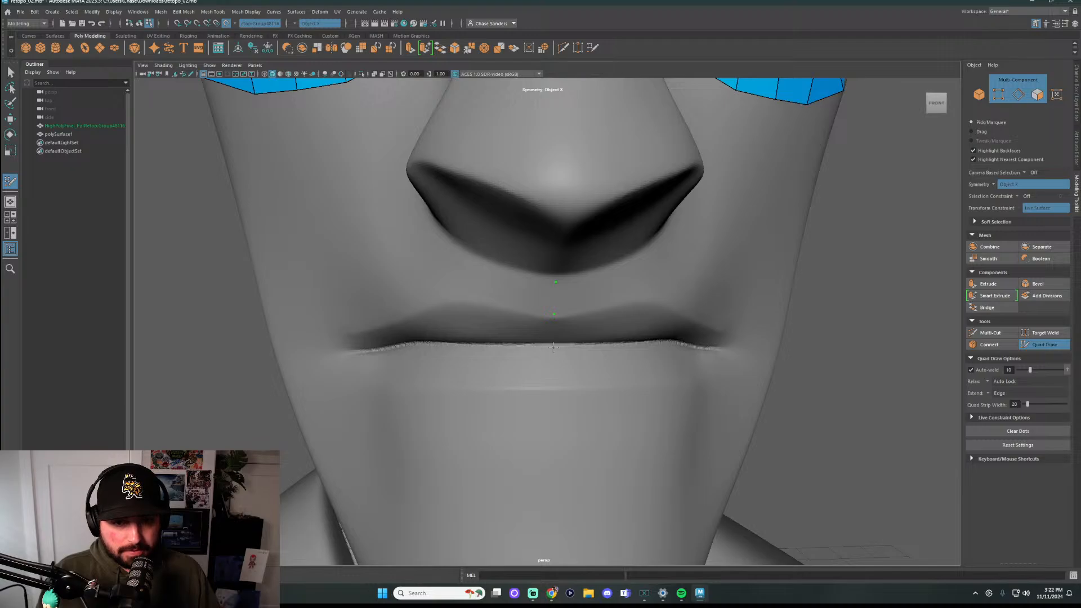
scroll(826, 357, down, 3)
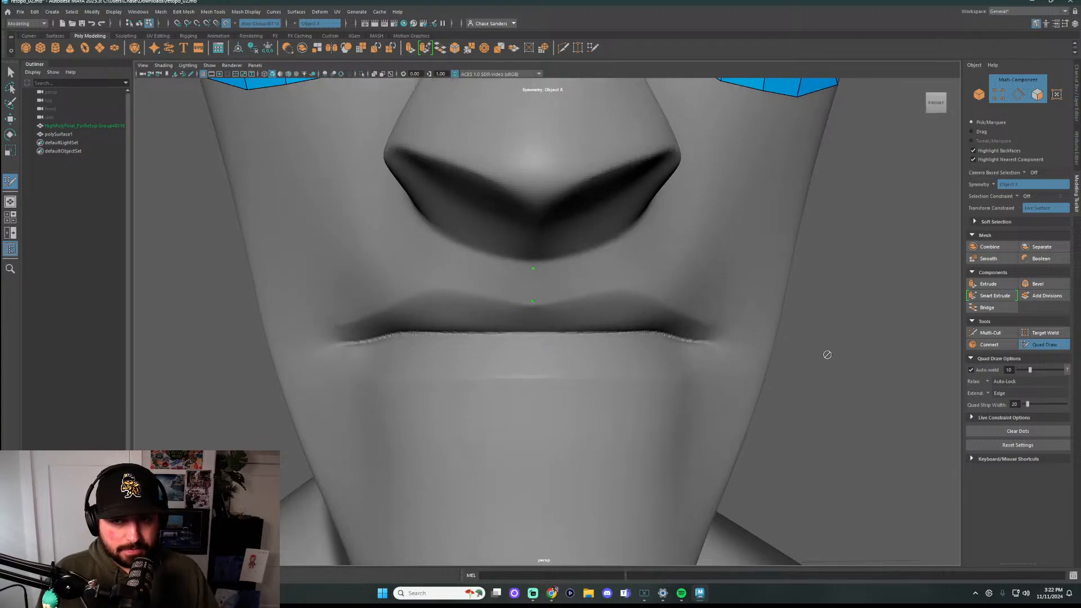
scroll(936, 110, down, 4)
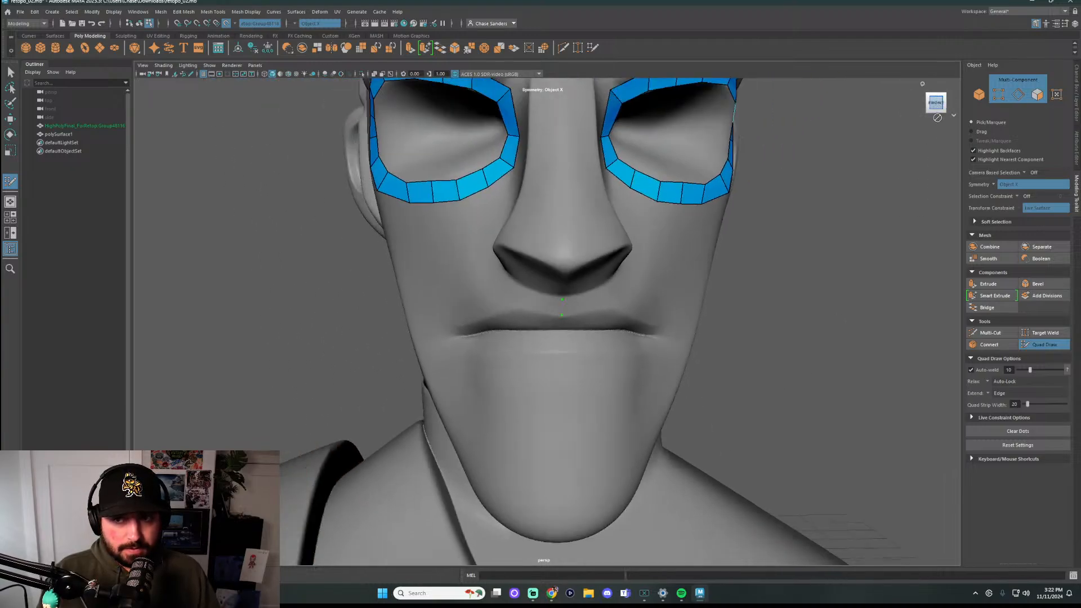
scroll(937, 117, down, 4)
scroll(664, 357, up, 6)
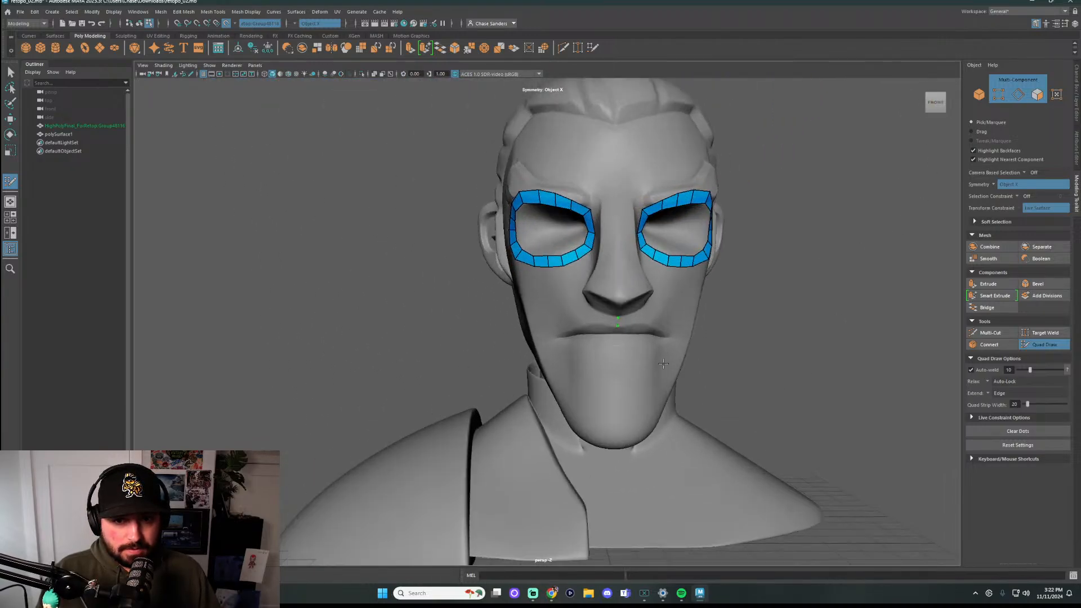
scroll(789, 362, down, 2)
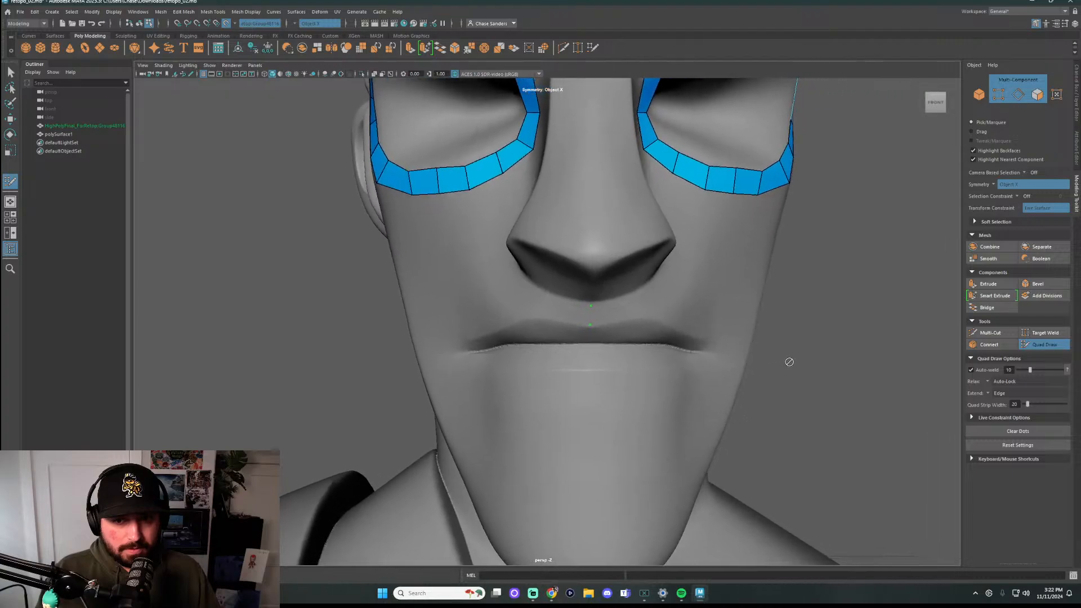
scroll(789, 362, down, 2)
key(space)
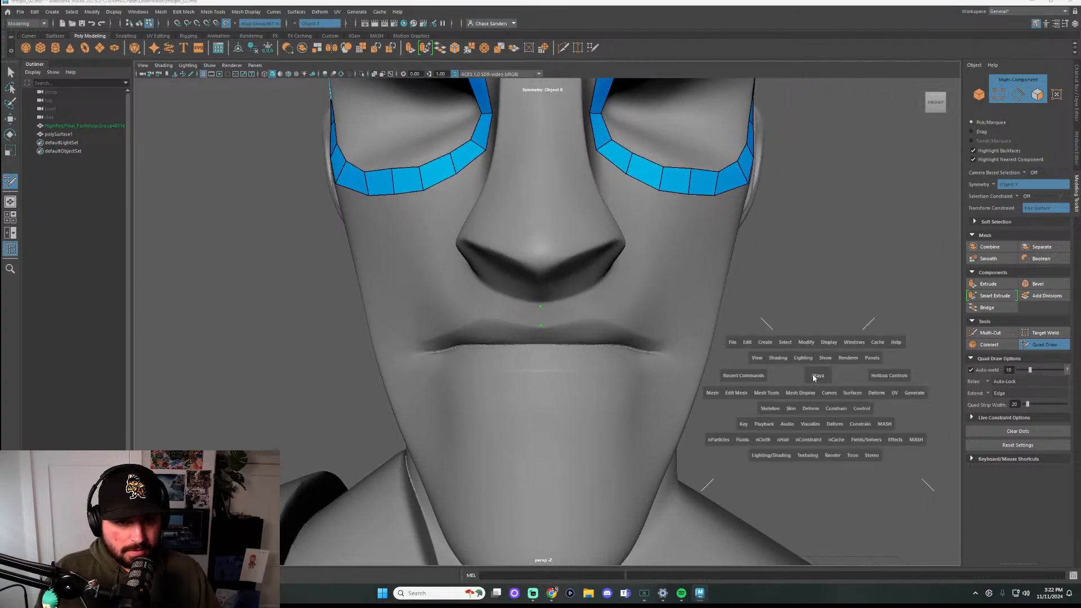
key(space)
scroll(465, 398, up, 2)
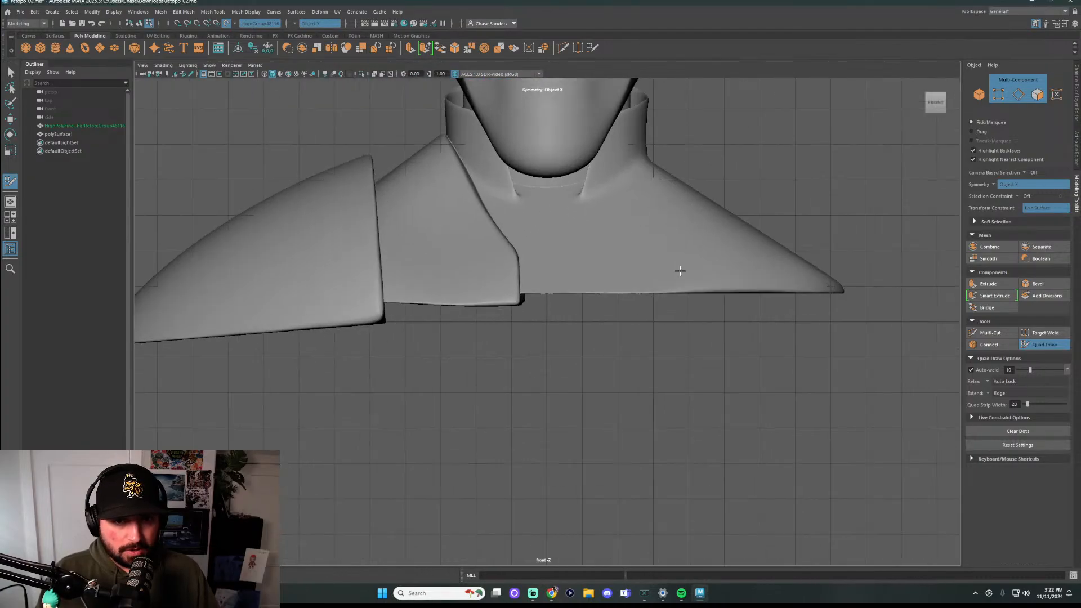
alt+middle_drag(702, 80, 701, 440)
scroll(566, 358, up, 5)
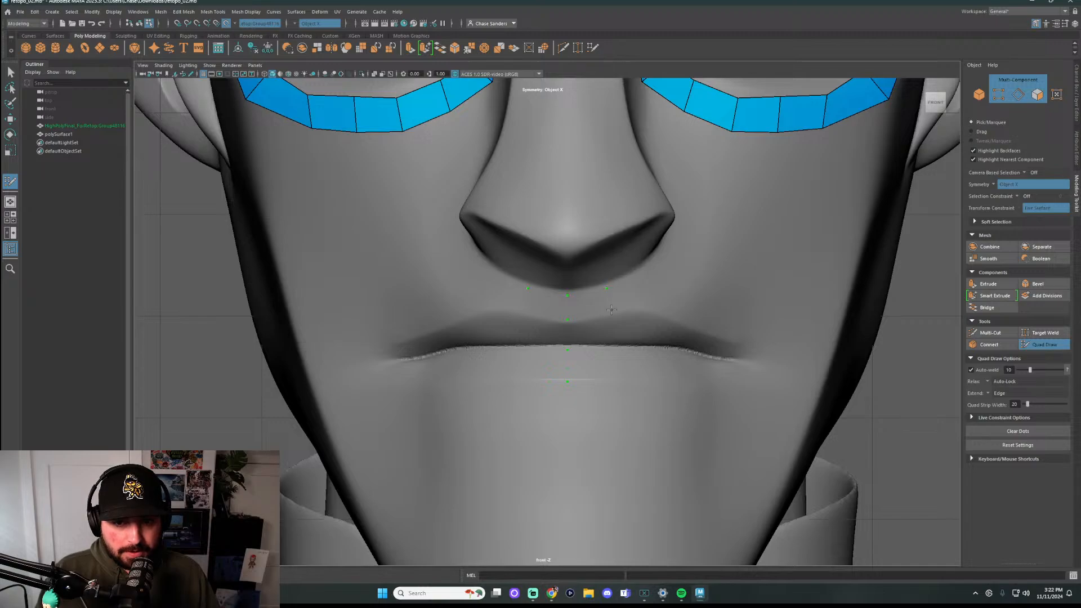
click(518, 377)
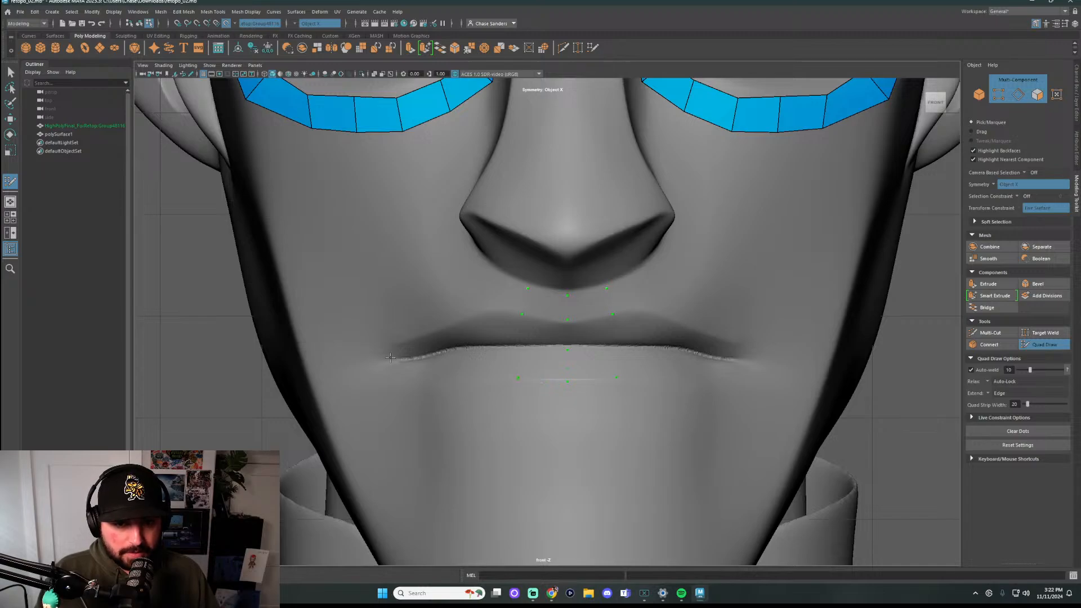
Place dots around the mouth corner and fill one quad above and one below the corner
click(406, 358)
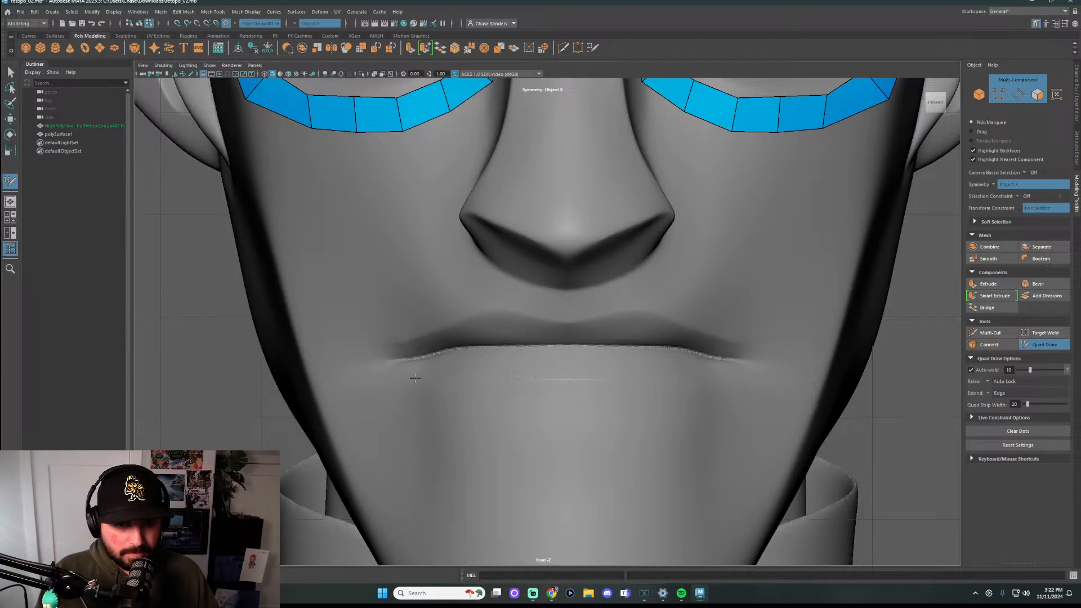
shift+click(401, 342)
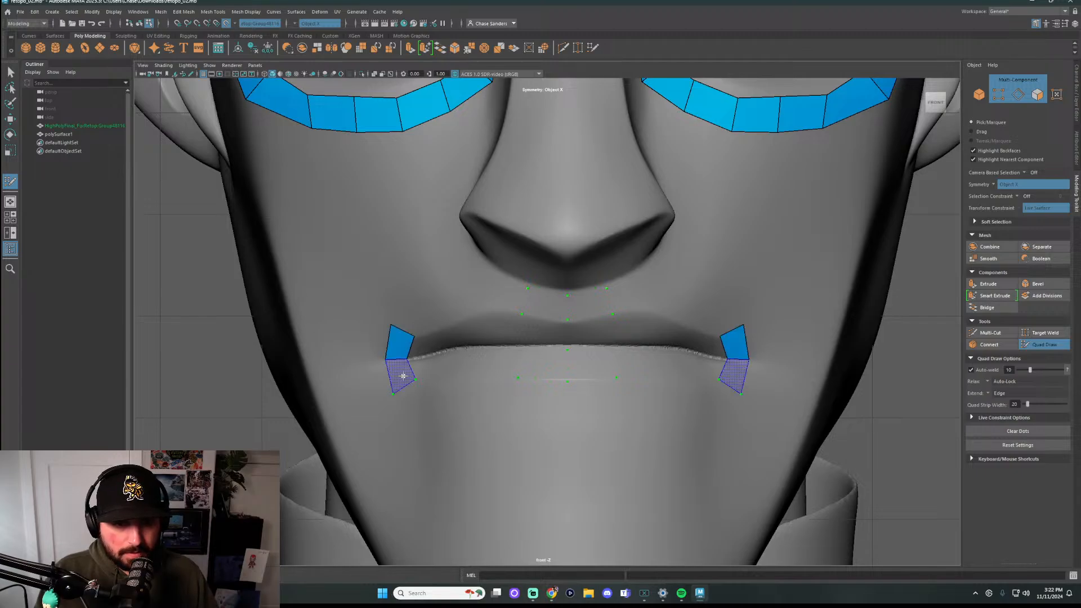
shift+click(403, 374)
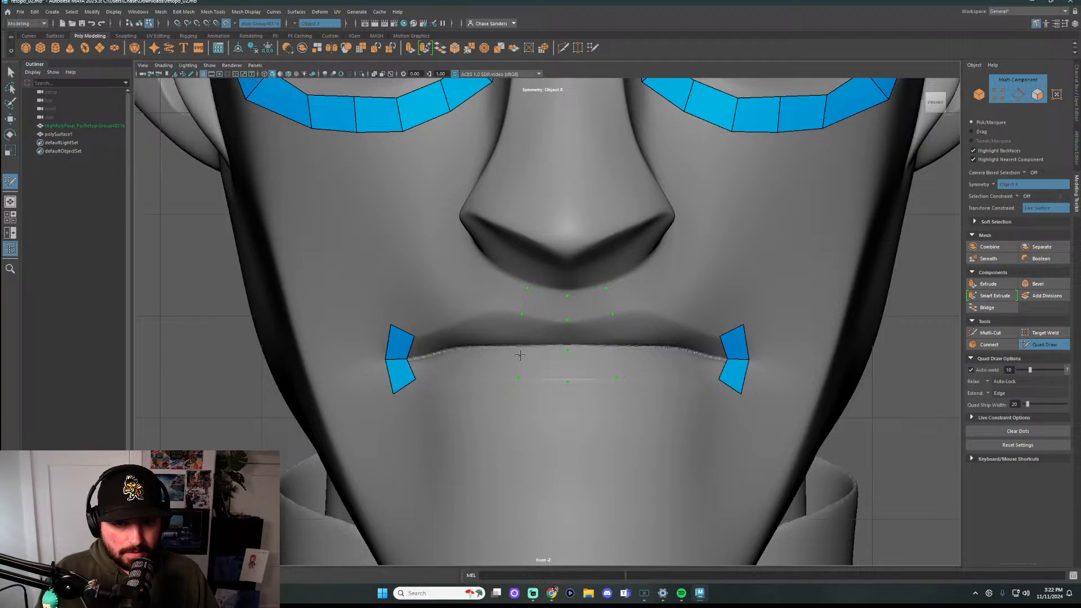
Fill the centre quads of both lips, lower the lower strip's bottom centre vertex, and extend that strip by one quad outward
shift+click(546, 365)
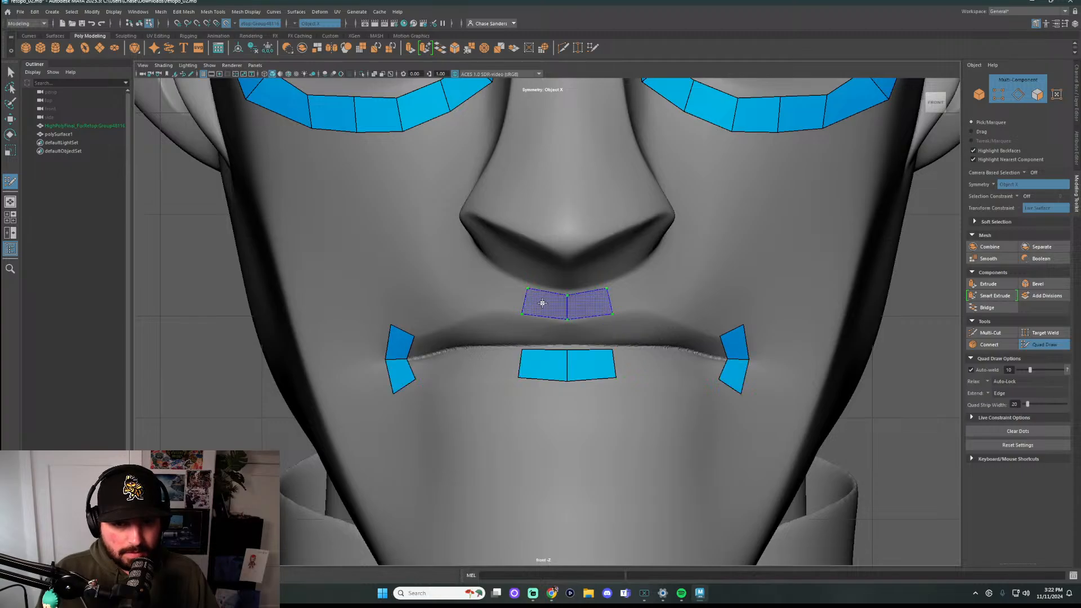
shift+click(545, 305)
drag(567, 381, 570, 355)
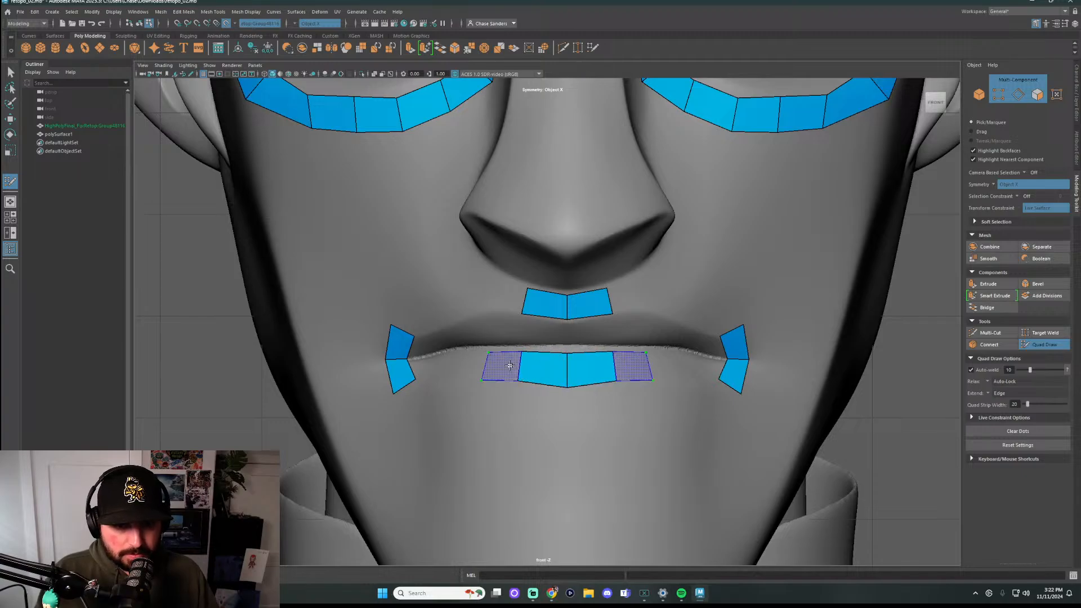
shift+click(481, 379)
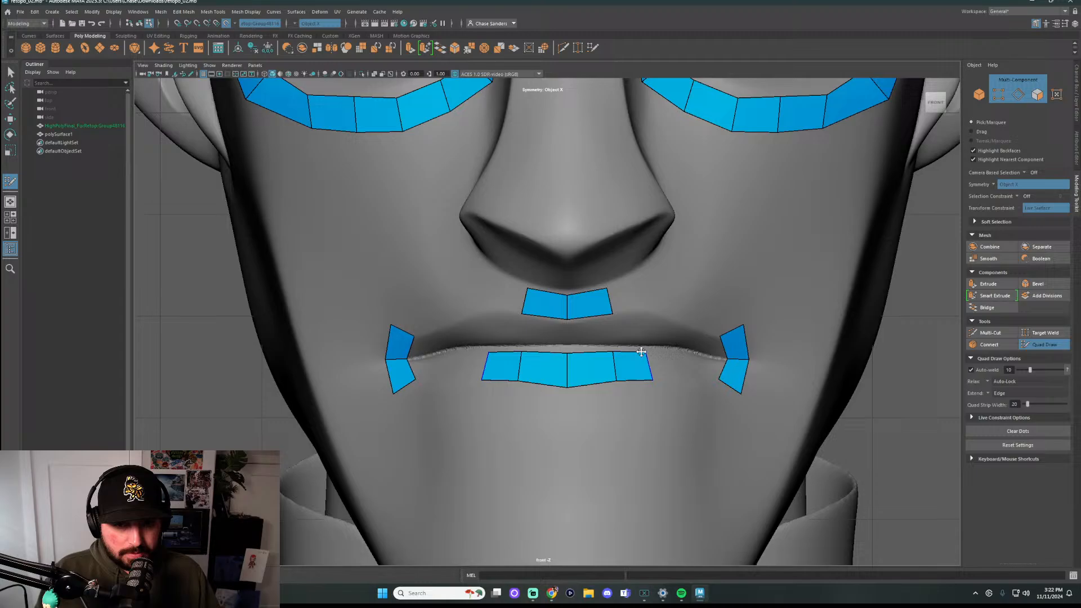
Extend the upper lip strip outward with quads until it joins the quad at the mouth corner
shift+click(635, 301)
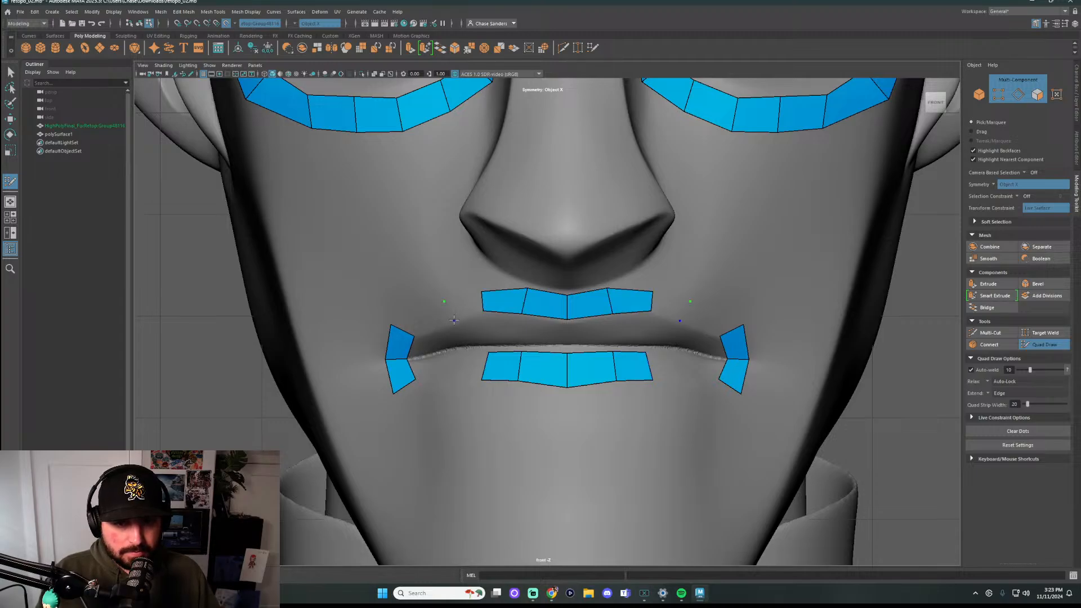
shift+click(469, 306)
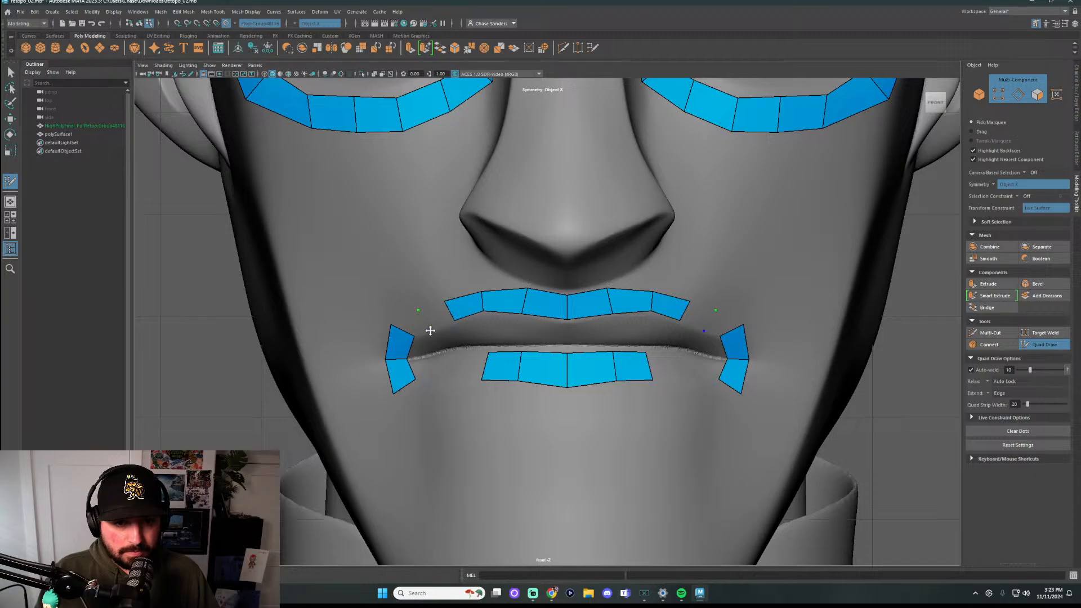
shift+click(445, 319)
shift+click(413, 320)
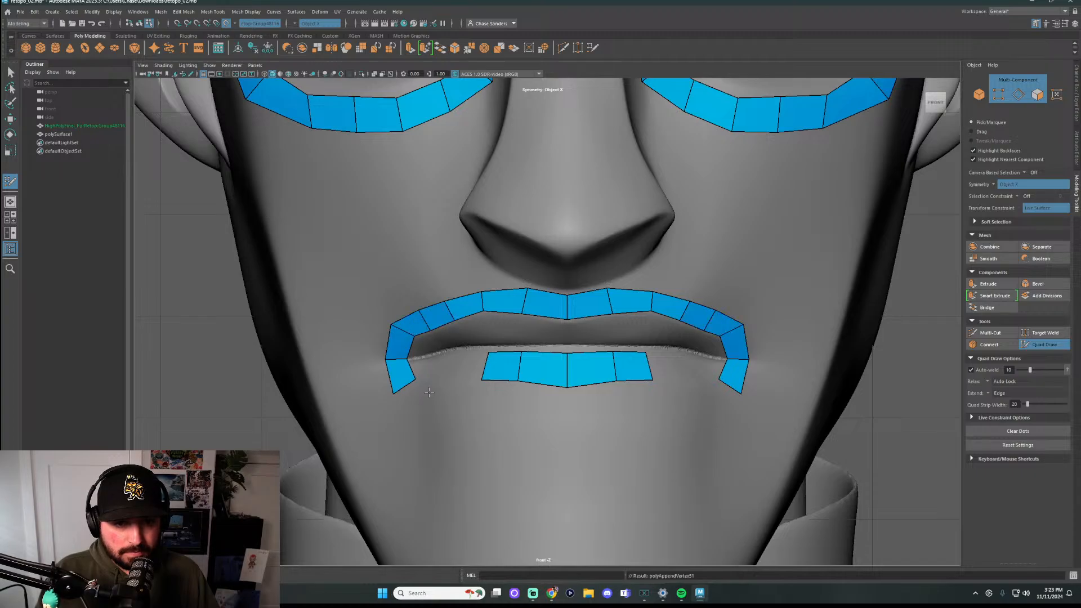
Pull the lower corner quad's outer vertex inward and fill quads along the lower lip to close the mouth loop
mouse_move(395, 391)
mouse_down()
mouse_move(411, 387)
mouse_move(410, 354)
mouse_move(421, 361)
mouse_move(414, 388)
mouse_up()
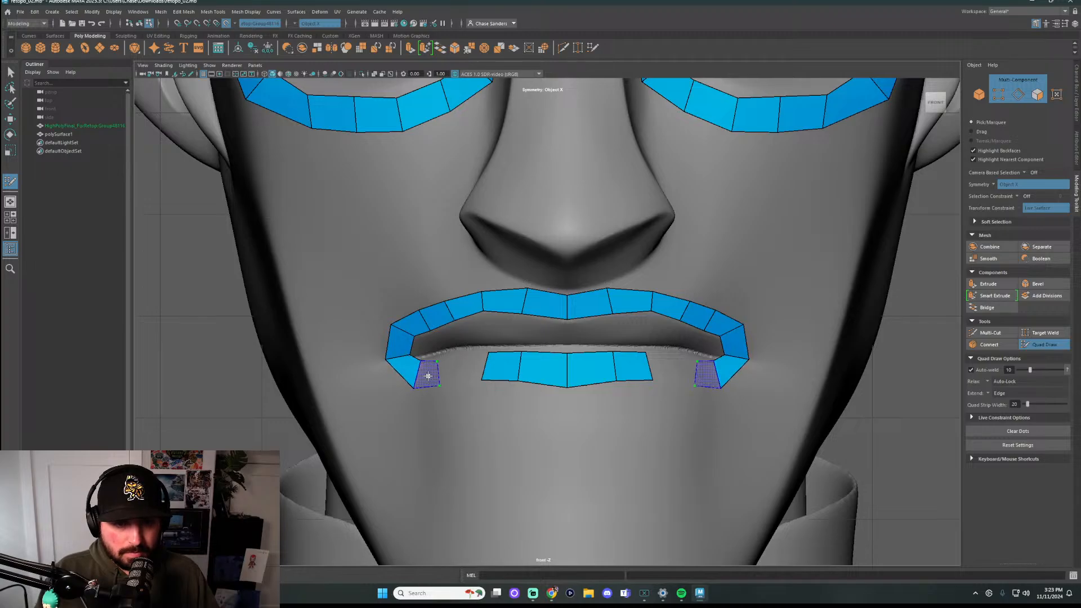
shift+click(426, 373)
shift+click(456, 366)
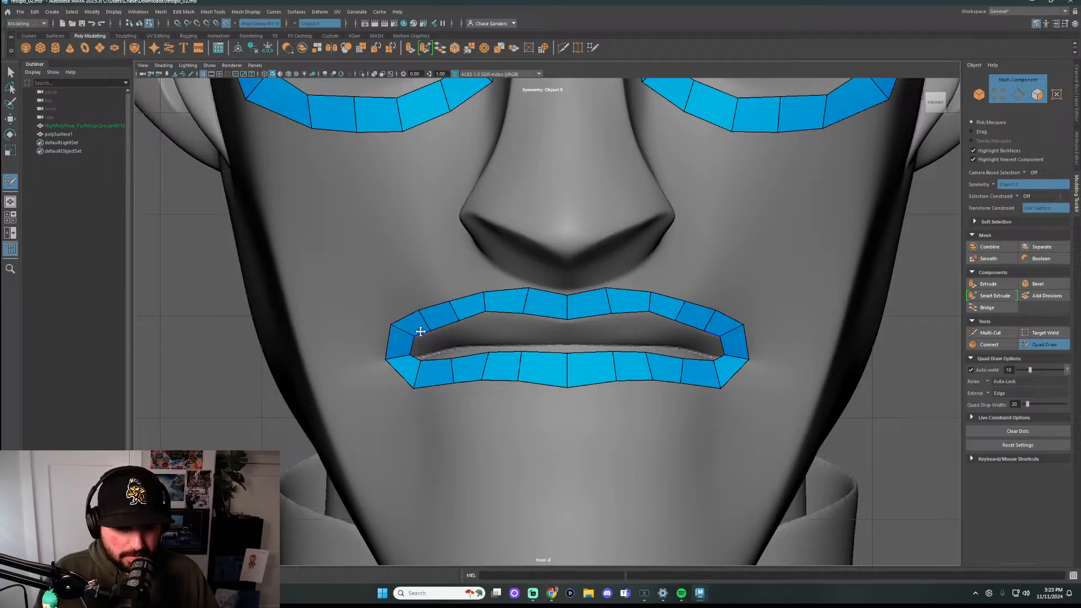
Insert an extra edge in the lower lip strip near the mouth corner and shift its neighbouring edges for even spacing
ctrl+click(463, 362)
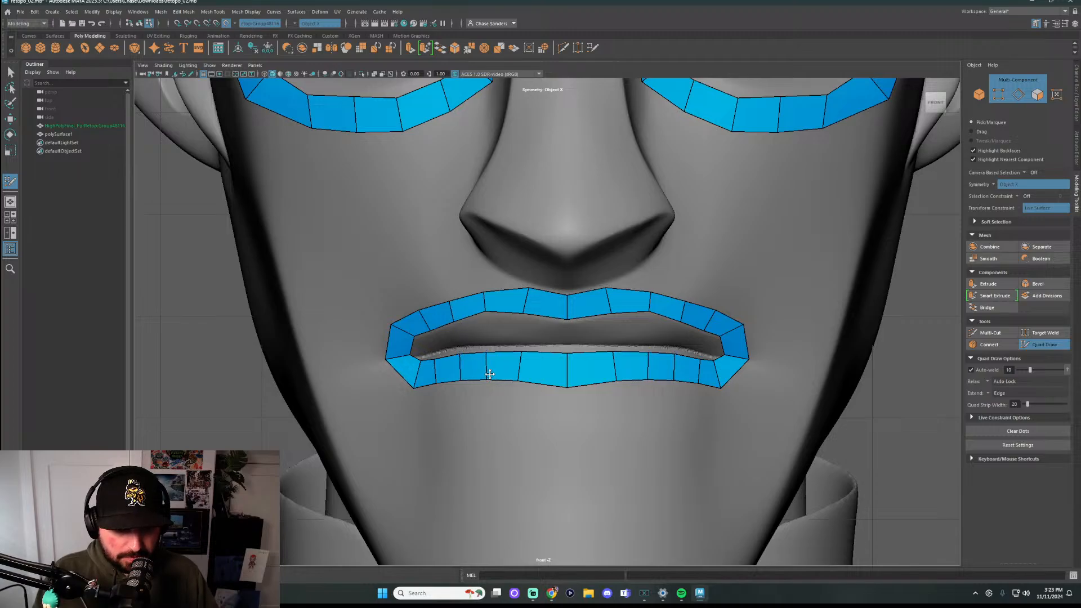
drag(519, 361, 490, 361)
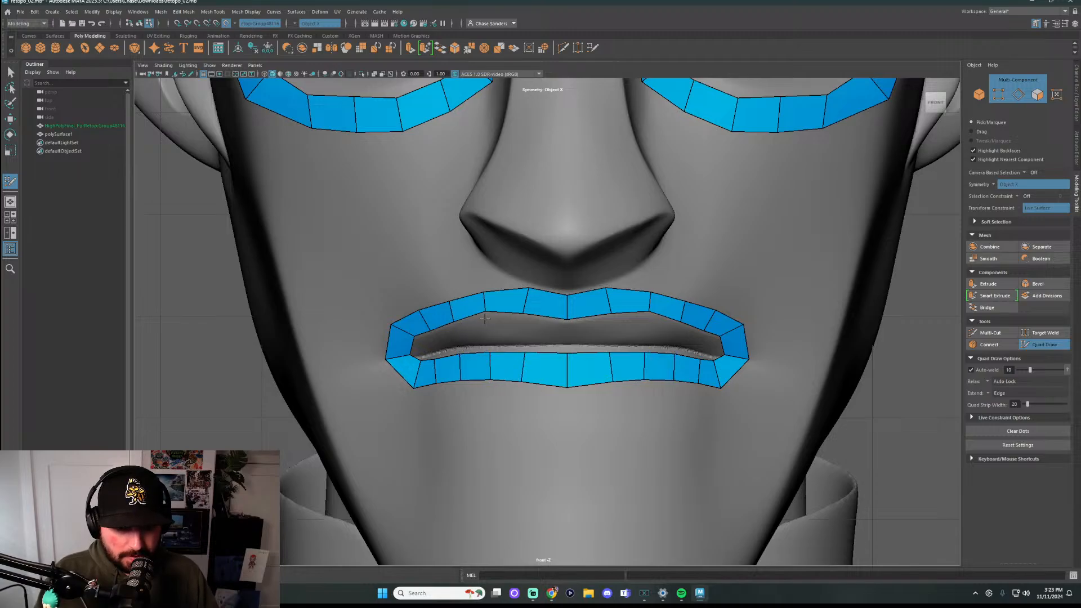
Raise the inner edge of the lower lip strip so it follows the line where the lips meet
drag(485, 317, 565, 323)
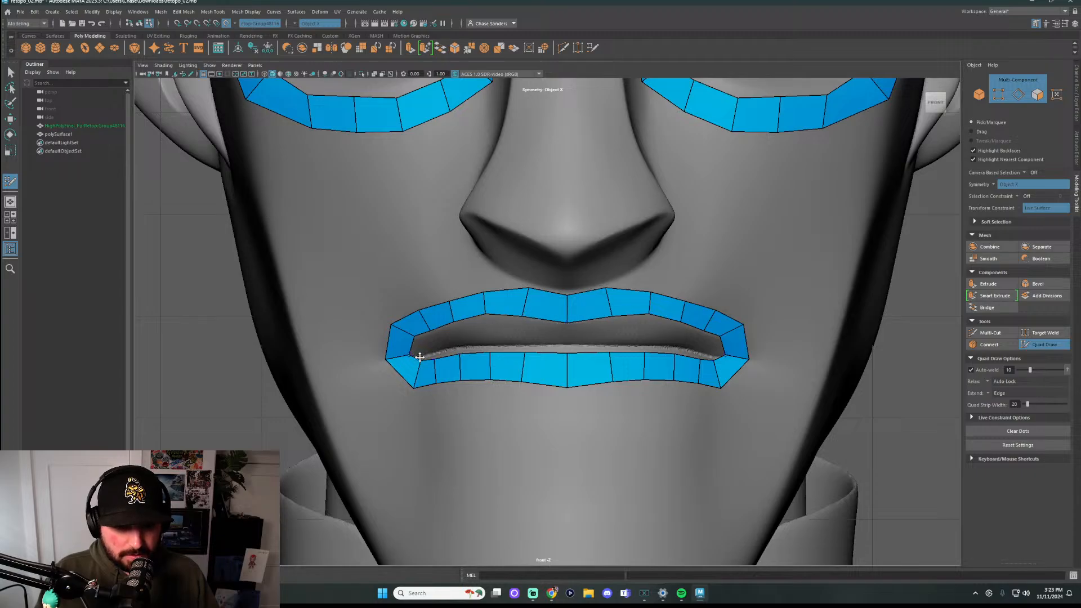
drag(420, 357, 566, 344)
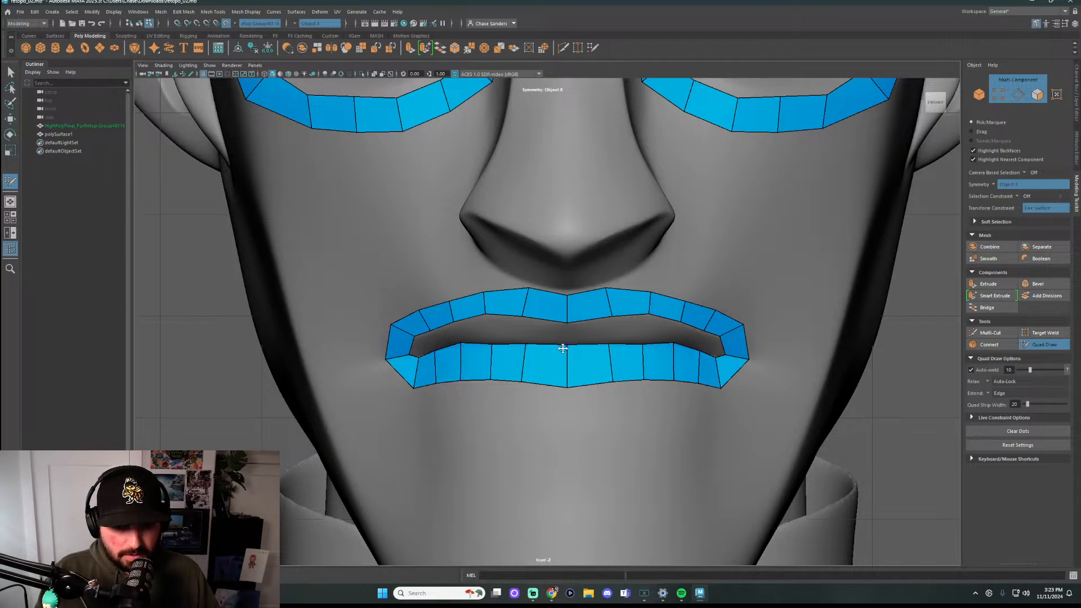
drag(436, 356, 436, 352)
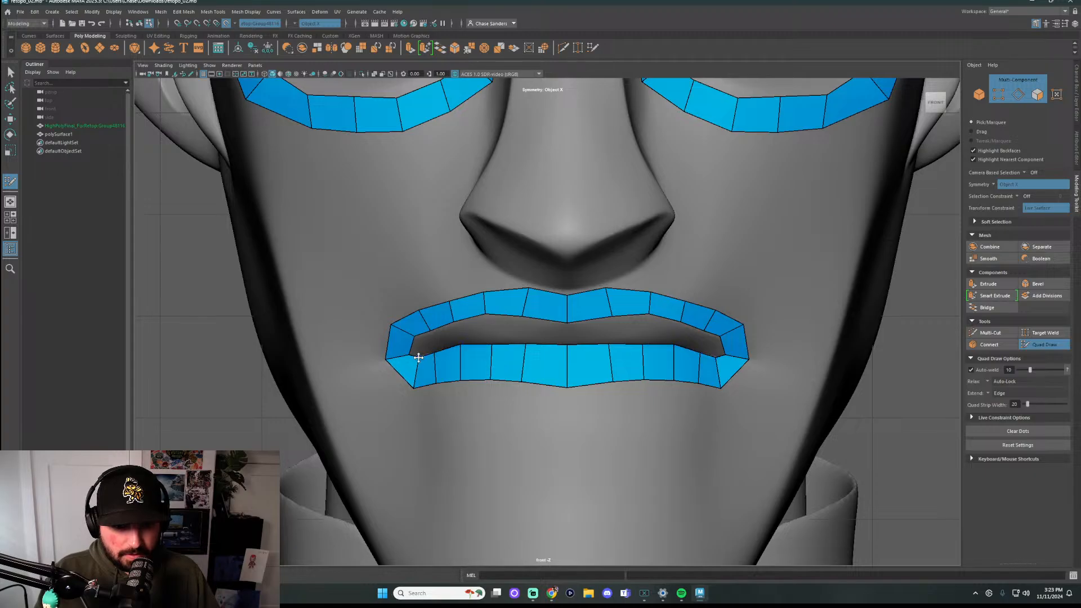
Fill the gap between the upper and lower lip strips with quads from near the mouth corner to the centre
scroll(661, 374, down, 5)
alt+drag(713, 384, 731, 335)
scroll(731, 335, up, 3)
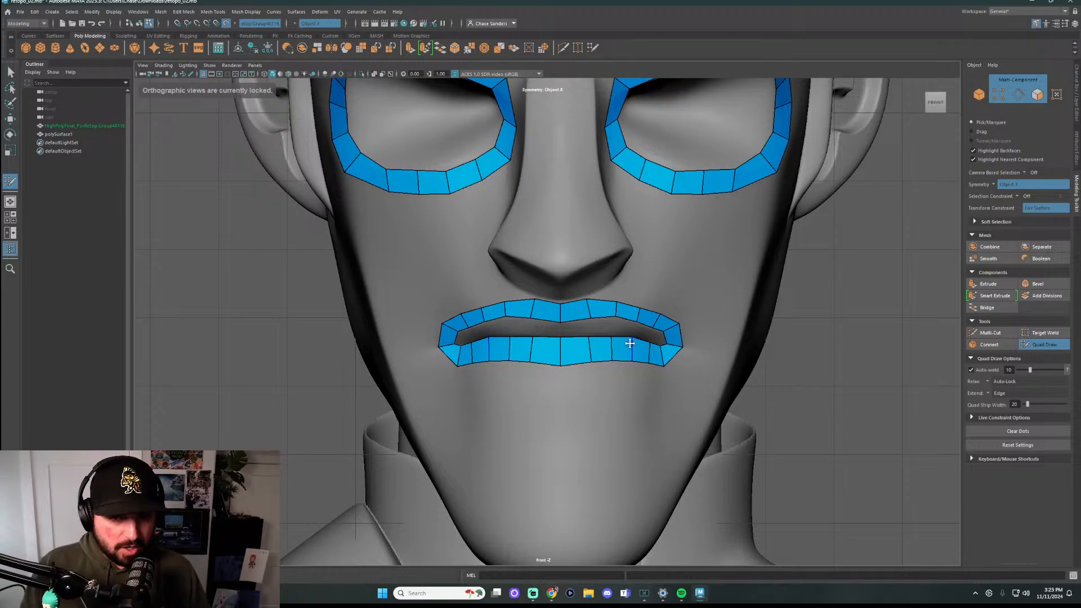
scroll(593, 343, up, 2)
scroll(449, 342, up, 2)
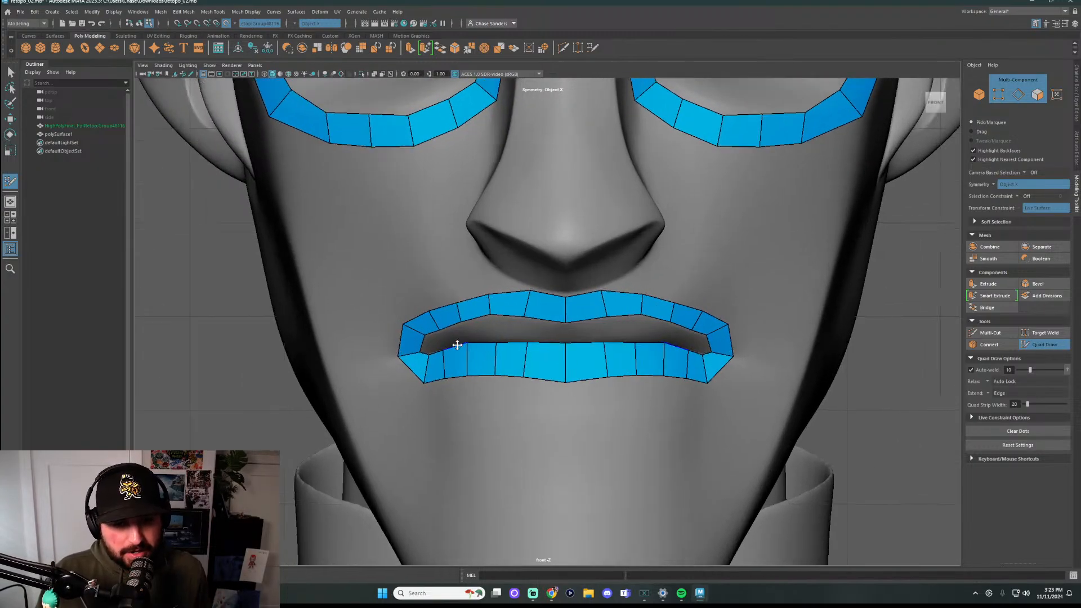
shift+click(449, 338)
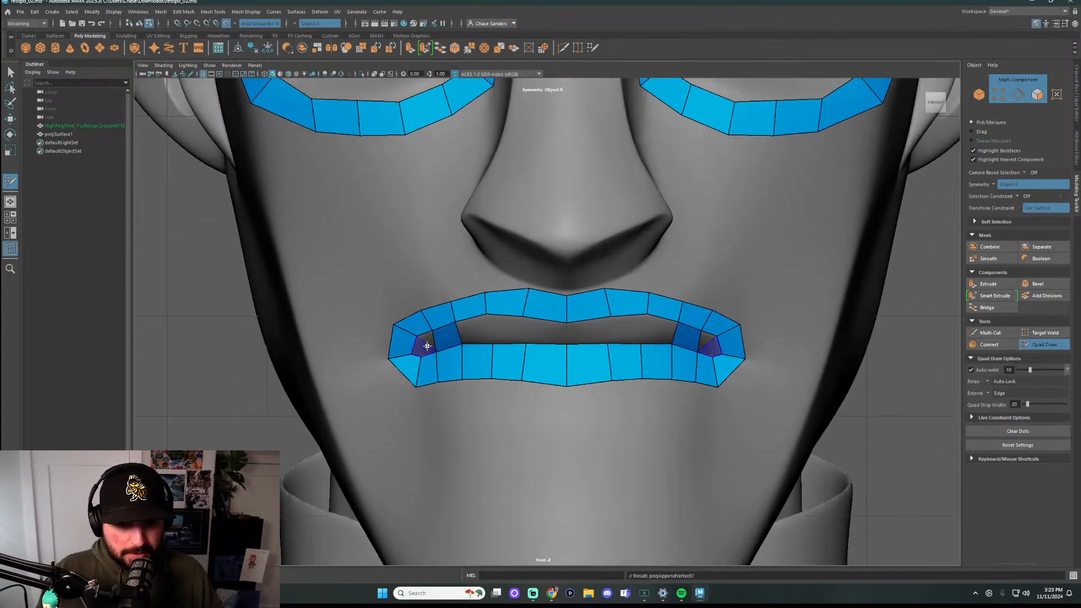
shift+click(425, 345)
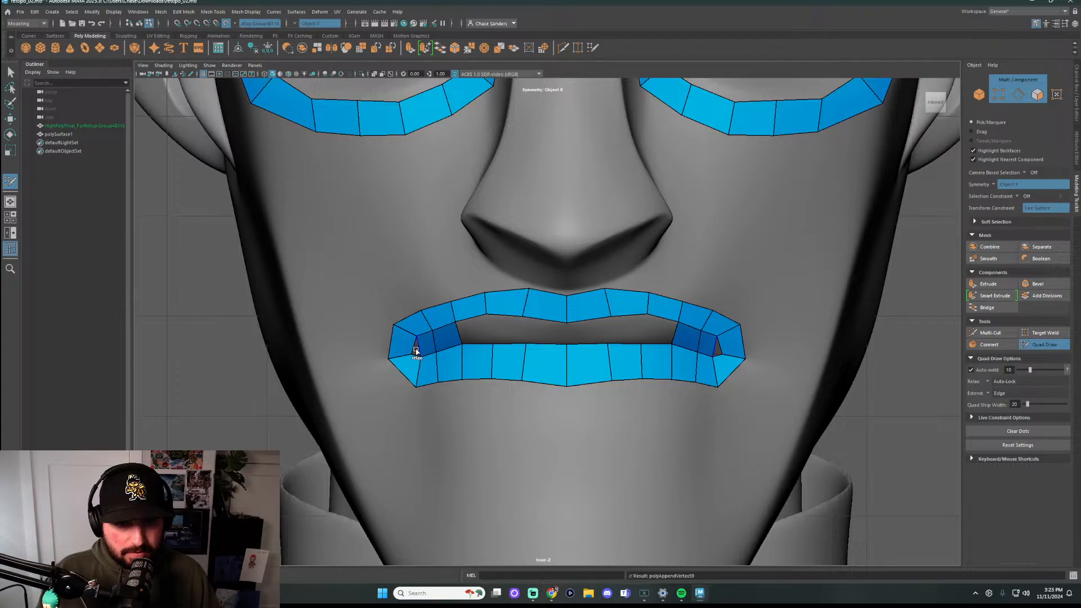
shift+click(483, 336)
shift+click(509, 331)
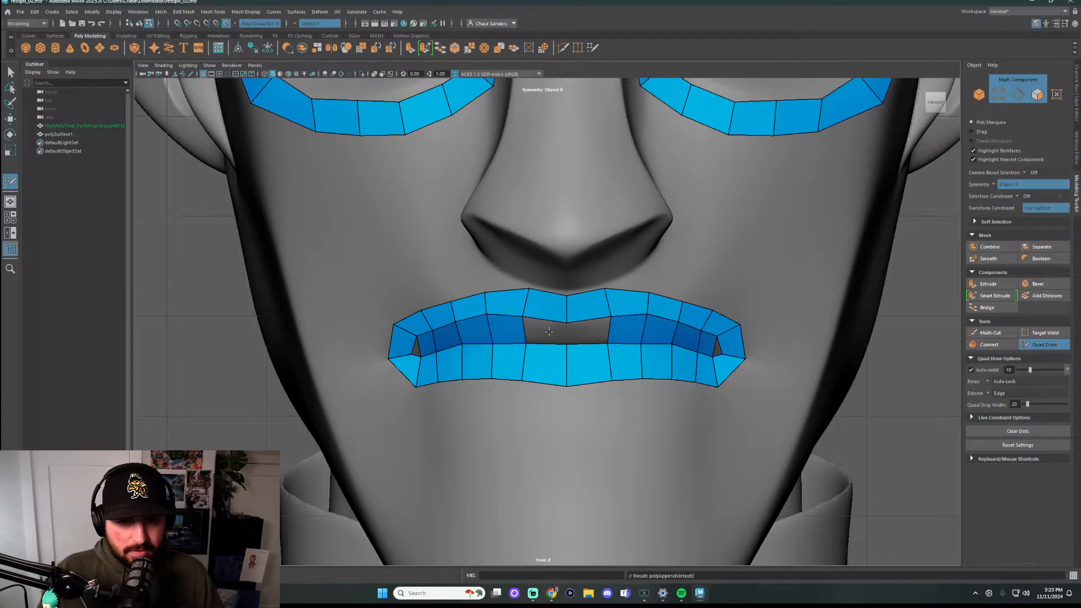
shift+click(566, 332)
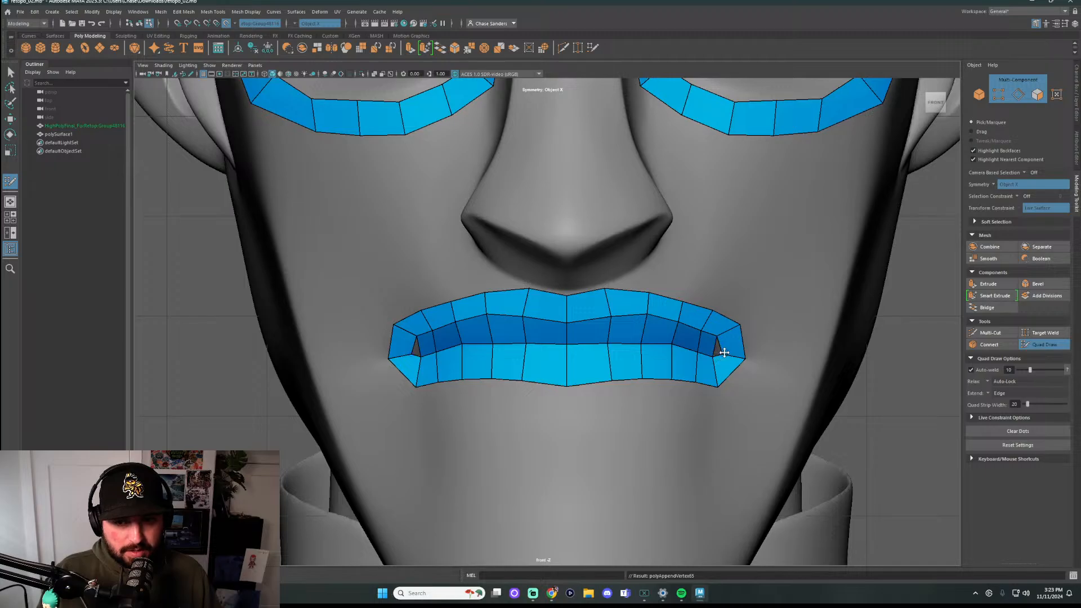
Insert an edge through the lower corner quad of the mouth and fill the remaining hole at the corner
scroll(726, 365, up, 4)
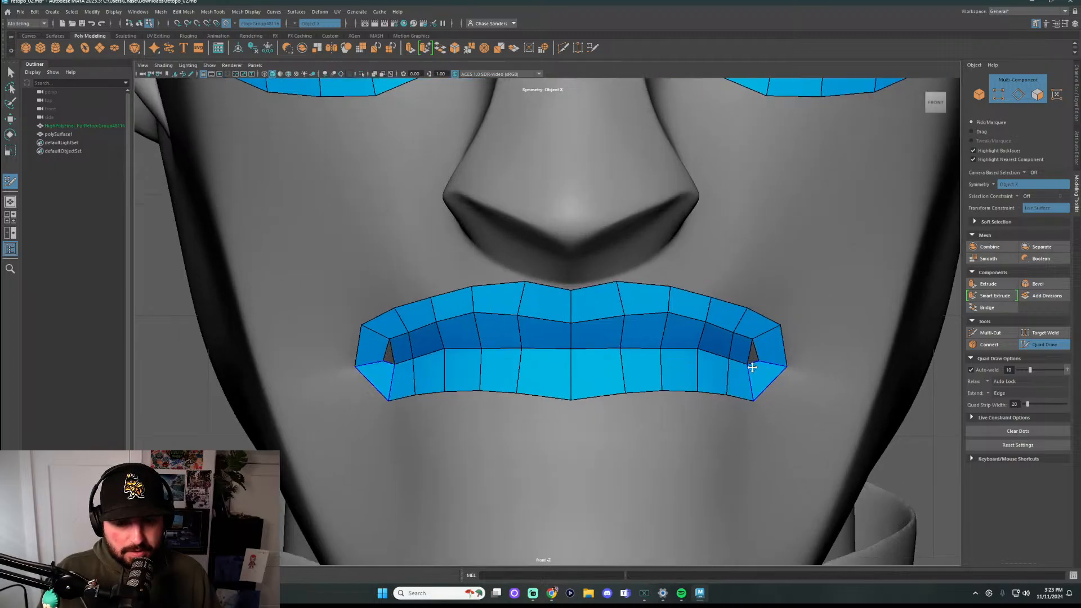
alt+middle_drag(755, 357, 618, 313)
scroll(617, 313, up, 1)
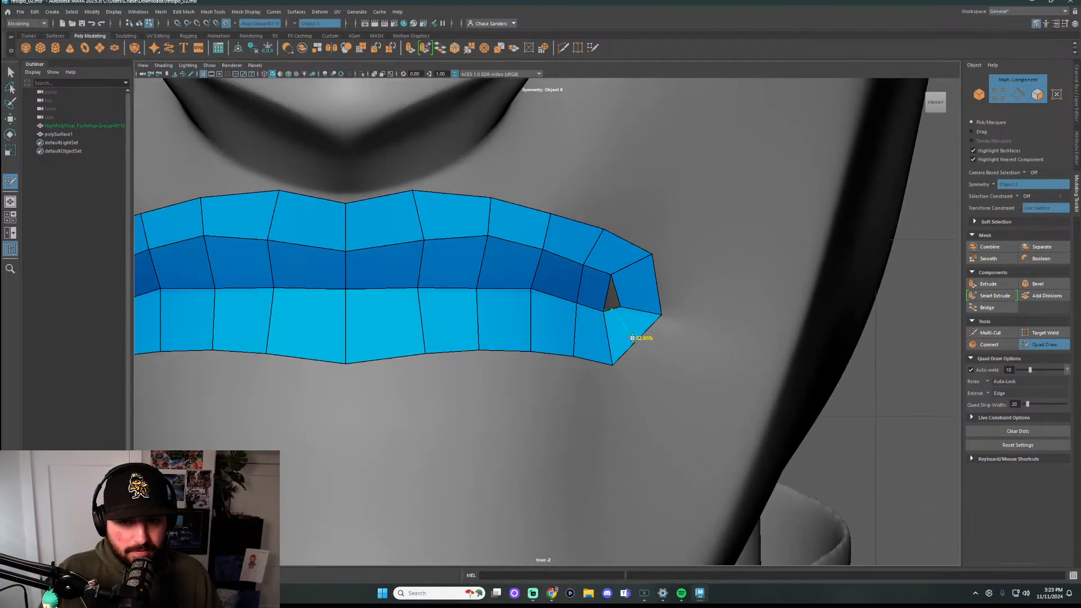
ctrl+shift+click(610, 298)
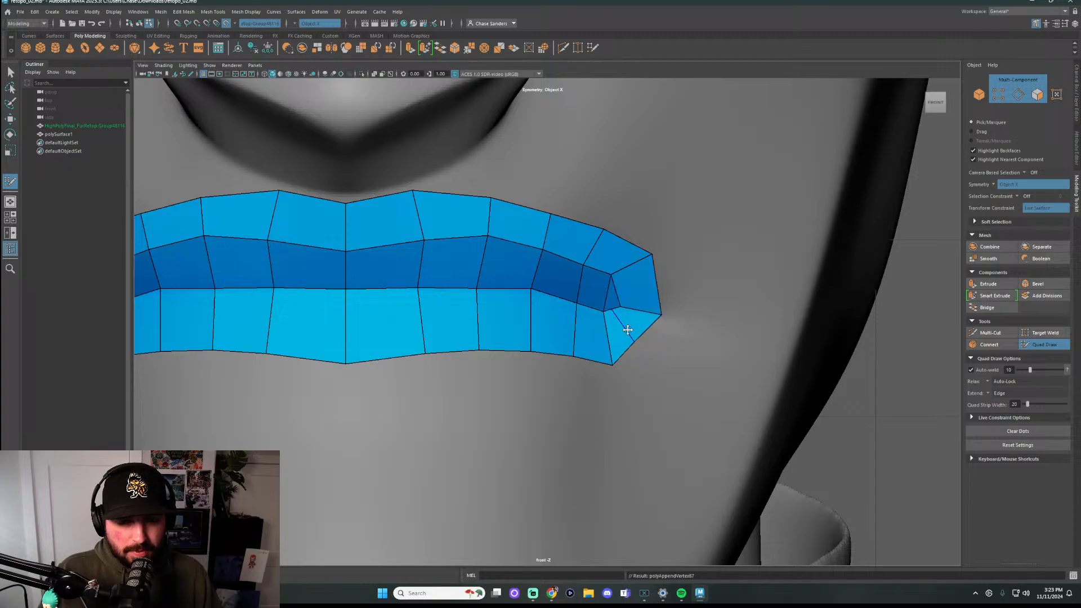
Examine the closed mouth and the eye loops from the front, and switch to the perspective view
scroll(631, 334, down, 5)
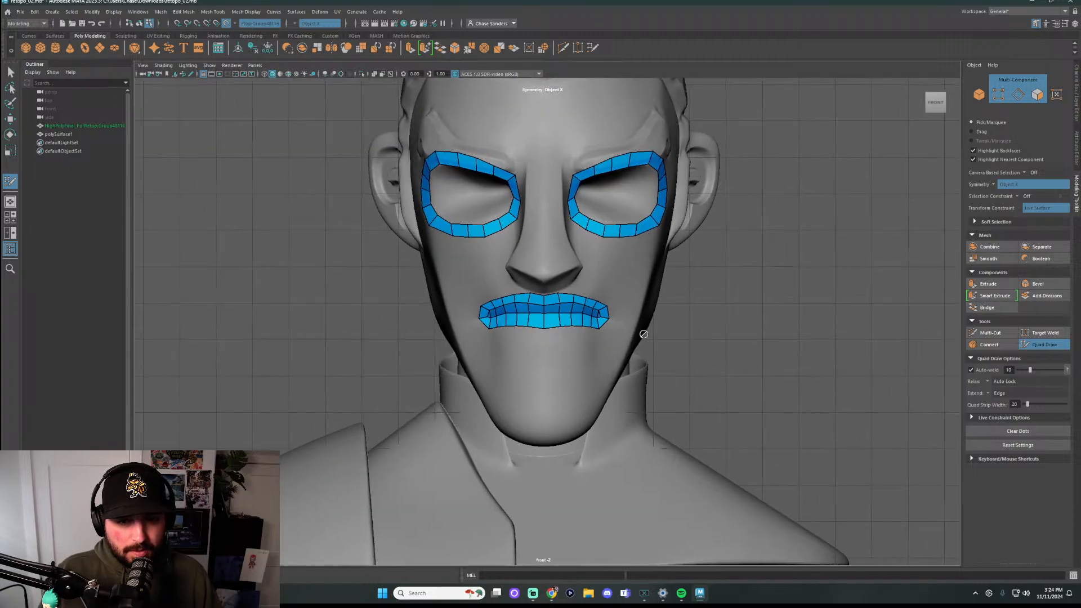
scroll(458, 321, up, 4)
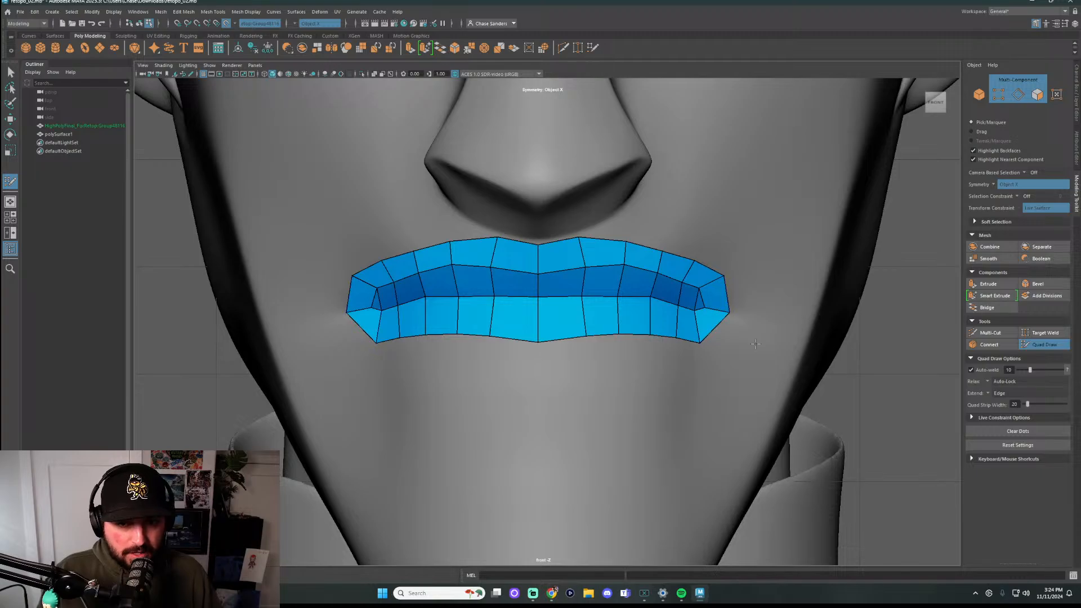
scroll(755, 344, down, 8)
scroll(719, 319, up, 2)
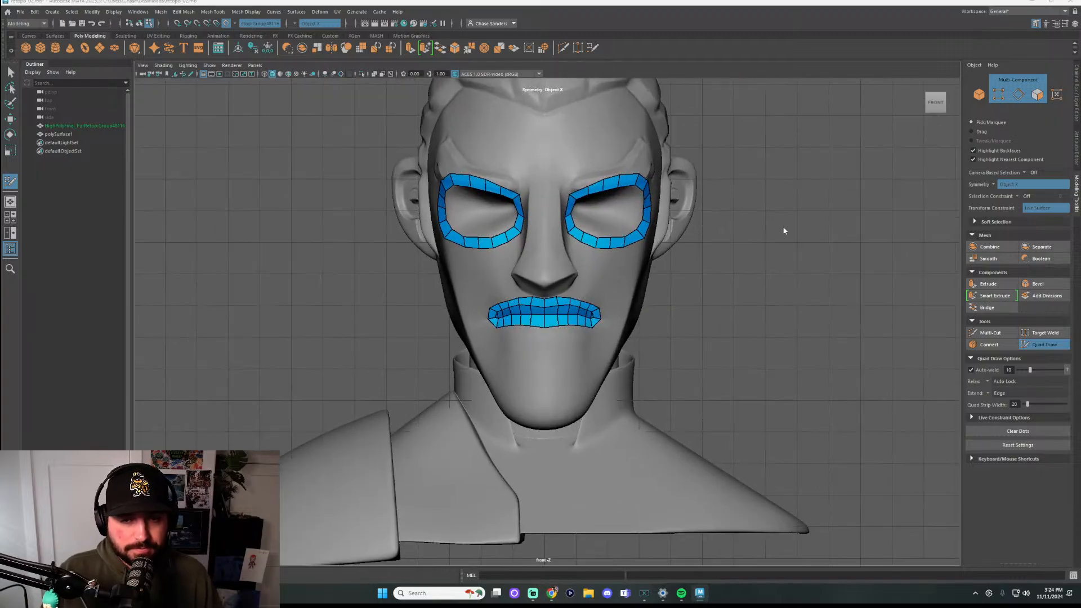
key(space)
key(space)
alt+drag(820, 280, 770, 324)
alt+right_drag(769, 324, 672, 331)
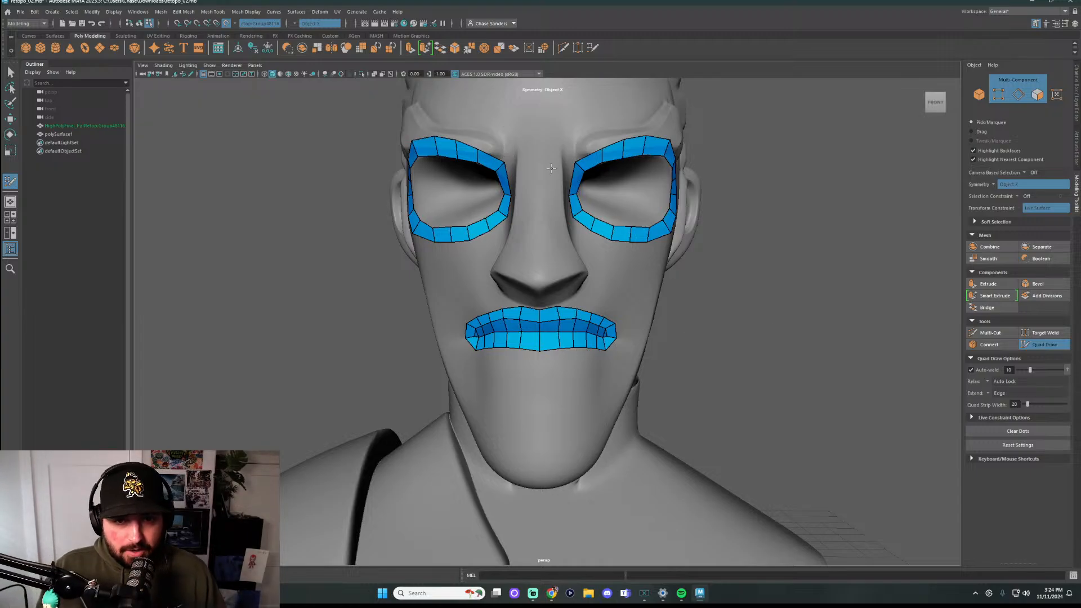
Set Quad Draw's Extend mode to Border and extend the eye loop outward by one ring of quads
alt+drag(508, 155, 544, 244)
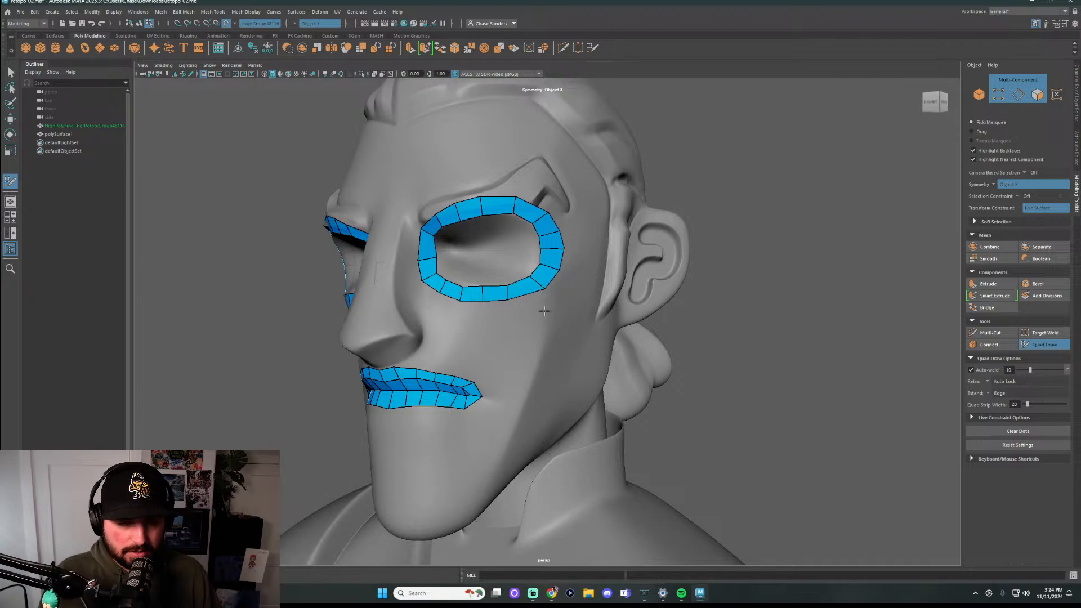
ctrl+shift+right_click(533, 297)
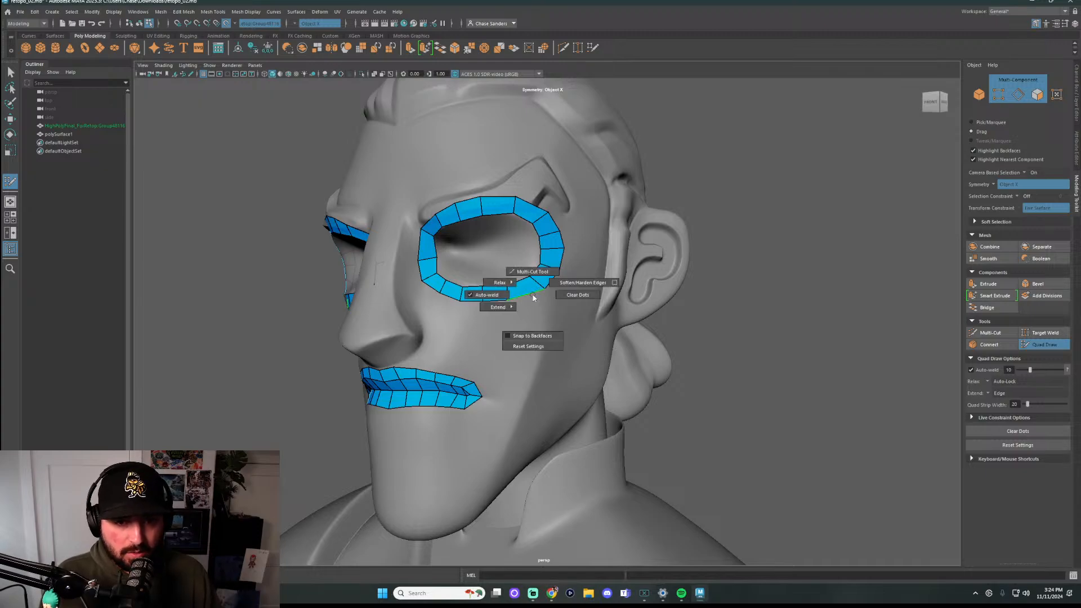
ctrl+shift+right_drag(533, 297, 480, 314)
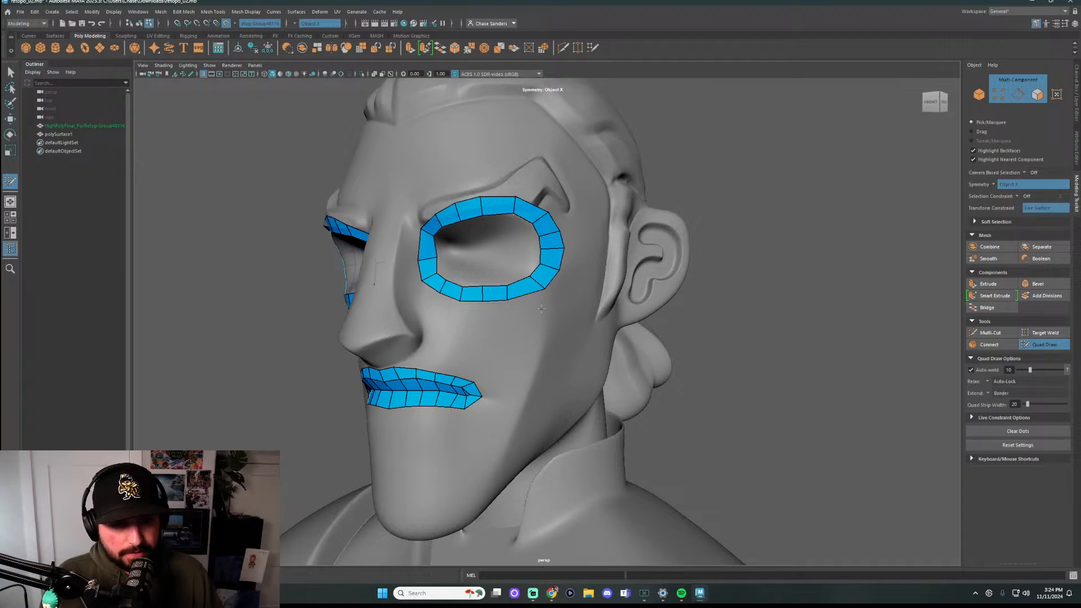
key(Tab)
drag(521, 297, 538, 311)
Reshape the new outer eye ring by moving its upper border vertices and its inner corner vertex for a rounder outline
alt+drag(435, 180, 518, 185)
alt+right_drag(519, 185, 607, 200)
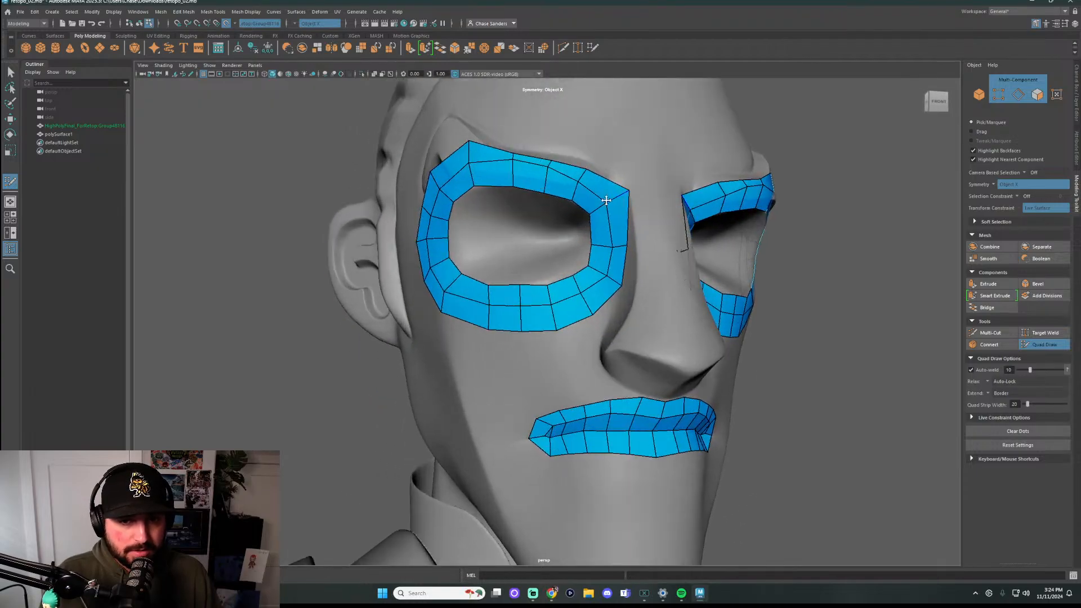
drag(585, 169, 469, 143)
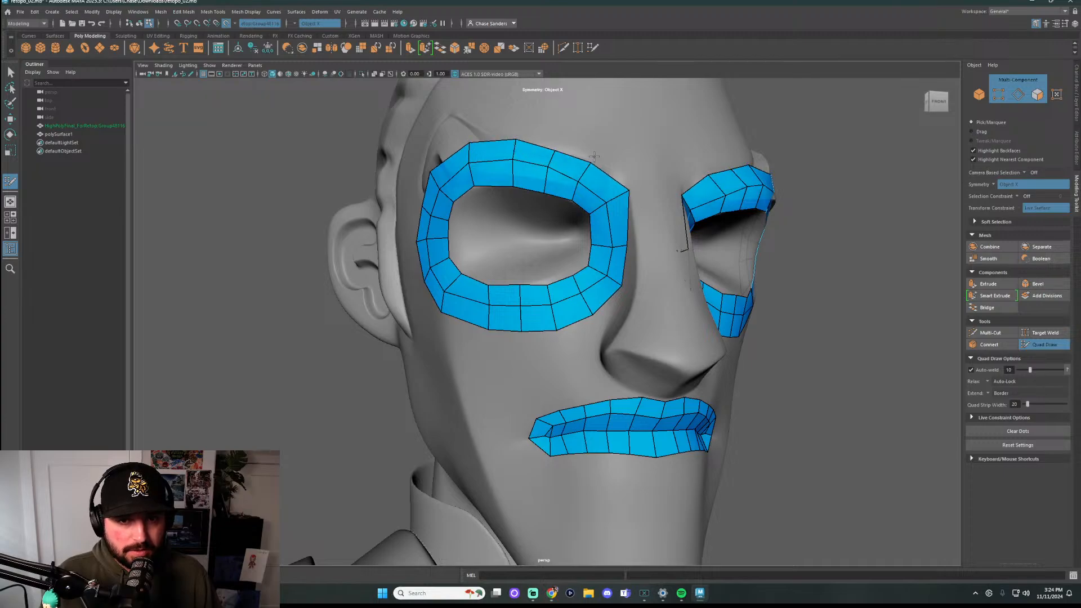
drag(631, 190, 618, 188)
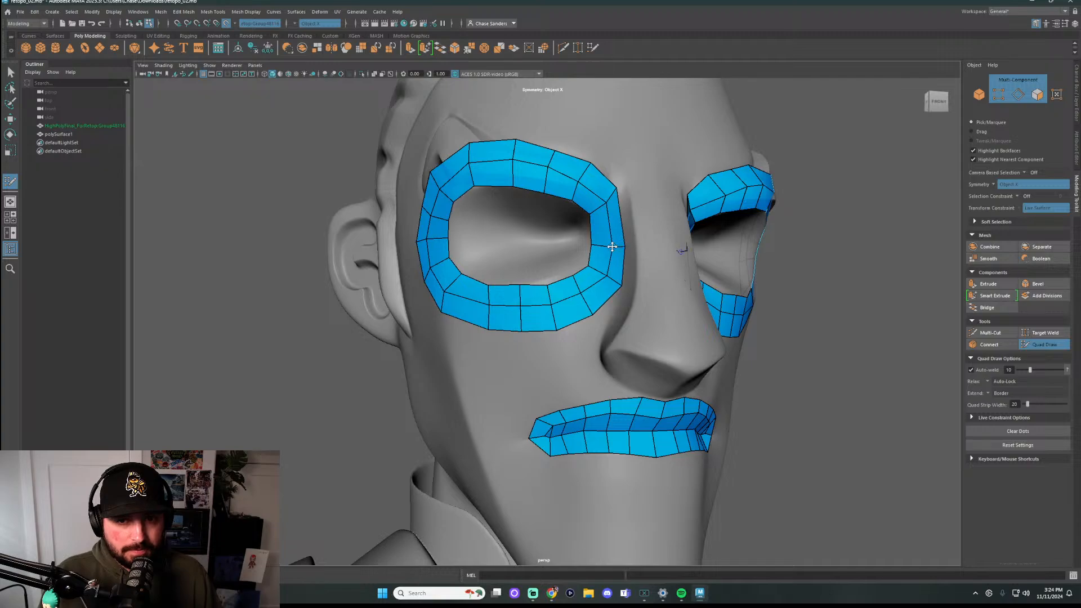
alt+drag(588, 262, 620, 281)
shift+click(603, 272)
shift+click(596, 265)
key(ctrl+z)
key(ctrl+z)
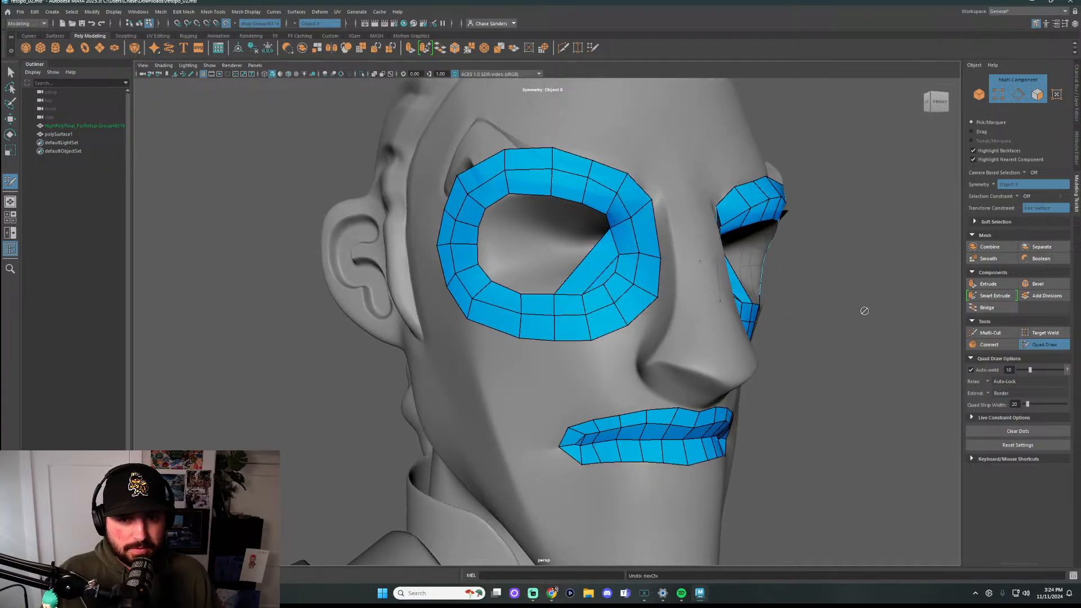
Connect the two eye loops across the bridge of the nose with a first row of quads
alt+drag(839, 307, 762, 305)
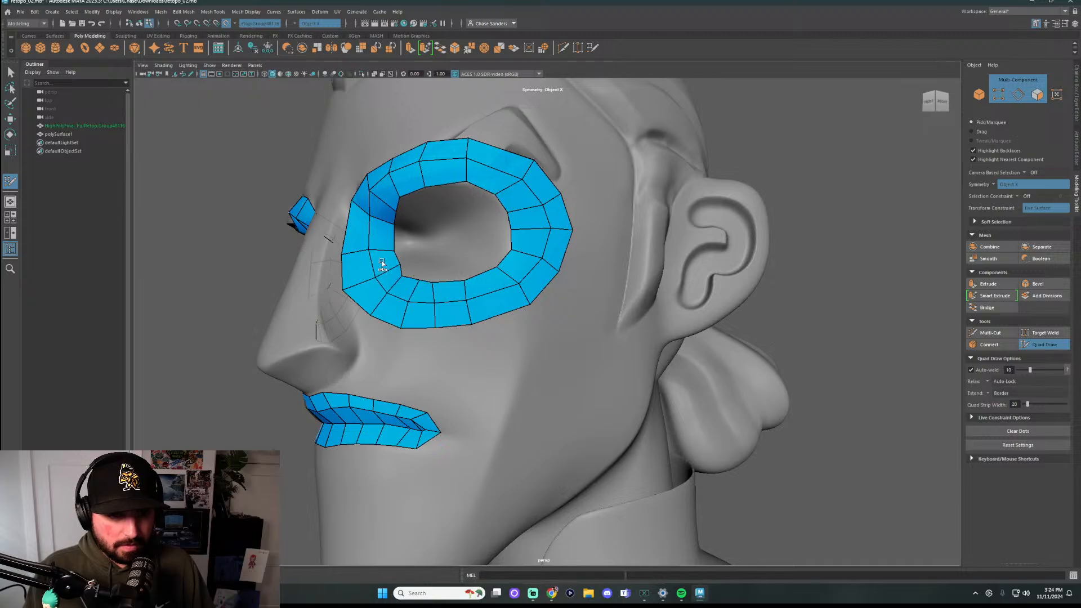
alt+drag(467, 158, 751, 309)
scroll(728, 278, up, 3)
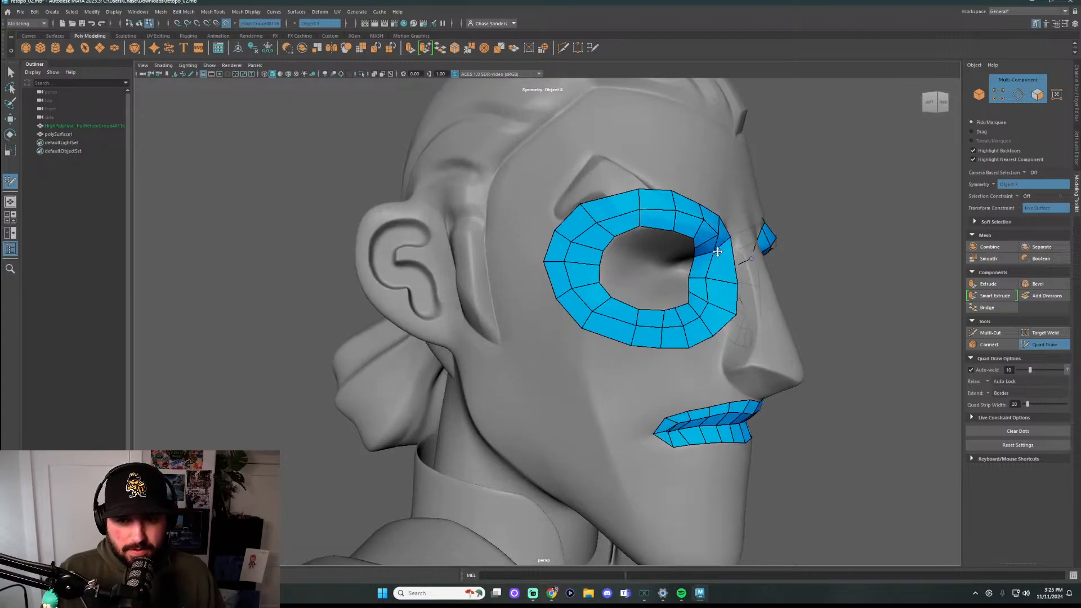
mouse_move(726, 248)
alt+mouse_down()
mouse_move(755, 245)
mouse_move(652, 247)
mouse_move(709, 250)
alt+mouse_up()
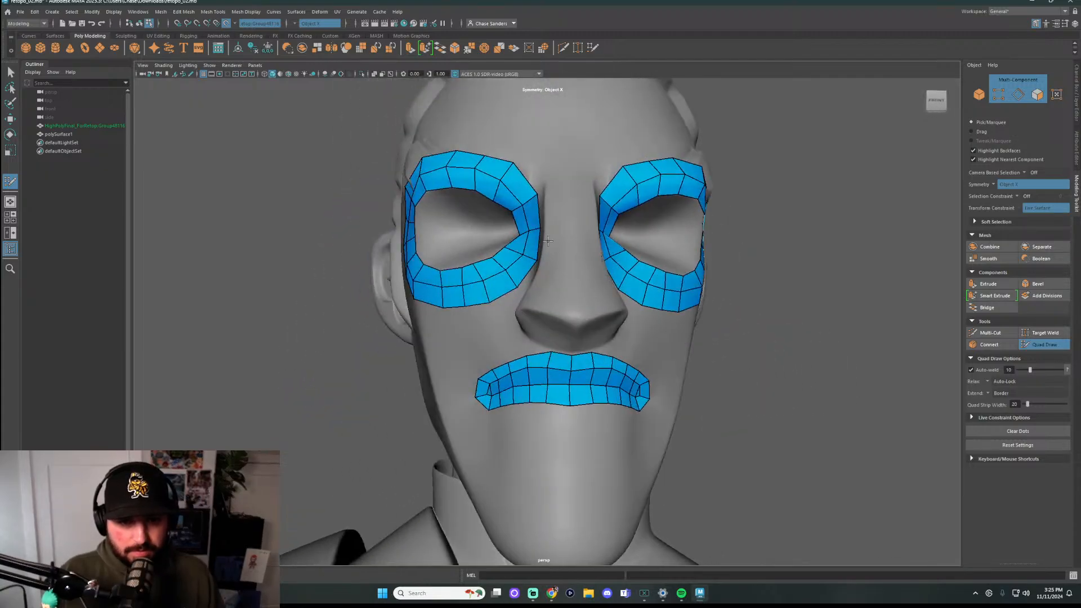
alt+drag(547, 241, 841, 328)
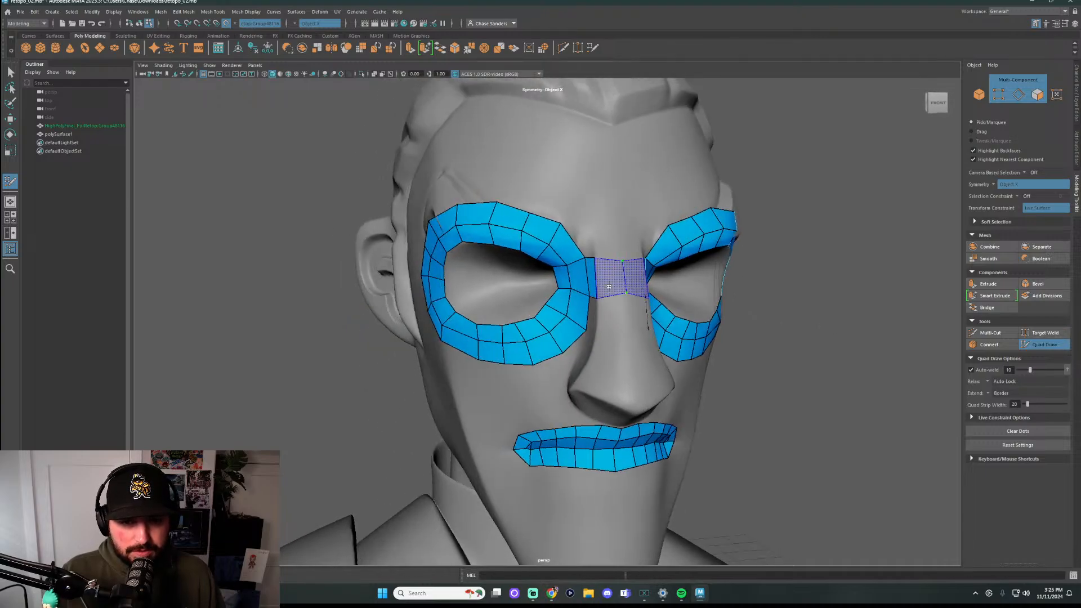
shift+click(608, 285)
alt+drag(608, 284, 799, 303)
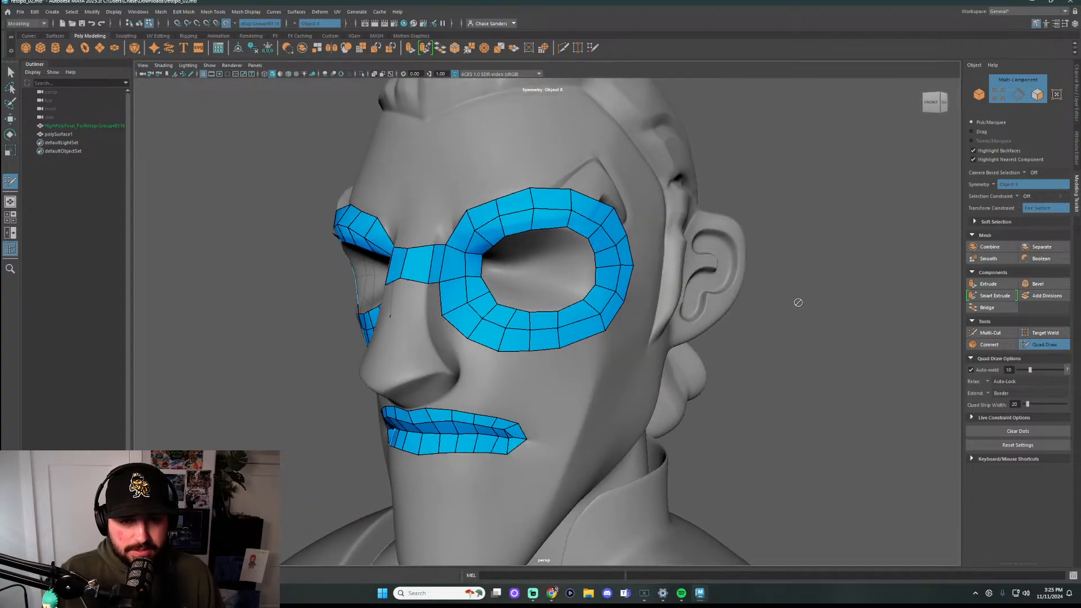
Fill a second row of quads down the nose bridge between the outer eye rings
shift+click(418, 306)
alt+drag(492, 322, 605, 304)
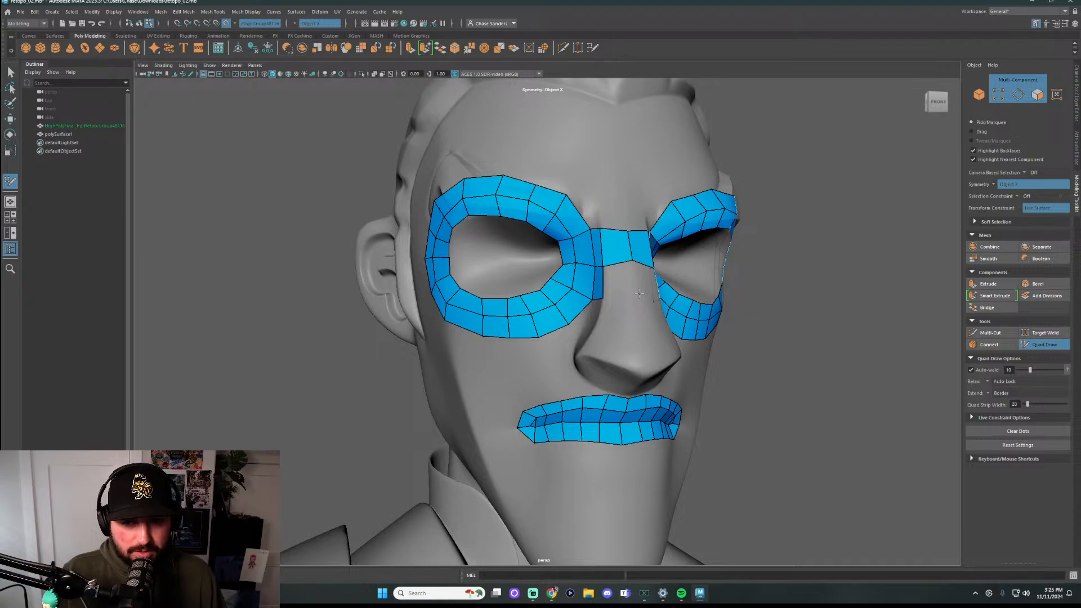
alt+drag(620, 288, 837, 317)
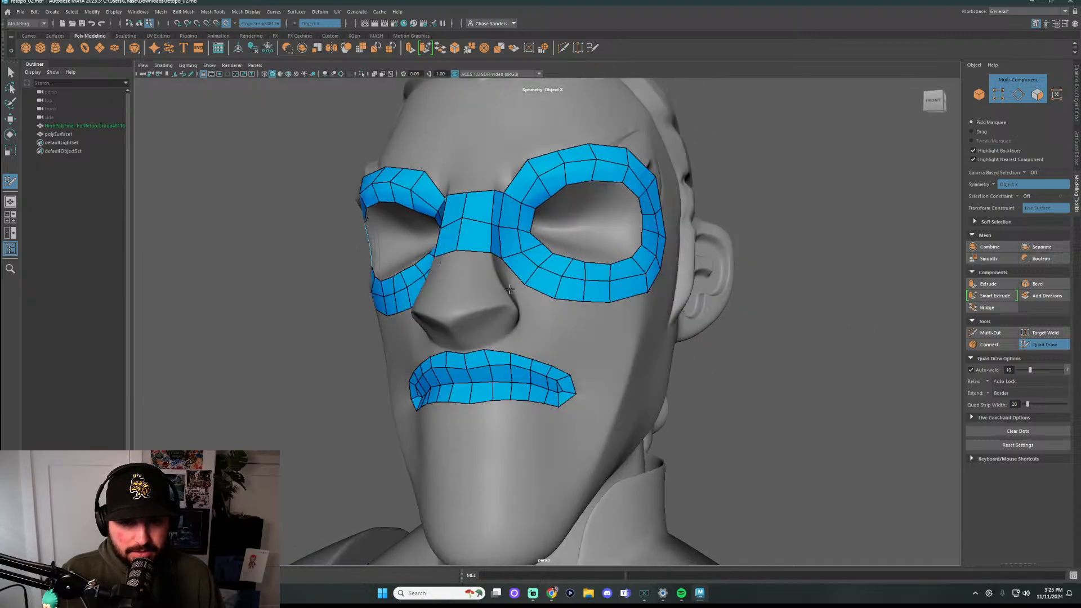
Add a quad below the inner eye corner along the side of the nose and pull its lower vertex toward the nostril
alt+drag(510, 289, 464, 323)
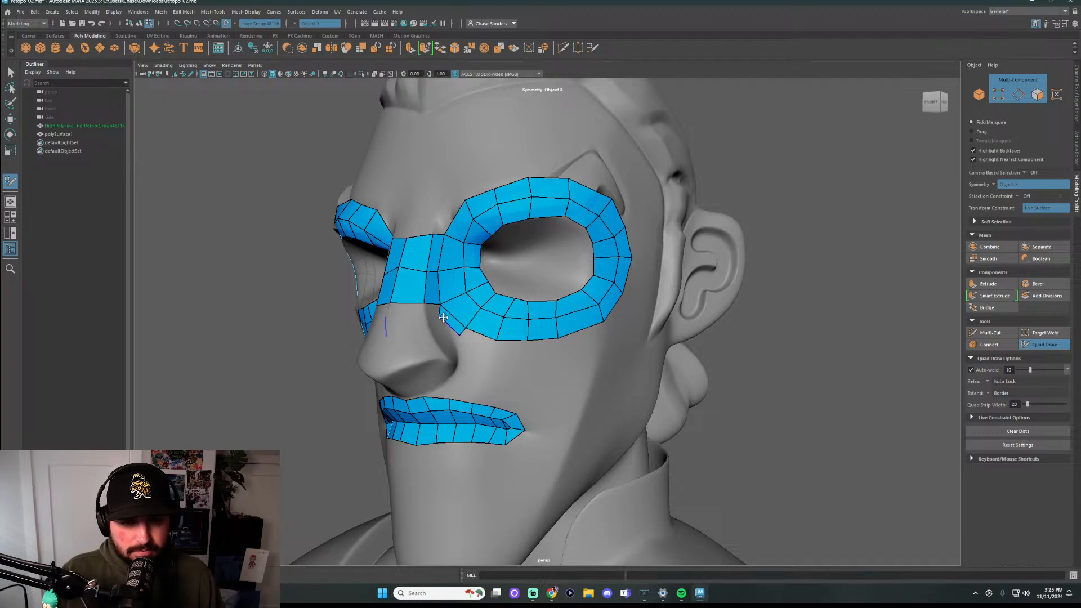
drag(460, 334, 452, 339)
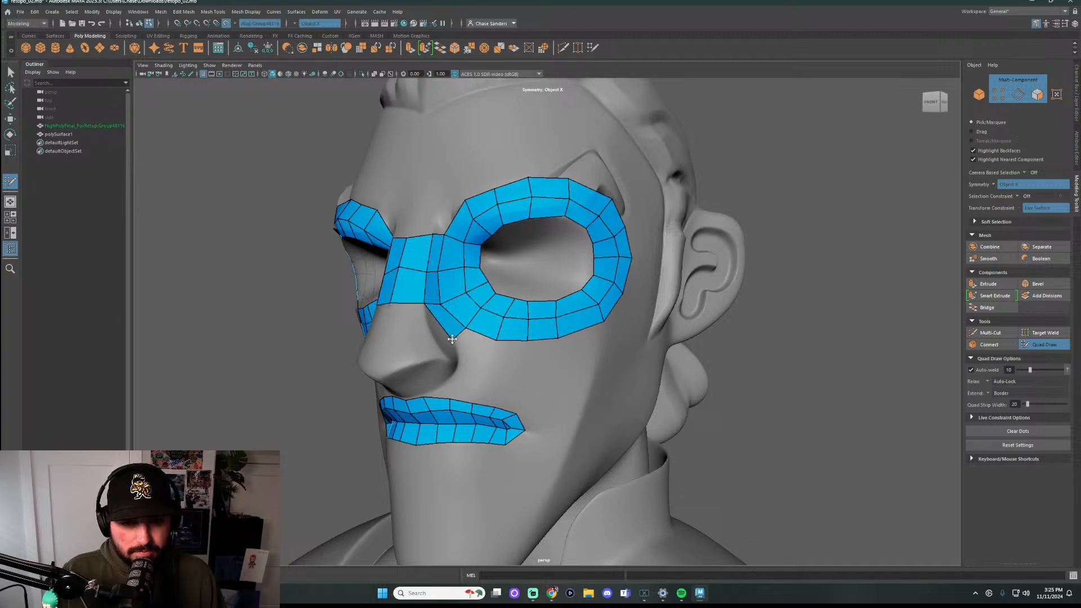
alt+drag(543, 358, 614, 325)
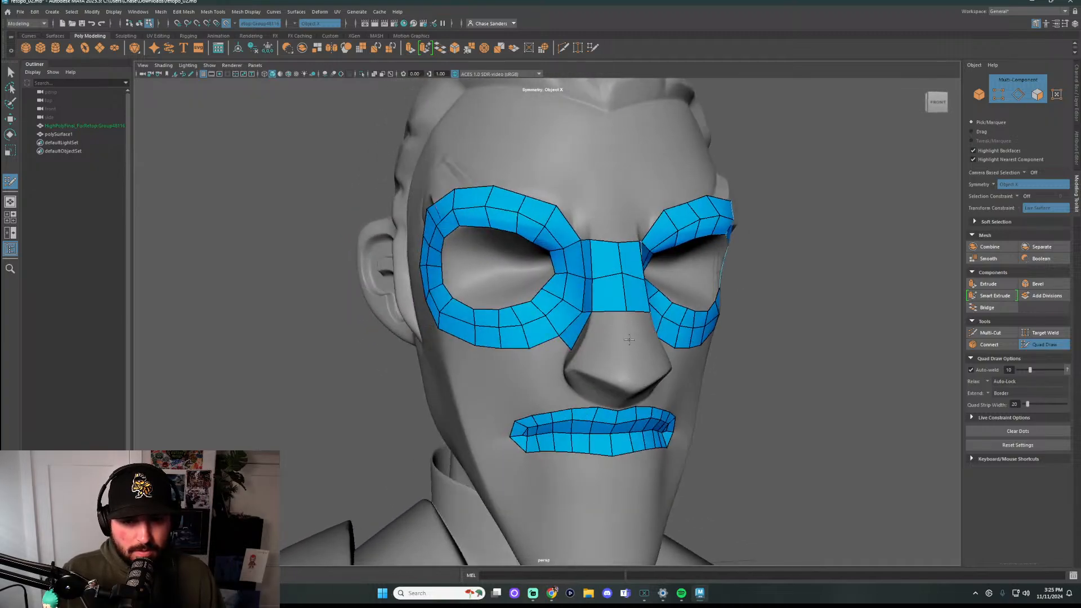
Place a dot on the nose's centre line and fill the quads joining the bridge to the side of the nose
click(630, 340)
shift+click(601, 339)
mouse_move(806, 353)
alt+mouse_down()
mouse_move(740, 356)
mouse_move(800, 354)
alt+mouse_up()
mouse_move(727, 392)
alt+mouse_down()
mouse_move(783, 396)
mouse_move(825, 379)
mouse_move(638, 350)
mouse_move(605, 352)
mouse_move(612, 373)
alt+mouse_up()
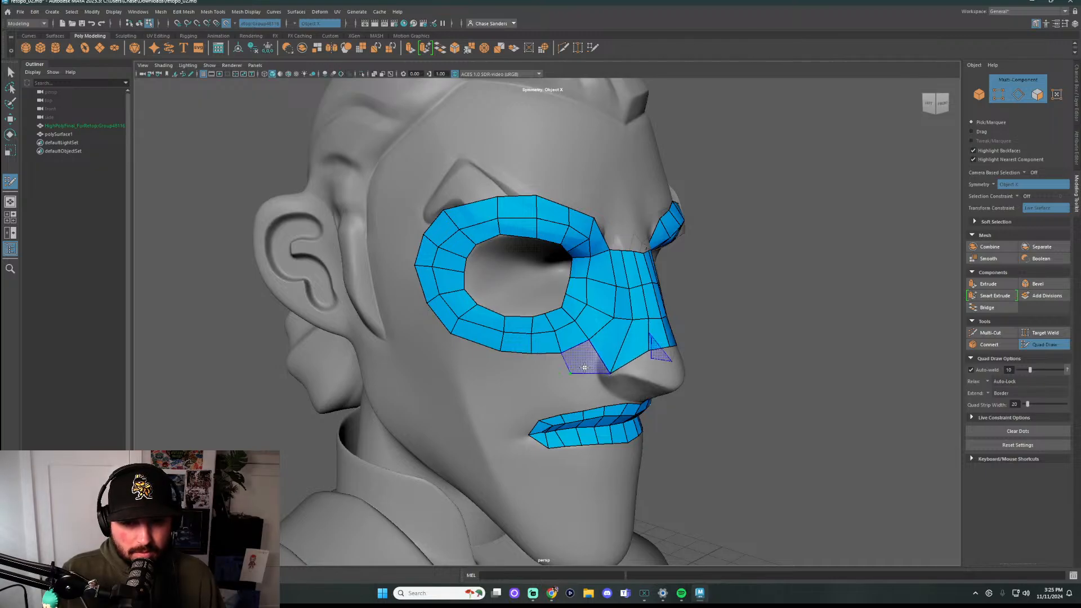
Fill a quad beneath the eye ring next to the nostril and insert an edge loop along the side of the nose
shift+click(586, 363)
ctrl+click(603, 360)
alt+drag(764, 376, 591, 354)
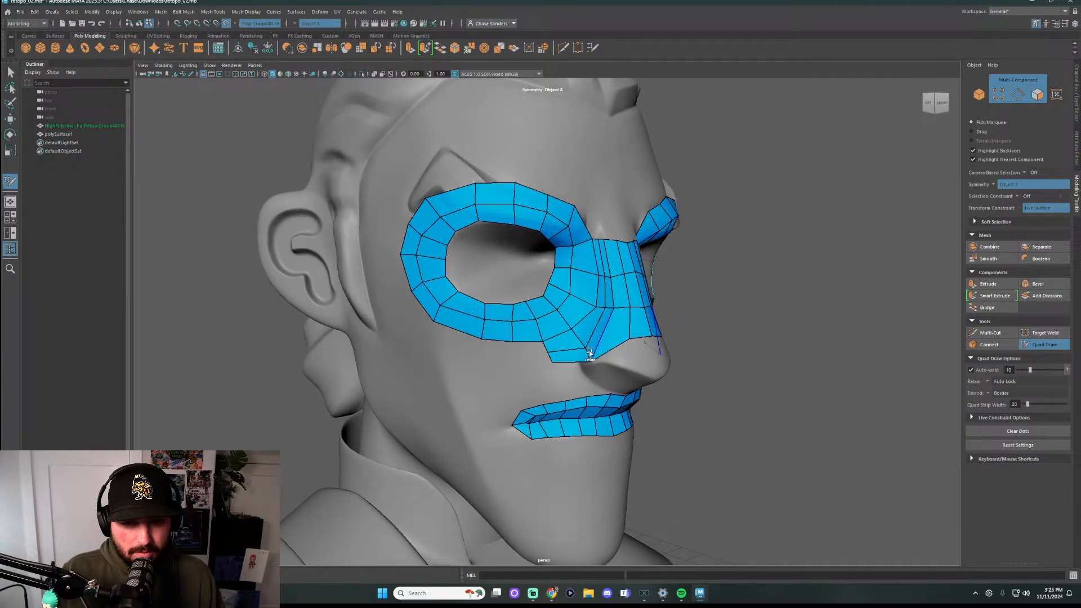
Relax the quads along the side of the nose between the inner eye corner and the nostril
mouse_move(587, 278)
shift+mouse_down()
mouse_move(603, 249)
mouse_move(579, 326)
mouse_move(587, 337)
shift+mouse_up()
alt+drag(790, 345, 472, 310)
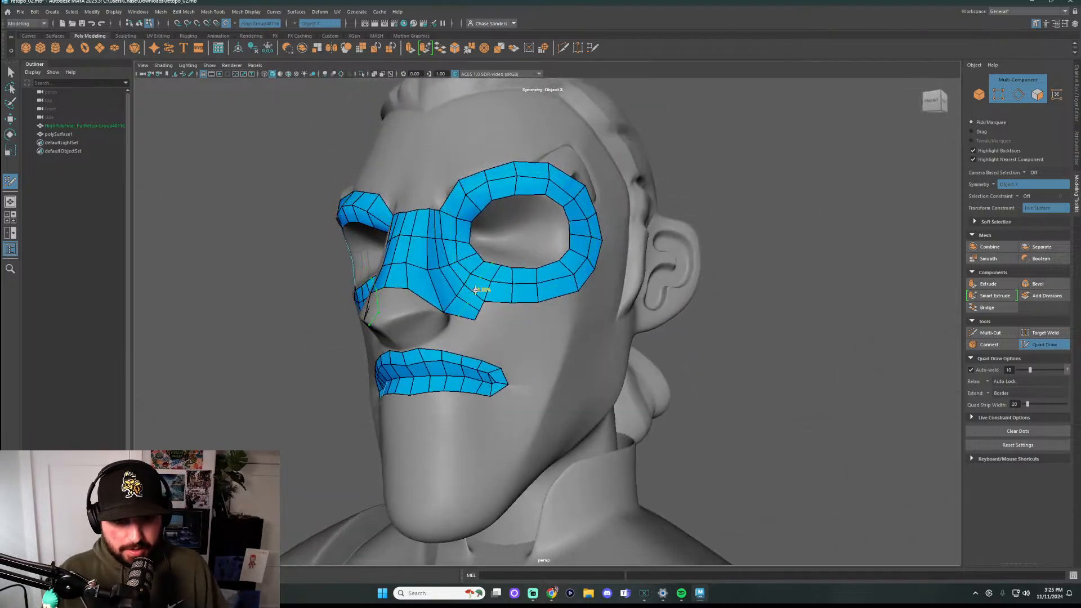
alt+drag(659, 334, 473, 361)
alt+drag(426, 238, 529, 197)
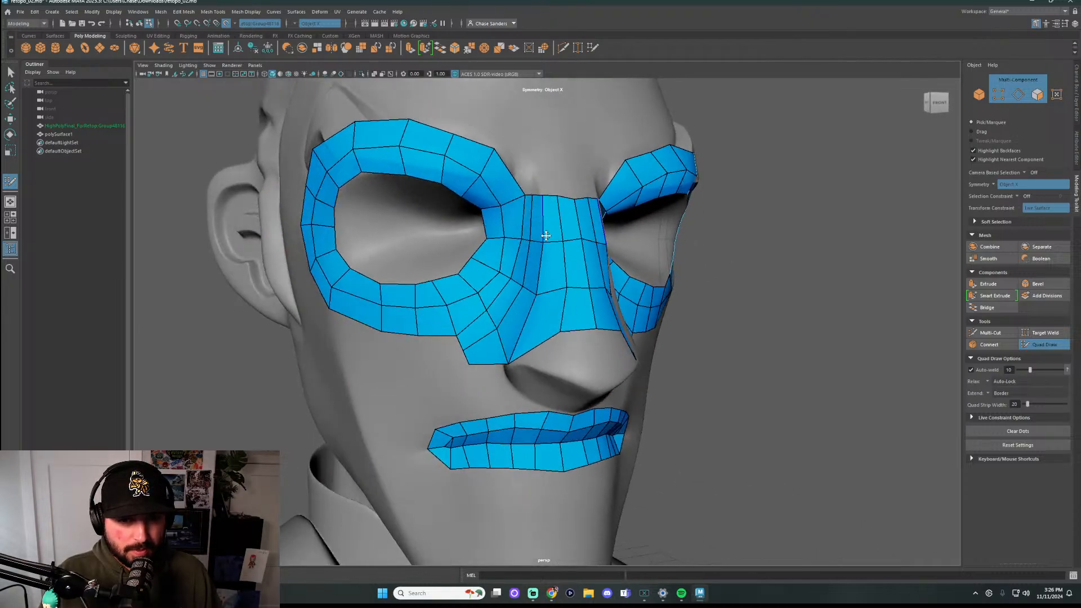
mouse_move(541, 261)
alt+mouse_down()
mouse_move(466, 273)
mouse_move(469, 216)
alt+mouse_up()
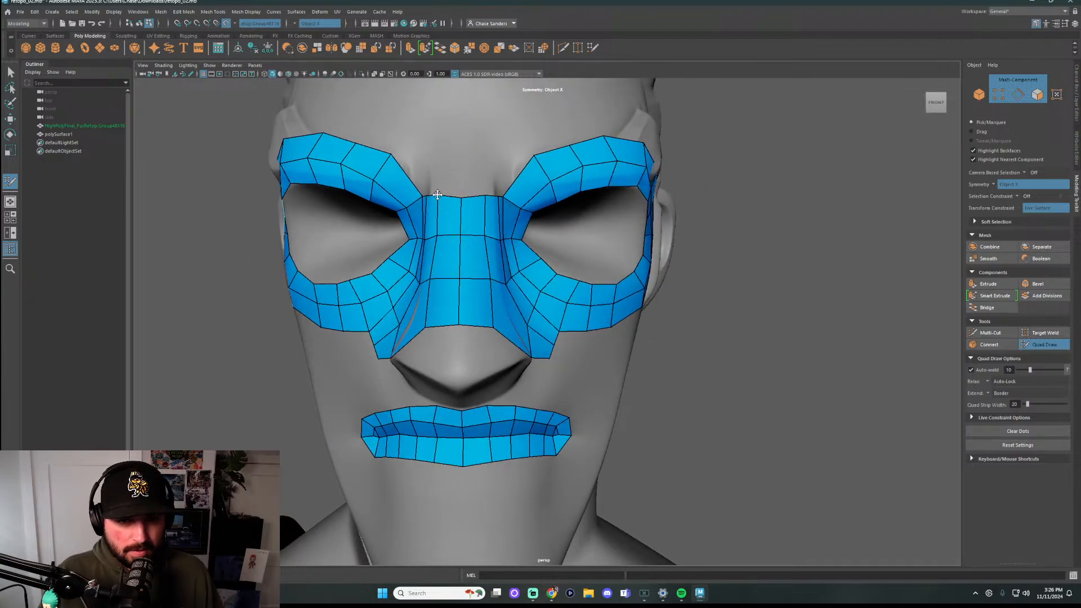
mouse_move(693, 269)
alt+mouse_down()
mouse_move(462, 315)
mouse_move(400, 348)
mouse_move(374, 289)
mouse_move(428, 380)
mouse_move(430, 423)
mouse_move(731, 389)
mouse_move(671, 352)
alt+mouse_up()
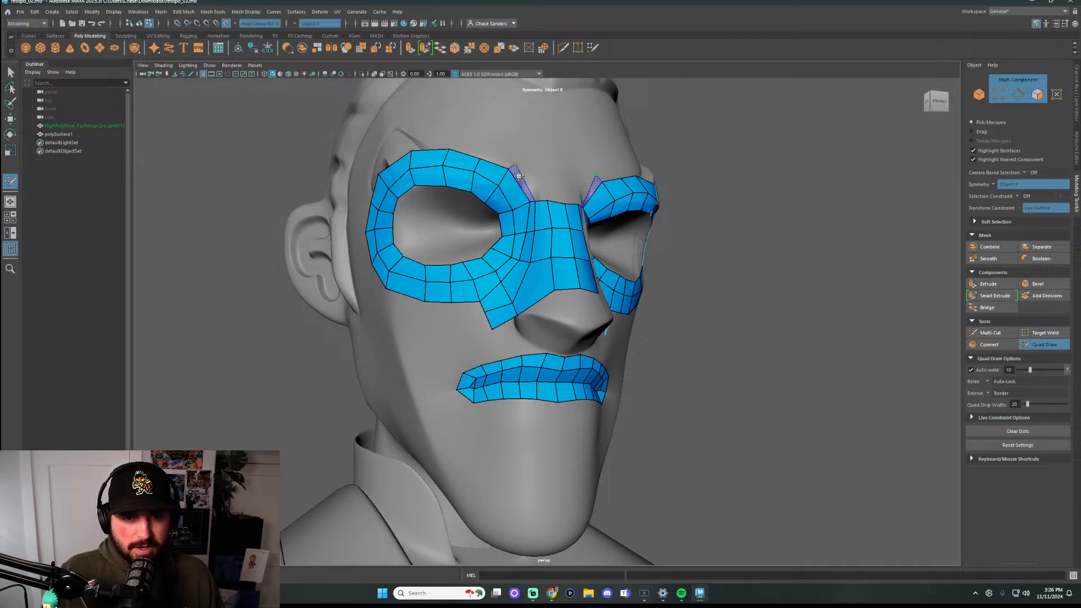
Add another row of quads above the brow side of the eye ring, continuing toward its outer corner
shift+click(493, 151)
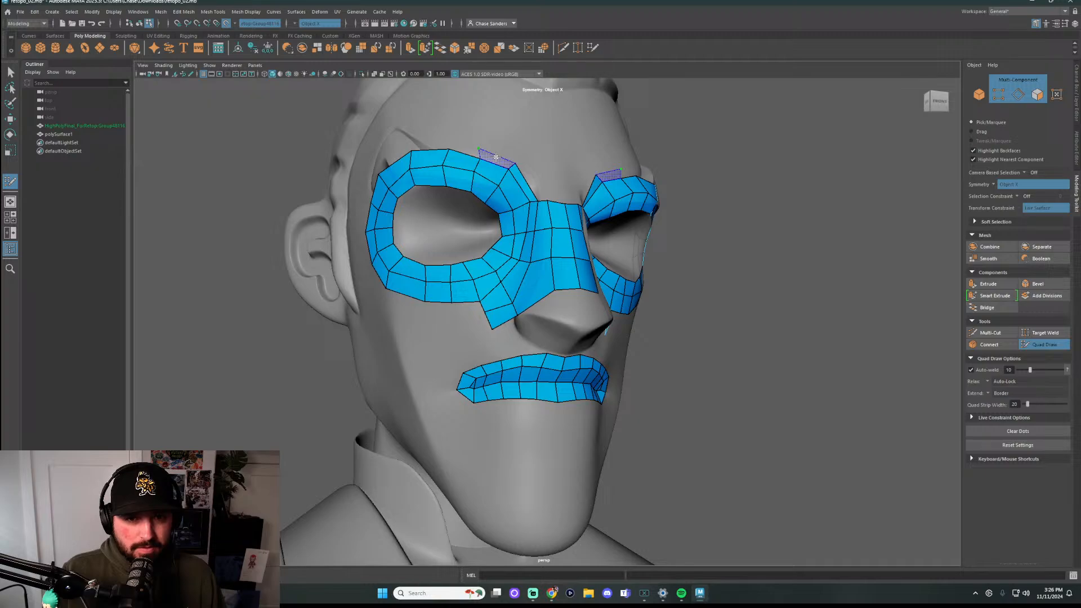
shift+click(456, 146)
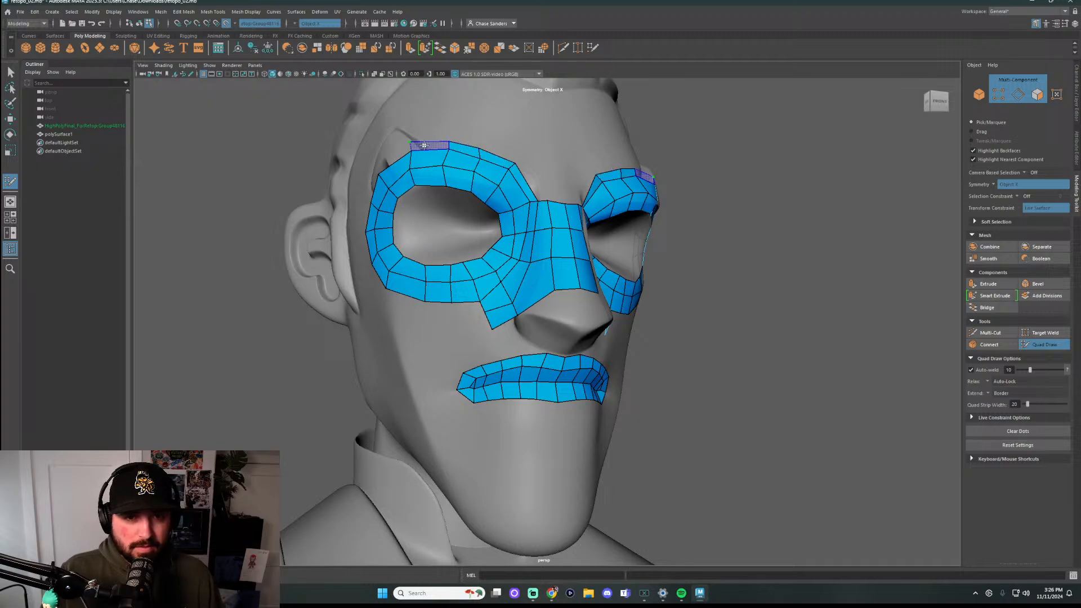
shift+click(424, 146)
click(377, 164)
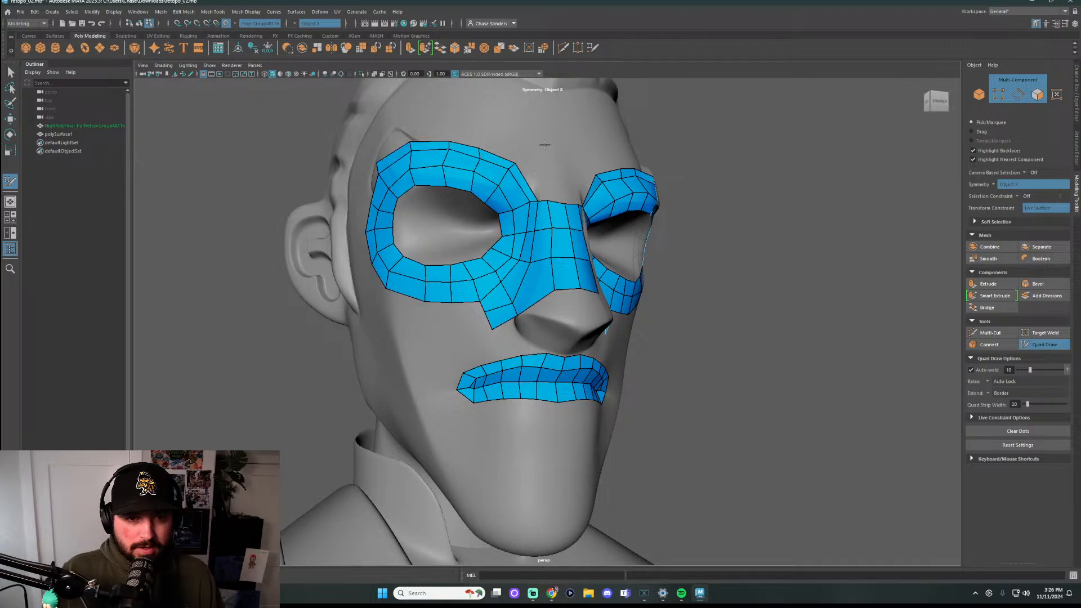
alt+drag(545, 145, 481, 171)
shift+click(465, 160)
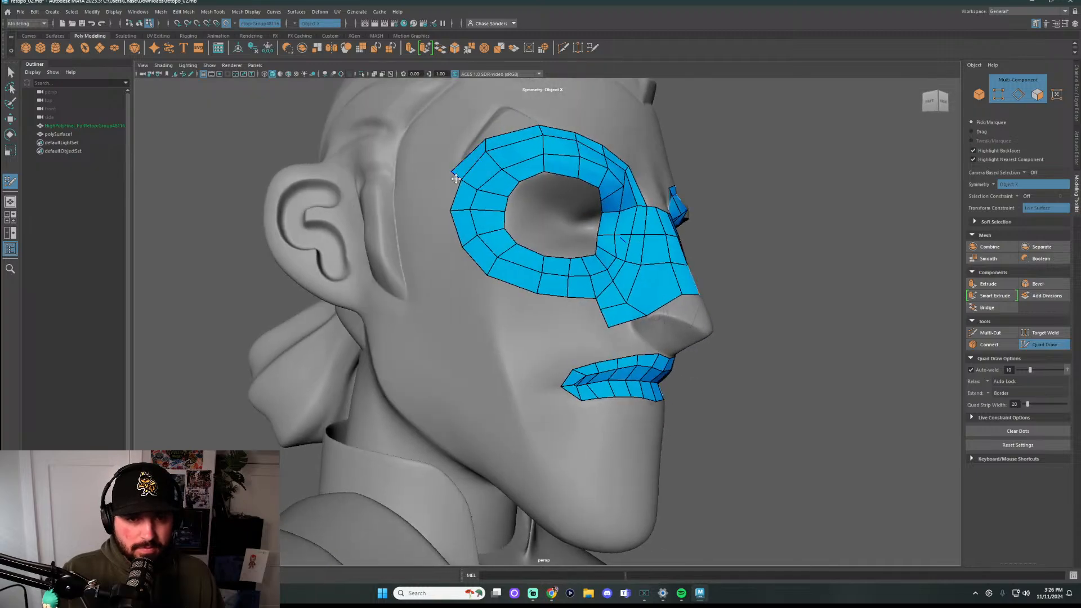
Continue the new outer eye ring with quads down the temple side and beneath the eye to the side of the nose
drag(450, 211, 438, 211)
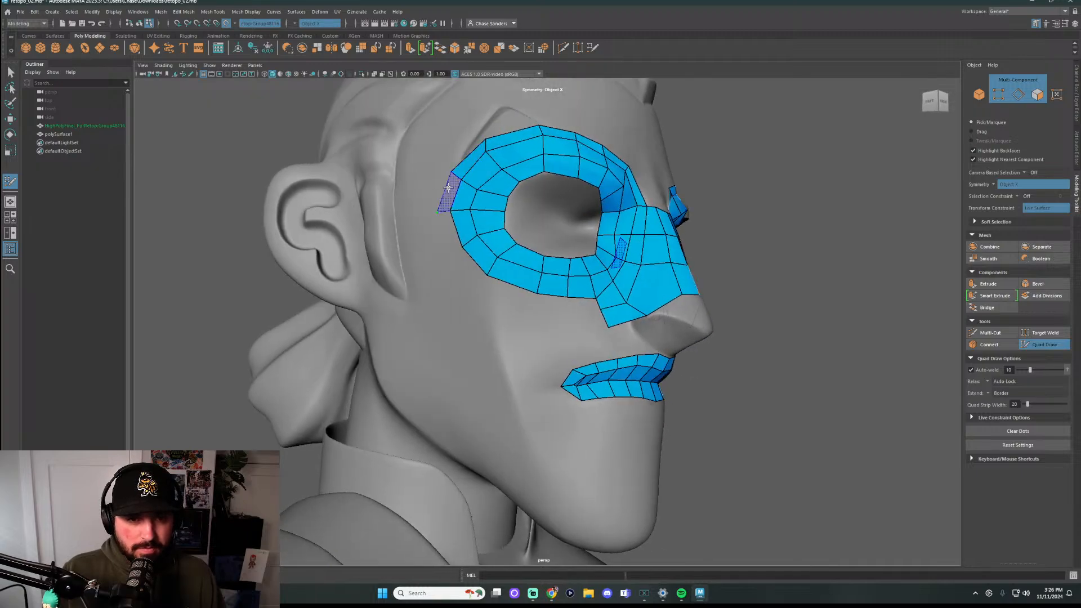
shift+click(444, 241)
shift+click(459, 272)
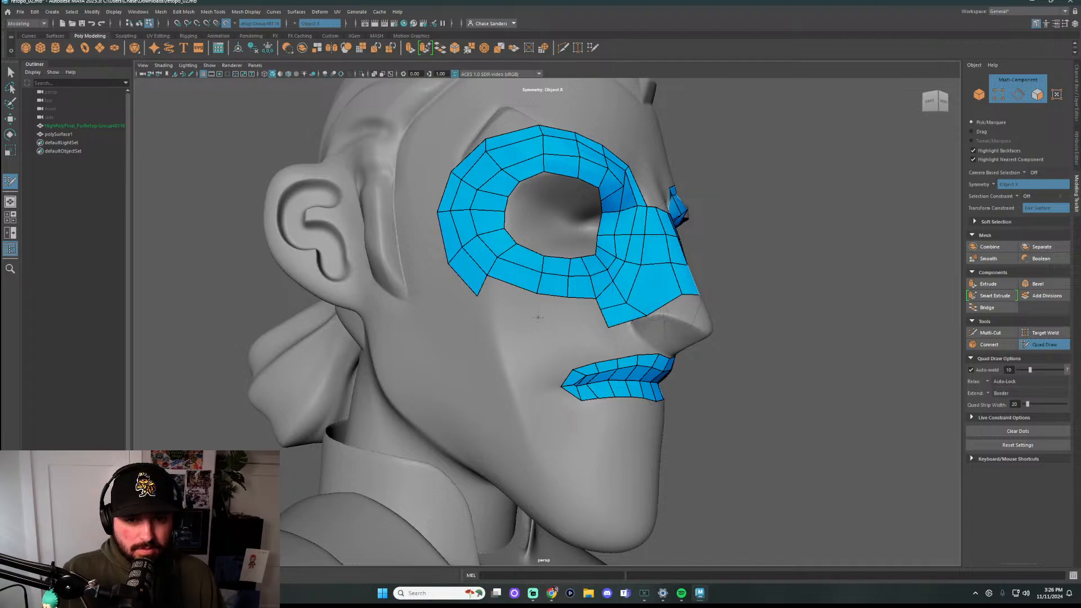
shift+click(504, 299)
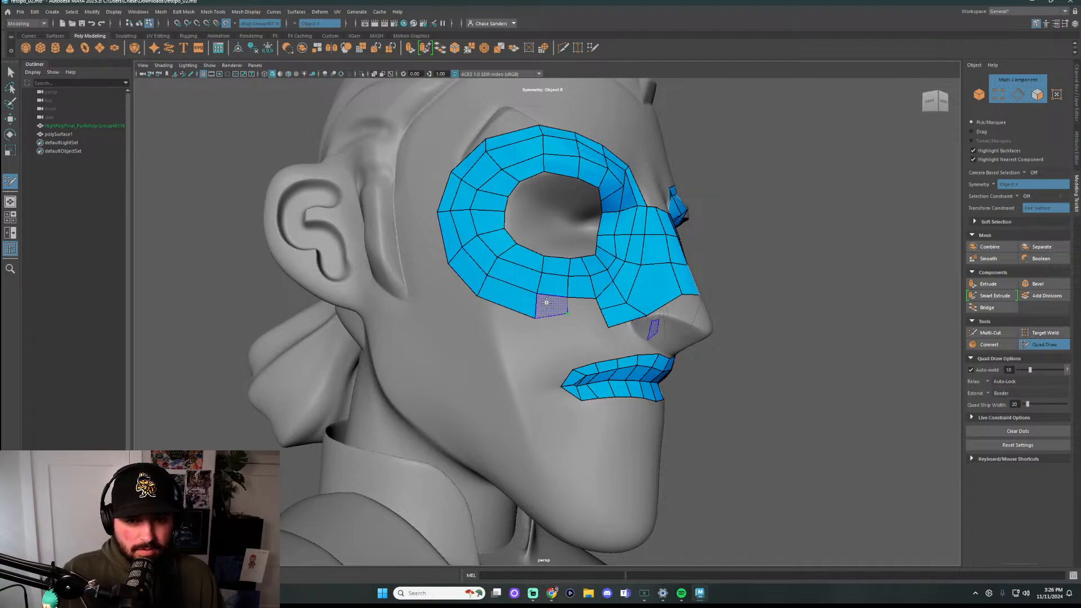
shift+click(548, 303)
shift+click(583, 308)
Relax the quads of the eye ring and adjust the vertices at the lower edge of the nose
alt+drag(770, 324, 569, 307)
mouse_move(458, 268)
shift+mouse_down()
mouse_move(559, 316)
mouse_move(533, 316)
mouse_move(569, 316)
mouse_move(496, 308)
mouse_move(652, 342)
mouse_move(633, 349)
shift+mouse_up()
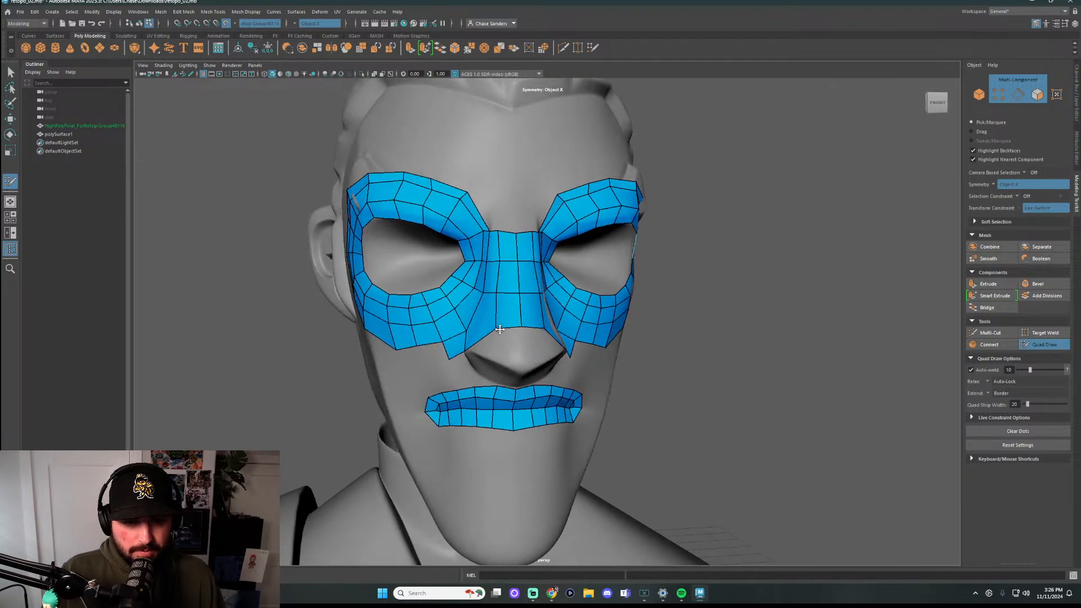
drag(500, 330, 493, 251)
Place dots below the nose tip and fill a row of quads wrapping around its underside
click(417, 268)
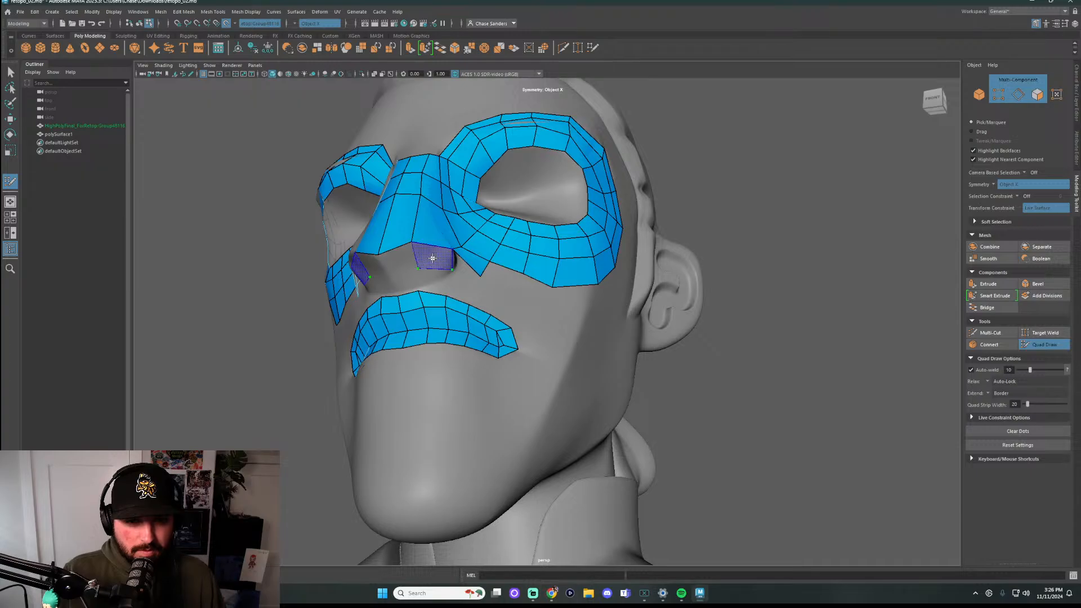
shift+click(438, 265)
alt+drag(465, 282, 526, 283)
shift+click(523, 262)
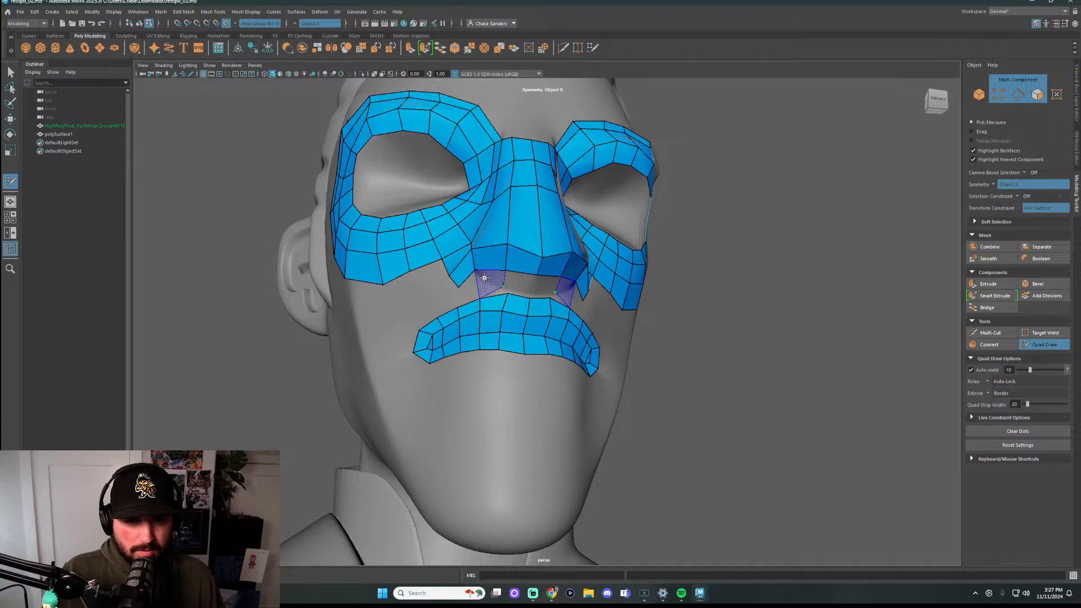
Fill a second row of quads beneath the nose, meeting at the centre line above the upper lip
shift+click(517, 285)
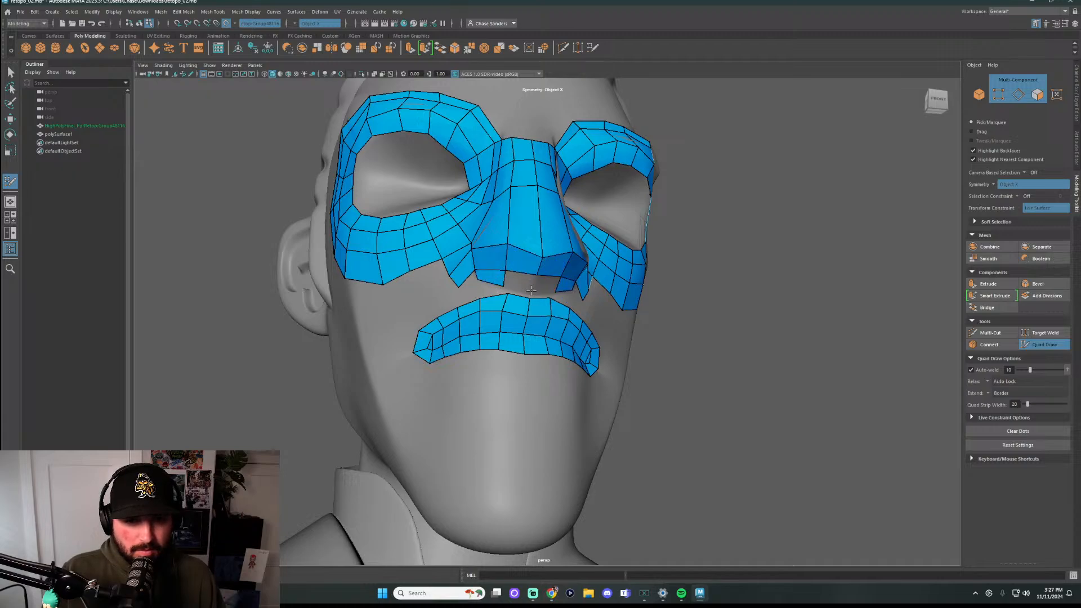
click(531, 291)
alt+drag(539, 280, 670, 283)
scroll(531, 210, up, 5)
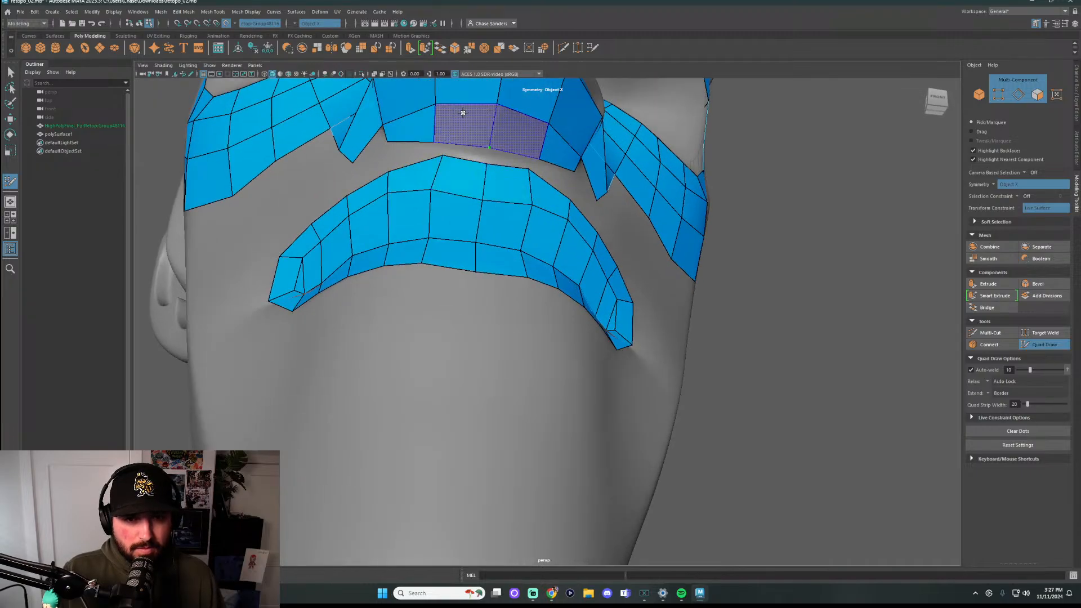
alt+drag(802, 225, 389, 321)
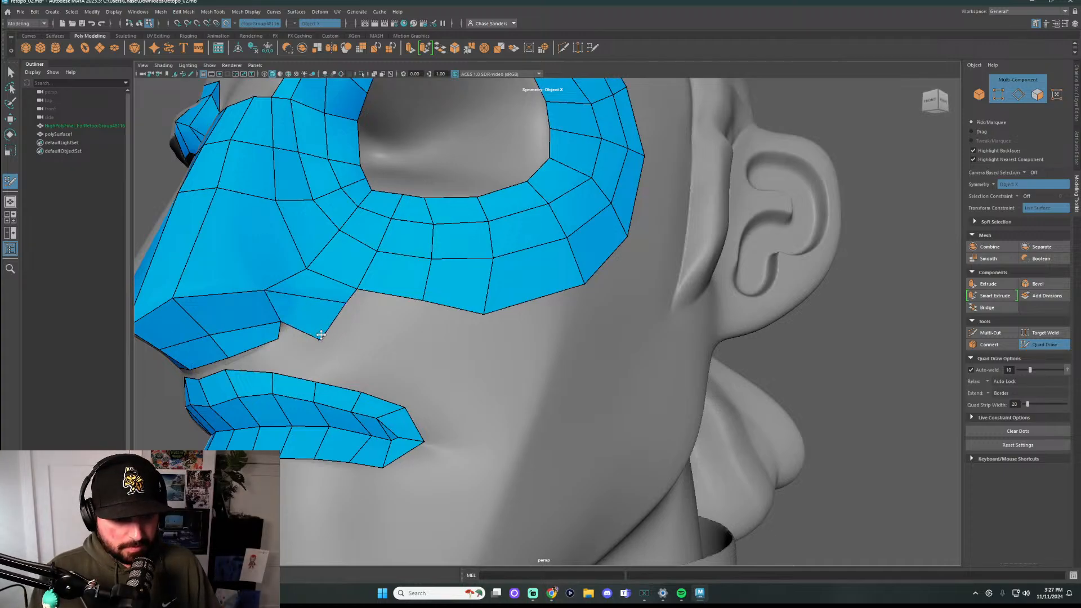
Fill the quads beside the nostril and connect the base of the nose to the upper lip
mouse_move(321, 334)
mouse_down()
mouse_move(336, 319)
mouse_move(364, 333)
mouse_move(471, 326)
mouse_up()
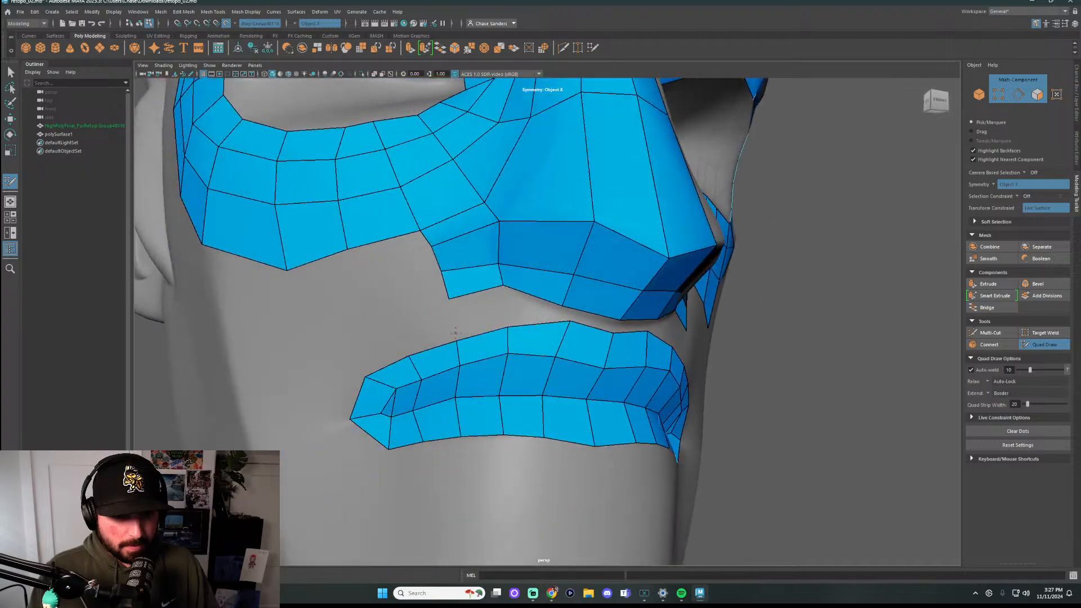
click(455, 332)
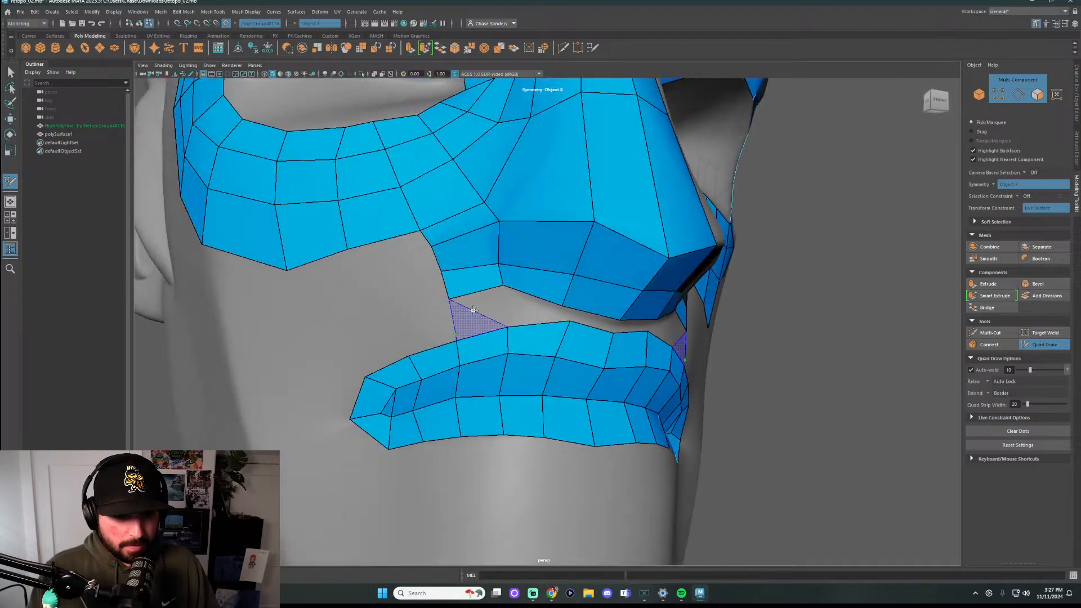
shift+click(537, 309)
shift+click(591, 321)
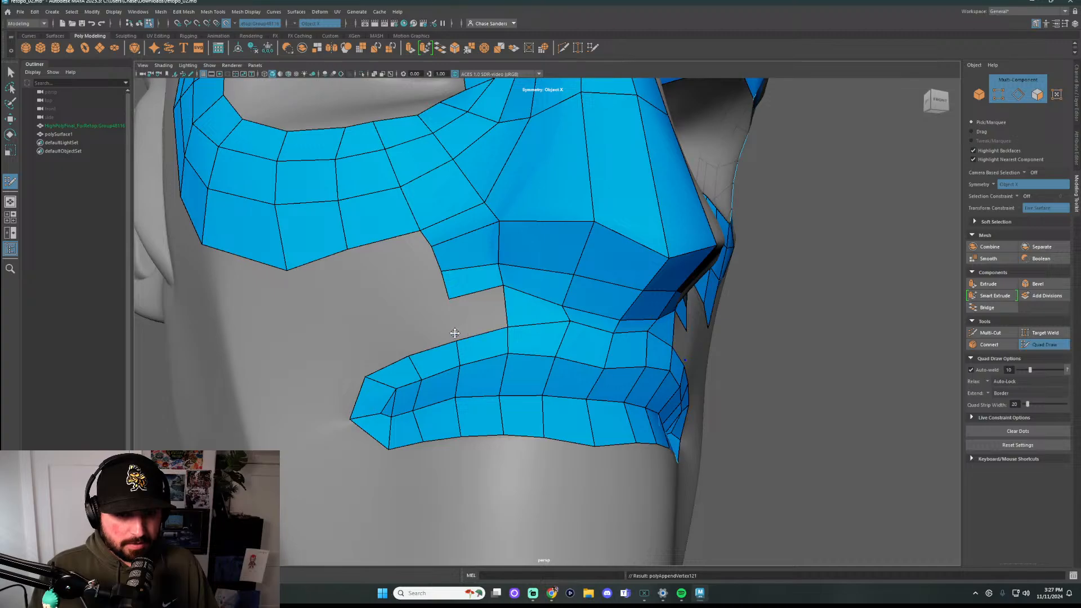
scroll(672, 315, down, 5)
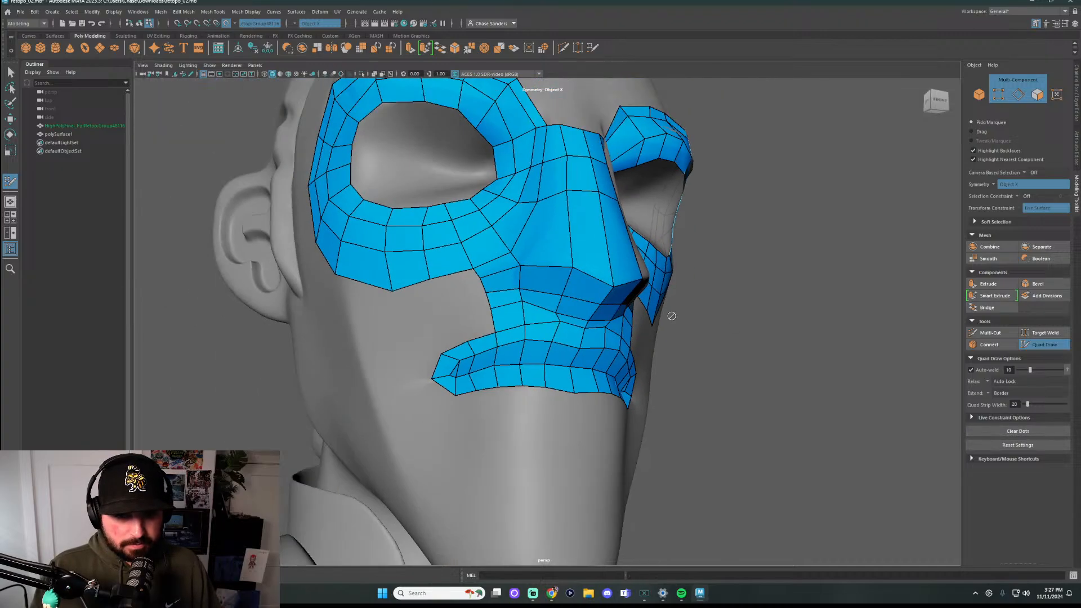
alt+drag(672, 316, 741, 333)
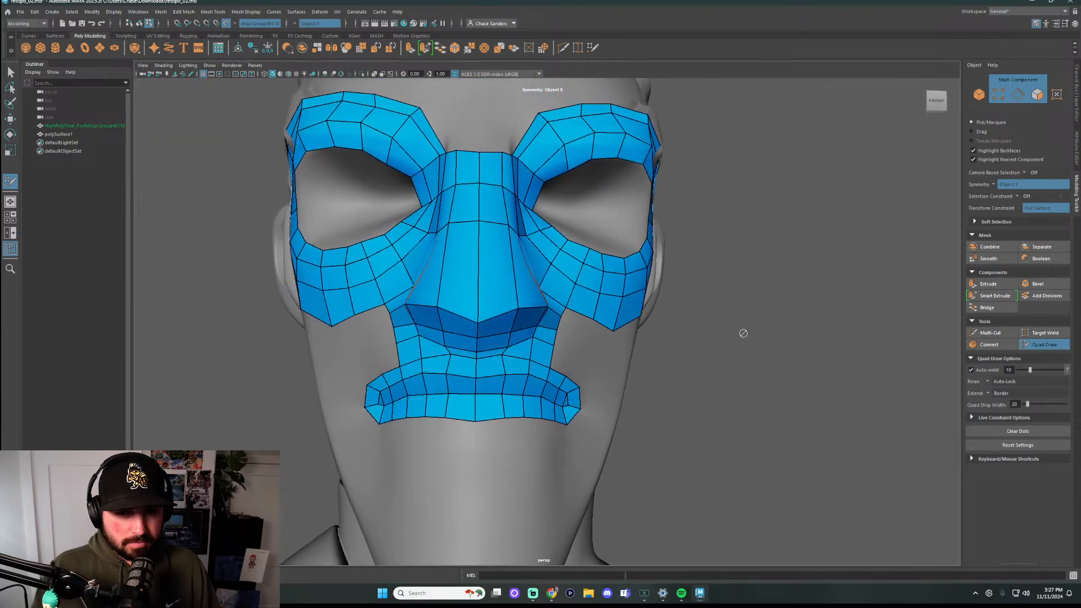
Fill a column of quads beside the nostril joining the outer eye ring to the upper lip near the mouth corner
alt+drag(681, 377, 532, 346)
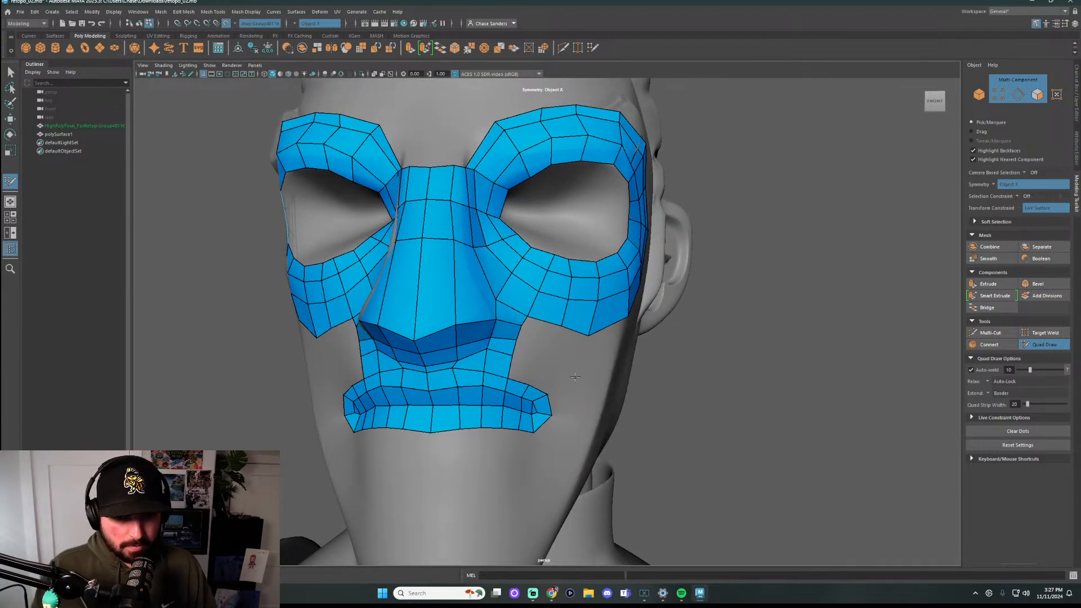
shift+click(539, 344)
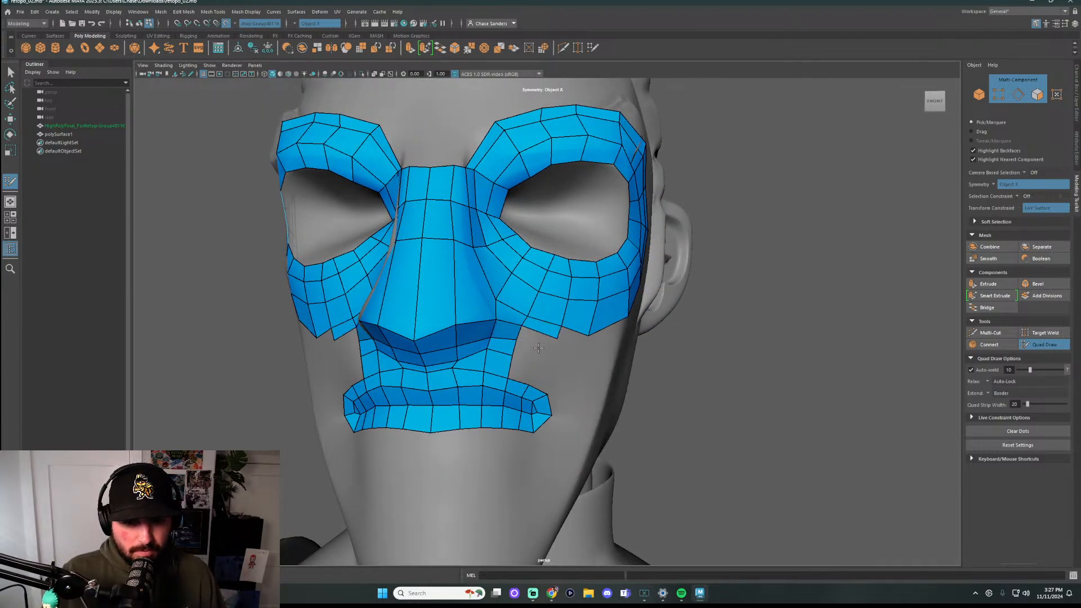
shift+click(534, 350)
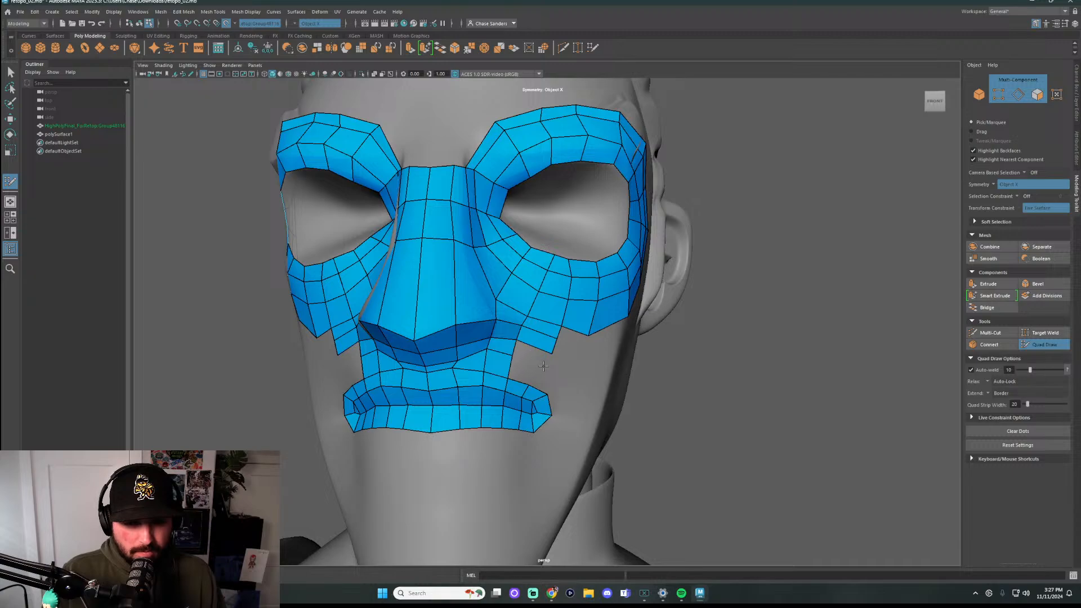
shift+click(534, 359)
shift+click(527, 375)
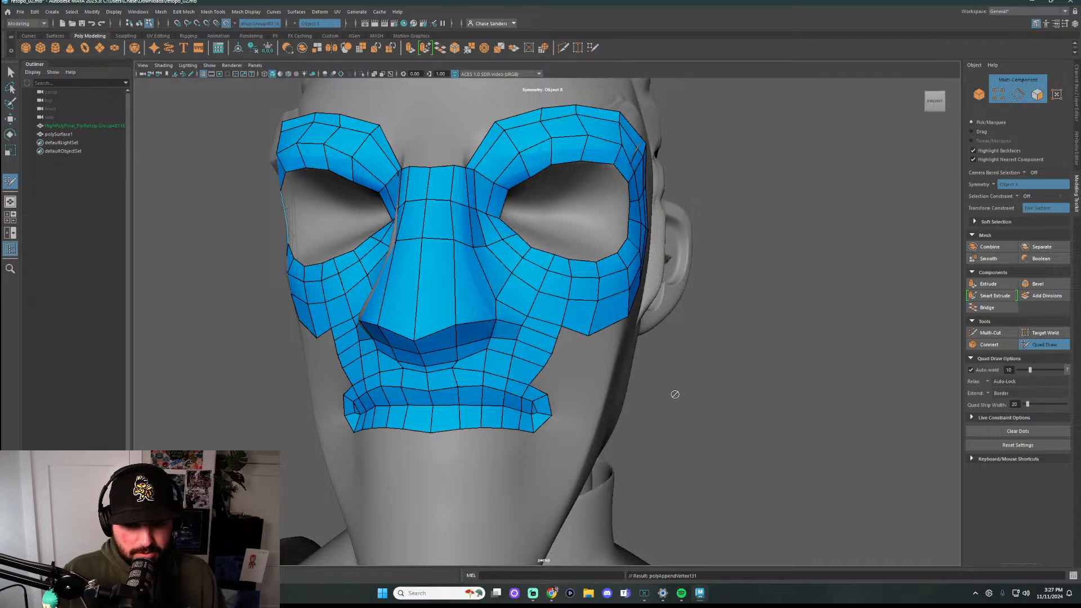
Cut an edge across the large face on the side of the nose with Multi-Cut, starting from its cheek-side vertex
mouse_move(676, 394)
alt+mouse_down()
mouse_move(471, 354)
mouse_move(441, 284)
mouse_move(461, 352)
alt+mouse_up()
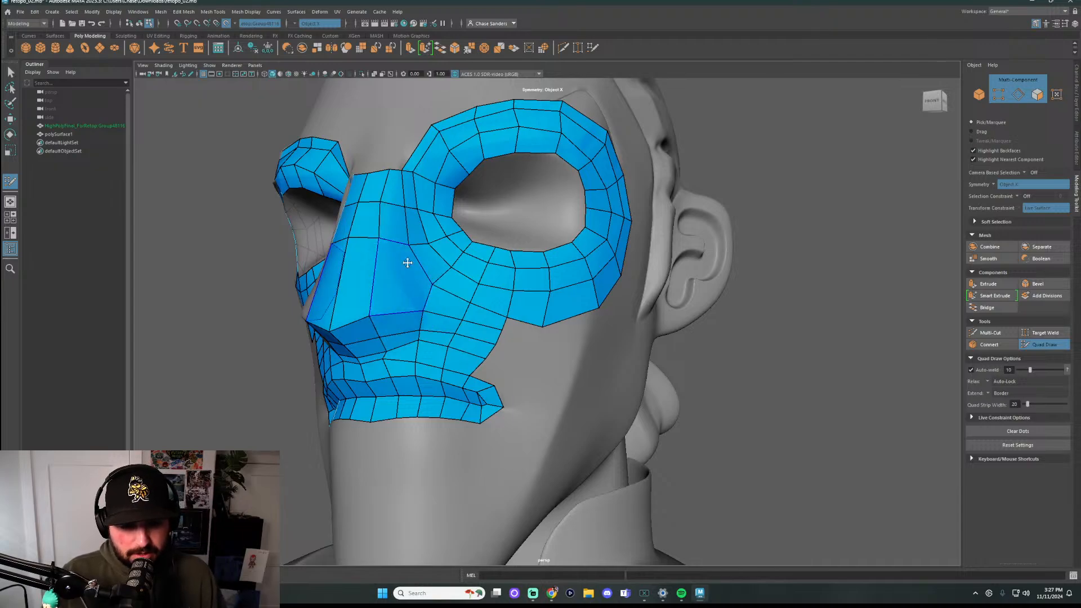
ctrl+click(373, 280)
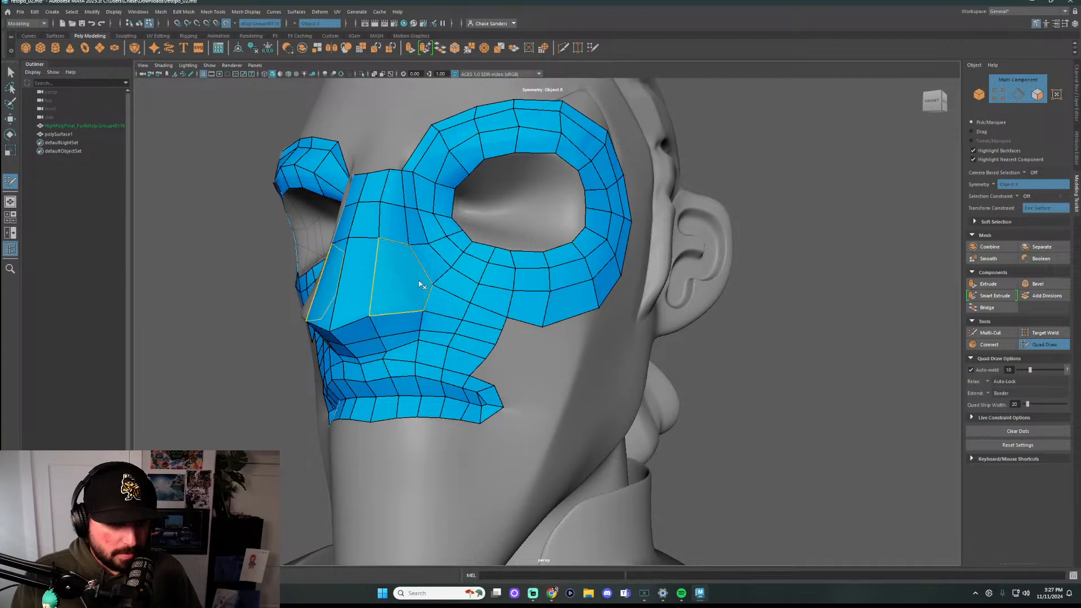
click(999, 334)
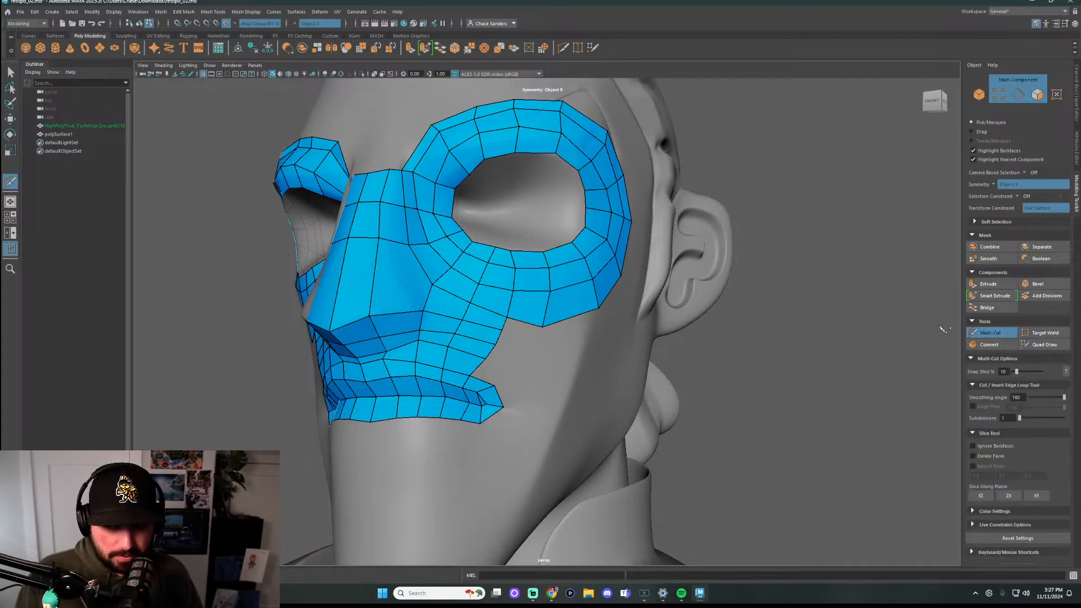
click(433, 286)
click(374, 280)
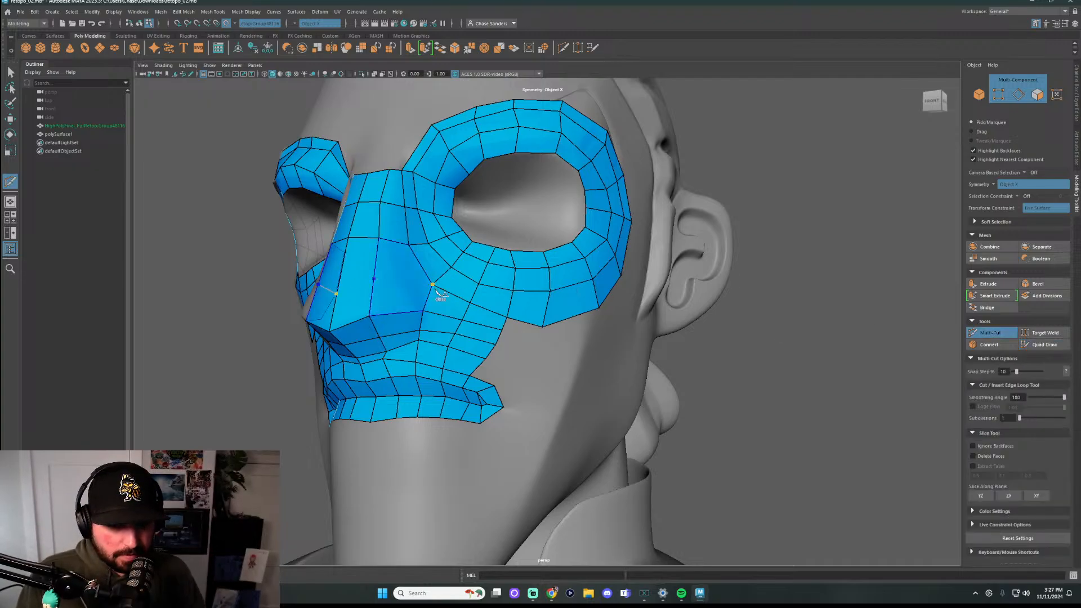
alt+drag(647, 330, 835, 342)
key(Return)
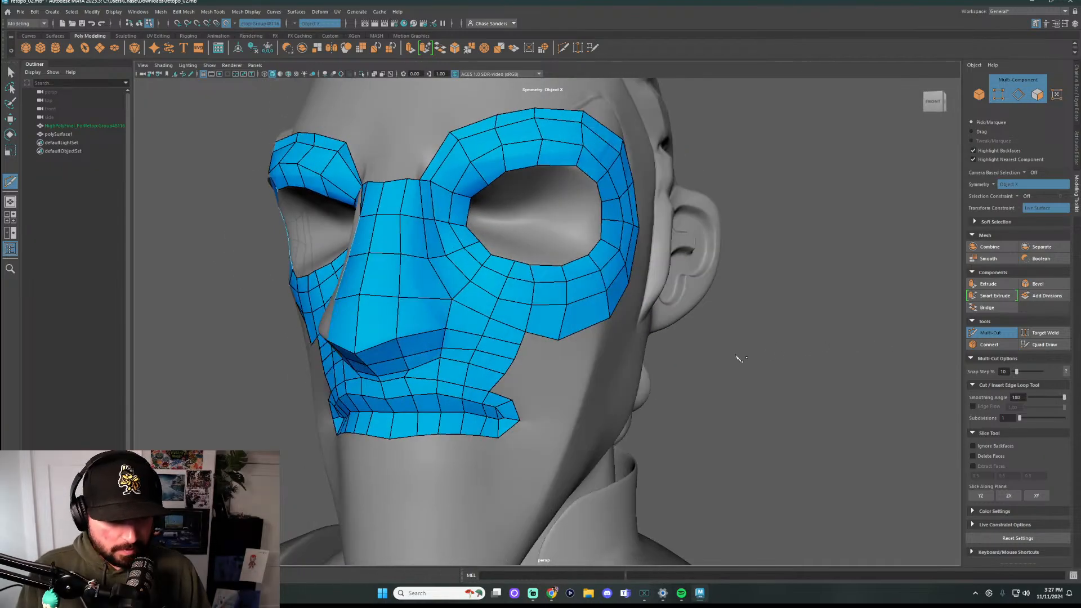
Return to Quad Draw, insert a vertical edge loop down the side of the nose through the lips, and relax the surrounding vertices
alt+drag(758, 374, 841, 384)
alt+drag(656, 276, 1057, 394)
click(1046, 344)
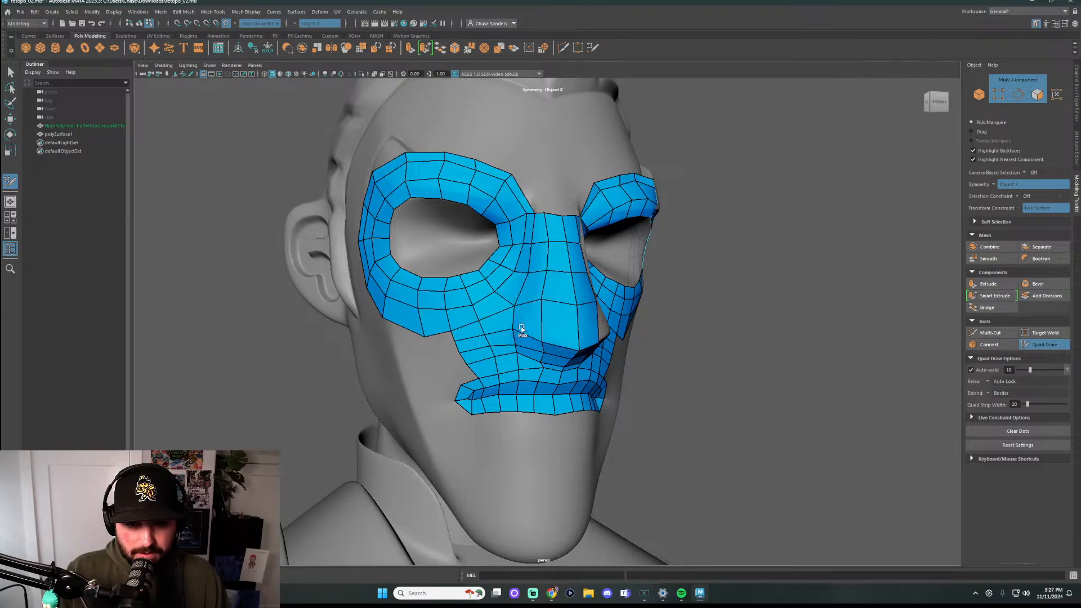
mouse_move(632, 306)
alt+mouse_down()
mouse_move(642, 336)
mouse_move(693, 333)
alt+mouse_up()
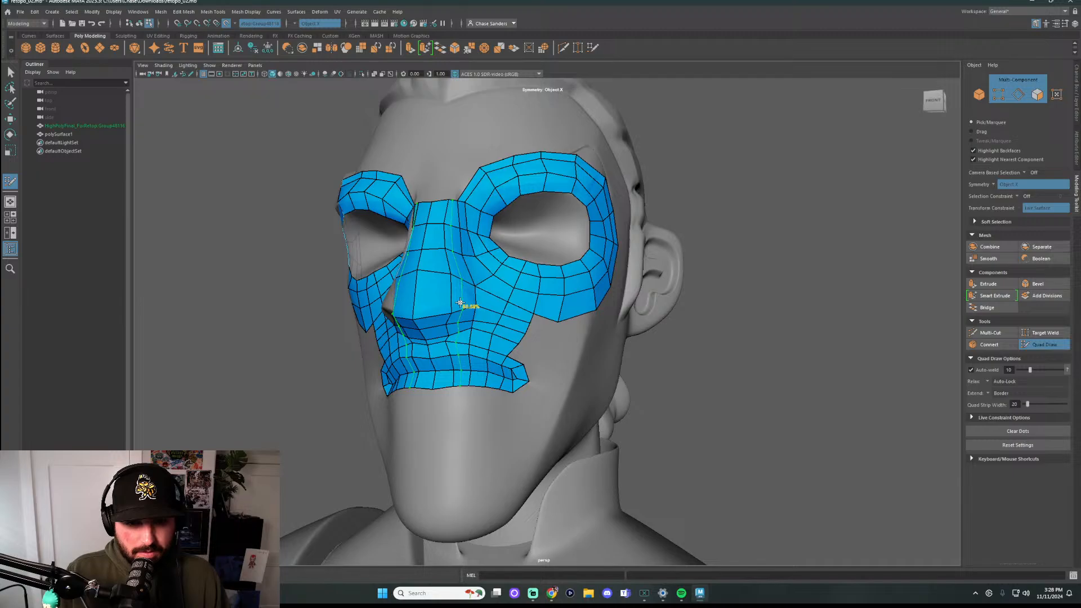
alt+drag(460, 302, 531, 316)
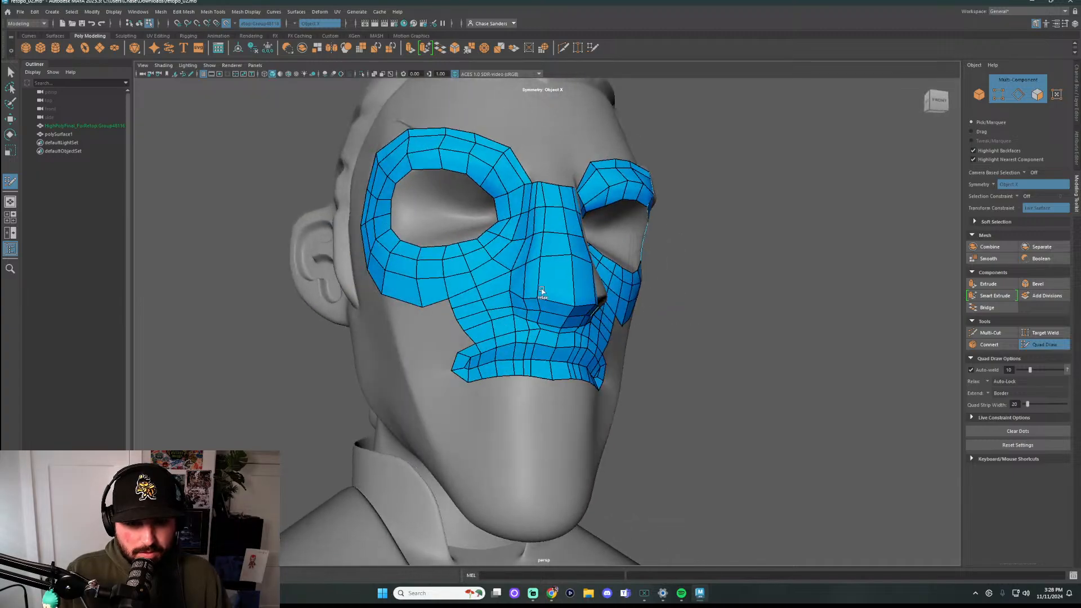
mouse_move(545, 270)
shift+mouse_down()
mouse_move(523, 288)
mouse_move(546, 315)
mouse_move(506, 299)
shift+mouse_up()
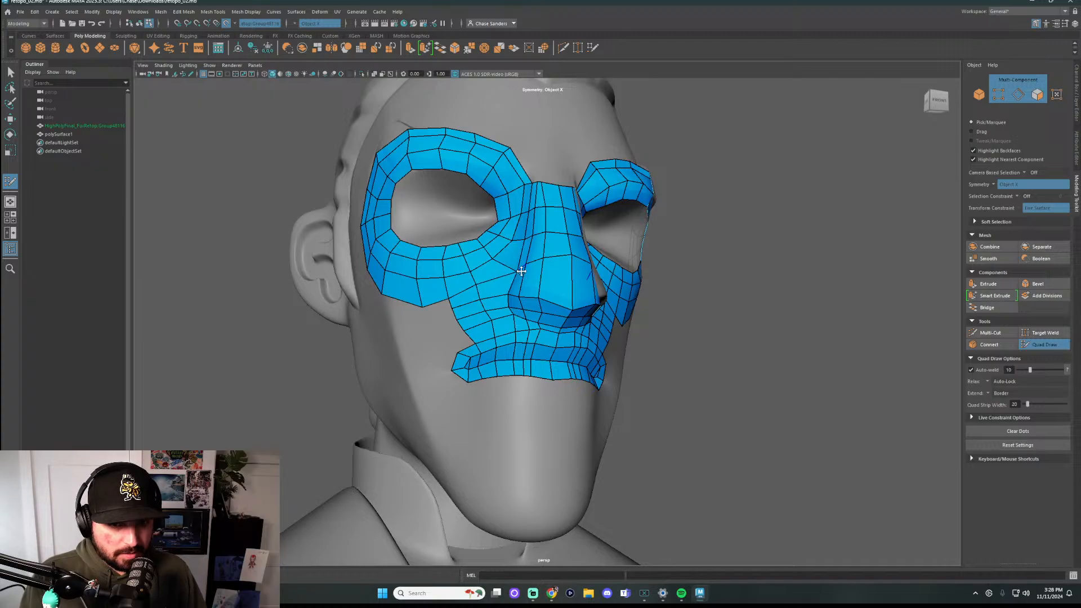
Insert an edge loop across the side of the nose, move the tip vertex onto the nose tip, and relax the surrounding vertices
alt+drag(669, 305, 750, 340)
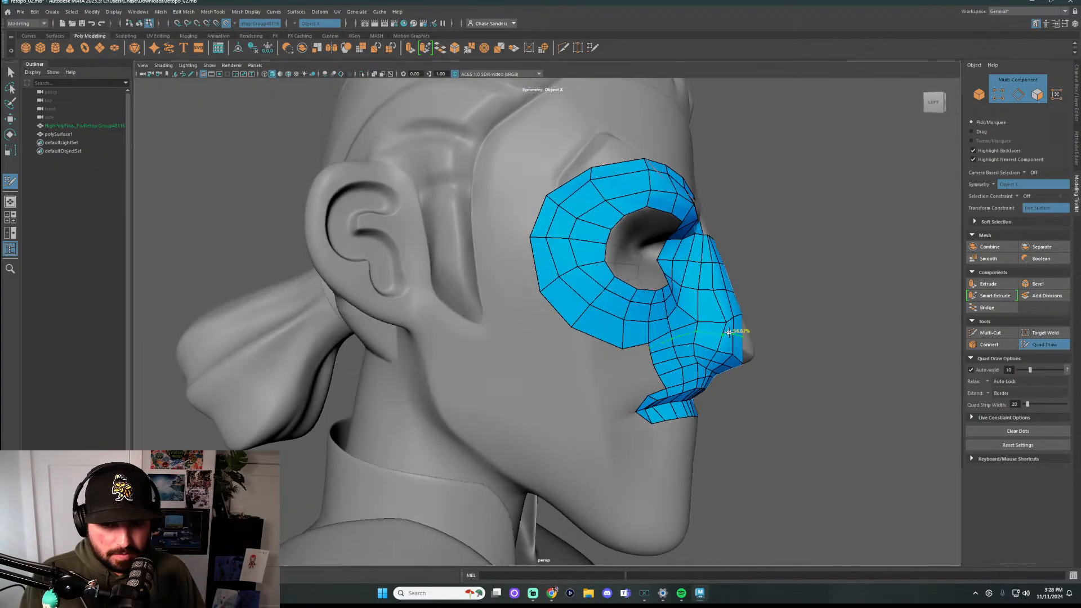
ctrl+click(729, 333)
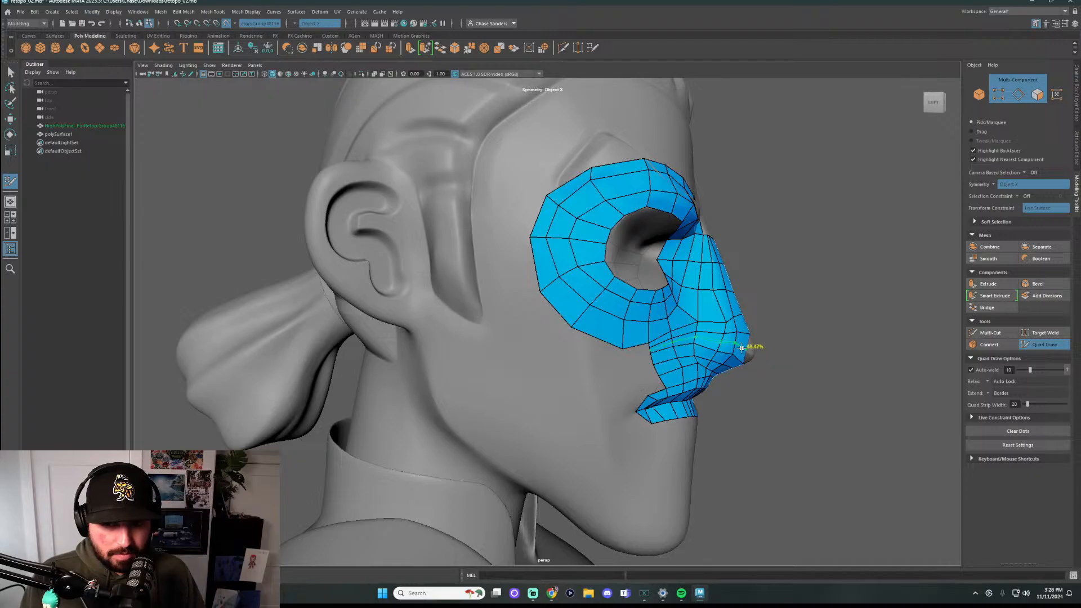
drag(744, 352, 769, 367)
mouse_move(729, 338)
shift+mouse_down()
mouse_move(707, 287)
mouse_move(721, 302)
mouse_move(703, 339)
mouse_move(673, 347)
mouse_move(690, 360)
mouse_move(652, 374)
mouse_move(683, 338)
mouse_move(626, 334)
mouse_move(636, 323)
mouse_move(620, 335)
shift+mouse_up()
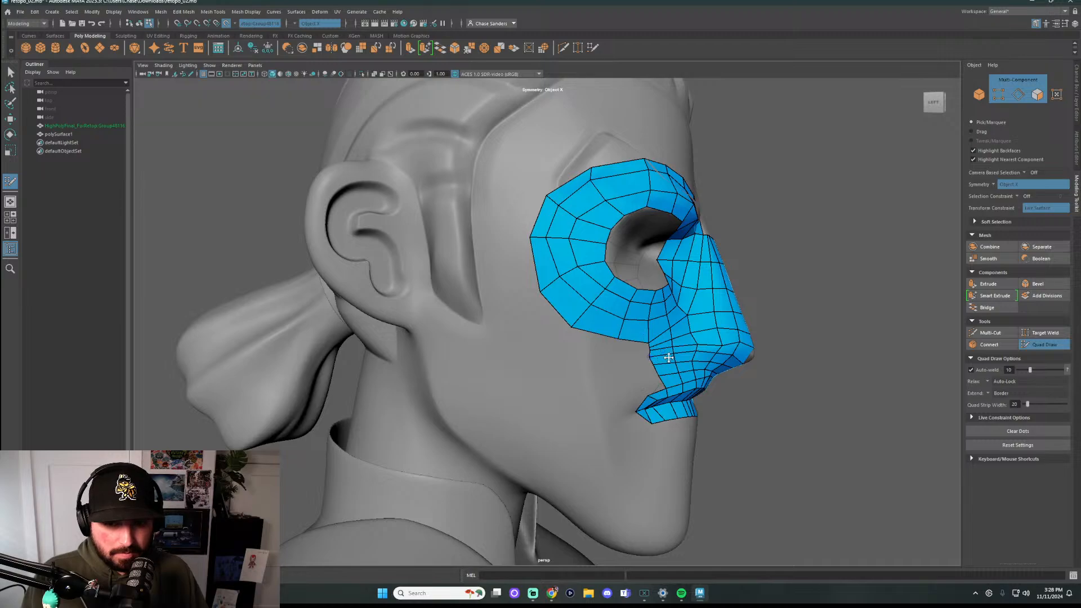
mouse_move(703, 342)
shift+mouse_down()
mouse_move(684, 324)
mouse_move(686, 361)
shift+mouse_up()
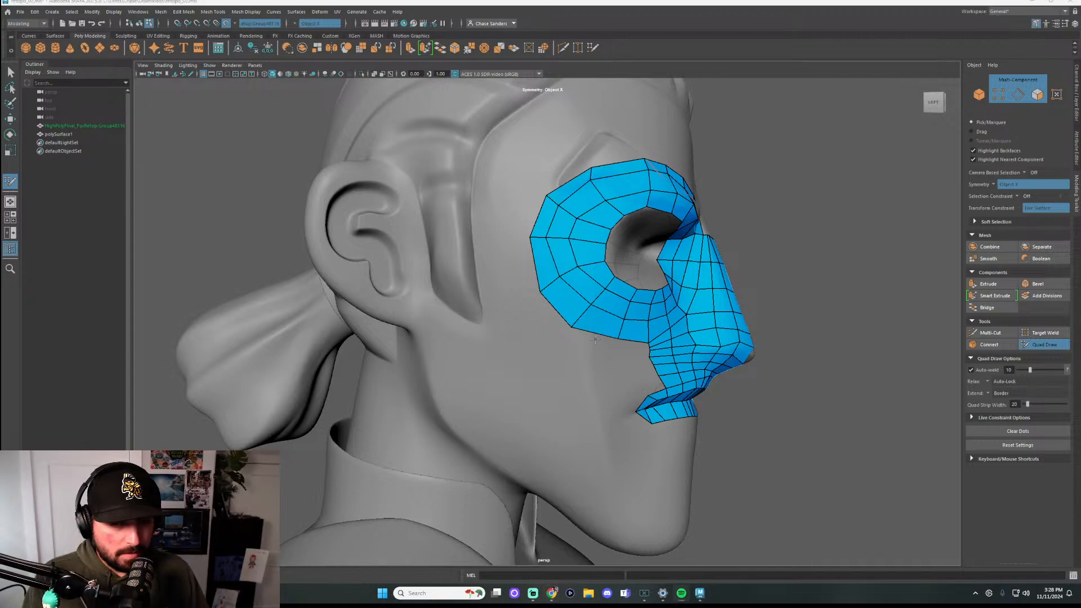
Relax the quads around the nostril and the side of the nose
mouse_move(838, 309)
alt+mouse_down()
mouse_move(768, 321)
mouse_move(441, 318)
mouse_move(441, 333)
mouse_move(380, 361)
alt+mouse_up()
mouse_move(655, 391)
alt+mouse_down()
mouse_move(735, 384)
mouse_move(675, 363)
alt+mouse_up()
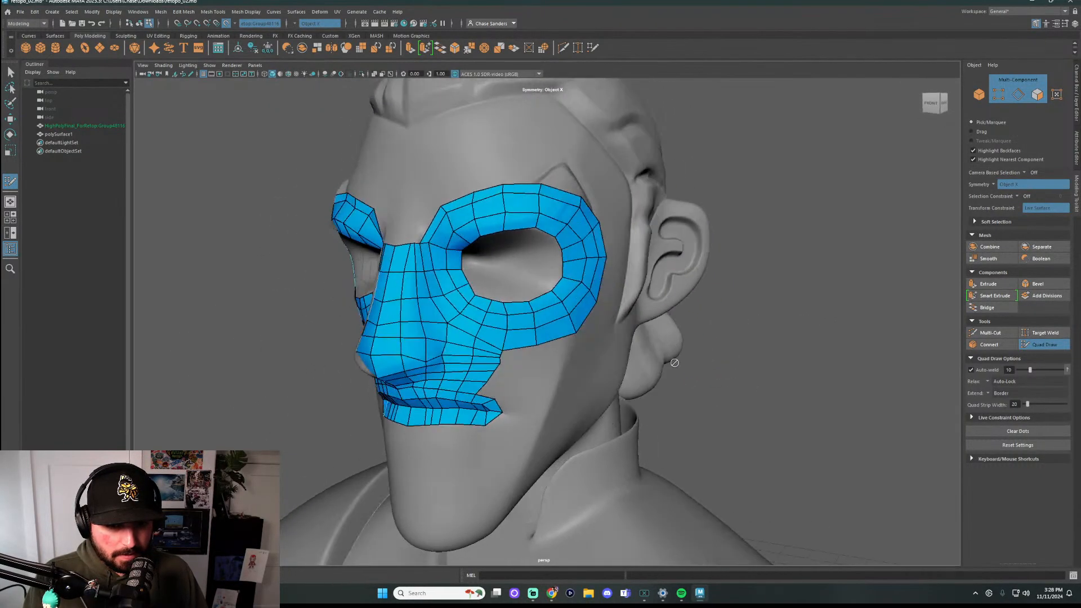
mouse_move(428, 362)
shift+mouse_down()
mouse_move(719, 374)
mouse_move(755, 344)
shift+mouse_up()
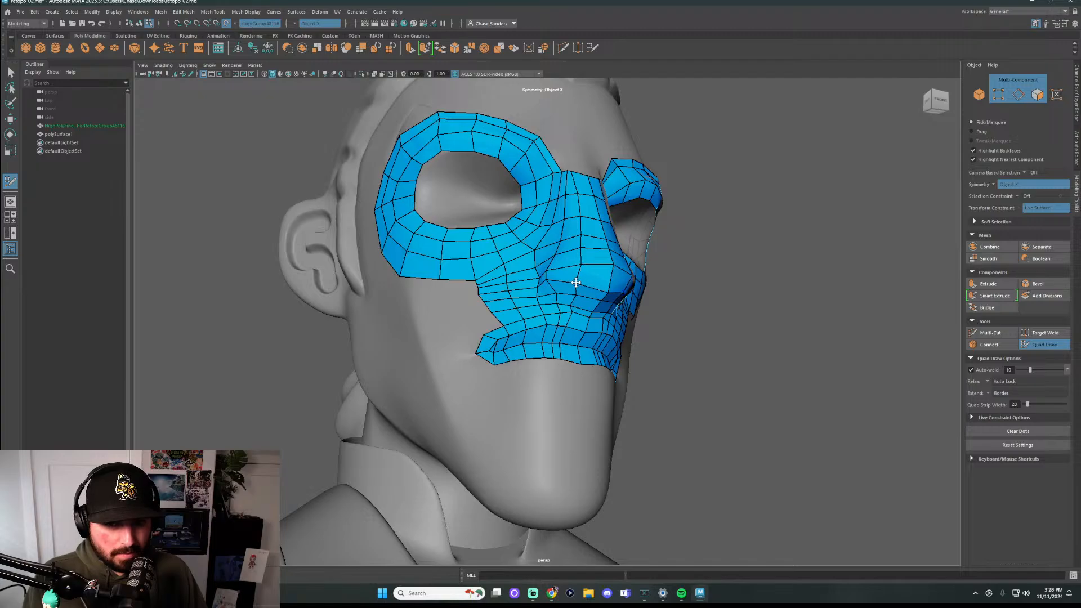
Check the nose shape from below and from the side, then relax the cheek quads between the eye ring and mouth corner
alt+drag(729, 299, 693, 302)
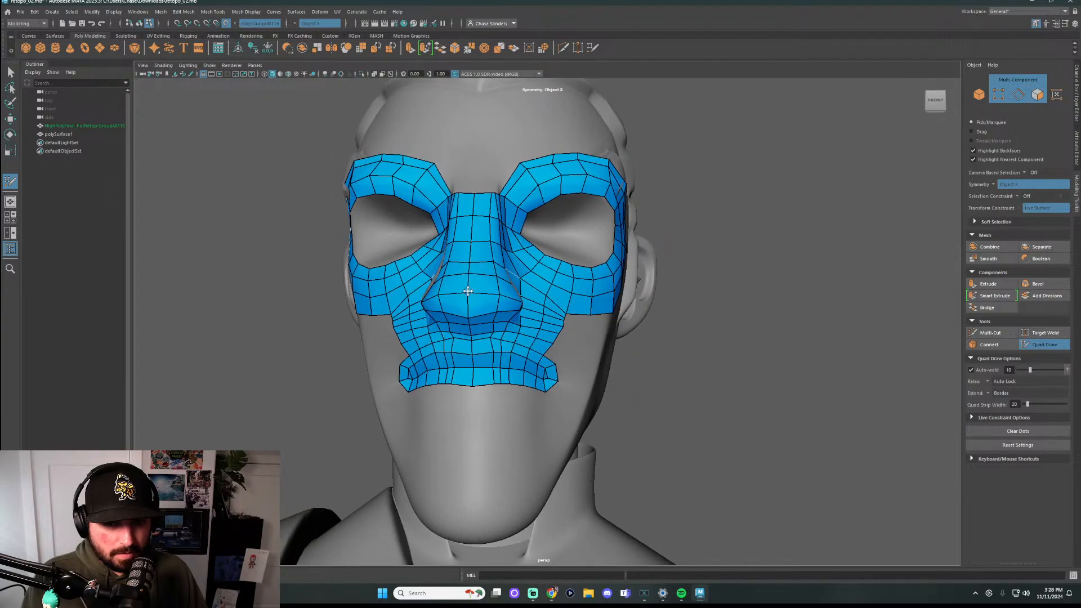
alt+drag(642, 326, 552, 216)
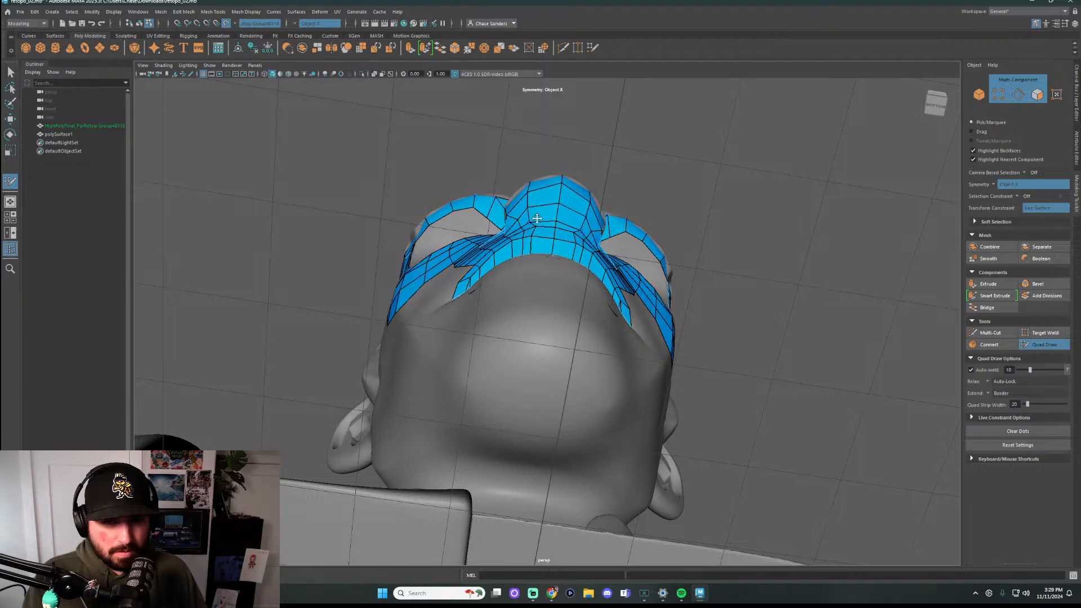
alt+drag(553, 194, 596, 251)
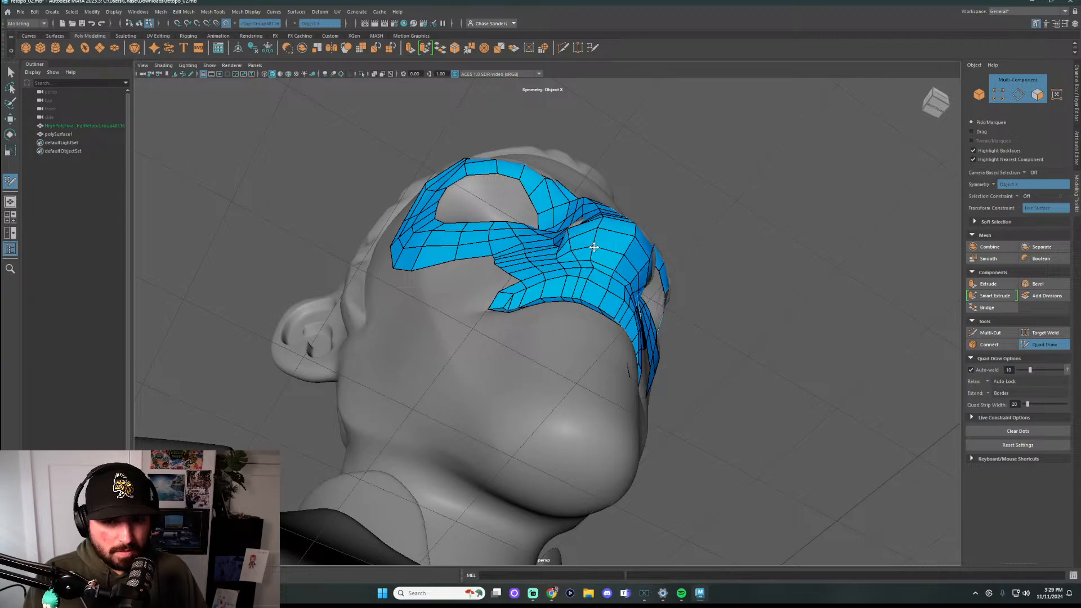
alt+drag(721, 253, 448, 371)
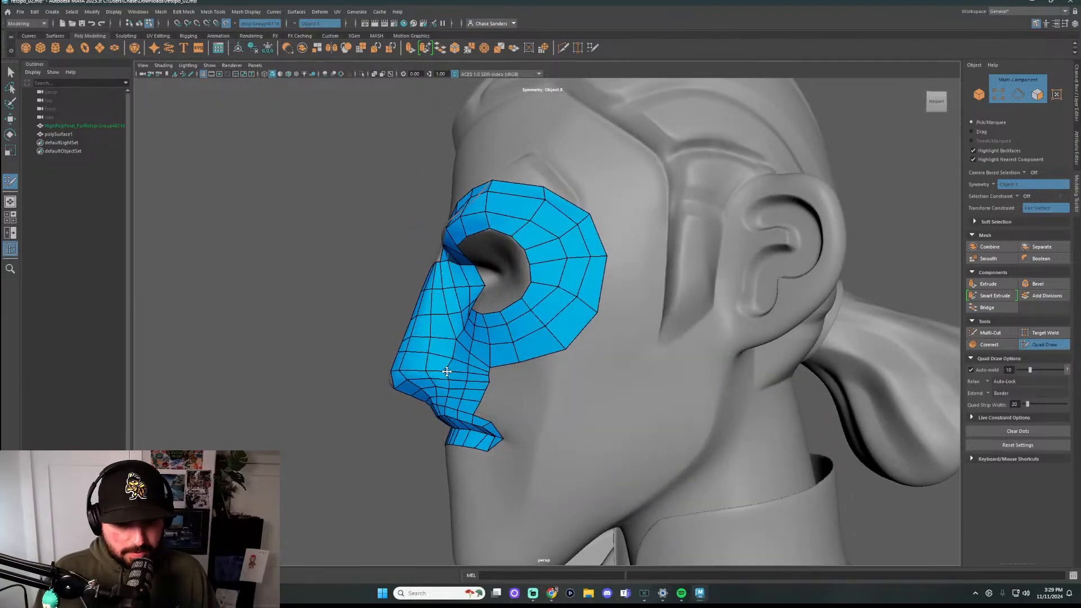
mouse_move(888, 281)
alt+mouse_down()
mouse_move(602, 384)
mouse_move(610, 362)
mouse_move(642, 366)
alt+mouse_up()
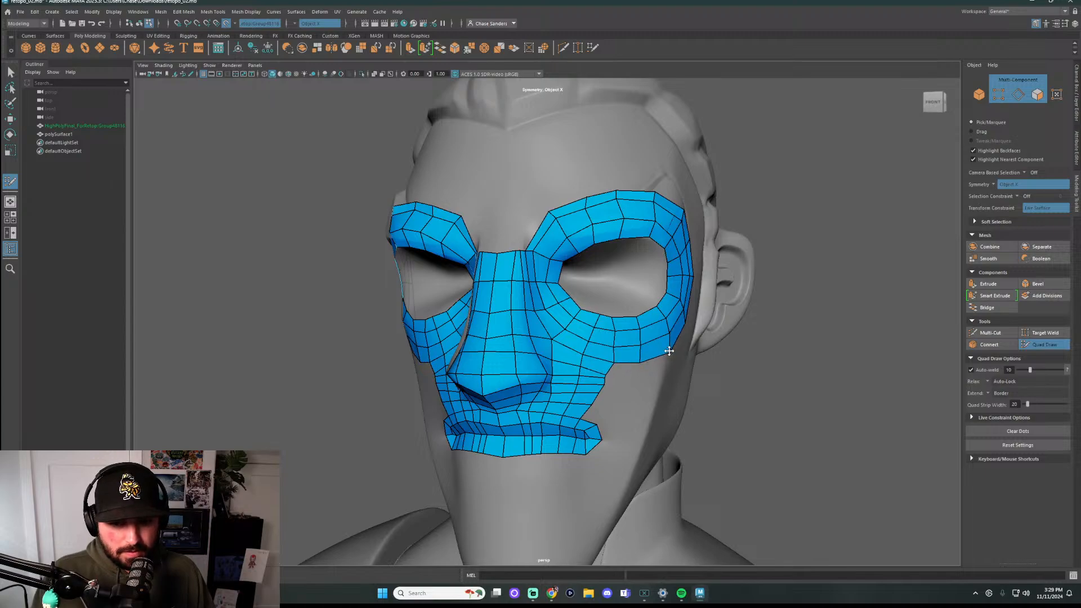
mouse_move(606, 380)
shift+mouse_down()
mouse_move(599, 402)
mouse_move(573, 384)
mouse_move(579, 376)
mouse_move(585, 410)
shift+mouse_up()
shift+drag(575, 363, 612, 385)
scroll(594, 420, up, 5)
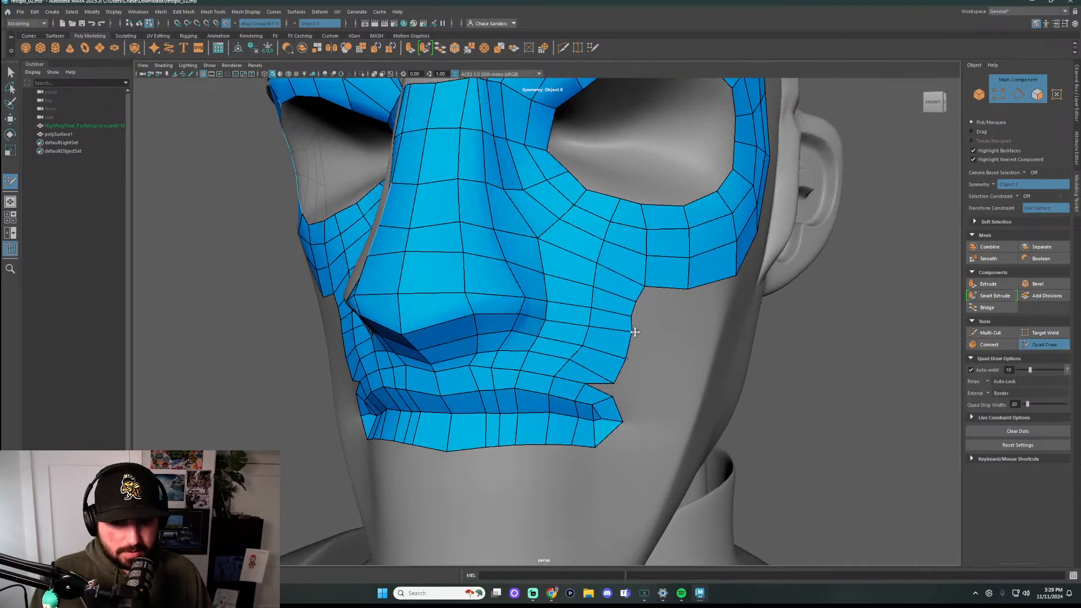
Delete the extra edge beside the nostril, then remove and refill the adjacent quad on the side of the nose
scroll(772, 355, down, 5)
alt+drag(772, 355, 833, 362)
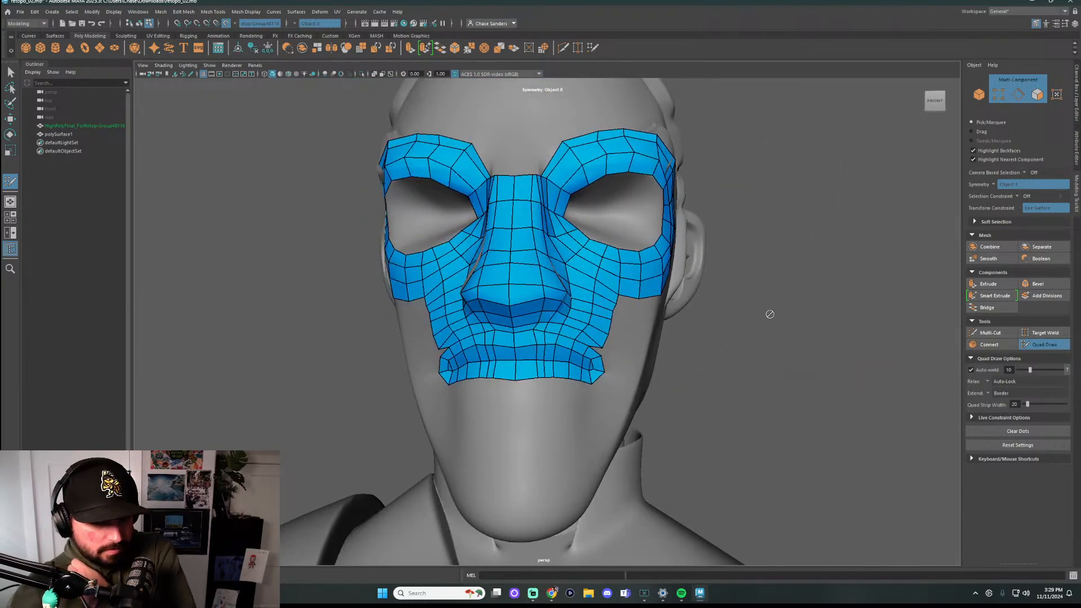
scroll(732, 321, up, 3)
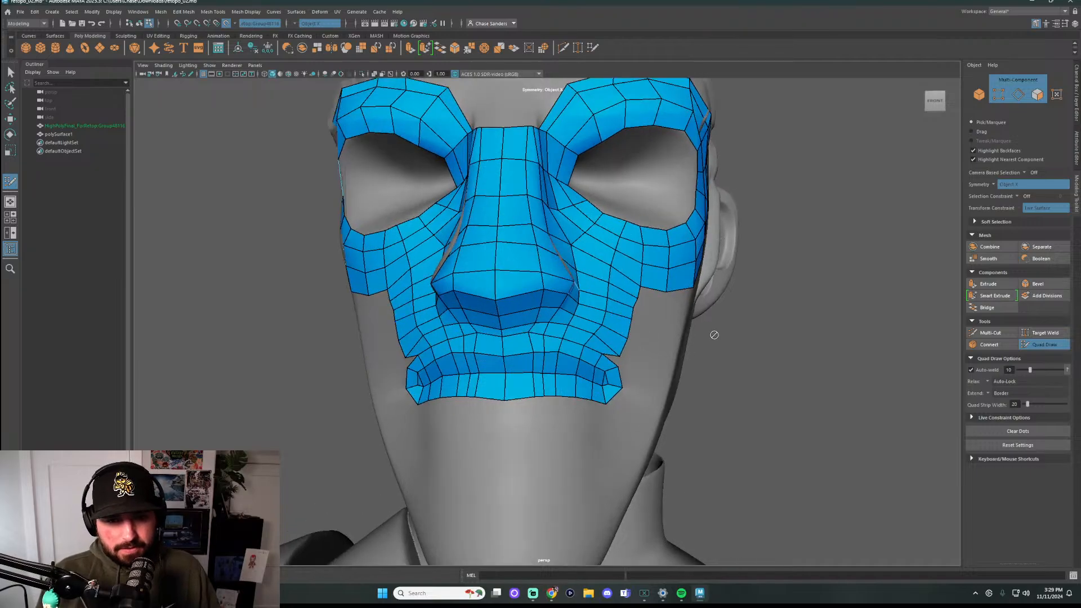
alt+drag(714, 336, 778, 345)
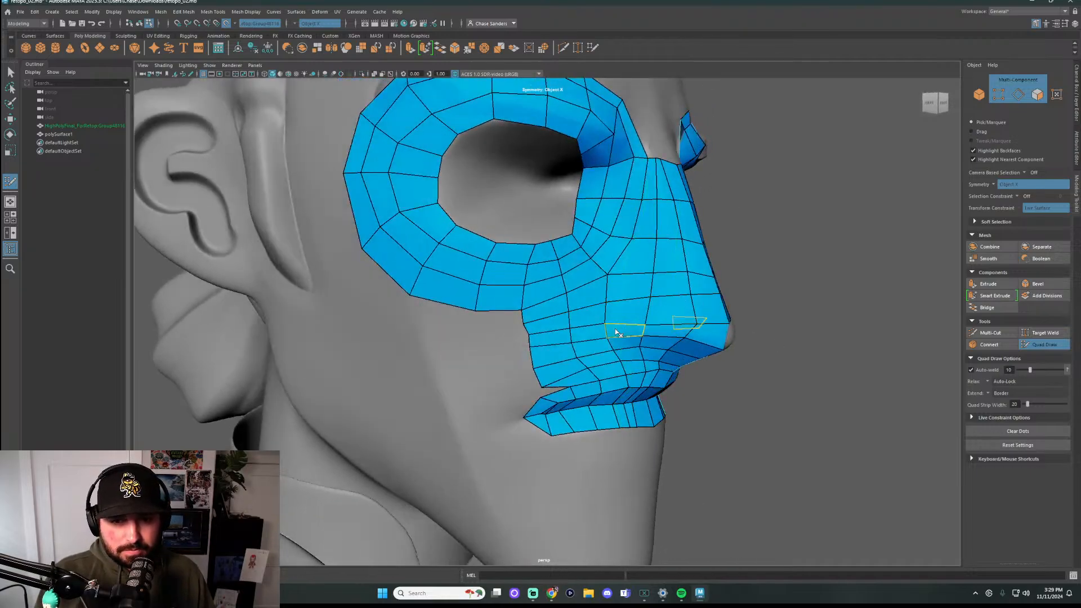
ctrl+shift+click(623, 348)
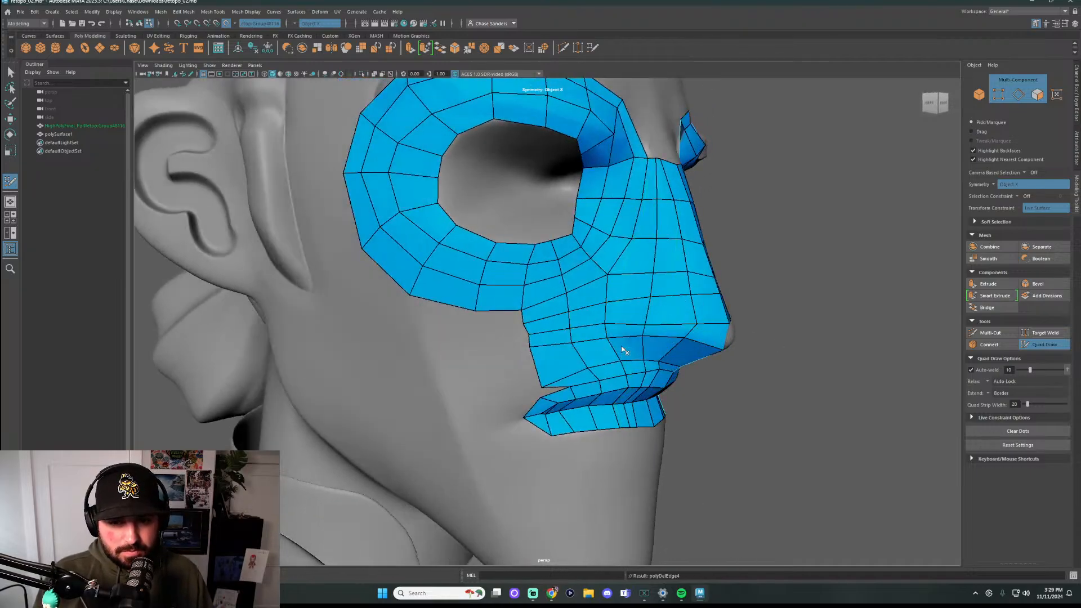
alt+drag(811, 372, 500, 308)
ctrl+shift+click(431, 302)
alt+drag(431, 302, 368, 352)
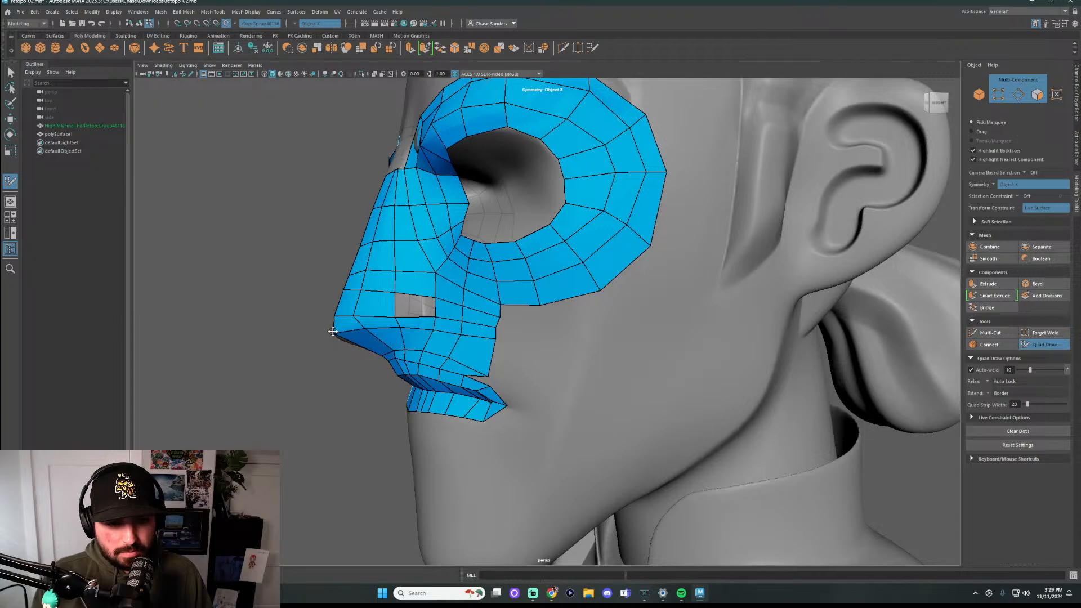
alt+drag(278, 360, 654, 320)
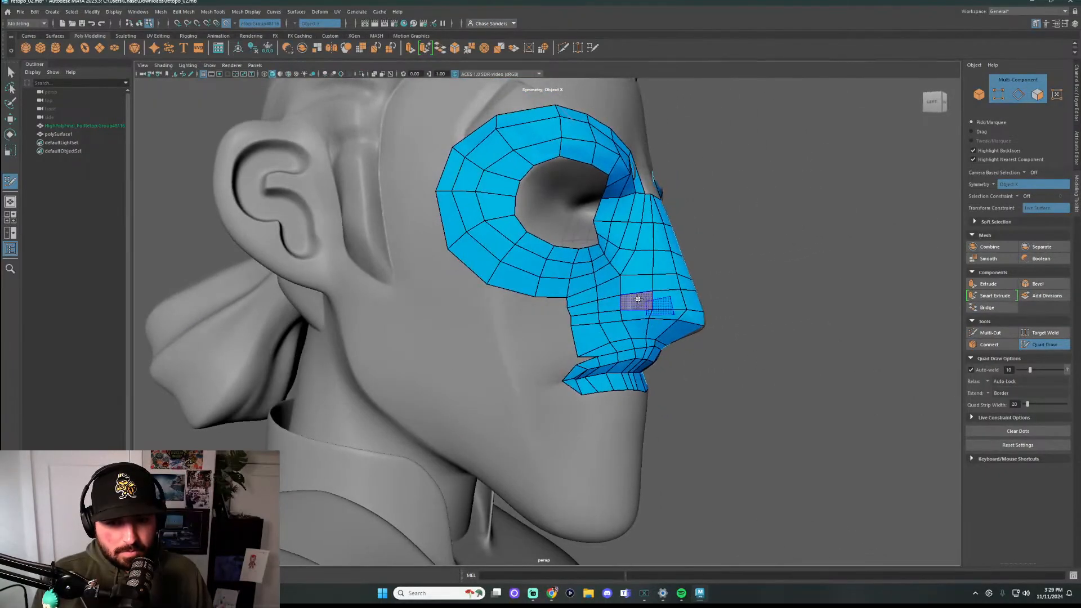
shift+click(638, 299)
Fill a column of quads along the cheek border from the mouth corner up to the outer eye ring
alt+drag(777, 310, 627, 317)
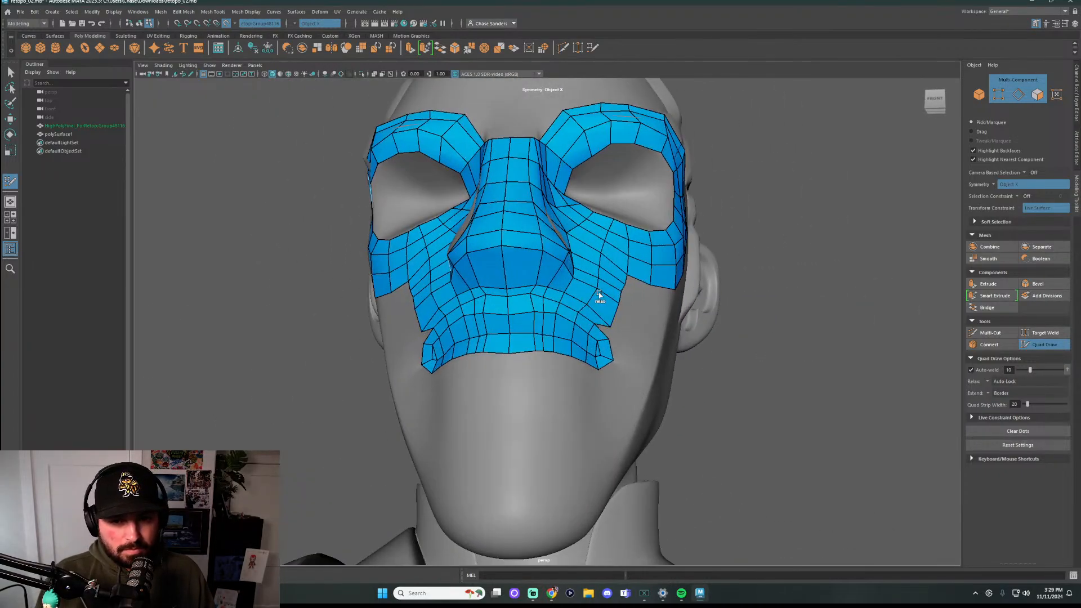
scroll(622, 325, up, 3)
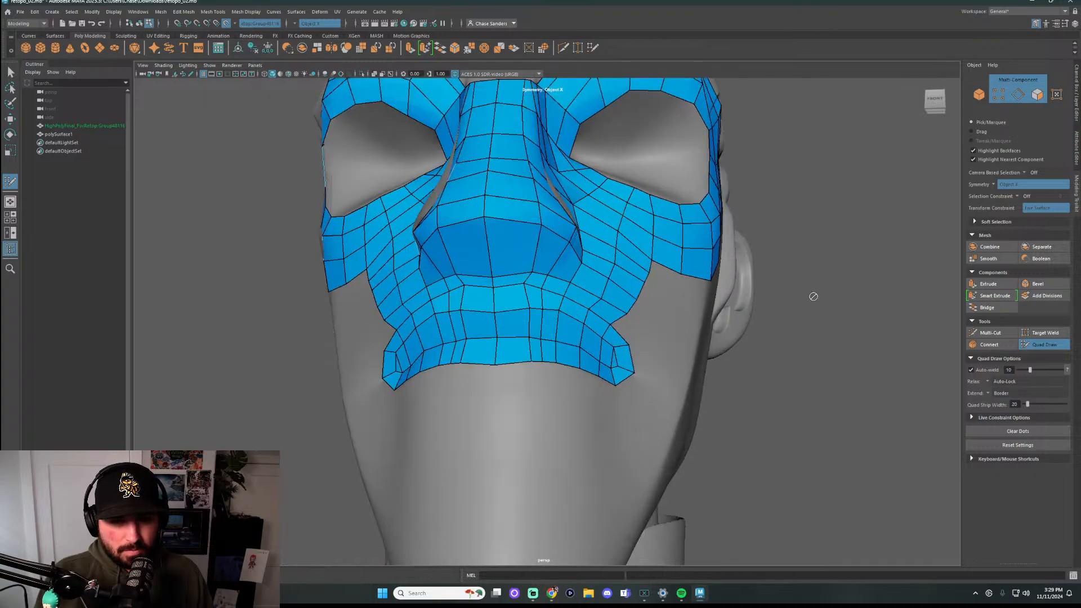
alt+drag(811, 299, 730, 318)
shift+click(593, 329)
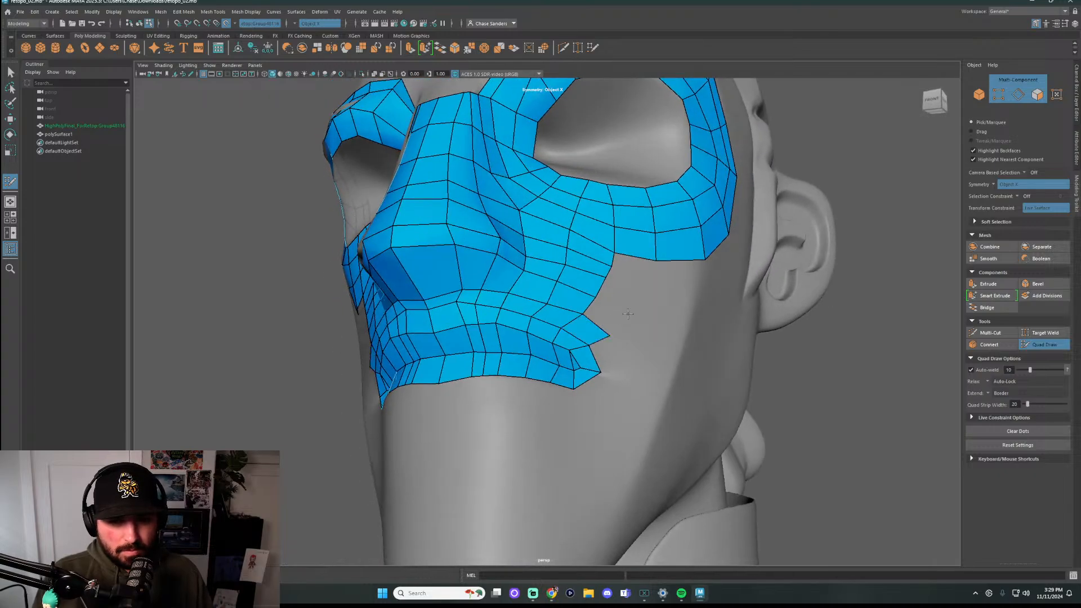
shift+click(613, 309)
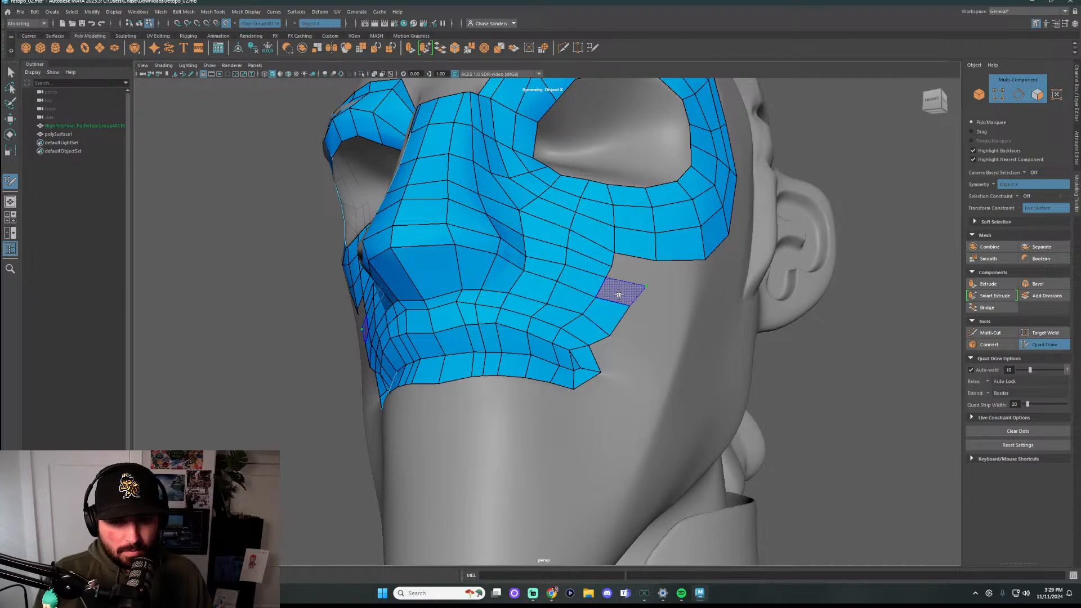
shift+click(629, 291)
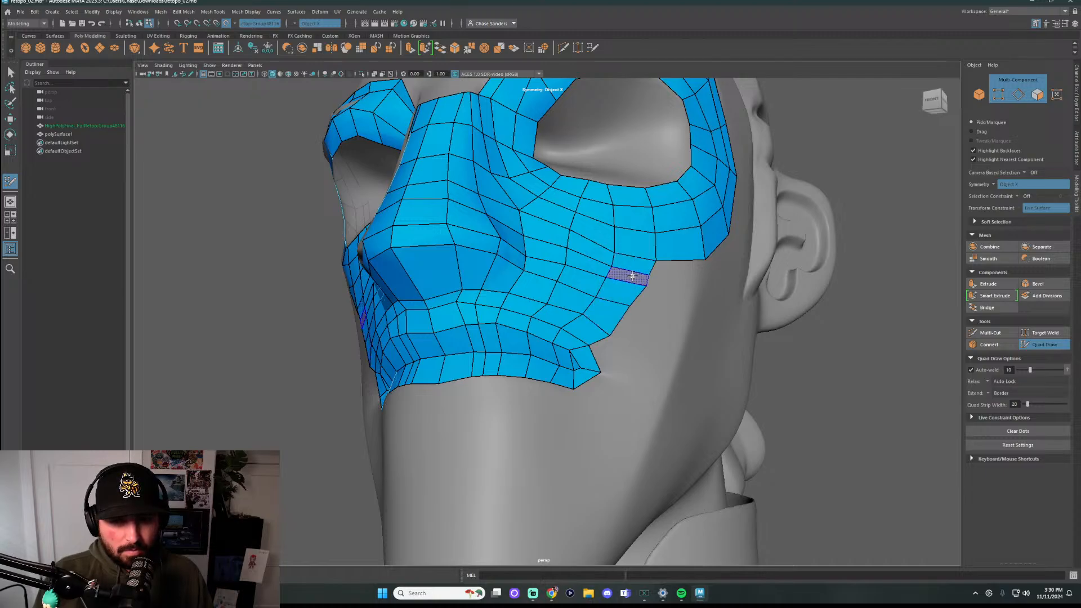
Place dots and fill the quads that wrap around the mouth corner
alt+drag(625, 276, 610, 358)
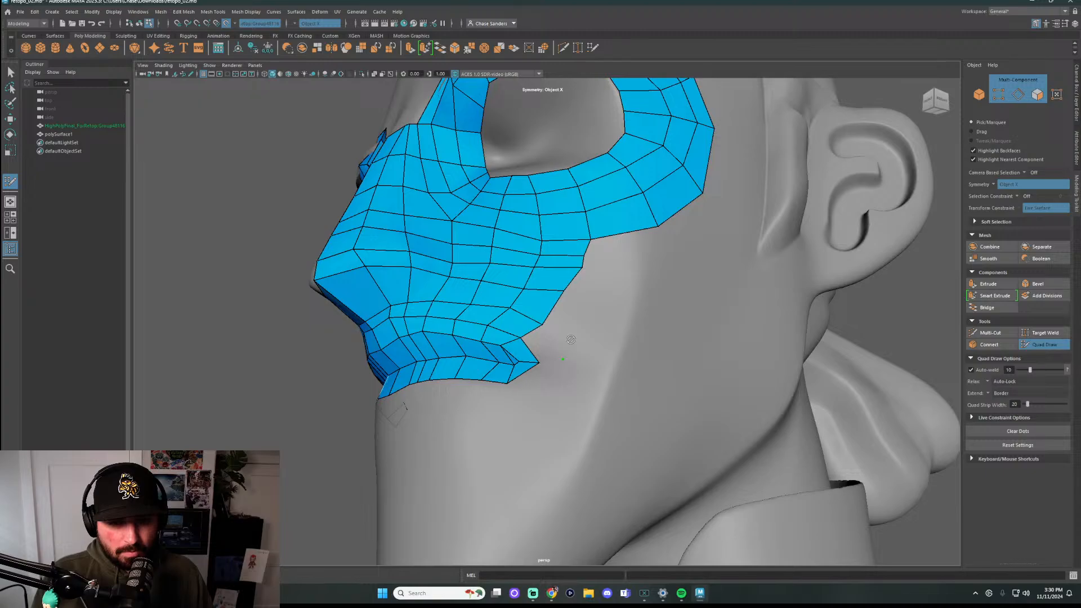
alt+drag(566, 346, 595, 373)
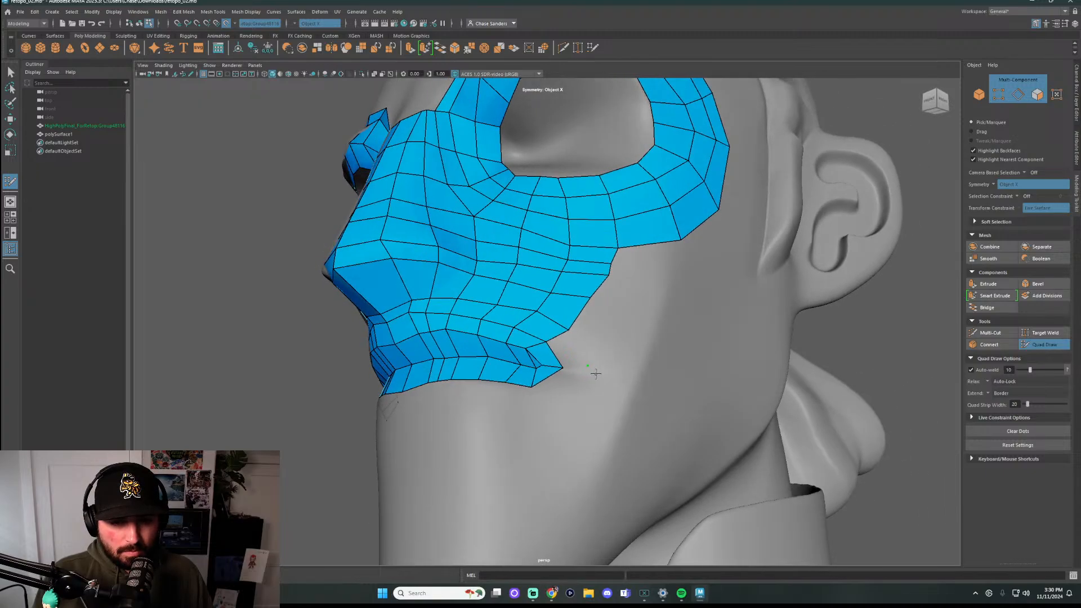
shift+click(580, 367)
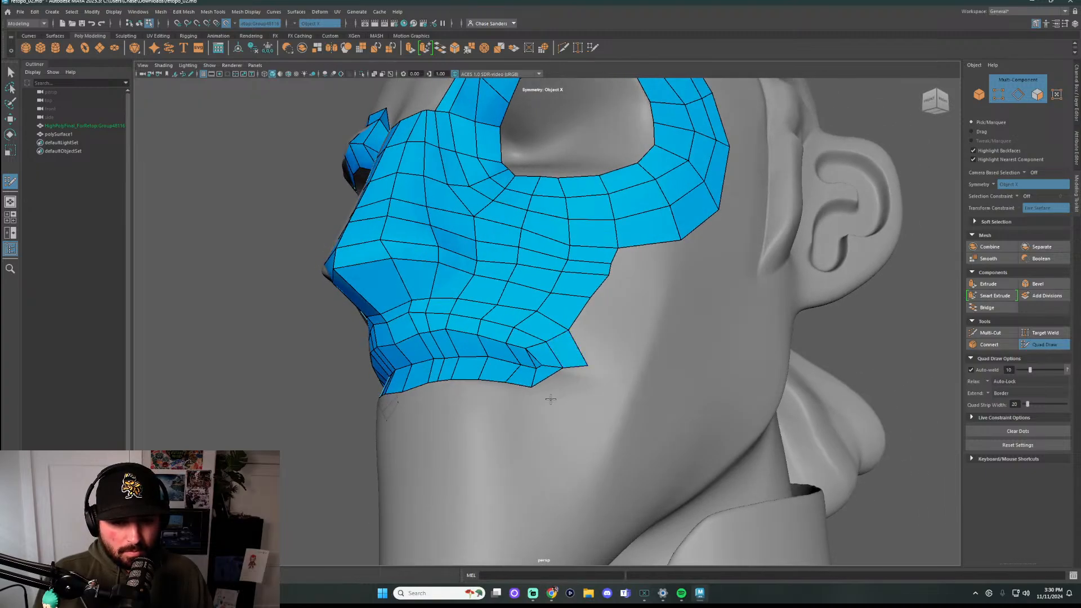
alt+drag(571, 389, 595, 422)
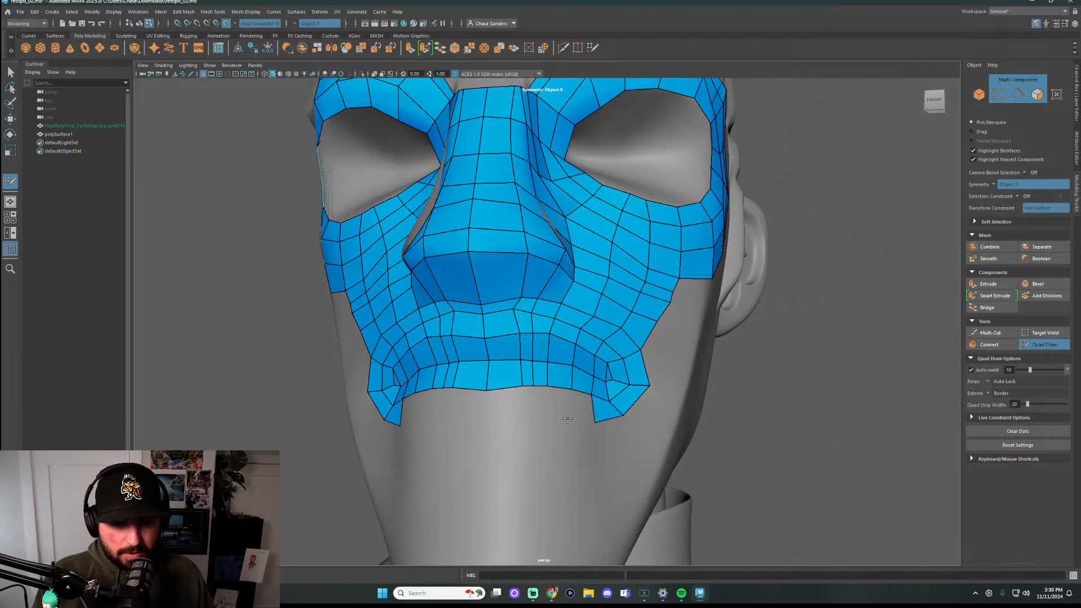
Fill the row of quads beneath the lower lip from the mouth corner to the face's centre line
shift+click(575, 402)
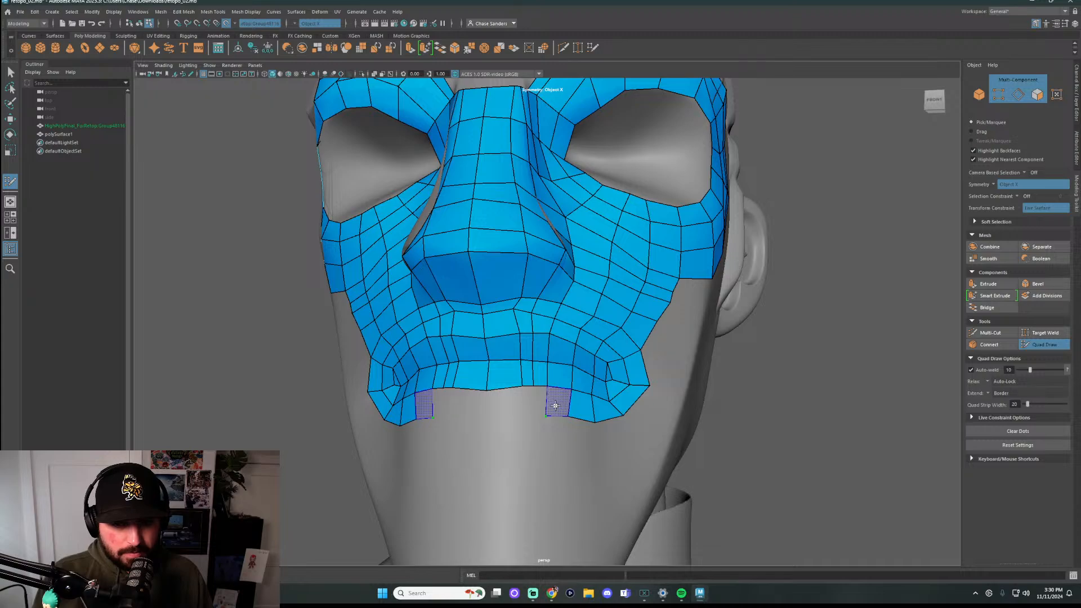
shift+click(554, 401)
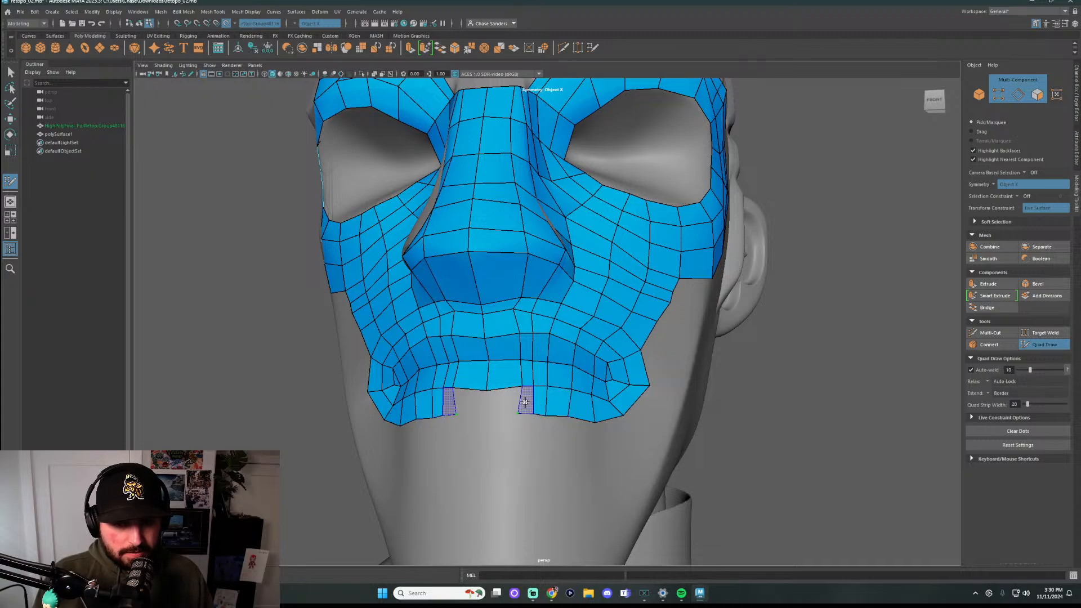
shift+click(514, 413)
shift+click(488, 404)
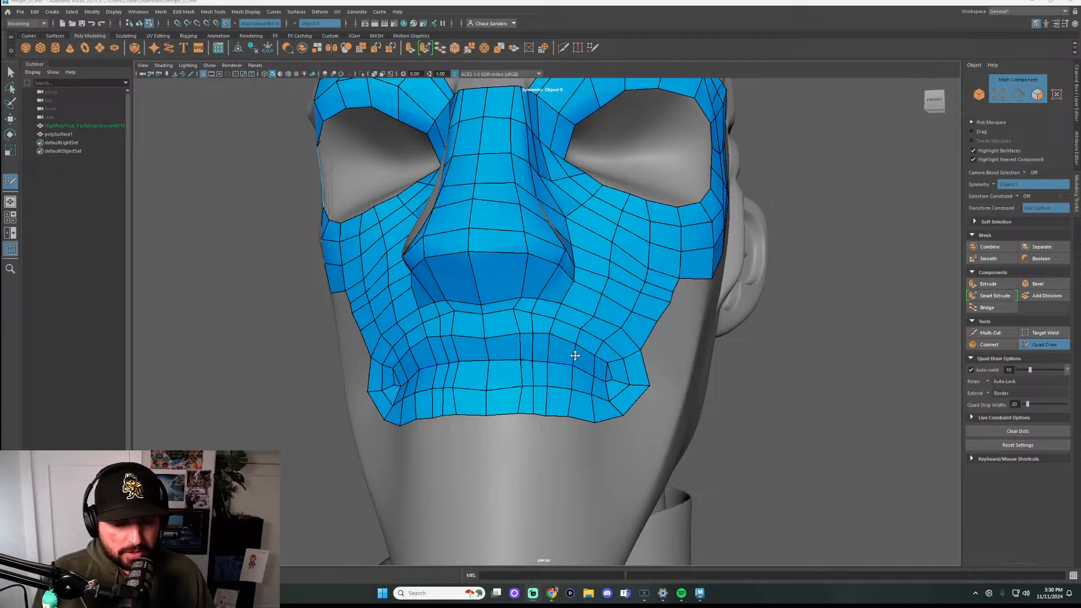
Relax the vertices across the cheek, mouth corner and lower lip, and undo the last relax stroke
alt+drag(829, 357, 687, 355)
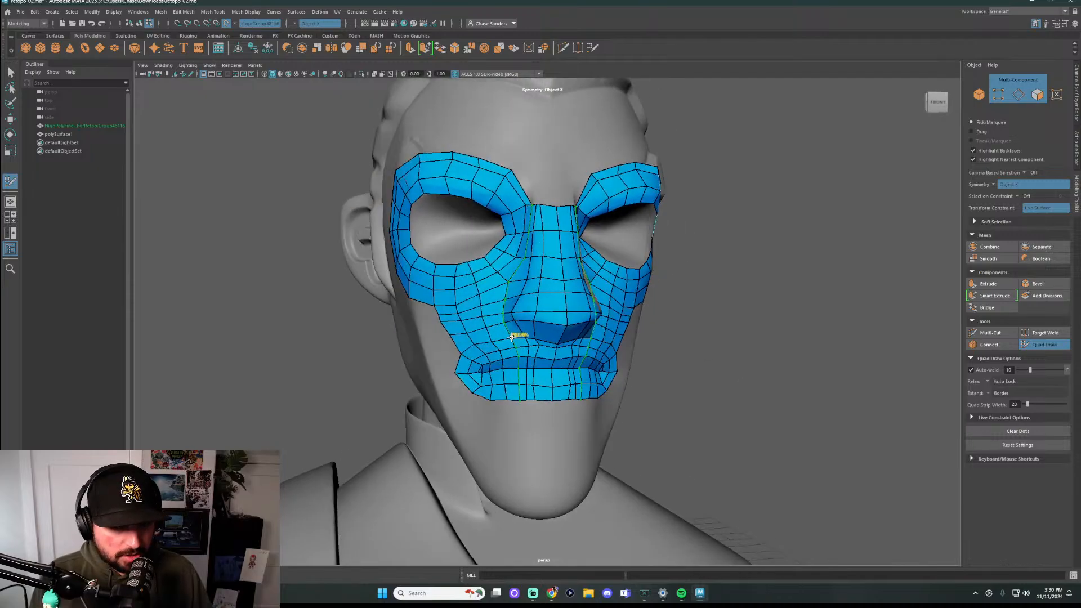
mouse_move(480, 301)
shift+mouse_down()
mouse_move(461, 310)
mouse_move(441, 292)
mouse_move(467, 301)
mouse_move(493, 351)
mouse_move(538, 353)
mouse_move(472, 365)
mouse_move(516, 383)
mouse_move(566, 378)
mouse_move(490, 375)
shift+mouse_up()
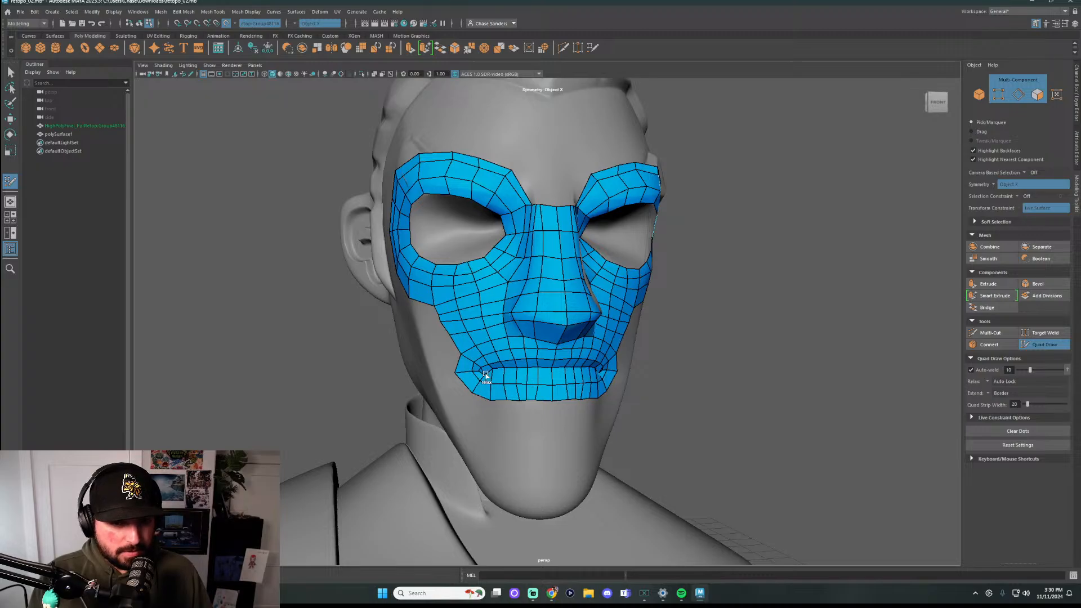
shift+drag(549, 392, 483, 390)
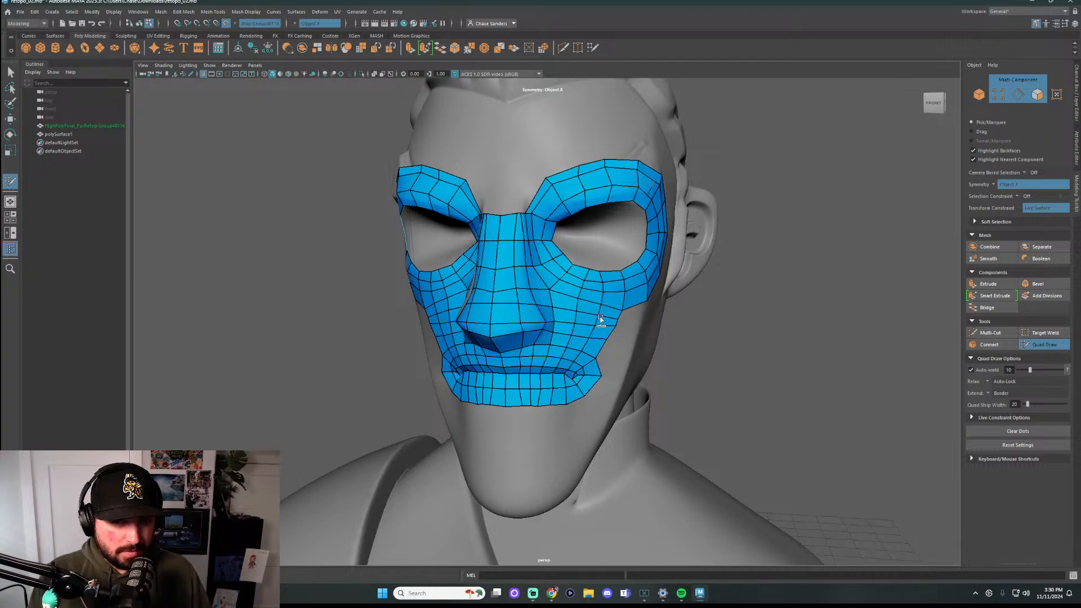
mouse_move(579, 307)
shift+mouse_down()
mouse_move(574, 276)
mouse_move(553, 262)
mouse_move(541, 203)
mouse_move(556, 180)
mouse_move(586, 195)
shift+mouse_up()
key(ctrl+z)
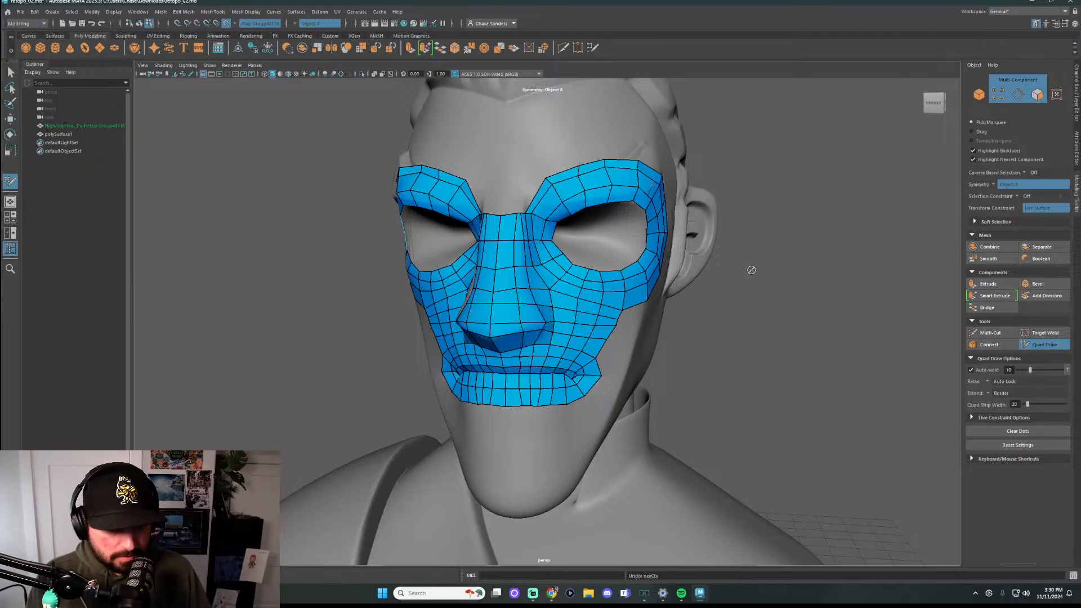
alt+drag(748, 261, 748, 306)
scroll(652, 398, up, 6)
scroll(489, 330, up, 3)
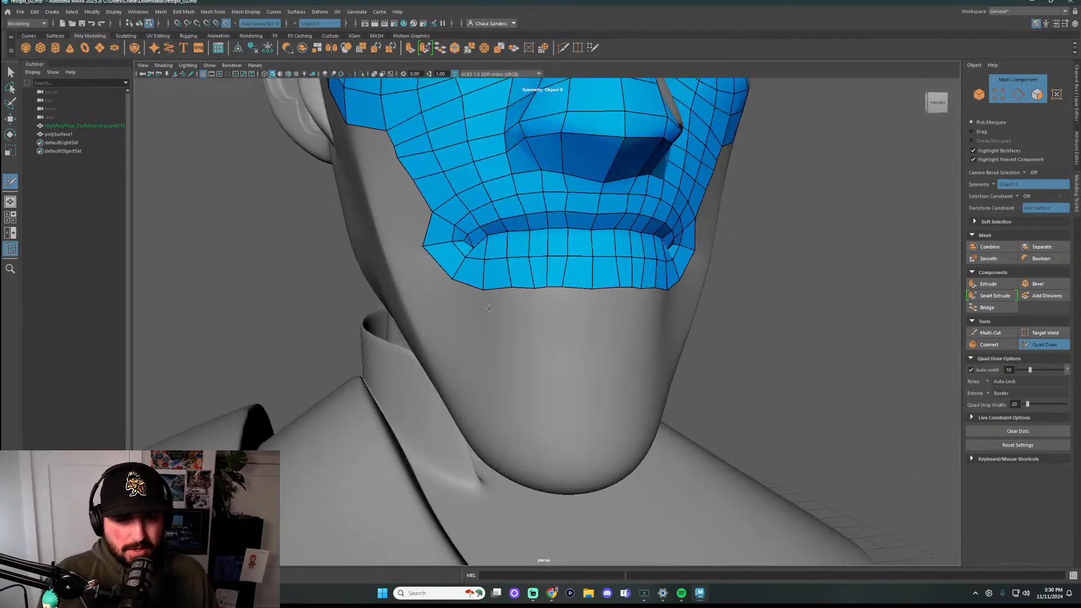
Add a second ring of quads around the outer mouth corner, joining the cheek border above to the lower lip's corner
alt+drag(483, 317, 458, 310)
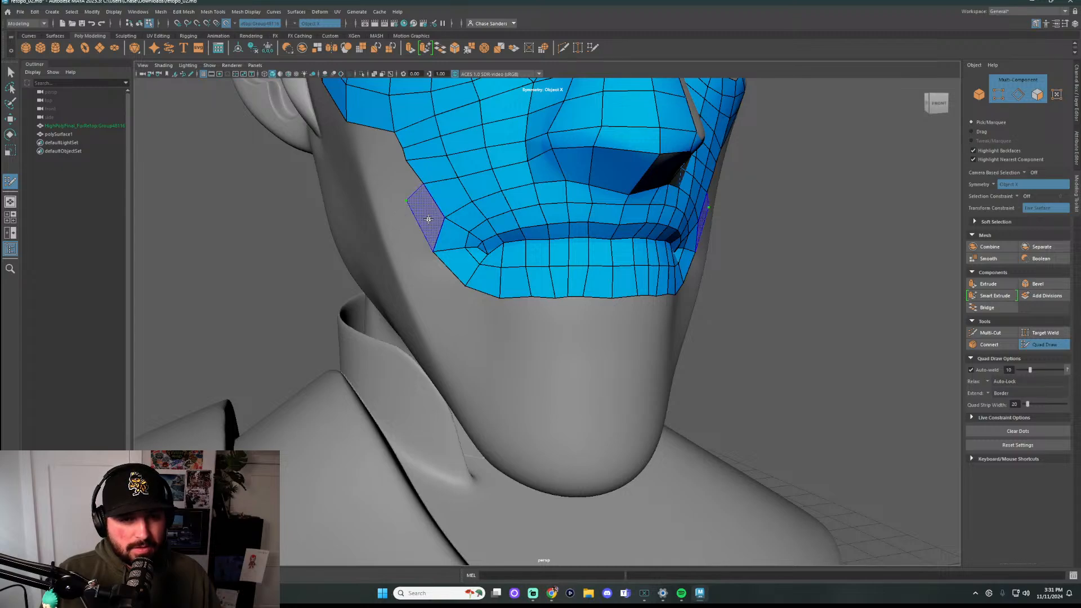
shift+click(429, 219)
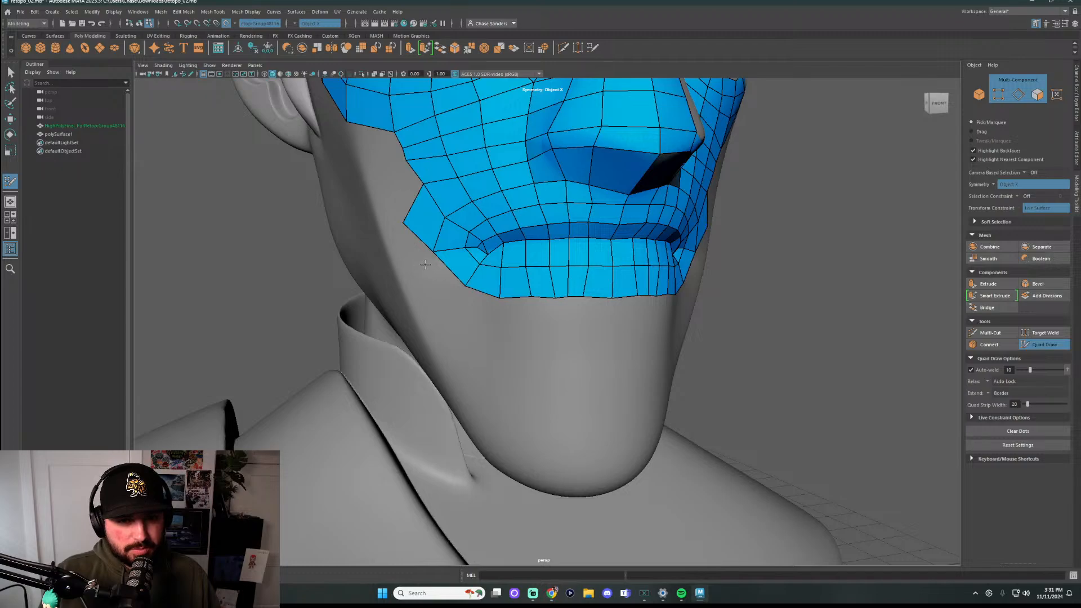
shift+click(447, 306)
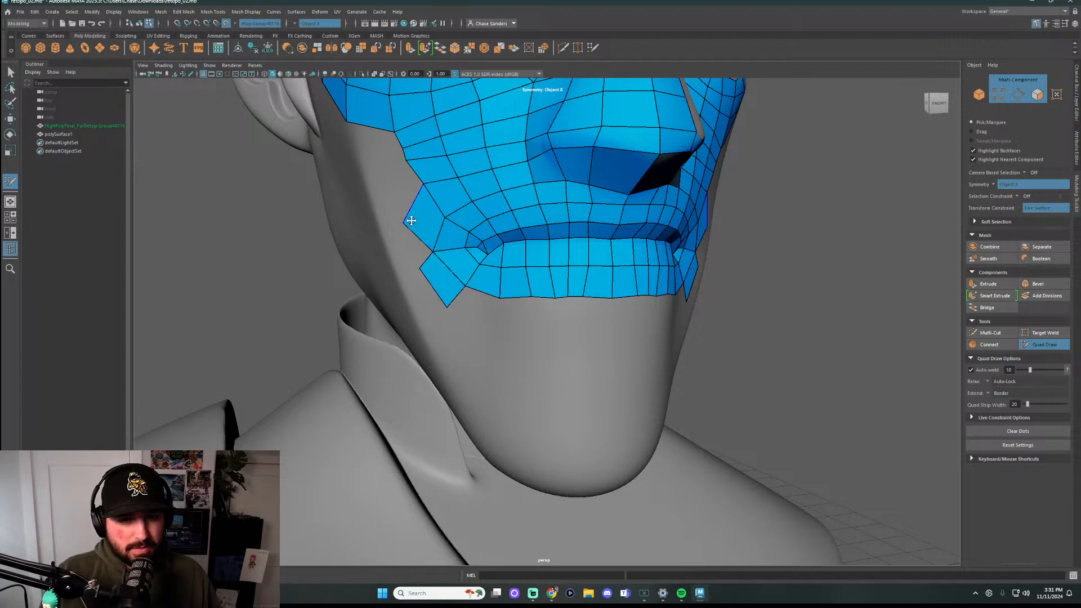
mouse_move(406, 223)
shift+mouse_down()
mouse_move(417, 257)
mouse_move(445, 281)
shift+mouse_up()
shift+click(494, 325)
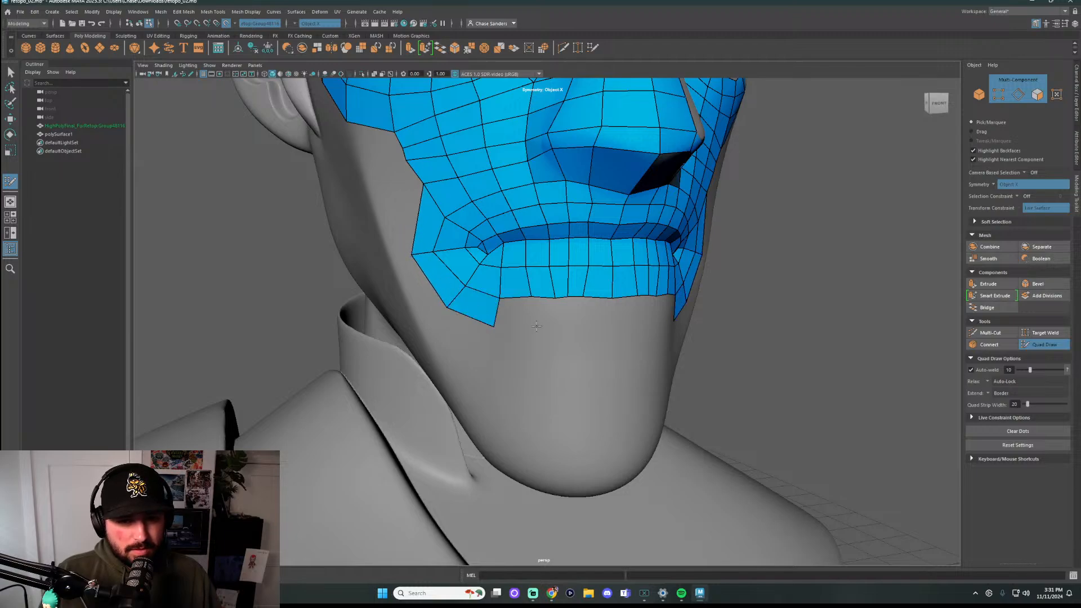
Continue the ring with a row of quads beneath the lower lip to the face's centre line
shift+click(533, 324)
shift+click(561, 325)
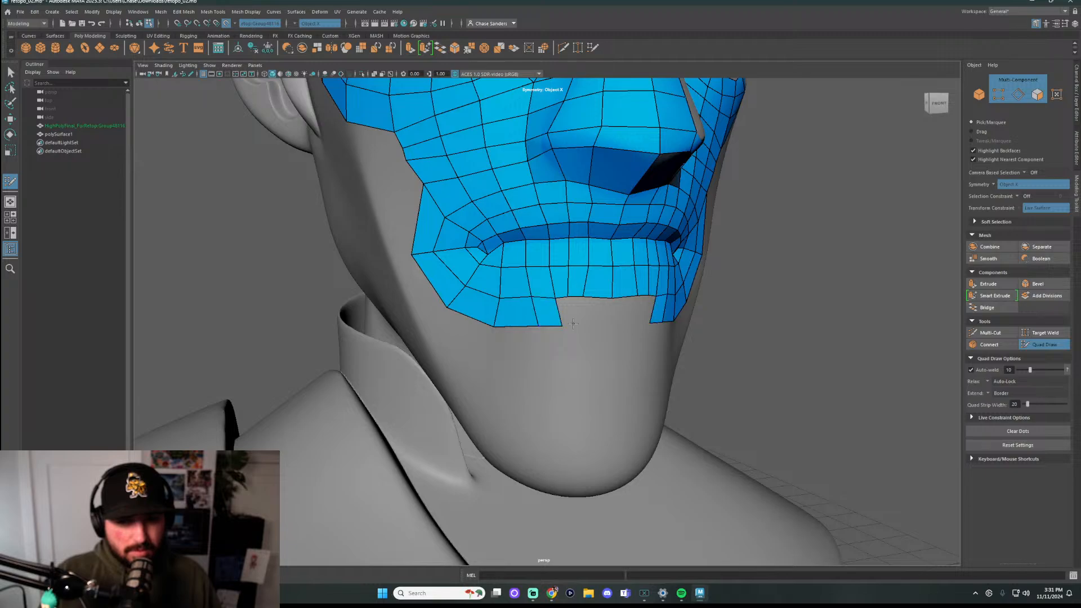
shift+click(575, 321)
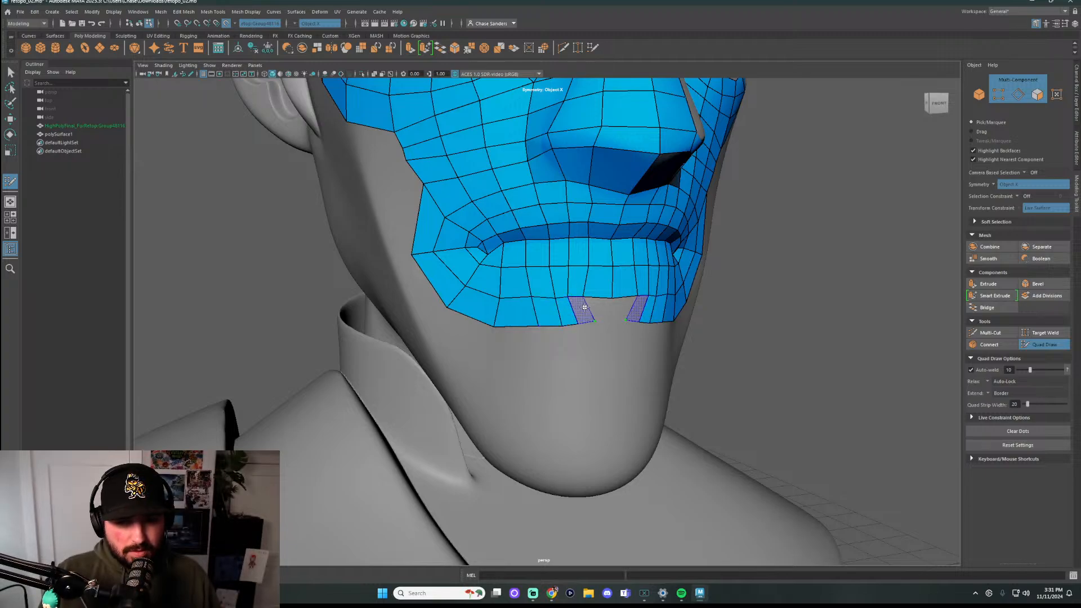
shift+click(603, 313)
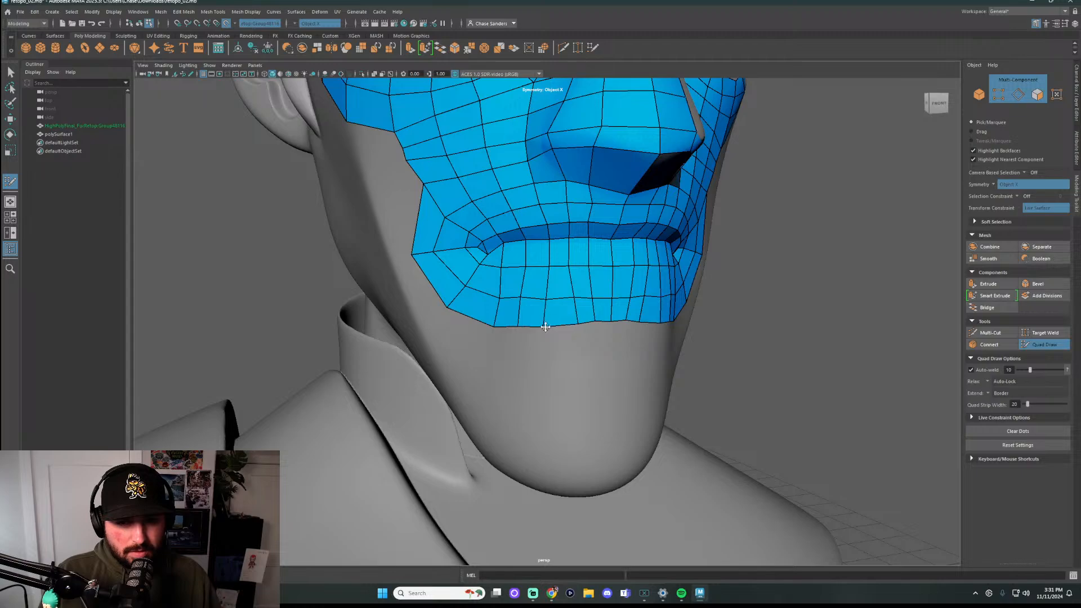
Relax the vertices of the newly added quads beneath the lower lip and around the mouth corner
mouse_move(522, 327)
shift+mouse_down()
mouse_move(565, 326)
mouse_move(652, 291)
mouse_move(495, 270)
mouse_move(434, 226)
shift+mouse_up()
scroll(596, 325, down, 5)
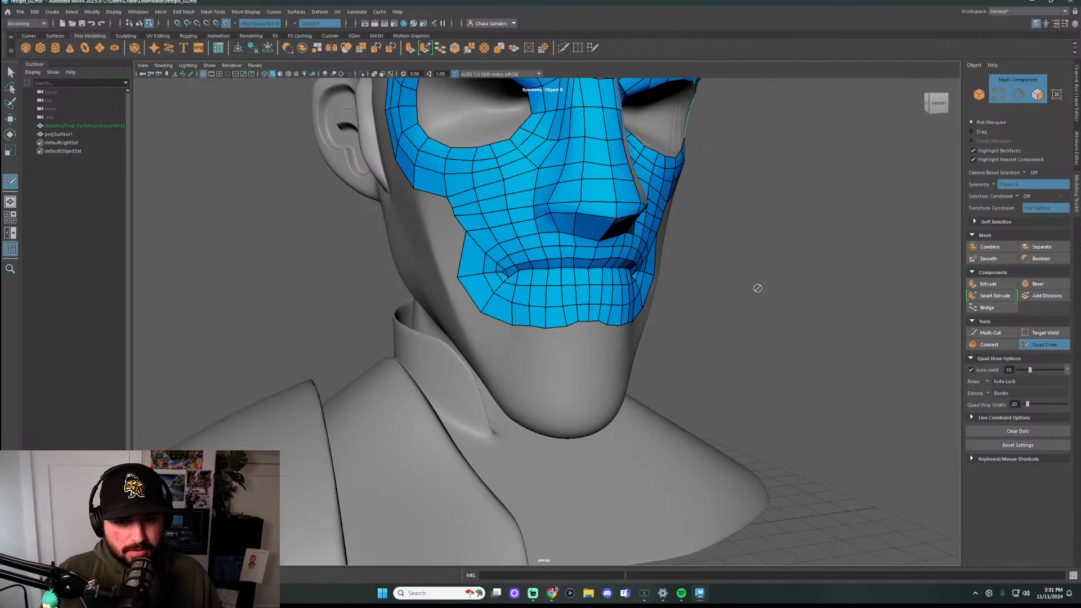
alt+drag(760, 289, 639, 264)
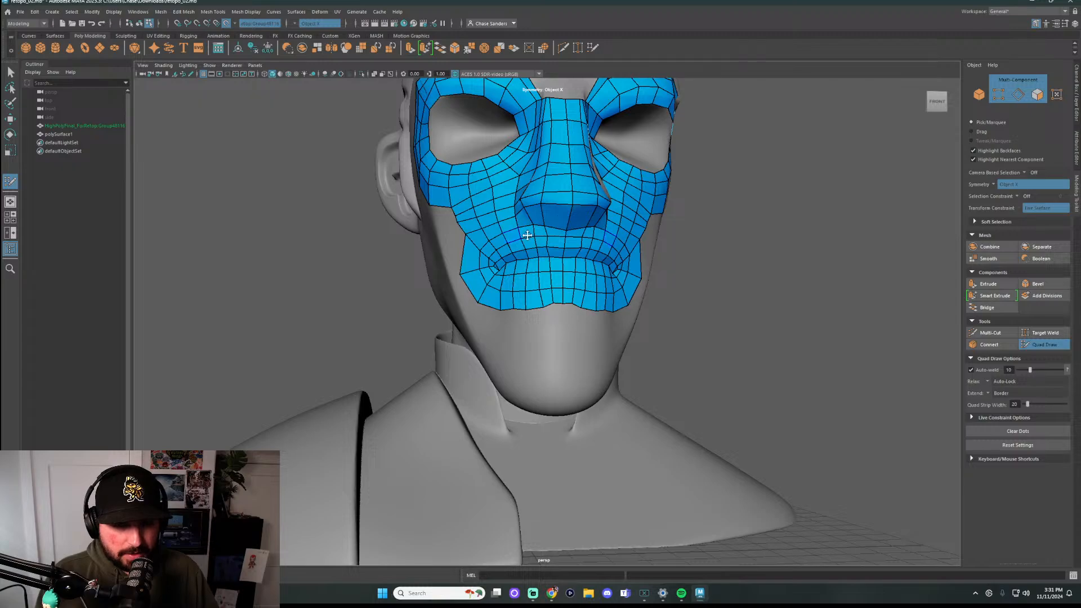
scroll(564, 314, up, 3)
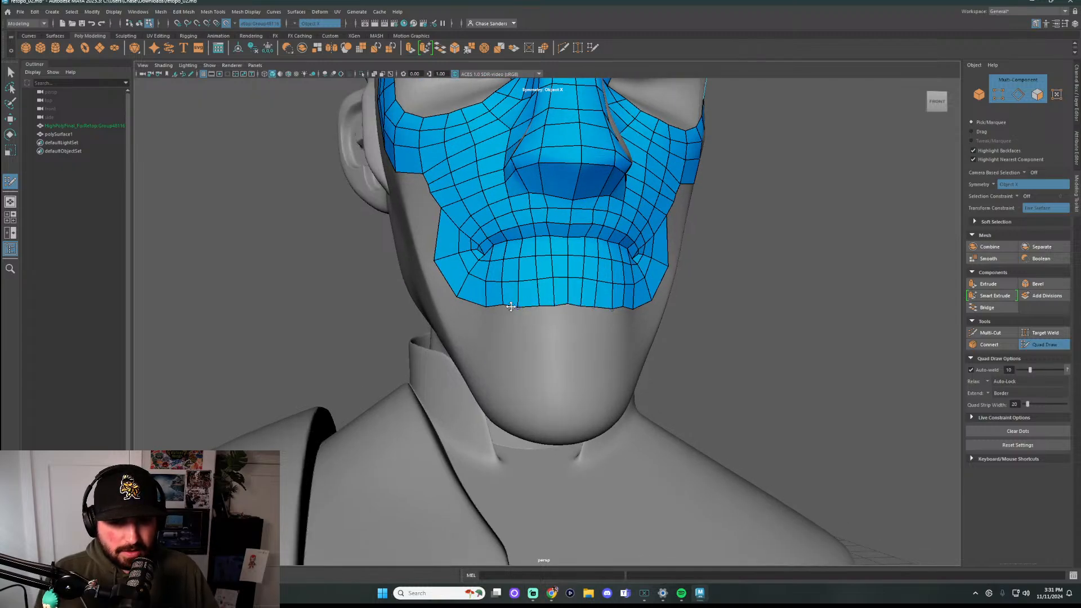
scroll(488, 305, down, 5)
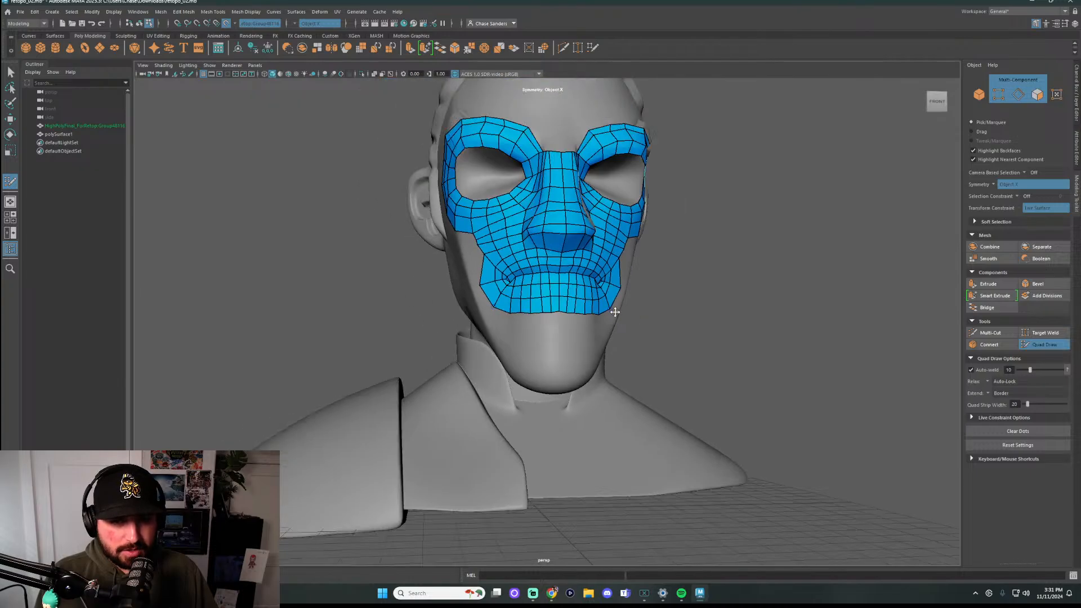
Fill the gap between the brows above the nose bridge with quads and relax the border across it
alt+drag(615, 311, 678, 134)
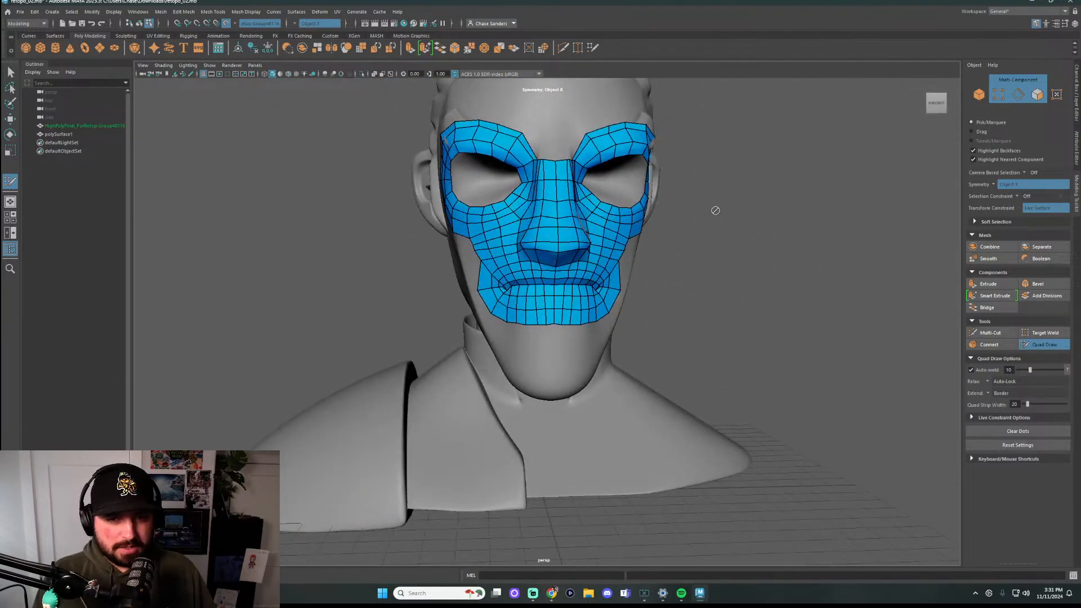
alt+drag(715, 210, 743, 212)
scroll(600, 267, up, 4)
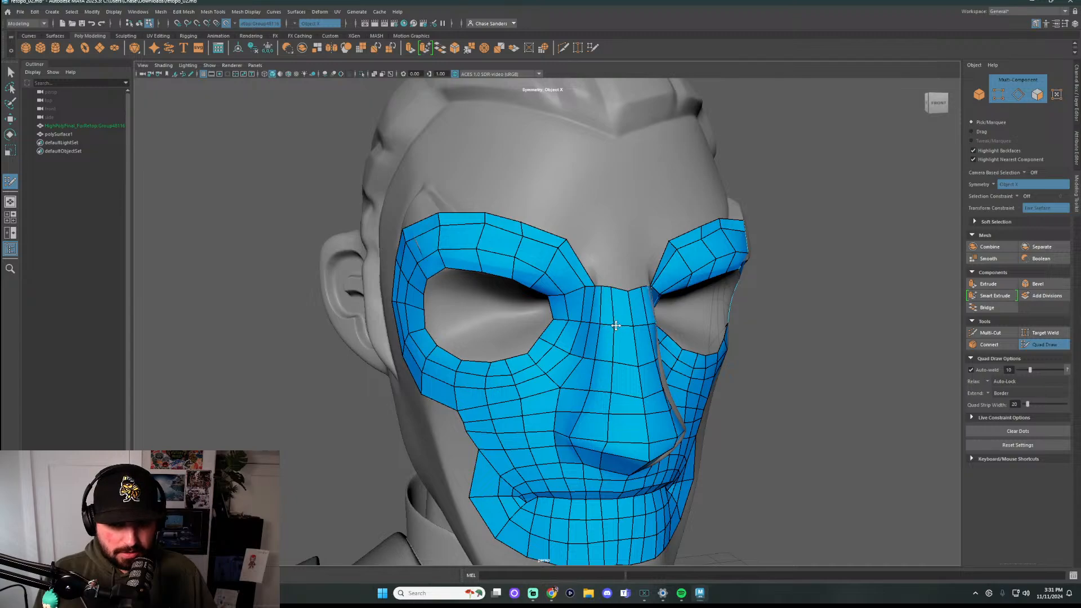
shift+click(591, 255)
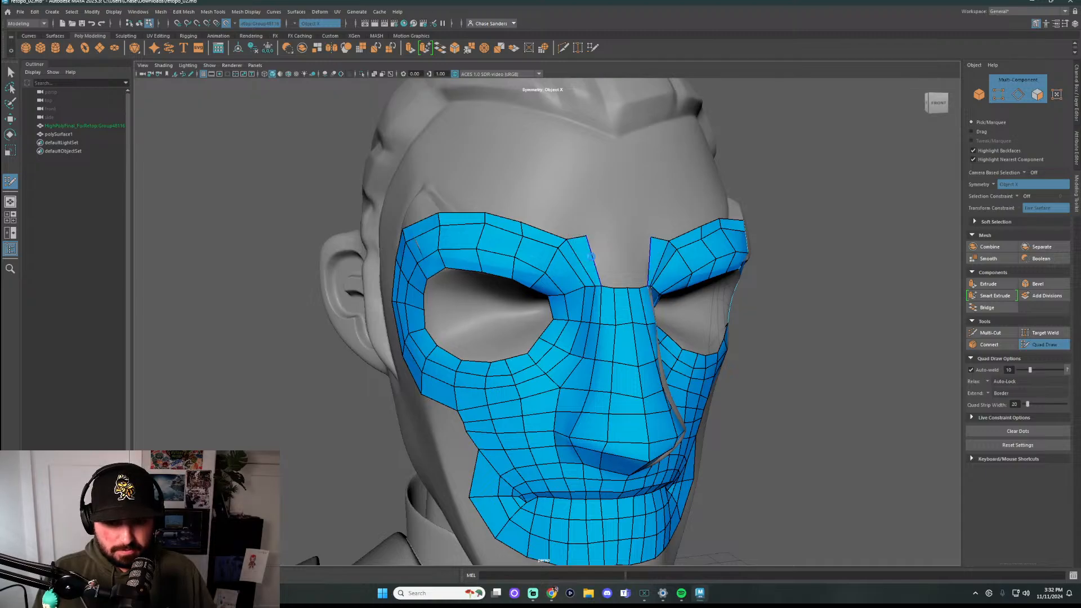
shift+click(625, 245)
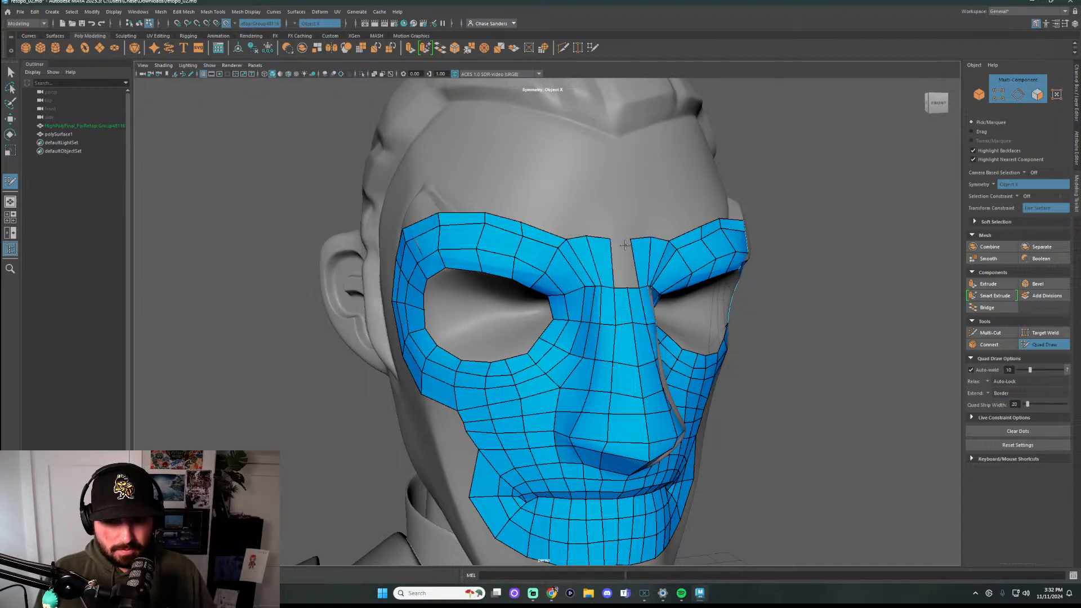
shift+click(621, 242)
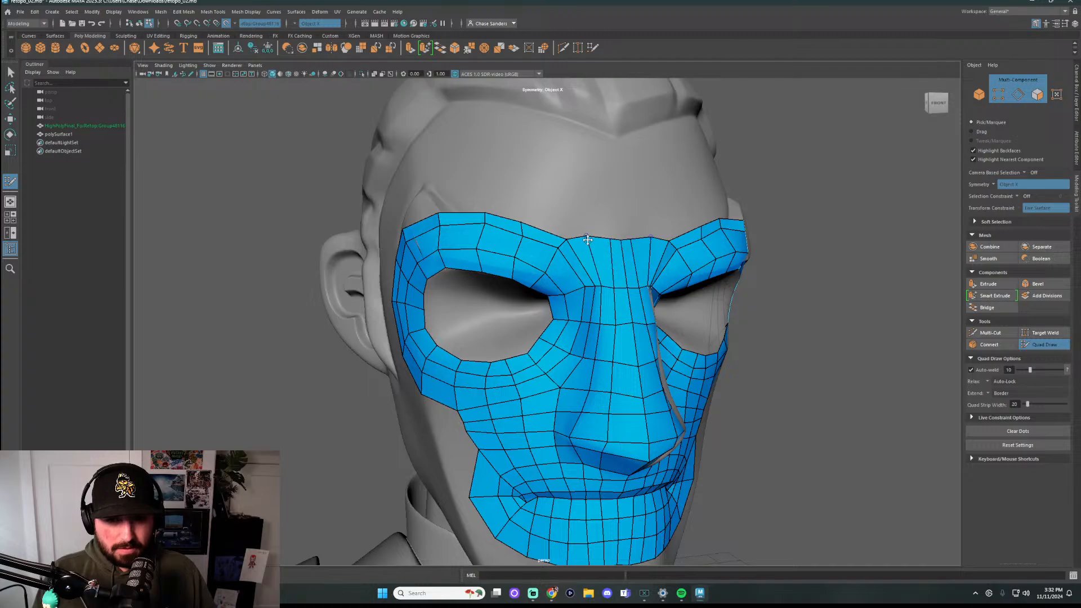
shift+drag(587, 240, 594, 259)
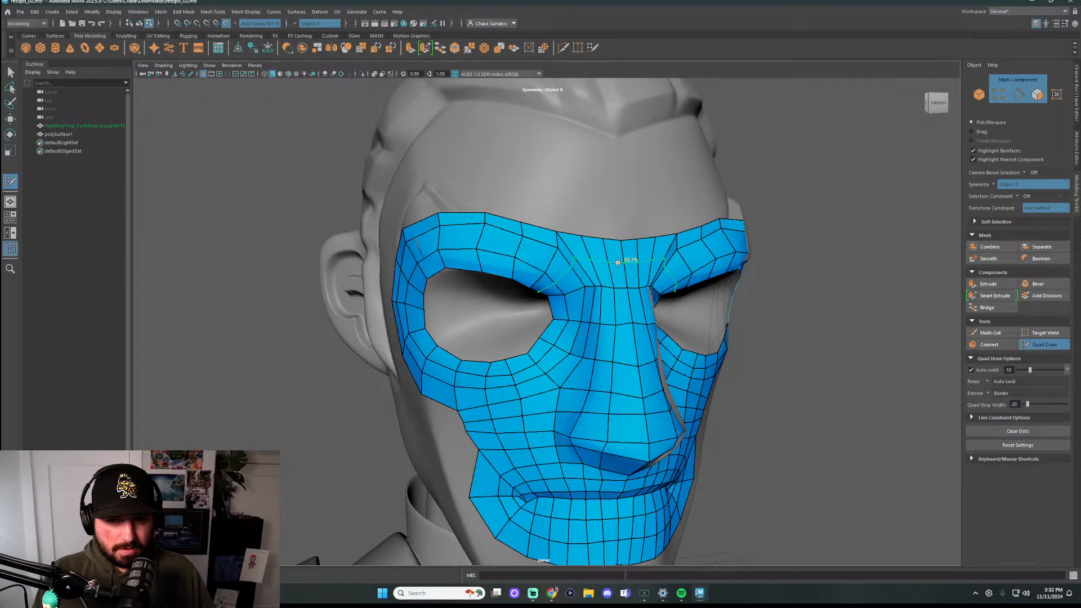
Examine the edge flow around the brows, eyes, nose, cheeks and mouth from the front and both sides
alt+drag(804, 321, 782, 303)
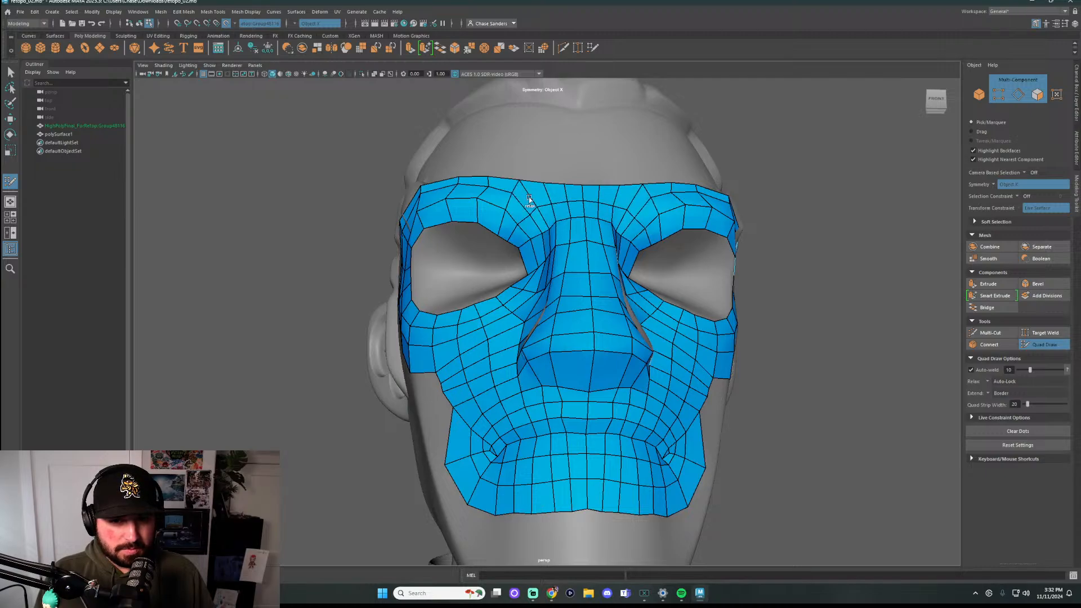
alt+drag(814, 203, 610, 241)
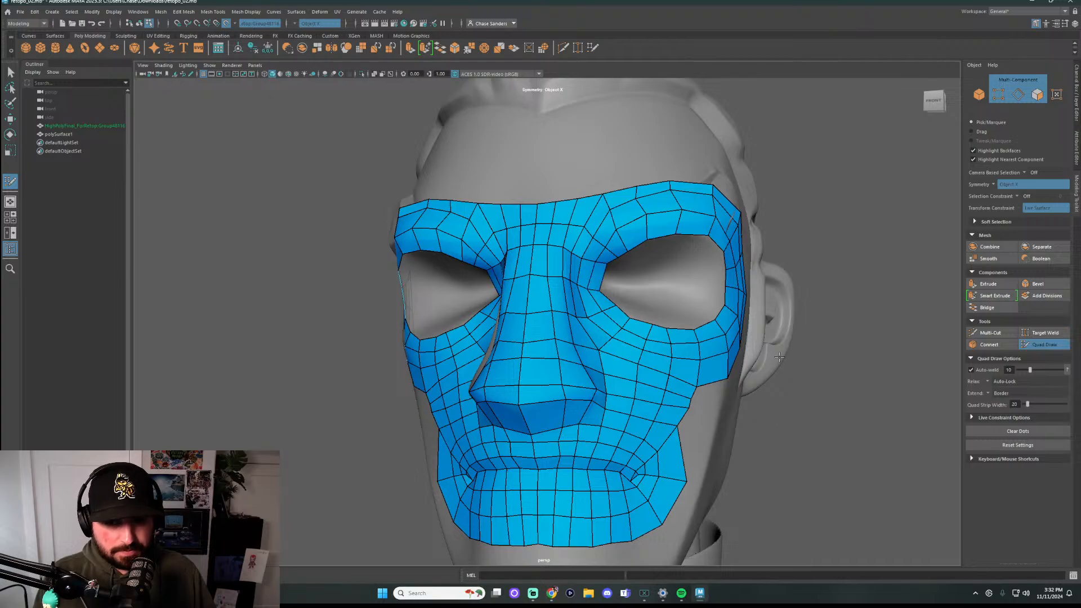
alt+drag(592, 282, 704, 397)
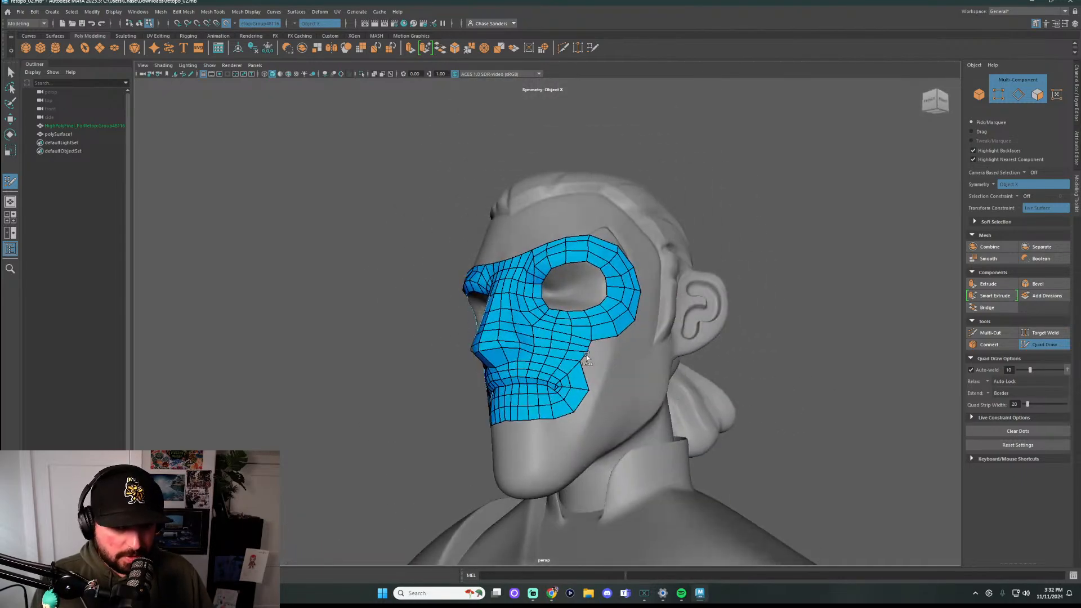
scroll(621, 361, up, 5)
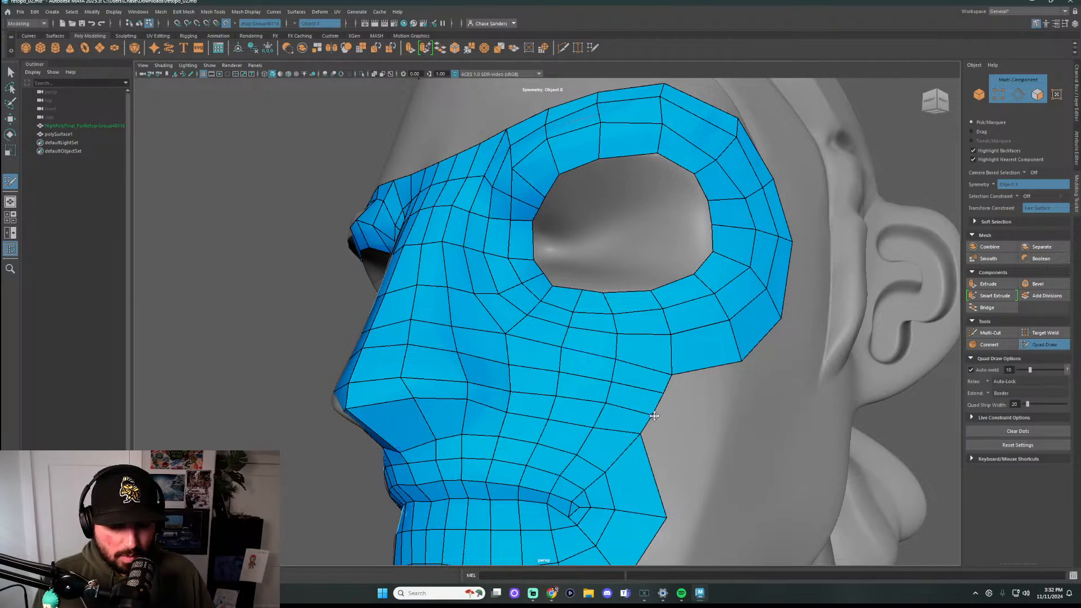
scroll(618, 368, down, 5)
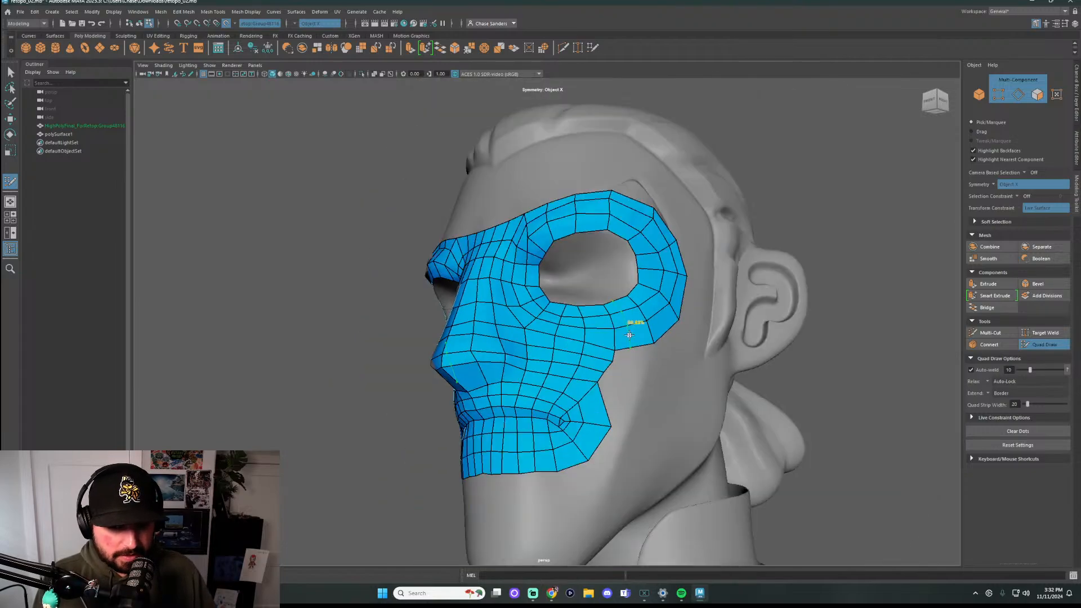
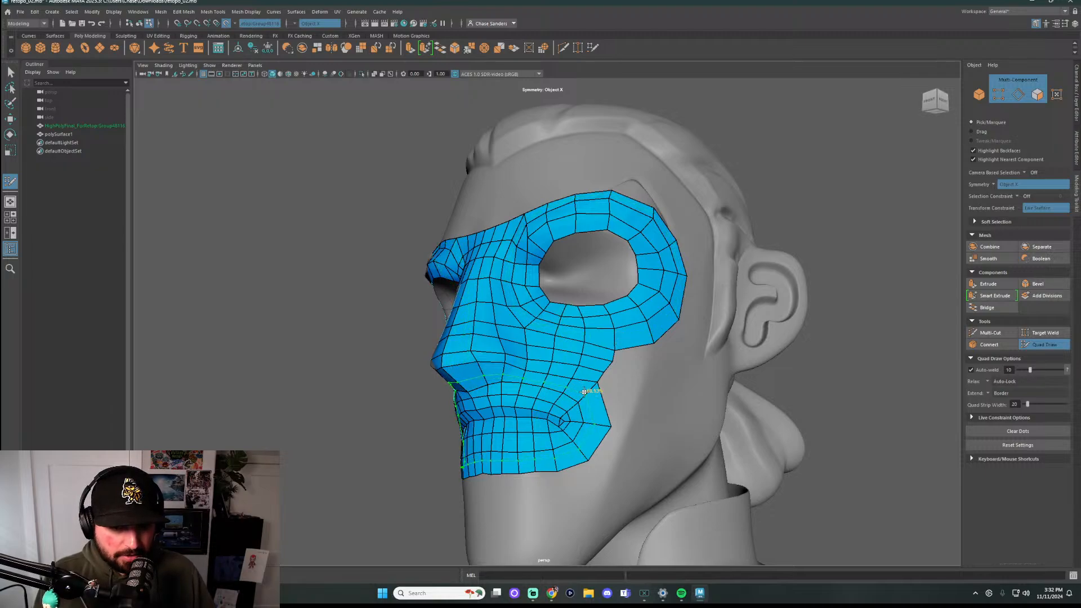
alt+drag(584, 392, 803, 434)
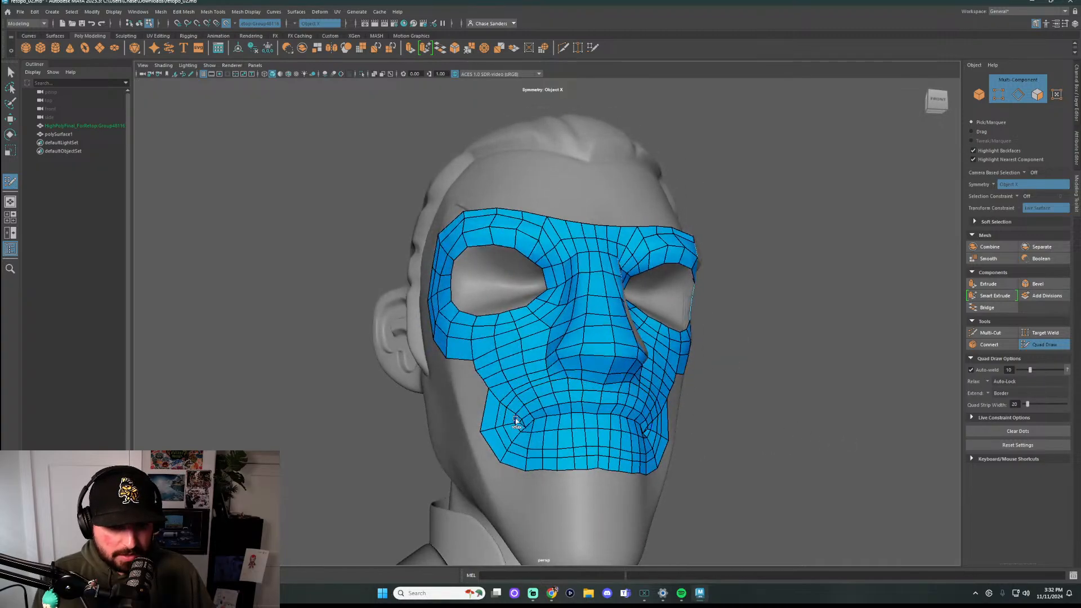
alt+drag(564, 463, 707, 451)
alt+drag(700, 405, 791, 299)
scroll(791, 299, up, 3)
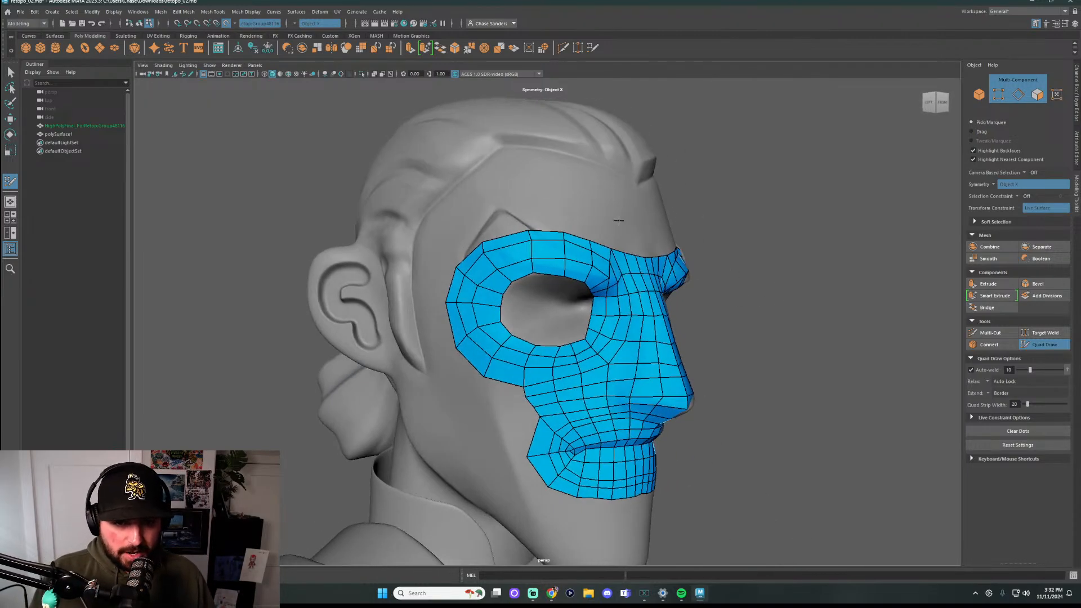
alt+drag(619, 220, 639, 278)
Add another row of quads around the outer mouth corner and beneath the lower lip to the chin's centre line
alt+drag(784, 427, 574, 334)
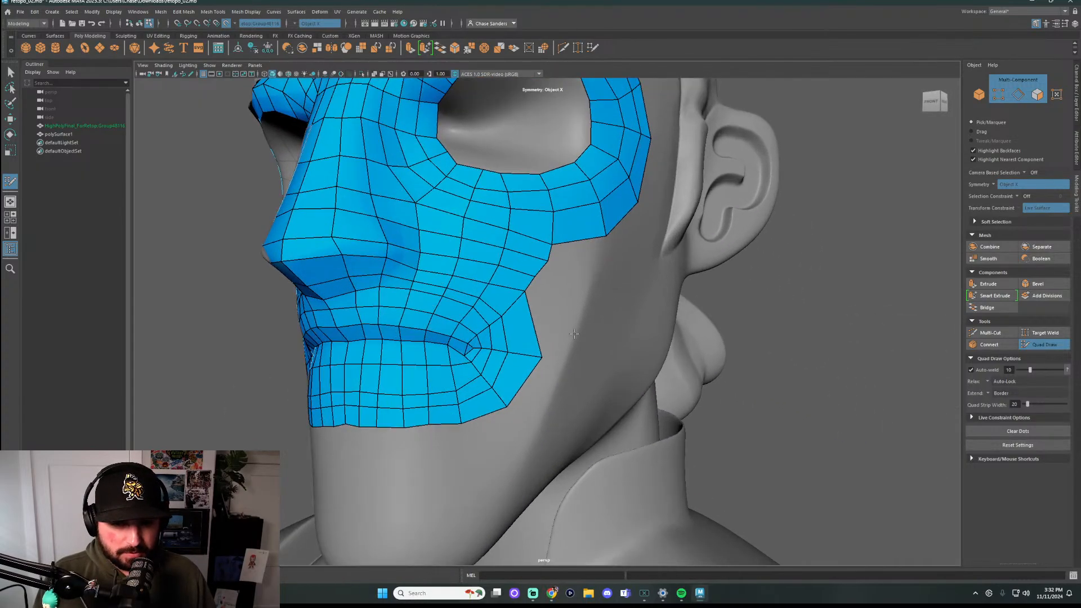
shift+click(555, 366)
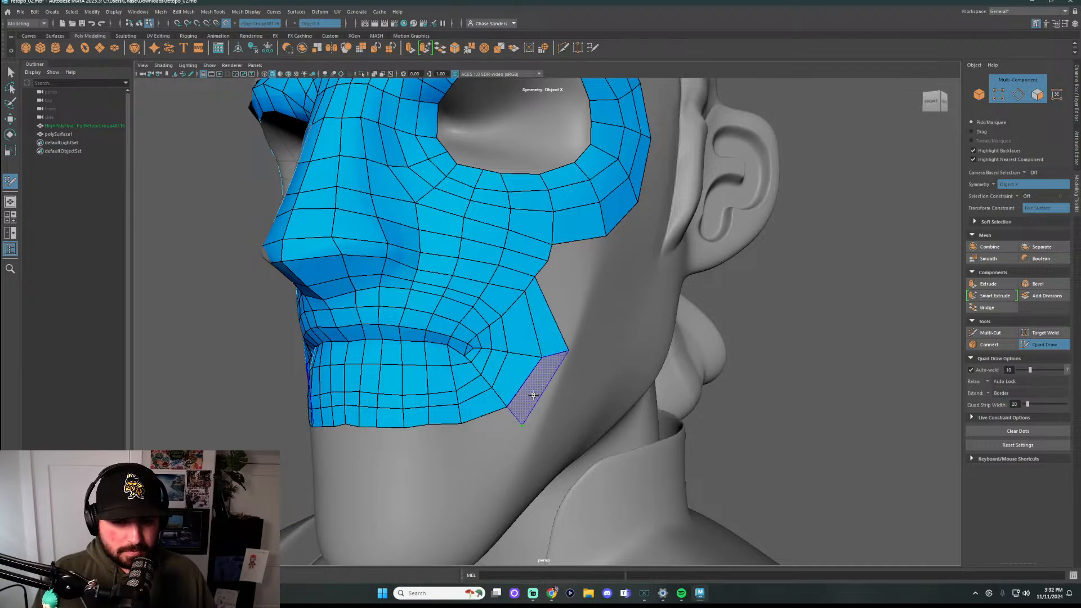
shift+click(522, 422)
alt+drag(522, 422, 533, 410)
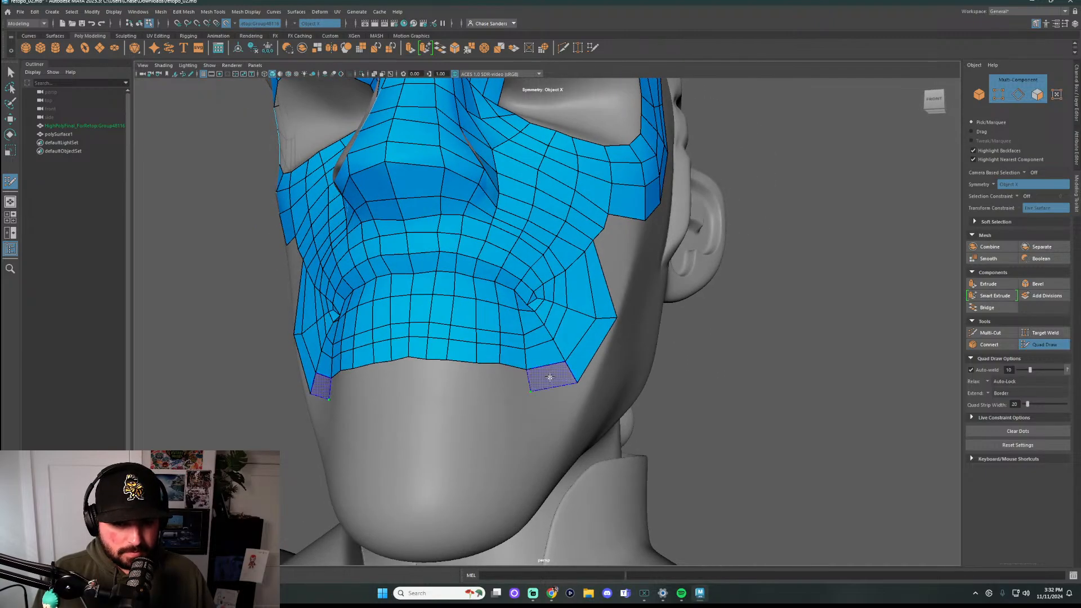
shift+click(529, 392)
shift+click(500, 391)
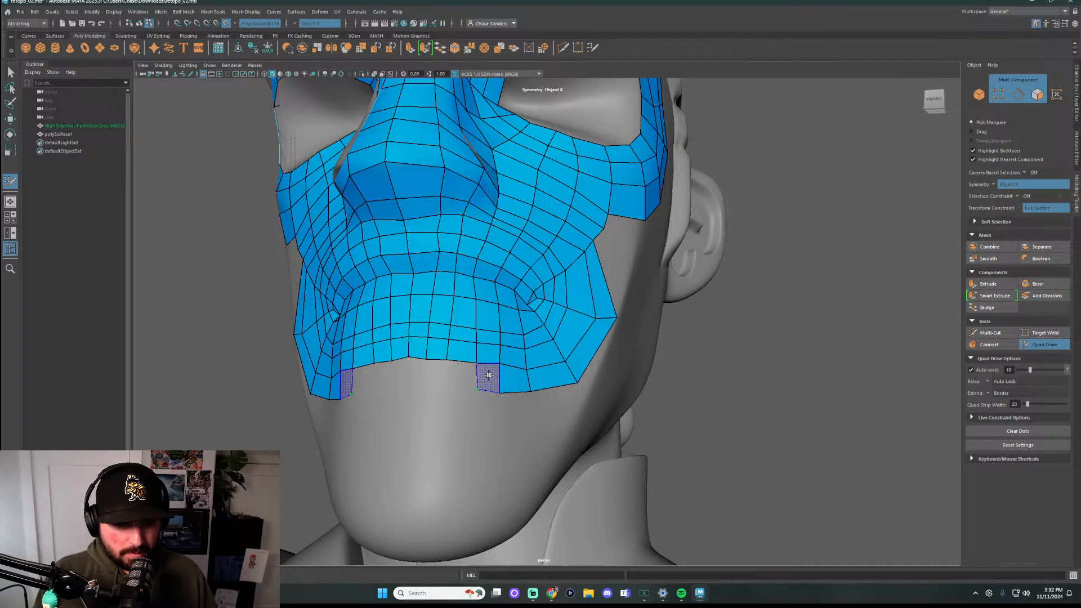
shift+click(473, 385)
shift+click(448, 383)
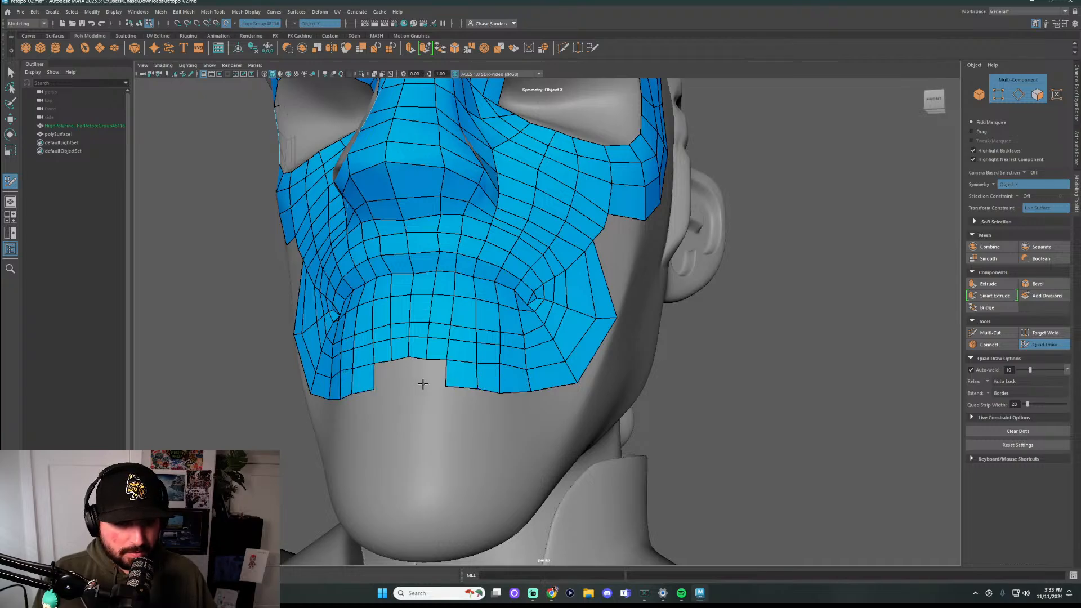
shift+click(416, 386)
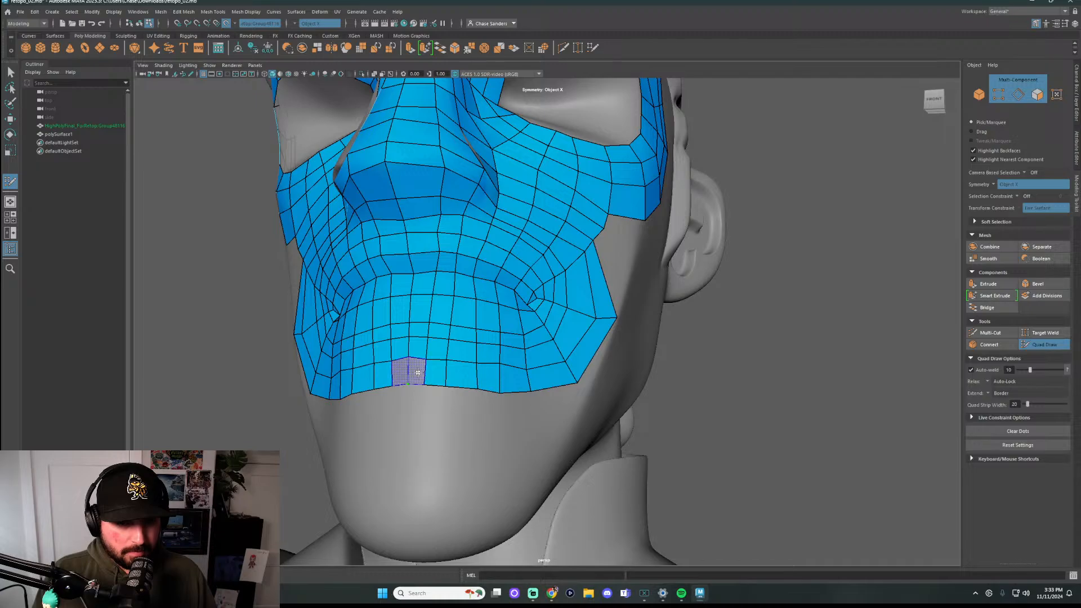
shift+click(408, 383)
Add a quad on the cheek beneath the outer part of the lower eye ring, beside the mouth loops
alt+drag(408, 384, 586, 342)
scroll(511, 294, up, 3)
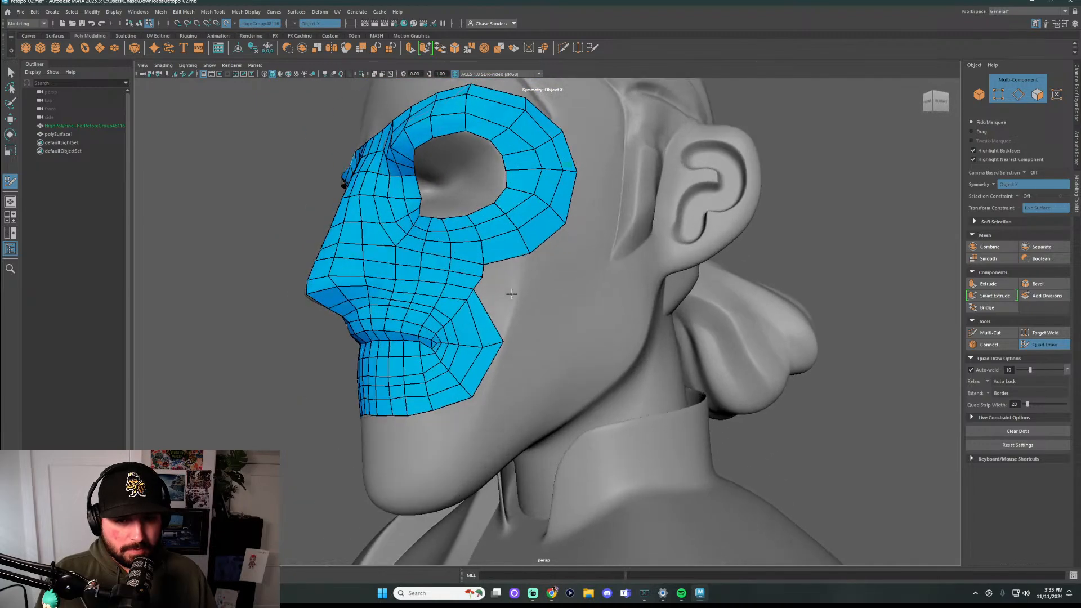
shift+click(544, 274)
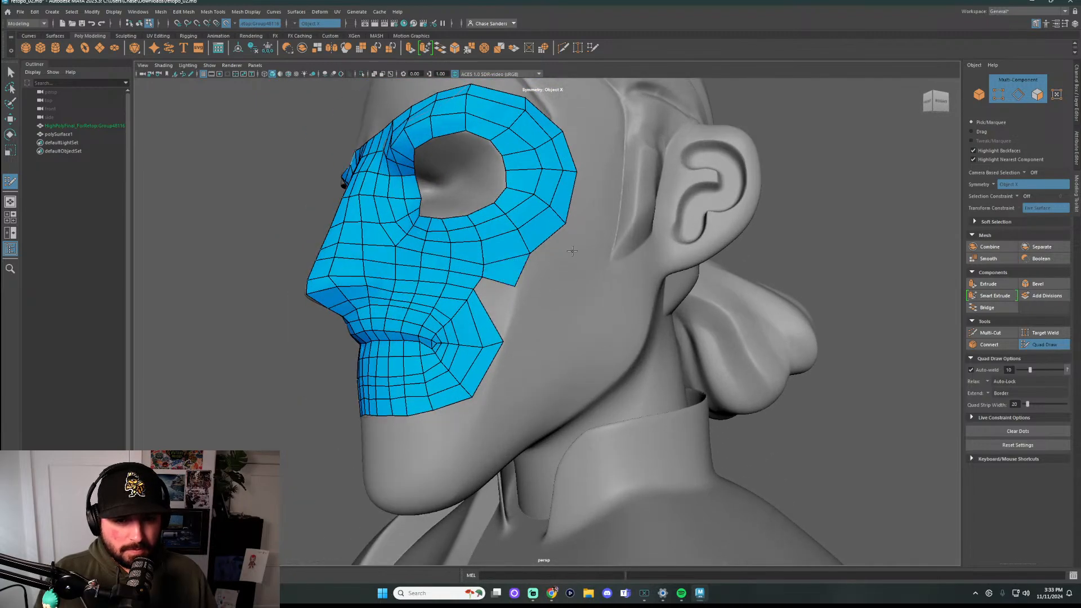
Try to extend the lower outer eye ring with additional rows of quads across the cheek toward the ear
drag(516, 286, 585, 229)
shift+click(559, 244)
click(580, 229)
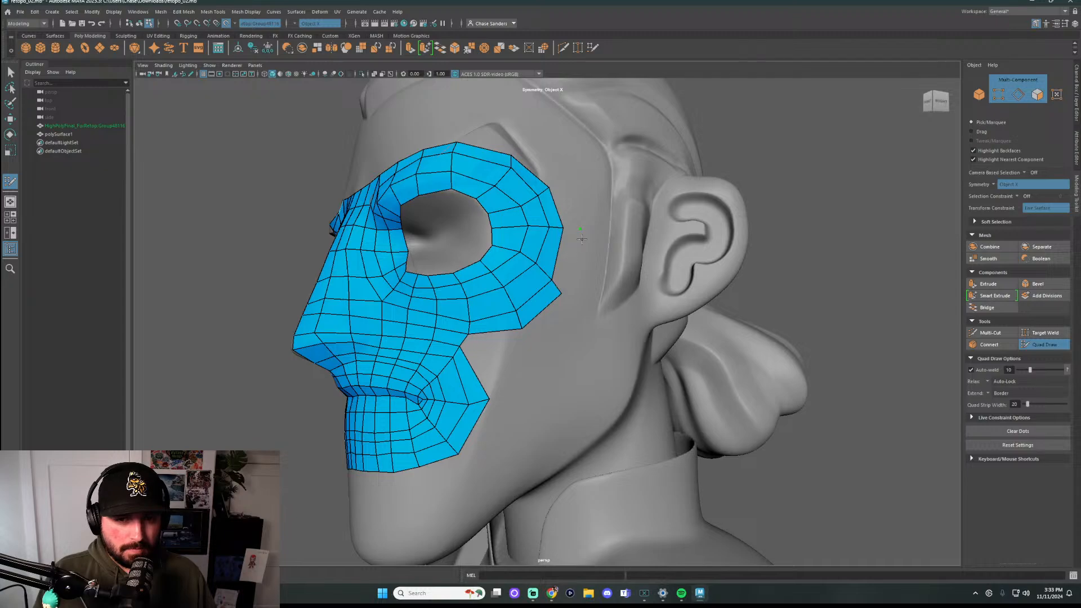
key(ctrl+z)
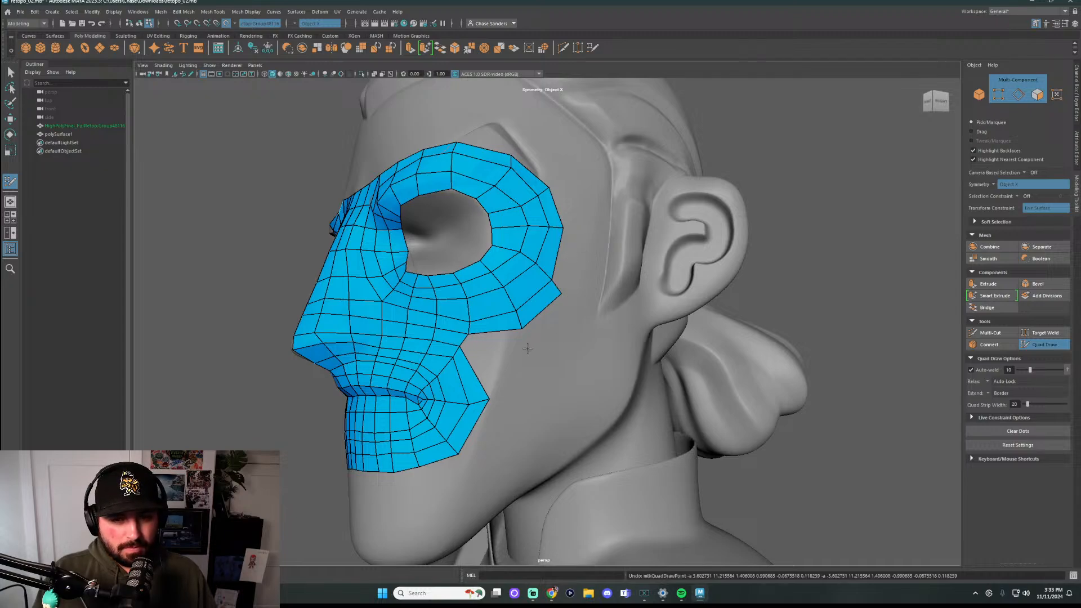
click(527, 349)
shift+click(549, 322)
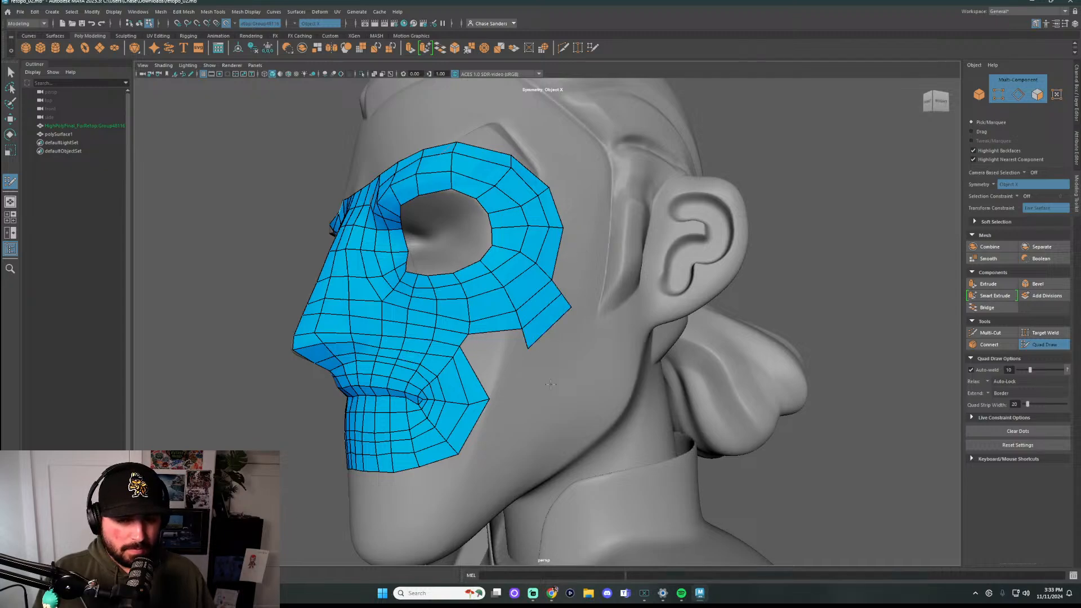
shift+click(562, 342)
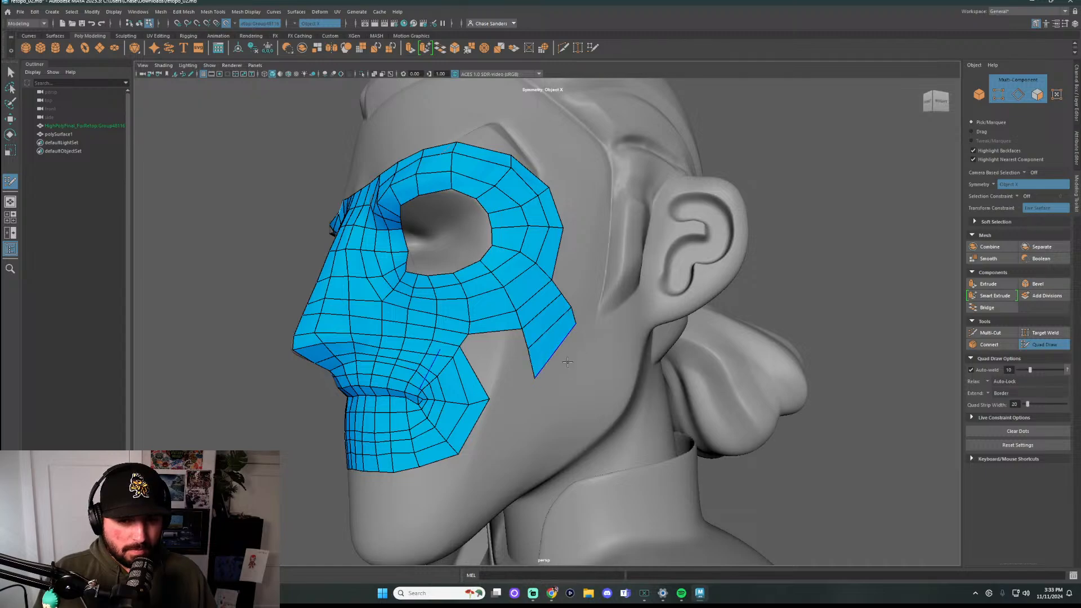
key(ctrl+z)
key(ctrl+z)
key(ctrl+z)
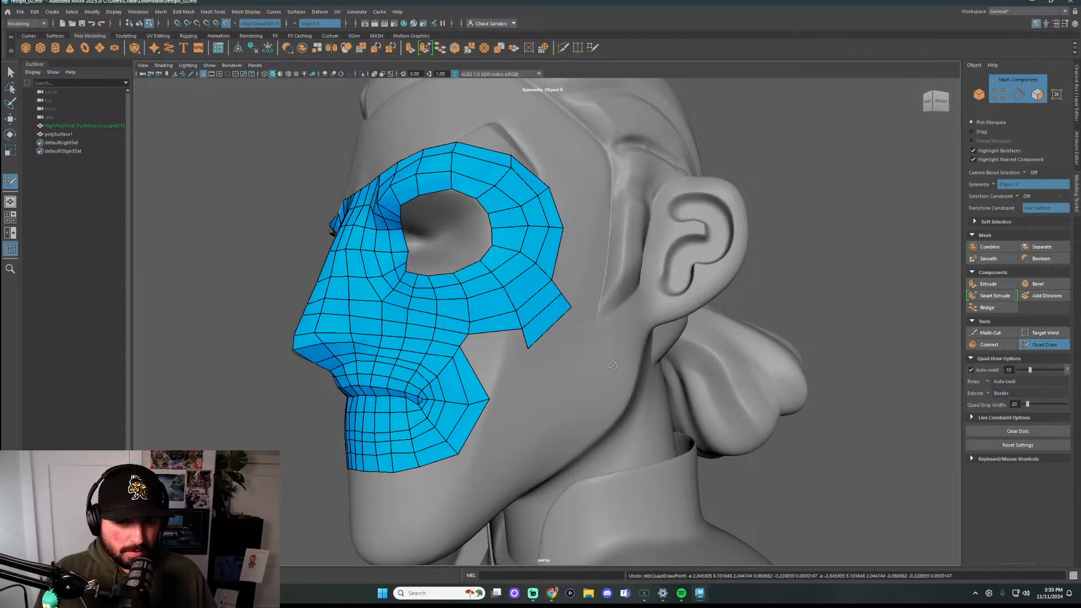
key(ctrl+z)
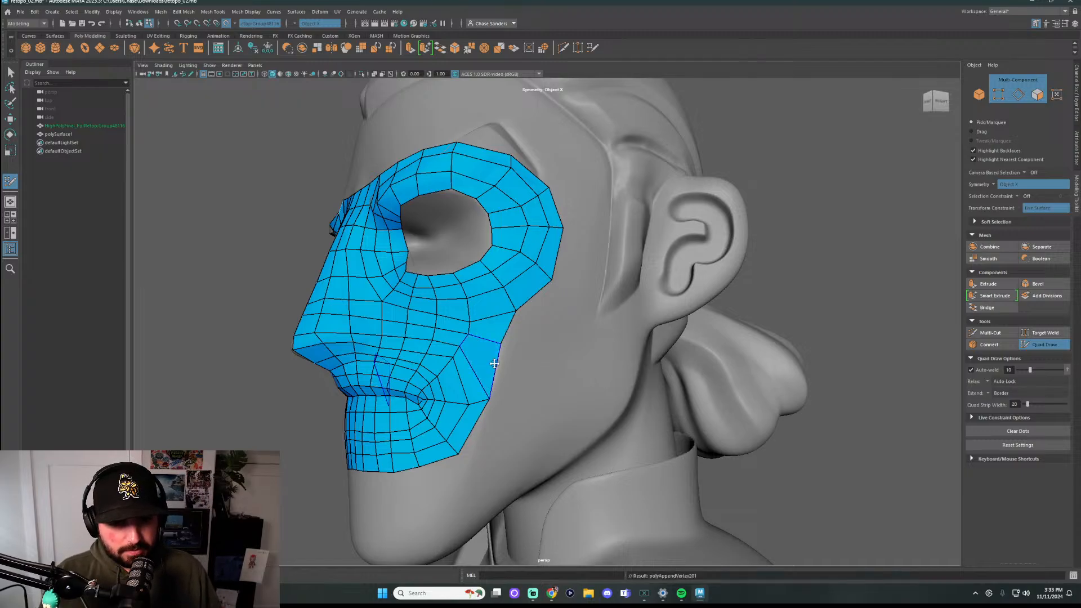
Add a row of quads along the lower border of the mouth loops, from the jaw side to the chin's centre line
alt+drag(496, 377, 488, 332)
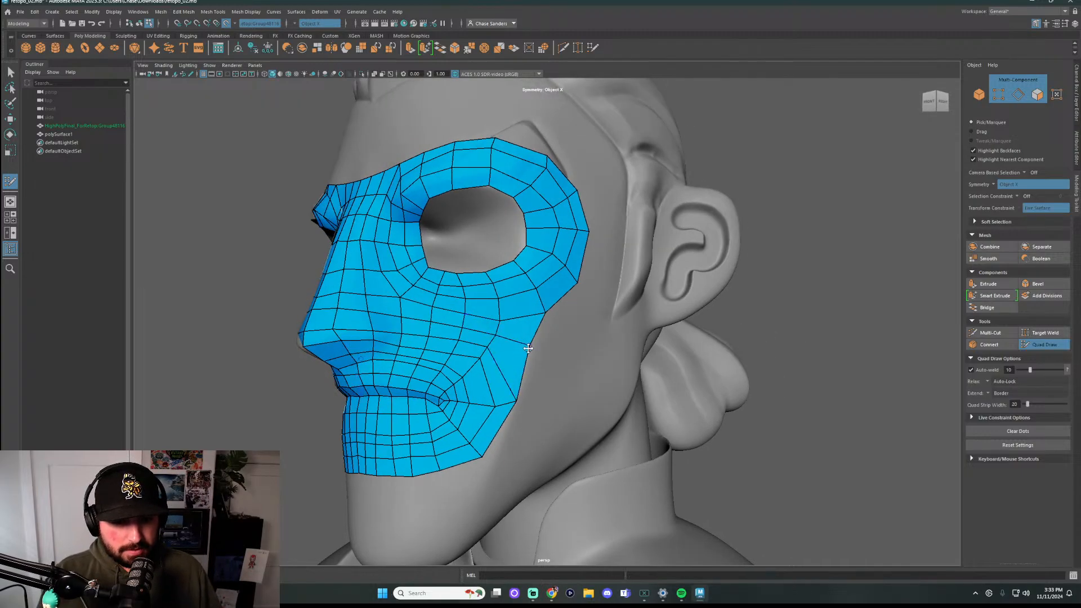
alt+drag(654, 380, 784, 394)
scroll(592, 439, up, 3)
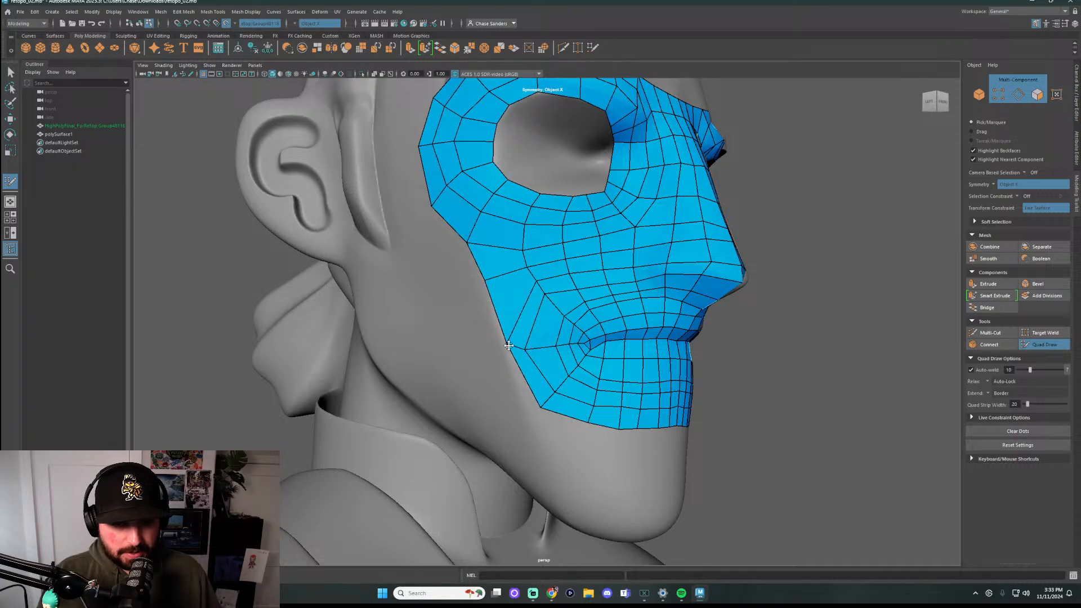
mouse_move(510, 344)
alt+mouse_down()
mouse_move(541, 332)
mouse_move(529, 312)
alt+mouse_up()
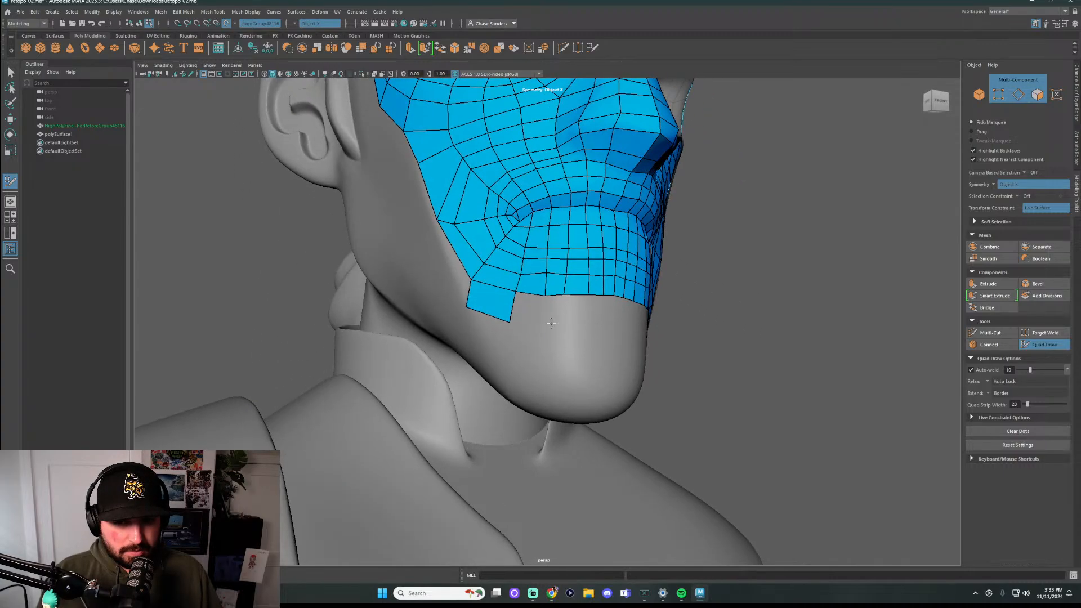
shift+click(525, 308)
shift+click(555, 308)
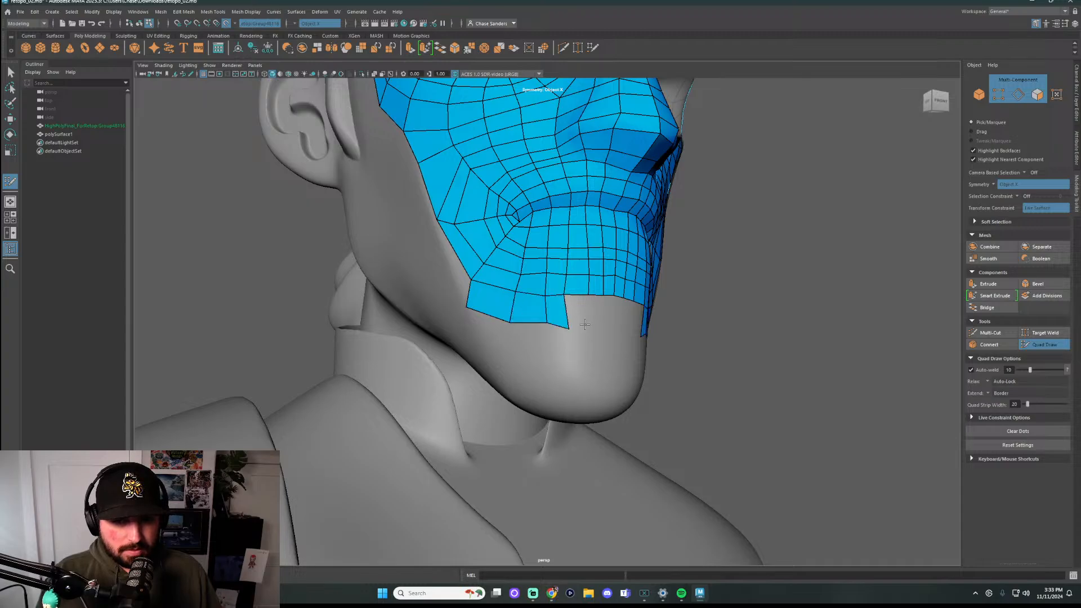
alt+drag(616, 335, 545, 345)
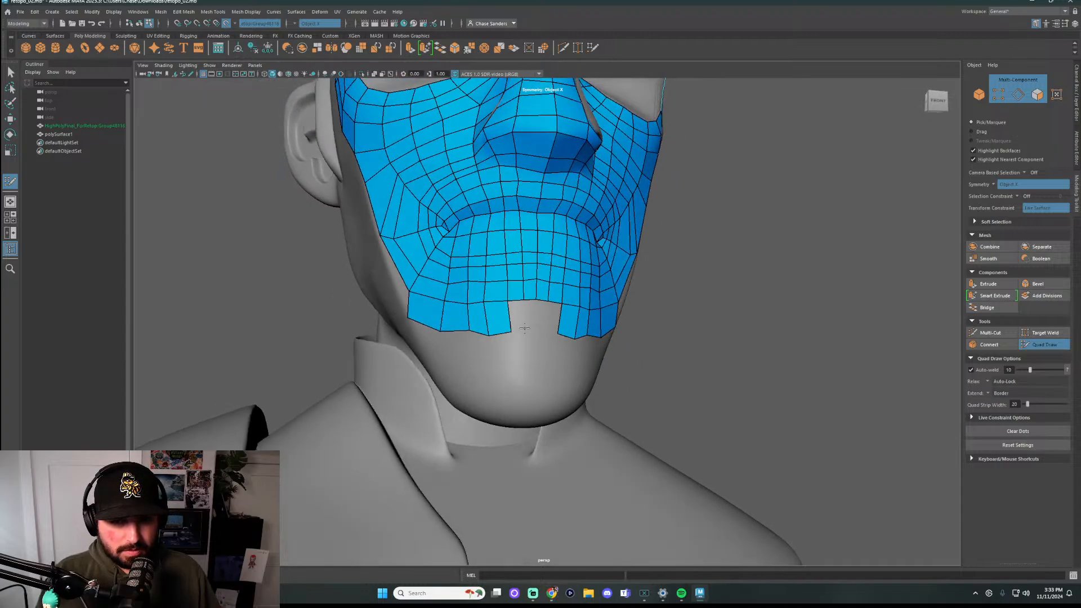
shift+click(516, 316)
shift+click(549, 316)
shift+click(535, 318)
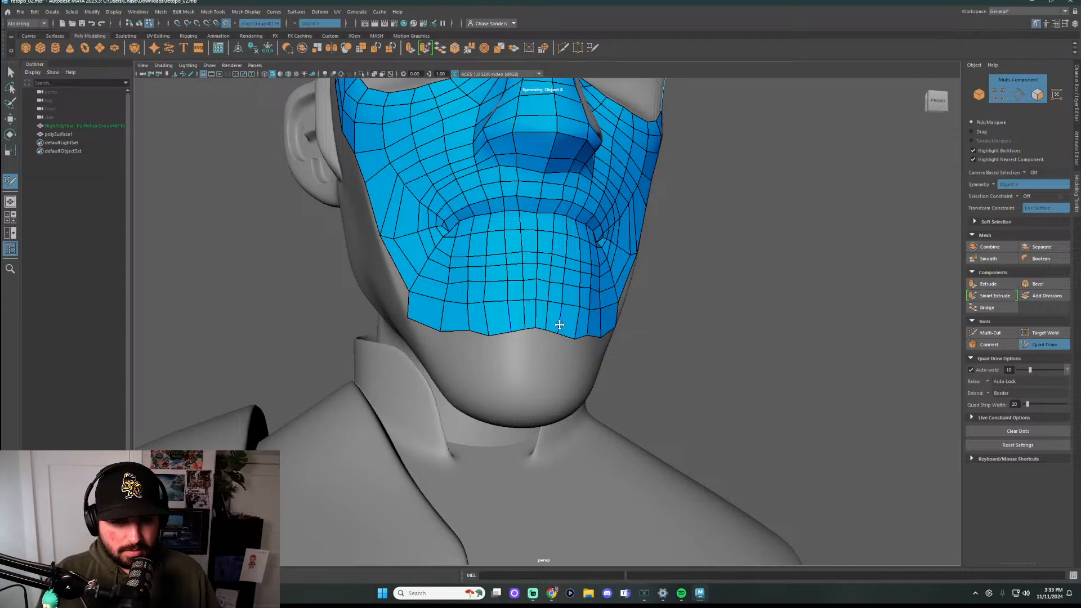
Relax the quads below the lower lip and move the border vertices at the chin and jaw corner to even out the new row
mouse_move(530, 282)
shift+mouse_down()
mouse_move(458, 278)
mouse_move(535, 280)
mouse_move(417, 295)
mouse_move(439, 285)
mouse_move(557, 309)
shift+mouse_up()
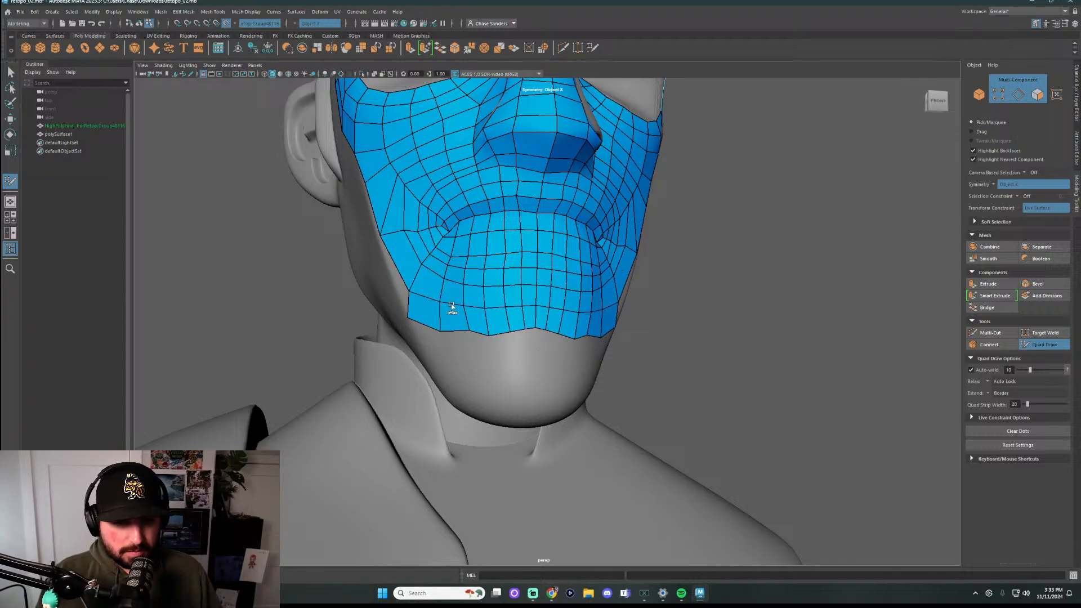
mouse_move(471, 333)
mouse_down()
mouse_move(459, 336)
mouse_move(485, 352)
mouse_move(535, 346)
mouse_move(529, 361)
mouse_move(493, 336)
mouse_move(443, 358)
mouse_move(360, 368)
mouse_up()
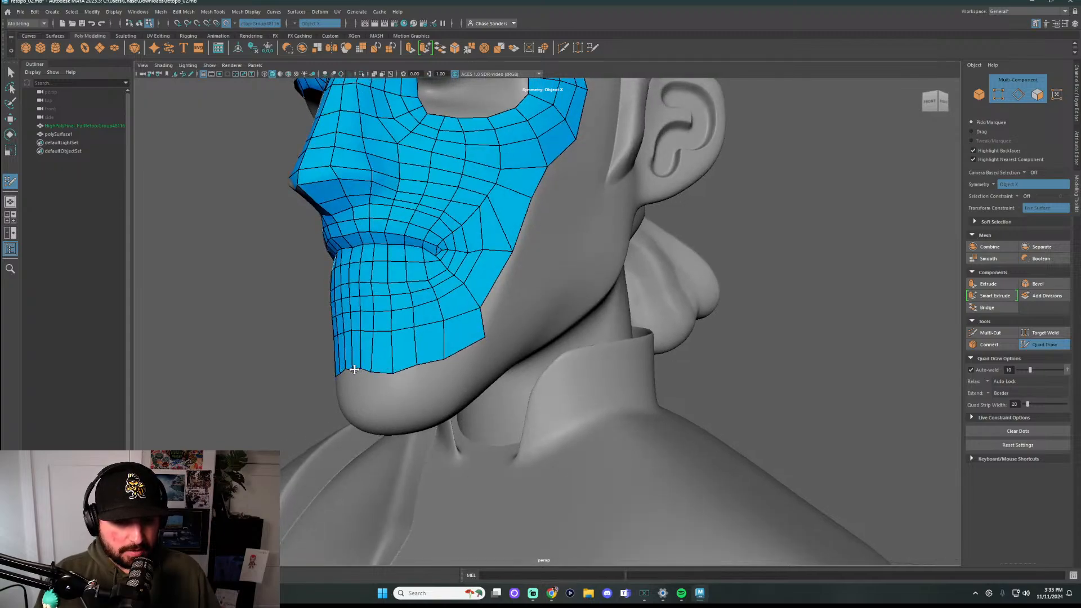
alt+drag(495, 361, 473, 350)
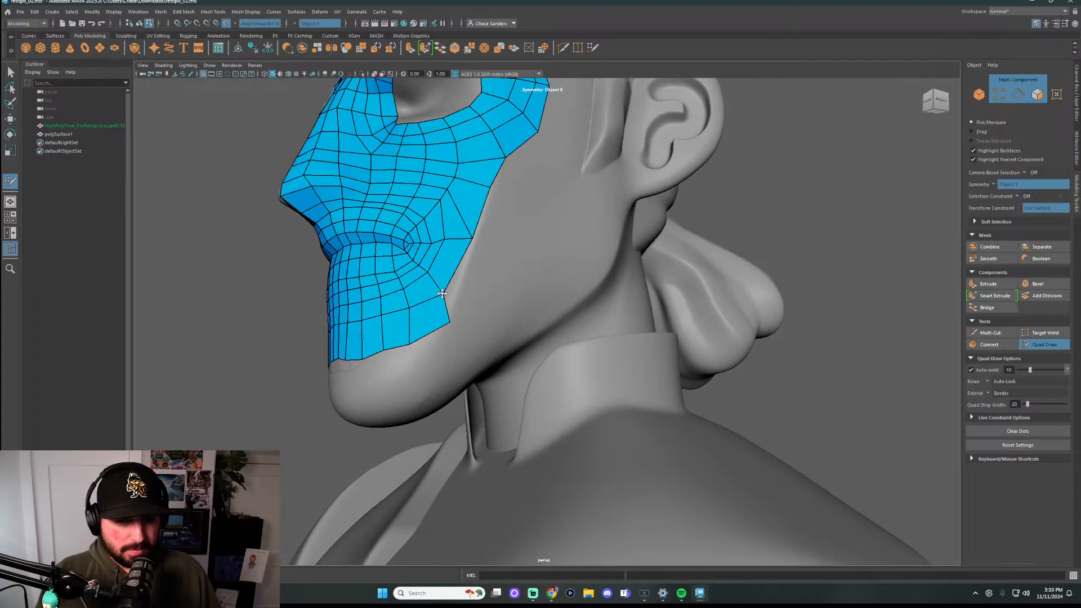
mouse_move(443, 293)
mouse_down()
mouse_move(458, 297)
mouse_move(452, 318)
mouse_move(451, 300)
mouse_up()
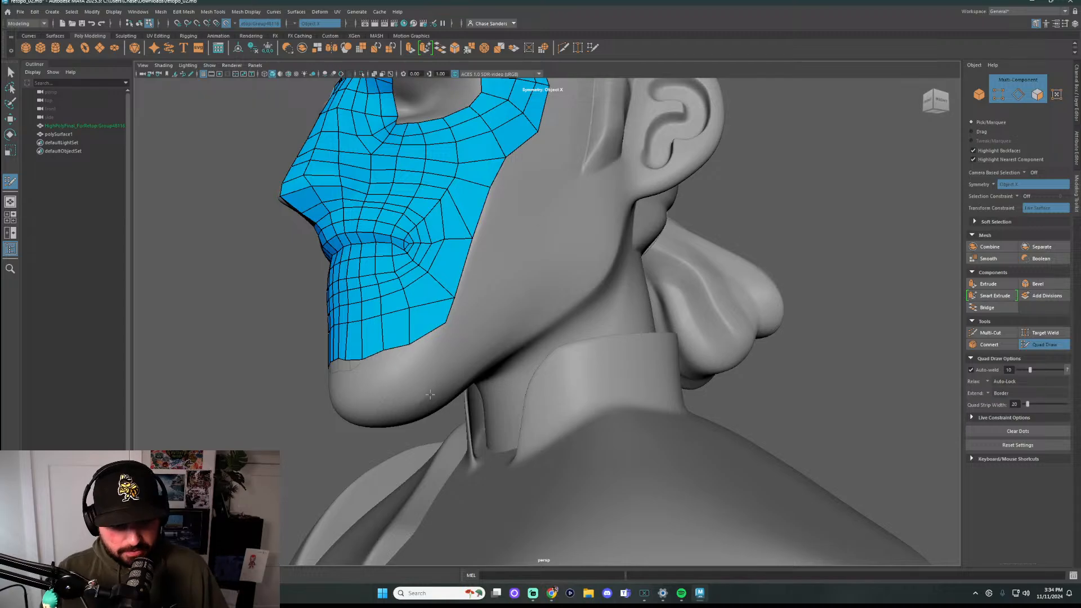
Replace the two jaw-corner faces below the mouth with quads that continue a new edge loop inserted through the mouth-corner rings
alt+drag(449, 304, 510, 315)
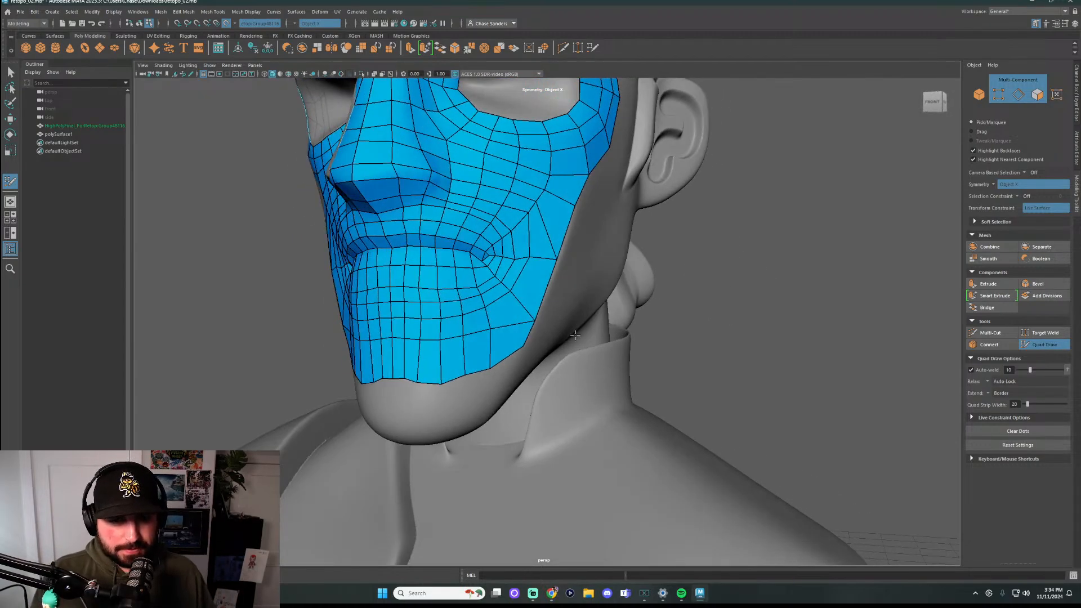
alt+middle_drag(575, 335, 583, 326)
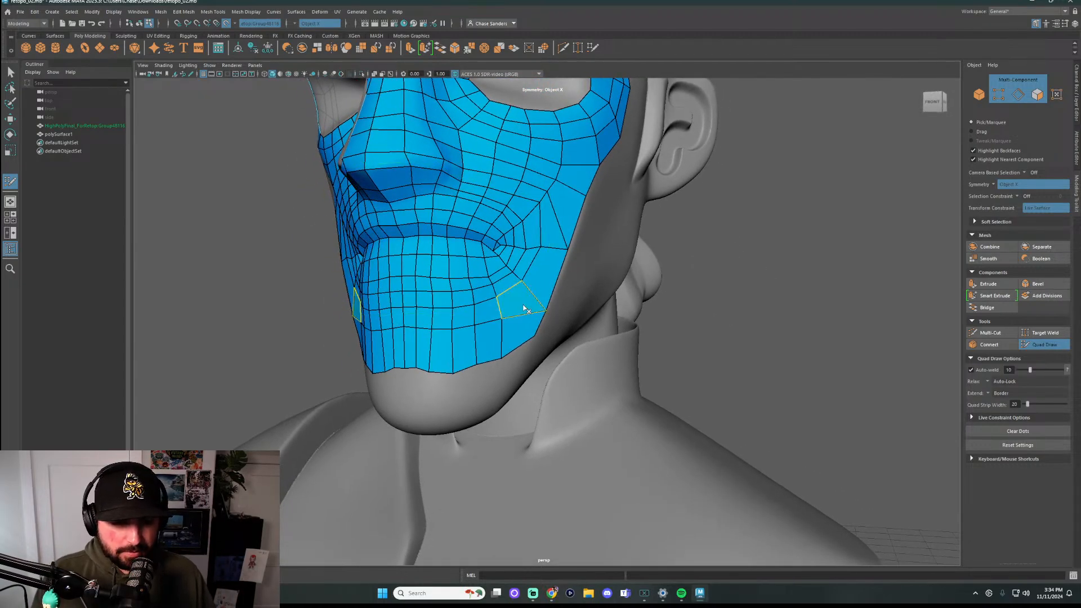
ctrl+shift+click(523, 303)
ctrl+shift+click(551, 311)
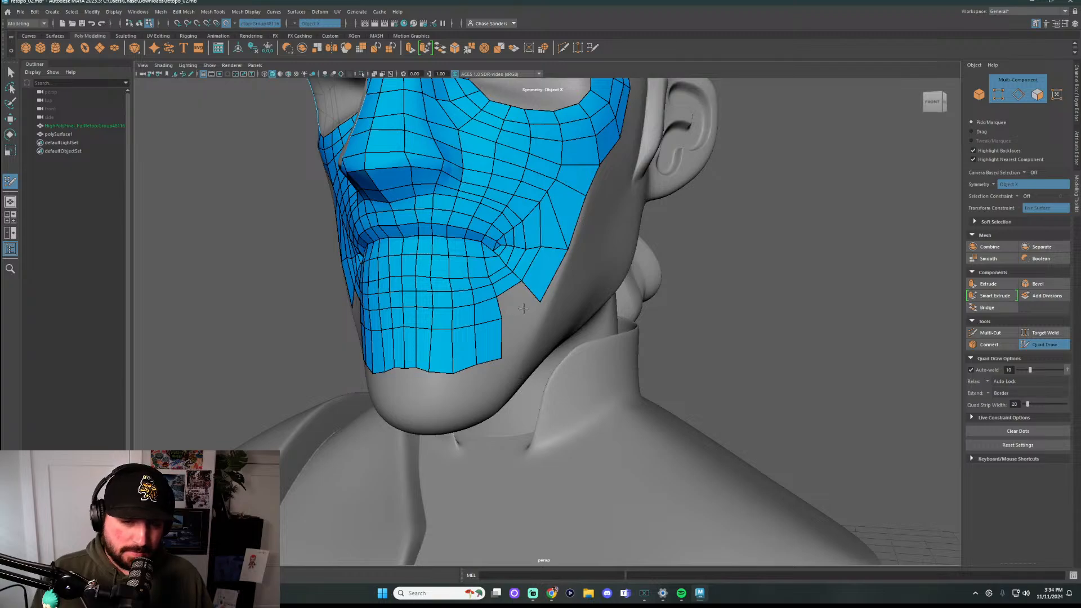
drag(503, 360, 524, 348)
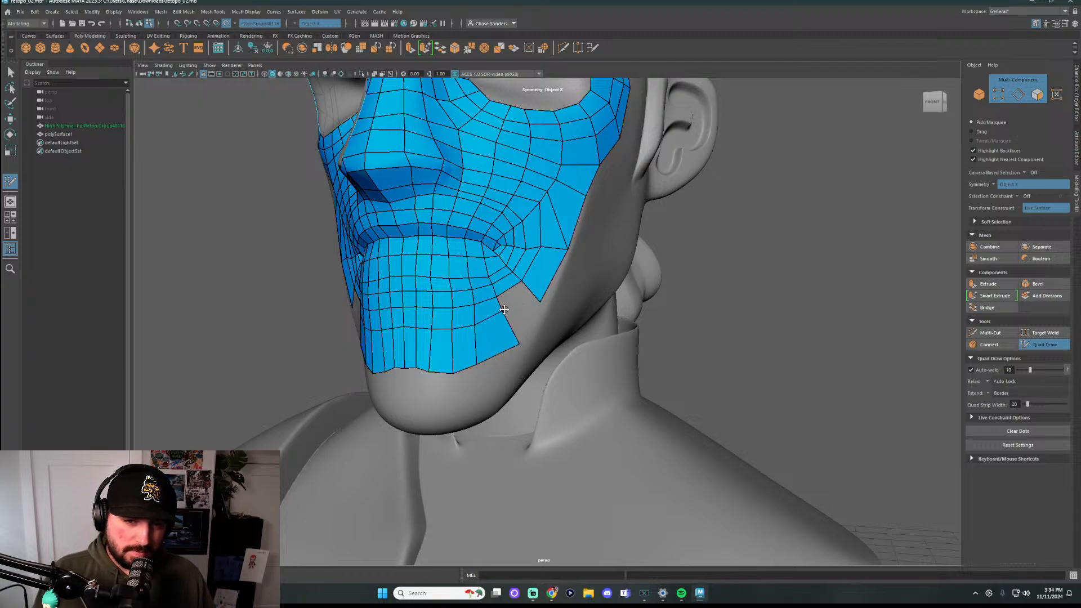
ctrl+click(554, 243)
shift+click(523, 312)
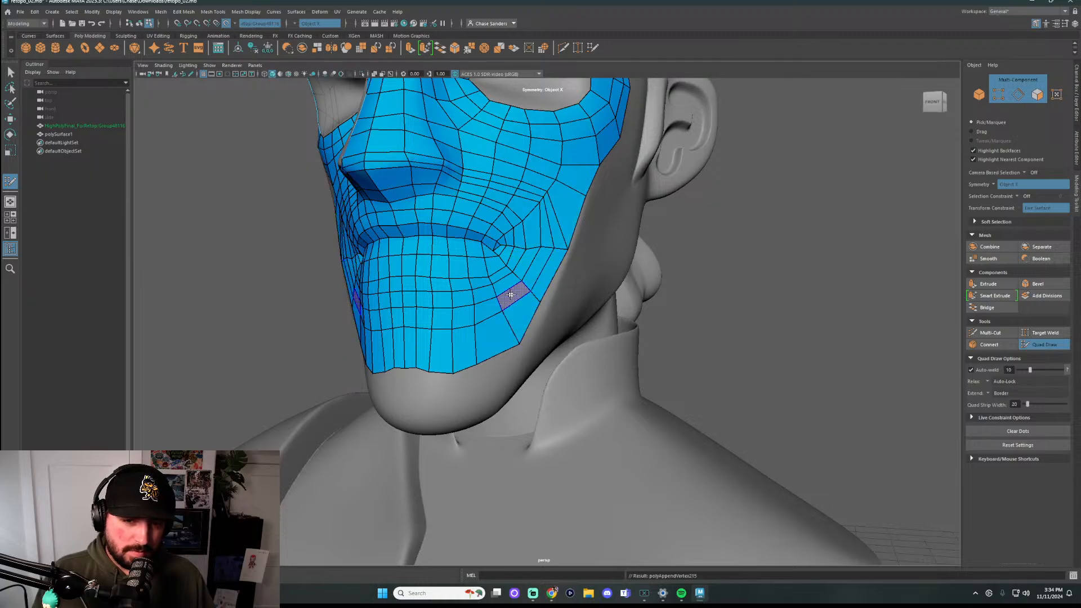
Try to relax the cheek quads beside the nose from the front view
alt+drag(541, 328, 518, 285)
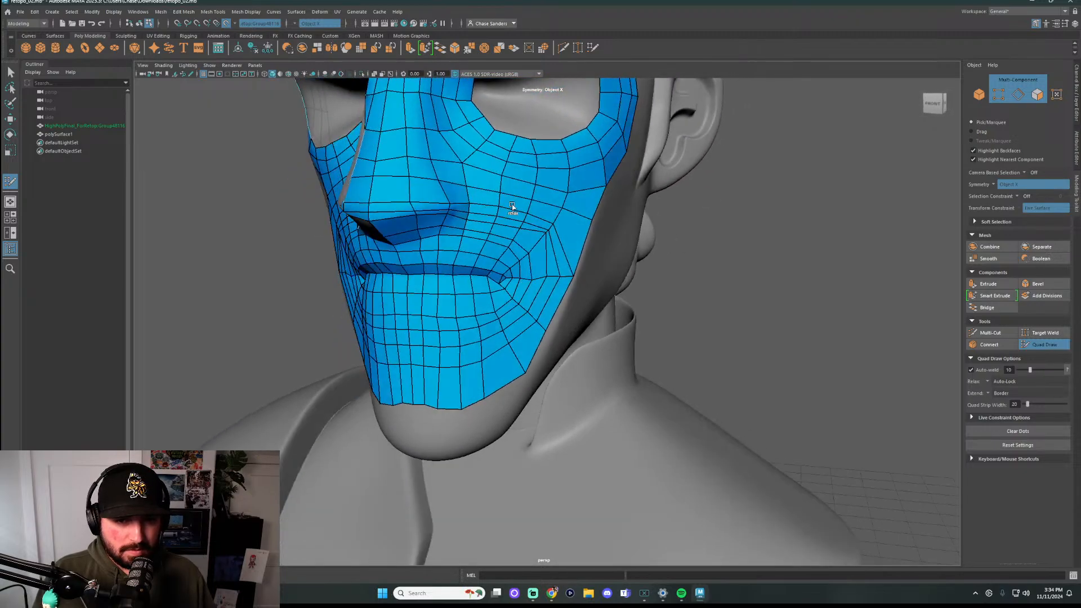
mouse_move(512, 206)
shift+mouse_down()
mouse_move(406, 205)
mouse_move(389, 194)
shift+mouse_up()
key(ctrl+z)
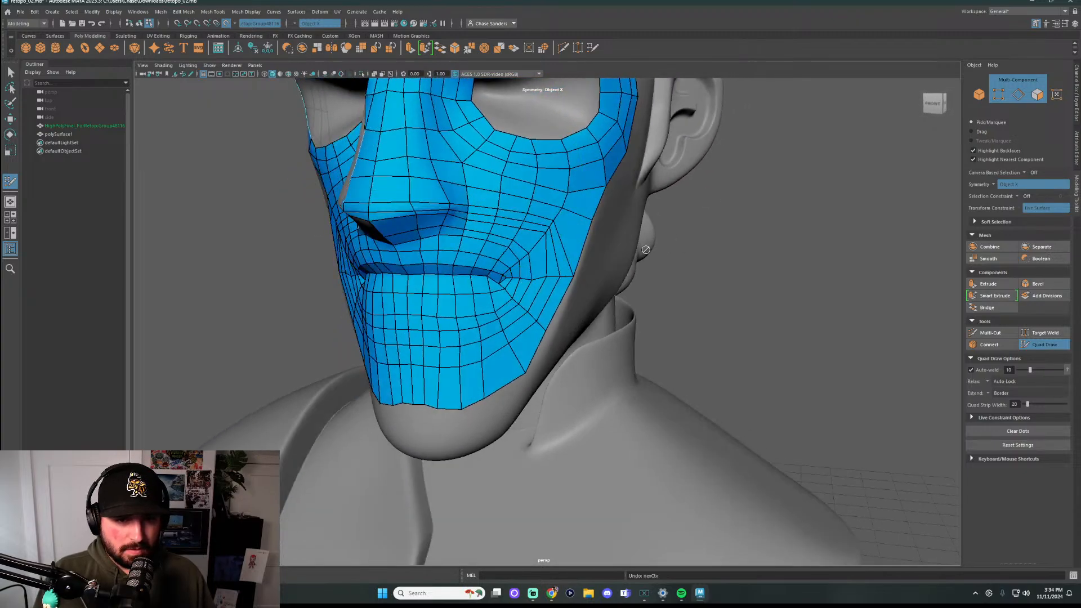
Relax the quads across the side of the nose, the cheek and the area around the mouth corner
alt+drag(660, 266, 539, 256)
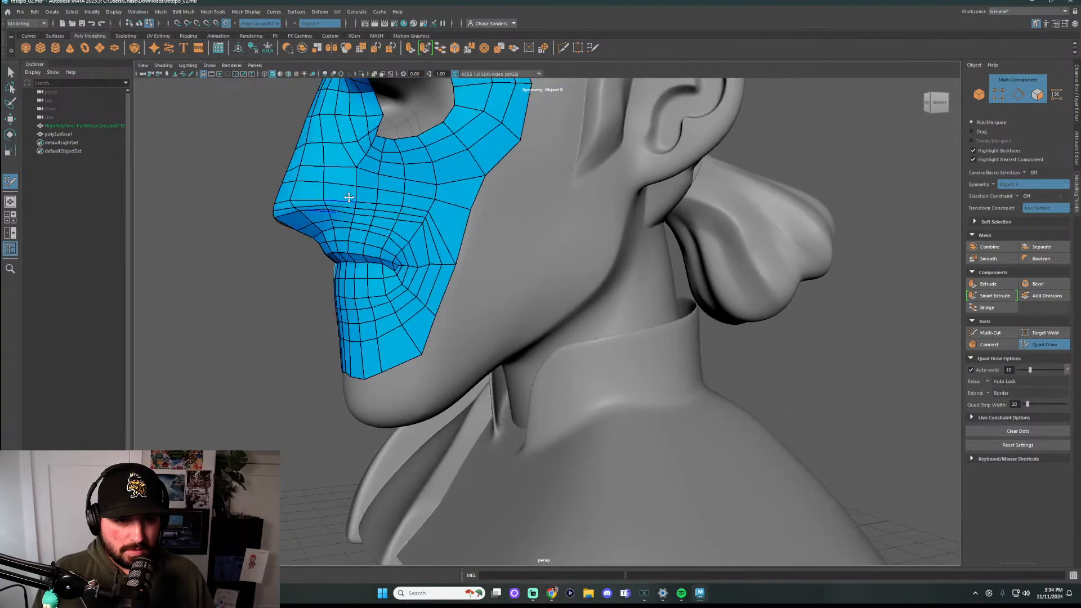
mouse_move(327, 197)
shift+mouse_down()
mouse_move(393, 200)
mouse_move(365, 200)
mouse_move(430, 237)
mouse_move(430, 213)
mouse_move(438, 215)
mouse_move(417, 235)
mouse_move(440, 217)
mouse_move(519, 233)
mouse_move(473, 222)
mouse_move(483, 248)
mouse_move(467, 253)
shift+mouse_up()
scroll(451, 221, down, 5)
scroll(519, 233, up, 5)
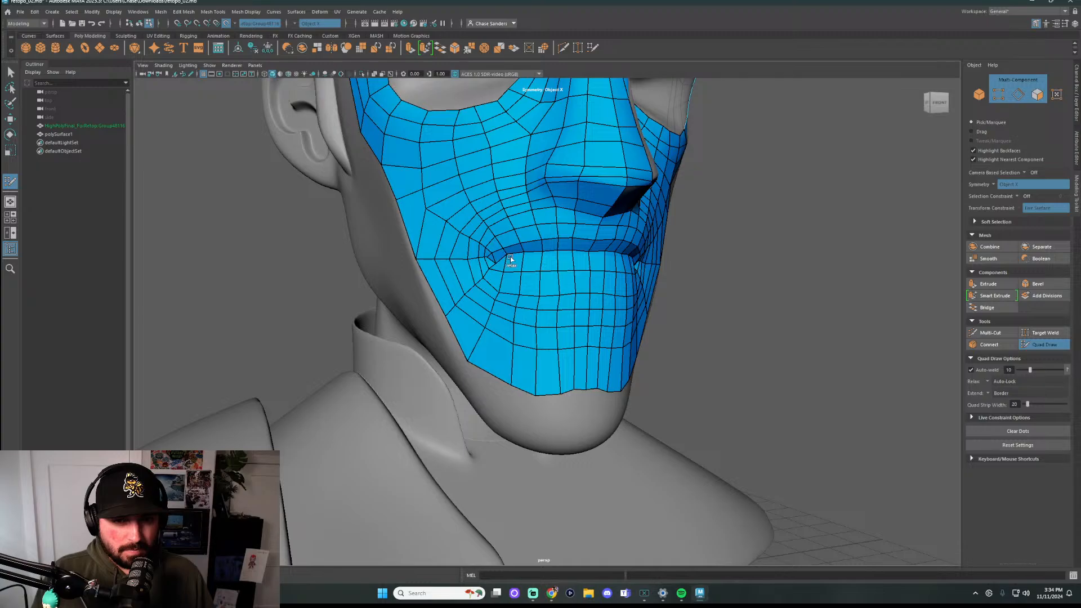
Insert an edge loop along the lower lip and relax the surrounding lip vertices
ctrl+click(566, 259)
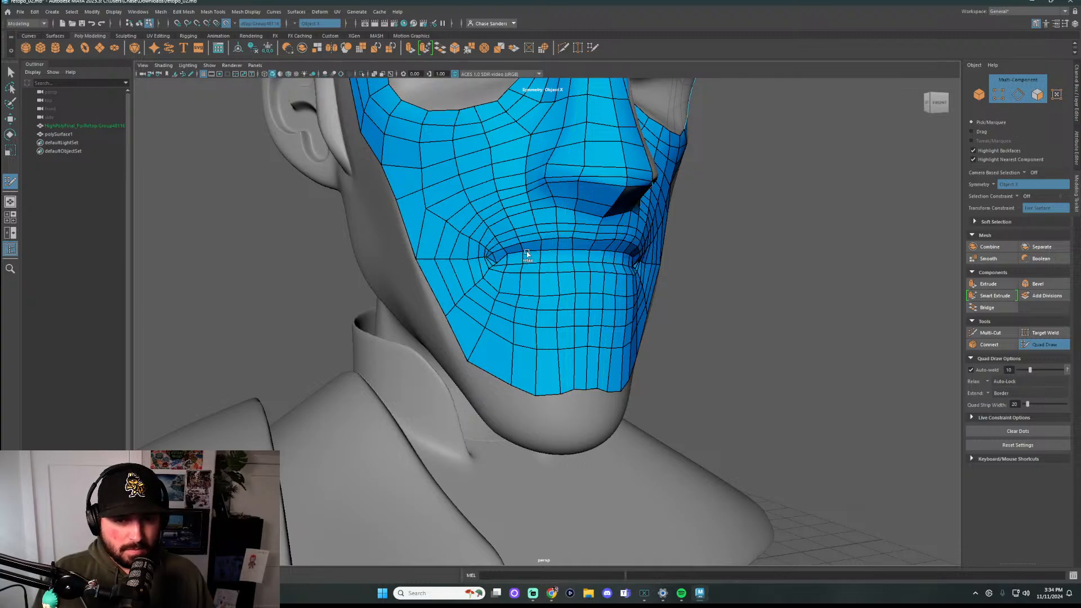
mouse_move(503, 256)
shift+mouse_down()
mouse_move(495, 246)
mouse_move(619, 245)
shift+mouse_up()
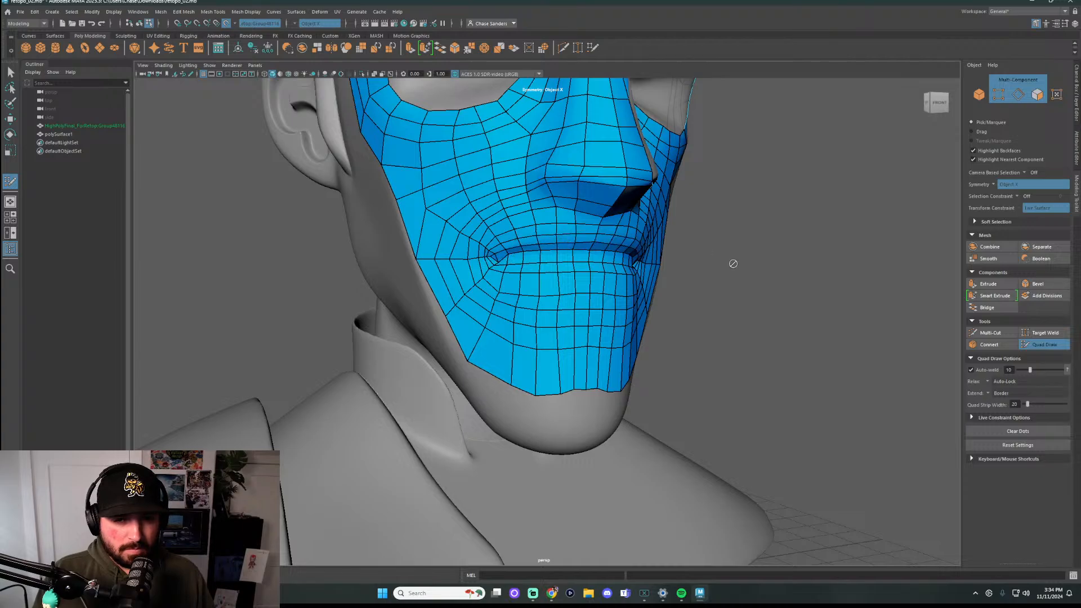
mouse_move(732, 261)
alt+mouse_down()
mouse_move(586, 276)
mouse_move(738, 287)
mouse_move(729, 272)
alt+mouse_up()
scroll(749, 281, up, 5)
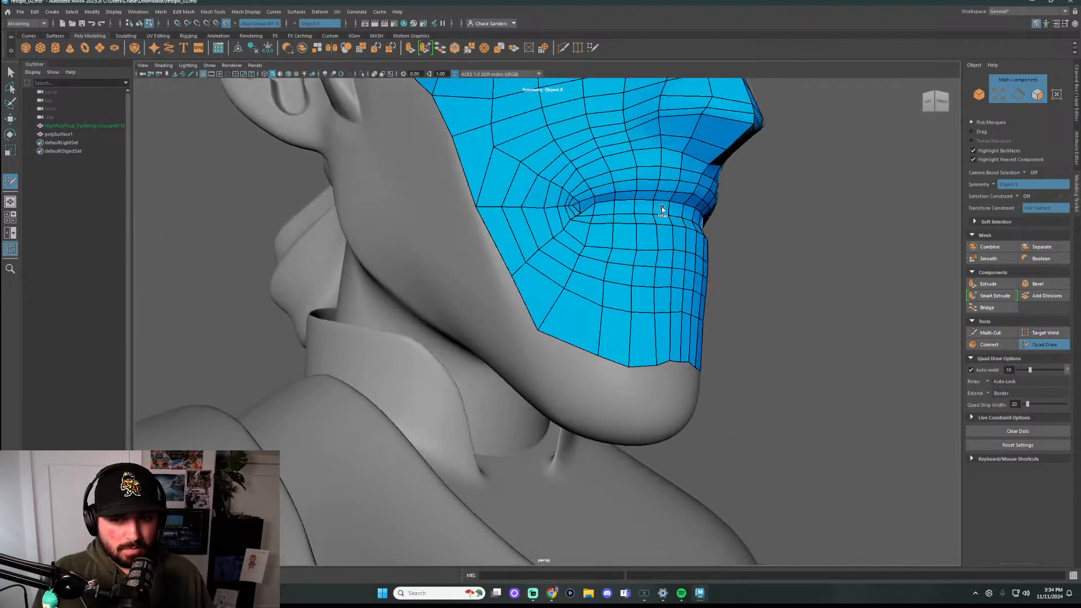
mouse_move(661, 207)
shift+mouse_down()
mouse_move(639, 228)
mouse_move(580, 212)
mouse_move(591, 194)
shift+mouse_up()
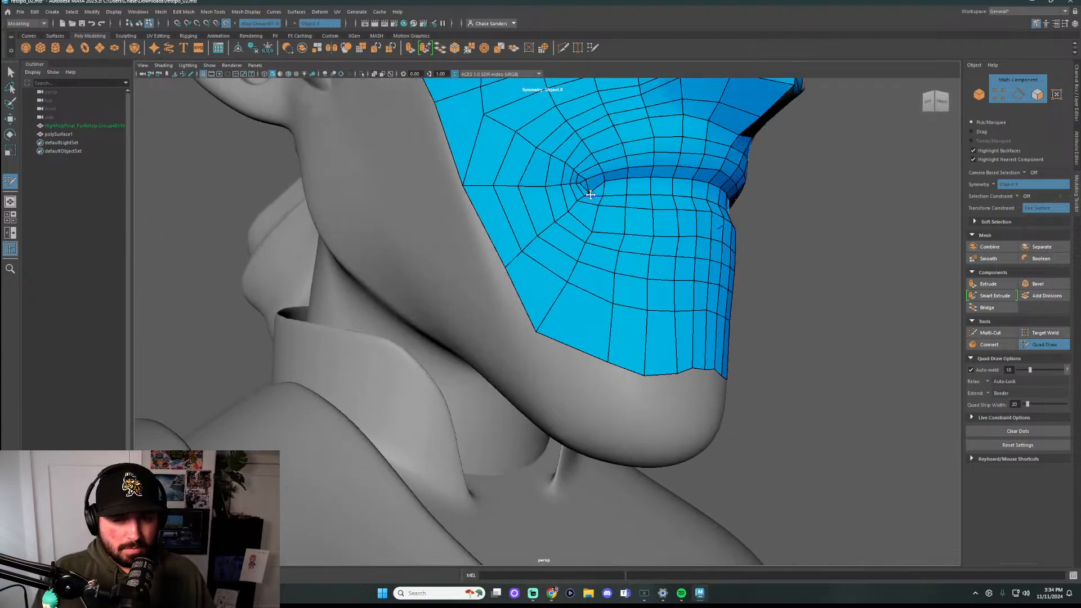
Weld the two inner mouth-corner vertices outward so the upper and lower lip edges meet in a single clean corner
scroll(591, 195, up, 5)
alt+middle_drag(615, 162, 576, 279)
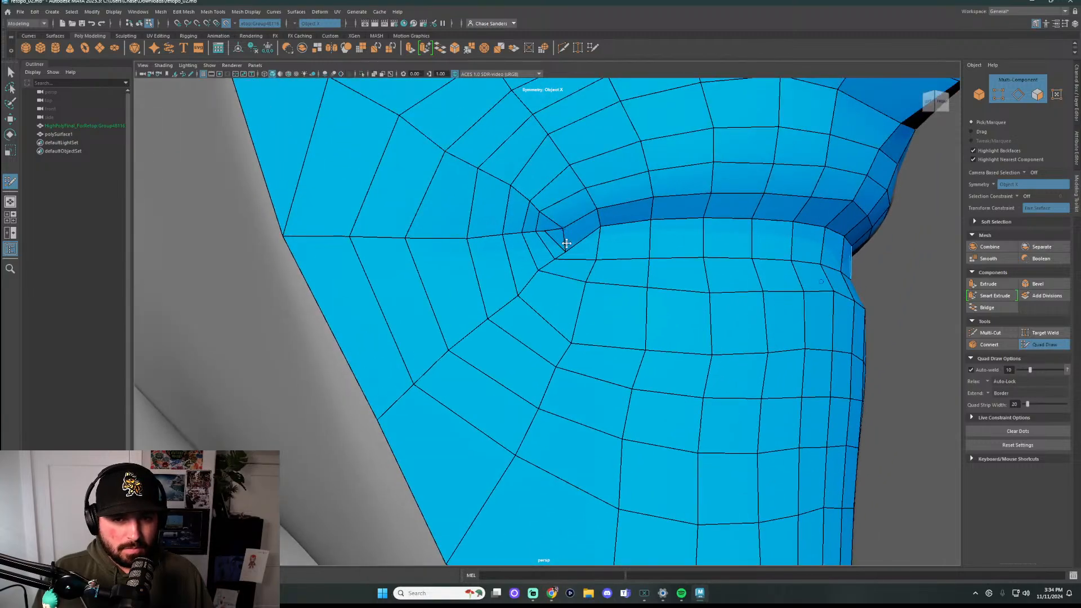
mouse_move(566, 243)
mouse_down()
mouse_move(566, 230)
mouse_move(652, 199)
mouse_move(708, 195)
mouse_up()
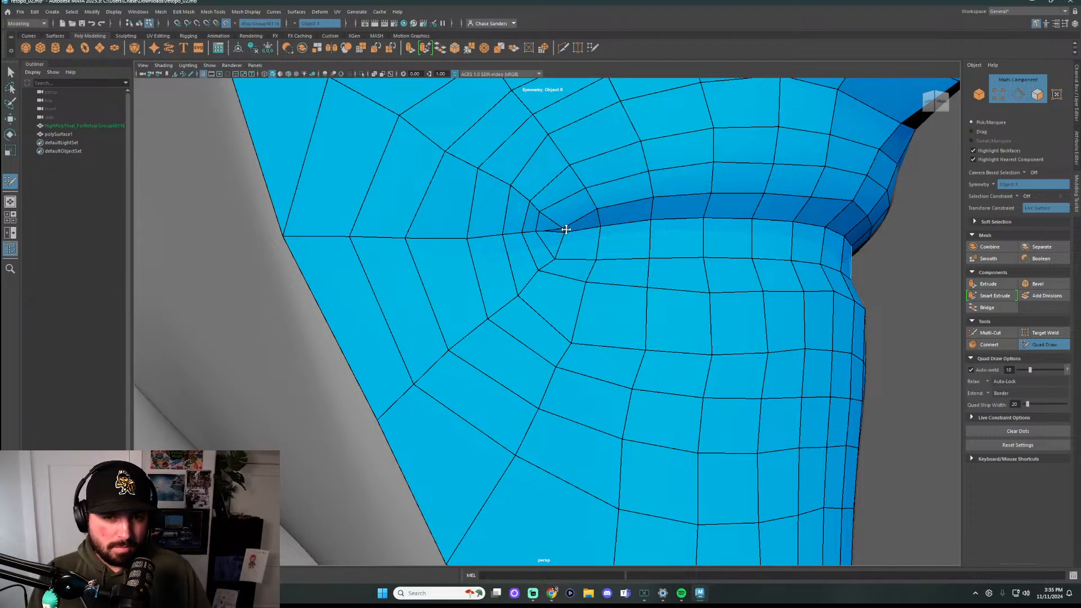
drag(563, 226, 544, 229)
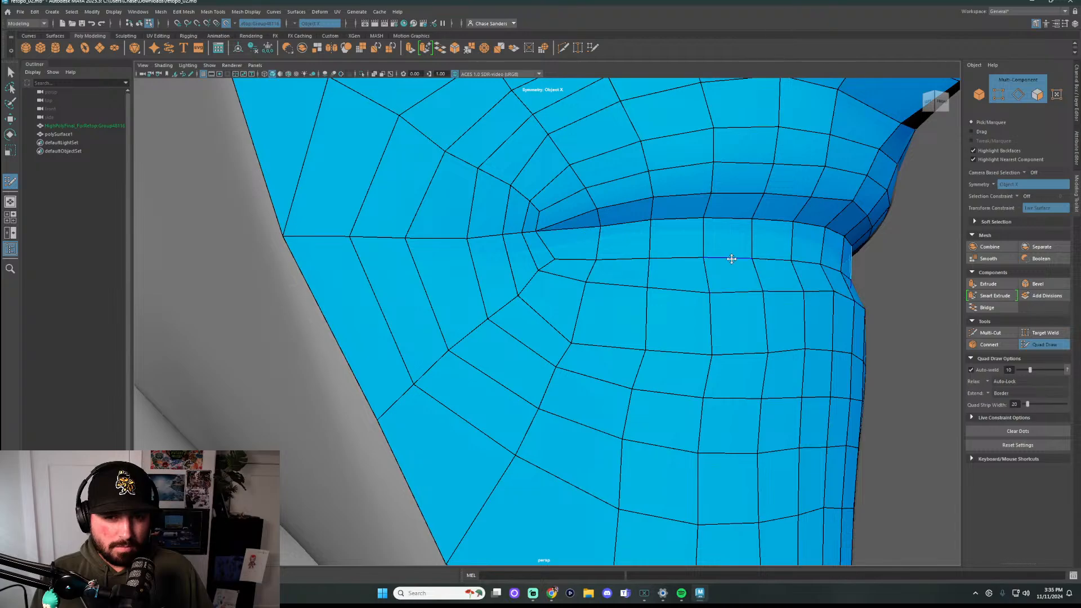
scroll(732, 258, down, 5)
alt+drag(731, 258, 842, 299)
scroll(777, 265, up, 4)
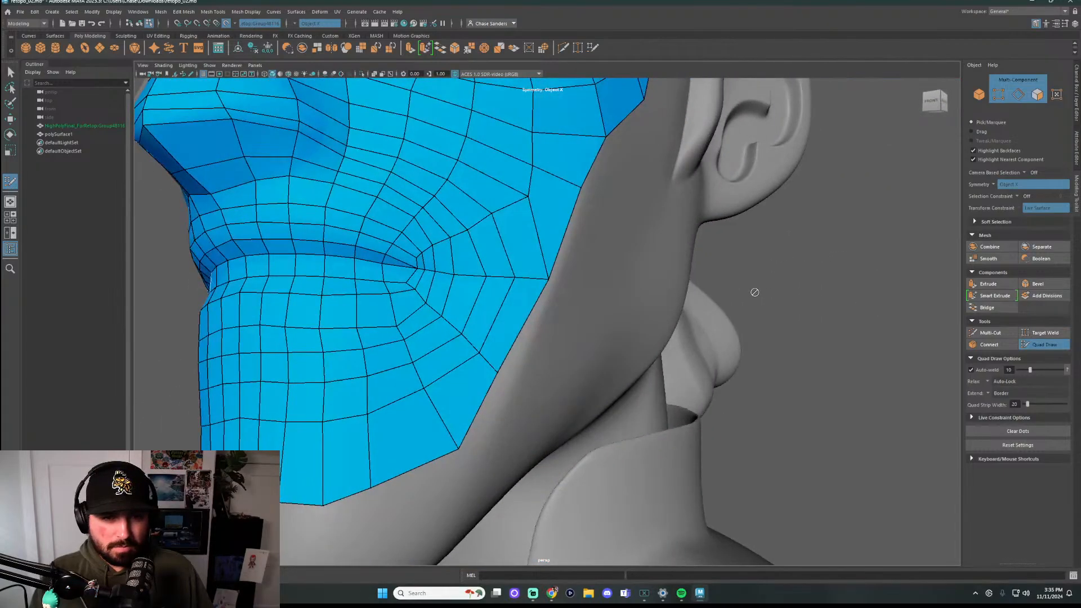
Pull the lower border vertices of the retopo mesh down over the front of the chin toward its underside
scroll(755, 293, down, 3)
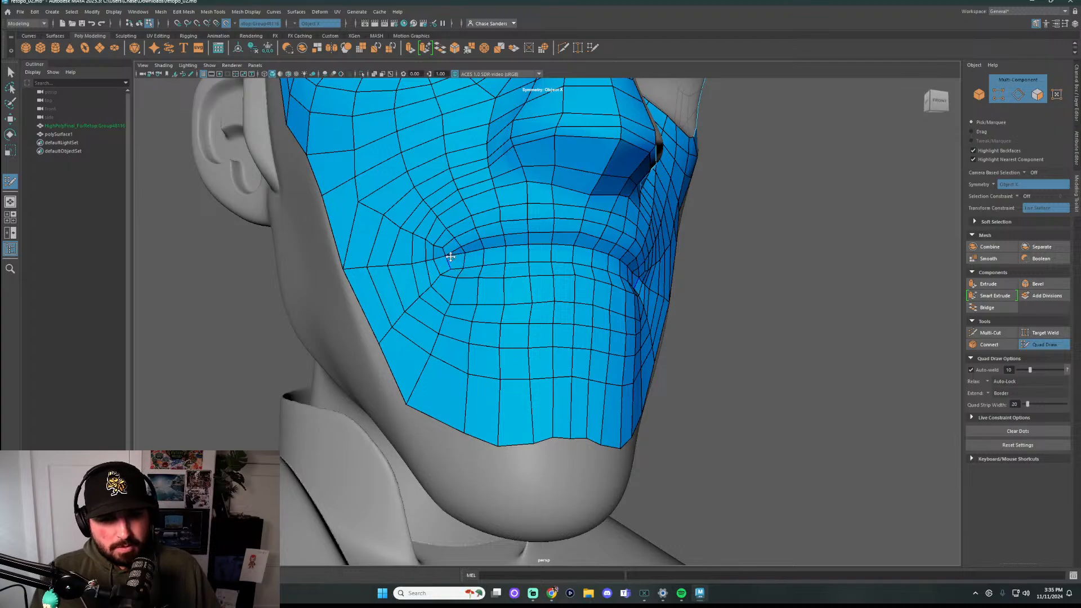
scroll(685, 262, down, 3)
alt+drag(685, 262, 459, 309)
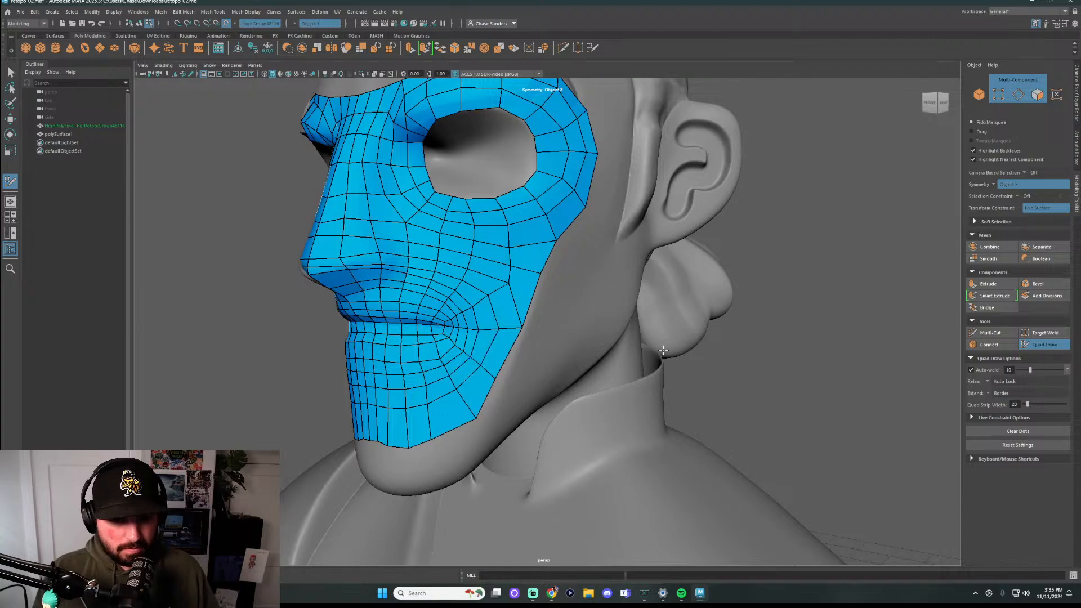
alt+drag(473, 379, 718, 398)
scroll(635, 367, up, 5)
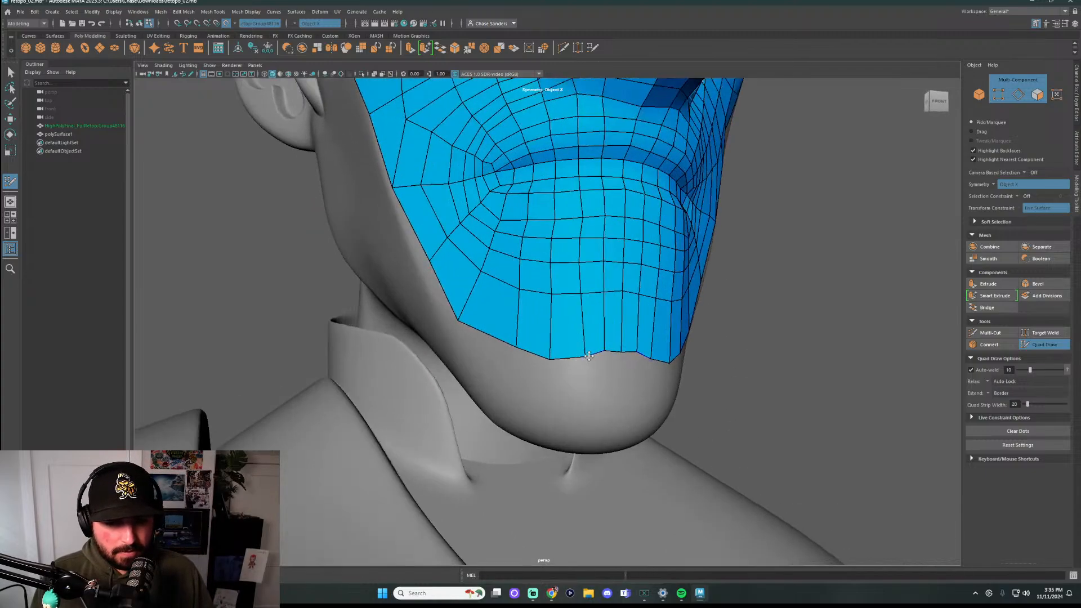
drag(582, 354, 581, 390)
mouse_move(603, 352)
mouse_down()
mouse_move(605, 398)
mouse_move(623, 399)
mouse_up()
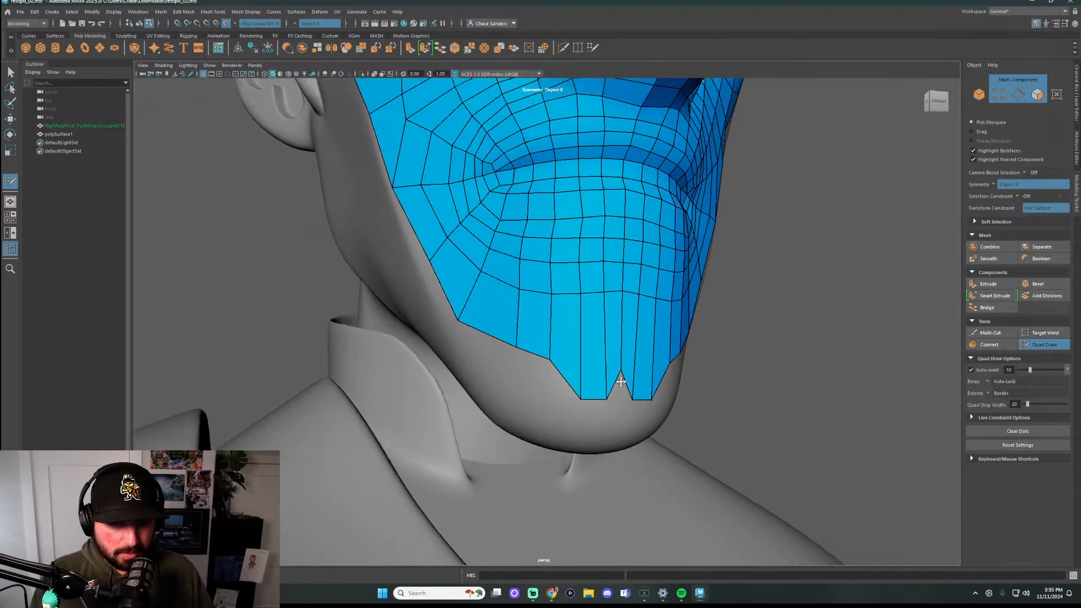
mouse_move(550, 359)
mouse_down()
mouse_move(539, 392)
mouse_move(581, 425)
mouse_move(620, 422)
mouse_up()
Move the border vertices at the side of the chin down to the jawline, keeping the lower row evenly spaced
alt+drag(724, 423, 705, 410)
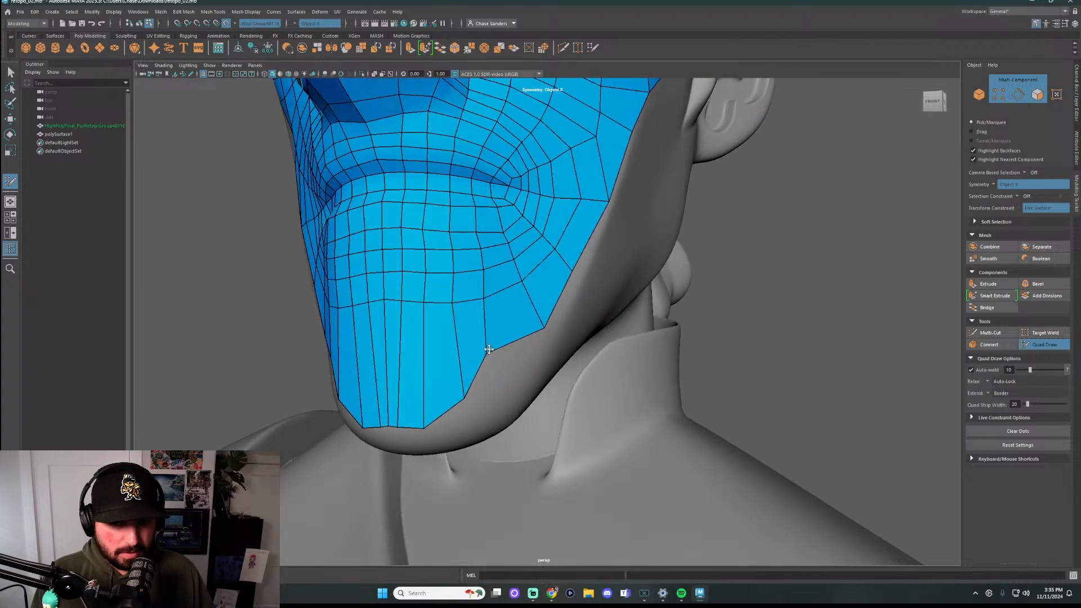
mouse_move(489, 349)
mouse_down()
mouse_move(526, 389)
mouse_move(493, 421)
mouse_up()
drag(423, 428, 430, 433)
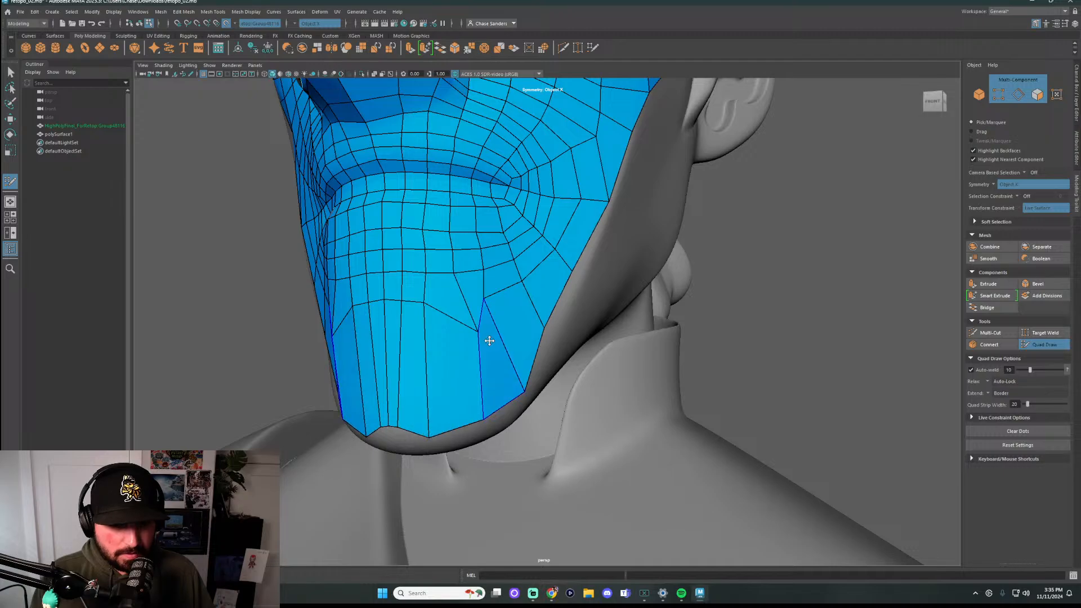
mouse_move(480, 333)
mouse_down()
mouse_move(455, 303)
mouse_move(384, 303)
mouse_move(507, 278)
mouse_move(357, 309)
mouse_move(462, 290)
mouse_move(364, 260)
mouse_move(509, 235)
mouse_move(463, 253)
mouse_move(660, 358)
mouse_move(602, 298)
mouse_up()
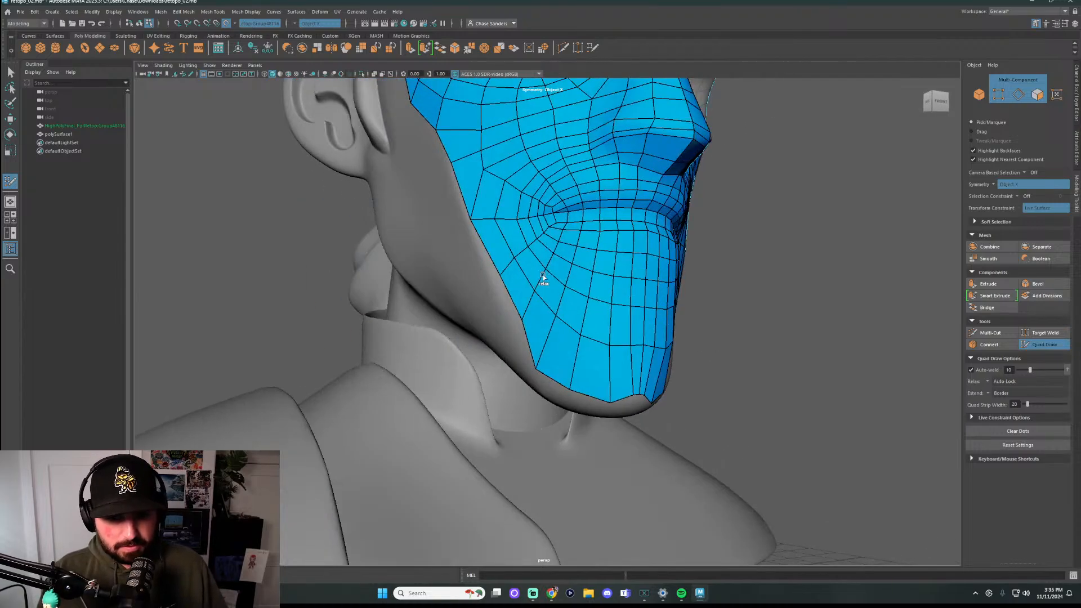
mouse_move(543, 277)
shift+mouse_down()
mouse_move(512, 321)
mouse_move(495, 285)
mouse_move(515, 316)
shift+mouse_up()
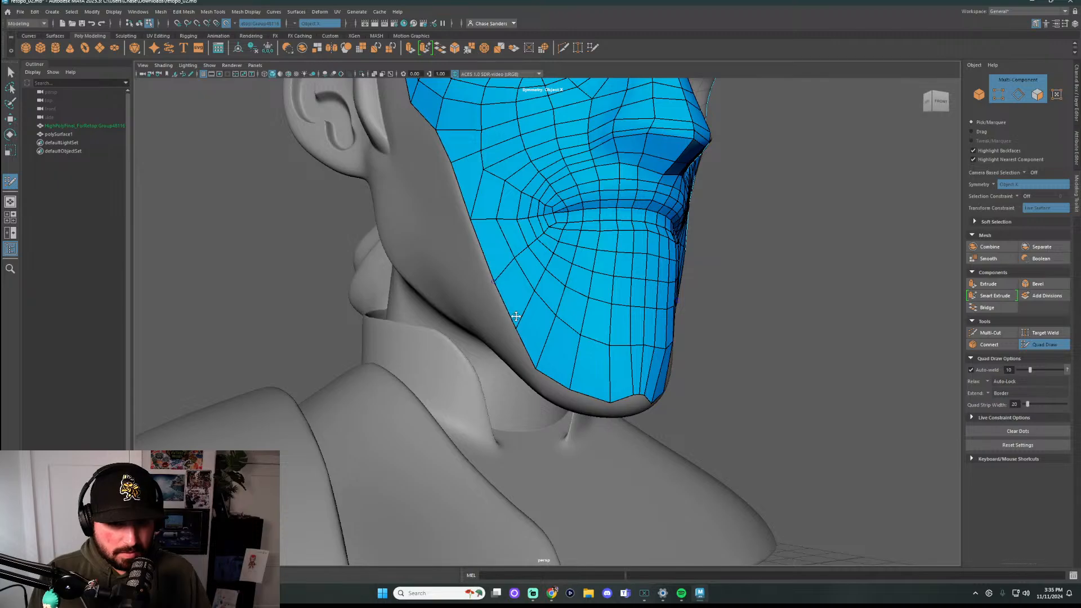
mouse_move(541, 368)
shift+mouse_down()
mouse_move(606, 408)
mouse_move(685, 398)
mouse_move(484, 361)
mouse_move(551, 370)
mouse_move(527, 374)
shift+mouse_up()
key(ctrl+z)
key(ctrl+z)
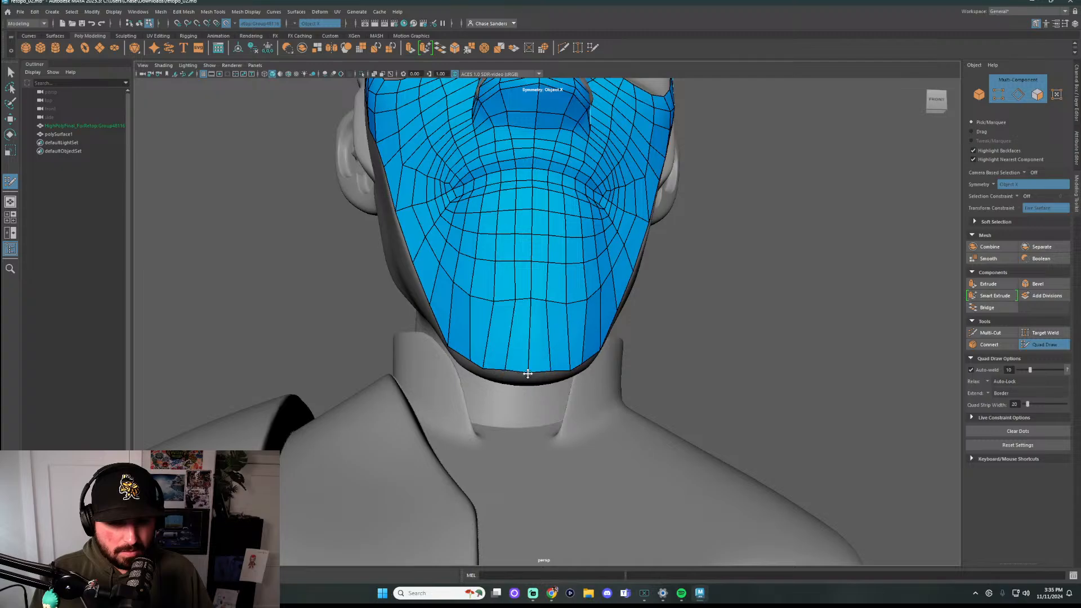
Relax the quads across the front of the chin
mouse_move(551, 338)
shift+mouse_down()
mouse_move(473, 294)
mouse_move(533, 306)
mouse_move(482, 307)
mouse_move(521, 320)
shift+mouse_up()
alt+drag(640, 321, 473, 315)
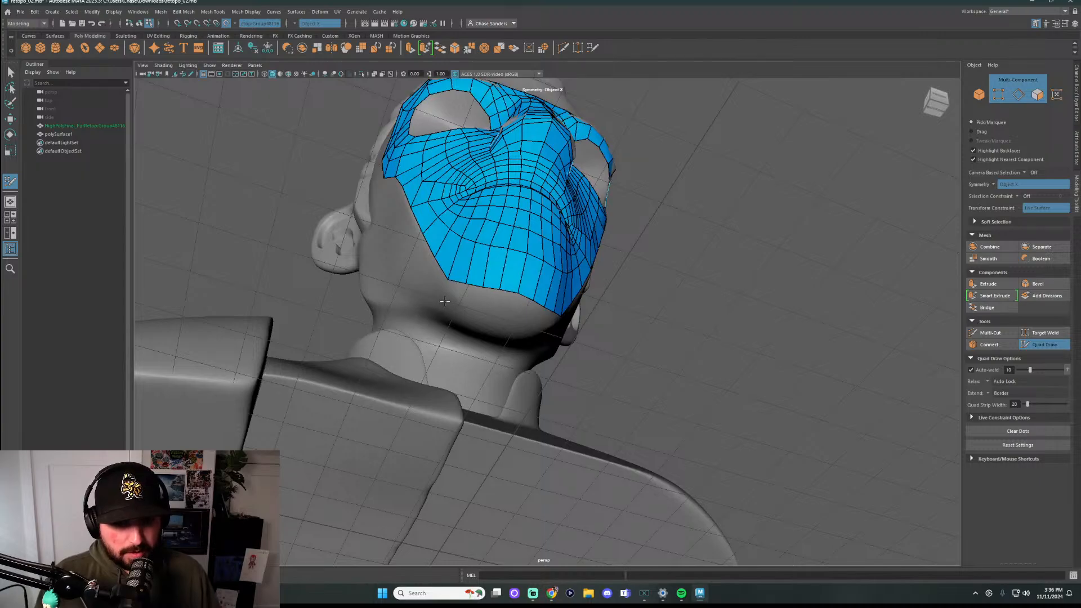
Place new points beneath the chin and fill a row of quads along the lower border to the centre line
click(483, 316)
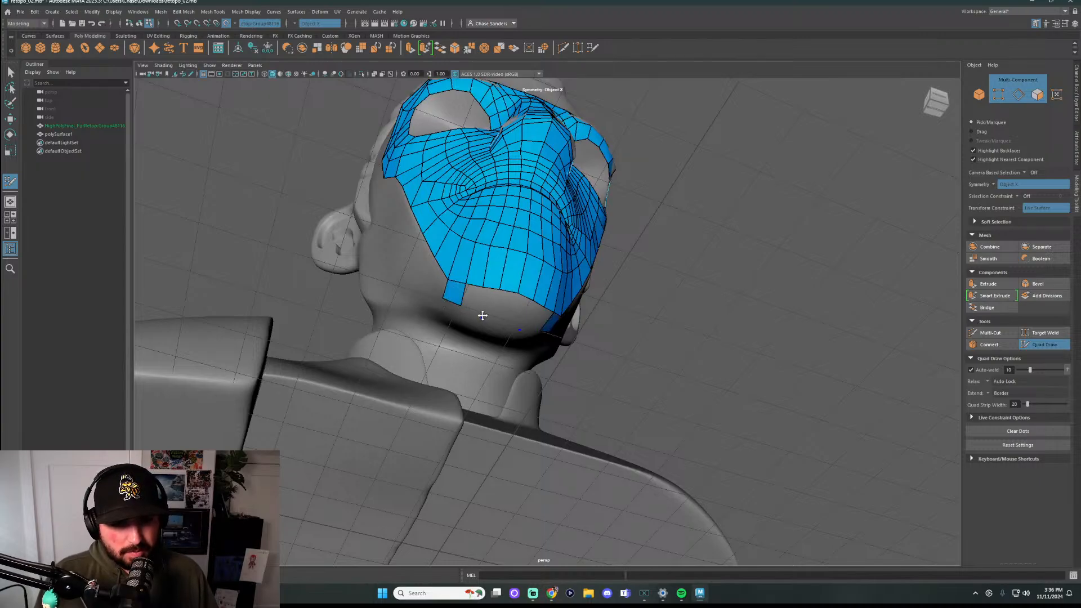
shift+click(473, 301)
shift+click(494, 318)
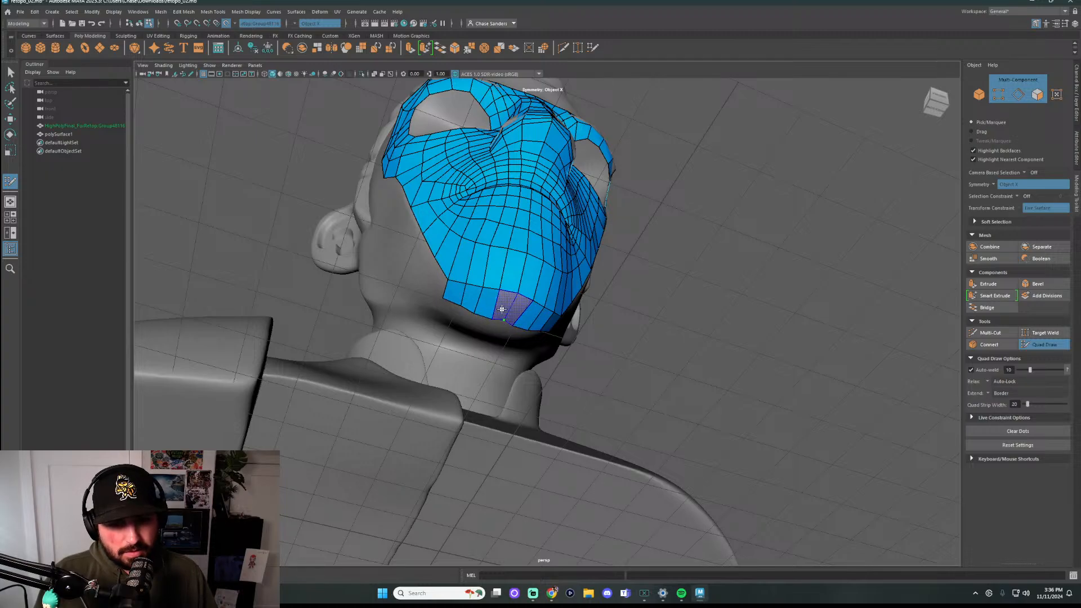
shift+click(505, 320)
Continue the new row of quads from the chin along the jaw and up the outer edge of the cheek
alt+drag(504, 325, 551, 340)
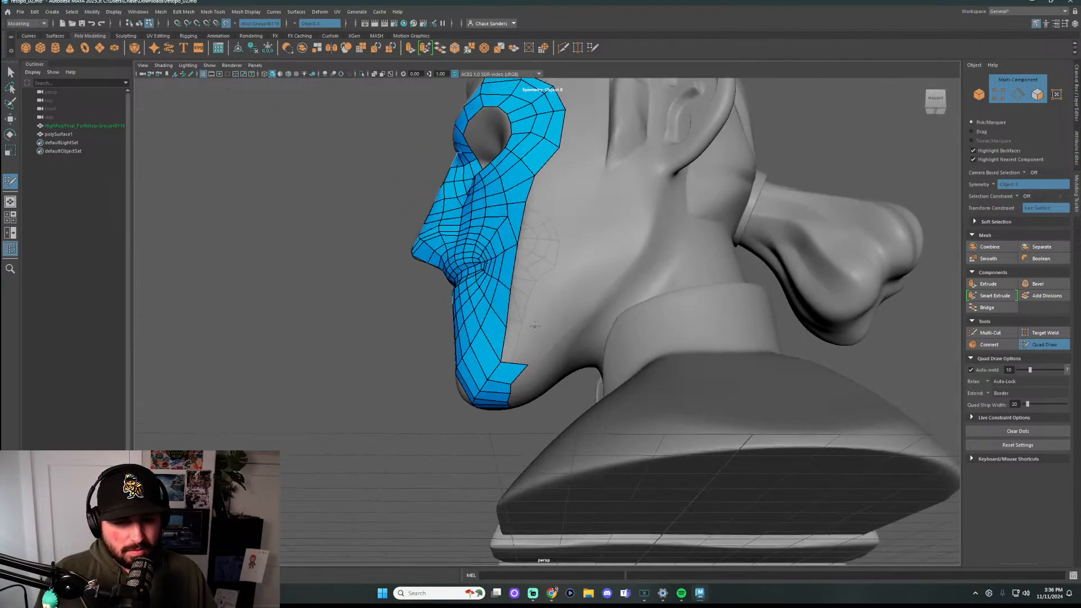
shift+click(521, 344)
shift+click(532, 307)
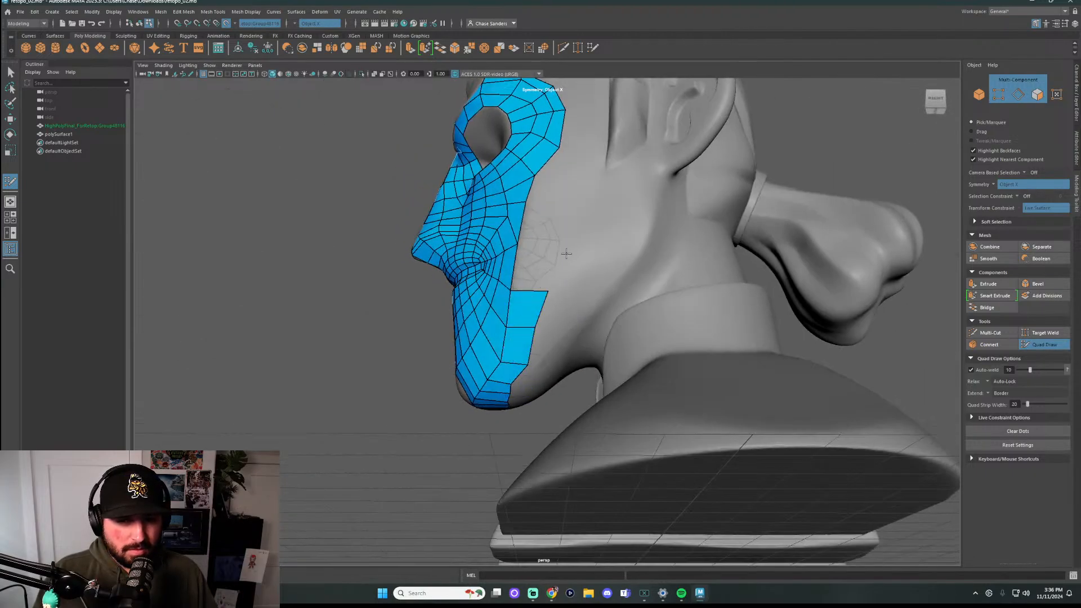
shift+click(557, 243)
alt+drag(557, 243, 590, 237)
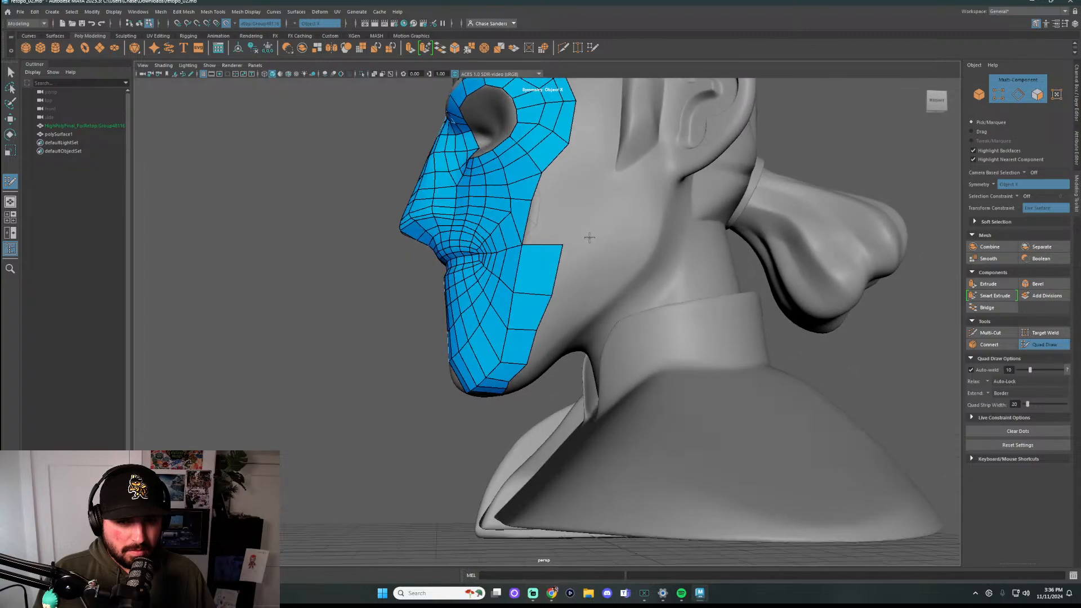
shift+click(576, 196)
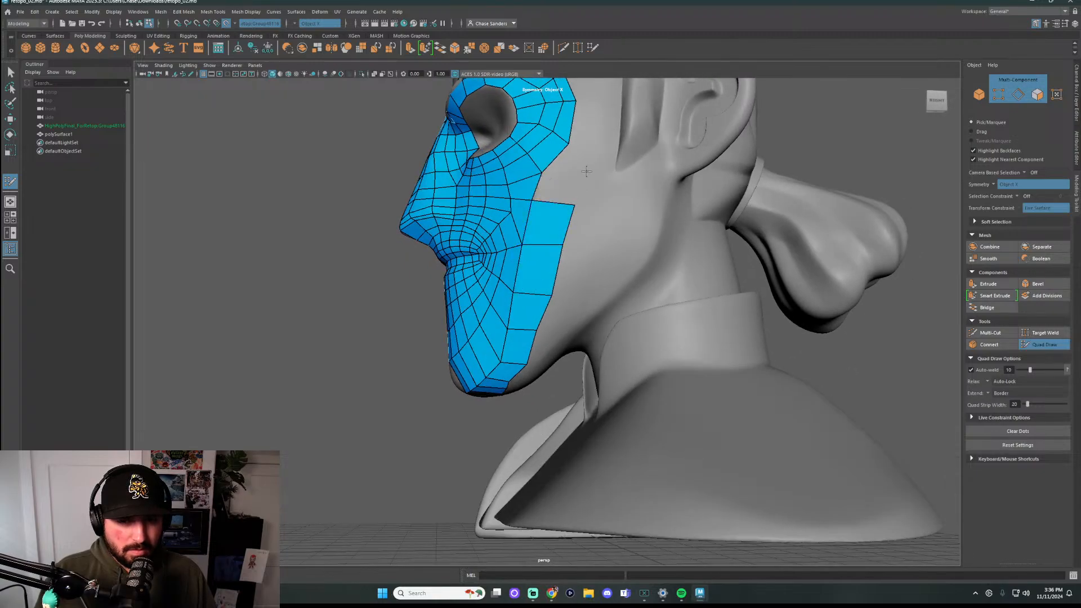
Fill the outer row of quads over the cheekbone and up beside the outer corner of the eye
shift+click(567, 181)
alt+drag(567, 181, 628, 213)
shift+click(592, 186)
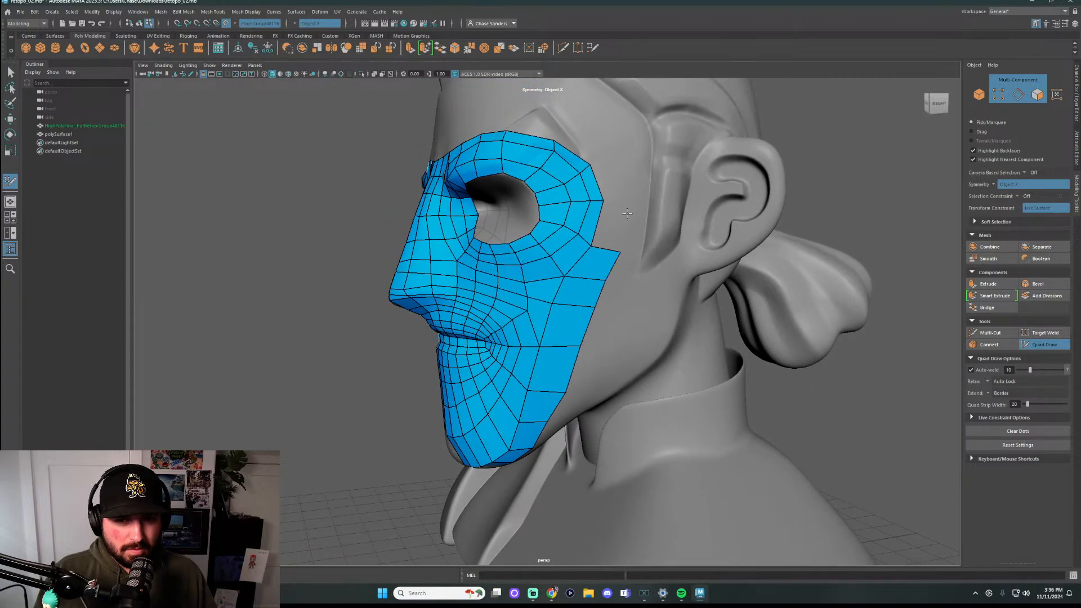
shift+click(616, 235)
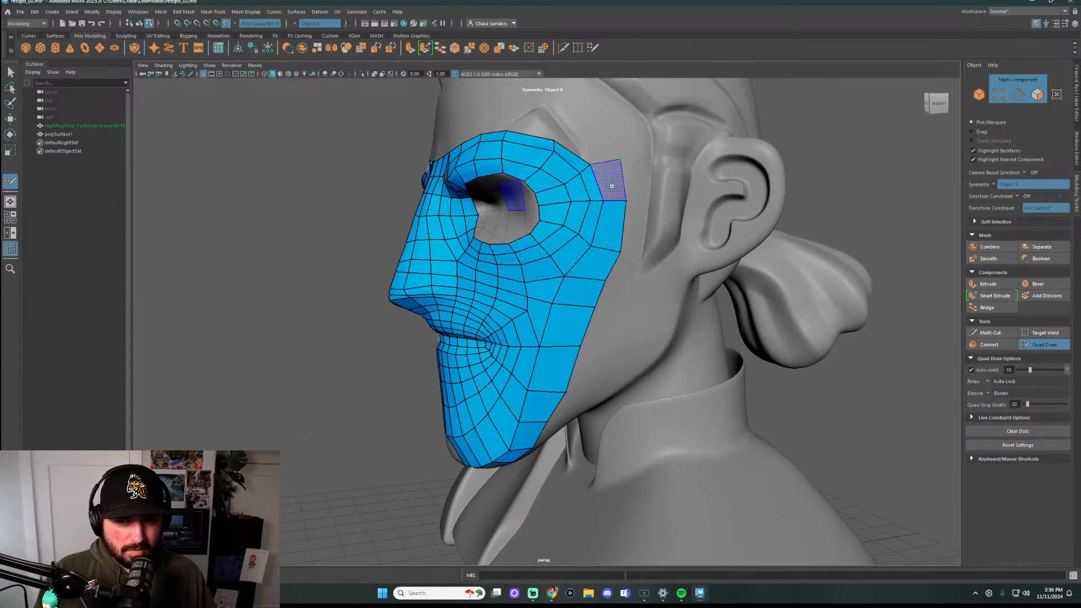
shift+click(612, 185)
Insert an edge loop through the new outer row of quads running around the jaw and cheek
mouse_move(634, 272)
alt+mouse_down()
mouse_move(734, 285)
mouse_move(531, 293)
alt+mouse_up()
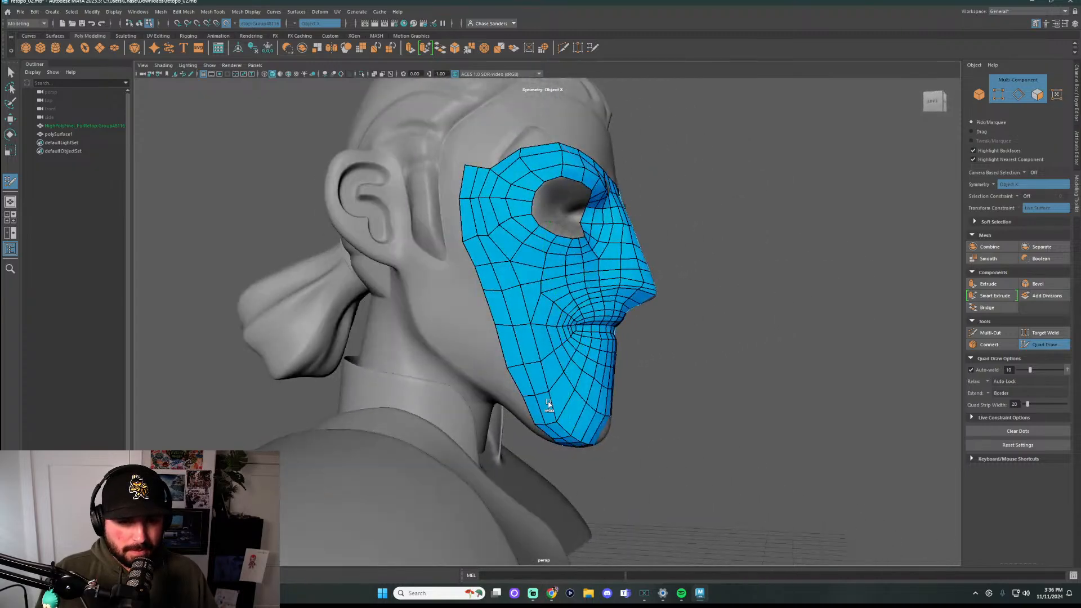
mouse_move(669, 438)
alt+mouse_down()
mouse_move(576, 416)
mouse_move(608, 415)
mouse_move(640, 442)
mouse_move(552, 429)
mouse_move(555, 414)
alt+mouse_up()
scroll(582, 420, up, 2)
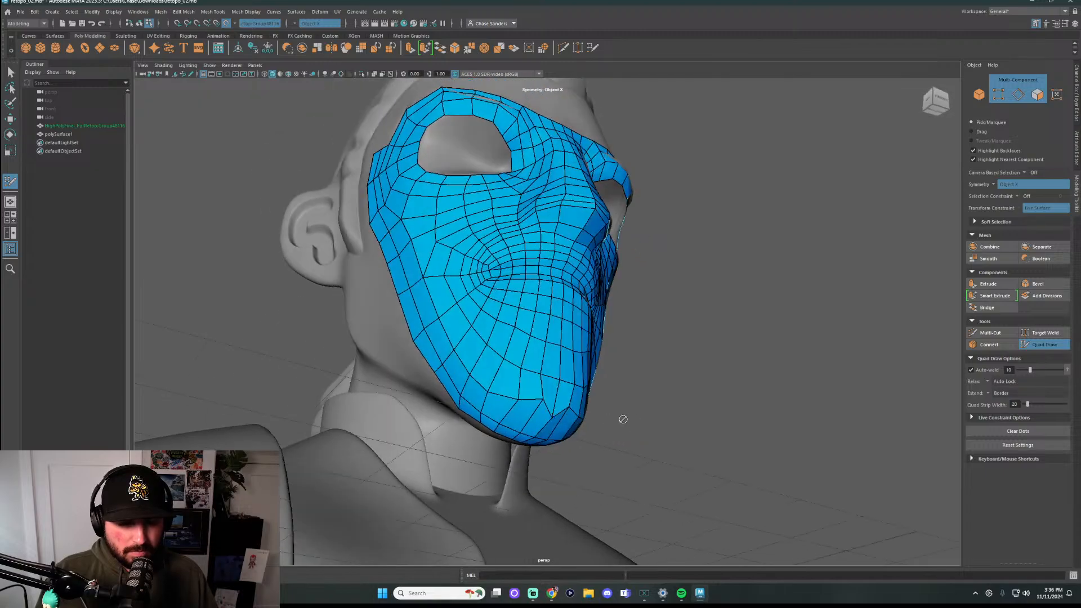
alt+drag(623, 418, 649, 482)
scroll(640, 478, up, 3)
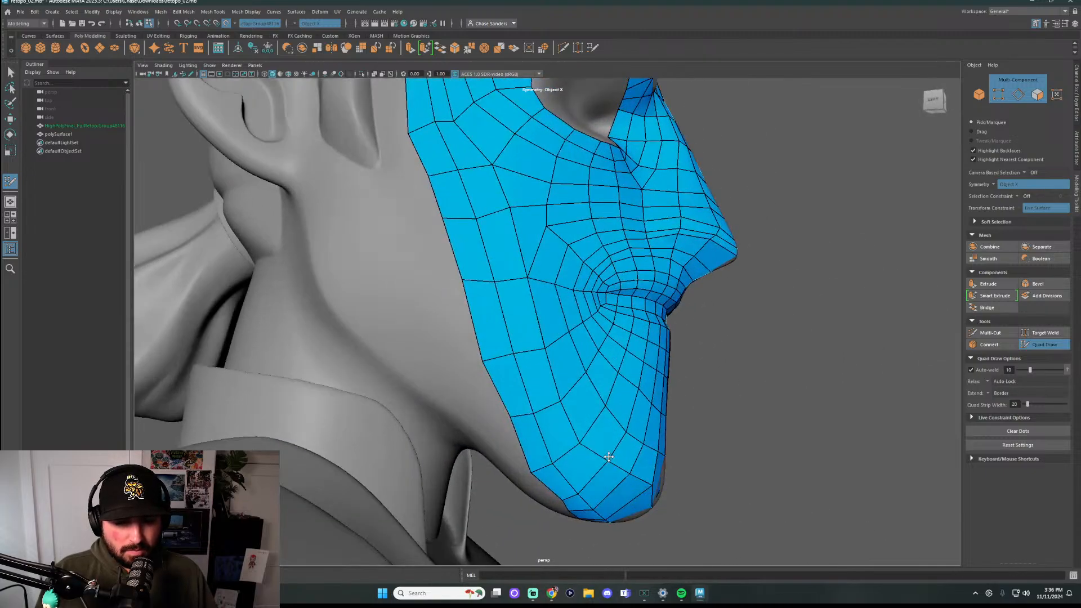
ctrl+click(630, 492)
mouse_move(630, 491)
alt+mouse_down()
mouse_move(651, 502)
mouse_move(593, 490)
mouse_move(623, 464)
mouse_move(503, 404)
mouse_move(523, 374)
mouse_move(636, 473)
mouse_move(586, 495)
mouse_move(468, 391)
mouse_move(553, 492)
alt+mouse_up()
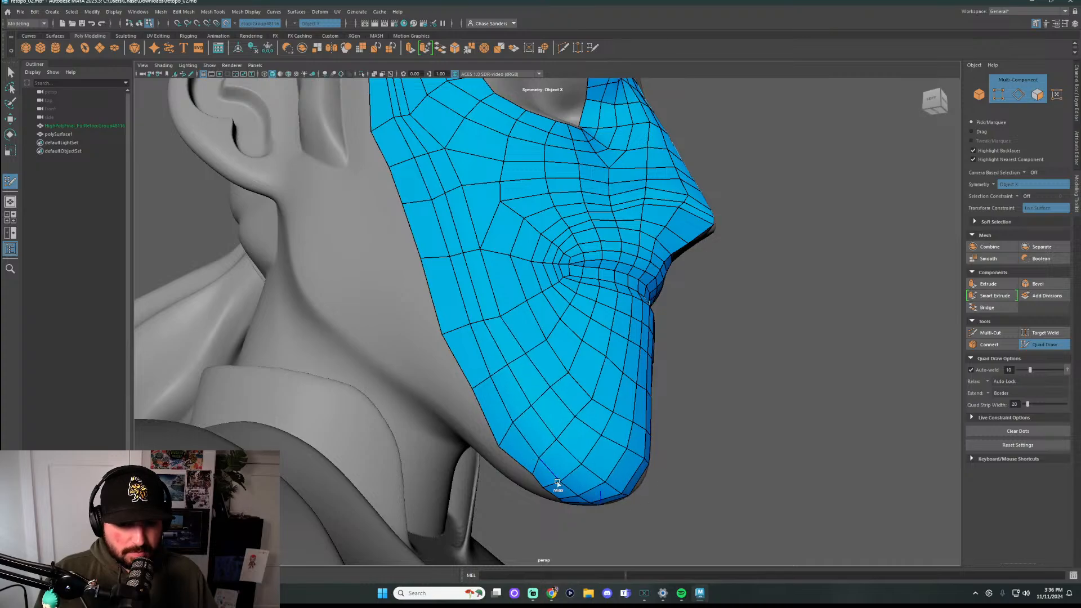
Pull the uneven border vertices under the chin outward to even out the lower edge
alt+drag(496, 448, 551, 451)
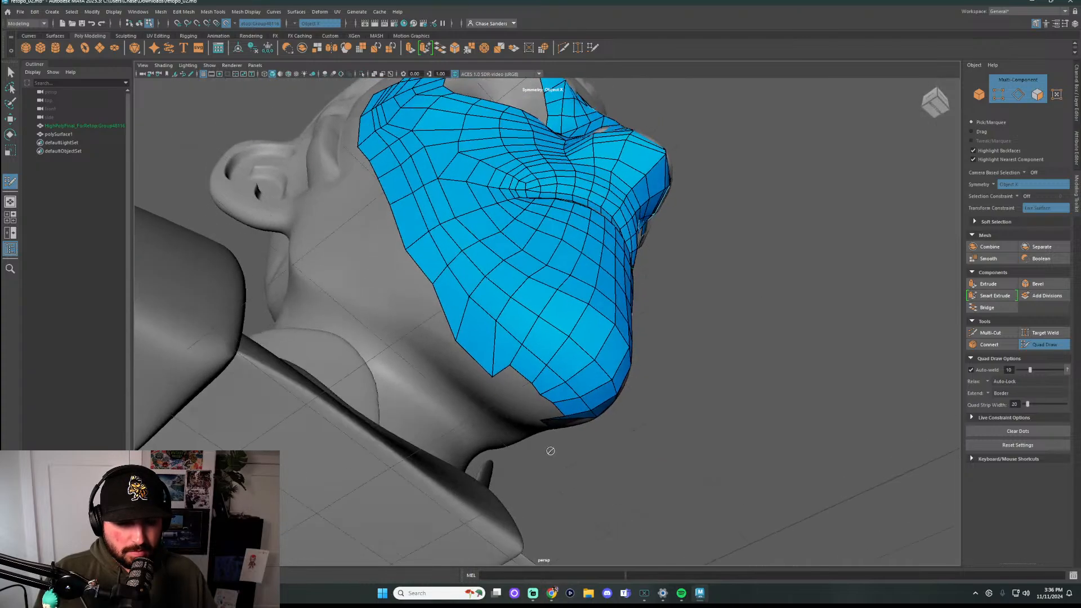
drag(513, 366, 540, 403)
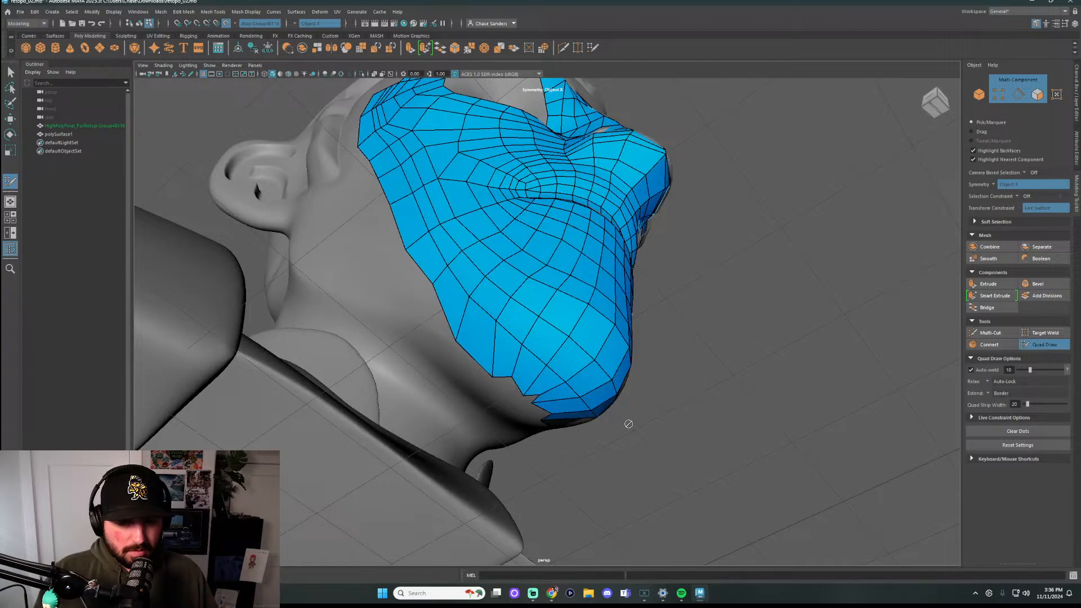
alt+drag(628, 423, 567, 406)
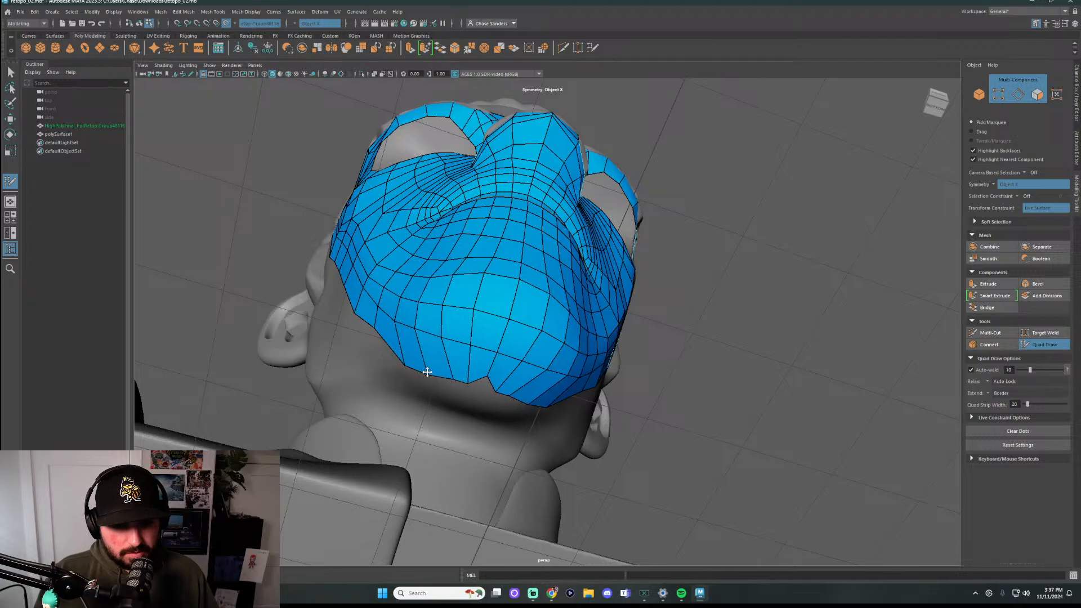
alt+drag(484, 389, 483, 391)
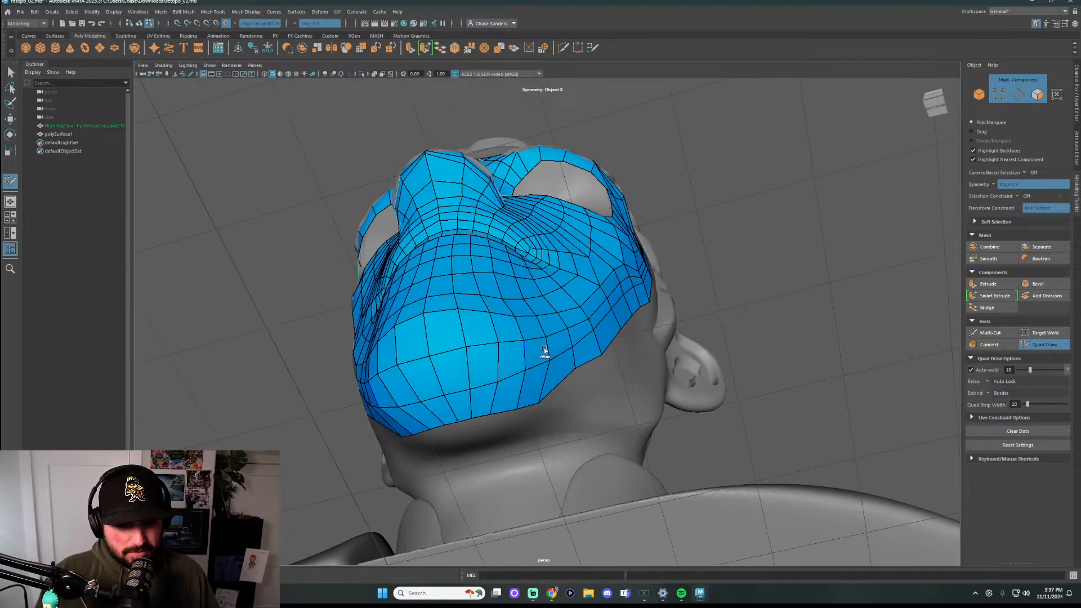
Reposition the border vertices along the jaw to follow the jawline and widen the lower cheek quads
alt+drag(545, 351, 329, 415)
drag(555, 409, 544, 448)
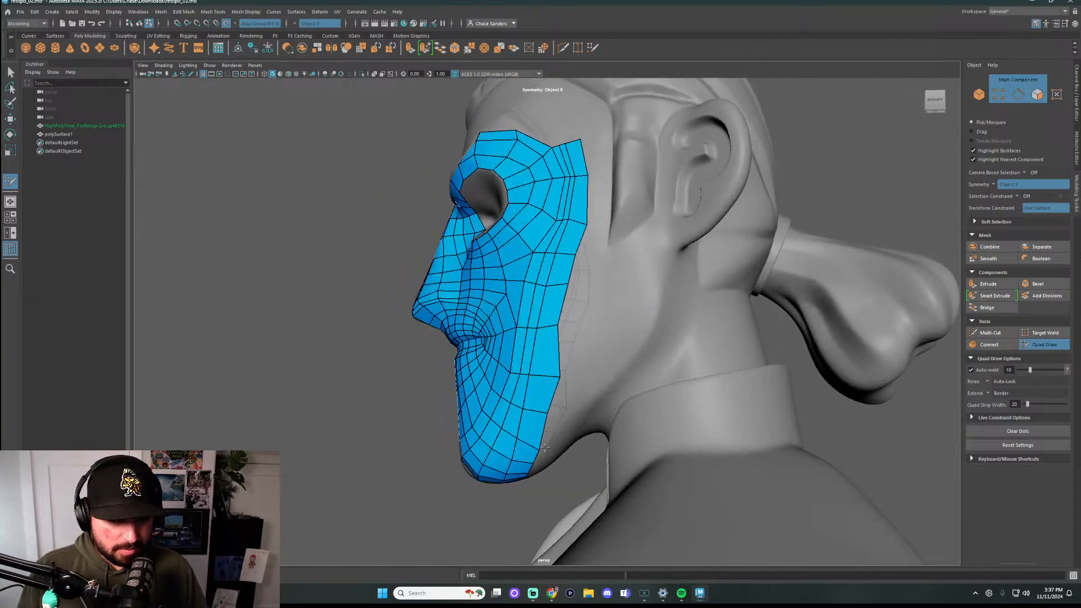
drag(566, 375, 561, 414)
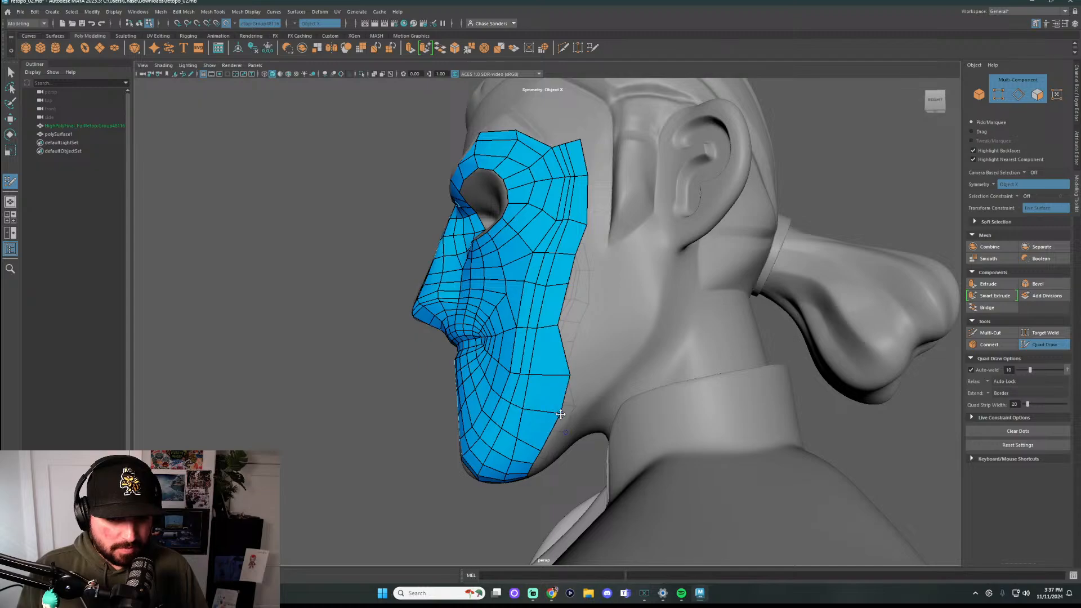
drag(544, 450, 533, 463)
alt+drag(593, 398, 622, 384)
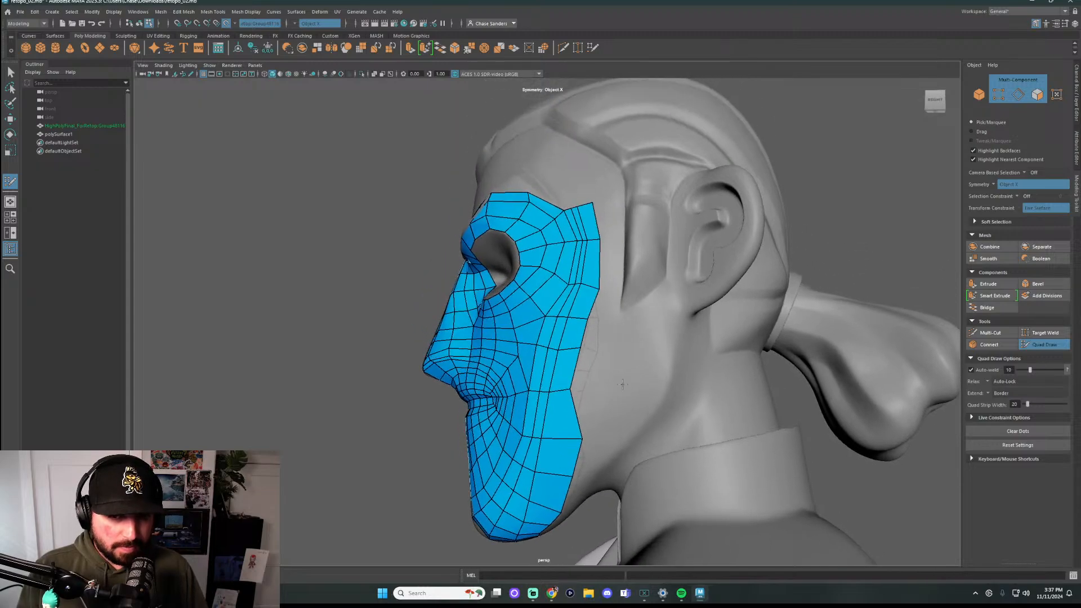
Relax the quads from the temple down the cheek, and shift their outer border vertices slightly toward the ear
mouse_move(604, 238)
shift+mouse_down()
mouse_move(583, 239)
mouse_move(559, 335)
shift+mouse_up()
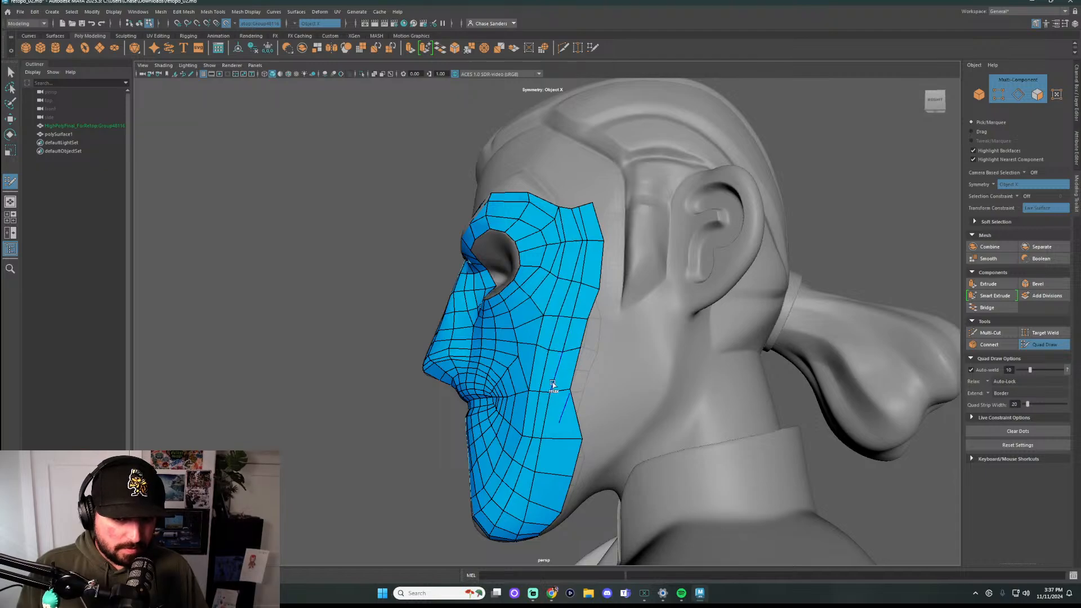
mouse_move(553, 384)
shift+mouse_down()
mouse_move(548, 423)
mouse_move(584, 391)
shift+mouse_up()
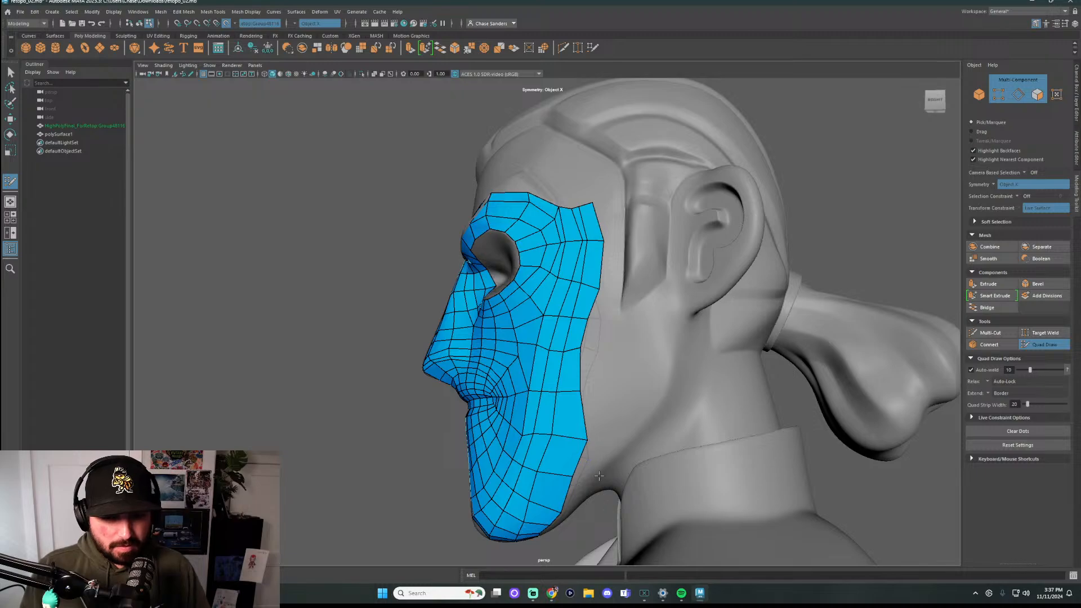
drag(581, 391, 591, 392)
mouse_move(578, 351)
mouse_down()
mouse_move(589, 350)
mouse_move(608, 291)
mouse_up()
drag(604, 245, 610, 247)
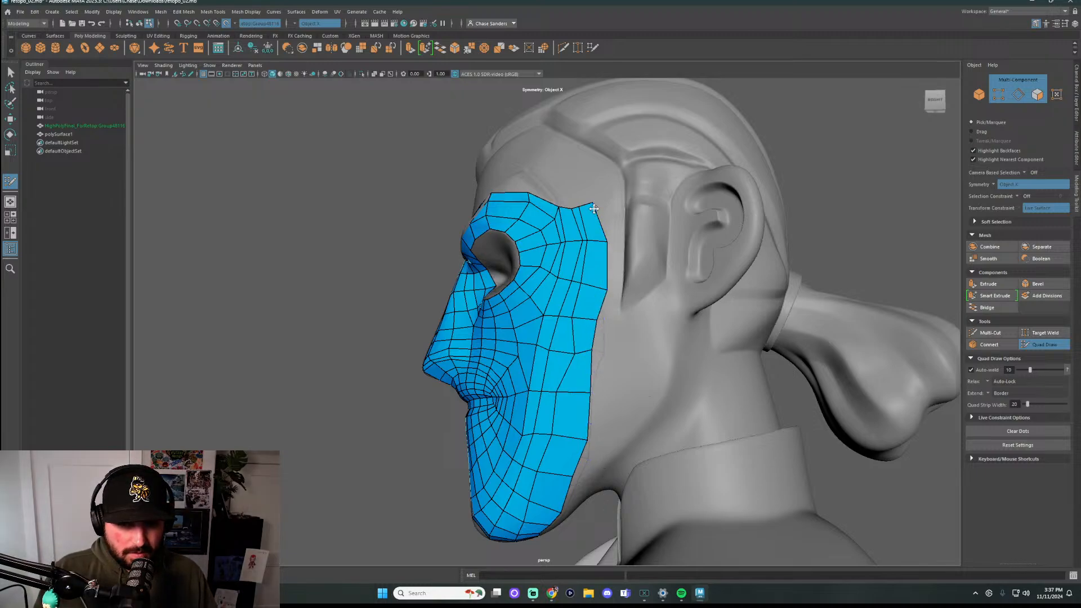
Stretch the outer border vertices from the temple down to the jaw back toward the sideburn
drag(595, 206, 625, 198)
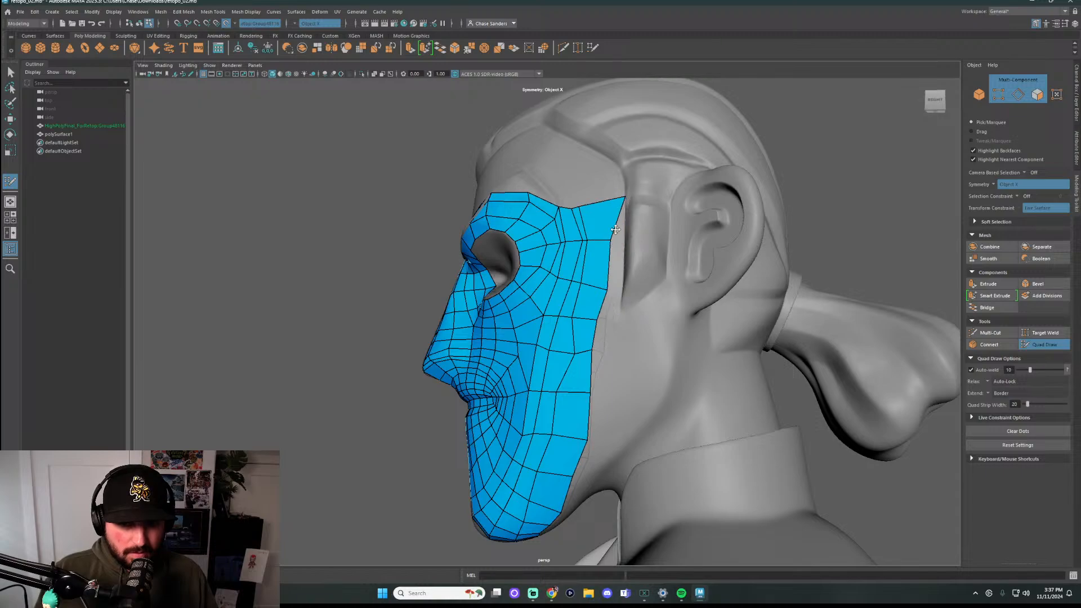
drag(609, 242, 621, 239)
mouse_move(606, 291)
mouse_down()
mouse_move(617, 290)
mouse_move(608, 352)
mouse_up()
drag(591, 393, 599, 393)
drag(586, 437, 608, 442)
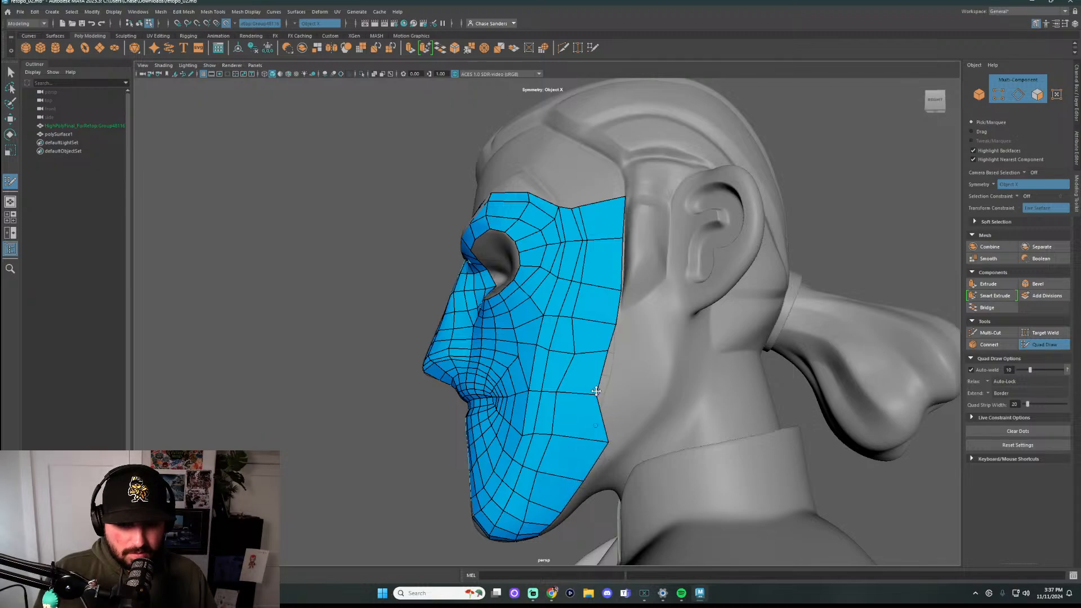
Pull the outer border vertices along the cheek and jaw farther back toward the ear and jaw corner
drag(597, 391, 636, 394)
mouse_move(609, 344)
mouse_down()
mouse_move(646, 353)
mouse_move(623, 314)
mouse_move(622, 283)
mouse_up()
drag(633, 404, 637, 408)
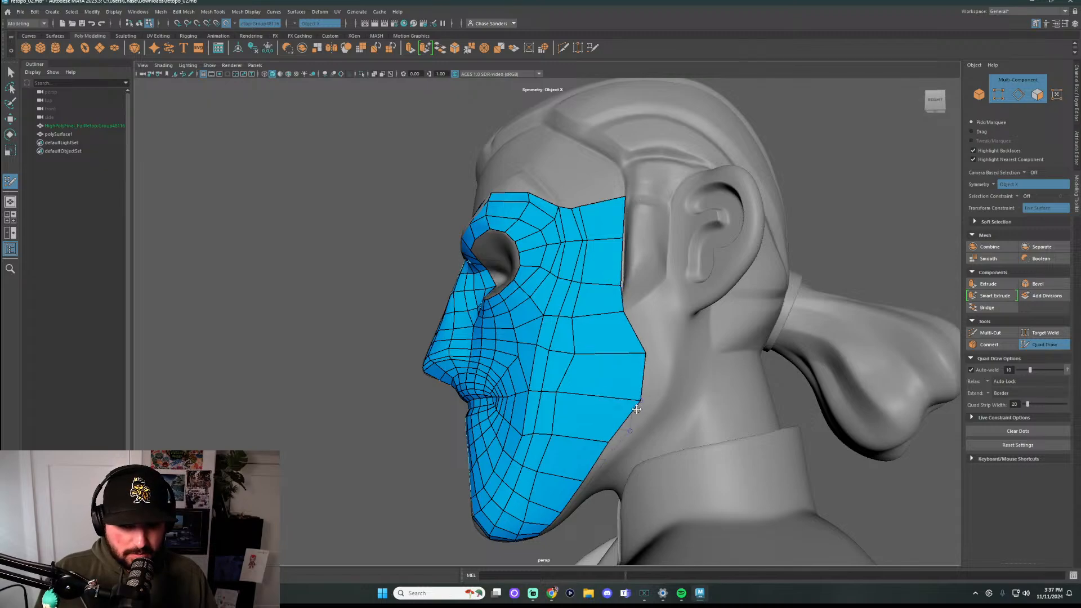
drag(606, 443, 612, 448)
drag(641, 406, 647, 403)
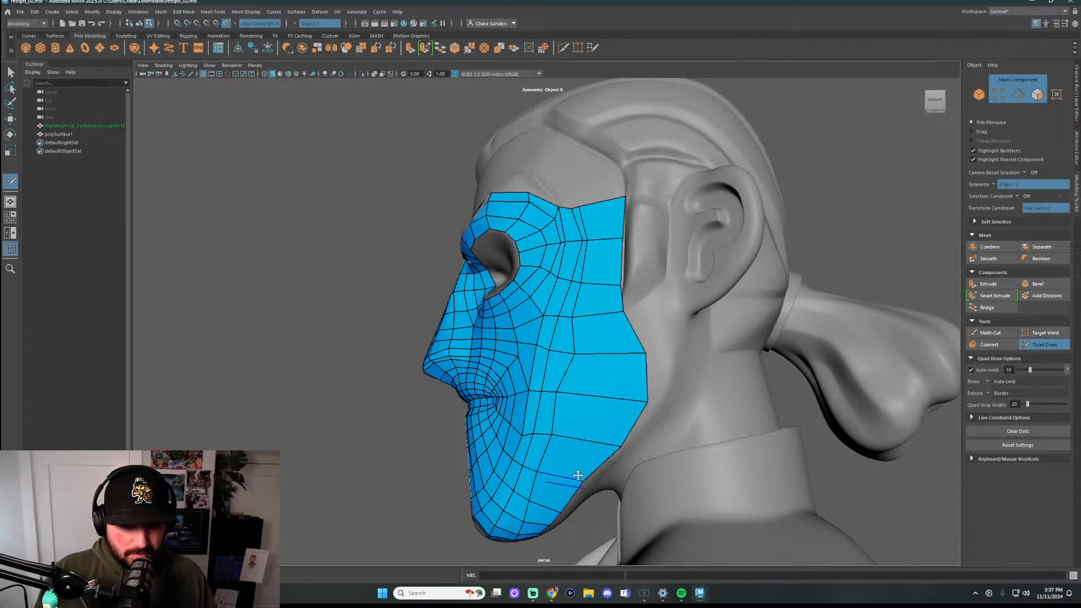
Spread the inner vertices of the cheek and jaw toward the new border, and relax the quads from the temple to the mouth corner
mouse_move(551, 436)
mouse_down()
mouse_move(570, 439)
mouse_move(554, 474)
mouse_up()
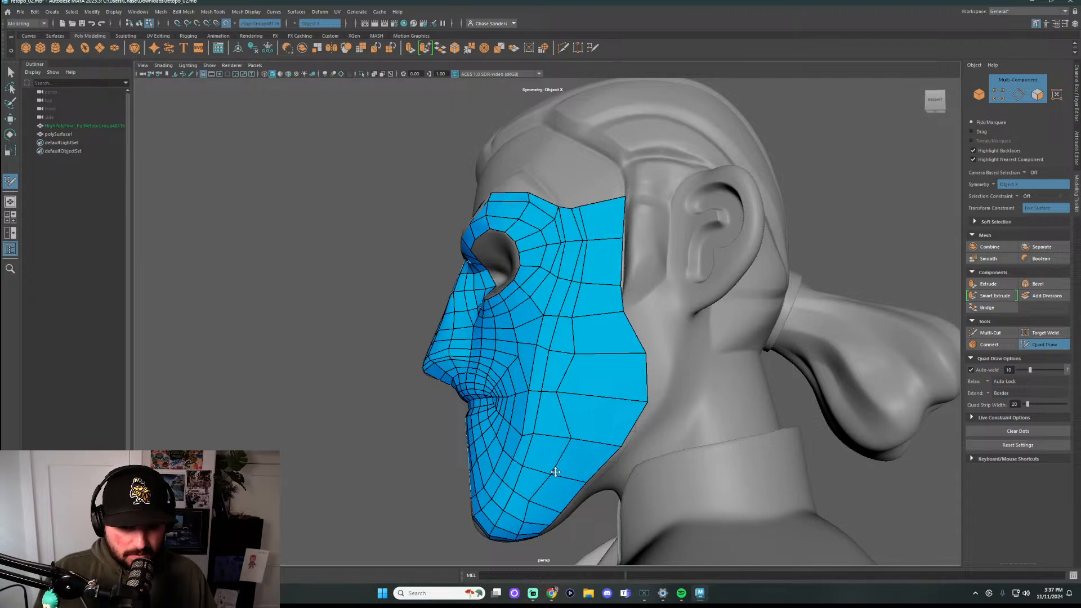
mouse_move(559, 392)
mouse_down()
mouse_move(595, 393)
mouse_move(577, 354)
mouse_move(598, 281)
mouse_up()
mouse_move(587, 241)
shift+mouse_down()
mouse_move(585, 222)
mouse_move(608, 233)
mouse_move(605, 204)
mouse_move(592, 253)
mouse_move(589, 235)
mouse_move(596, 309)
mouse_move(529, 515)
mouse_move(561, 454)
mouse_move(550, 355)
mouse_move(600, 343)
mouse_move(615, 428)
mouse_move(603, 269)
mouse_move(579, 298)
mouse_move(590, 299)
shift+mouse_up()
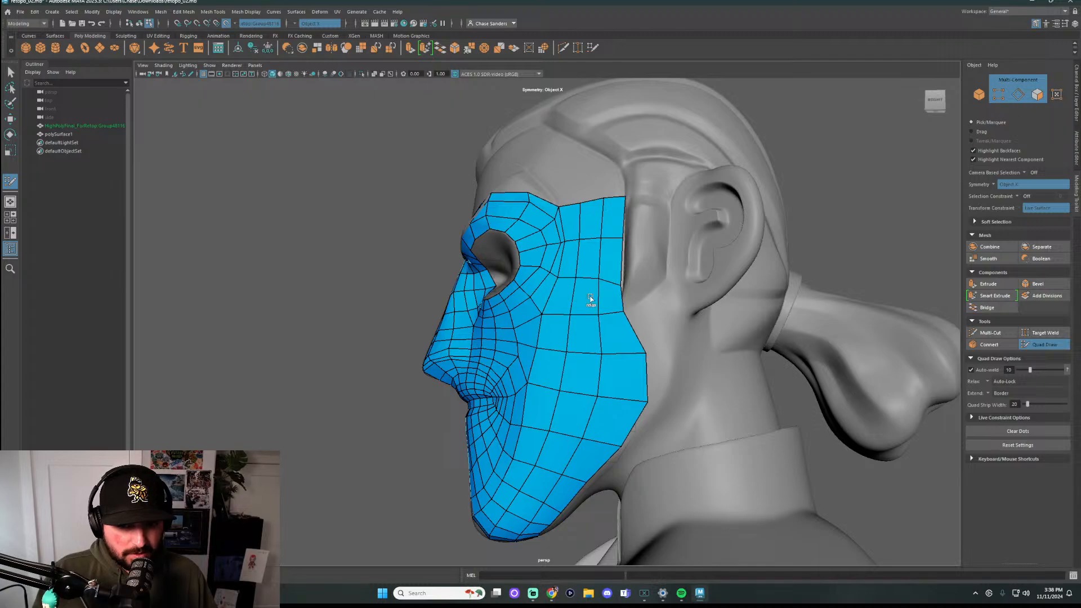
mouse_move(610, 257)
shift+mouse_down()
mouse_move(555, 270)
mouse_move(568, 247)
shift+mouse_up()
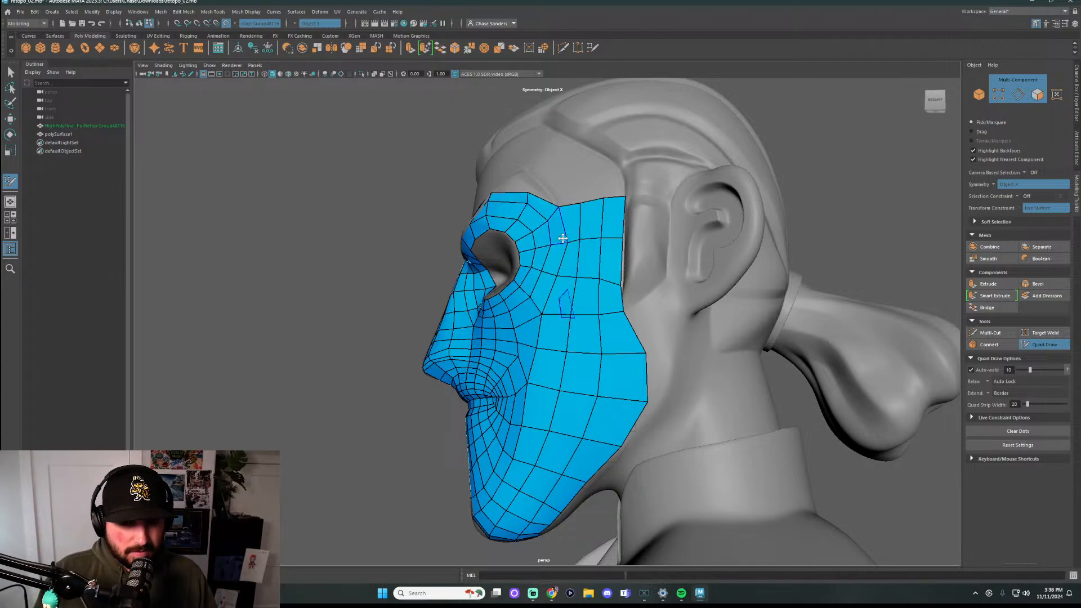
alt+drag(563, 238, 736, 425)
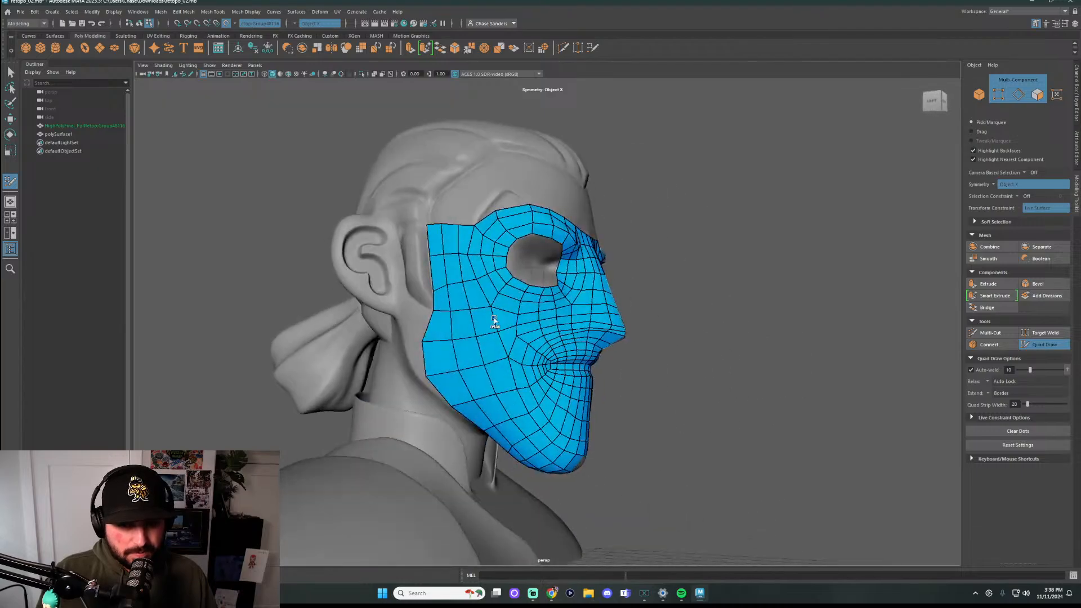
shift+drag(493, 319, 511, 344)
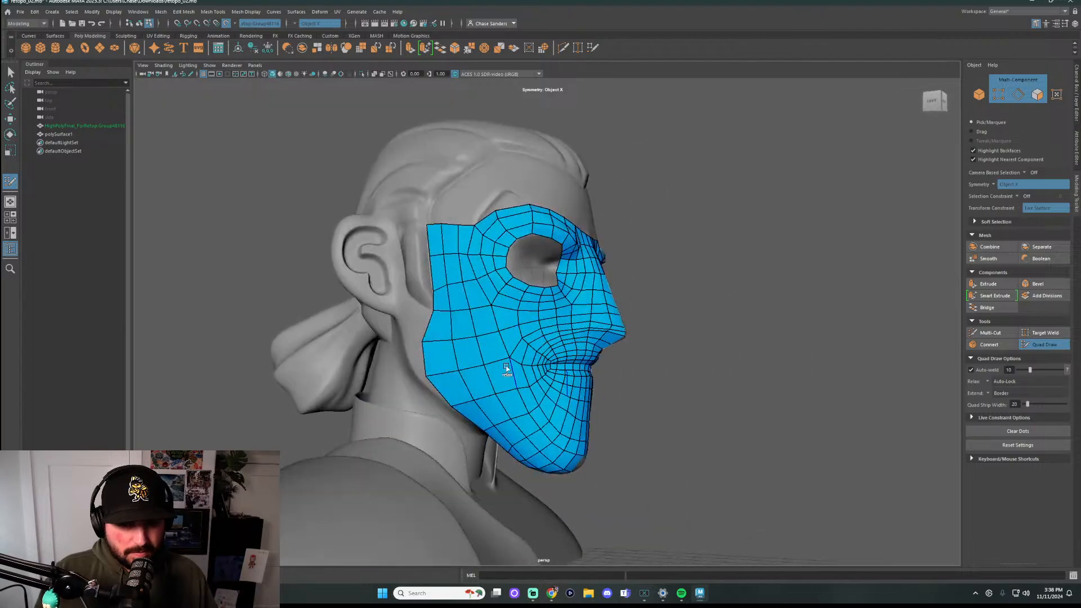
Examine the quad flow around the eye sockets, nose and cheeks from the front and side
alt+drag(698, 426, 510, 367)
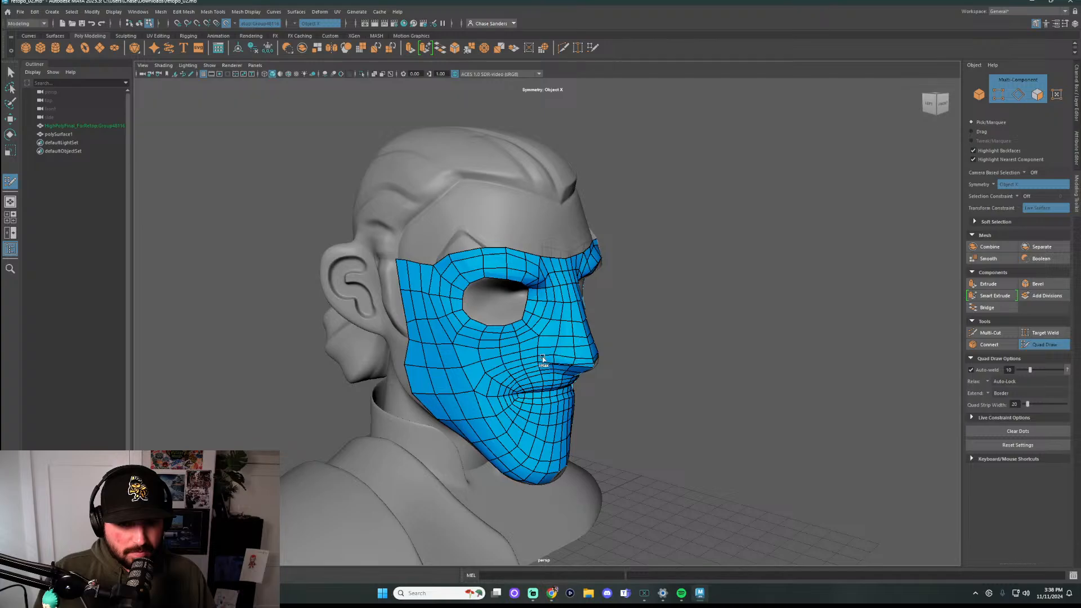
alt+right_drag(551, 360, 758, 387)
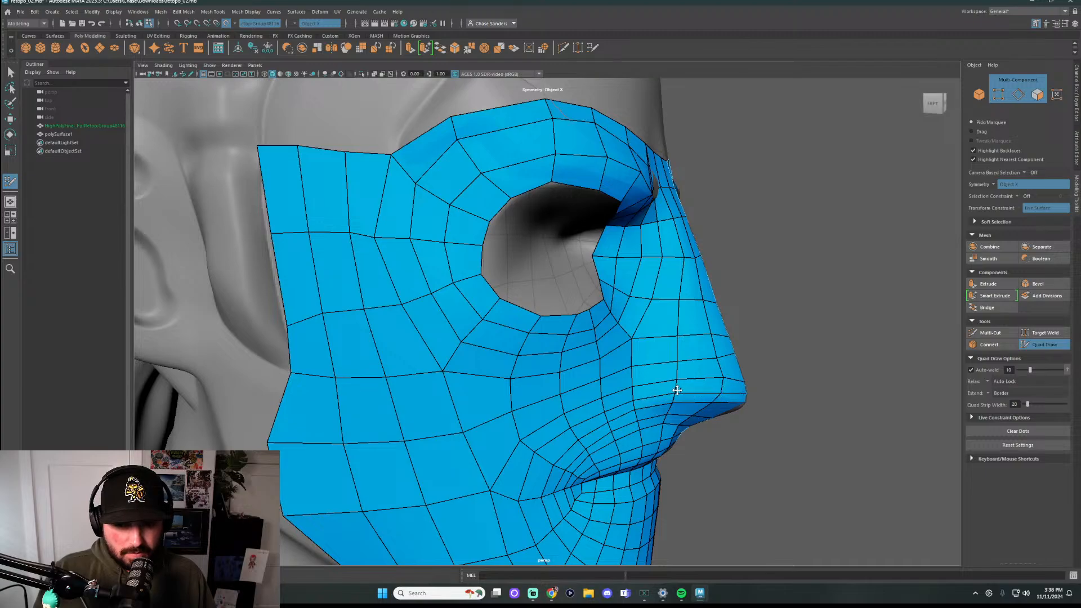
alt+drag(790, 388, 531, 354)
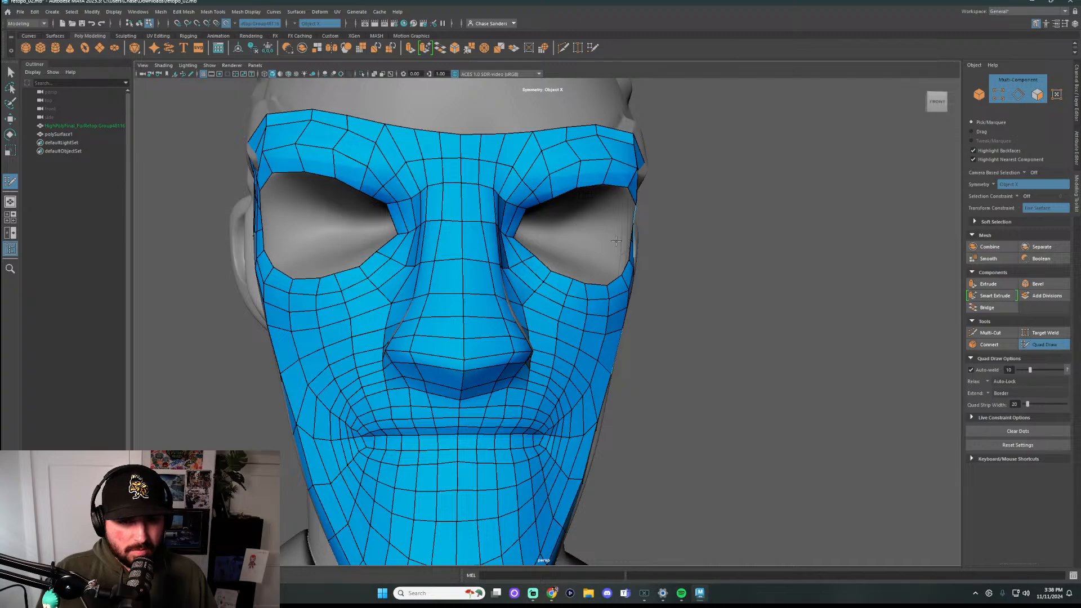
scroll(616, 241, down, 2)
alt+drag(688, 271, 659, 234)
scroll(658, 234, up, 4)
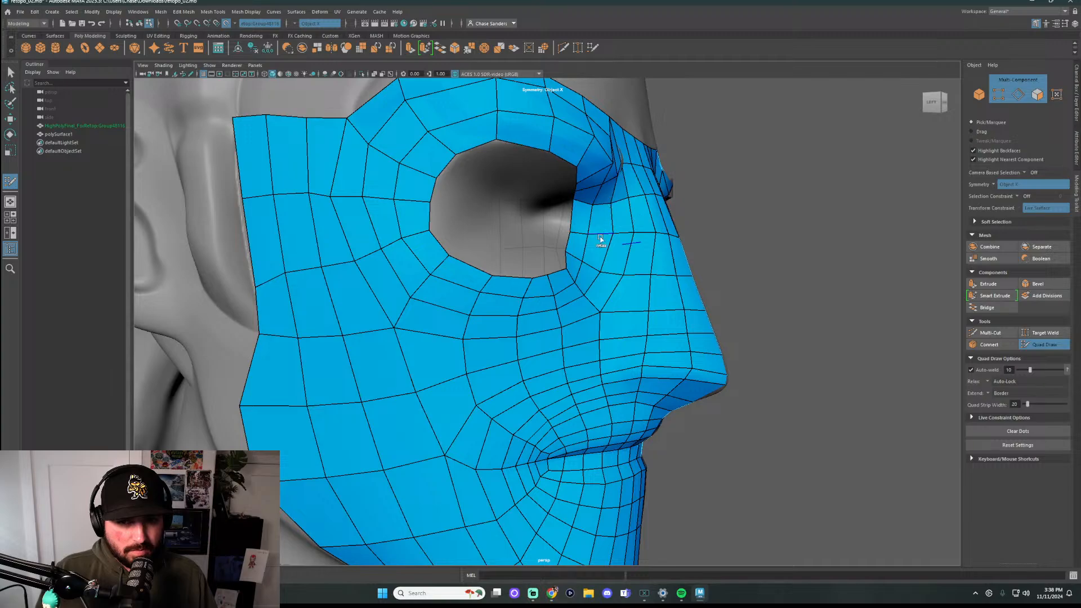
Relax the mesh beside the nose below the eye and adjust a vertex on the lower cheek
mouse_move(600, 239)
shift+mouse_down()
mouse_move(589, 219)
mouse_move(620, 244)
mouse_move(572, 299)
mouse_move(415, 285)
mouse_move(411, 321)
mouse_move(734, 330)
mouse_move(647, 343)
mouse_move(687, 357)
mouse_move(589, 353)
mouse_move(768, 354)
mouse_move(717, 355)
mouse_move(741, 389)
shift+mouse_up()
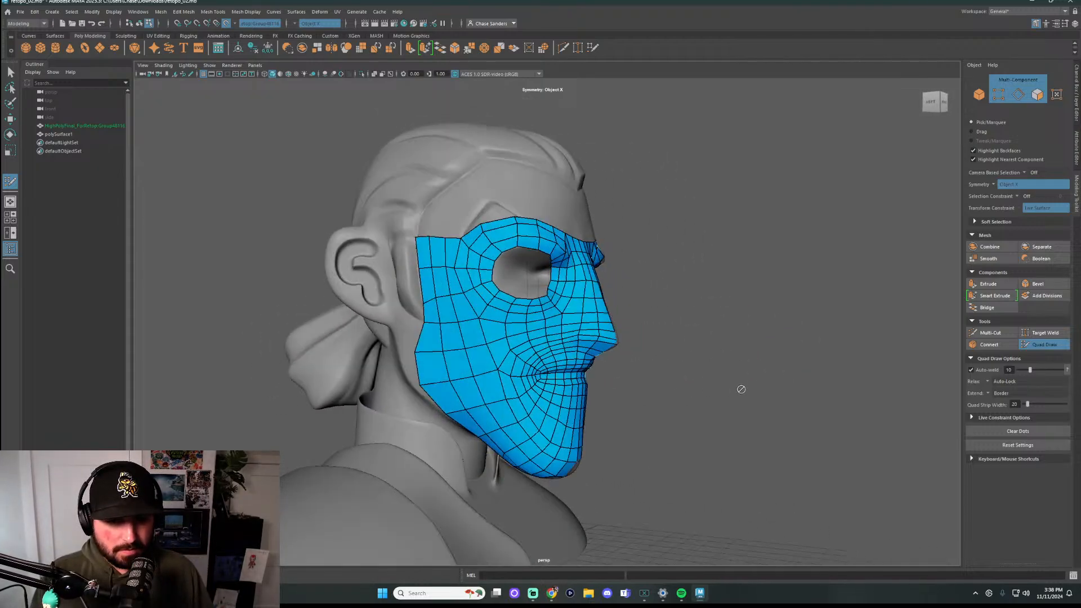
scroll(580, 410, up, 5)
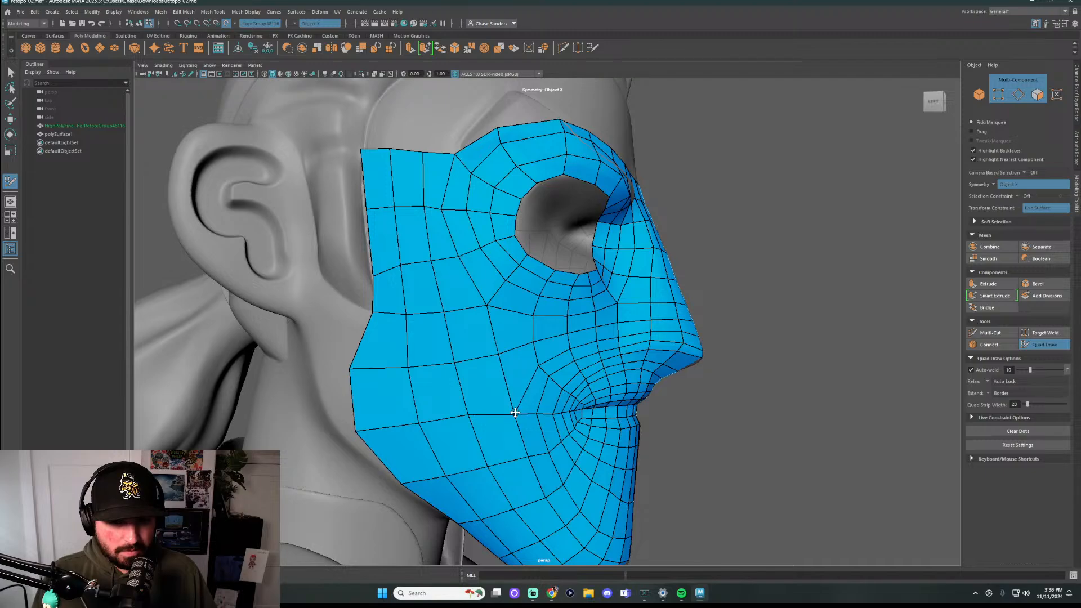
drag(470, 413, 471, 418)
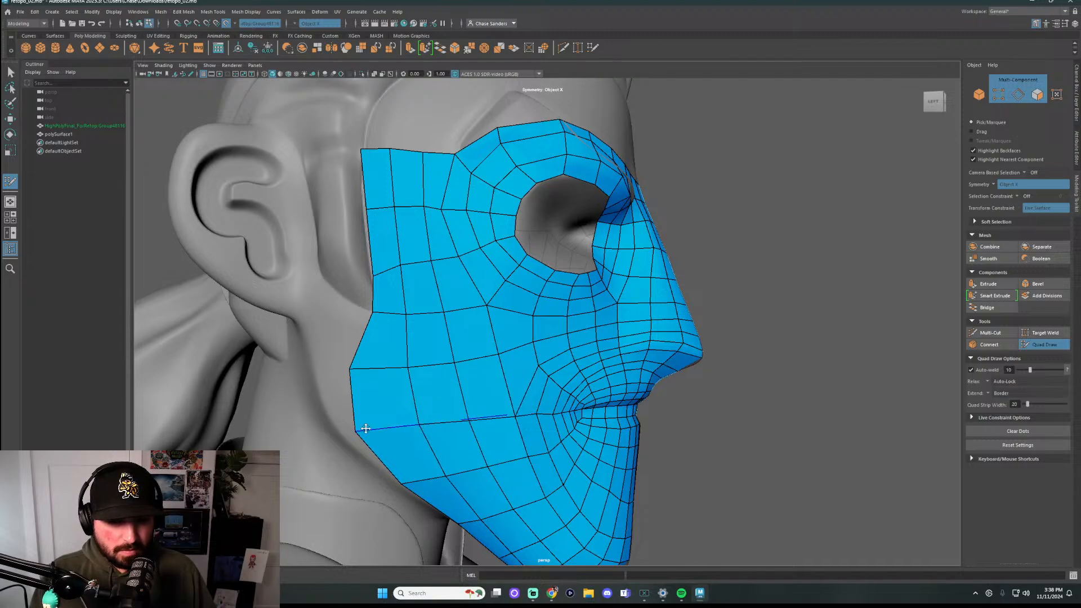
scroll(698, 415, down, 3)
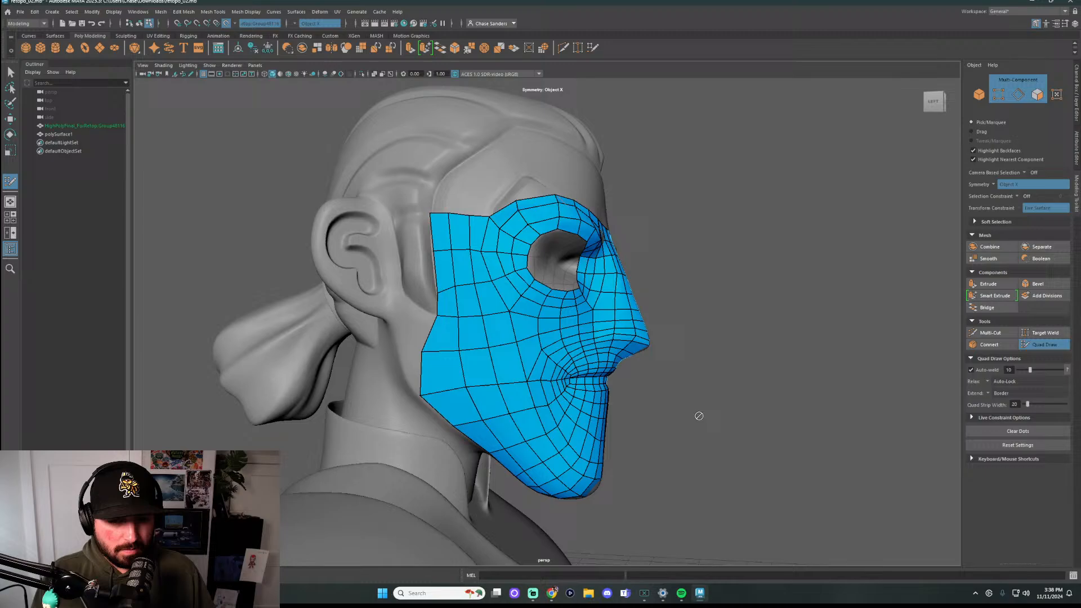
Build a mirrored strip of quads under the jaw from both jaw corners, joining it at the centre of the throat
alt+drag(699, 416, 451, 427)
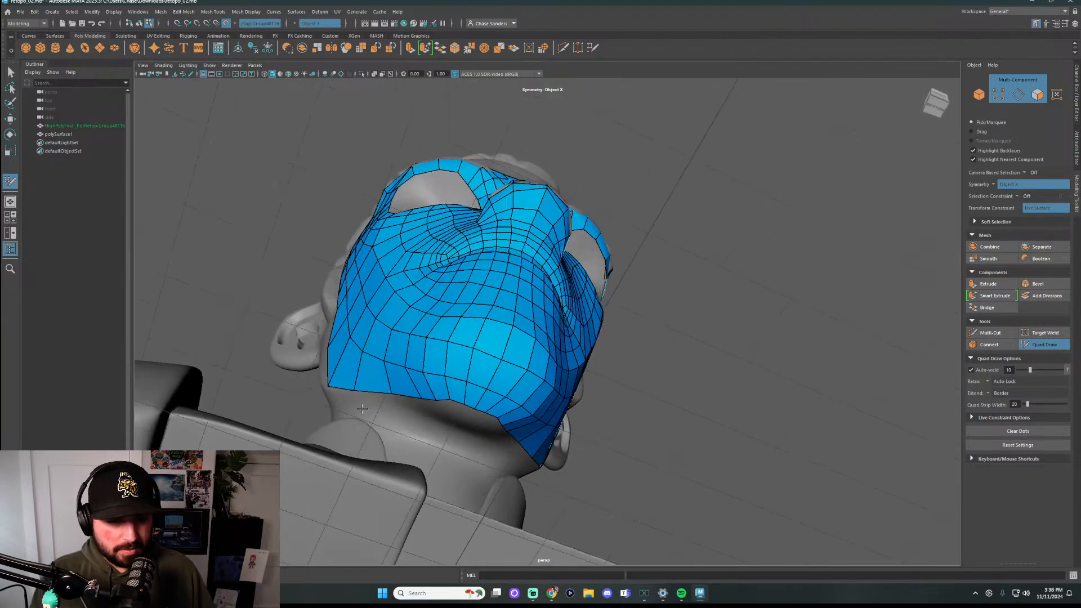
drag(371, 399, 402, 420)
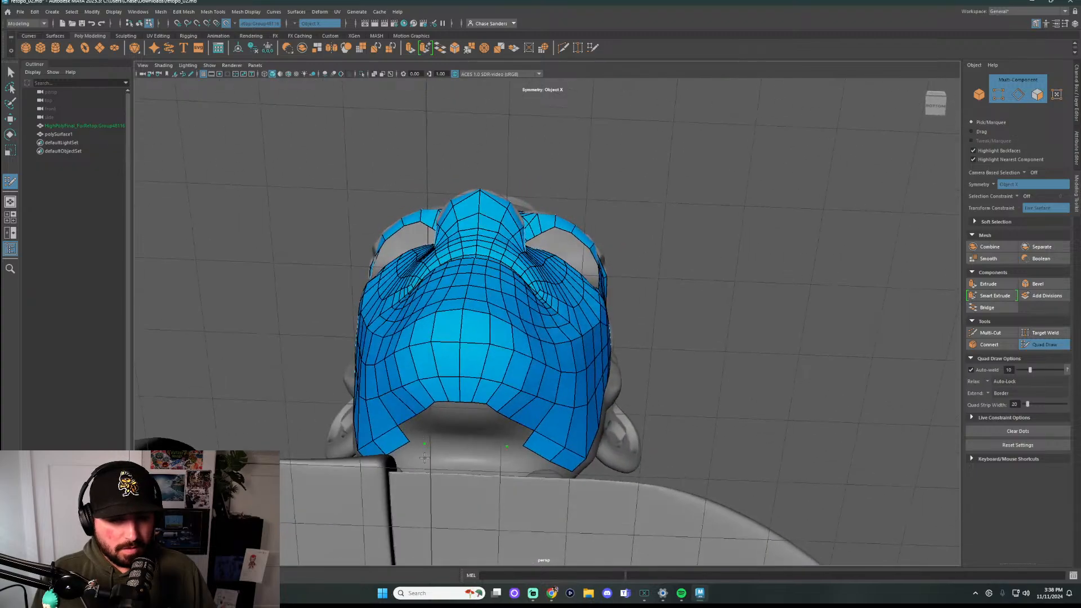
alt+drag(431, 440, 394, 485)
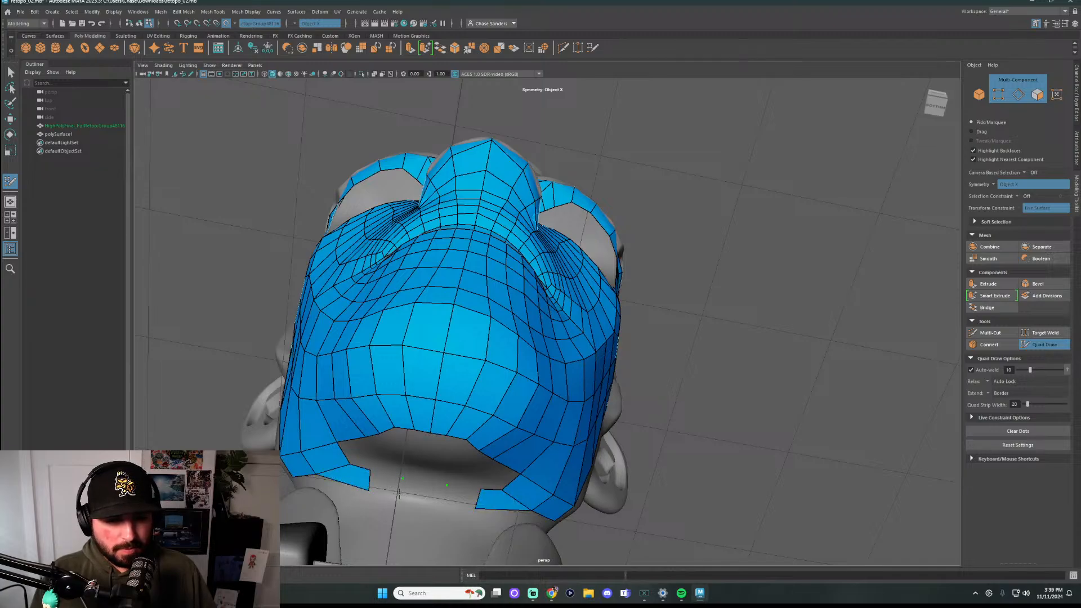
shift+click(417, 487)
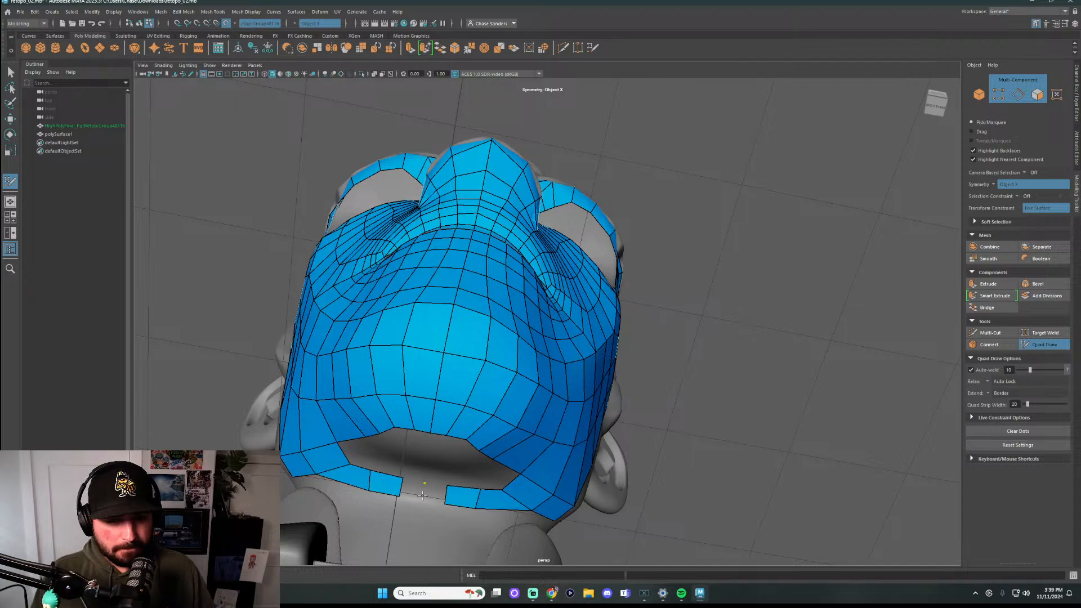
shift+click(421, 493)
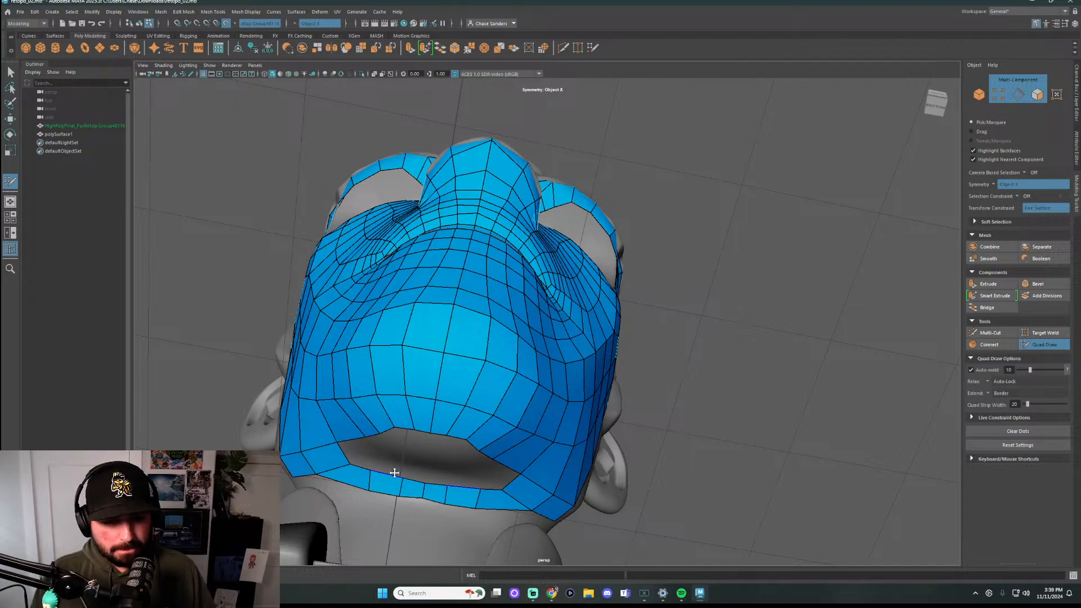
Fill the opening between the chin edge and the throat strip with mirrored quads, adding an edge loop, and relax the patch
shift+click(363, 453)
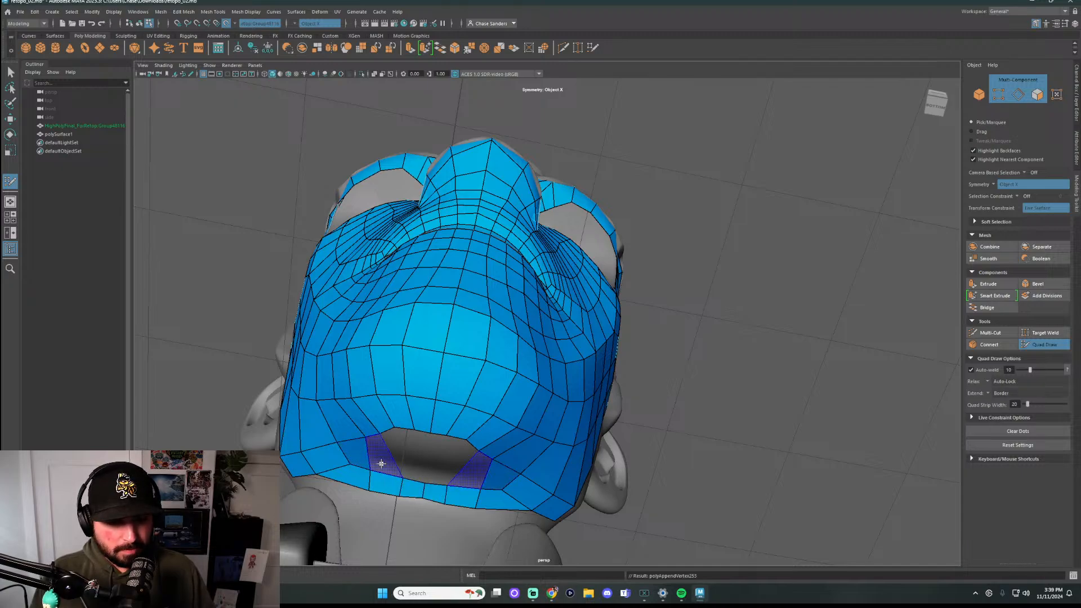
shift+click(382, 464)
mouse_move(403, 478)
mouse_down()
mouse_move(388, 475)
mouse_move(386, 495)
mouse_up()
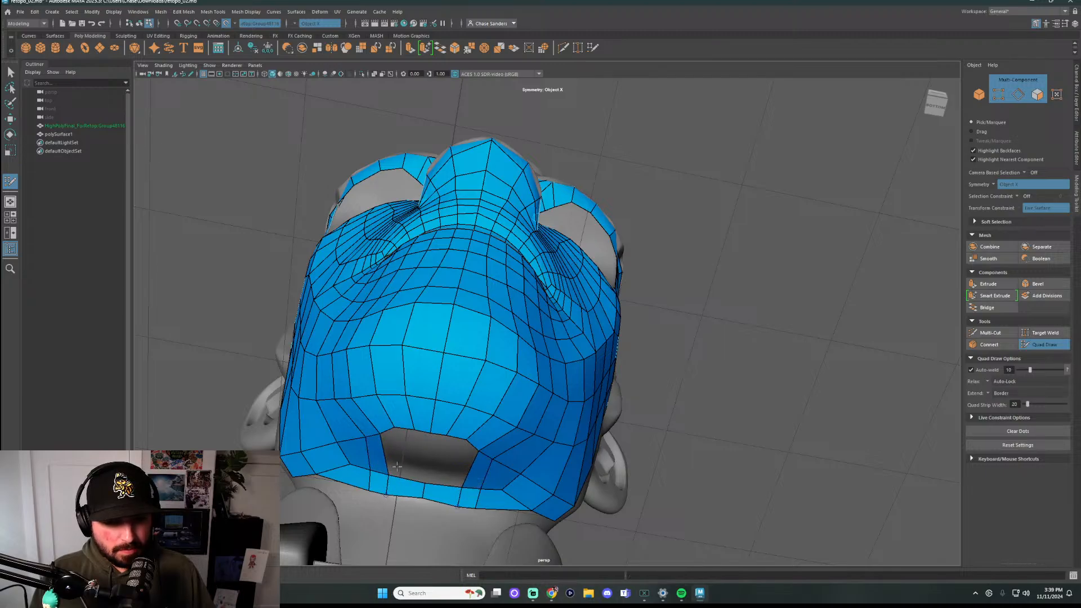
ctrl+click(368, 454)
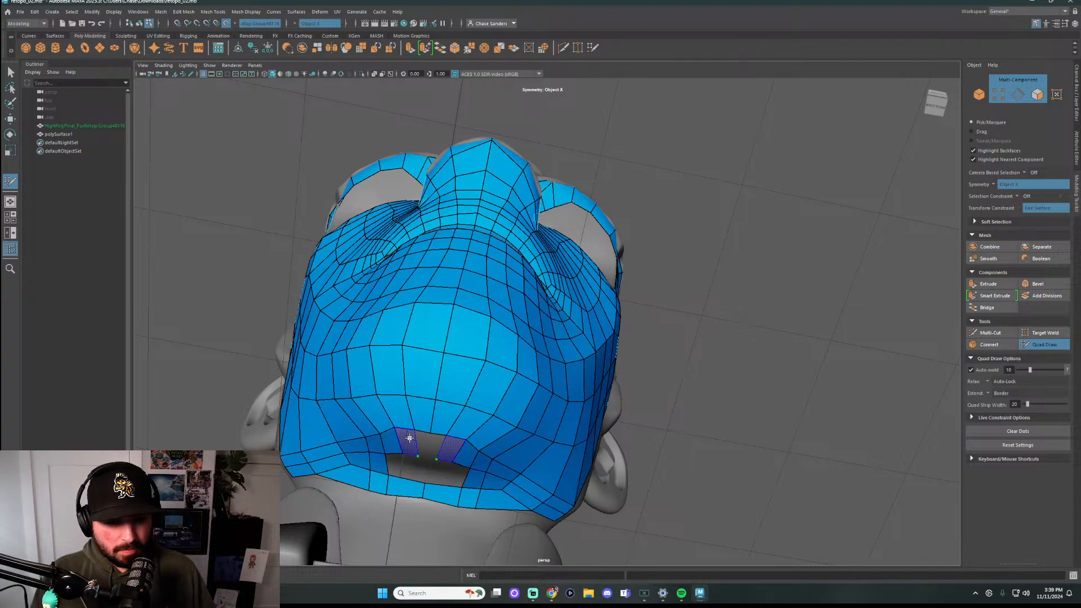
shift+click(423, 448)
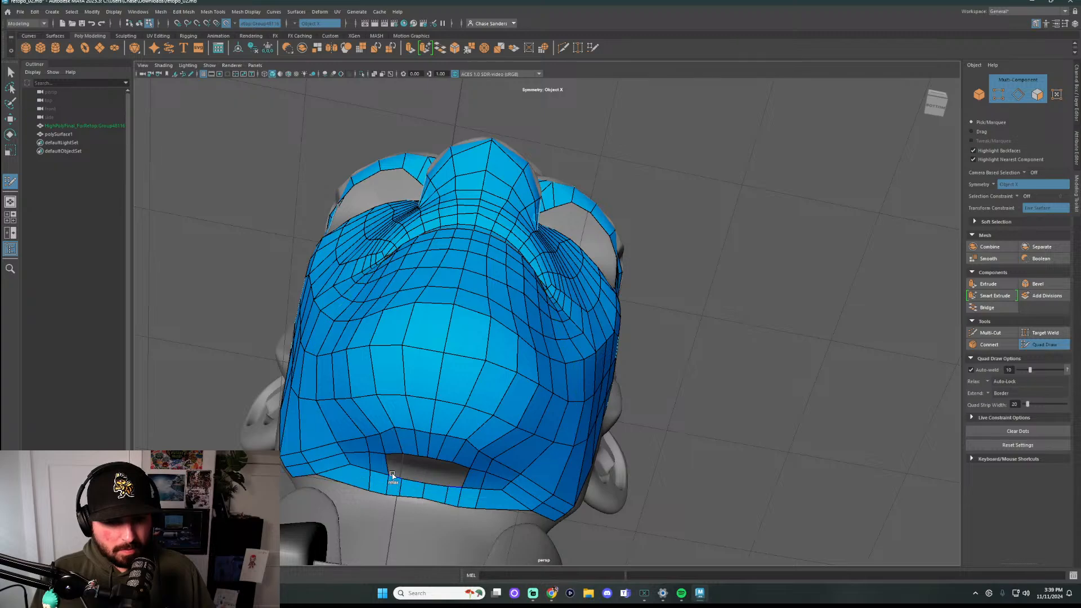
shift+click(397, 468)
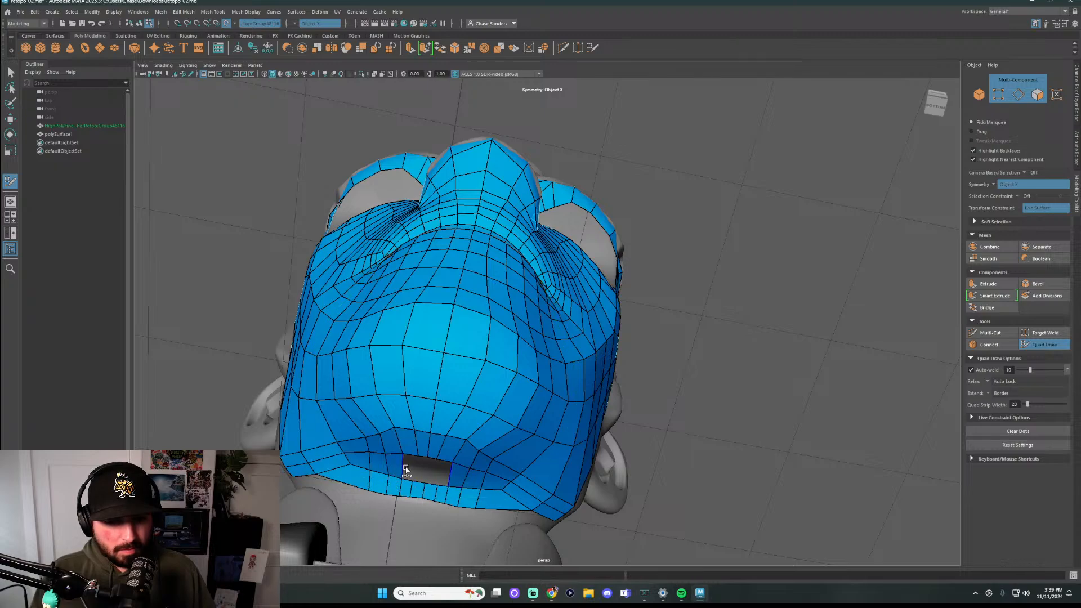
shift+click(410, 470)
mouse_move(463, 475)
shift+mouse_down()
mouse_move(379, 459)
mouse_move(391, 454)
mouse_move(368, 460)
mouse_move(386, 446)
mouse_move(377, 458)
mouse_move(452, 492)
mouse_move(515, 490)
mouse_move(537, 518)
mouse_move(625, 466)
mouse_move(662, 485)
mouse_move(694, 479)
mouse_move(603, 498)
shift+mouse_up()
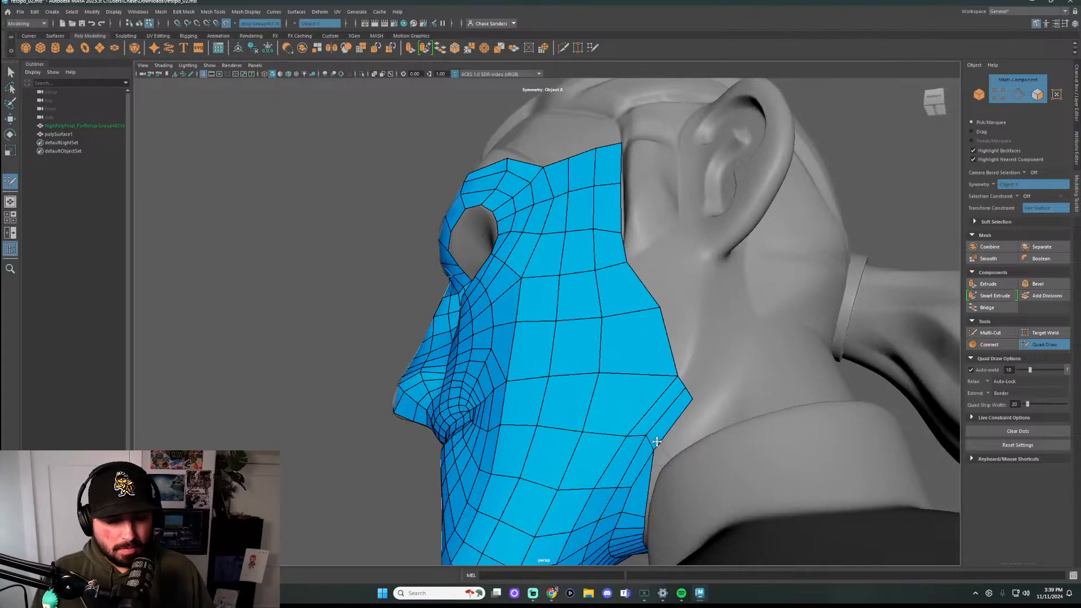
Extend a strip of quads from the jaw corner backward along the side of the neck and even out its spacing
scroll(606, 454, up, 2)
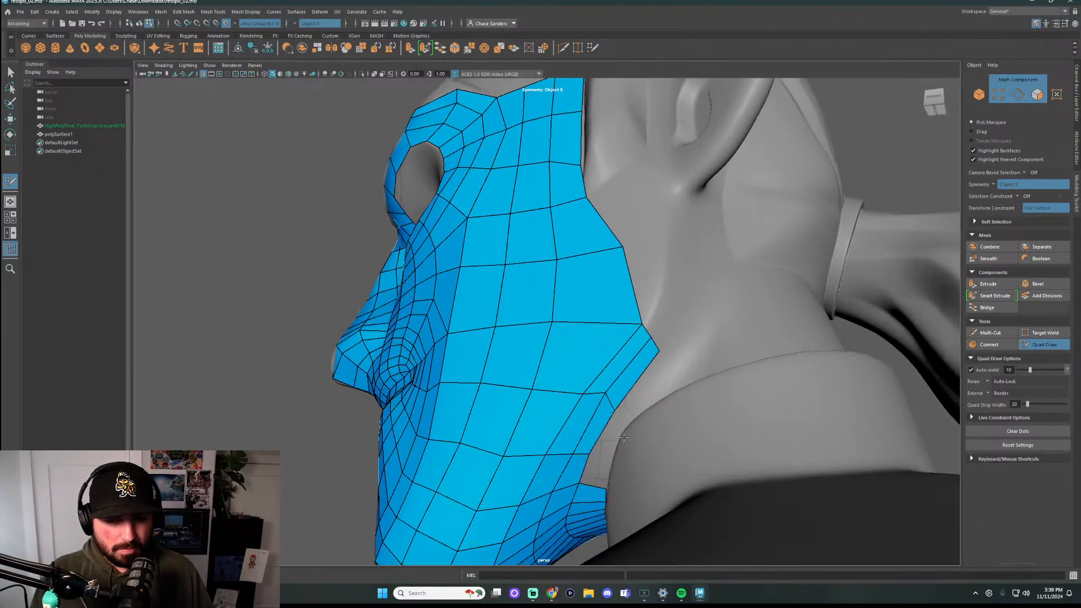
alt+drag(603, 460, 656, 466)
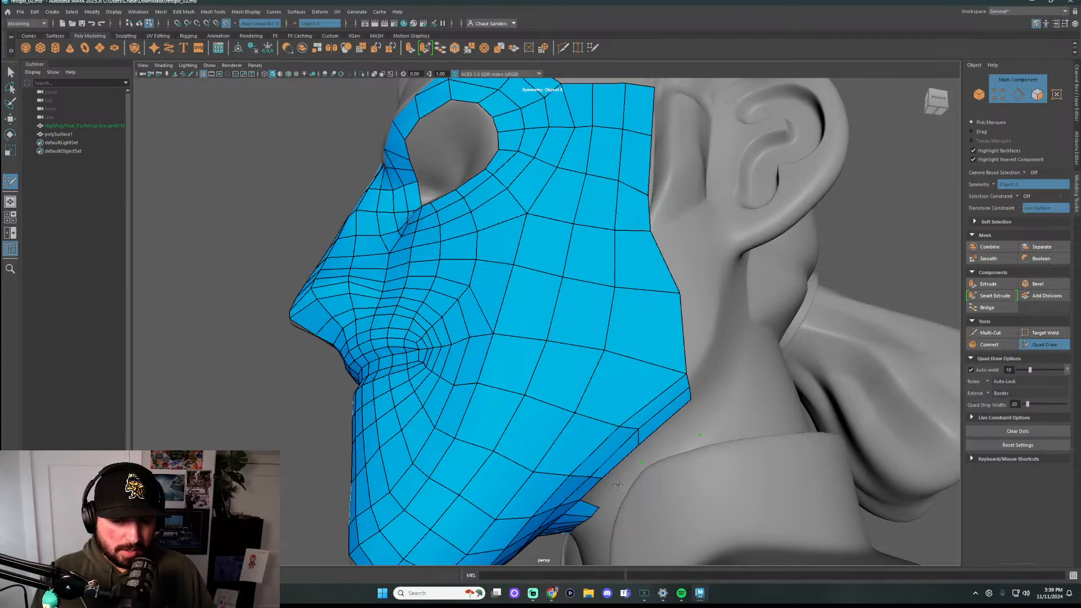
mouse_move(662, 445)
alt+mouse_down()
mouse_move(639, 445)
mouse_move(691, 410)
alt+mouse_up()
shift+click(634, 431)
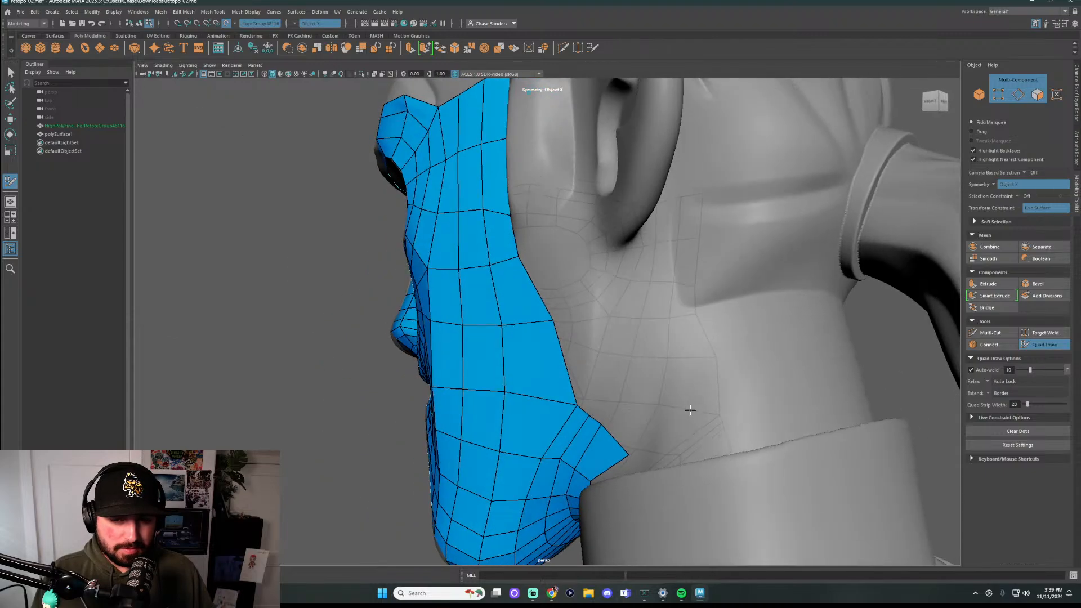
shift+click(647, 422)
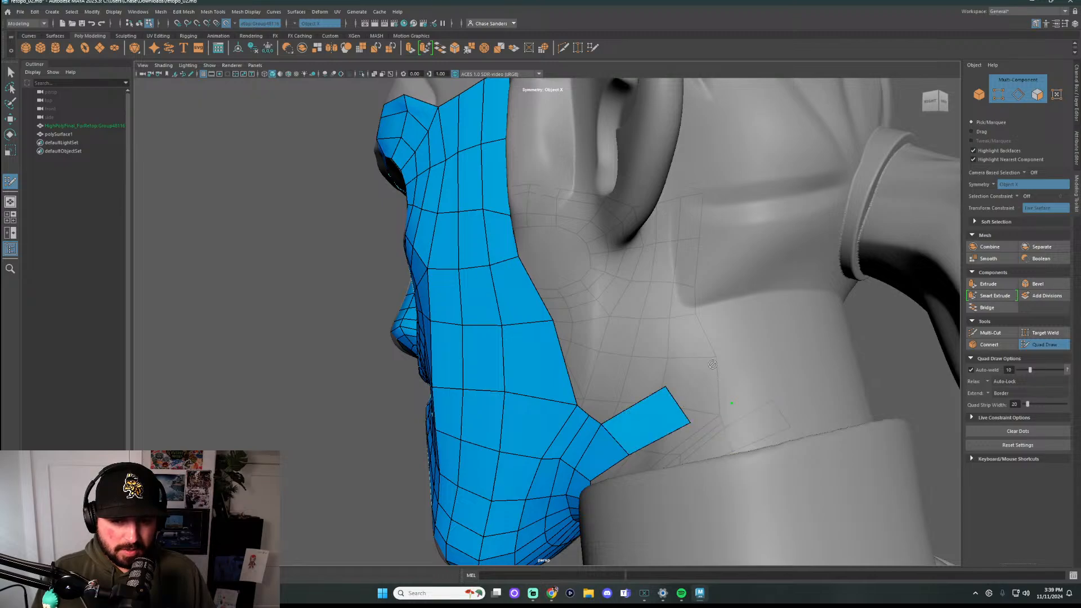
shift+click(708, 386)
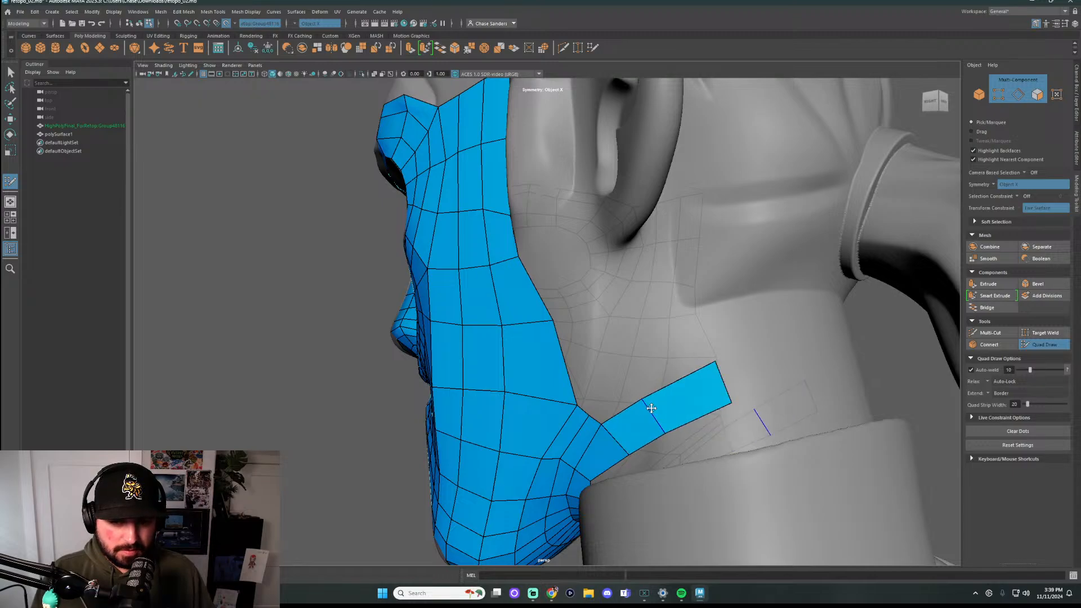
mouse_move(719, 382)
shift+mouse_down()
mouse_move(745, 367)
mouse_move(747, 389)
shift+mouse_up()
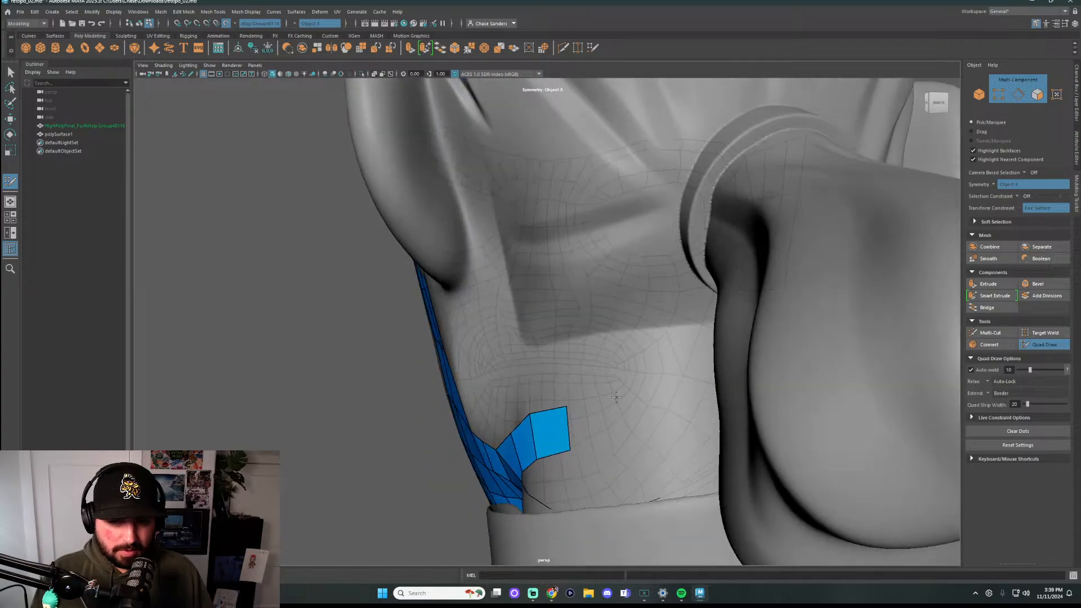
Place dots across the back of the neck and fill quads between them to close the neck strip, then relax it
alt+drag(608, 443, 709, 362)
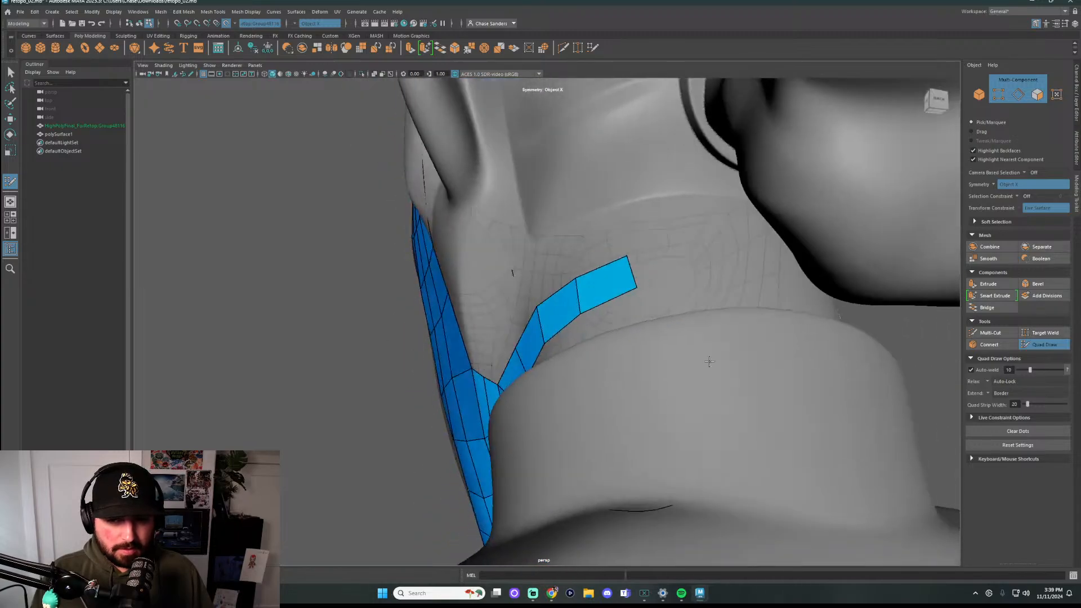
click(764, 282)
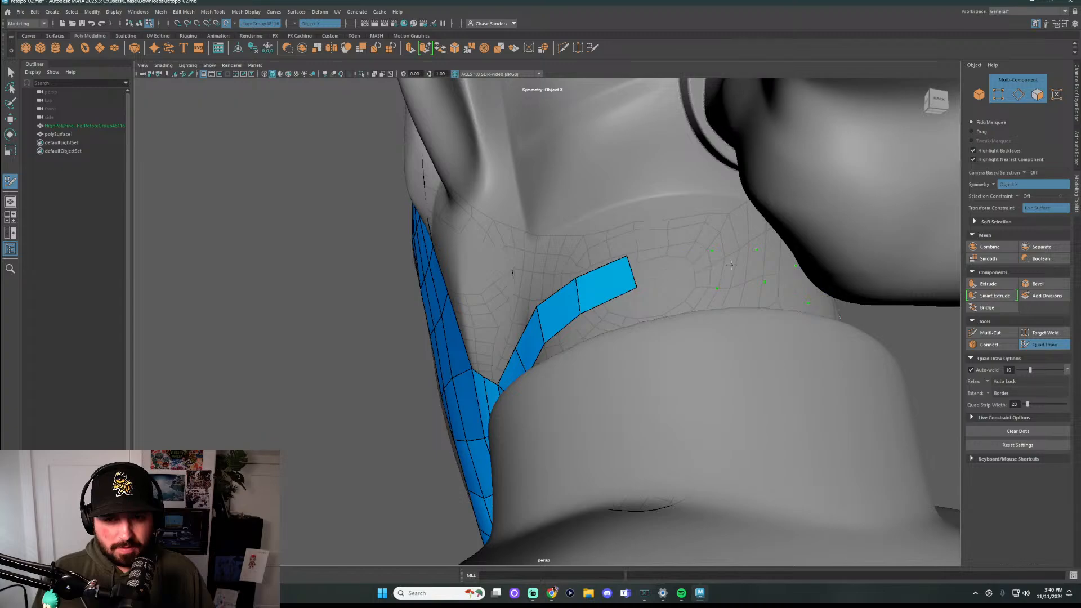
shift+click(673, 270)
shift+click(761, 273)
mouse_move(732, 276)
shift+mouse_down()
mouse_move(671, 283)
mouse_move(760, 283)
mouse_move(638, 297)
mouse_move(647, 322)
mouse_move(714, 333)
mouse_move(591, 349)
mouse_move(521, 415)
mouse_move(435, 381)
mouse_move(633, 391)
mouse_move(486, 375)
shift+mouse_up()
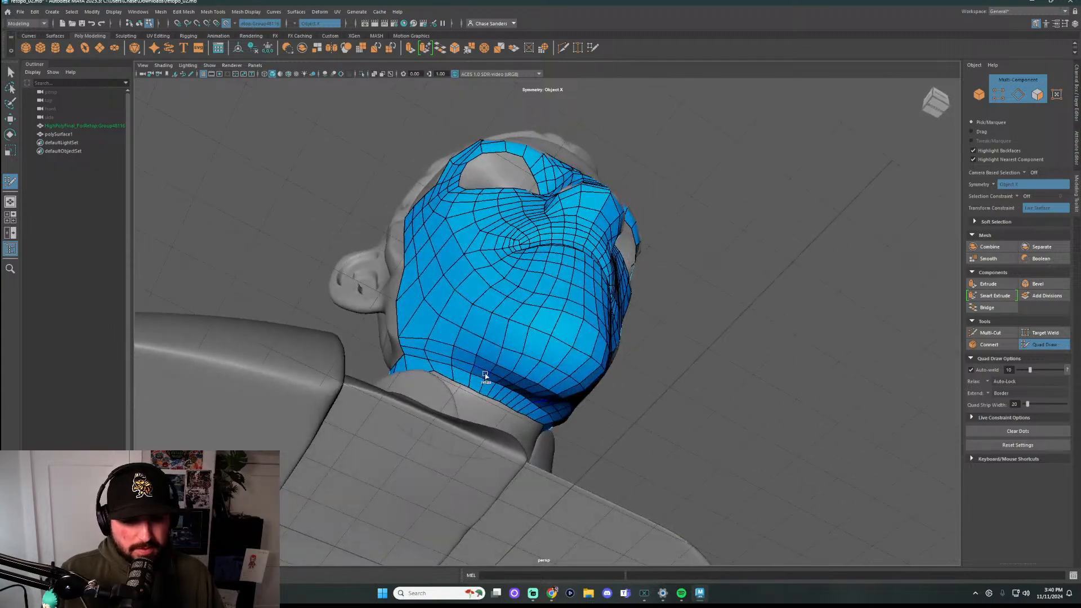
Add a second row of quads to the neck strip, reaching down to the collar
alt+drag(708, 418, 630, 423)
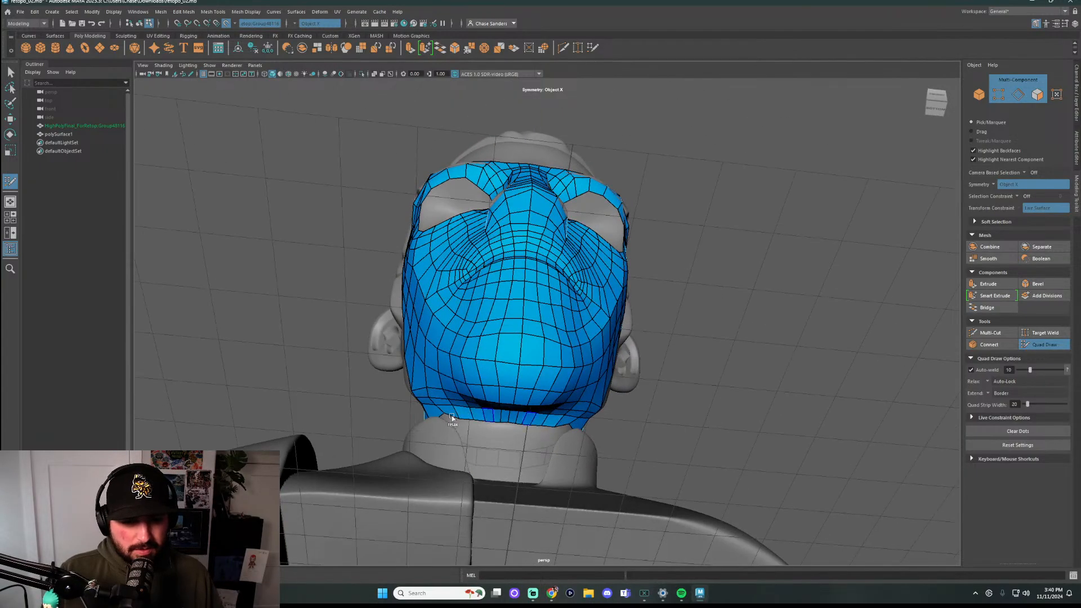
alt+drag(454, 420, 643, 428)
alt+right_drag(643, 428, 711, 412)
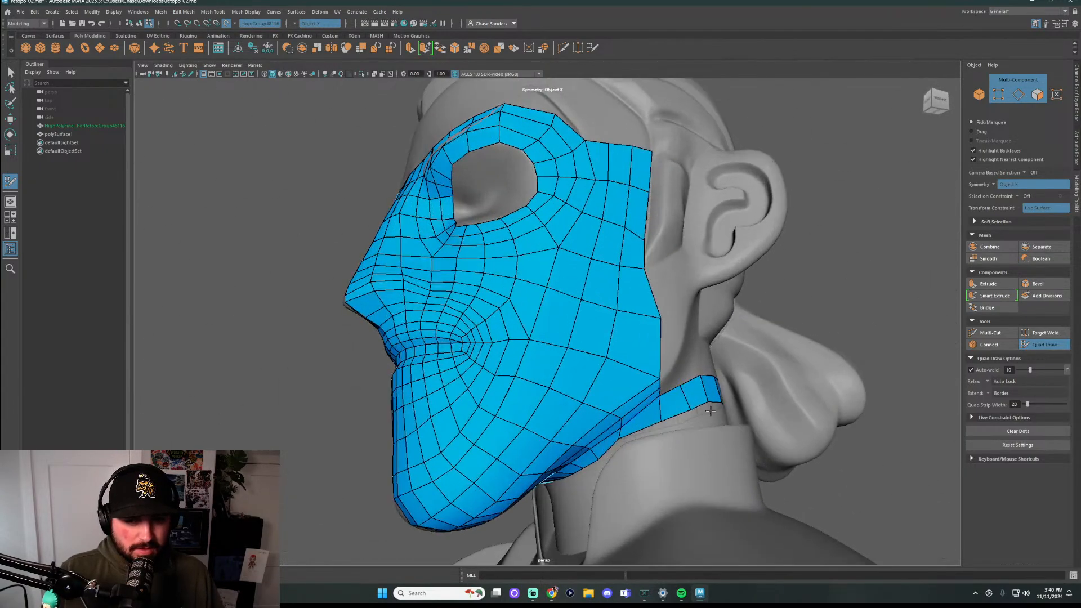
mouse_move(684, 414)
mouse_down()
mouse_move(690, 437)
mouse_move(670, 459)
mouse_move(568, 495)
mouse_up()
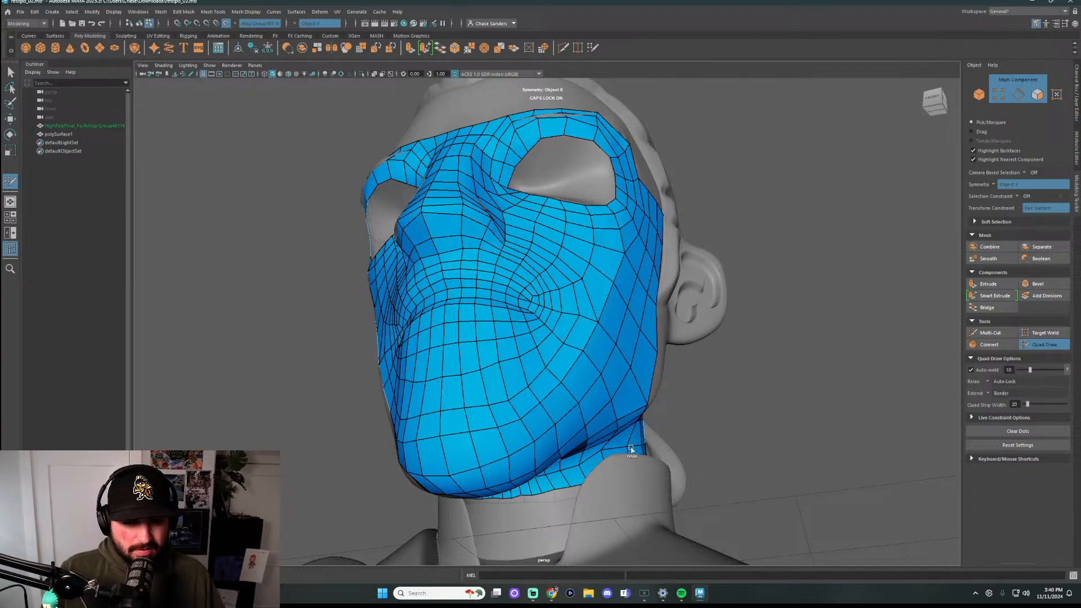
Examine the neck band, jawline and face topology from both sides and the front
alt+drag(631, 449, 609, 446)
alt+drag(696, 435, 653, 420)
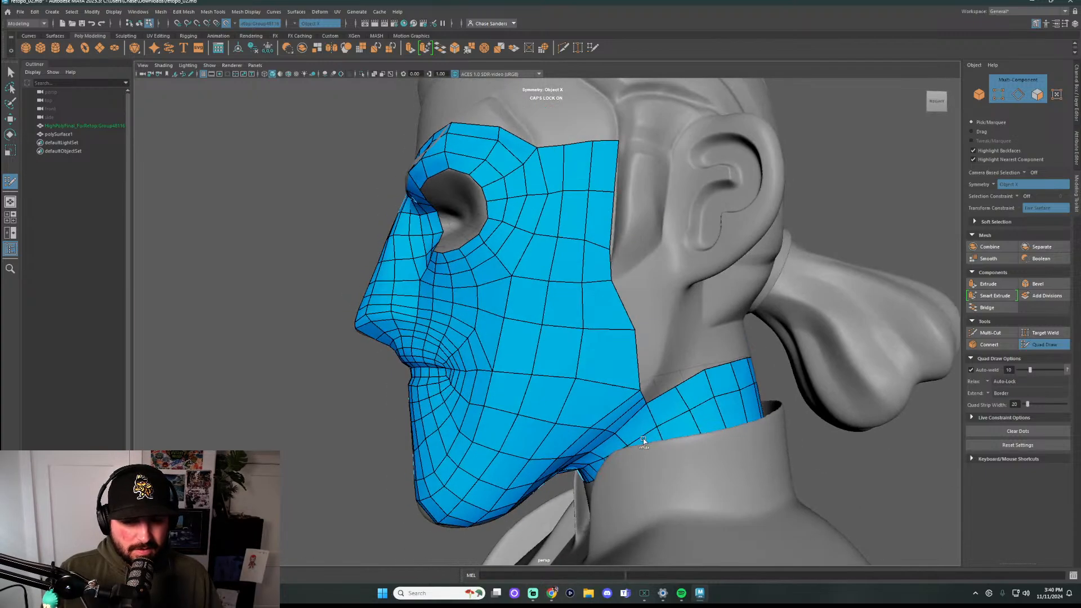
scroll(719, 449, up, 5)
scroll(720, 449, down, 5)
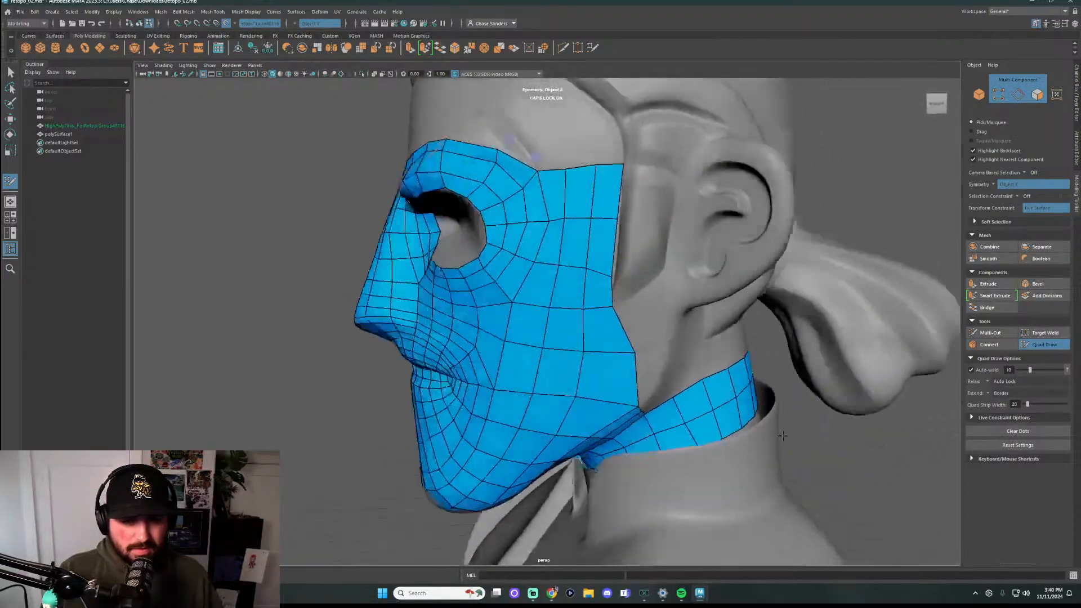
alt+drag(719, 449, 797, 460)
scroll(726, 449, up, 4)
alt+drag(726, 449, 886, 473)
scroll(887, 473, down, 4)
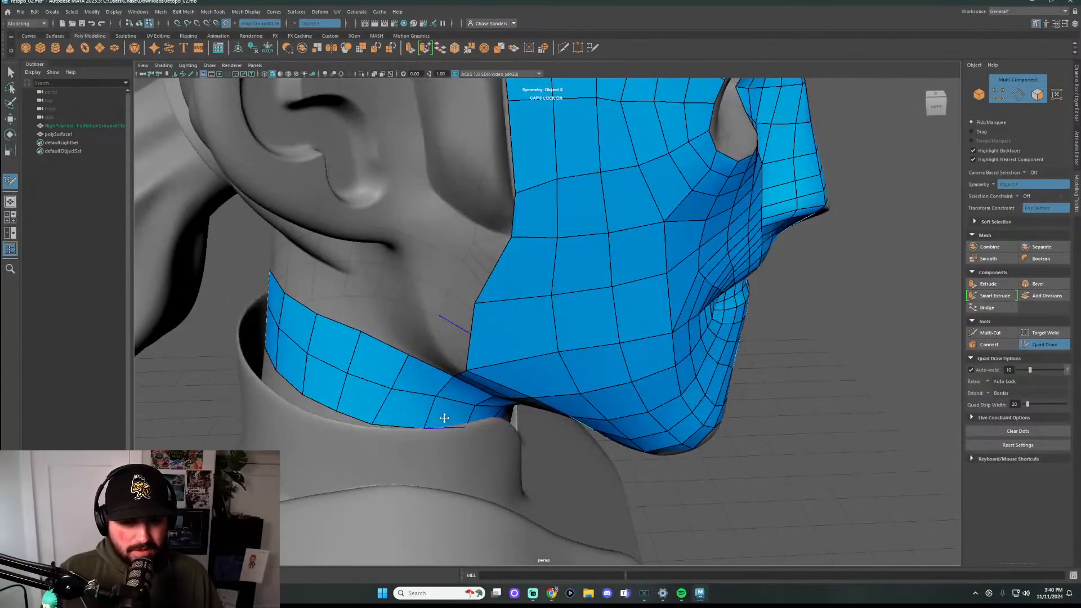
scroll(694, 442, down, 2)
alt+drag(694, 443, 609, 448)
scroll(744, 396, up, 3)
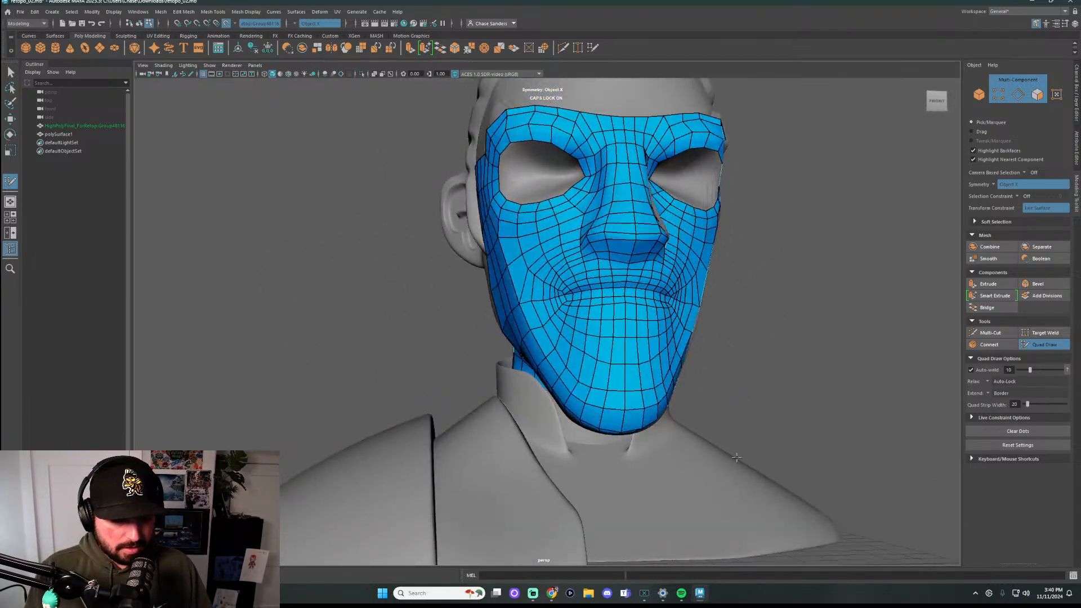
scroll(737, 458, down, 3)
alt+drag(767, 425, 711, 330)
scroll(704, 359, up, 4)
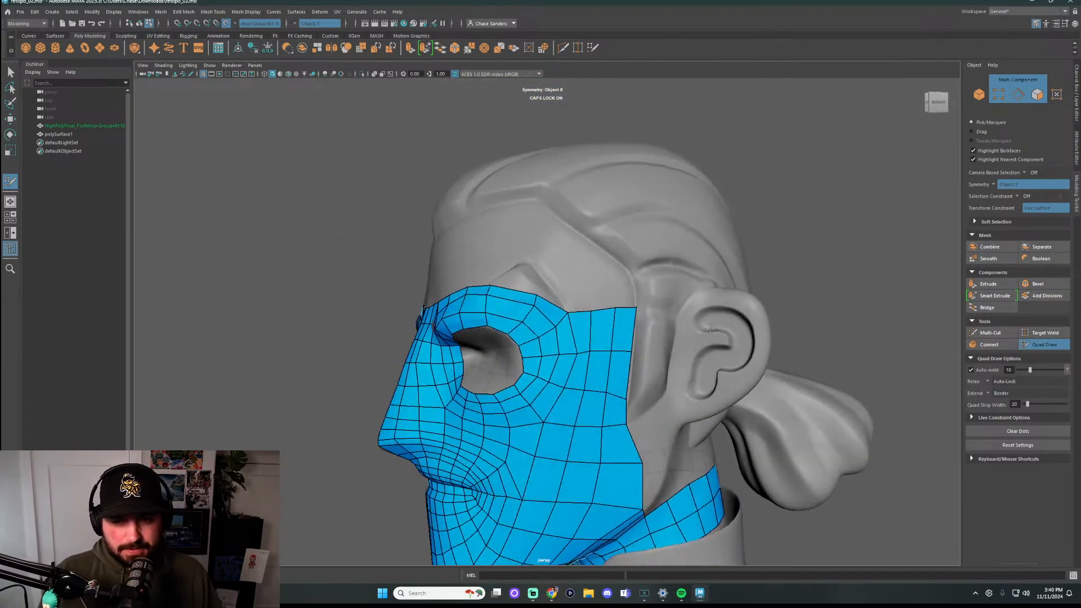
Add a row of quads above the outer brow and along the upper edge of the temple
alt+drag(630, 376, 551, 290)
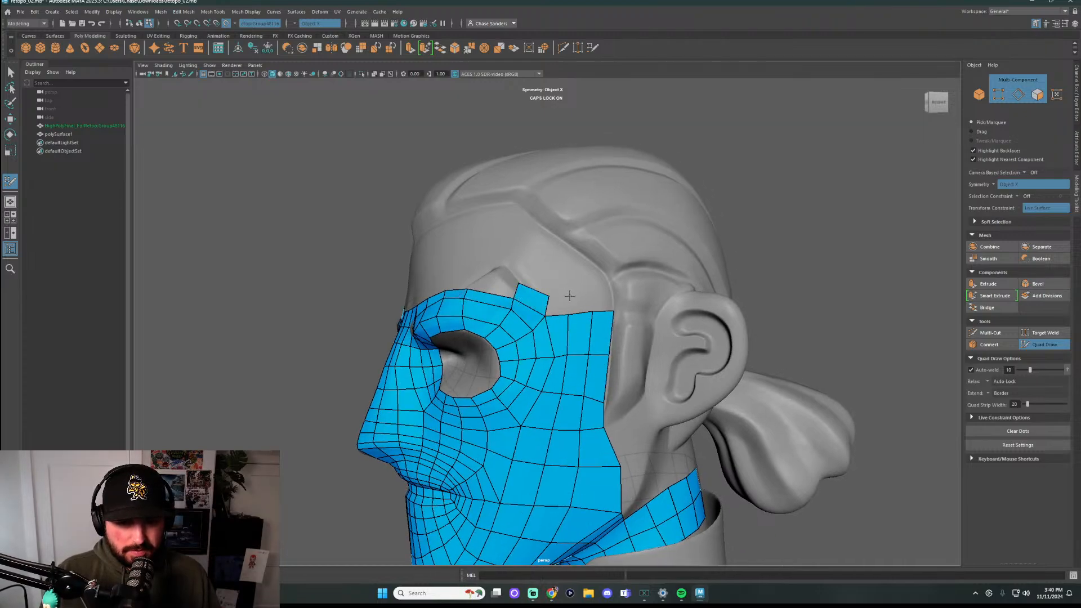
shift+click(585, 305)
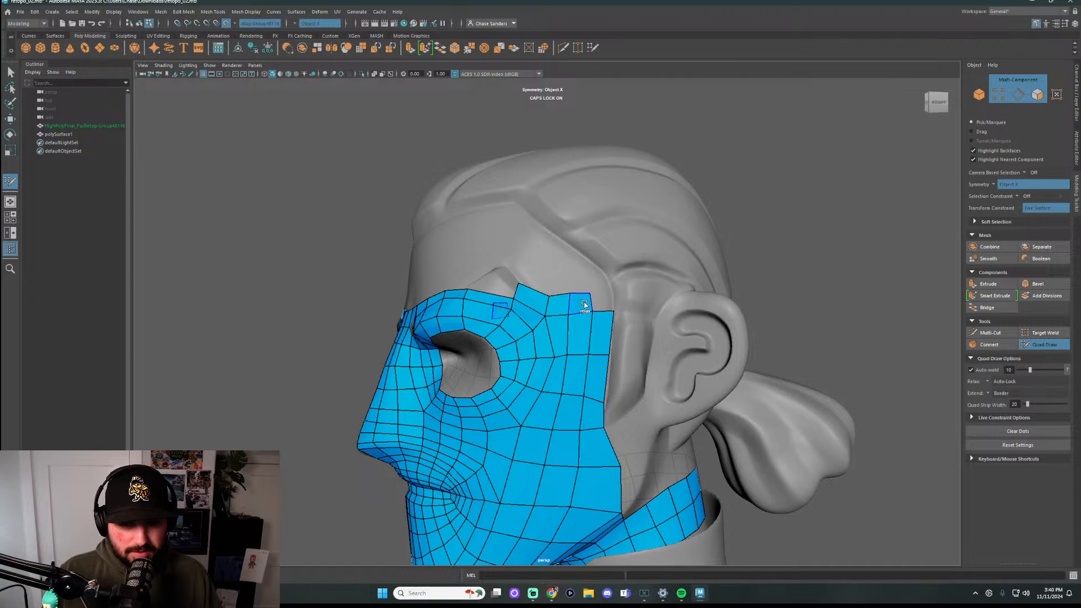
shift+click(601, 302)
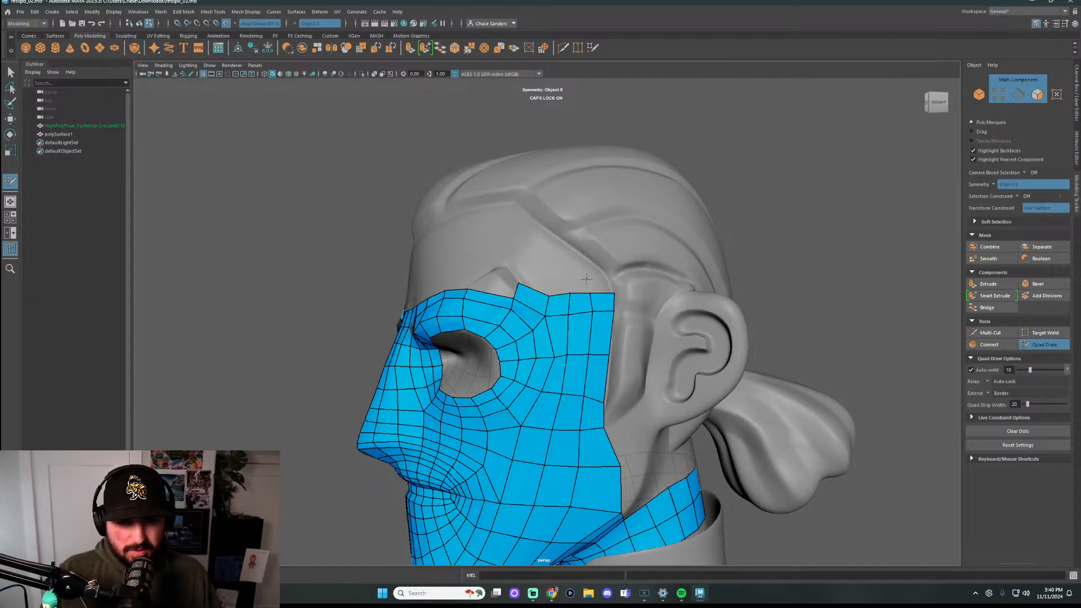
Add quads above the upper temple corner to start a strip curving up toward the hairline
click(602, 266)
shift+click(598, 281)
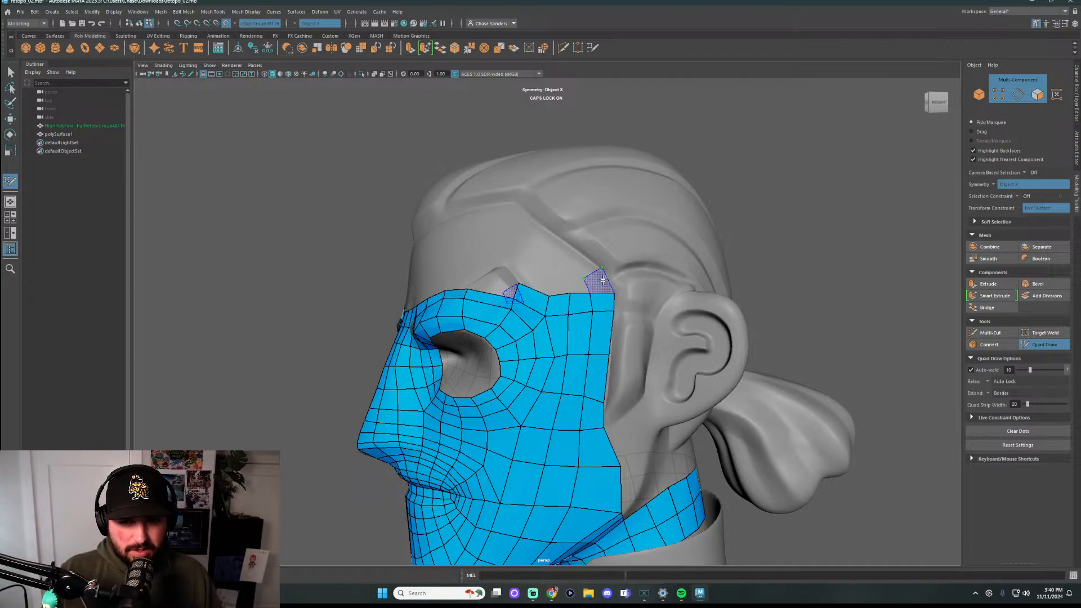
click(574, 261)
shift+click(567, 276)
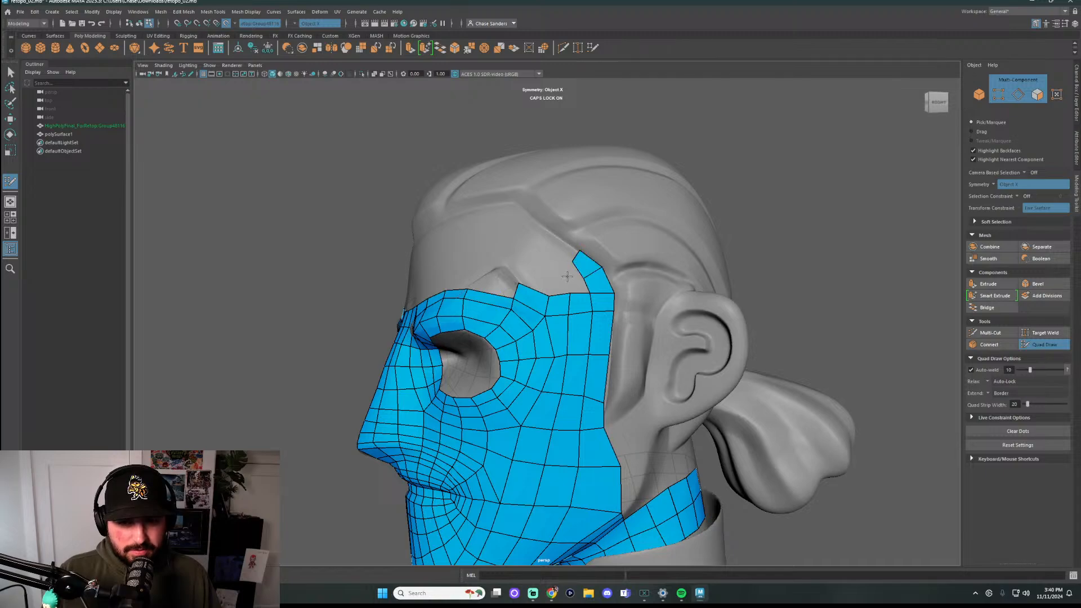
click(565, 279)
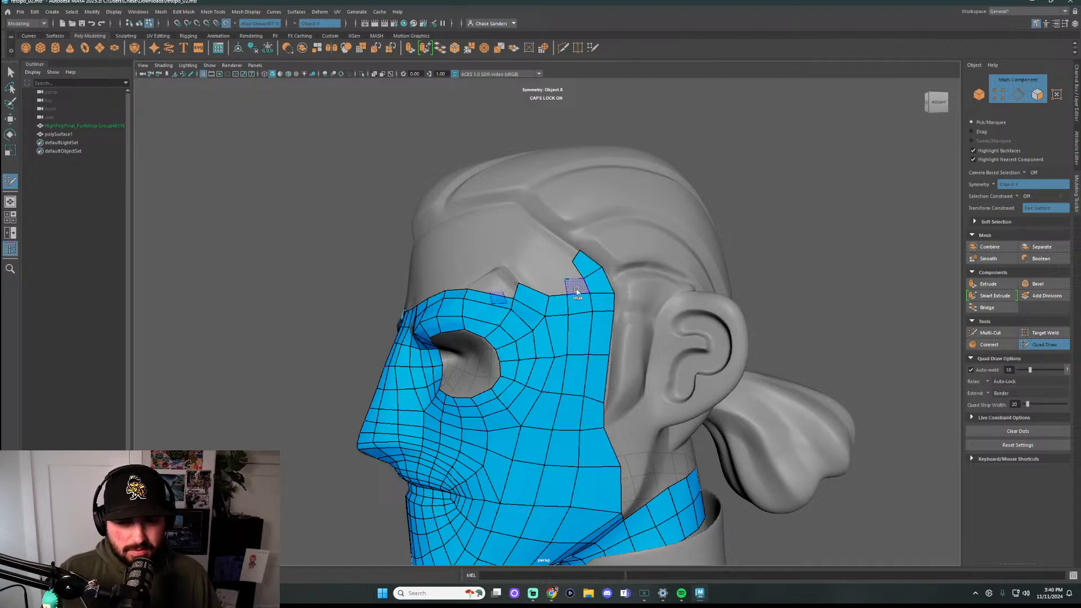
shift+click(574, 284)
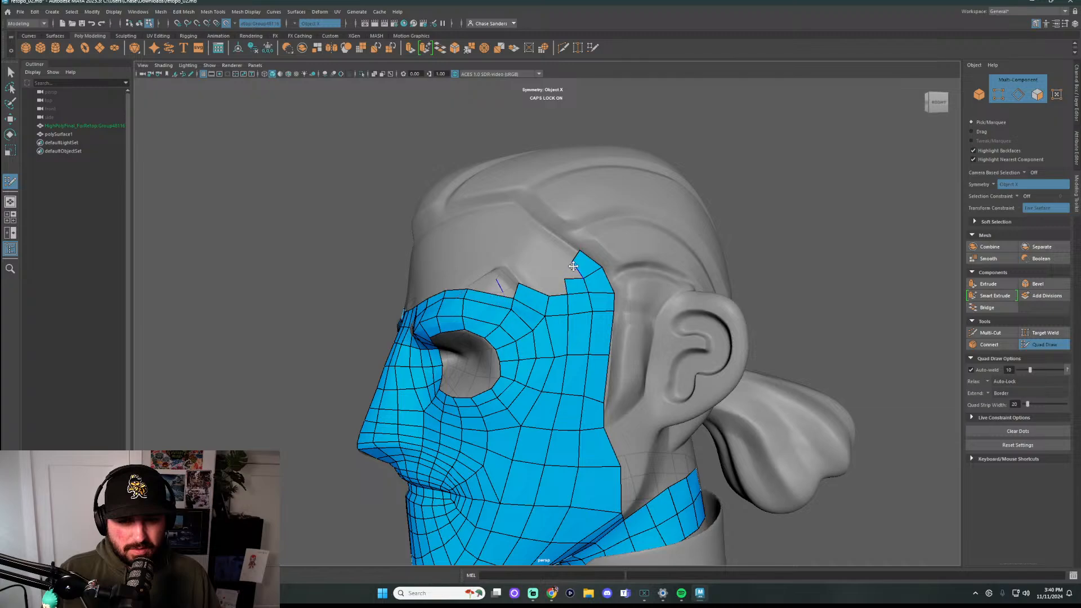
Extend the temple strip two quads wide up along the hairline and adjust its outer edge vertex
click(551, 264)
shift+click(567, 271)
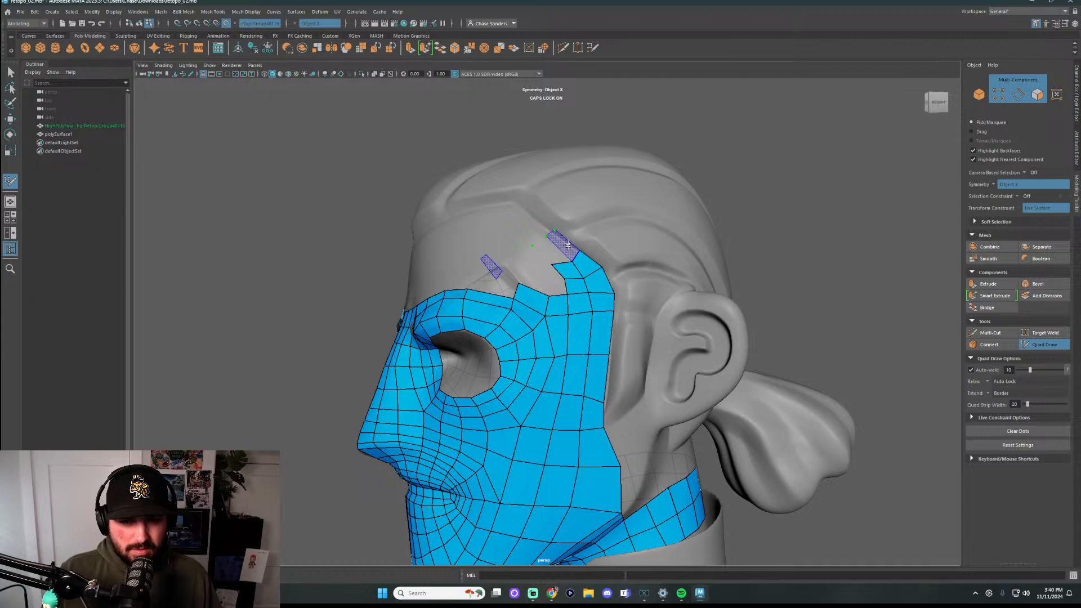
shift+click(563, 245)
shift+click(551, 253)
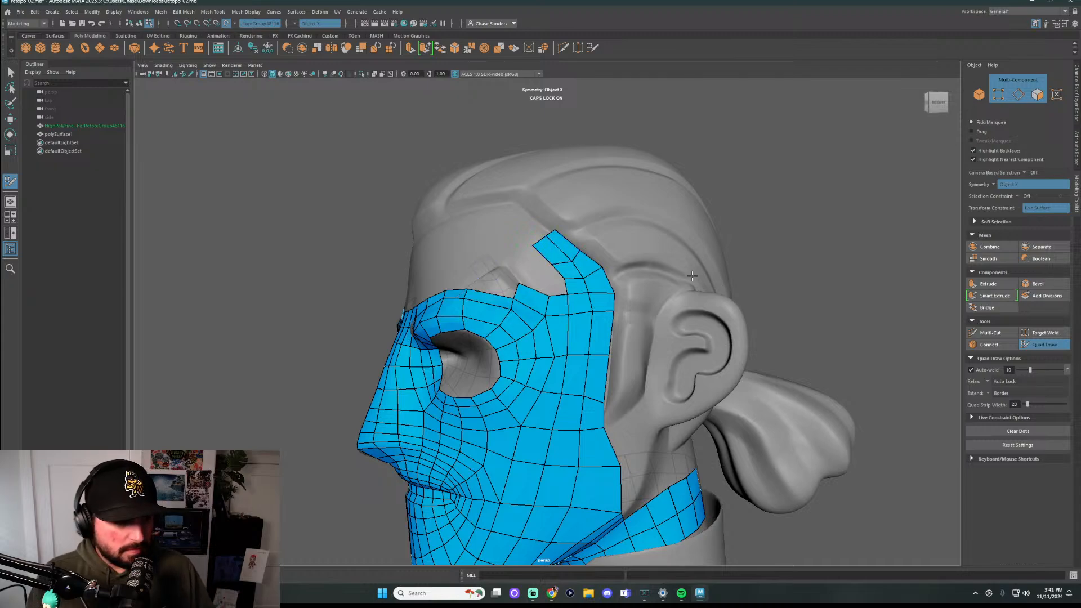
scroll(780, 233, down, 2)
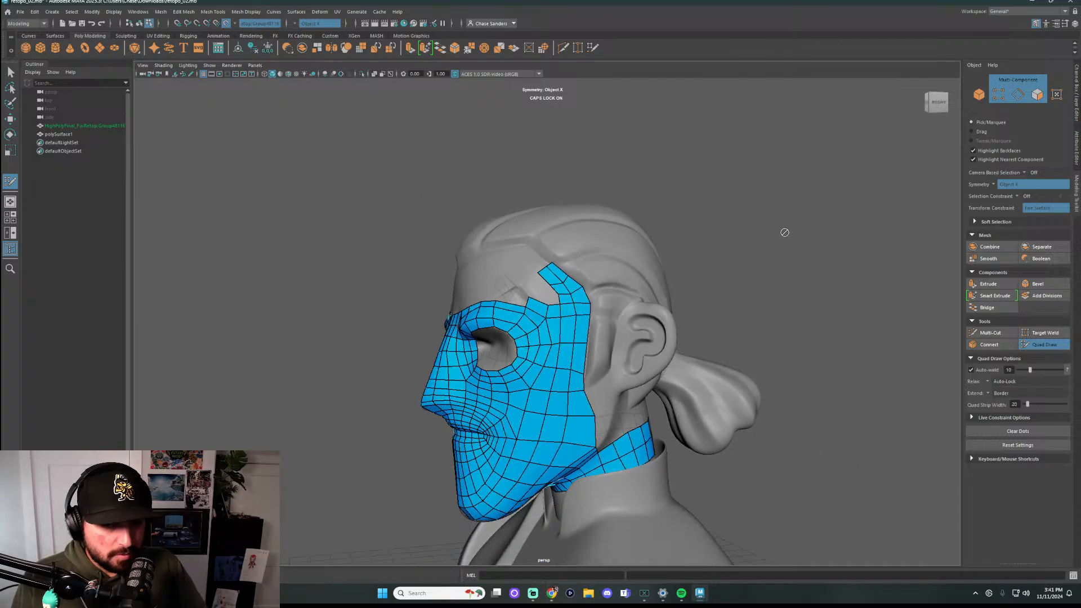
alt+drag(752, 246, 612, 283)
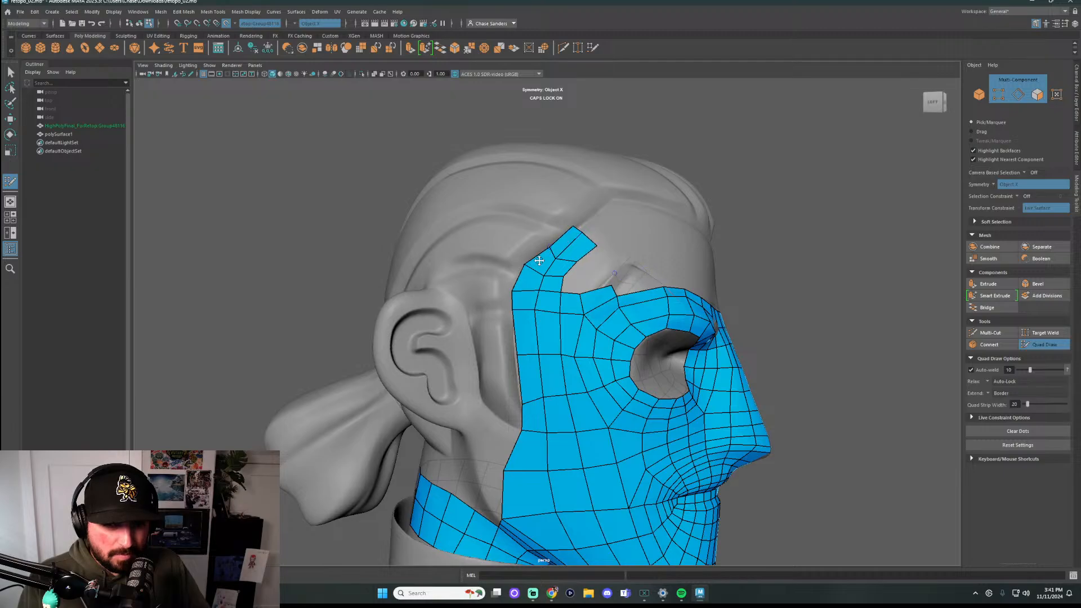
drag(525, 263, 522, 273)
Continue the strip as a single row of quads across the upper forehead to the centre line
alt+drag(634, 236, 562, 274)
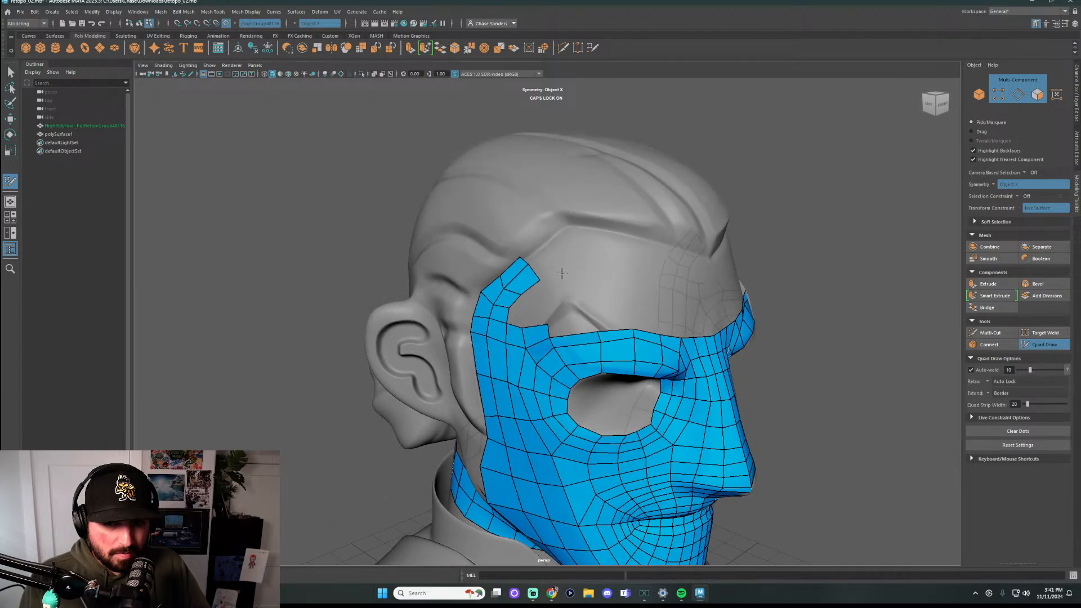
shift+click(553, 269)
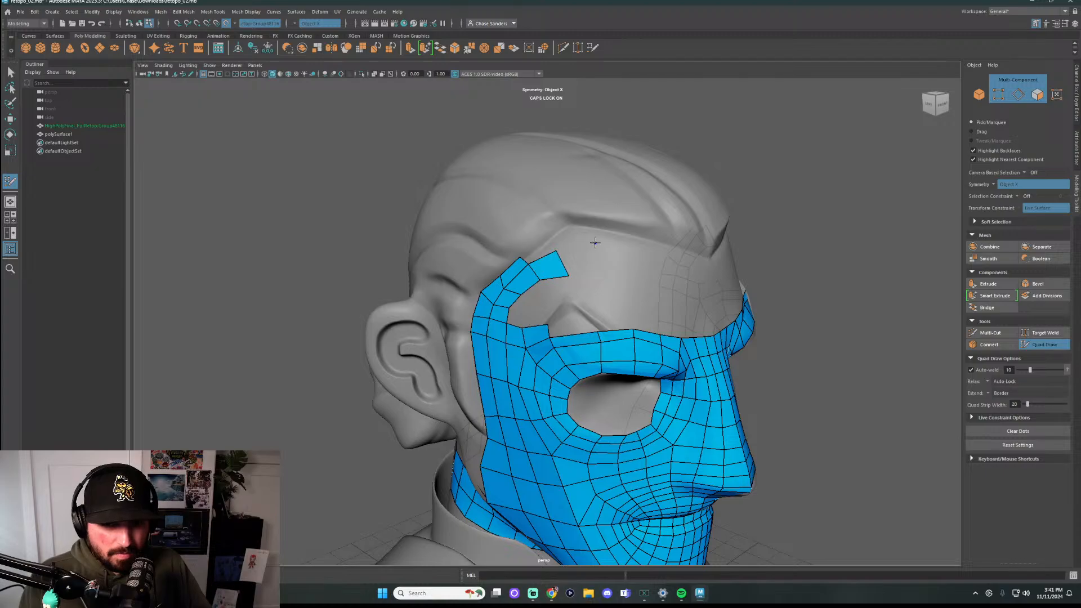
mouse_move(600, 273)
alt+mouse_down()
mouse_move(610, 253)
mouse_move(614, 259)
alt+mouse_up()
shift+click(604, 270)
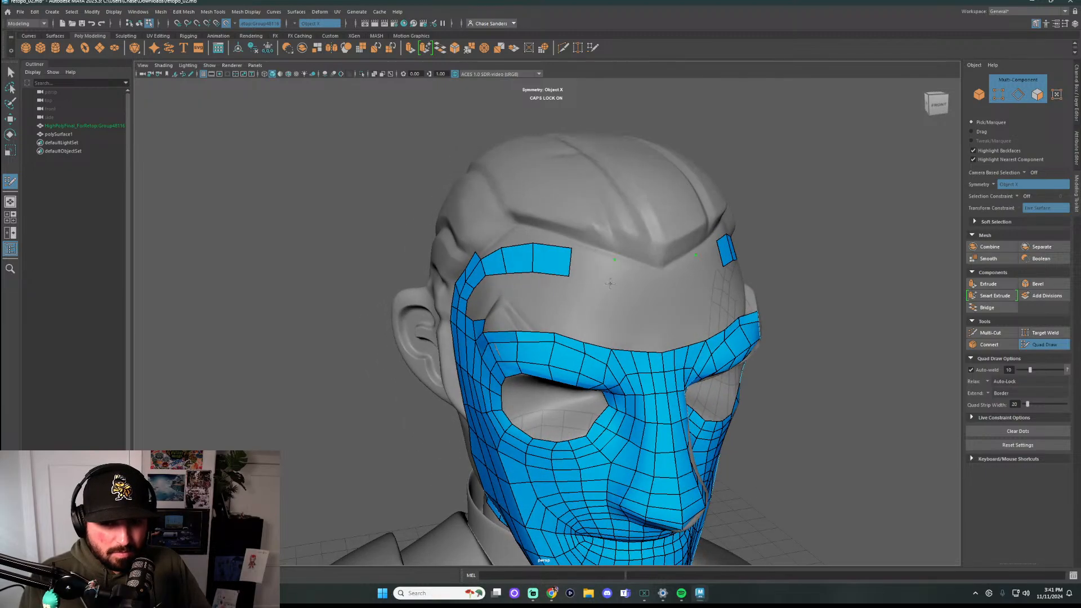
shift+click(628, 277)
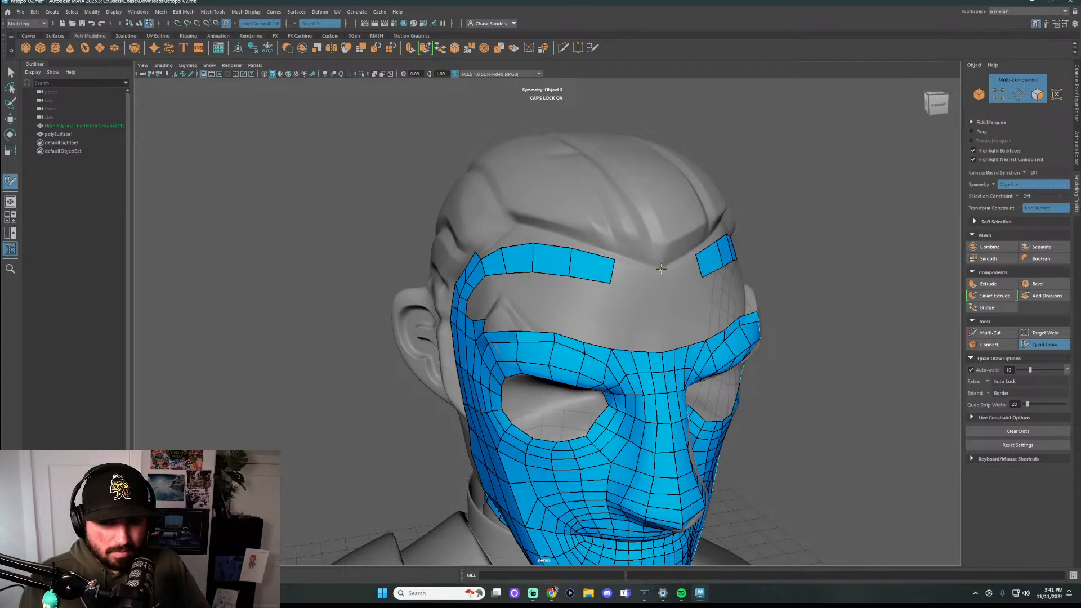
shift+click(653, 275)
alt+drag(653, 276, 563, 262)
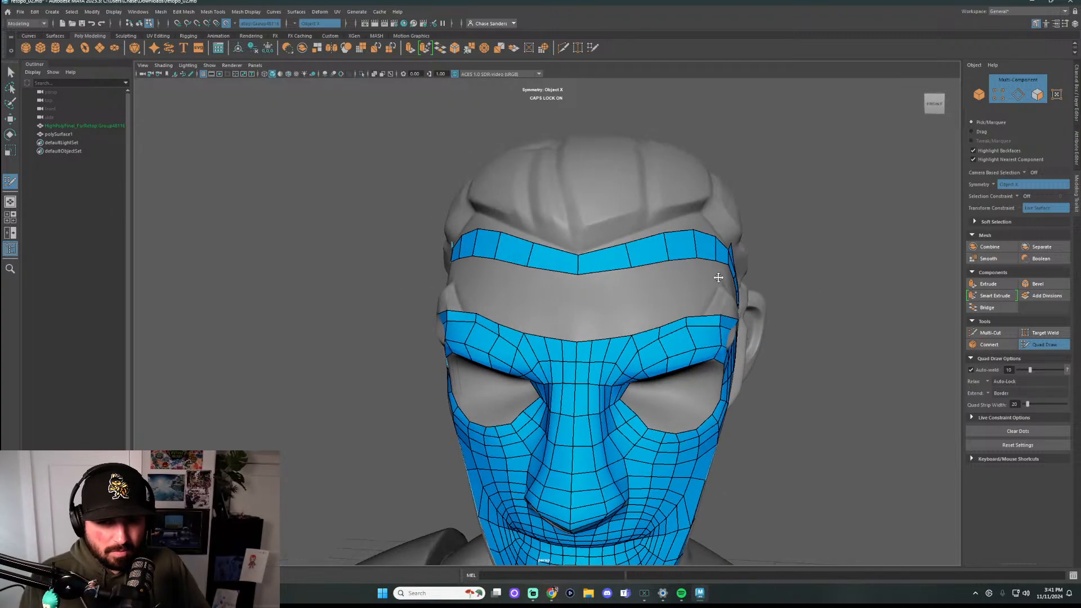
Reposition and relax the forehead strip's upper edge vertices to even out their spacing below the hairline
alt+drag(834, 226, 777, 234)
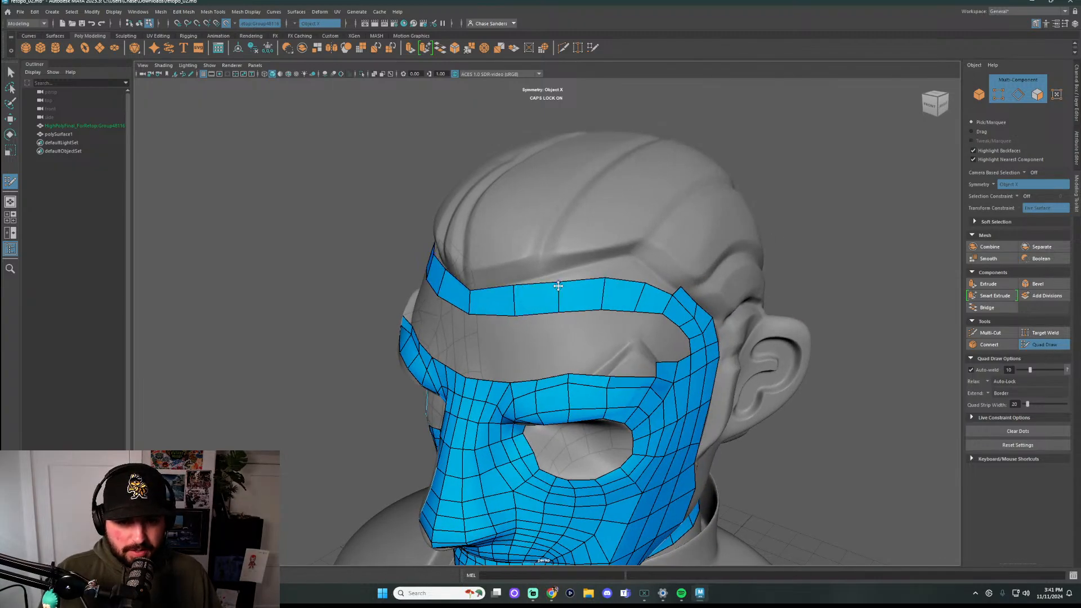
drag(558, 286, 636, 257)
alt+drag(696, 276, 654, 278)
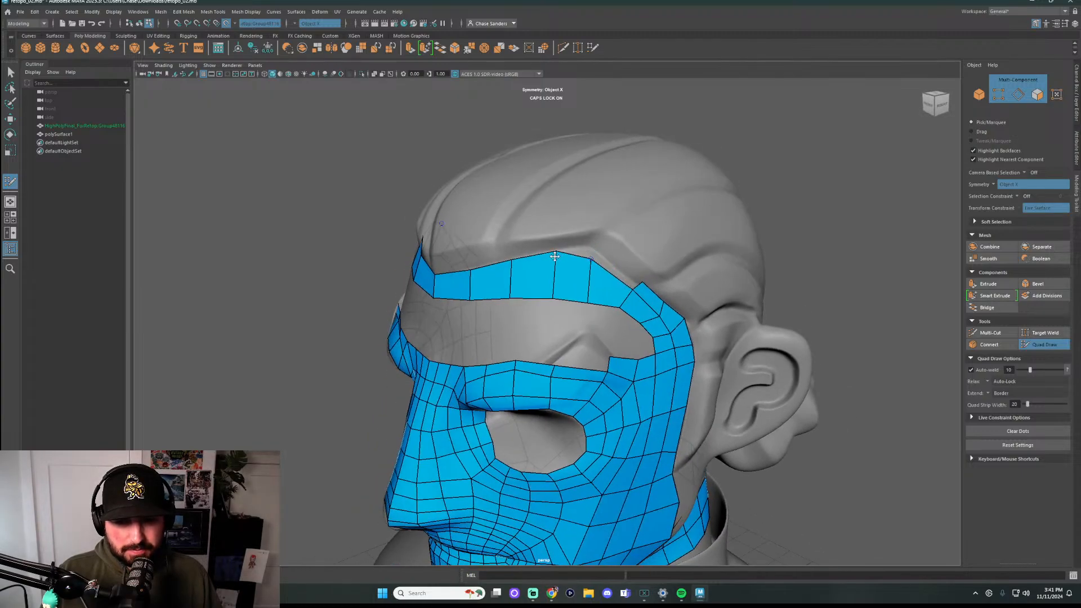
shift+drag(555, 257, 582, 265)
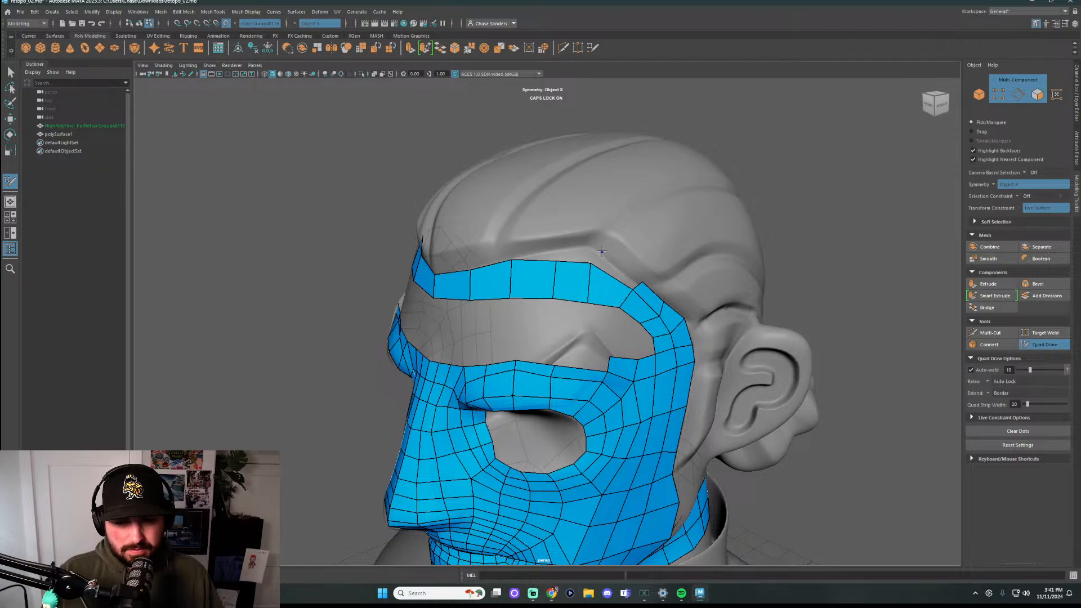
Add a second row of quads above the forehead strip, following the hairline to the centre point
shift+click(601, 252)
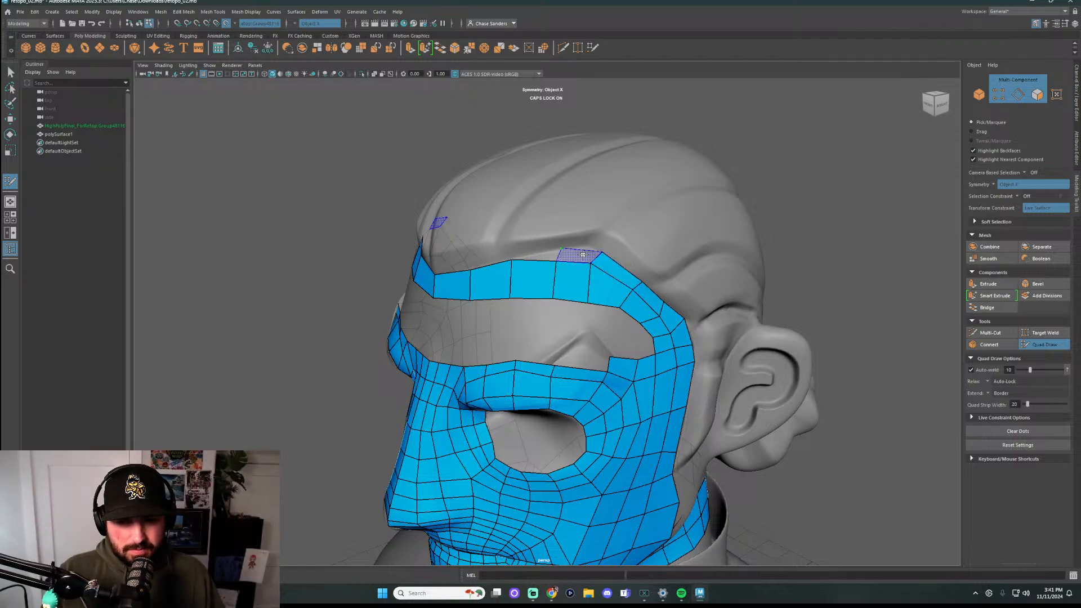
shift+click(577, 257)
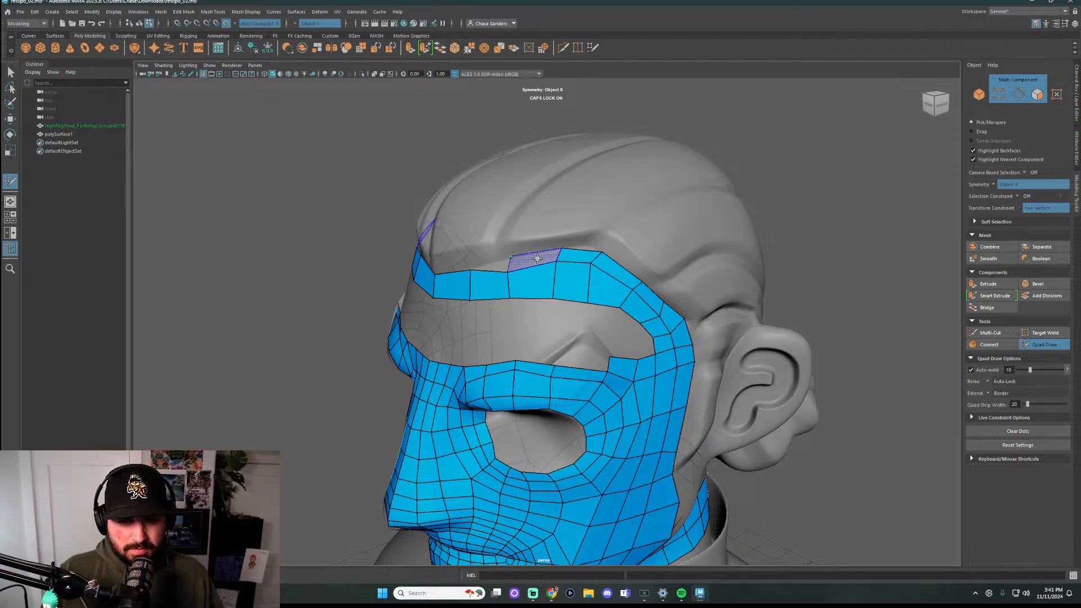
alt+drag(510, 255, 609, 278)
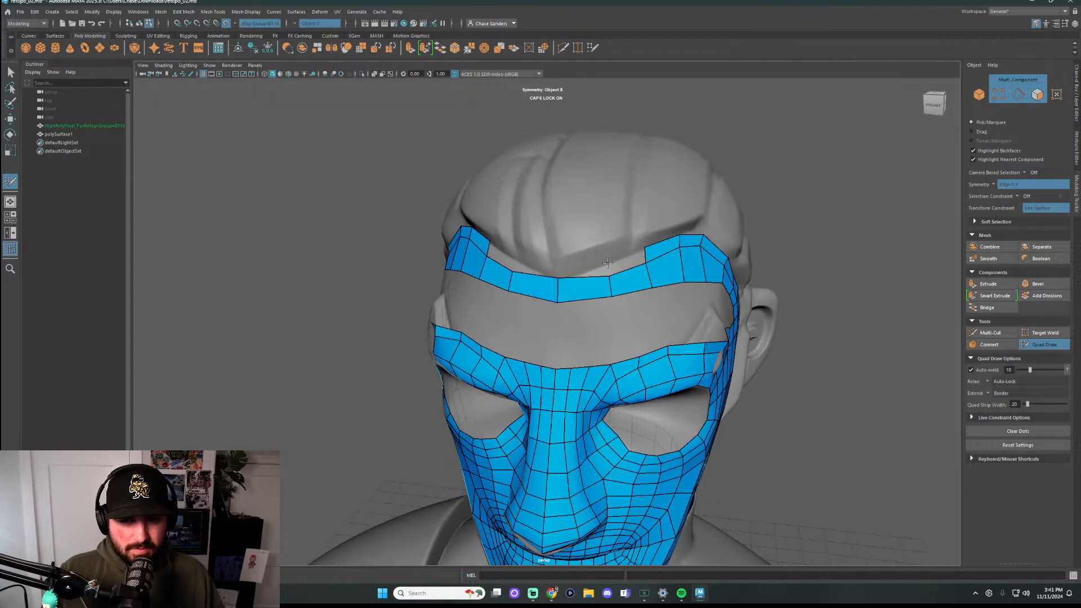
shift+click(615, 271)
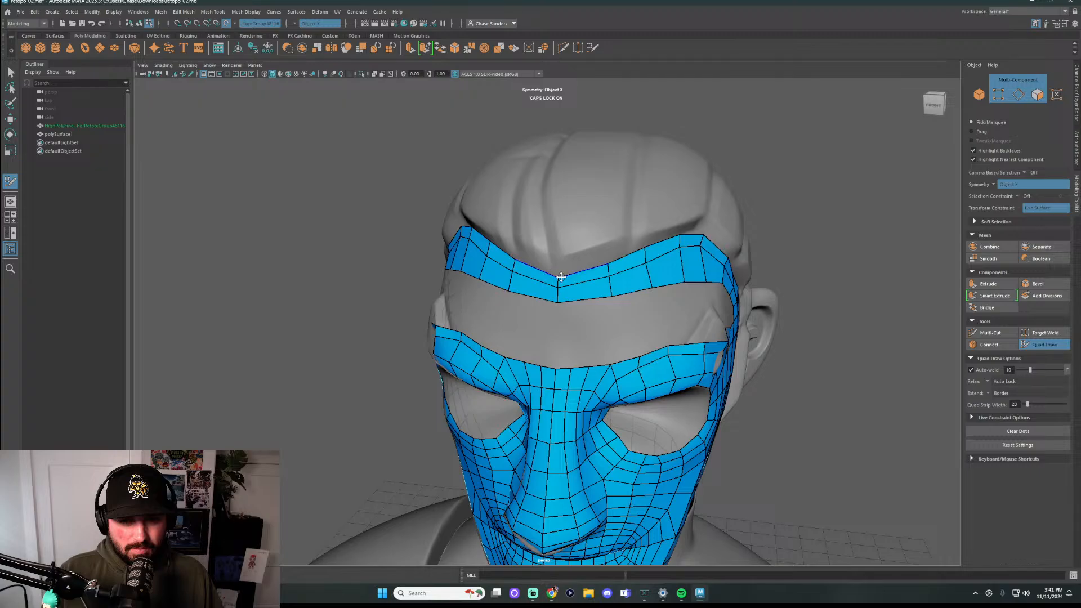
Move the strip's top vertex onto the hairline corner and relax the surrounding vertices
alt+drag(572, 297, 595, 287)
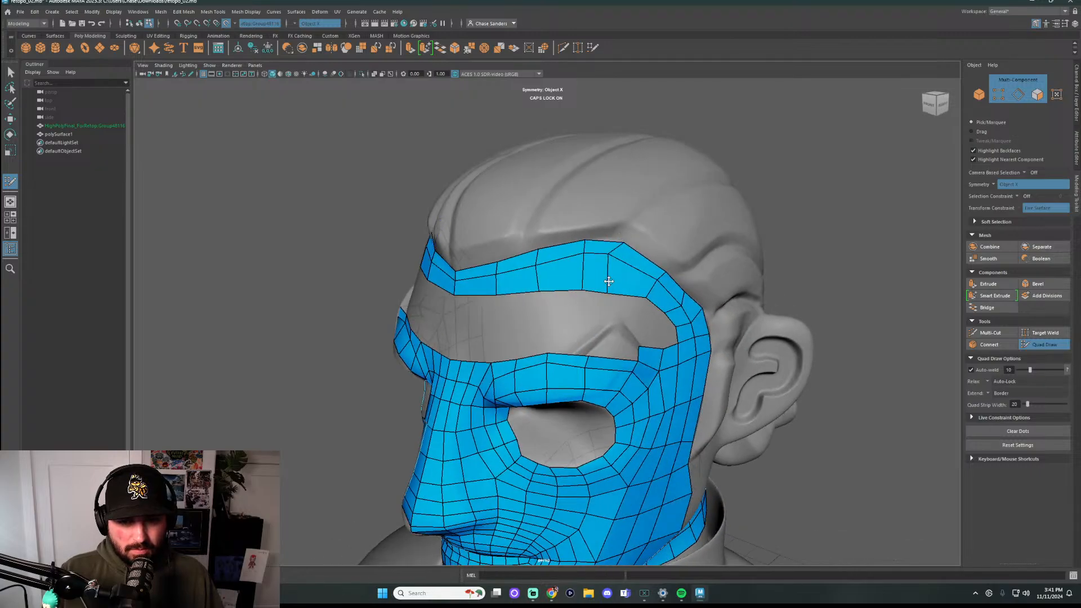
drag(624, 245, 610, 236)
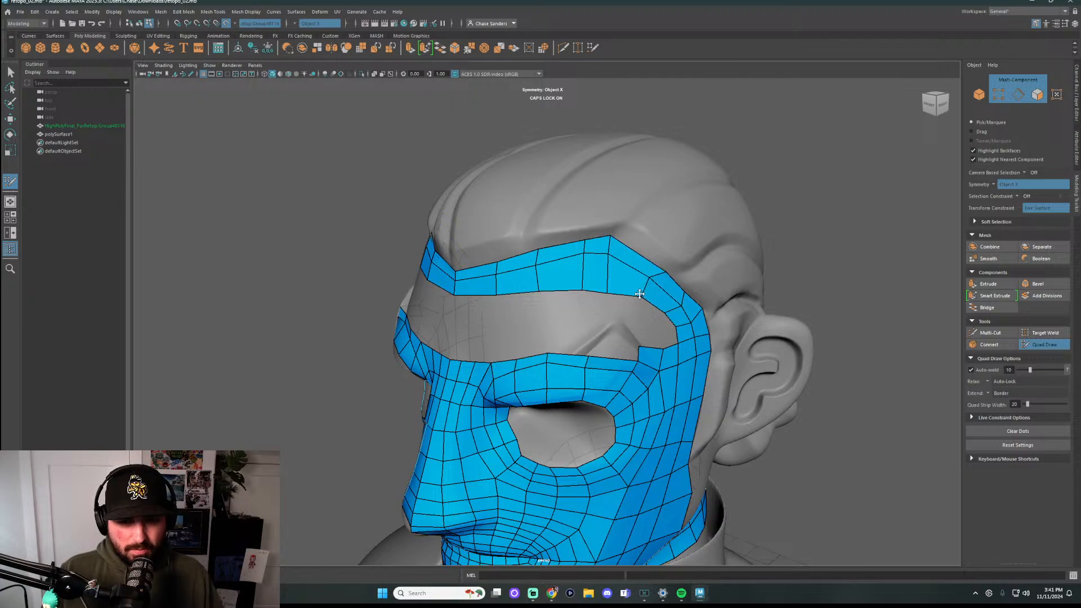
mouse_move(607, 260)
shift+mouse_down()
mouse_move(550, 253)
mouse_move(526, 285)
mouse_move(591, 260)
mouse_move(645, 282)
shift+mouse_up()
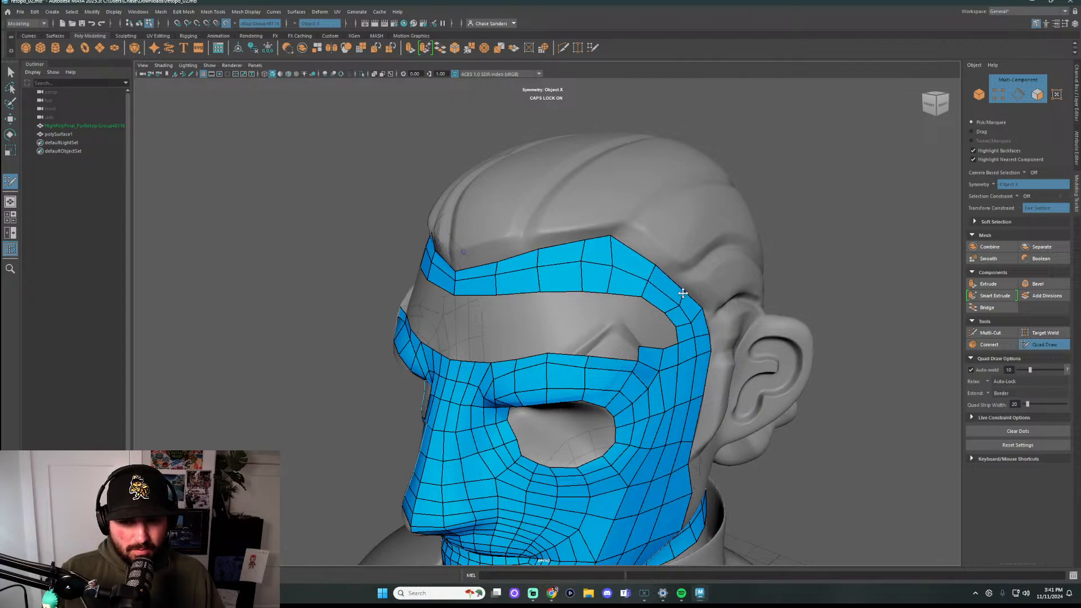
Fill quads up the middle of the forehead to join the nose bridge to the hairline strip, then relax them
alt+drag(793, 244, 591, 298)
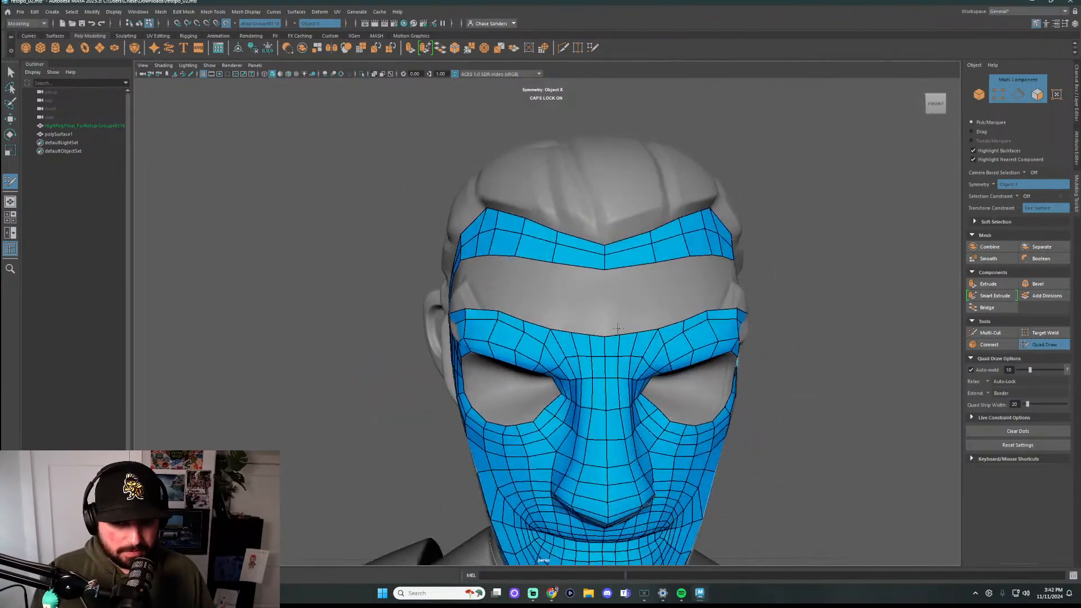
shift+click(580, 317)
shift+click(599, 318)
shift+click(605, 321)
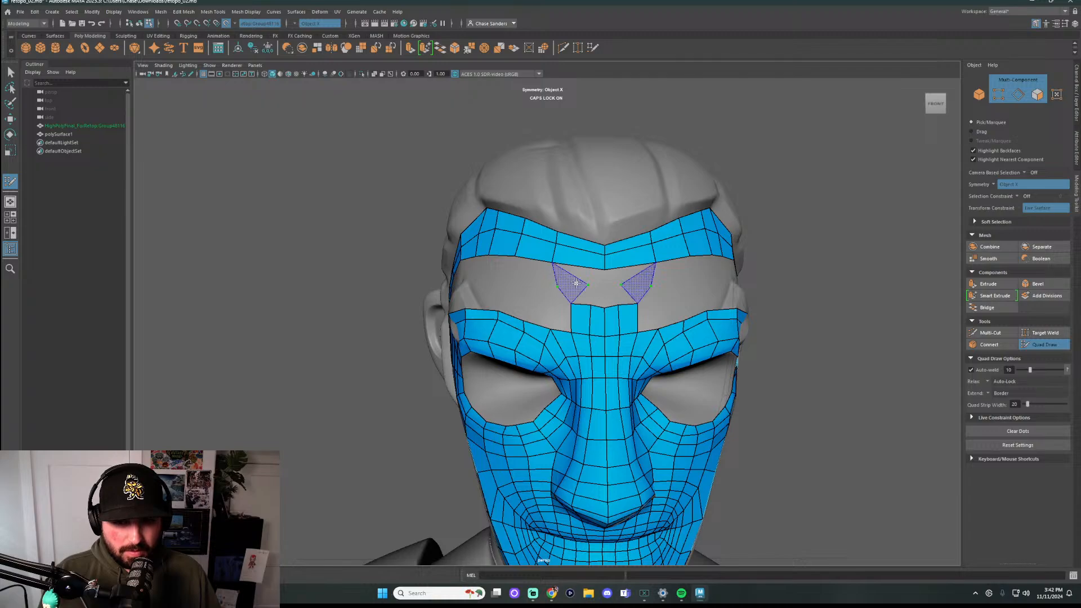
shift+click(575, 275)
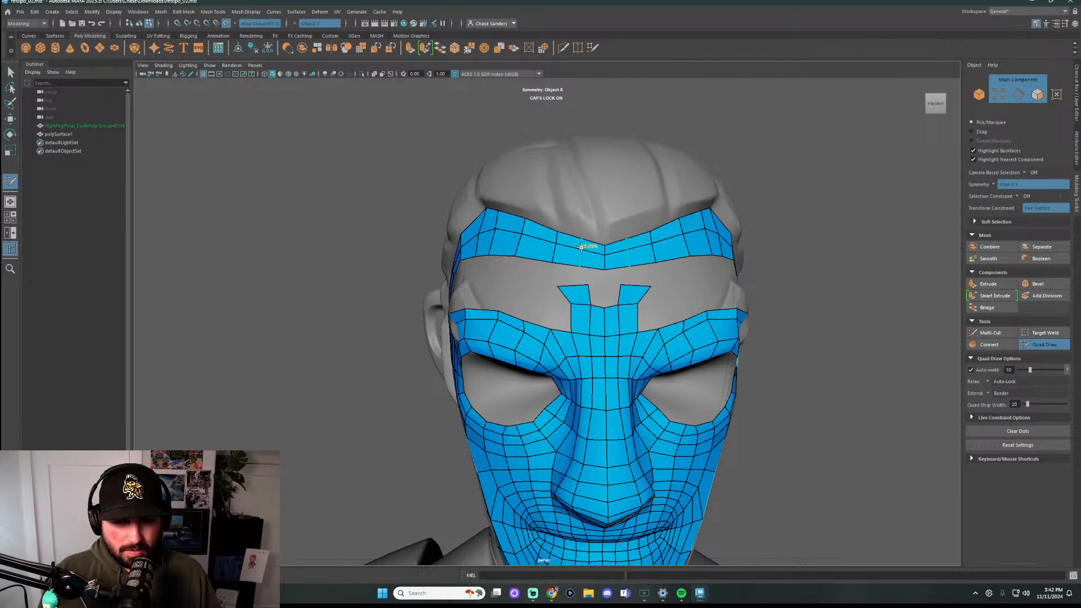
shift+click(582, 280)
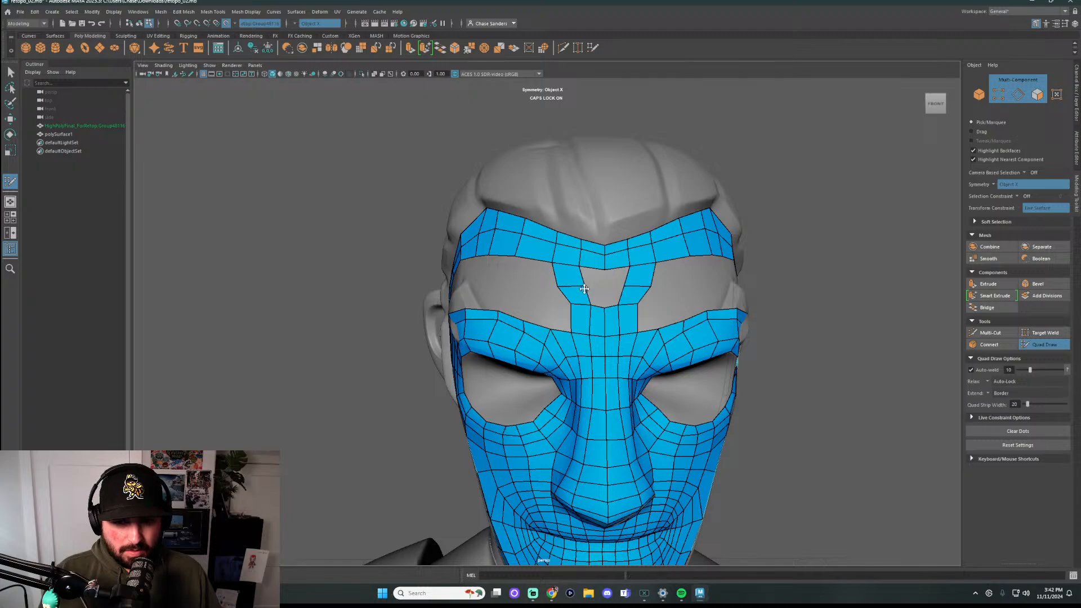
shift+click(597, 294)
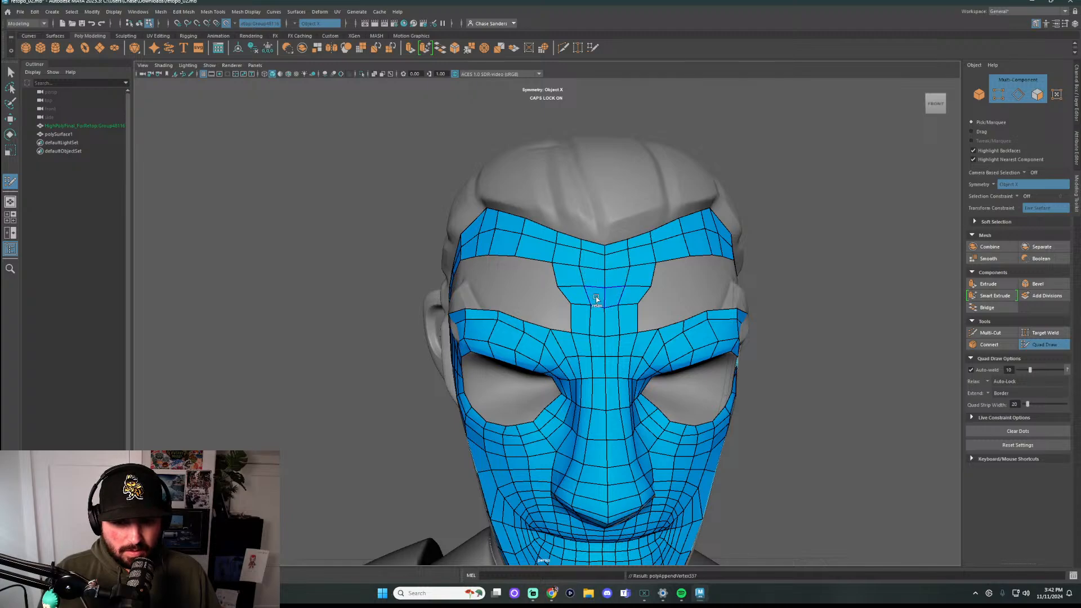
shift+drag(577, 294, 572, 304)
Add quads above the outer brow and inner temple, shift their upper vertex toward the brow, and undo the last created face
scroll(604, 287, down, 3)
alt+drag(775, 278, 661, 279)
scroll(615, 302, up, 4)
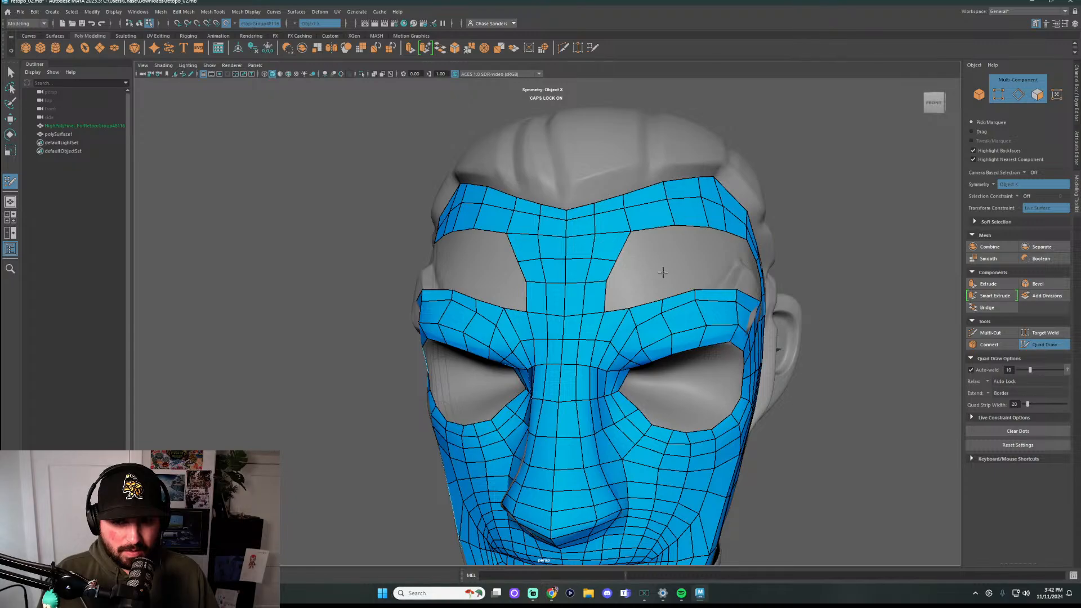
alt+drag(657, 283, 628, 263)
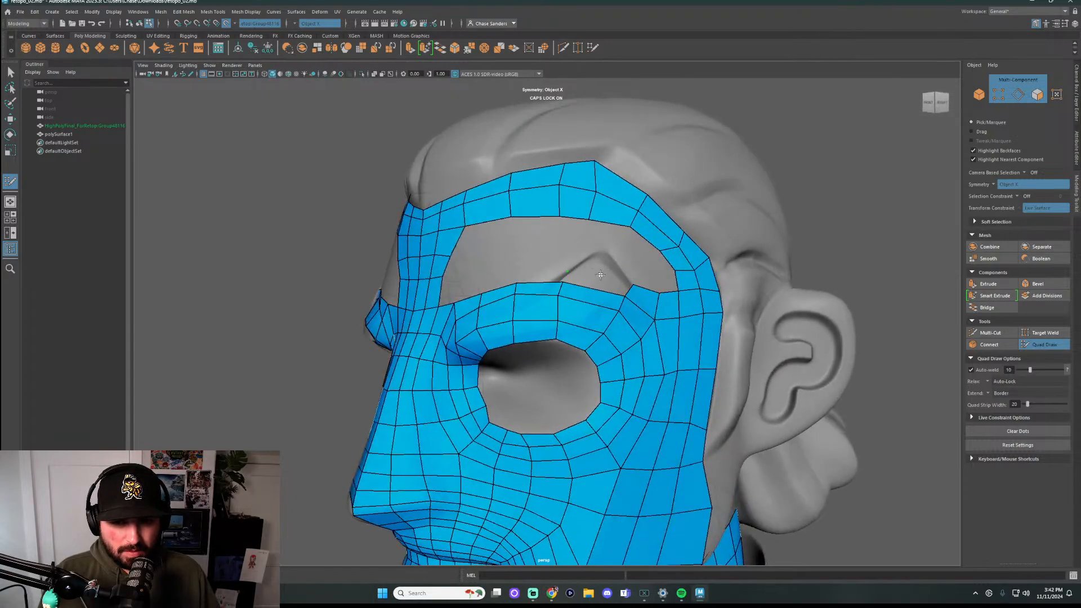
shift+click(602, 277)
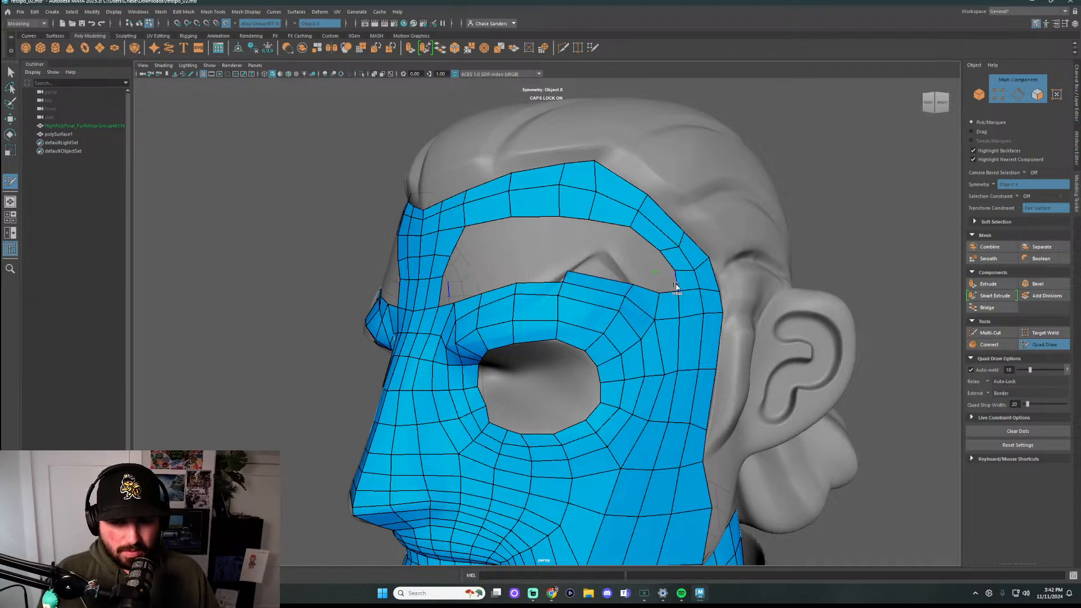
shift+click(676, 286)
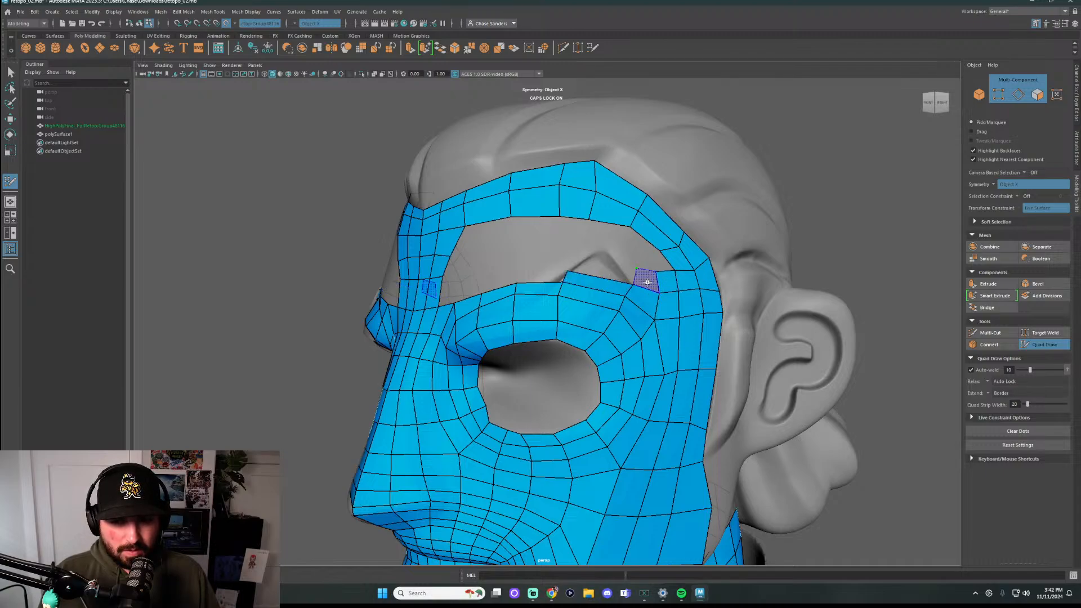
drag(656, 271, 635, 268)
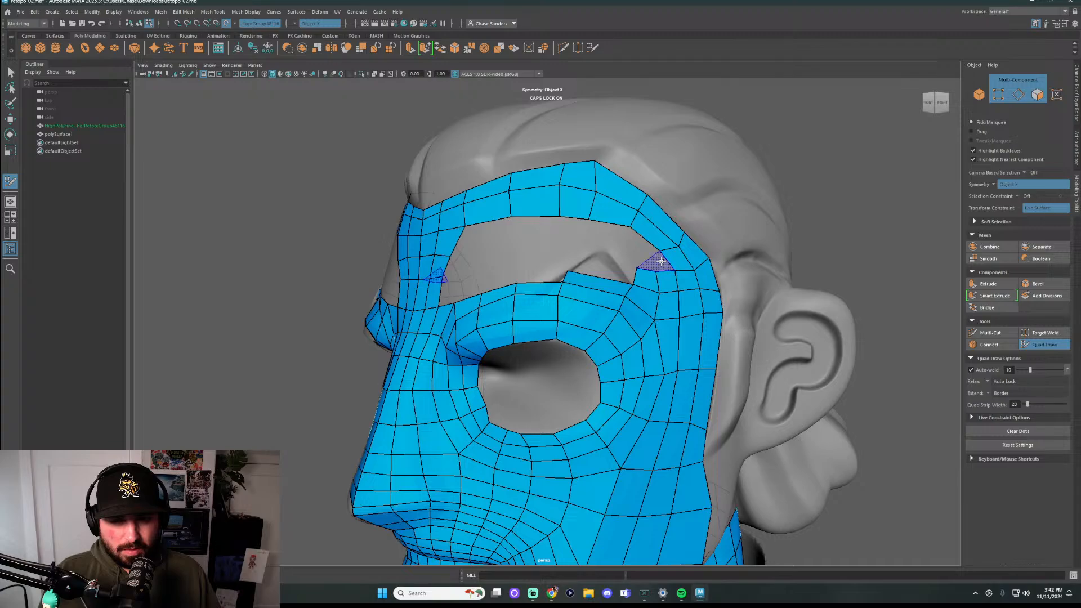
shift+click(645, 252)
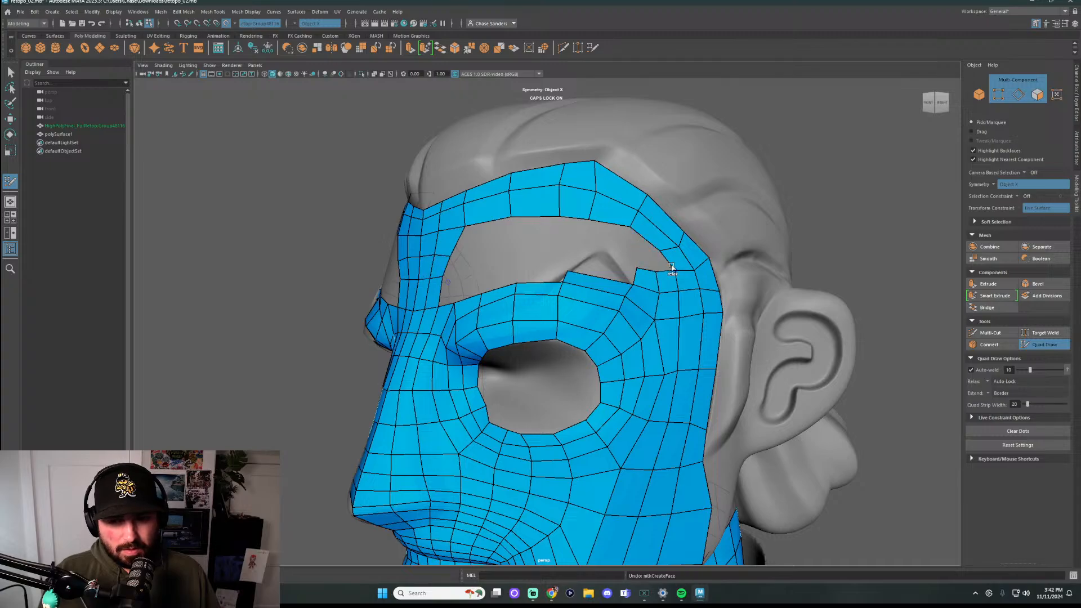
key(ctrl+z)
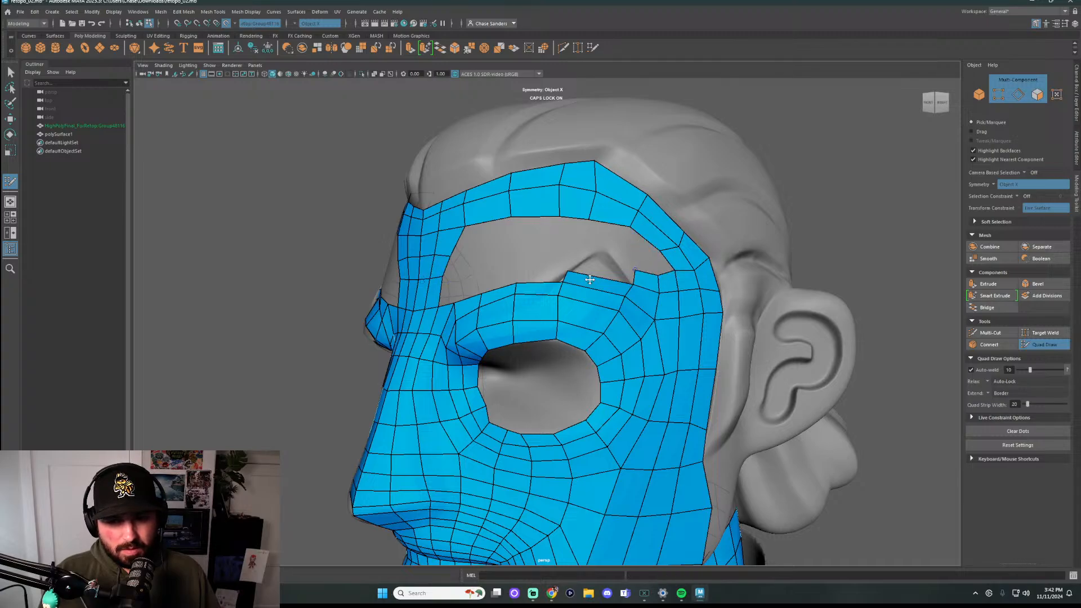
Fill the remaining quads above the inner brow to join the brow row to the column above the nose bridge
shift+click(544, 273)
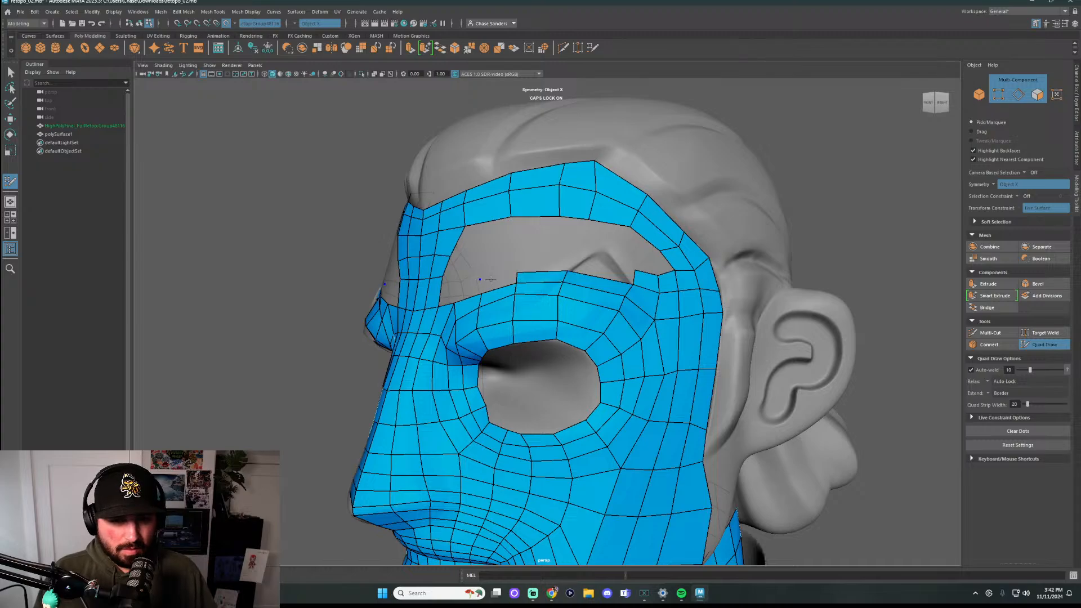
alt+drag(487, 281, 527, 268)
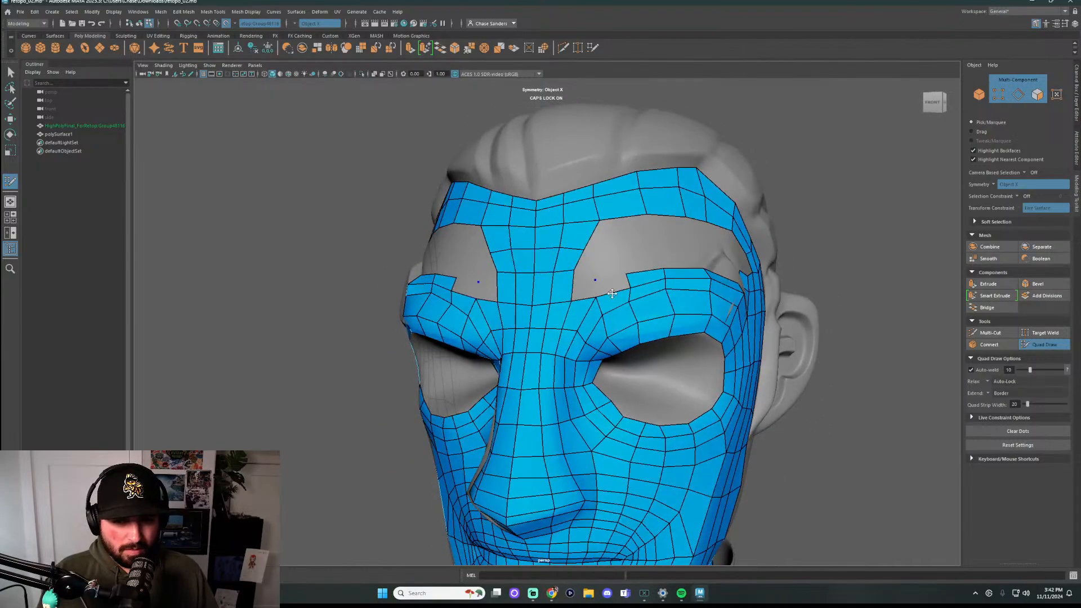
shift+click(597, 276)
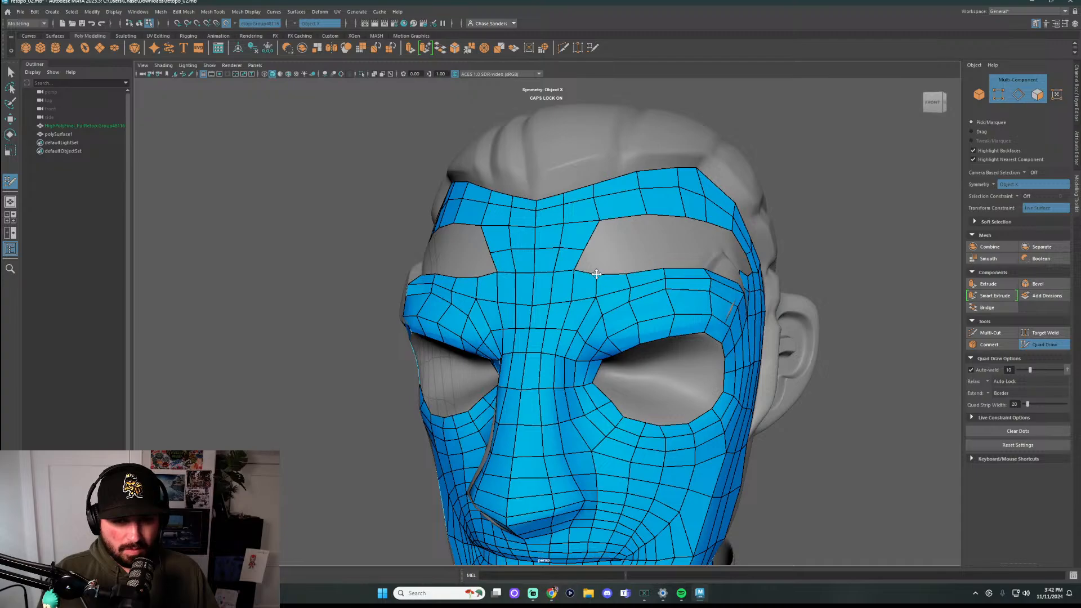
Add another row of quads across the lower forehead, from the outer temple to the central column
alt+drag(597, 274, 649, 289)
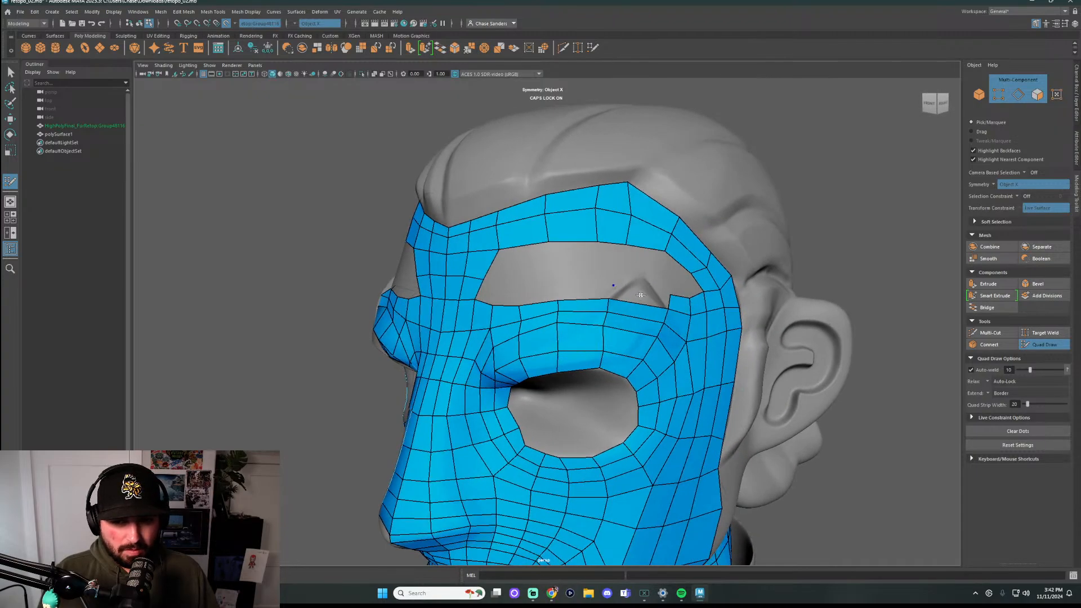
shift+click(641, 295)
shift+click(569, 287)
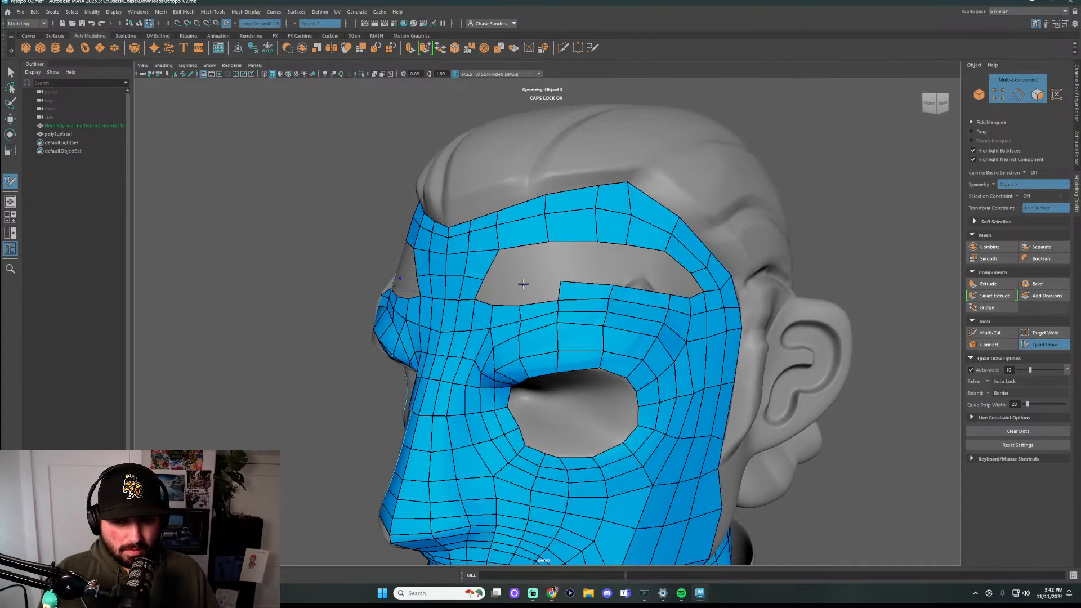
shift+click(527, 288)
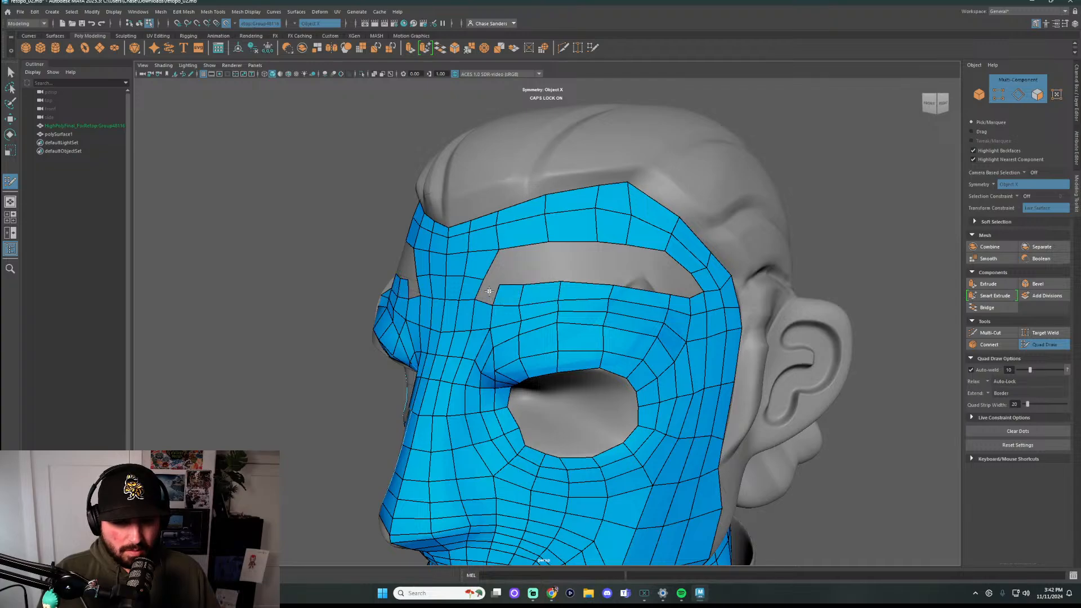
shift+click(490, 292)
Fill the remaining forehead opening with quads between the brow rows and the hairline strip, working out to the temple
alt+drag(530, 261, 592, 262)
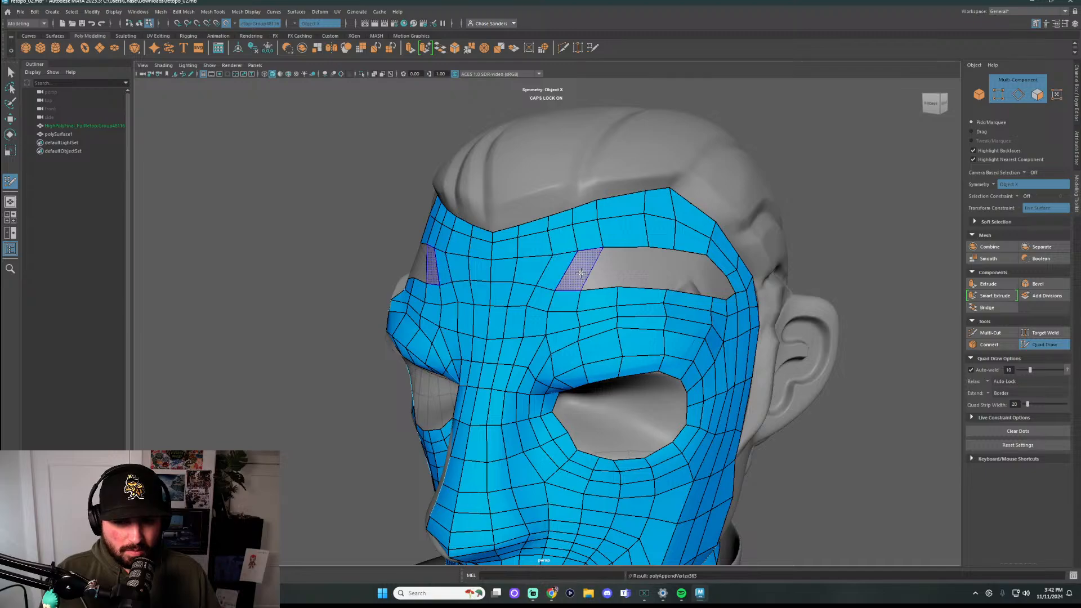
shift+click(580, 273)
shift+click(624, 273)
shift+click(653, 268)
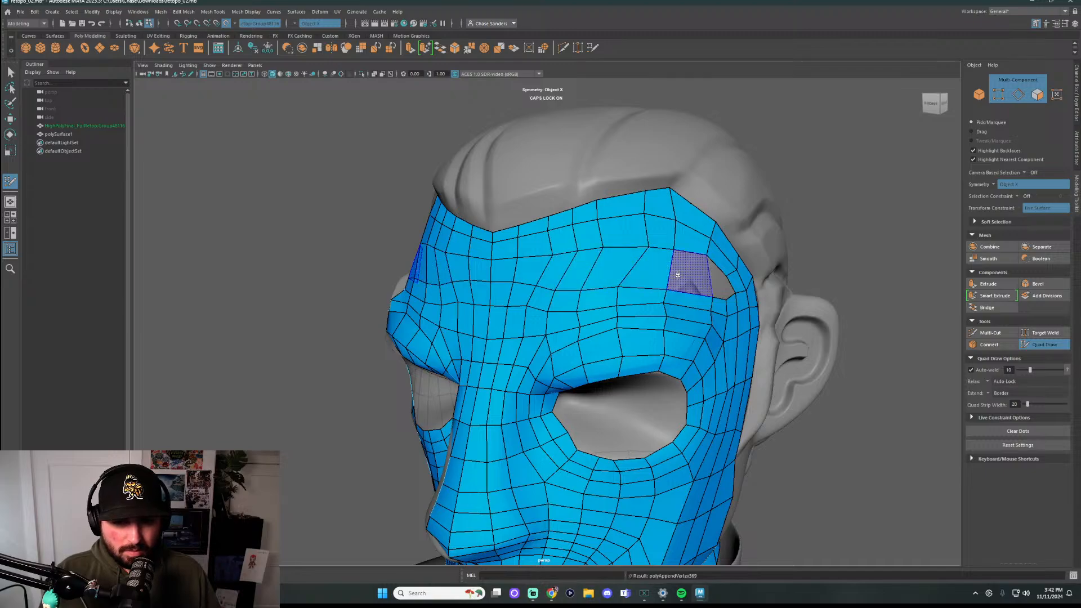
shift+click(690, 272)
mouse_move(770, 275)
alt+mouse_down()
mouse_move(664, 276)
mouse_move(809, 261)
mouse_move(819, 272)
alt+mouse_up()
shift+click(631, 277)
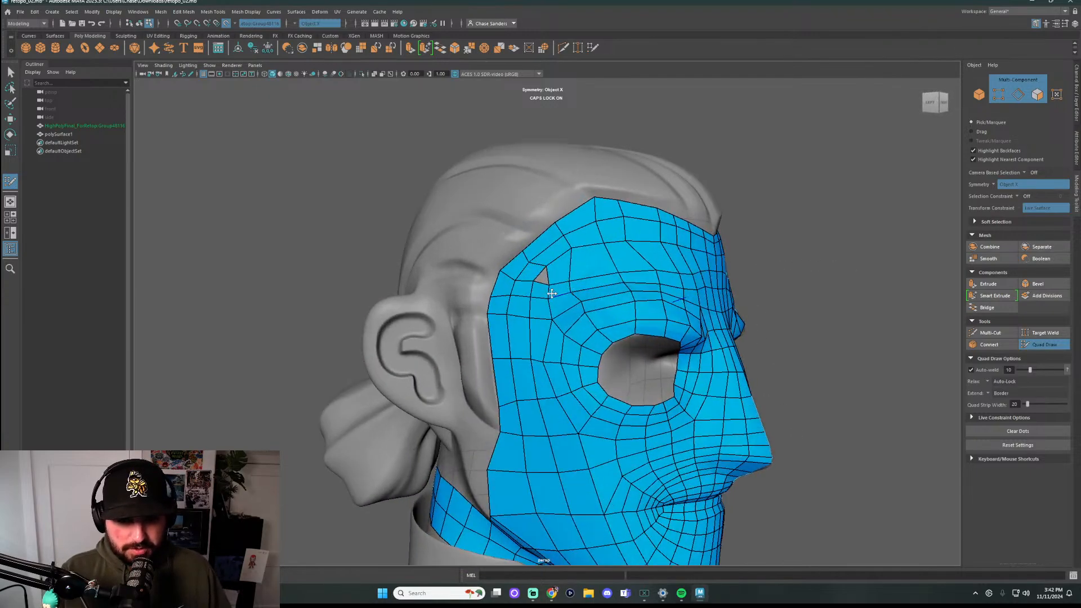
Close the small triangular gap at the temple by pulling its vertices together, then relax the surrounding mesh
scroll(544, 270, up, 3)
scroll(544, 270, down, 3)
alt+drag(544, 270, 525, 230)
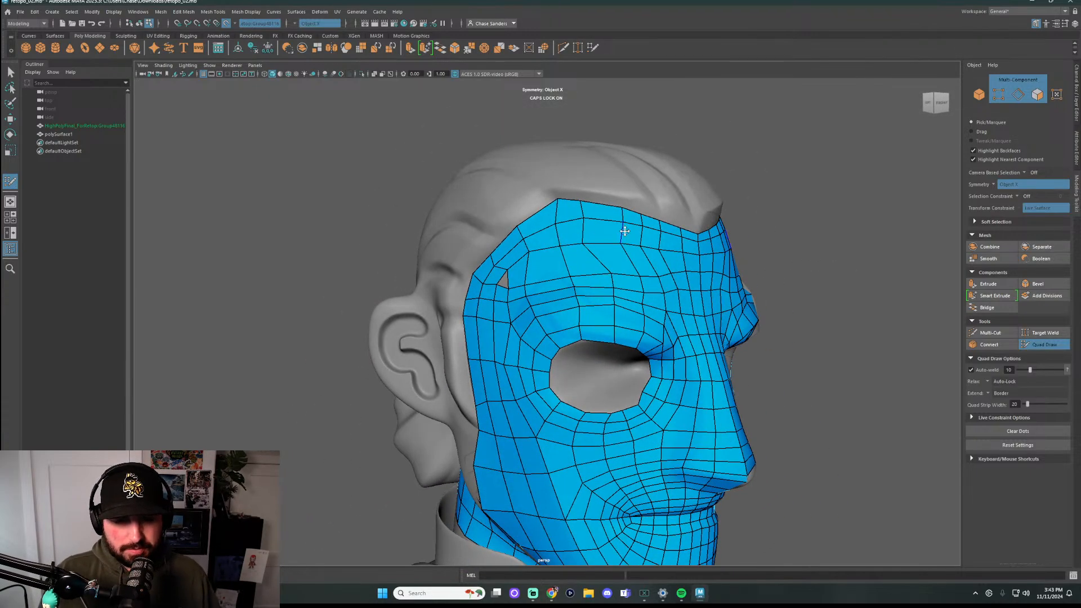
scroll(526, 230, up, 3)
scroll(628, 276, down, 3)
scroll(642, 259, up, 4)
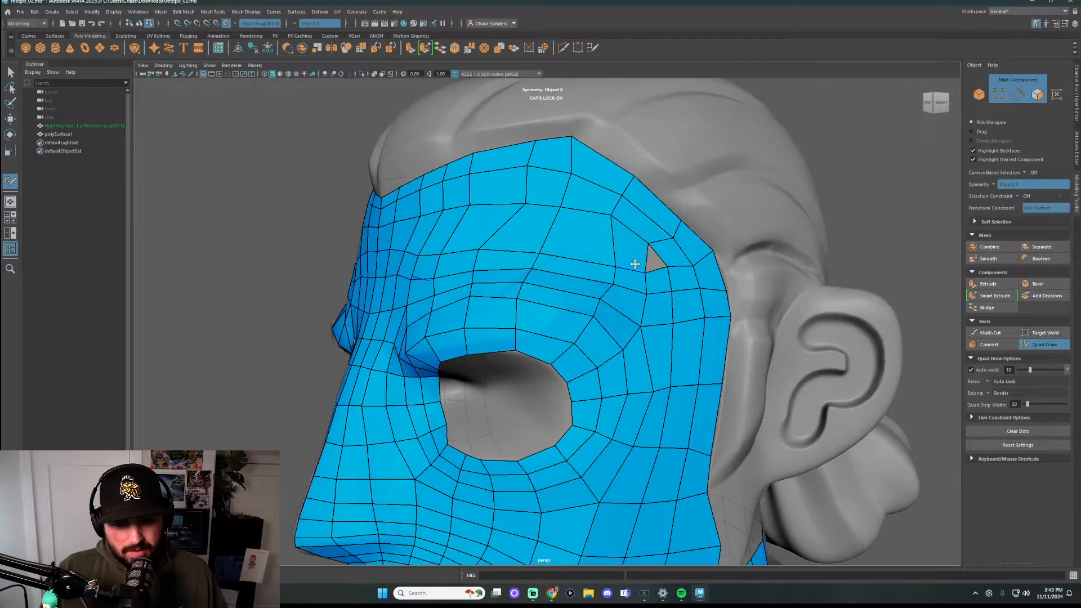
scroll(625, 251, up, 2)
shift+click(618, 247)
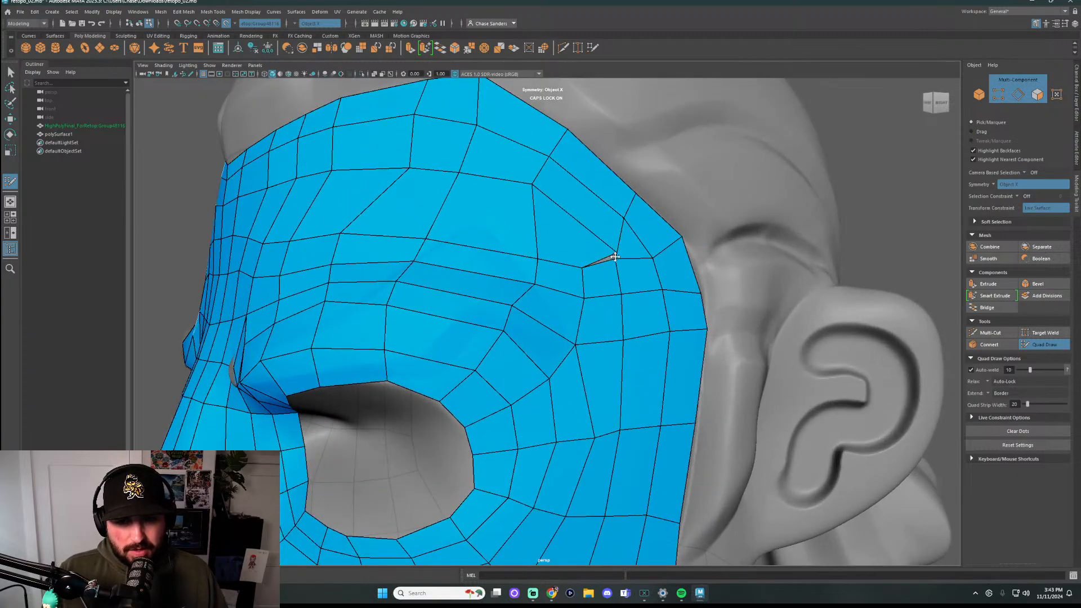
mouse_move(620, 246)
shift+mouse_down()
mouse_move(652, 251)
mouse_move(642, 194)
mouse_move(685, 239)
shift+mouse_up()
mouse_move(629, 270)
shift+mouse_down()
mouse_move(603, 242)
mouse_move(652, 248)
mouse_move(624, 220)
mouse_move(638, 199)
shift+mouse_up()
Relax the forehead and temple vertices to even out the quad spacing
scroll(638, 202, down, 3)
mouse_move(591, 237)
alt+mouse_down()
mouse_move(683, 242)
mouse_move(575, 280)
mouse_move(506, 265)
mouse_move(581, 292)
mouse_move(580, 282)
mouse_move(608, 285)
mouse_move(631, 319)
alt+mouse_up()
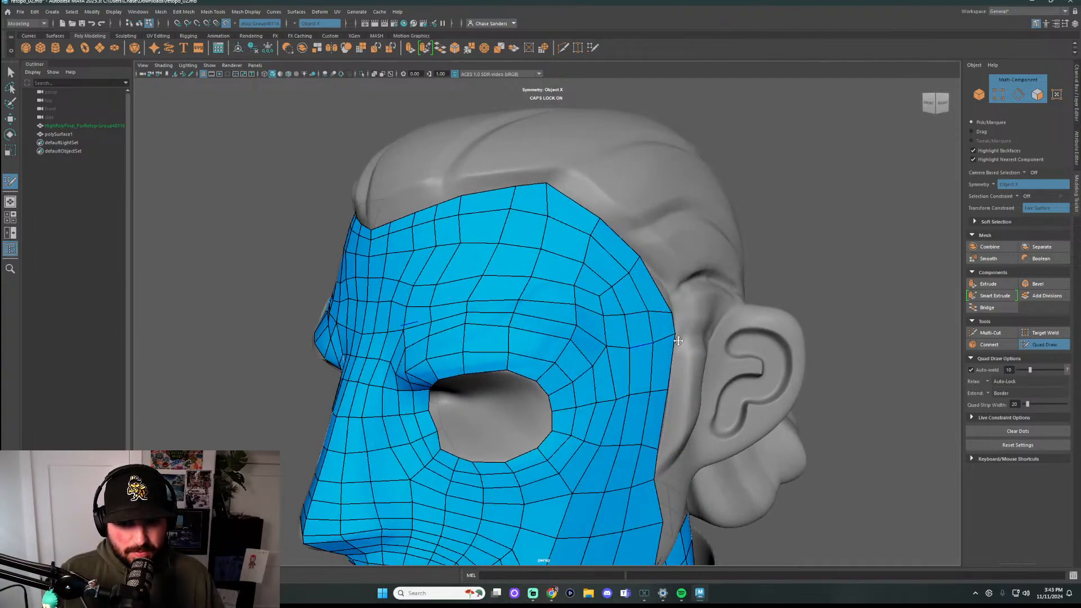
alt+drag(800, 274, 831, 277)
mouse_move(619, 291)
shift+mouse_down()
mouse_move(611, 309)
mouse_move(568, 292)
mouse_move(532, 313)
mouse_move(495, 259)
mouse_move(476, 316)
mouse_move(495, 310)
mouse_move(557, 338)
mouse_move(556, 246)
mouse_move(559, 293)
mouse_move(651, 357)
mouse_move(524, 330)
mouse_move(514, 355)
mouse_move(582, 406)
mouse_move(629, 392)
shift+mouse_up()
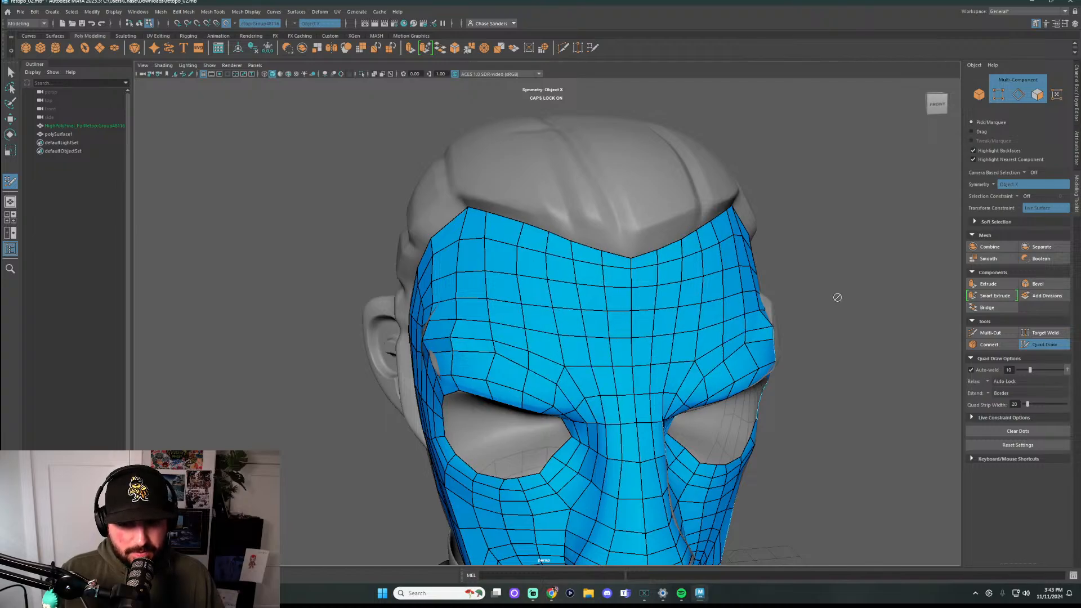
mouse_move(838, 297)
alt+mouse_down()
mouse_move(545, 282)
mouse_move(531, 327)
mouse_move(579, 302)
mouse_move(666, 303)
mouse_move(698, 316)
mouse_move(719, 366)
mouse_move(679, 323)
mouse_move(560, 331)
mouse_move(535, 394)
mouse_move(557, 424)
mouse_move(517, 353)
mouse_move(517, 362)
mouse_move(513, 290)
mouse_move(539, 271)
alt+mouse_up()
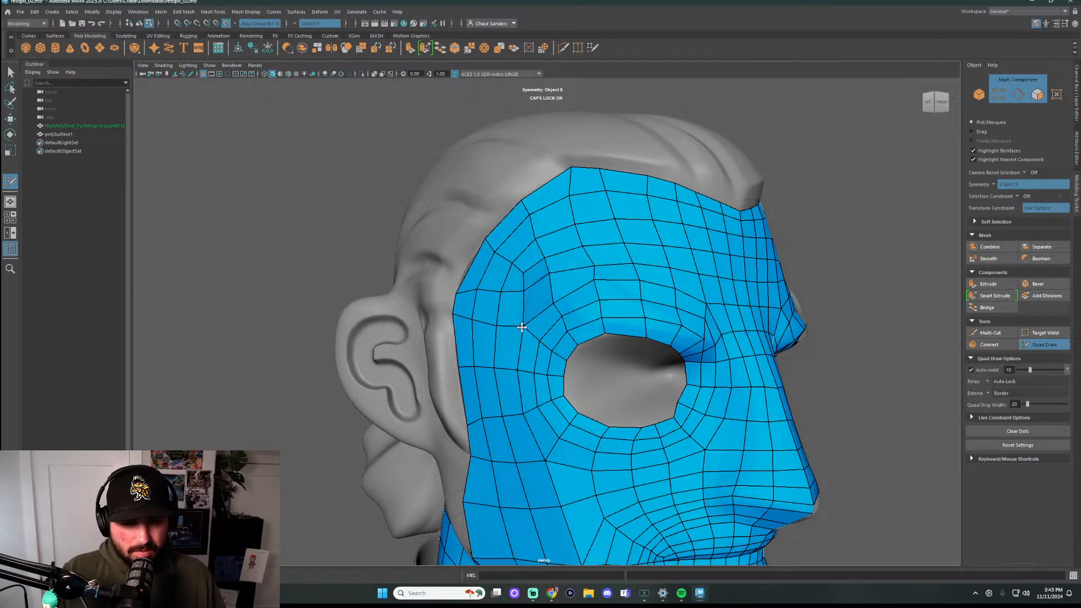
Place points along the front of the ear and fill three quads from the side of the face to the ear
mouse_move(522, 328)
alt+mouse_down()
mouse_move(719, 297)
mouse_move(798, 309)
mouse_move(736, 309)
mouse_move(780, 321)
mouse_move(898, 326)
mouse_move(717, 330)
mouse_move(760, 327)
alt+mouse_up()
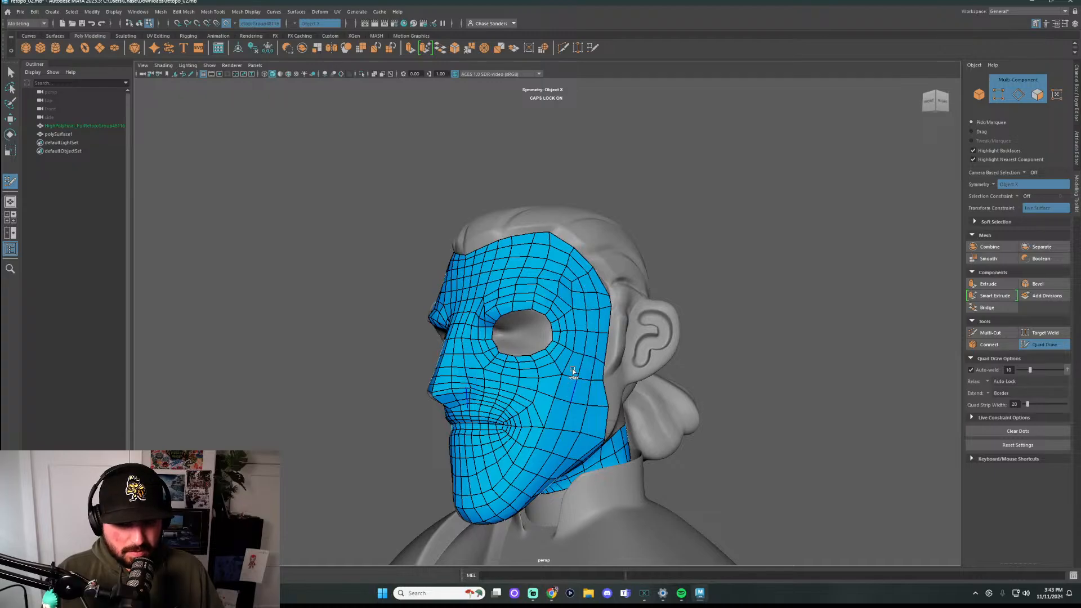
alt+drag(646, 391, 608, 361)
scroll(558, 329, up, 8)
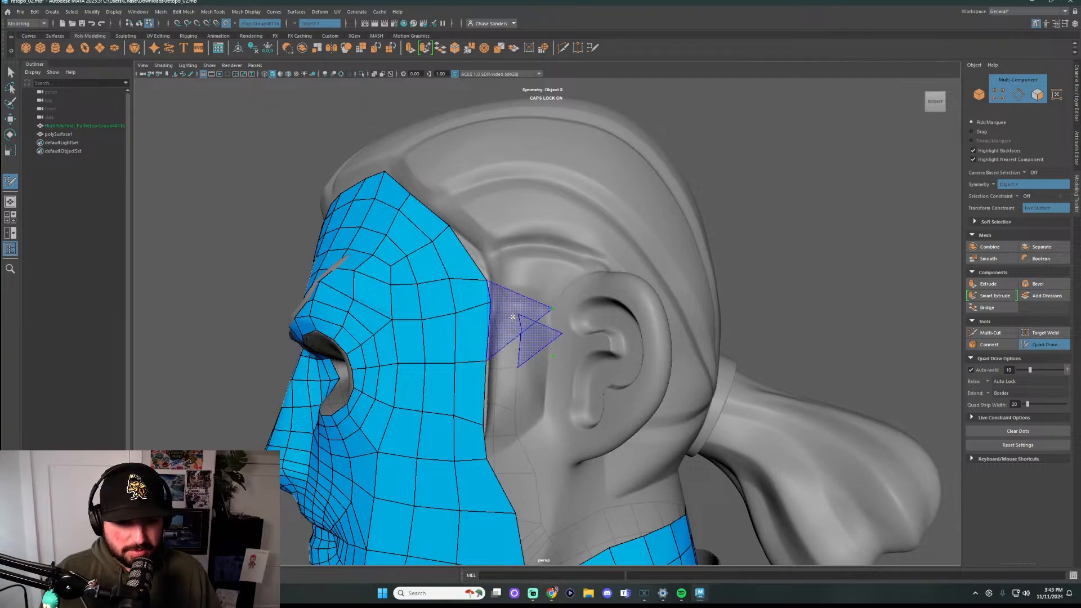
click(539, 393)
shift+click(507, 428)
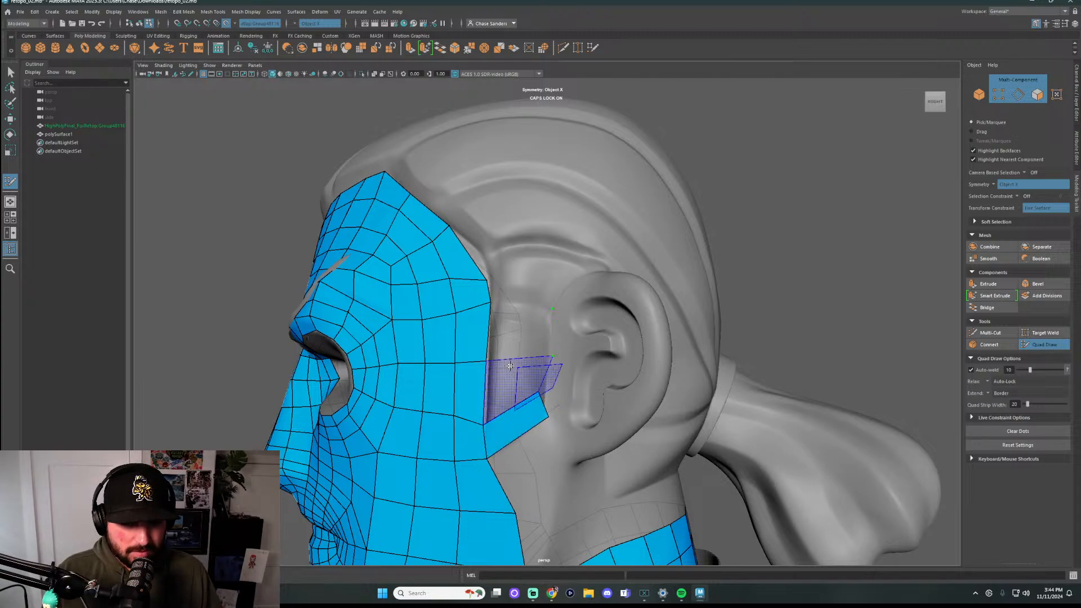
shift+click(510, 366)
shift+click(519, 321)
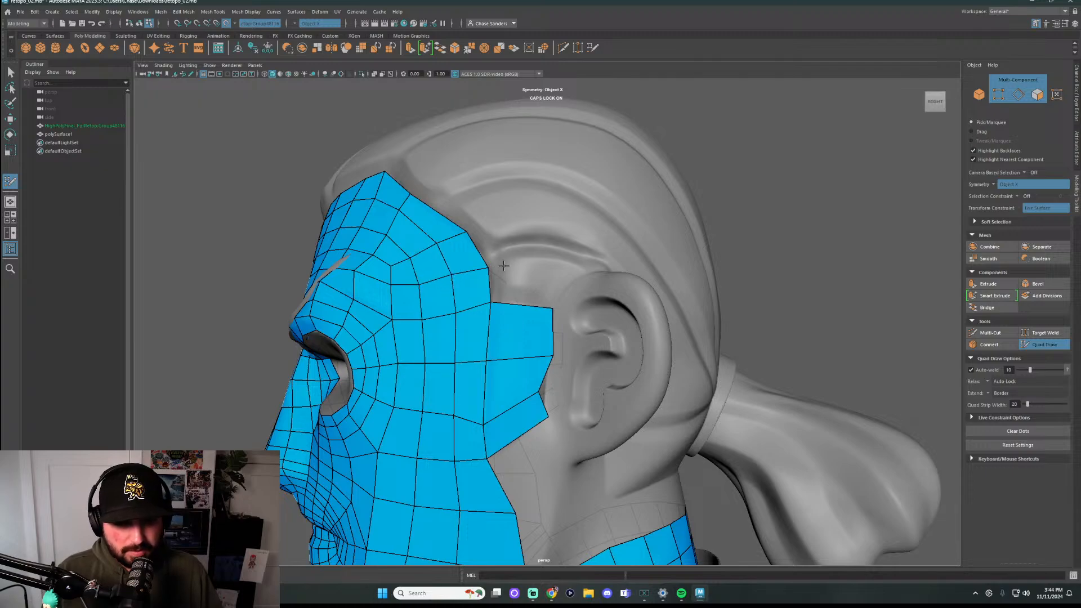
Add a quad from the temple to the top of the ear and insert an edge loop down the strip beside the ear
click(581, 275)
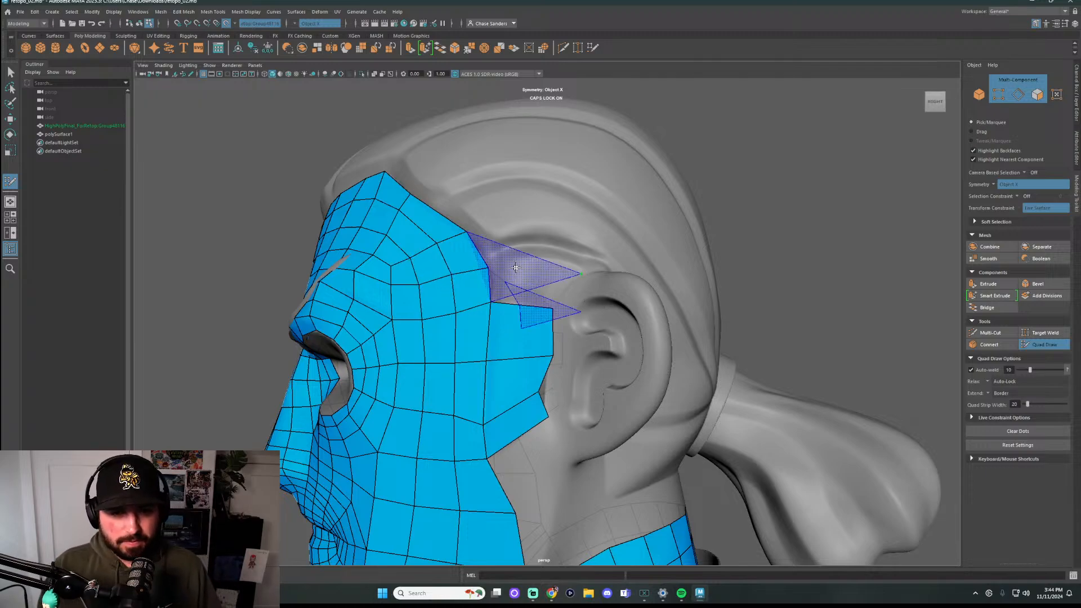
shift+click(524, 288)
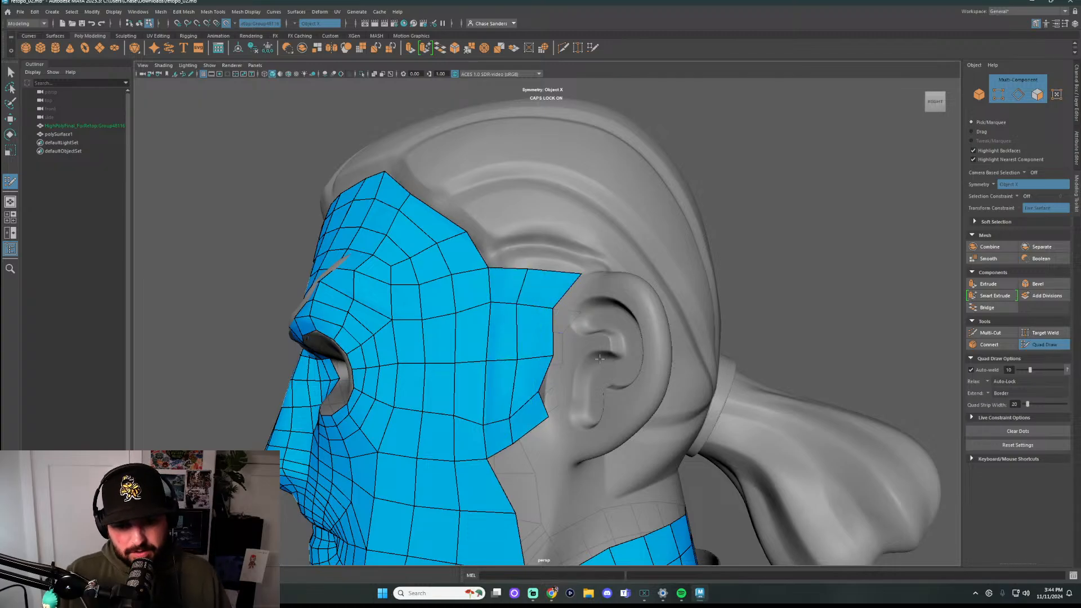
alt+drag(600, 359, 464, 389)
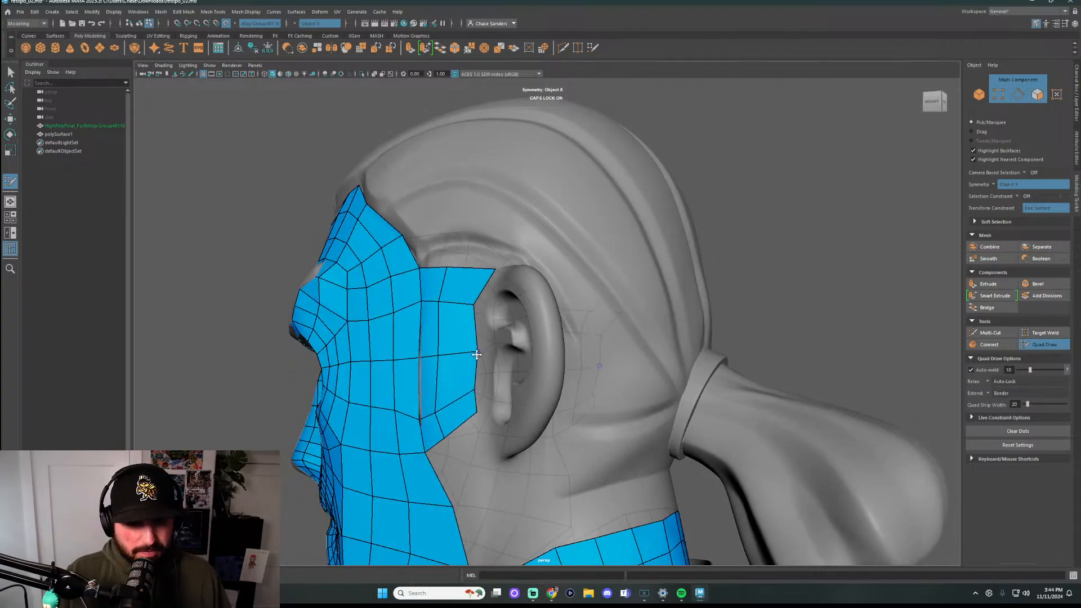
scroll(496, 270, down, 4)
mouse_move(501, 276)
alt+mouse_down()
mouse_move(575, 290)
mouse_move(591, 306)
mouse_move(511, 315)
mouse_move(518, 304)
mouse_move(537, 309)
alt+mouse_up()
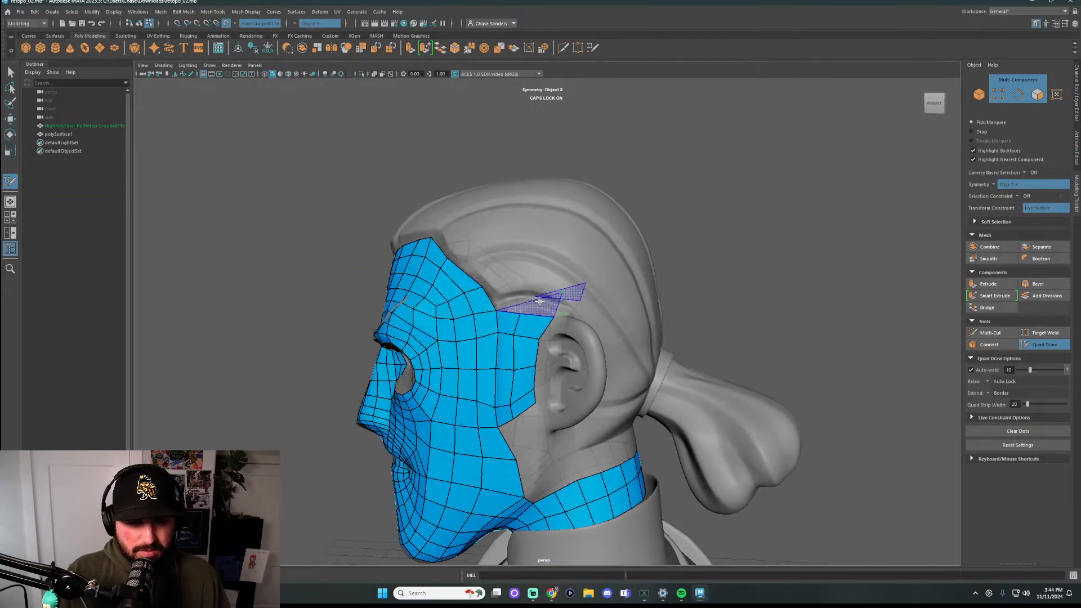
shift+click(537, 308)
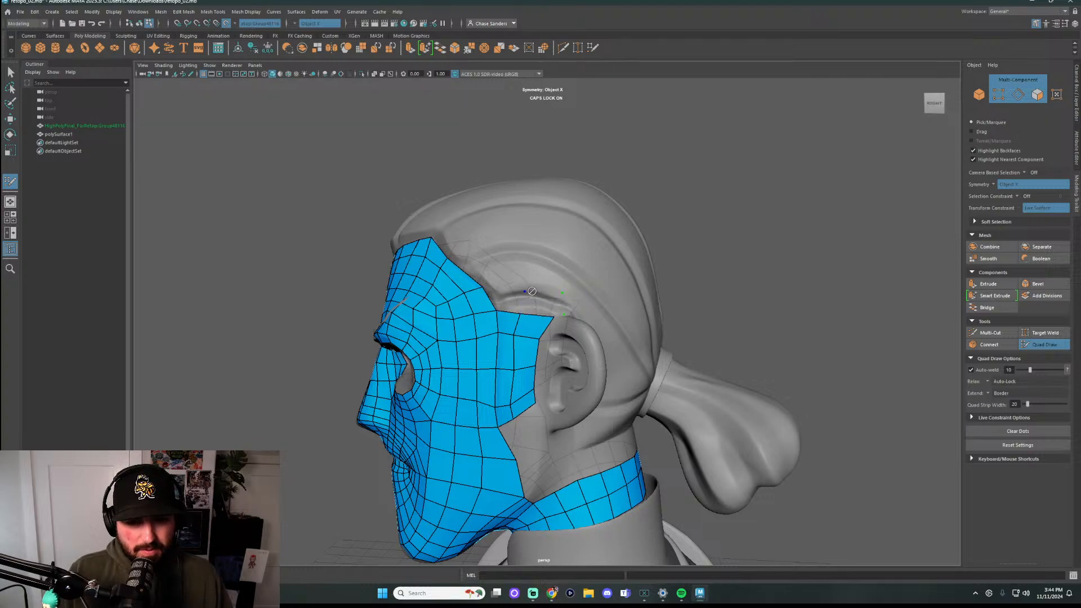
key(ctrl+z)
key(ctrl+z)
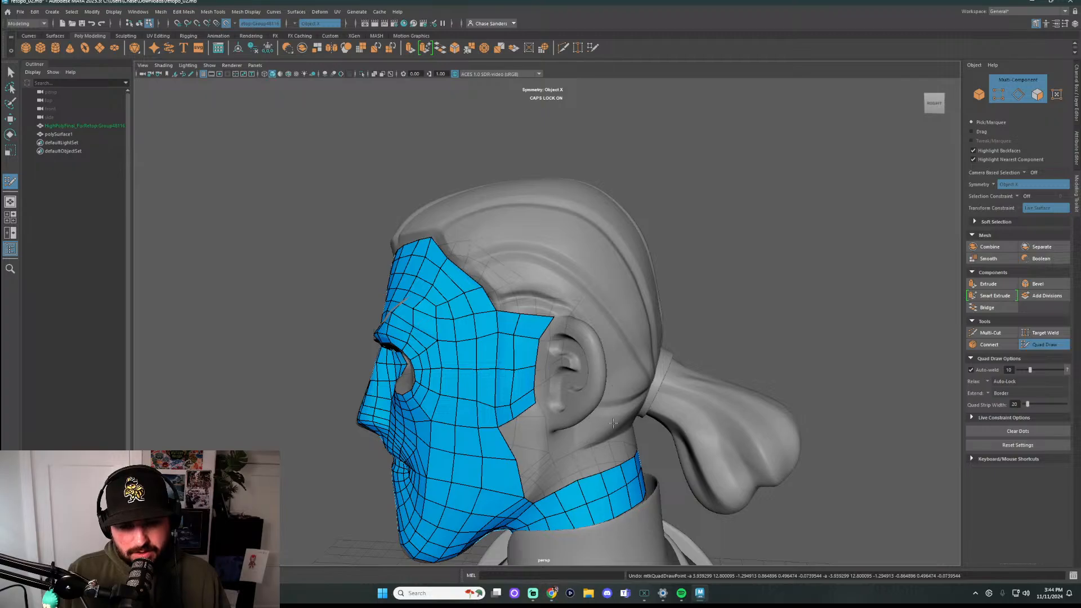
Delete the extra edge at the jaw corner and add a row of quads along the neck strip's upper border toward the nape
scroll(578, 370, down, 3)
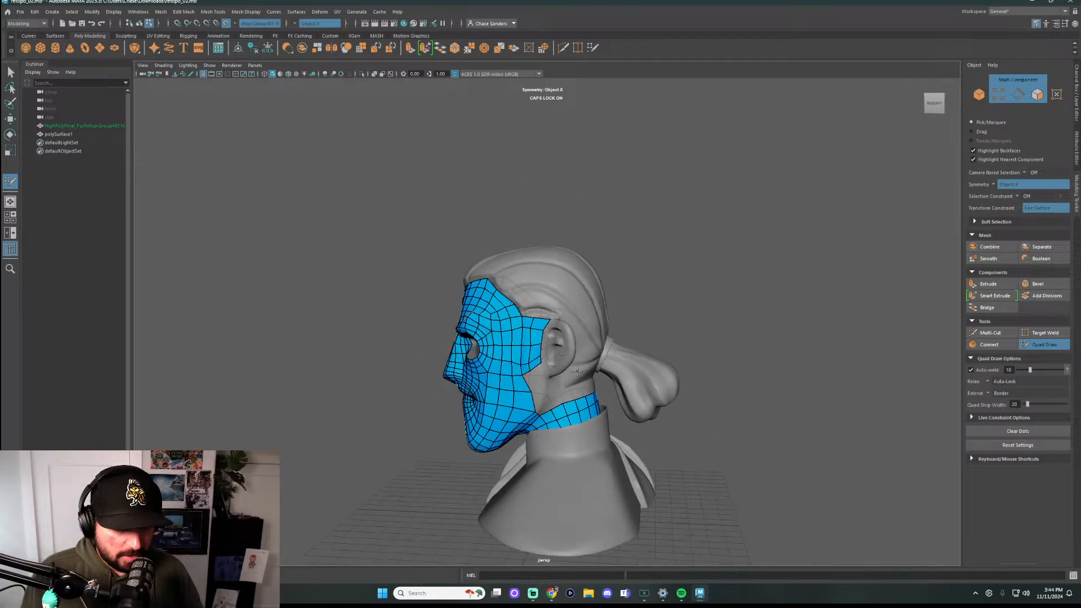
scroll(577, 370, up, 5)
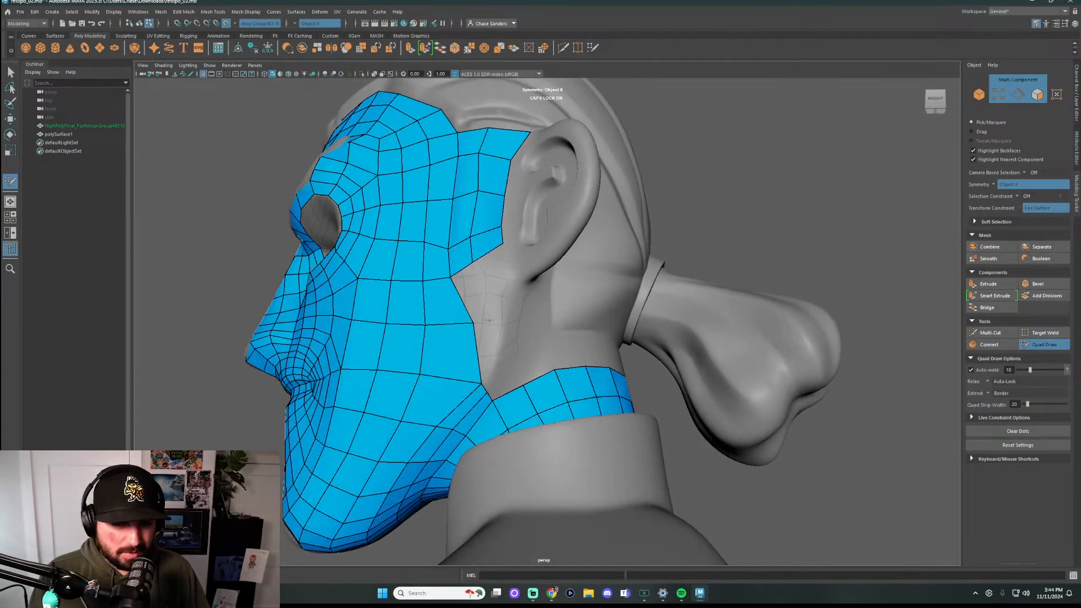
shift+click(526, 344)
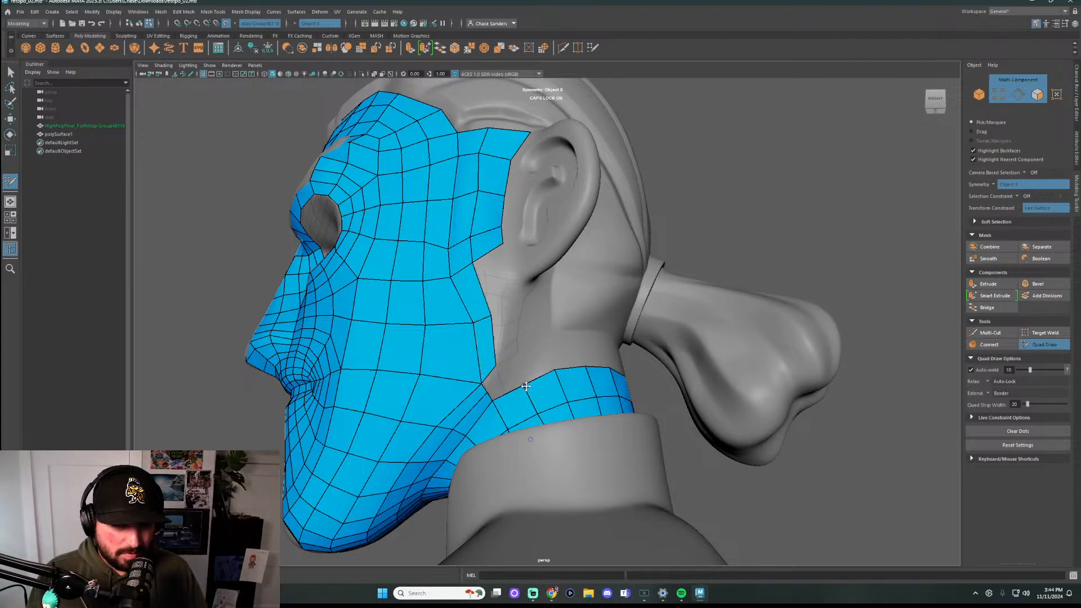
ctrl+shift+click(471, 412)
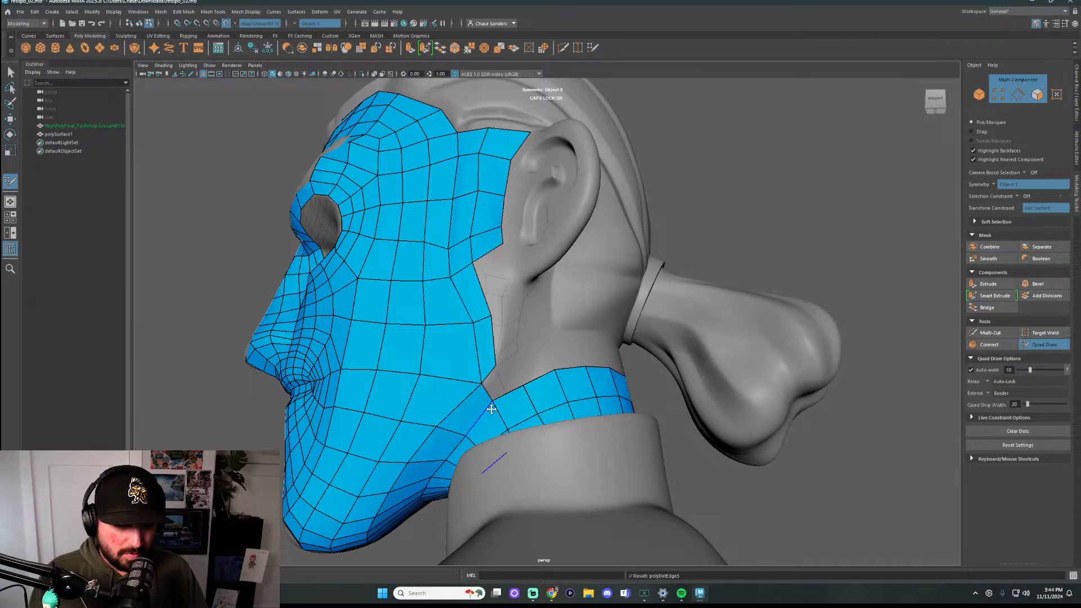
shift+click(506, 381)
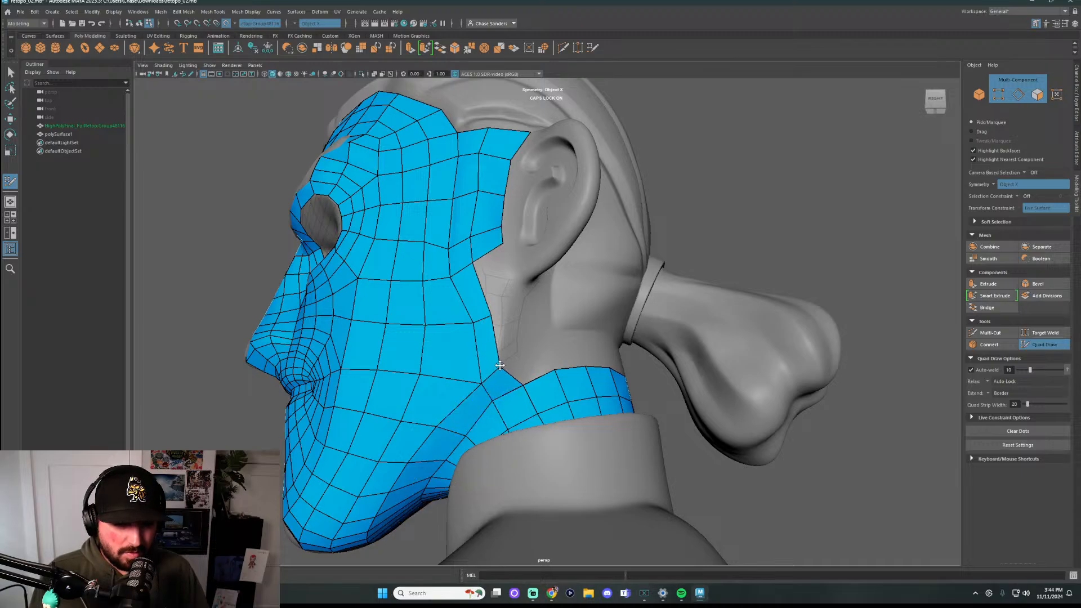
shift+click(550, 352)
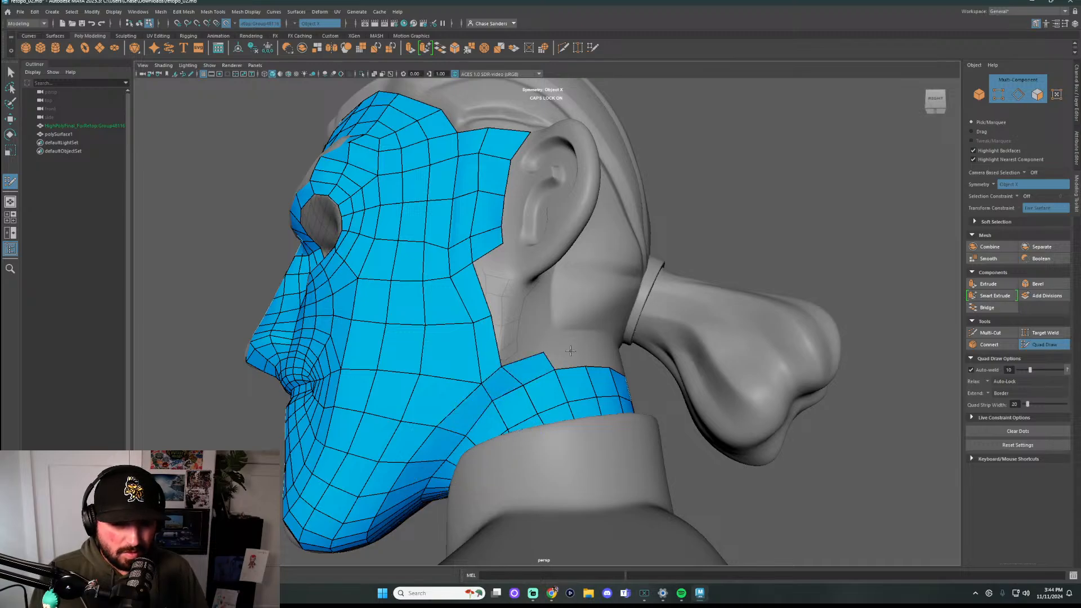
shift+click(581, 348)
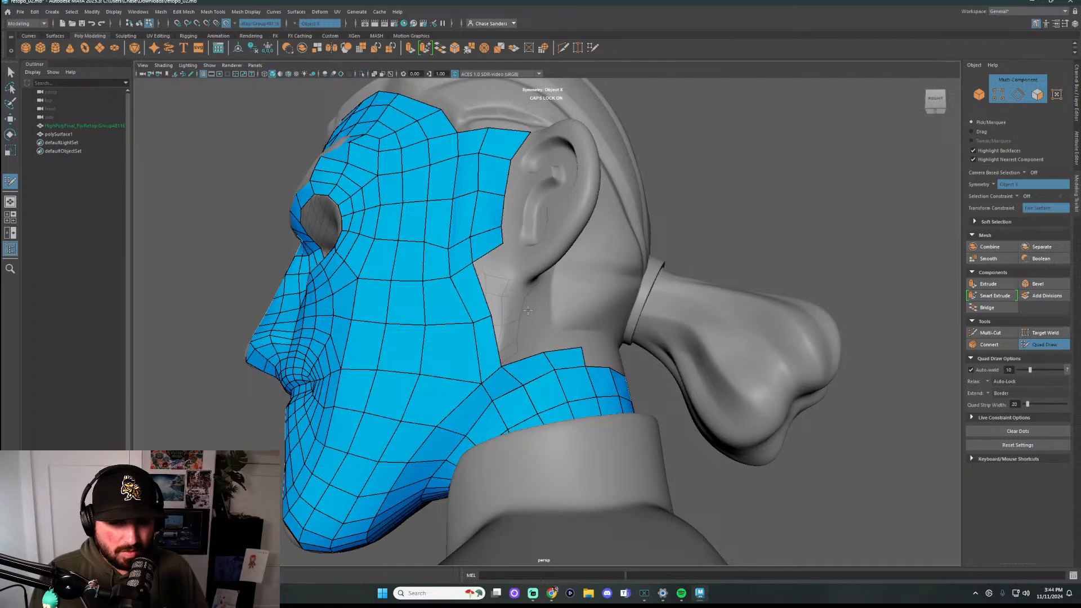
Place points behind the jaw corner and fill the quads joining the side of the face to the neck strip
click(527, 310)
shift+click(516, 344)
drag(492, 318, 536, 320)
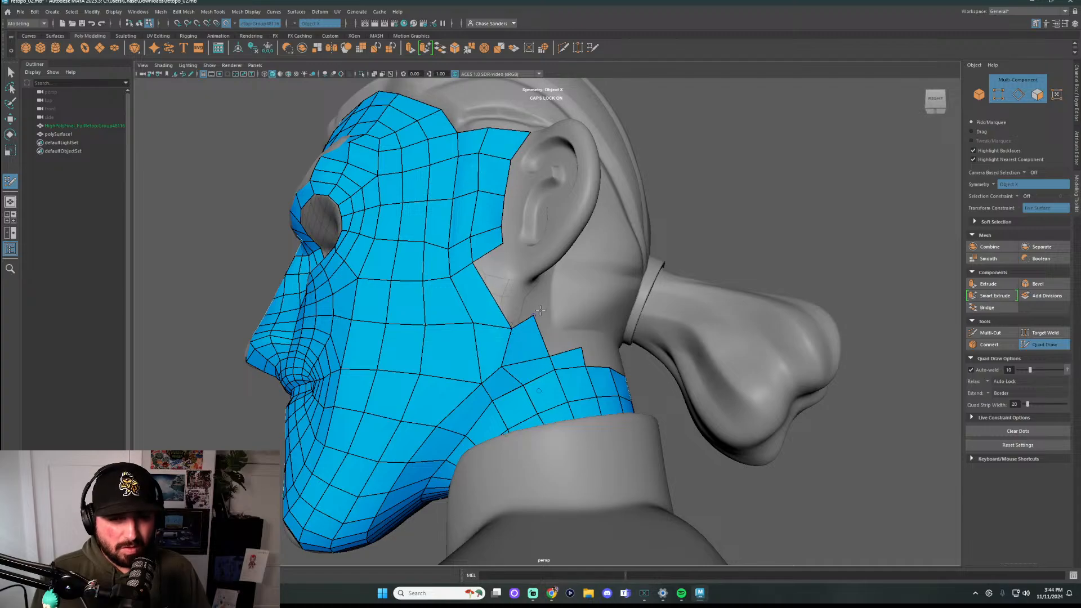
Place a point beneath the earlobe and fill the quad joining it to the side of the face
click(518, 272)
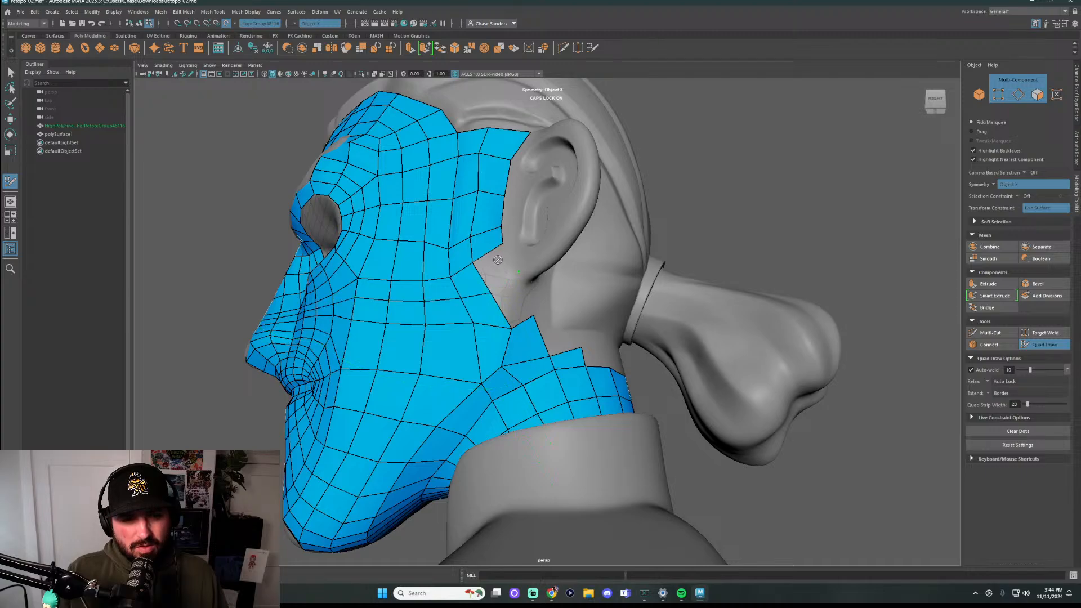
shift+click(490, 290)
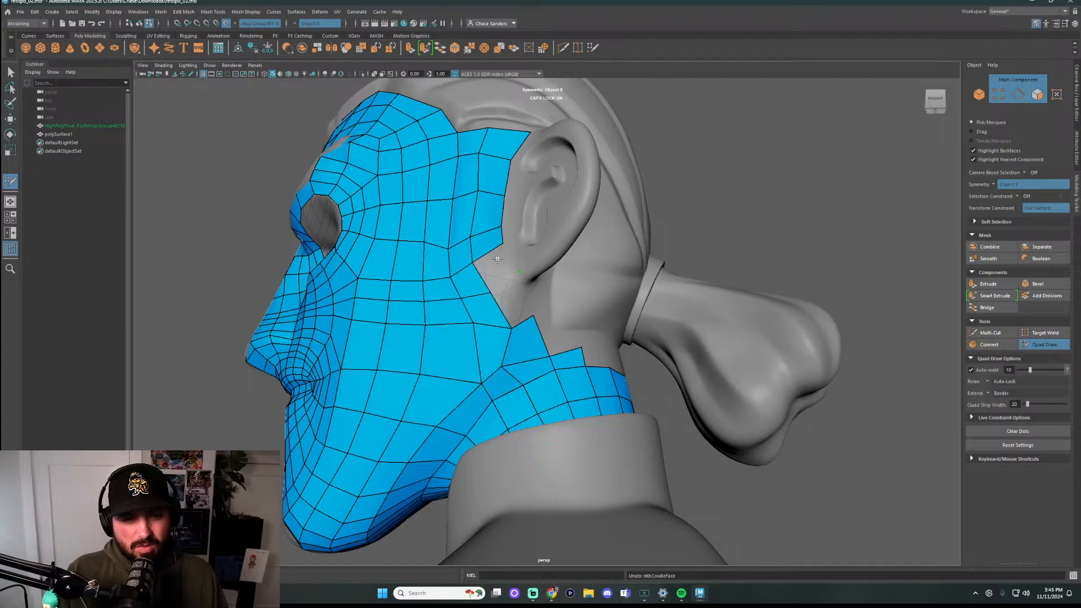
alt+drag(505, 257, 498, 316)
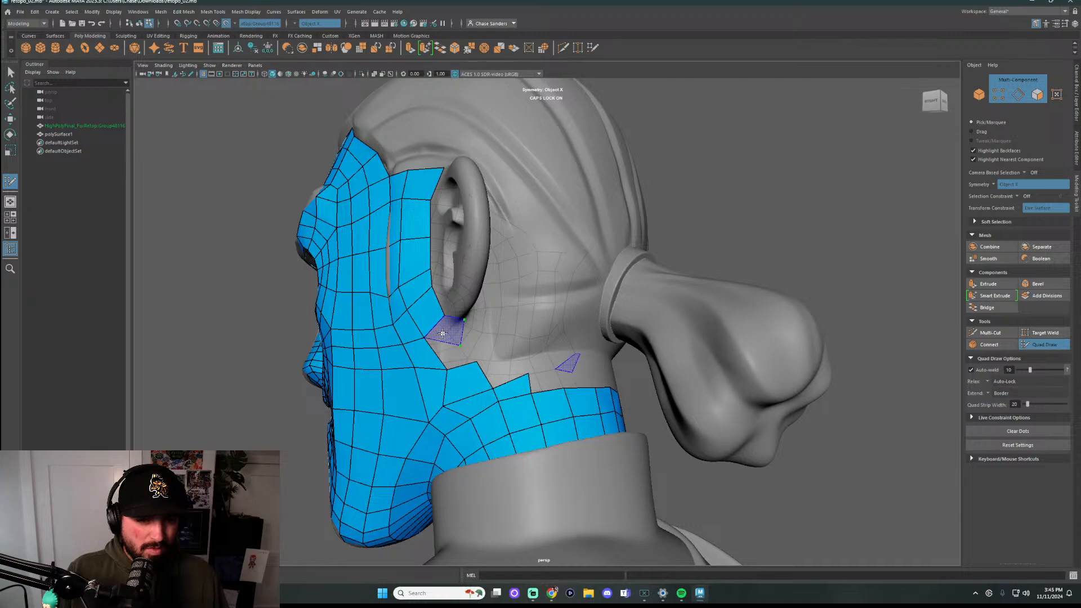
shift+click(452, 331)
Add a quad behind the earlobe and fill the gap between the earlobe and the jaw quads
click(500, 323)
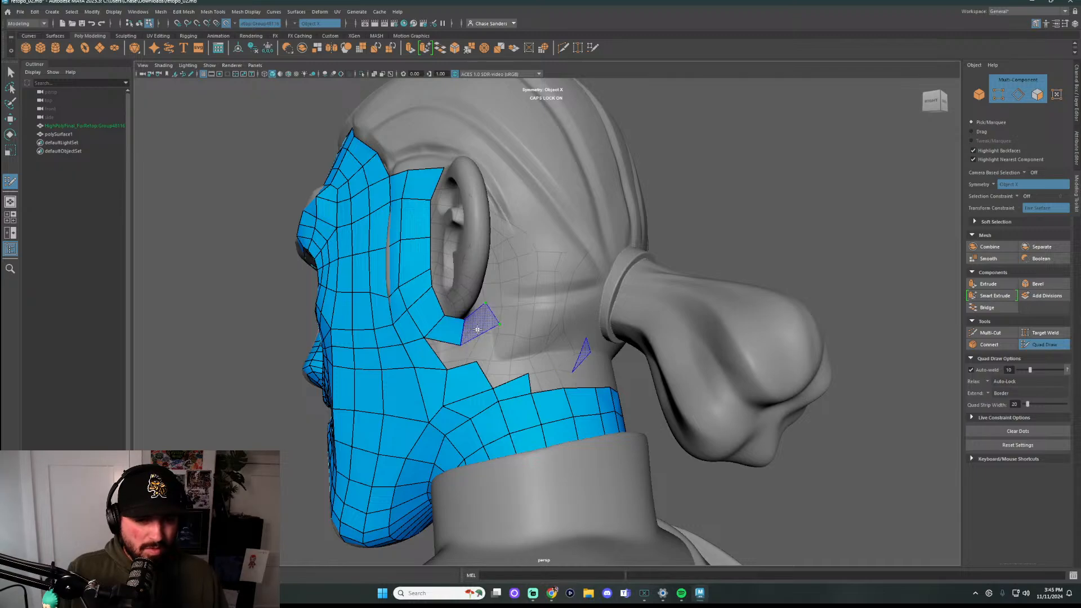
shift+click(479, 324)
key(ctrl+z)
alt+drag(479, 324, 449, 327)
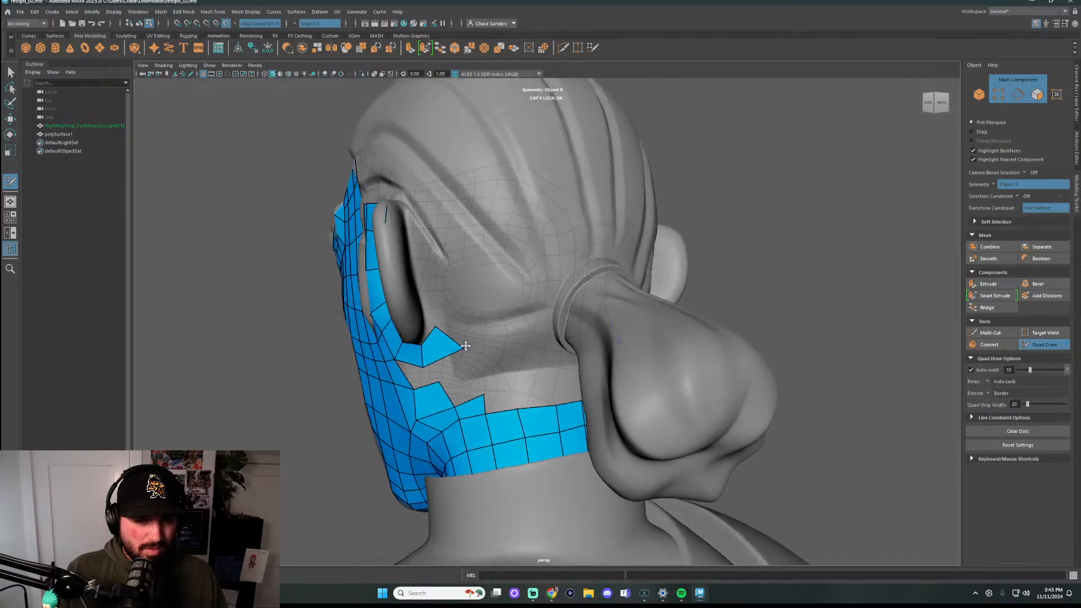
alt+drag(463, 370, 470, 362)
shift+click(432, 360)
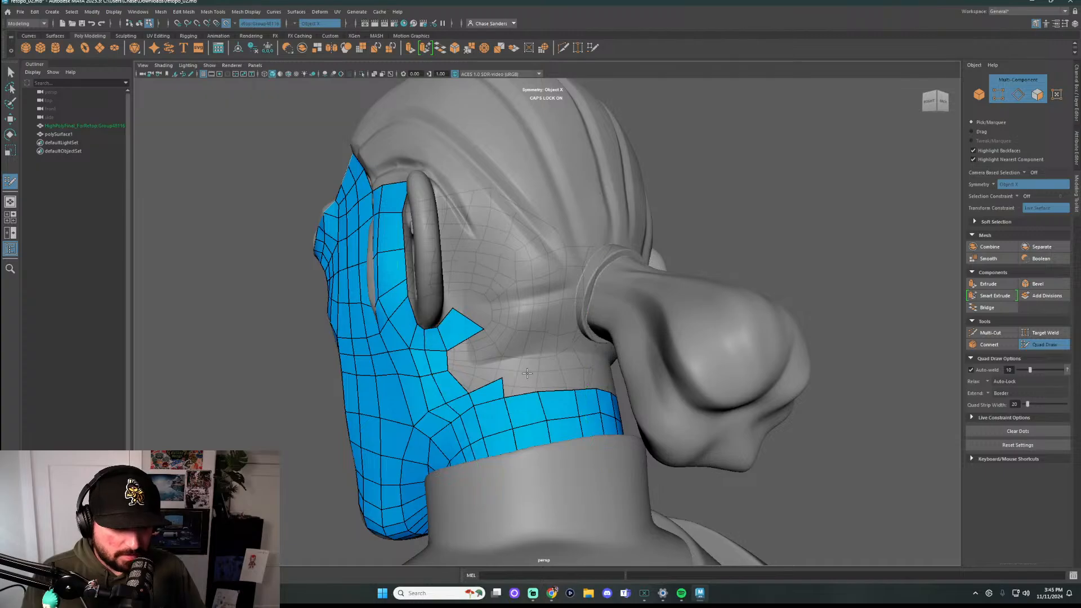
Examine the edge flow of the face mesh around the cheek, mouth and eyes from both sides
alt+drag(424, 335, 466, 333)
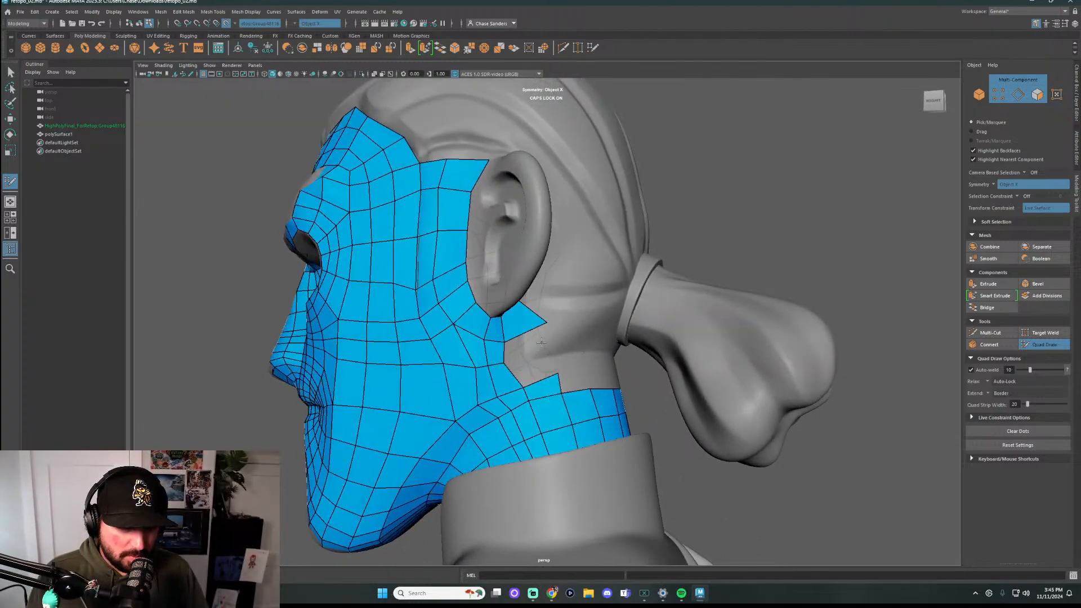
mouse_move(459, 334)
alt+mouse_down()
mouse_move(451, 342)
mouse_move(563, 341)
mouse_move(547, 340)
mouse_move(618, 359)
mouse_move(585, 338)
alt+mouse_up()
mouse_move(505, 314)
shift+mouse_down()
mouse_move(458, 314)
mouse_move(421, 295)
mouse_move(564, 356)
shift+mouse_up()
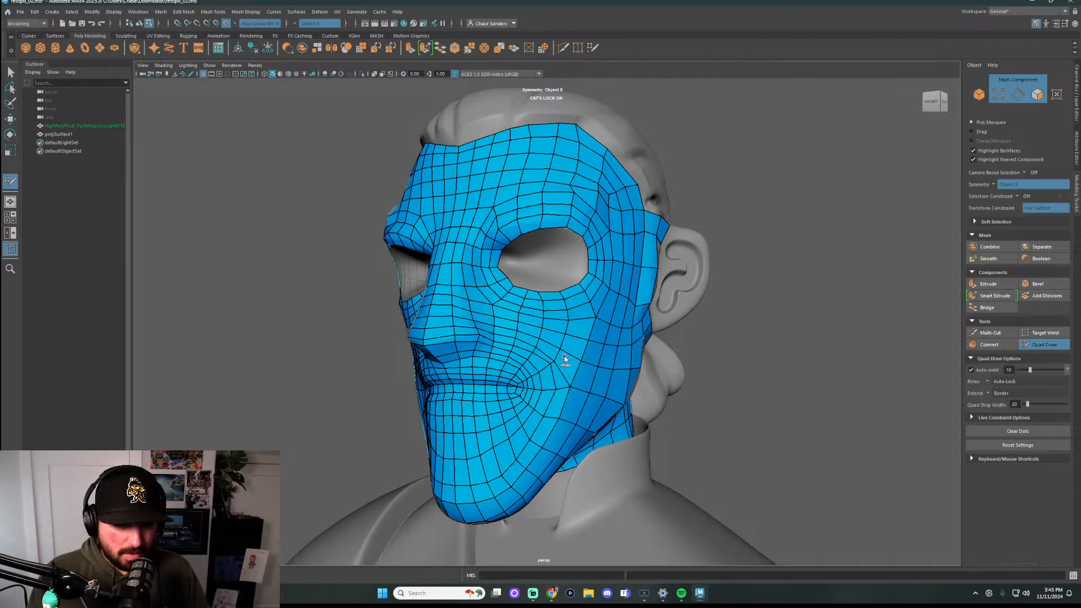
scroll(549, 371, up, 3)
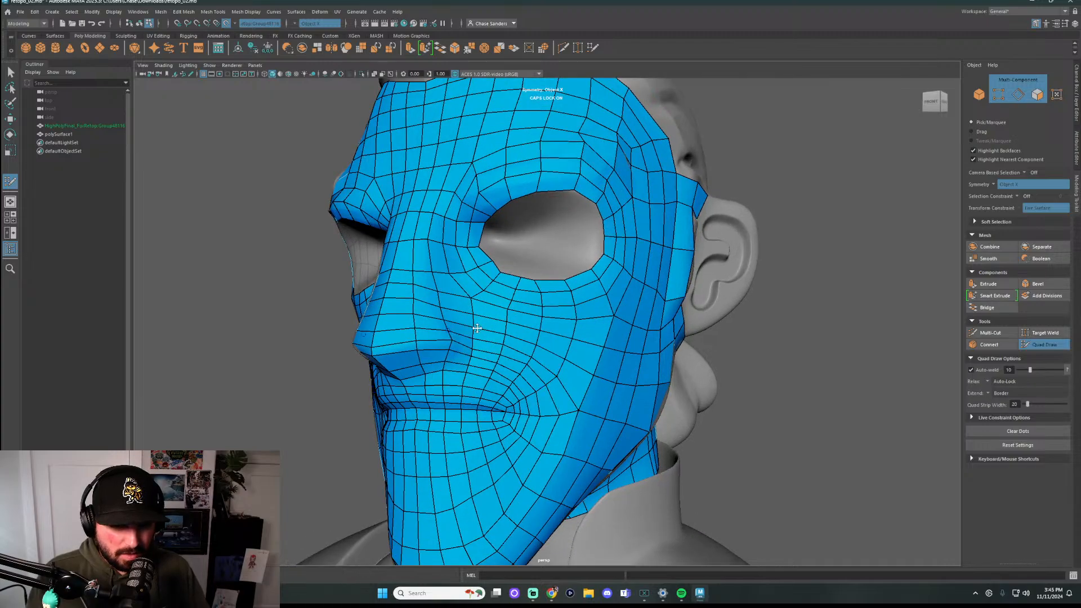
scroll(758, 353, down, 3)
alt+drag(758, 353, 736, 368)
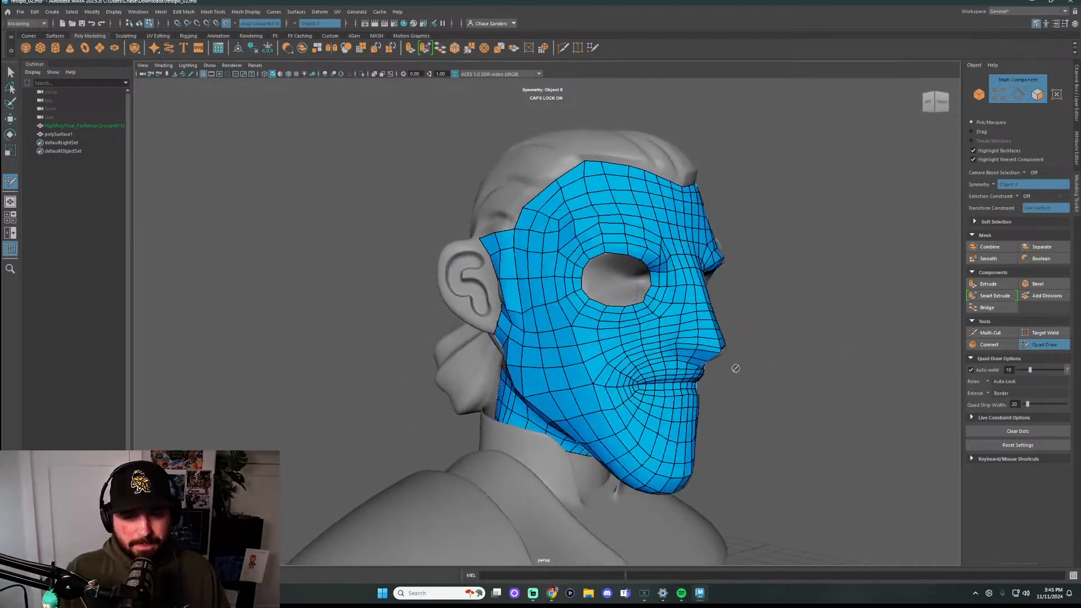
scroll(586, 352, up, 3)
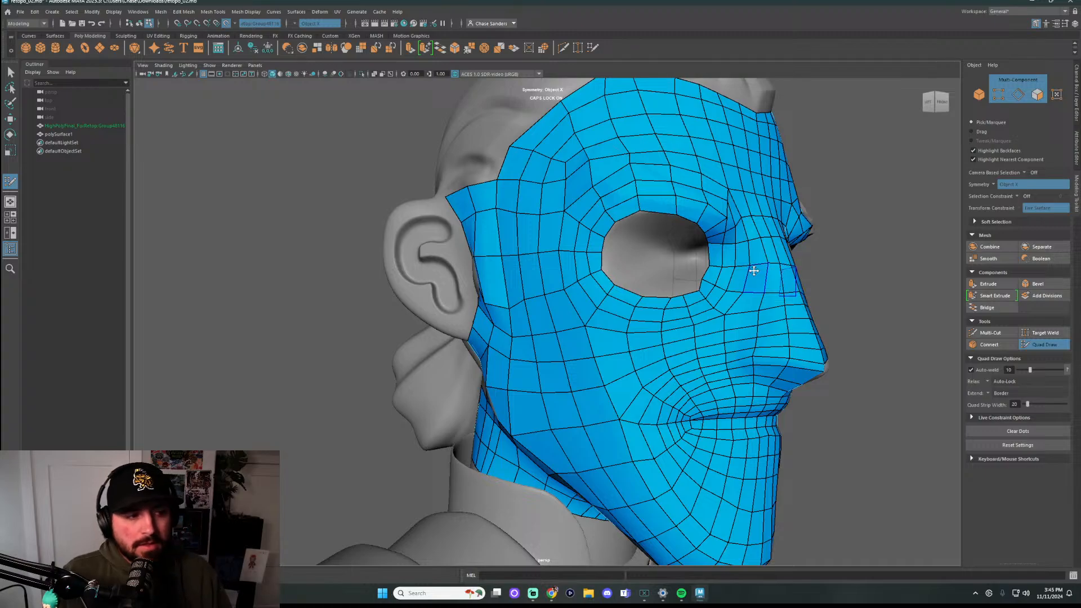
Extend the single strip of quads from behind the earlobe up along the back of the ear
alt+drag(785, 269, 546, 324)
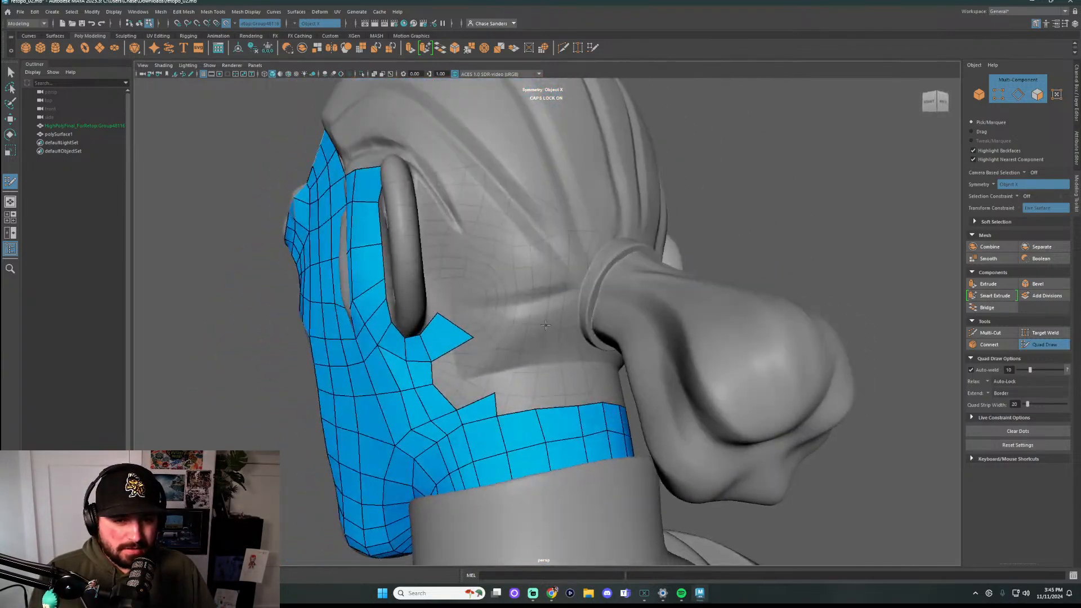
shift+click(454, 304)
mouse_move(488, 305)
mouse_down()
mouse_move(459, 328)
mouse_move(418, 287)
mouse_up()
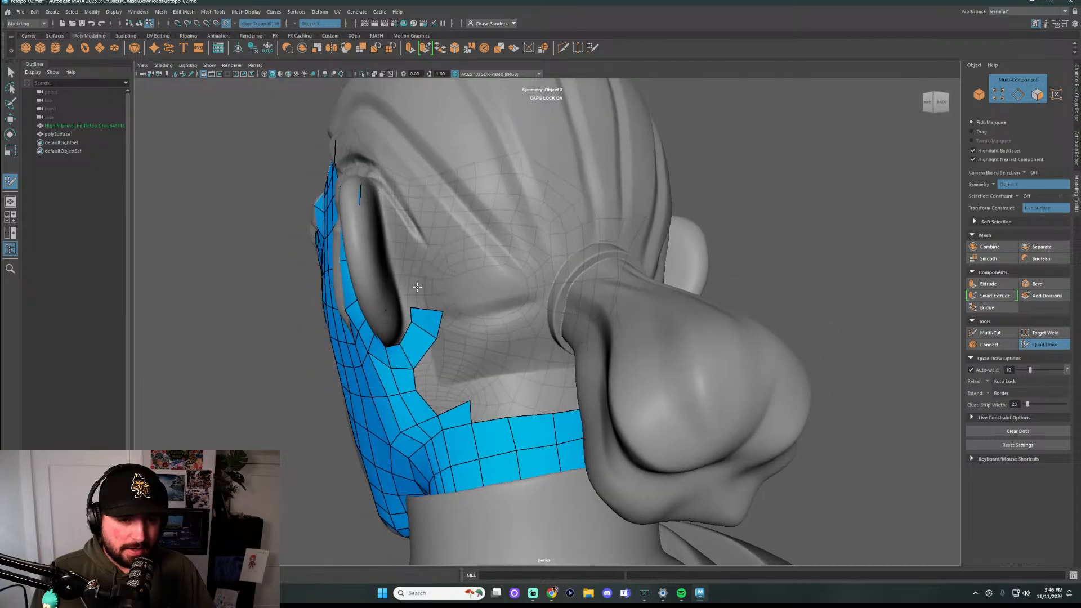
shift+click(427, 293)
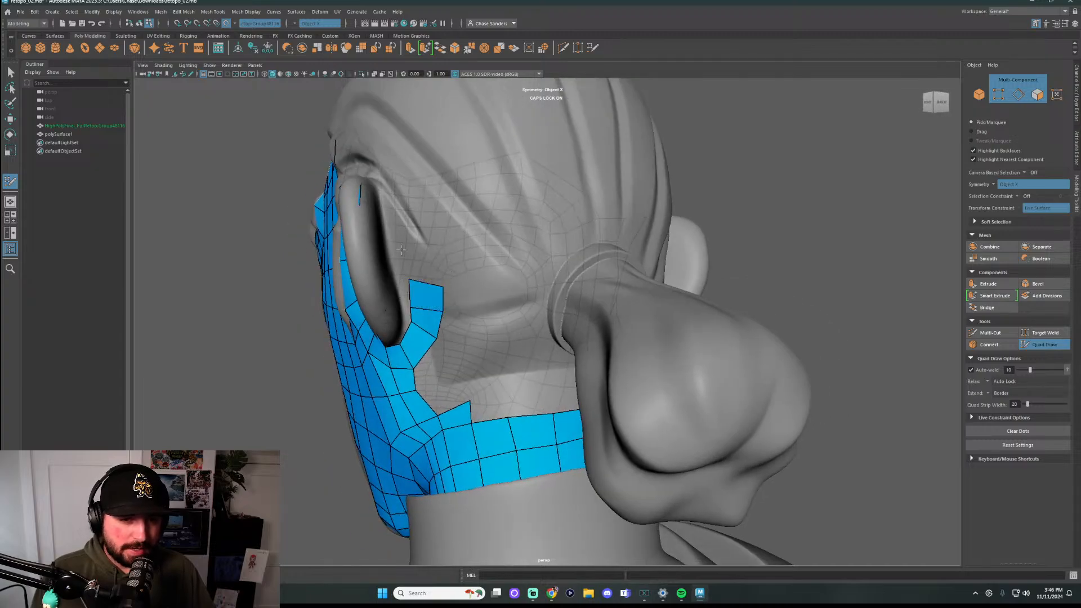
alt+drag(431, 247, 520, 196)
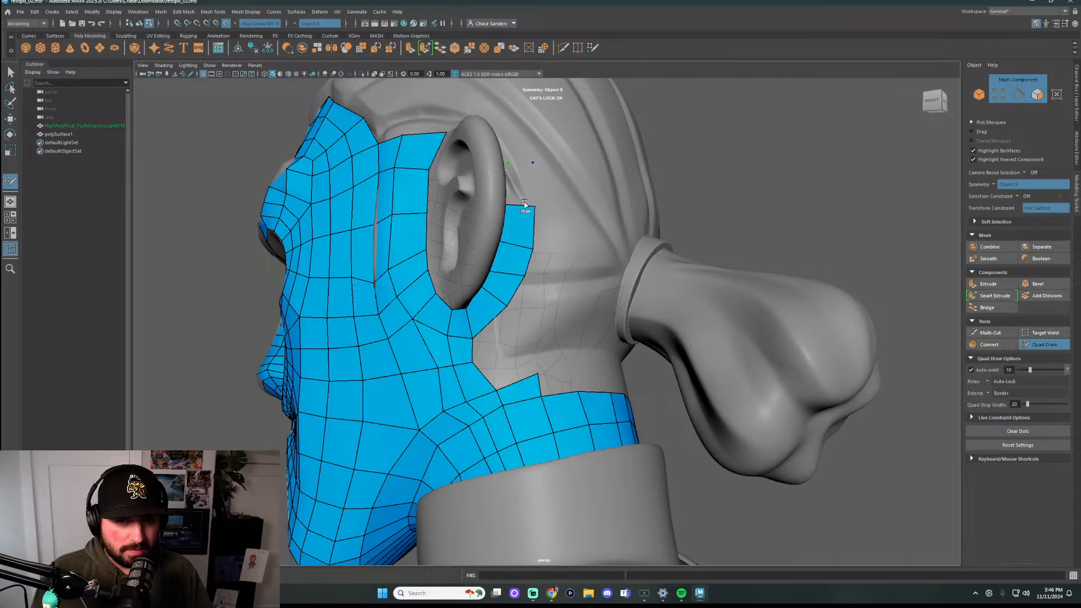
mouse_move(508, 185)
alt+mouse_down()
mouse_move(470, 189)
mouse_move(482, 205)
alt+mouse_up()
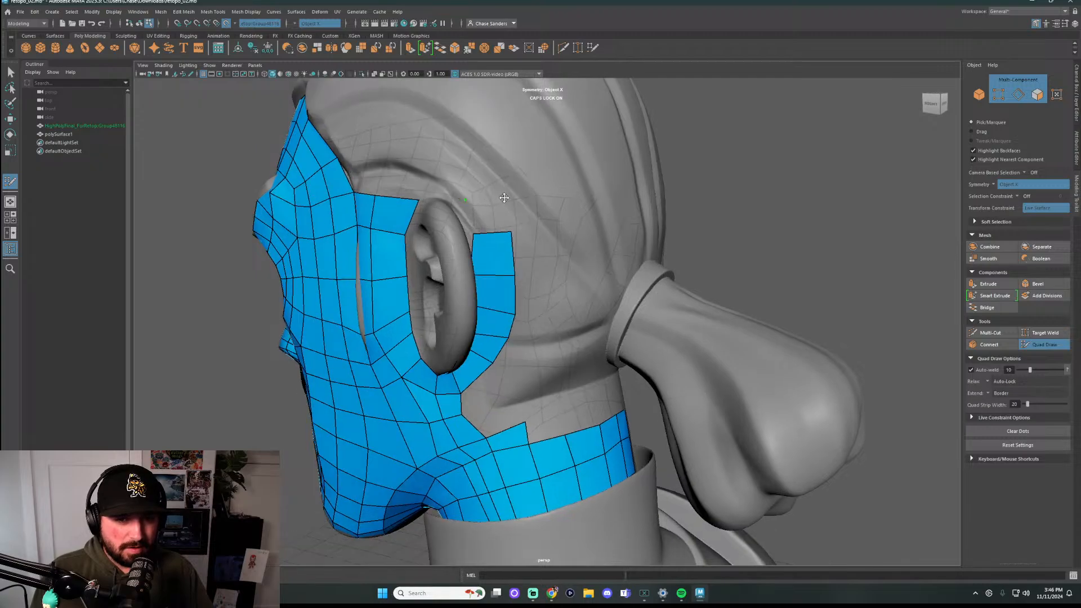
shift+click(494, 223)
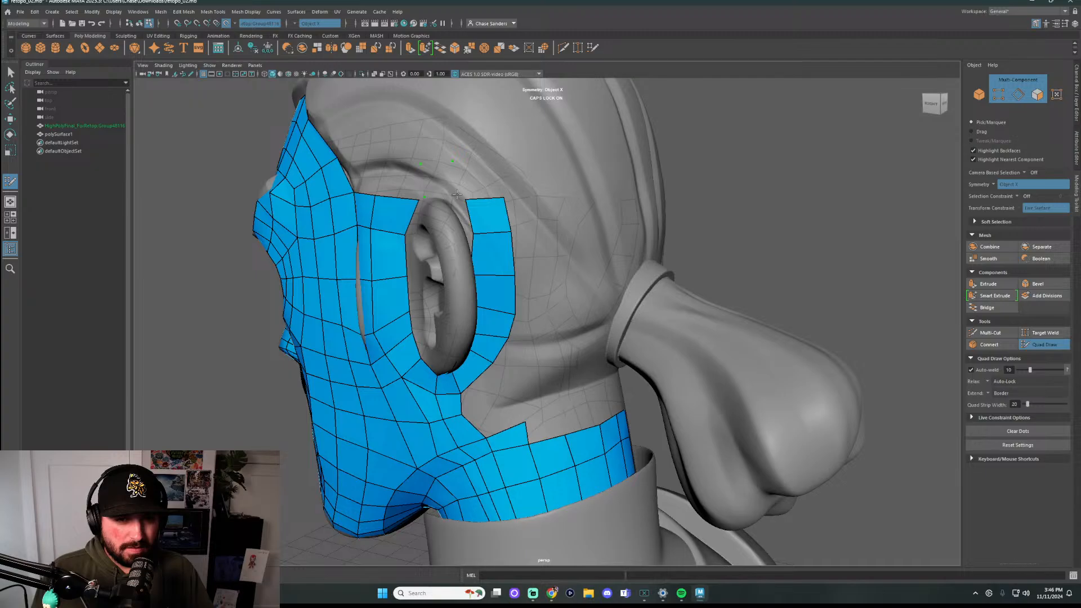
Fill quads over the top of the ear to close the ring at the temple, adjusting its edges and adding an edge loop there
shift+click(437, 179)
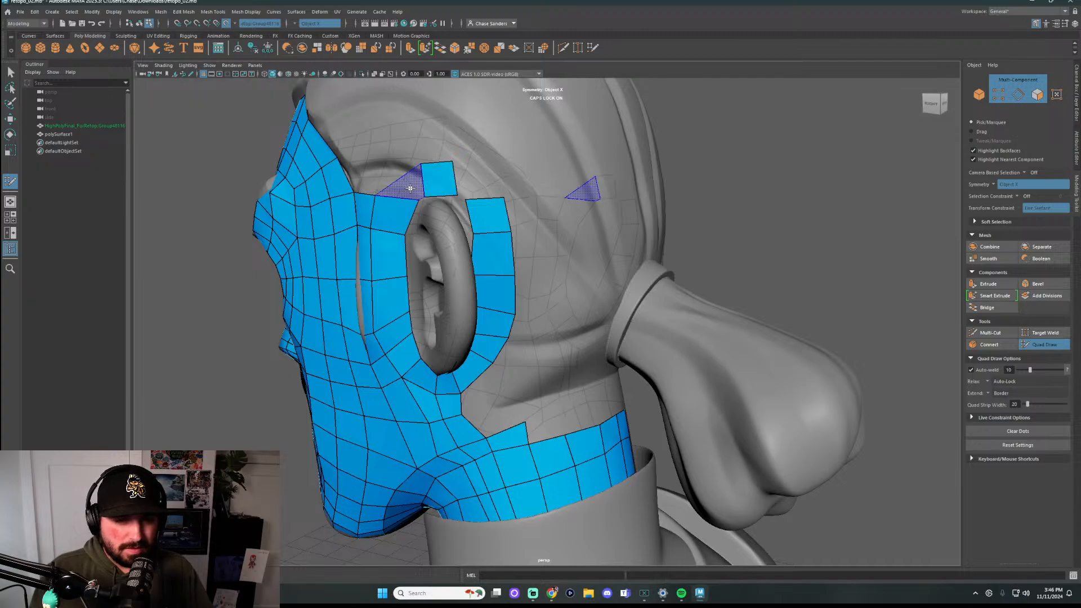
shift+click(472, 184)
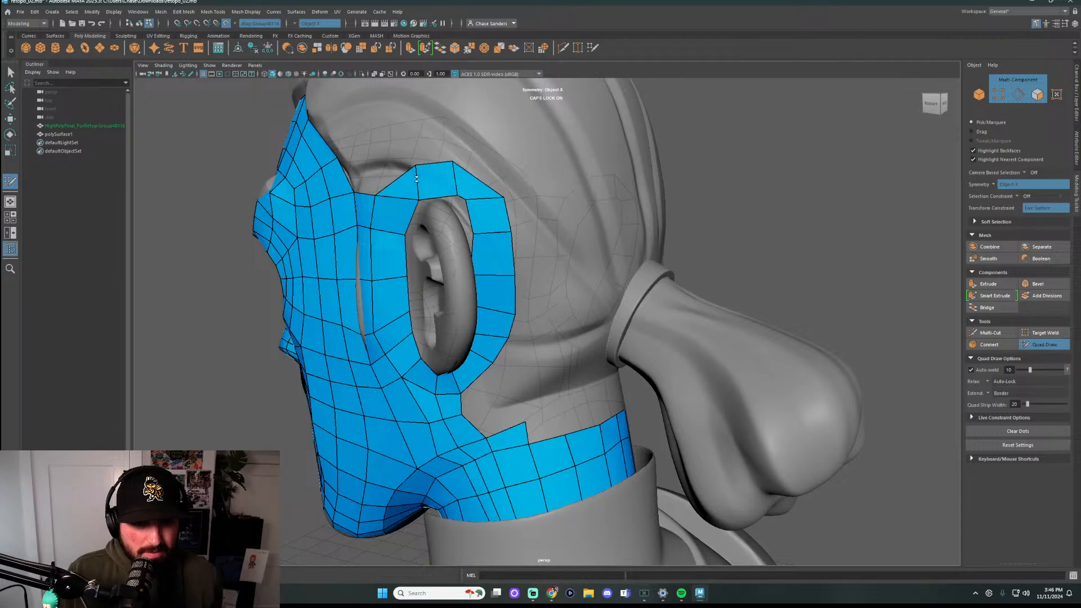
mouse_move(417, 179)
mouse_down()
mouse_move(423, 170)
mouse_move(410, 204)
mouse_up()
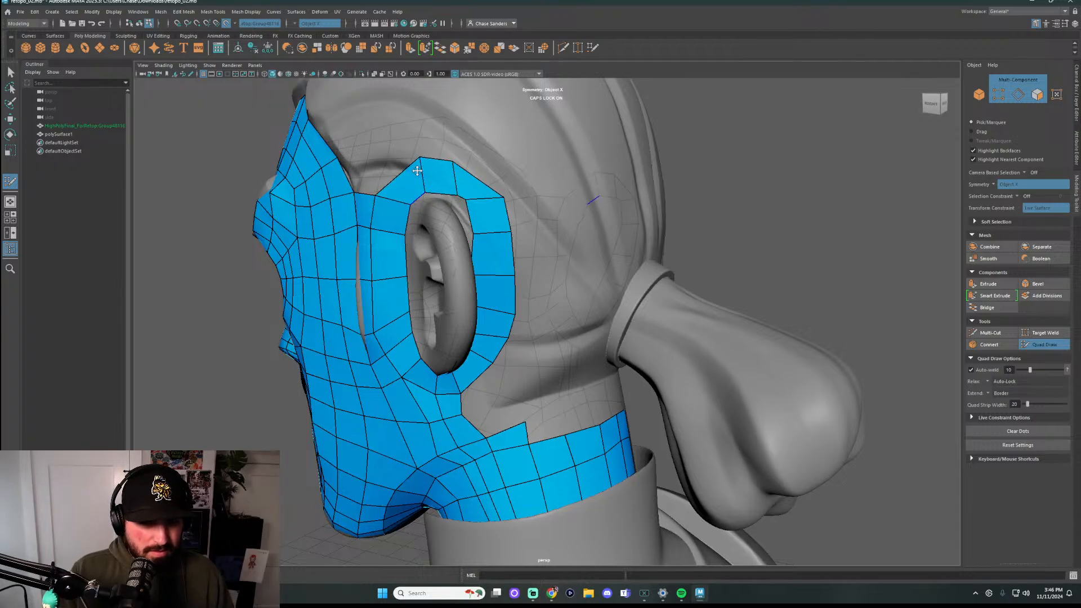
drag(420, 158, 418, 163)
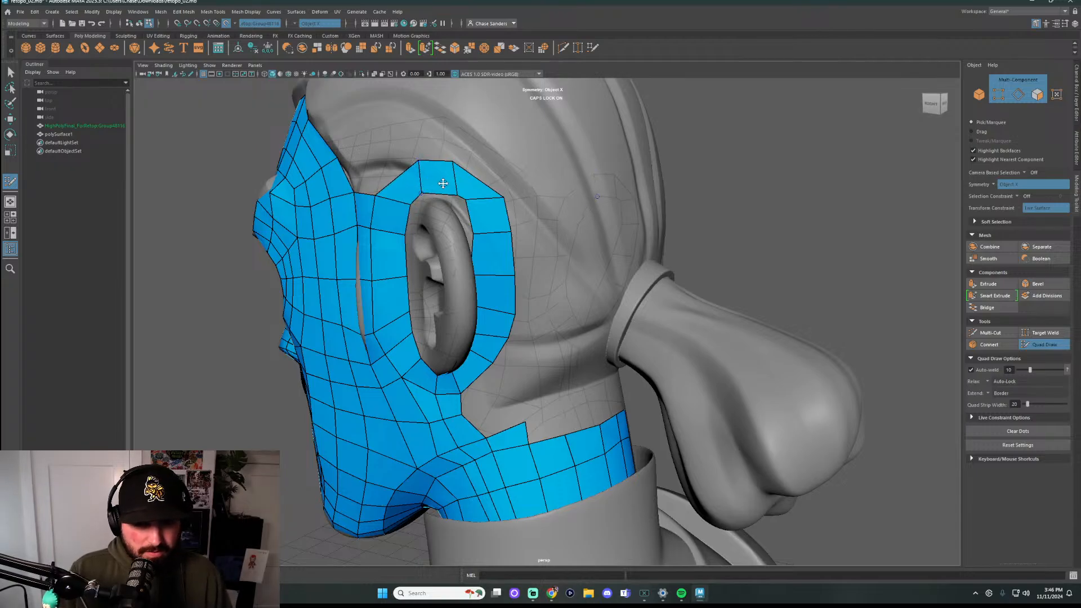
ctrl+click(437, 179)
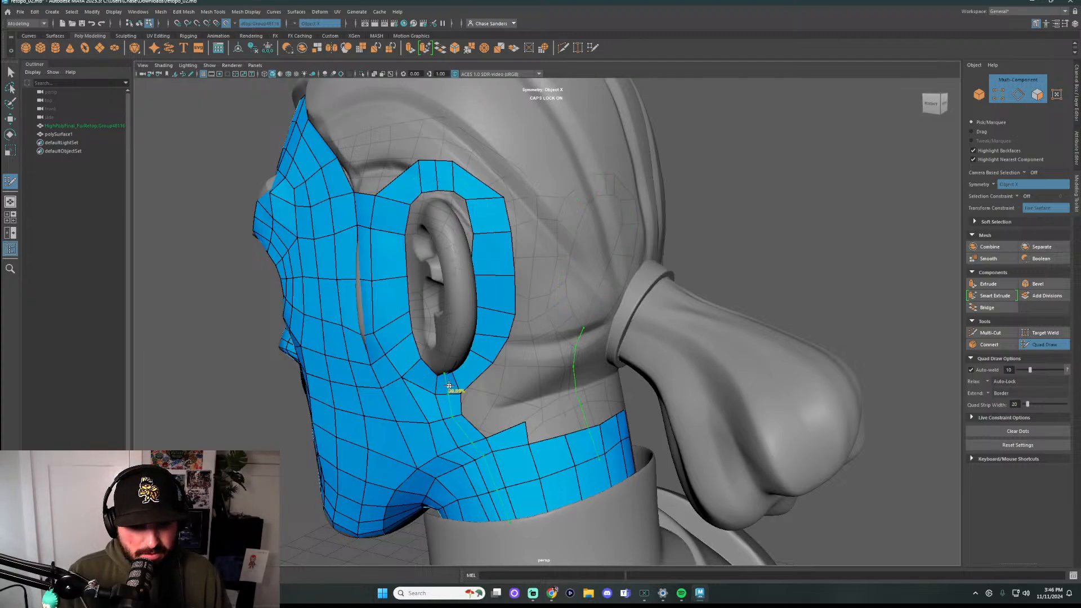
Delete the extra edge behind the ear and reposition the remaining ring edges down to the earlobe for even spacing
mouse_move(512, 326)
alt+mouse_down()
mouse_move(454, 120)
mouse_move(510, 122)
alt+mouse_up()
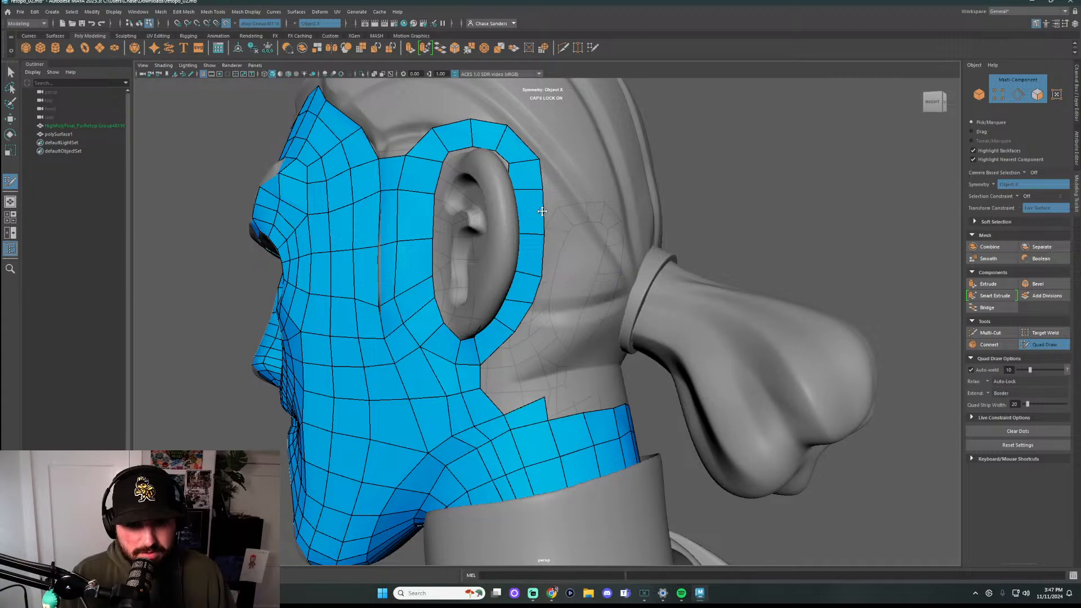
ctrl+shift+click(528, 191)
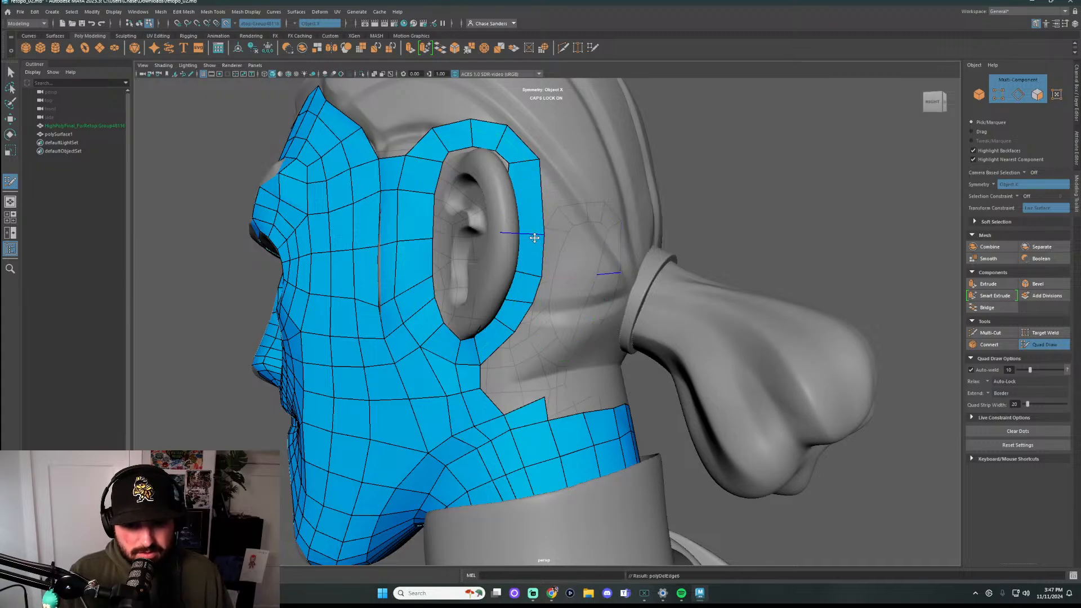
drag(534, 237, 540, 210)
mouse_move(536, 277)
mouse_down()
mouse_move(545, 258)
mouse_move(532, 247)
mouse_up()
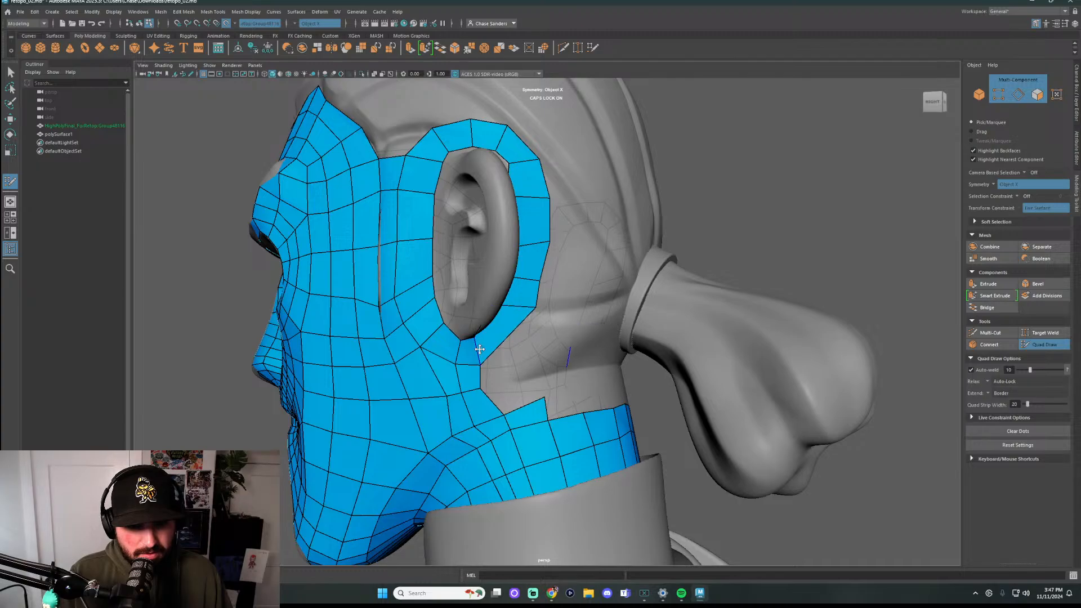
mouse_move(479, 349)
mouse_down()
mouse_move(495, 338)
mouse_move(500, 354)
mouse_move(487, 329)
mouse_up()
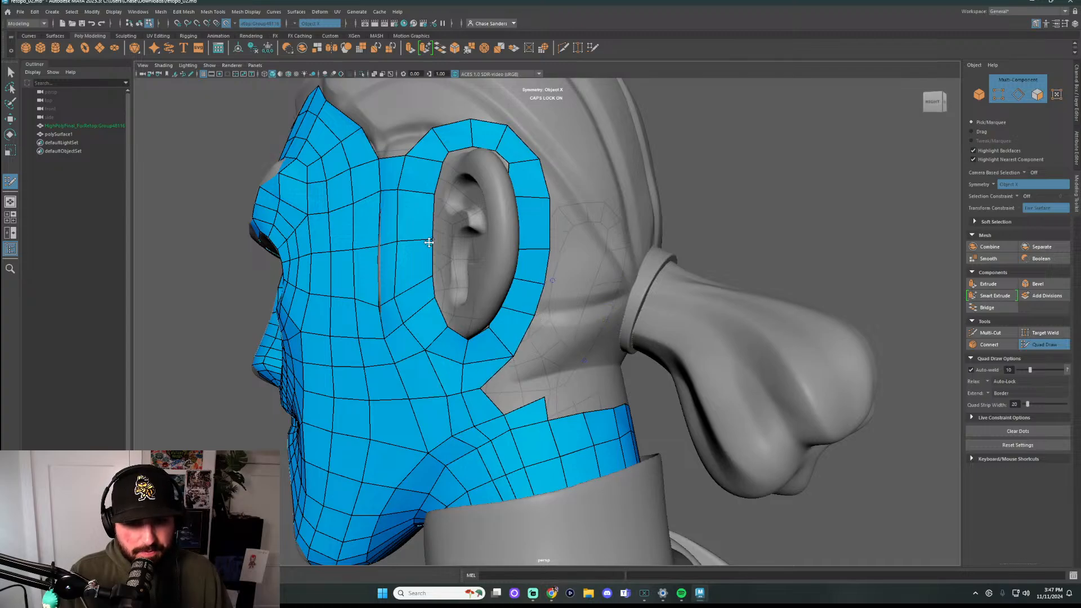
Fill the gap between the ear ring and the neck strip, adding quads toward the back of the head
alt+drag(572, 205, 468, 206)
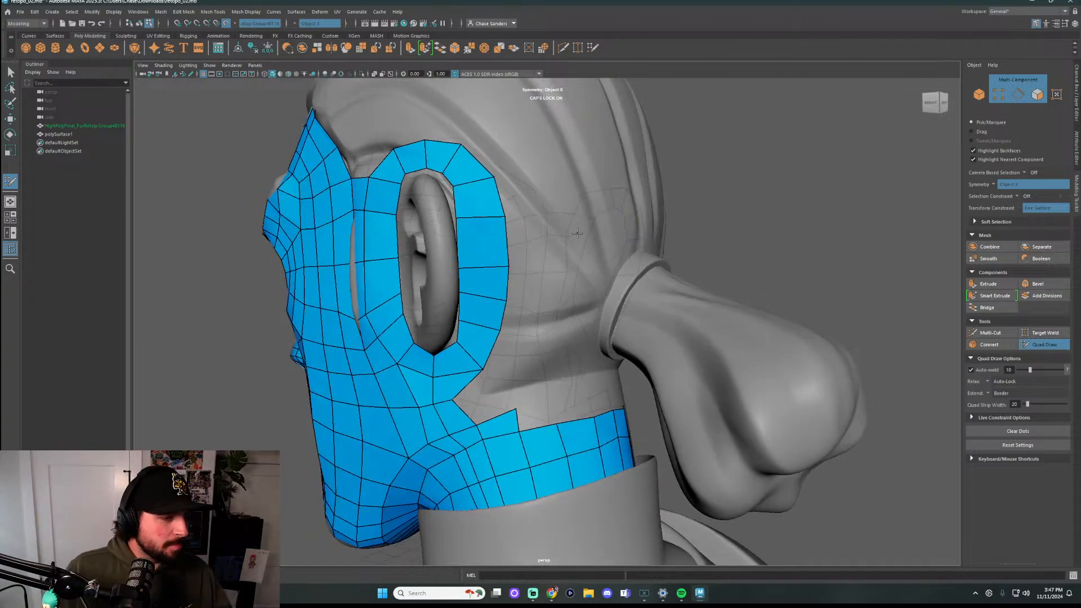
alt+drag(508, 231, 619, 232)
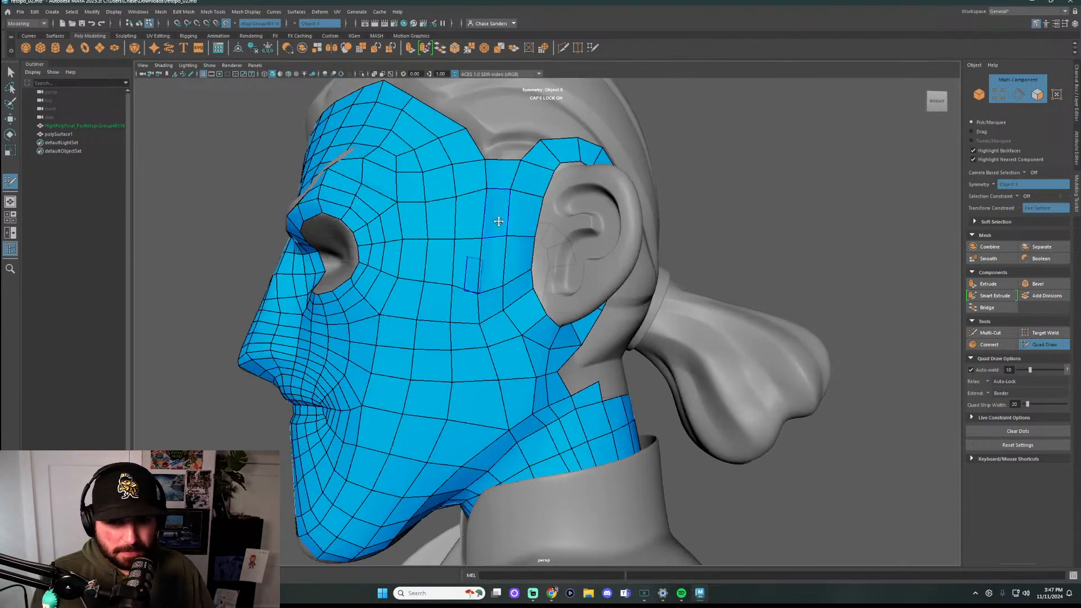
alt+drag(495, 222, 779, 198)
alt+drag(711, 333, 690, 339)
shift+click(576, 353)
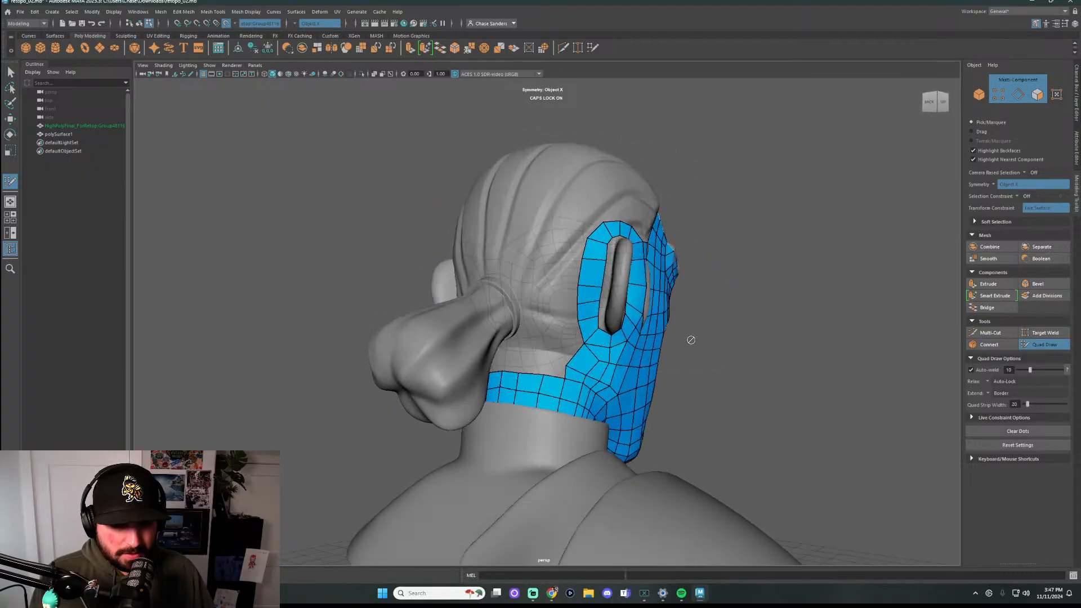
scroll(571, 388, up, 3)
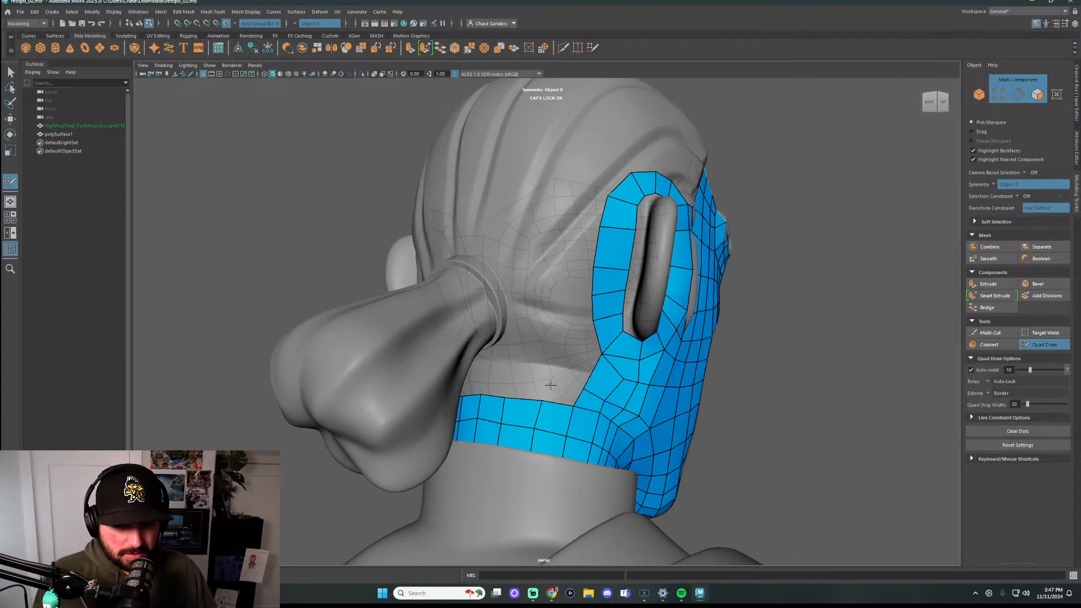
shift+click(557, 387)
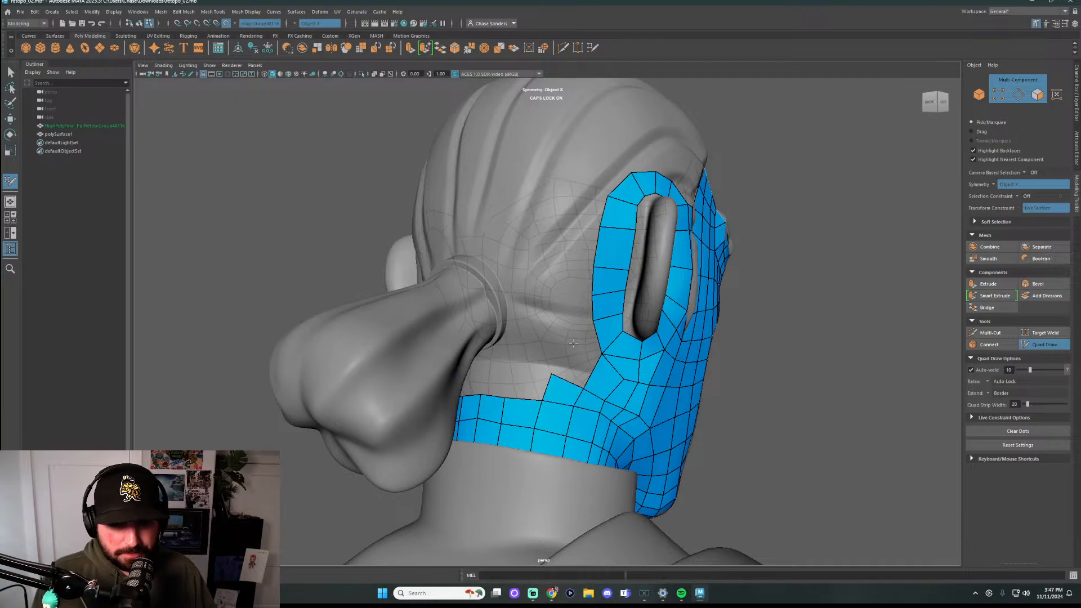
mouse_move(574, 343)
alt+mouse_down()
mouse_move(556, 338)
mouse_move(580, 386)
mouse_move(610, 372)
mouse_move(597, 385)
mouse_move(620, 386)
mouse_move(598, 415)
mouse_move(623, 415)
mouse_move(615, 445)
mouse_move(574, 391)
mouse_move(545, 395)
mouse_move(629, 387)
mouse_move(644, 475)
mouse_move(696, 472)
alt+mouse_up()
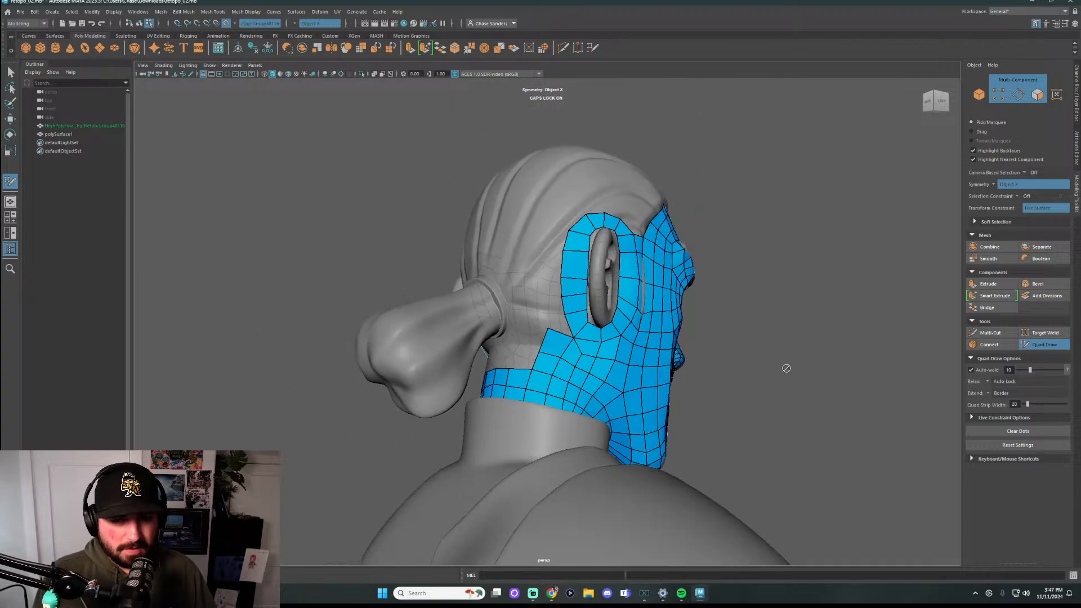
Extrude the inner border of the ear ring inward toward the base of the ear
alt+drag(784, 370, 741, 263)
scroll(566, 372, down, 3)
scroll(698, 327, up, 2)
scroll(615, 256, up, 3)
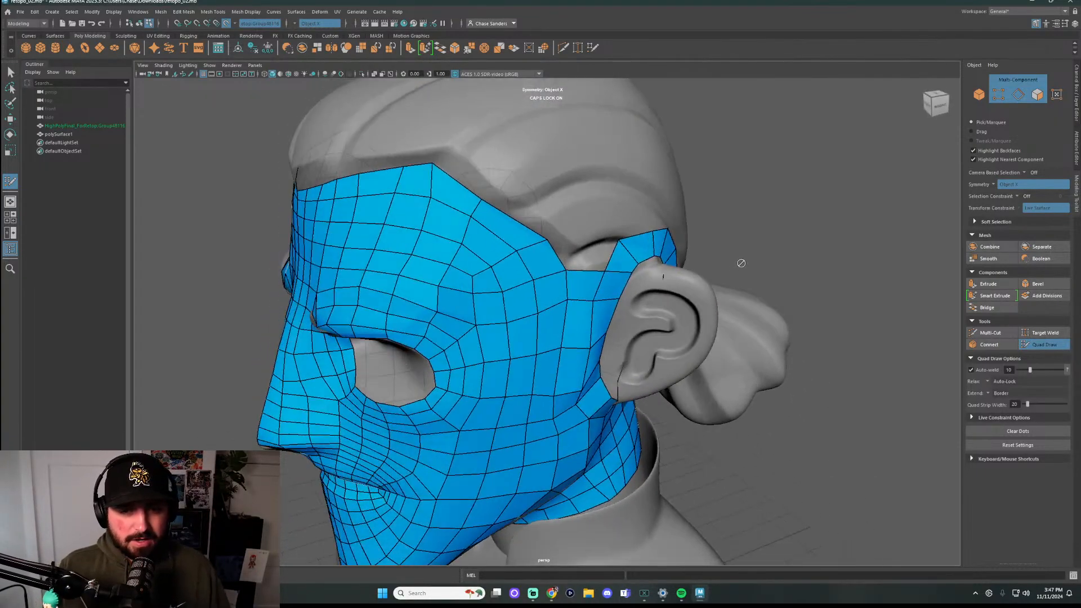
drag(647, 265, 664, 266)
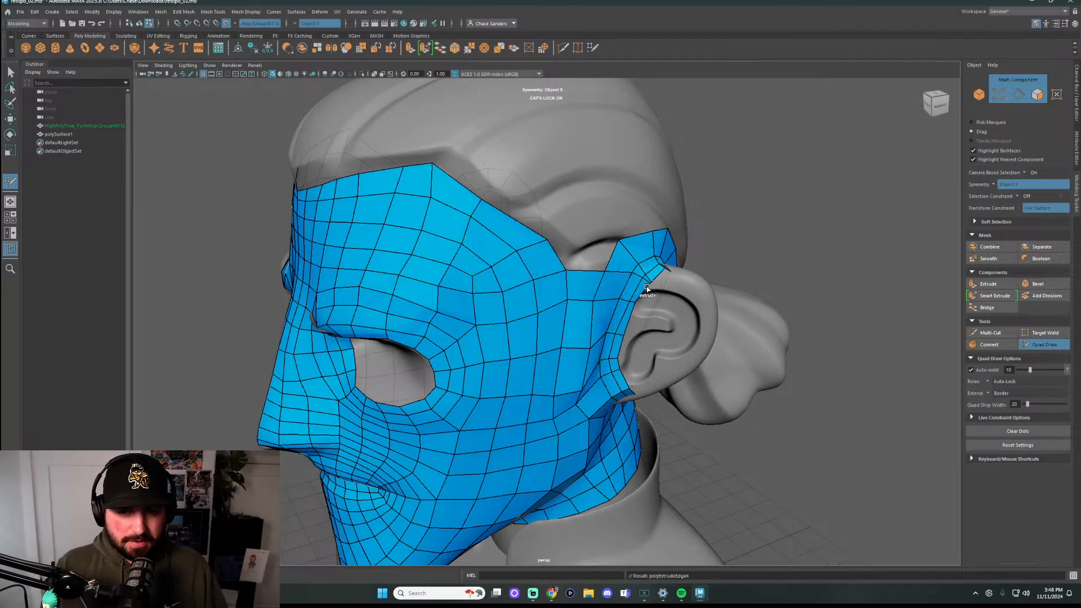
Adjust the ring border at the top of the ear and fill the first quad onto the ear's upper rim
scroll(665, 279, up, 2)
alt+drag(680, 306, 563, 282)
scroll(394, 240, up, 2)
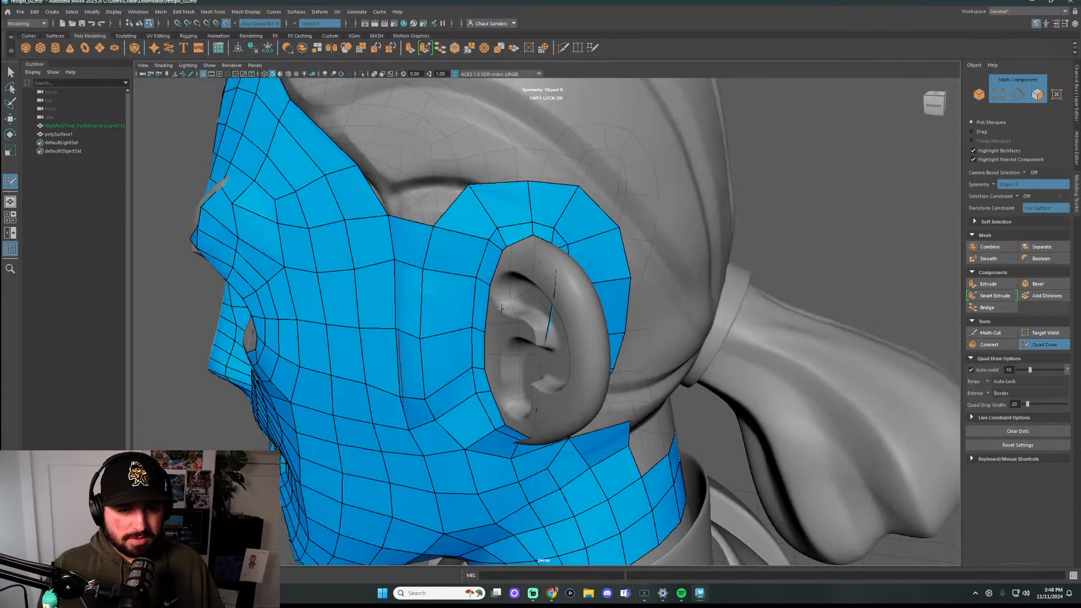
scroll(566, 281, up, 2)
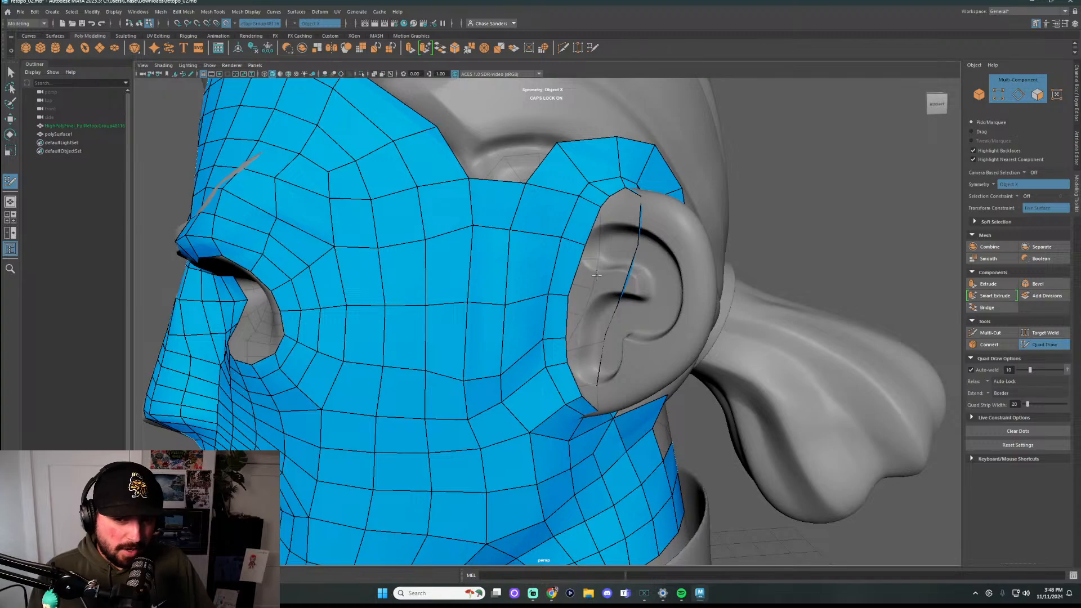
scroll(663, 270, down, 3)
alt+drag(662, 270, 688, 268)
scroll(687, 267, up, 5)
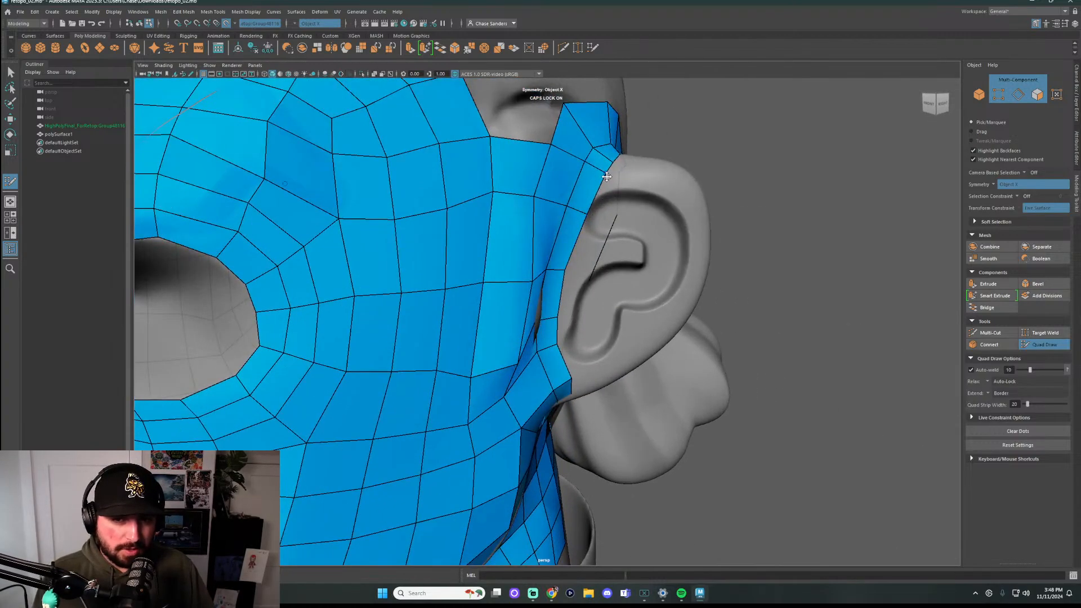
alt+drag(622, 159, 495, 366)
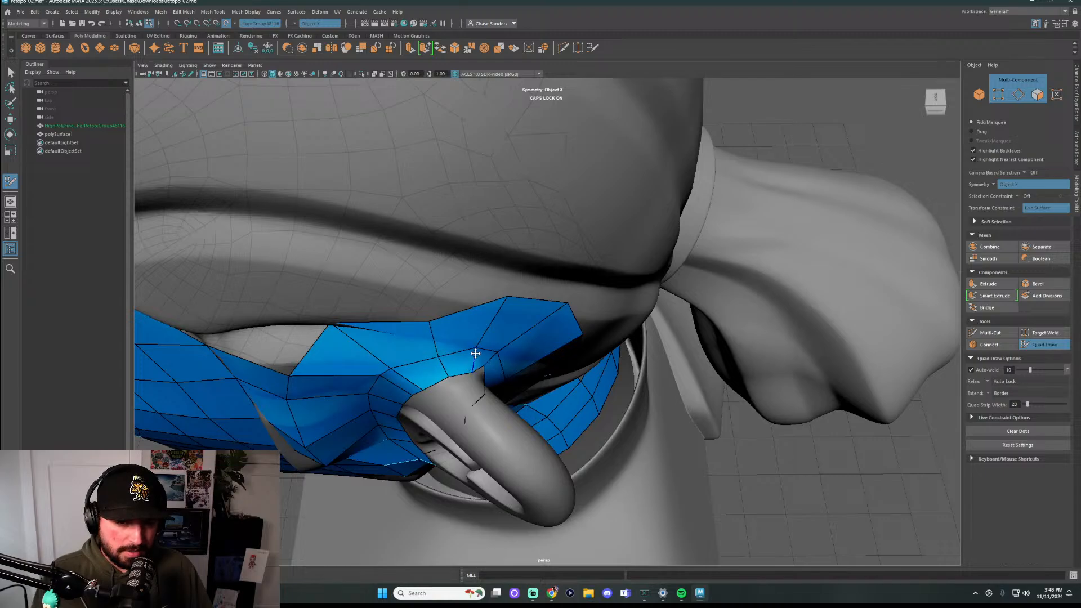
drag(475, 353, 475, 368)
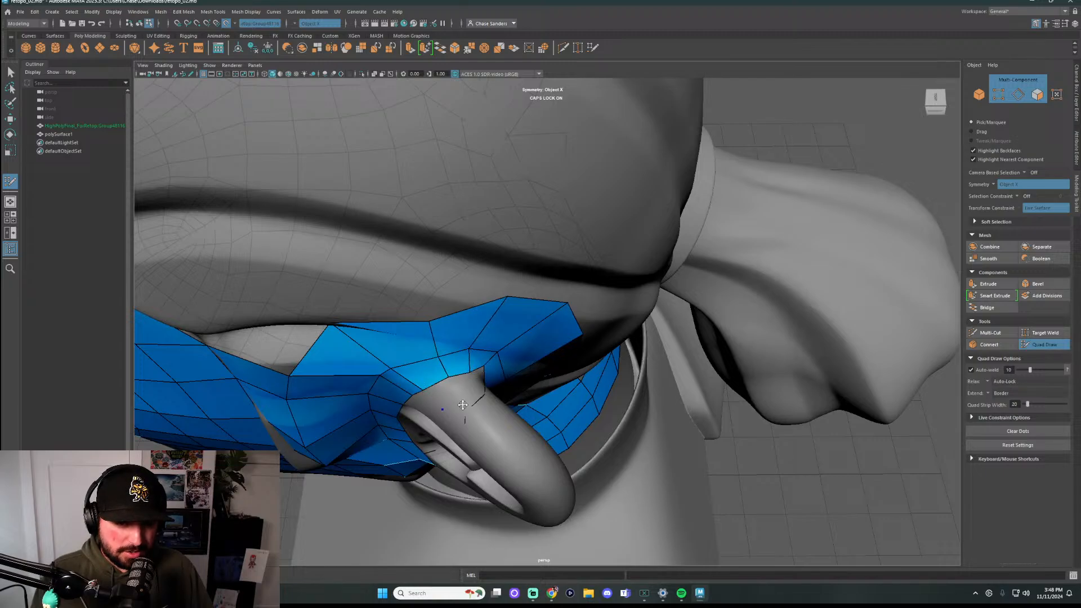
shift+click(455, 396)
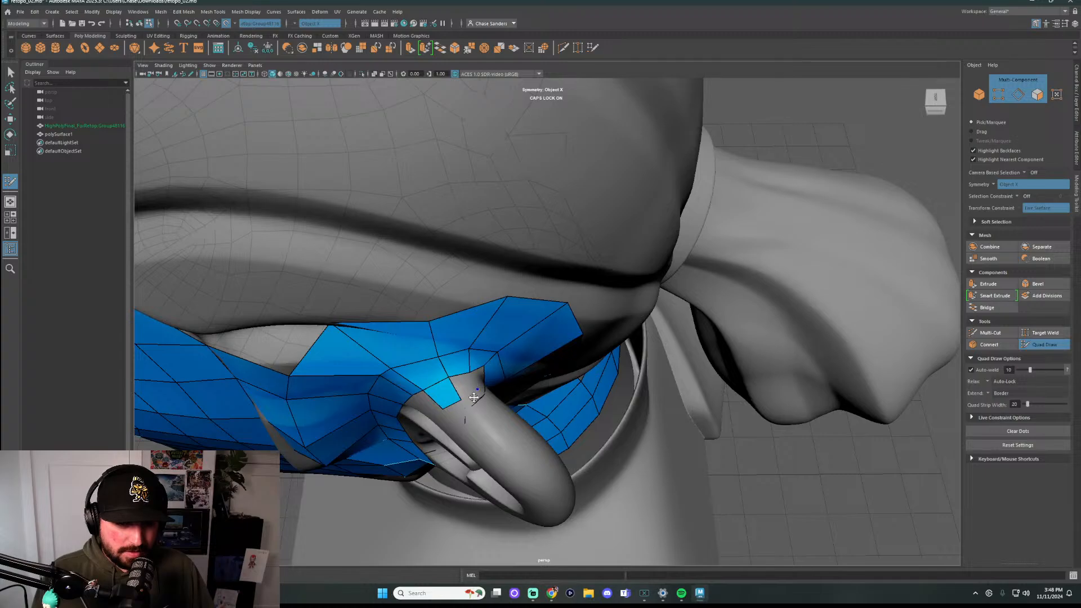
Fill quads backward along the ear's upper rim and insert an edge loop across them near the ring
alt+drag(474, 397, 557, 368)
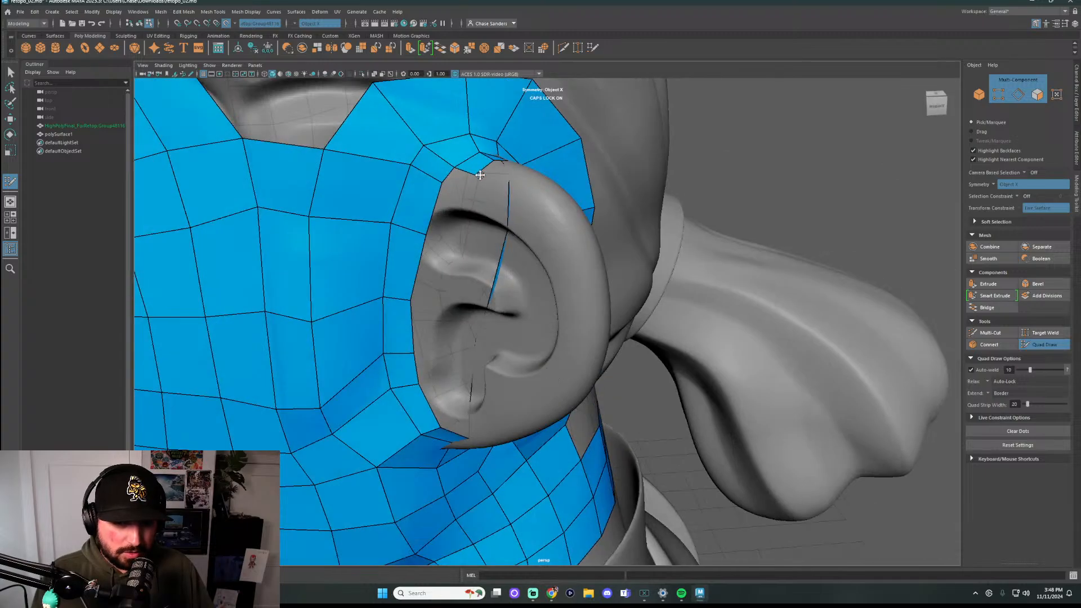
alt+drag(530, 177, 530, 195)
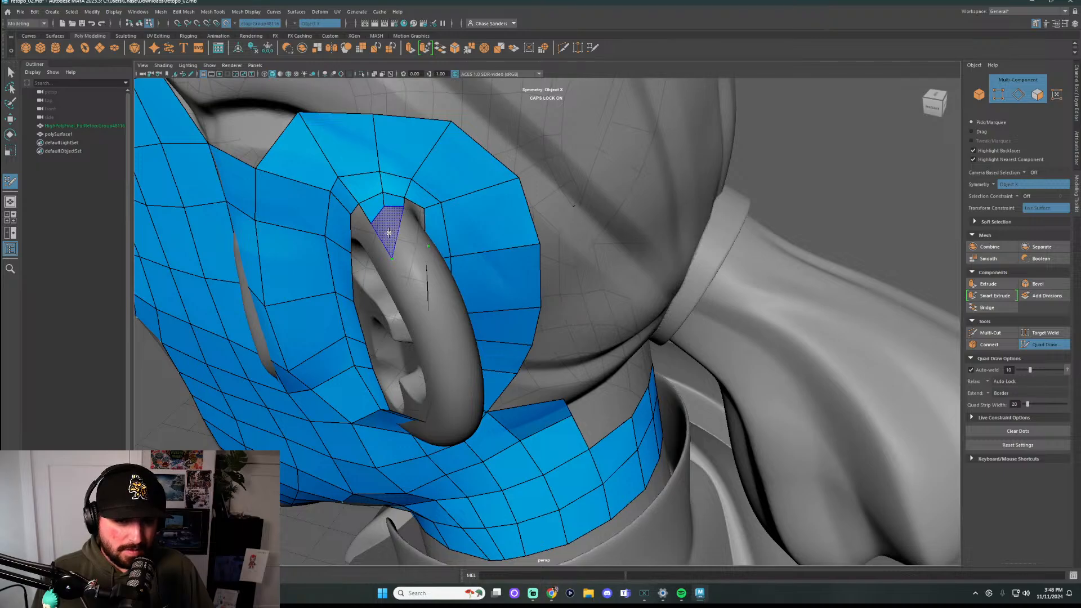
shift+click(409, 232)
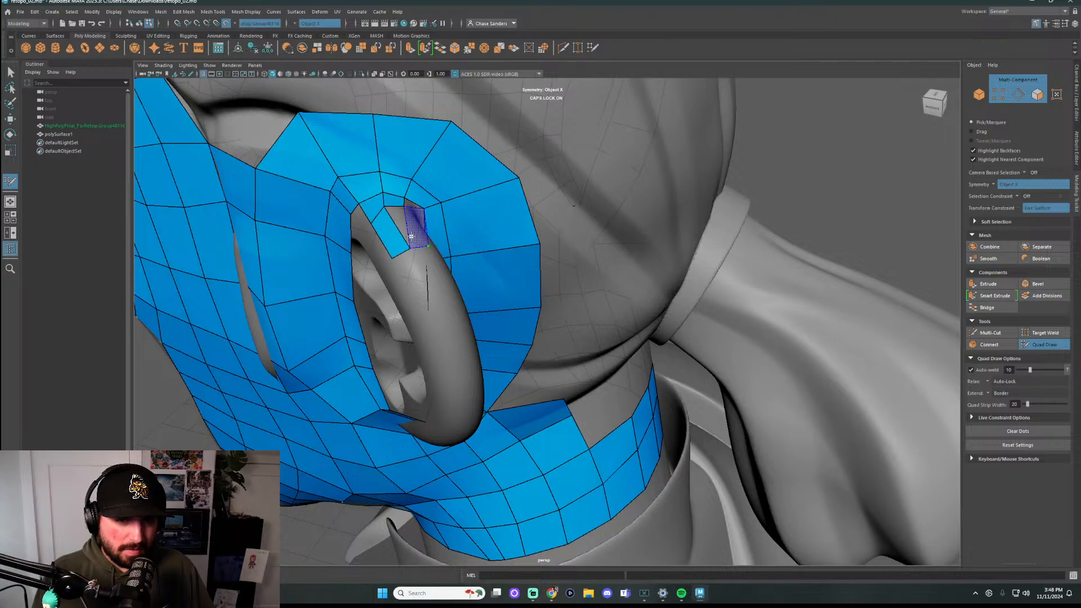
alt+drag(443, 241, 381, 160)
alt+drag(380, 233, 429, 225)
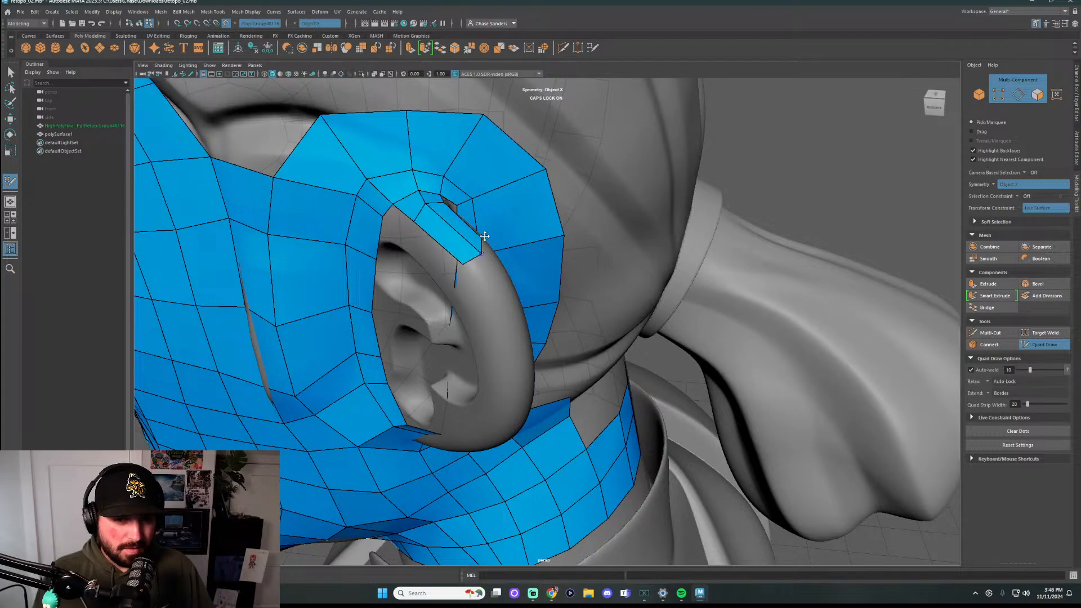
alt+drag(485, 241, 386, 249)
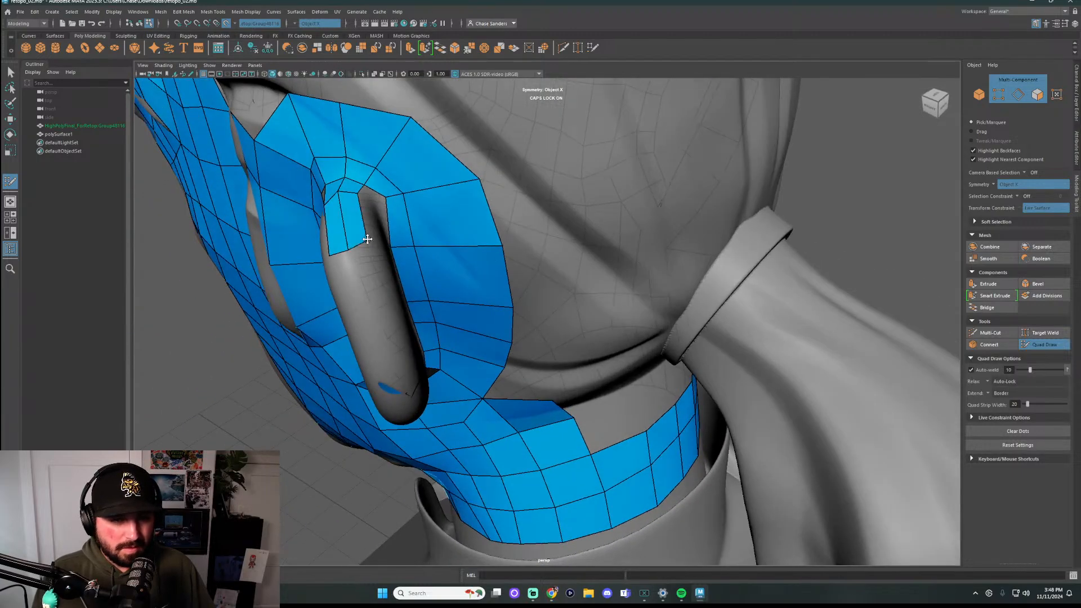
ctrl+click(339, 202)
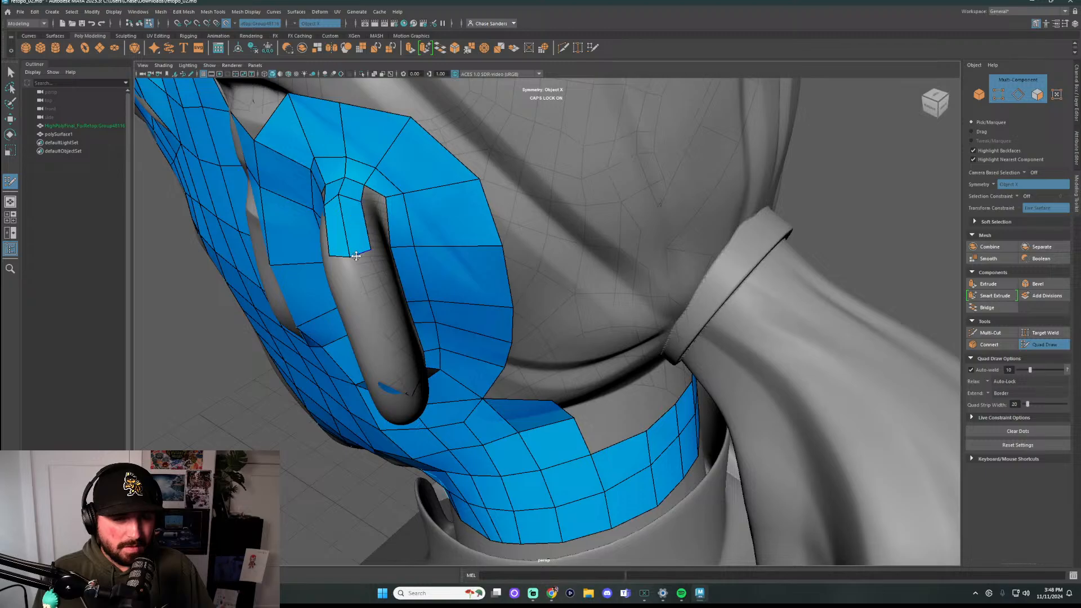
Fill a quad at the front of the ear's upper rim, joining the rim strip to the temple side of the ring
alt+drag(335, 263, 504, 208)
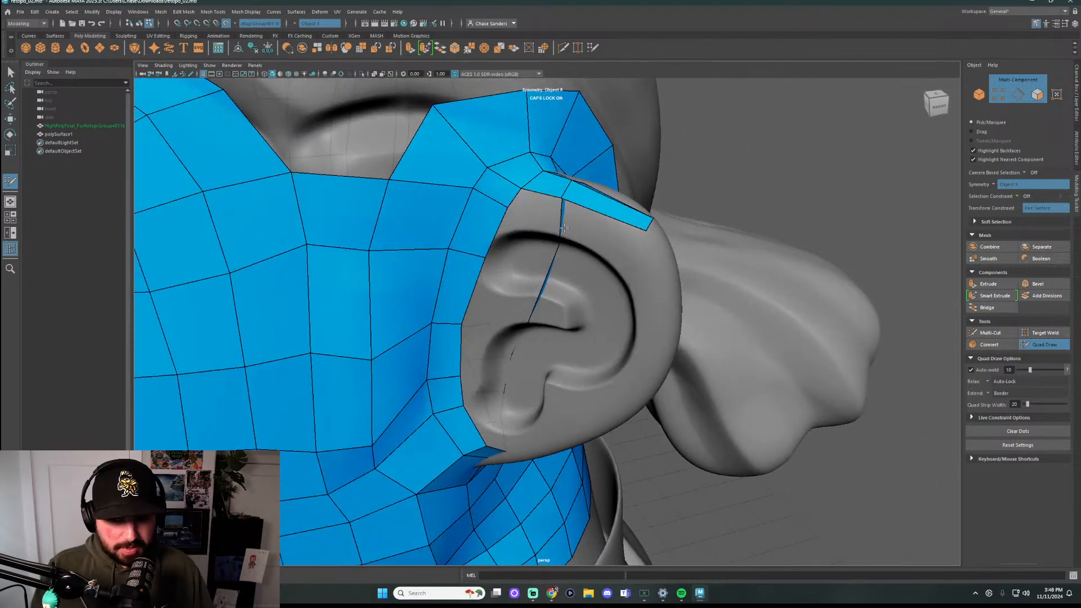
shift+click(545, 215)
mouse_move(545, 215)
alt+mouse_down()
mouse_move(515, 243)
mouse_move(574, 179)
alt+mouse_up()
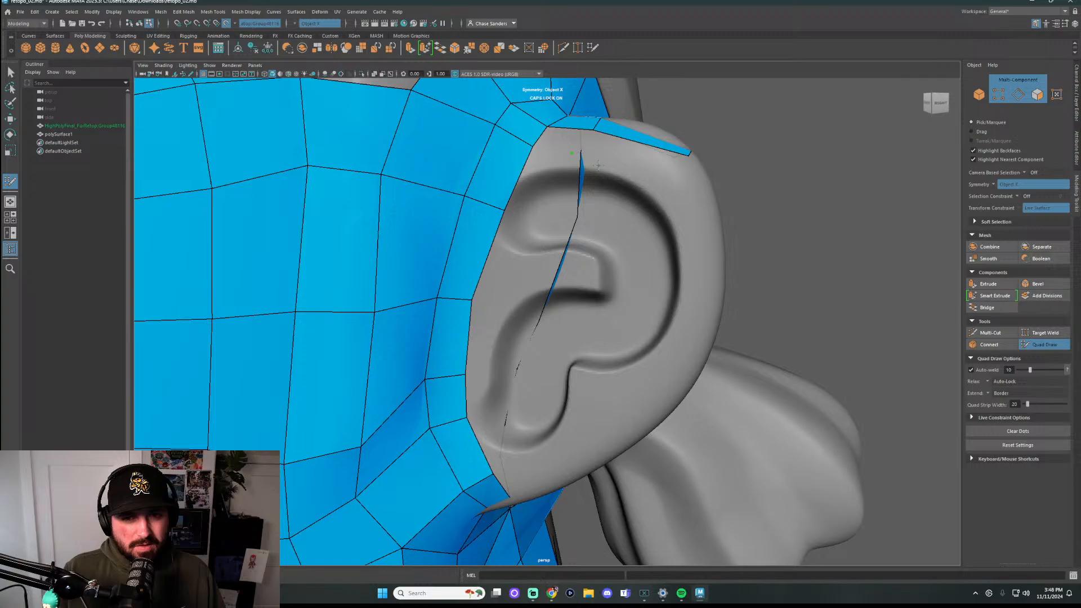
shift+click(560, 137)
alt+drag(560, 137, 537, 215)
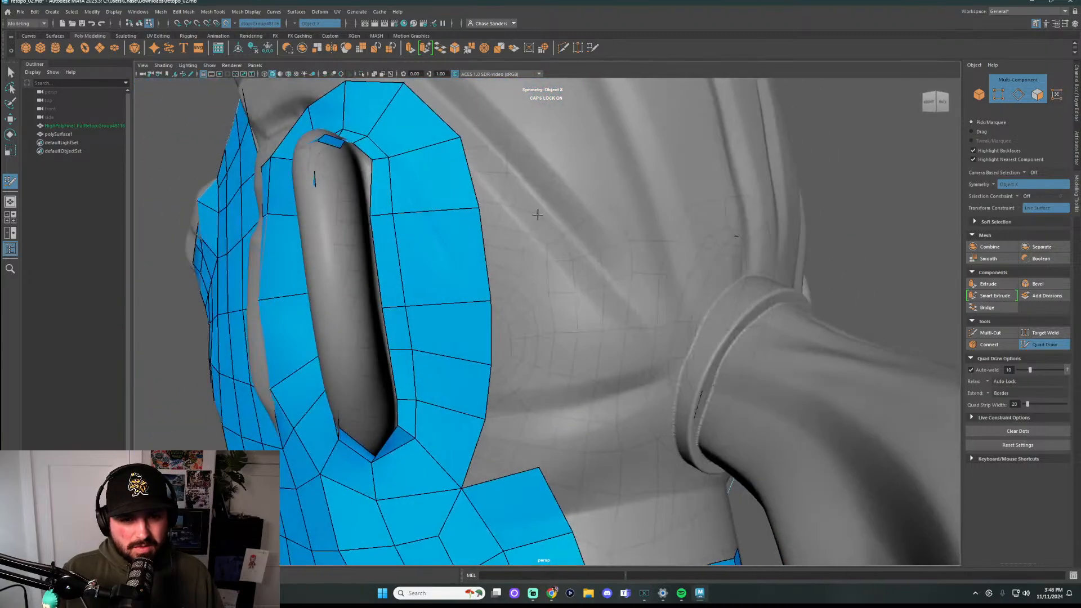
Reposition and relax the ring edges behind the ear and in front of the earlobe for even spacing
mouse_move(376, 216)
mouse_down()
mouse_move(405, 208)
mouse_move(415, 292)
mouse_move(432, 304)
mouse_move(403, 166)
mouse_up()
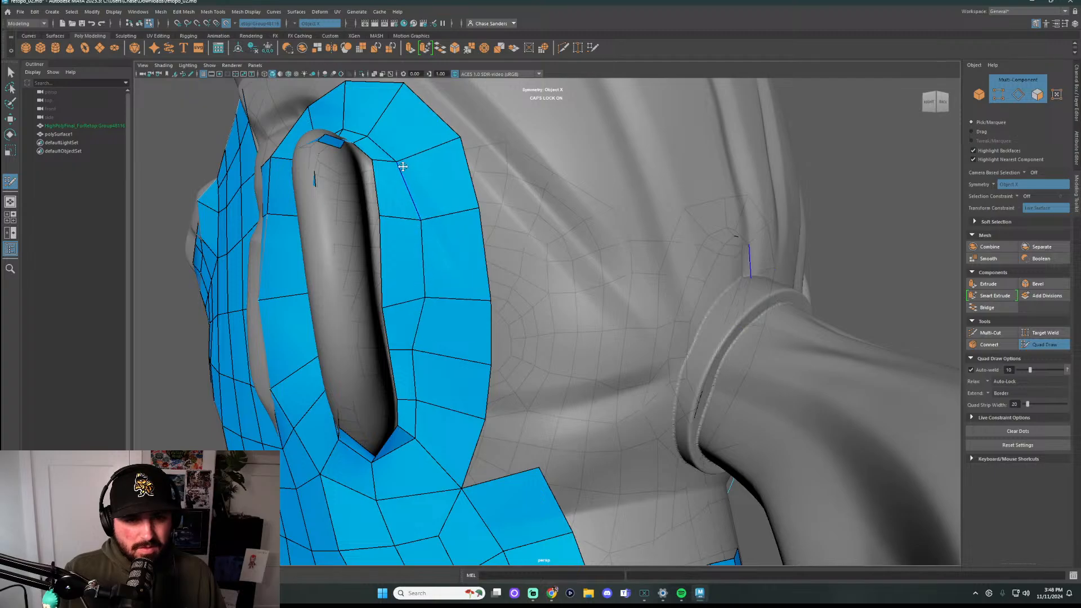
mouse_move(421, 351)
shift+mouse_down()
mouse_move(430, 405)
mouse_move(411, 450)
mouse_move(423, 451)
shift+mouse_up()
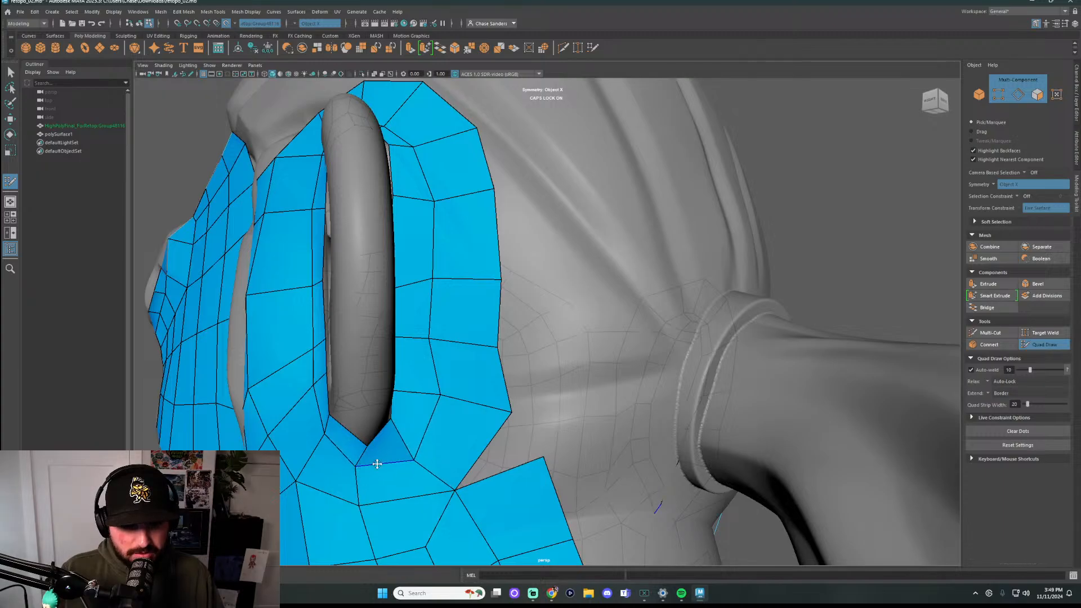
scroll(389, 439, up, 3)
alt+drag(398, 430, 424, 418)
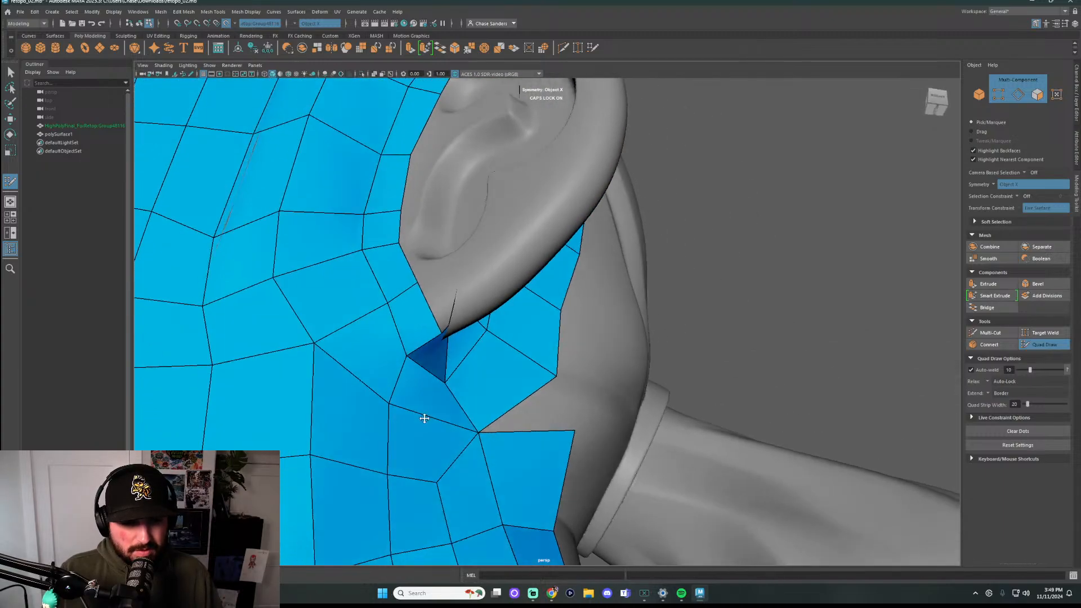
drag(388, 304, 370, 310)
drag(361, 249, 355, 249)
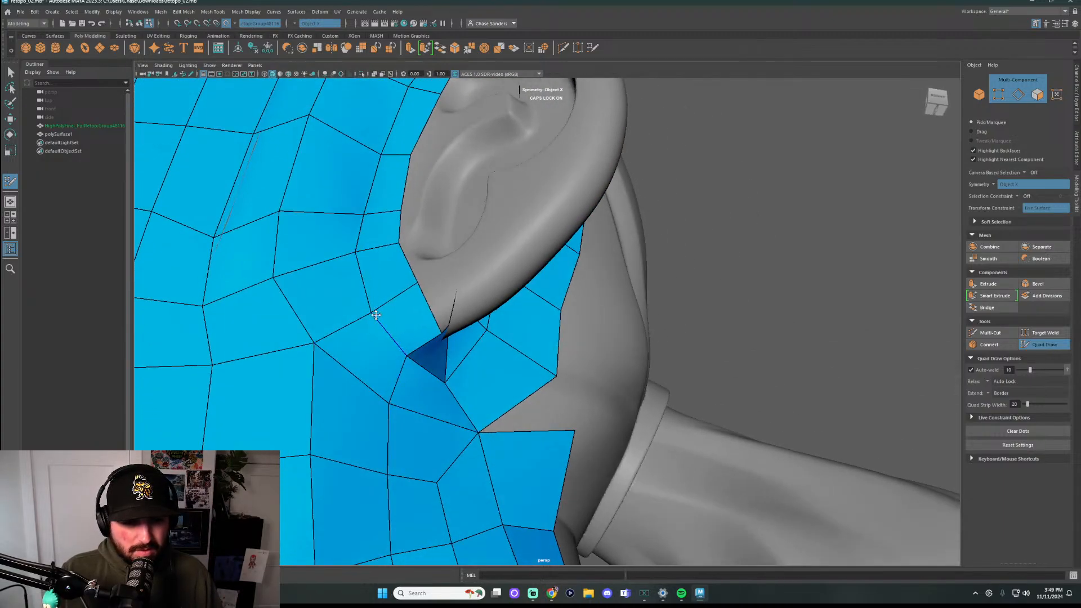
drag(376, 315, 373, 326)
alt+drag(442, 370, 430, 445)
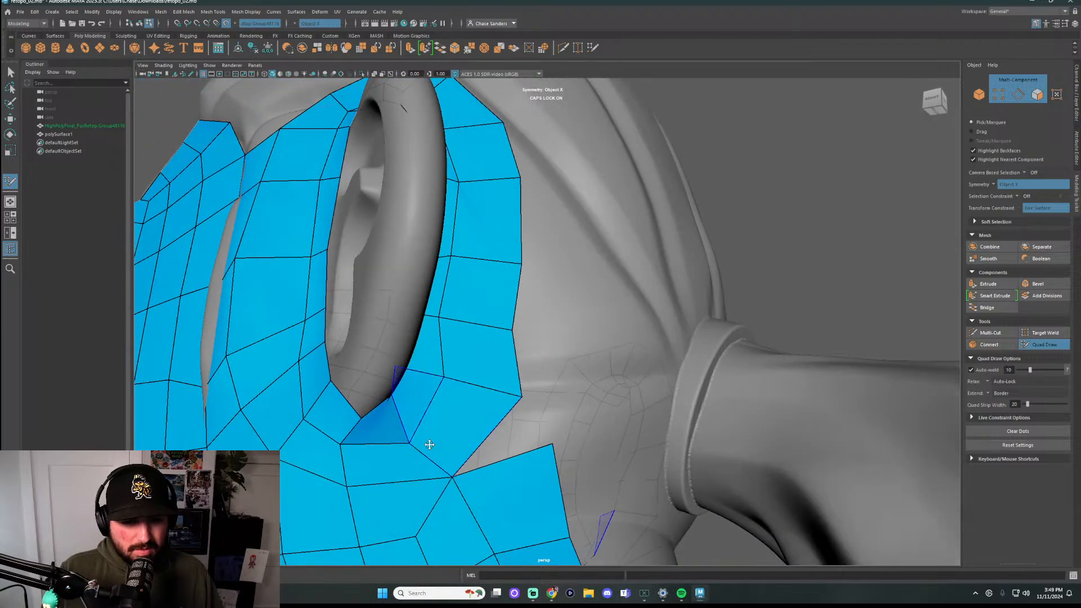
alt+drag(420, 376, 433, 386)
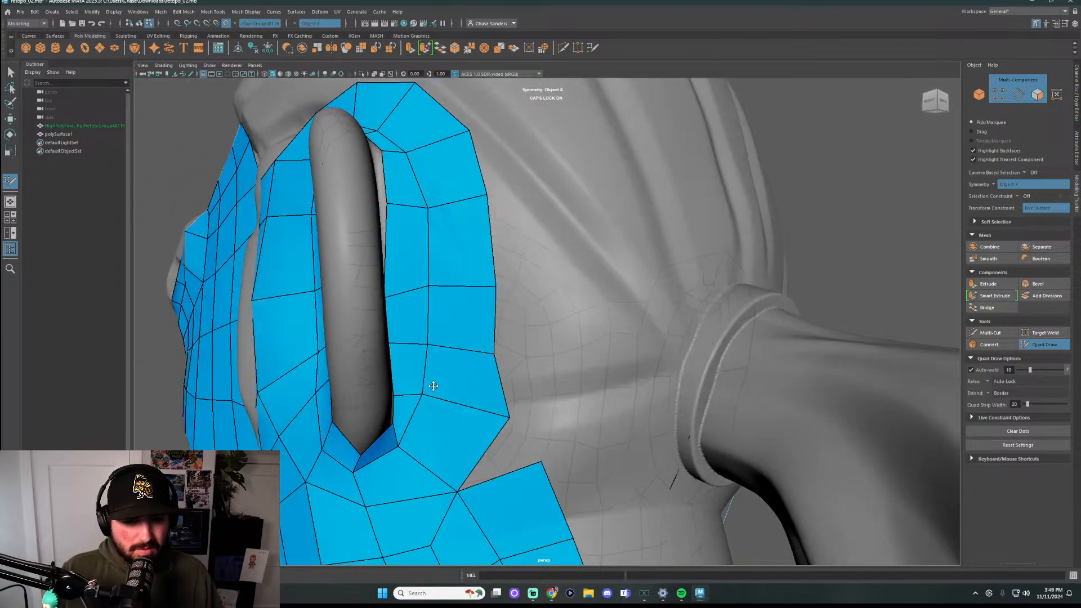
Relax the quads across the cheek, around the ear ring and down onto the neck
alt+drag(435, 307, 360, 198)
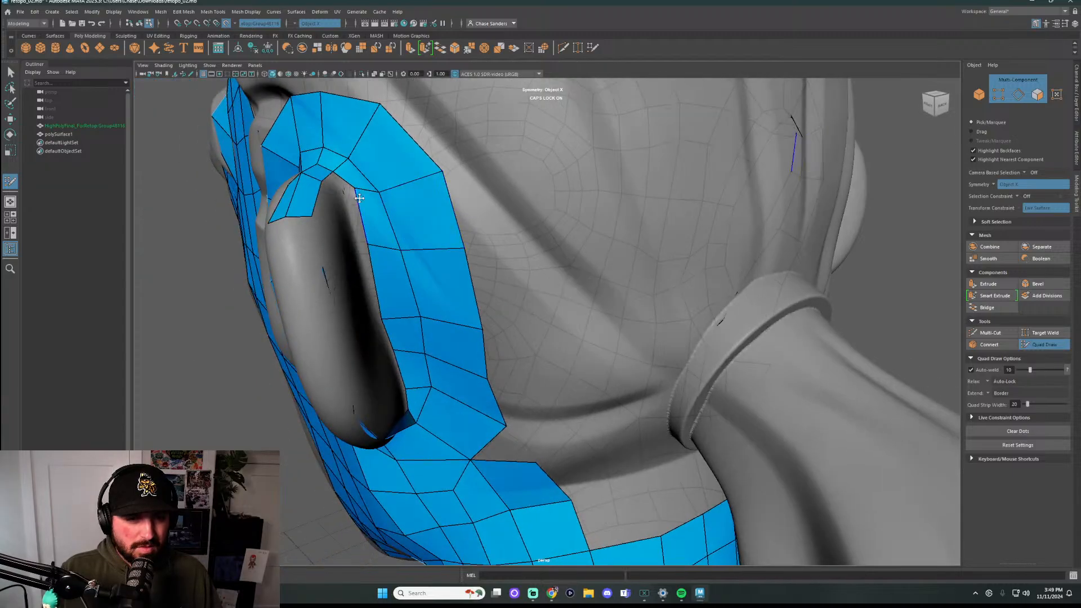
alt+drag(417, 217, 475, 258)
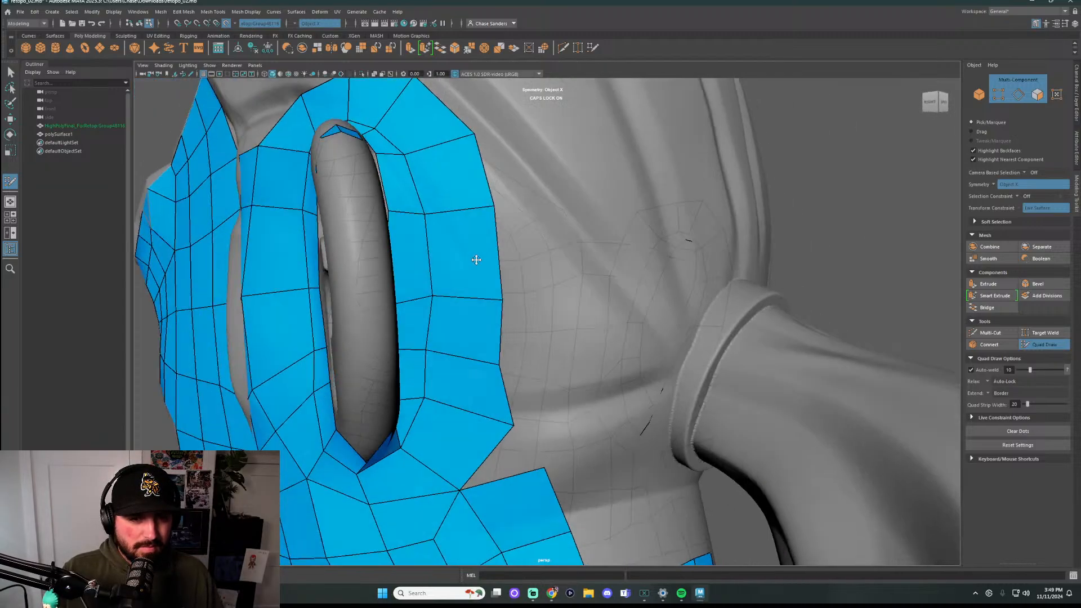
scroll(486, 417, down, 3)
alt+drag(486, 417, 422, 242)
alt+drag(597, 257, 606, 260)
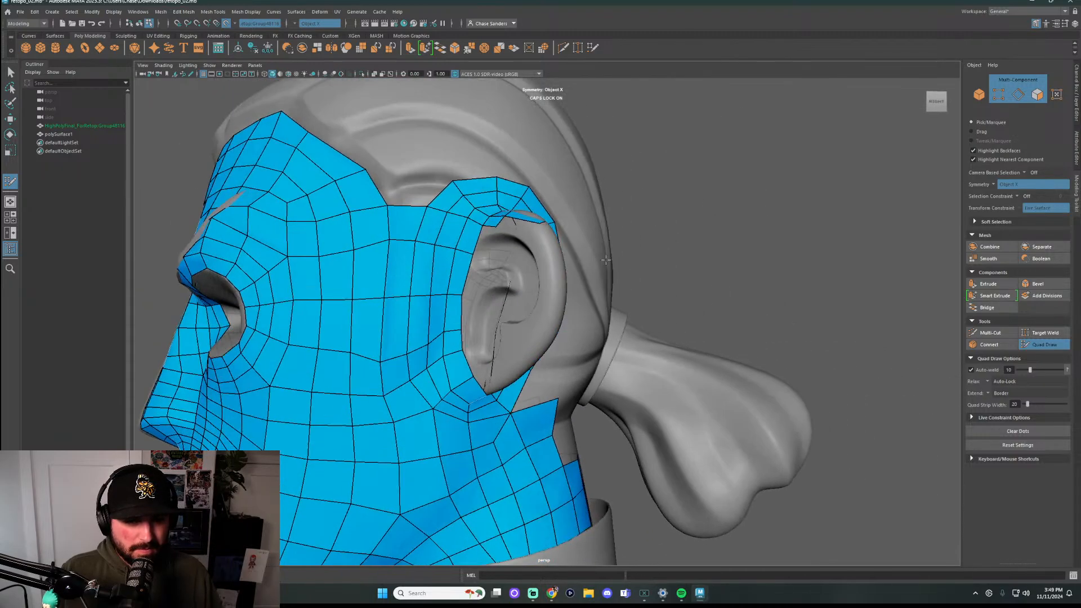
mouse_move(415, 284)
shift+mouse_down()
mouse_move(434, 386)
mouse_move(448, 406)
mouse_move(414, 404)
shift+mouse_up()
mouse_move(383, 356)
shift+mouse_down()
mouse_move(394, 236)
mouse_move(467, 188)
mouse_move(530, 274)
mouse_move(490, 353)
mouse_move(478, 317)
mouse_move(450, 328)
shift+mouse_up()
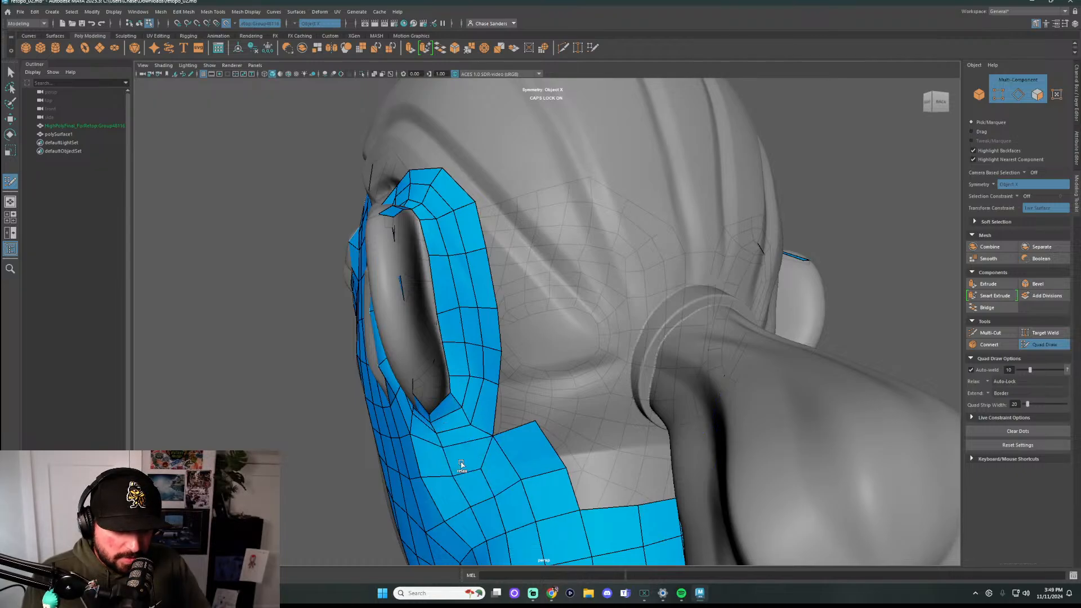
shift+drag(459, 463, 453, 461)
alt+drag(509, 388, 535, 327)
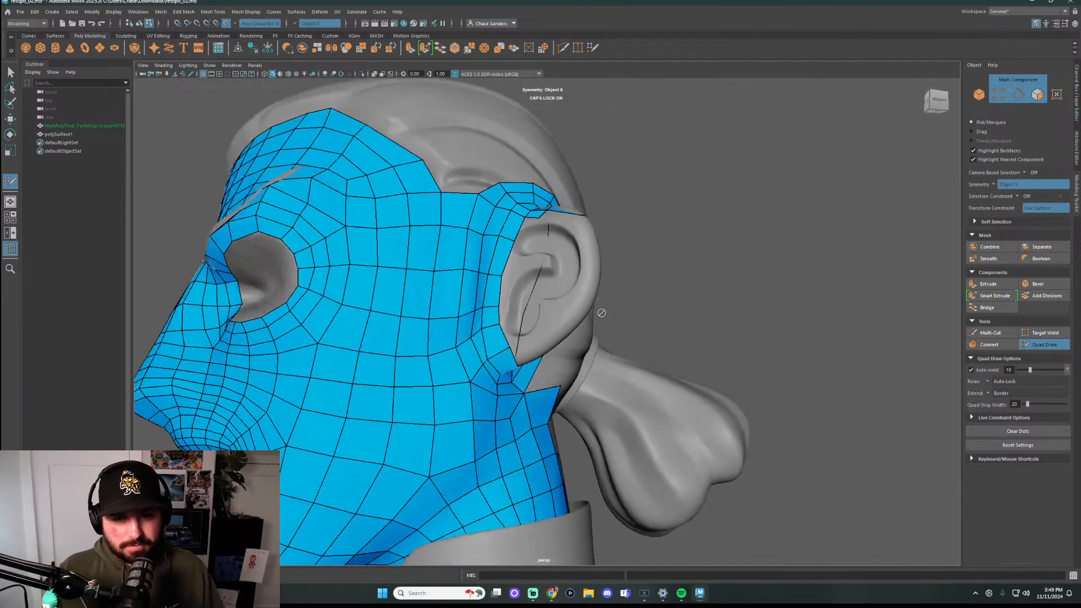
Fill quads on the upper back of the ear, connecting the rim strip to the ring on the head
scroll(550, 288, up, 5)
alt+drag(550, 288, 491, 352)
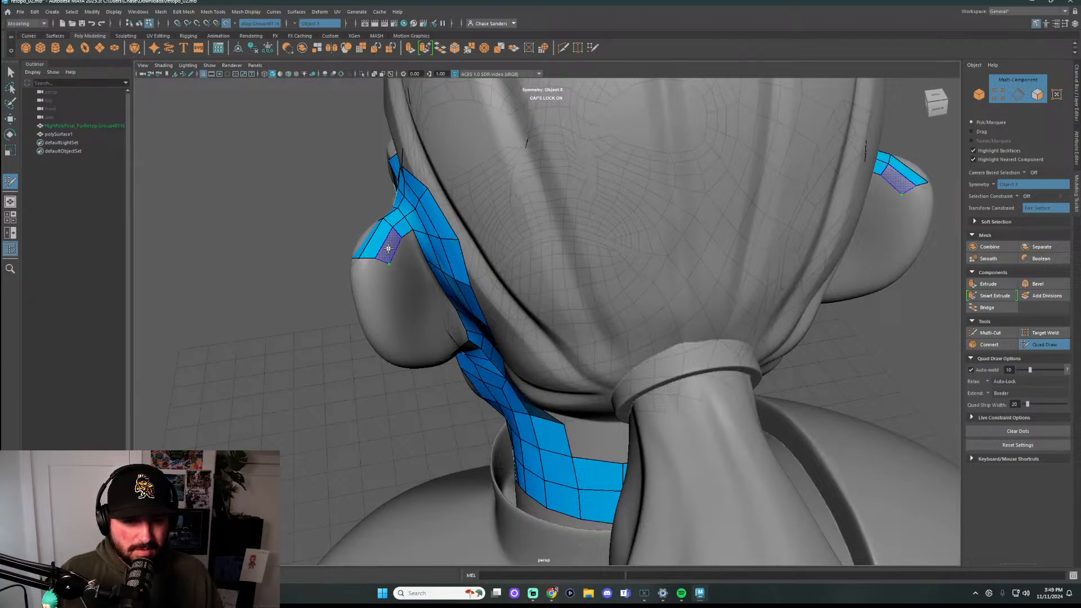
mouse_move(389, 248)
alt+mouse_down()
mouse_move(403, 277)
mouse_move(414, 260)
alt+mouse_up()
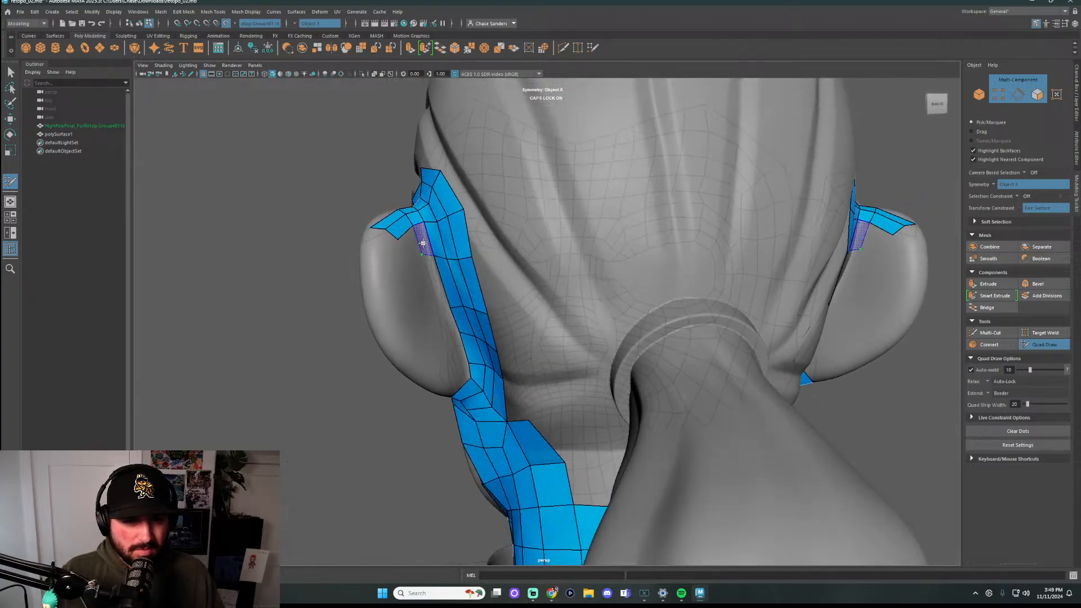
shift+click(410, 245)
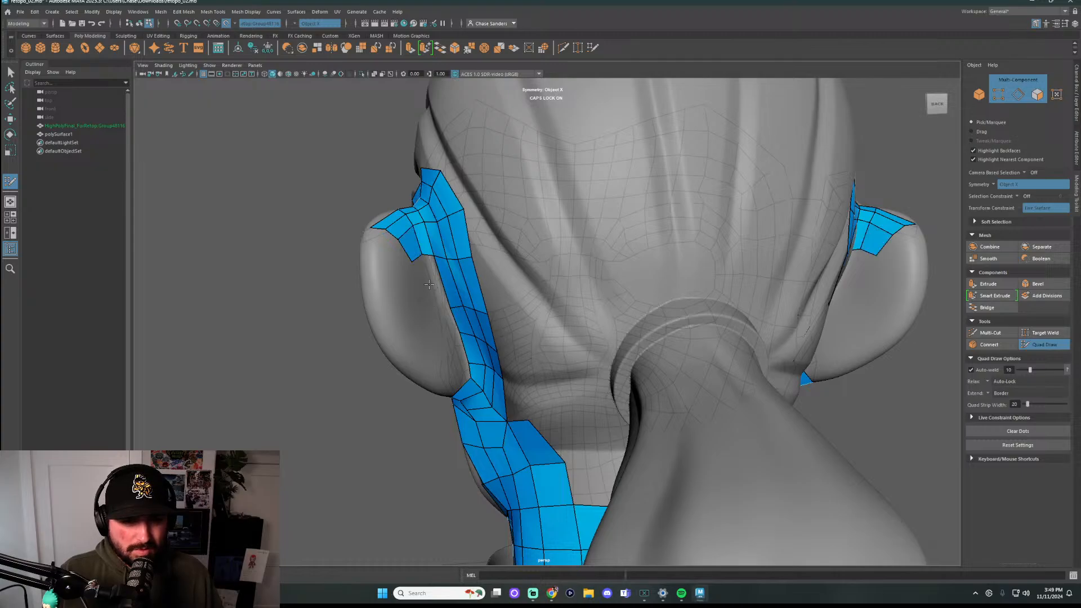
Fill quads down the middle of the ear's back, alongside the ring of quads on the head
click(439, 304)
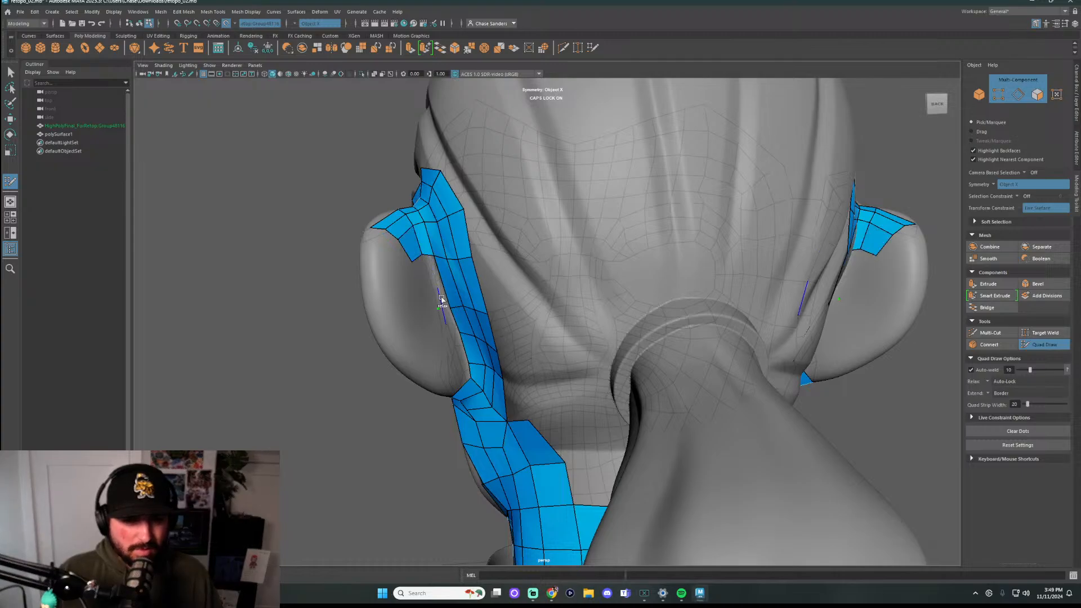
alt+drag(439, 304, 426, 273)
scroll(428, 272, up, 10)
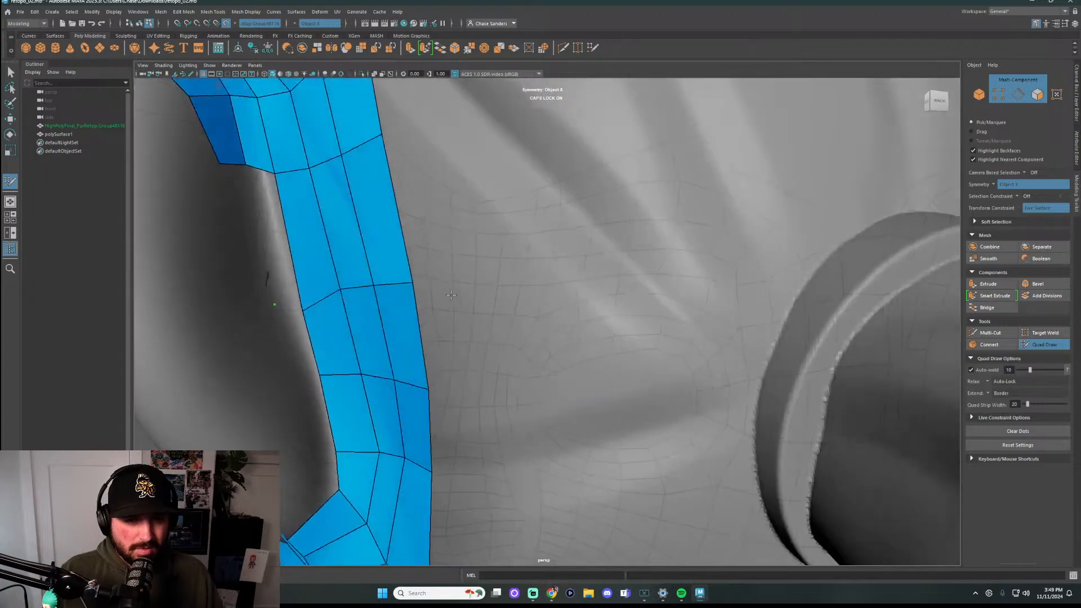
alt+drag(284, 269, 234, 282)
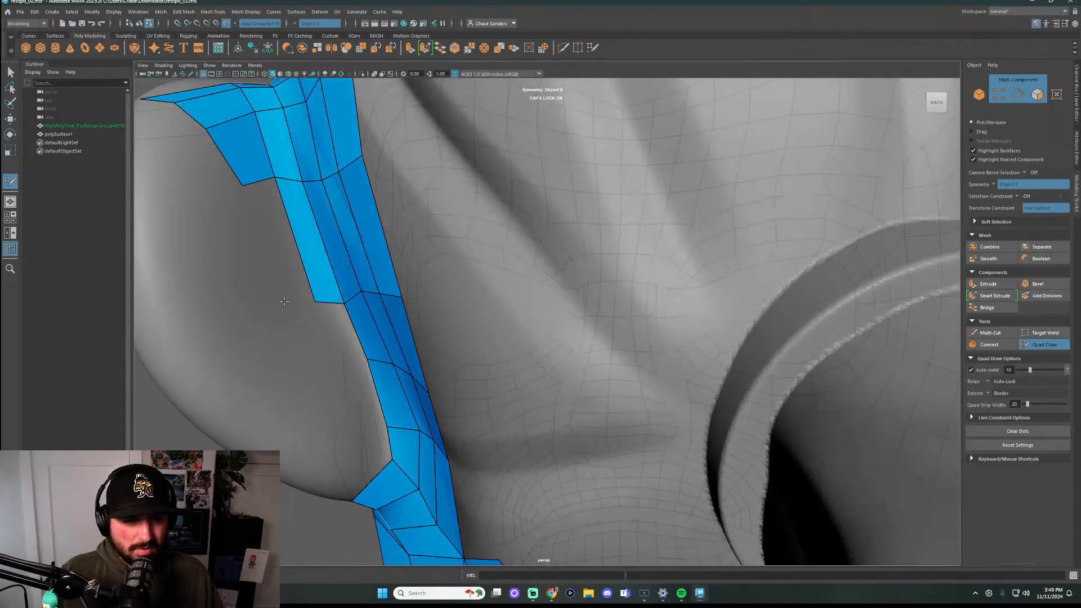
shift+click(277, 250)
alt+drag(278, 249, 324, 375)
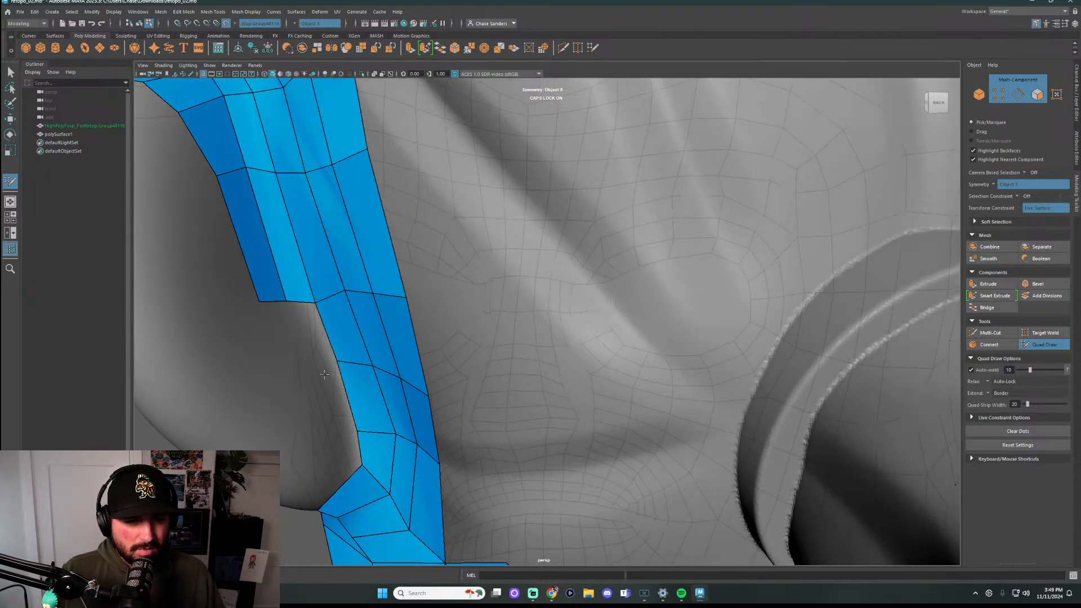
shift+click(315, 333)
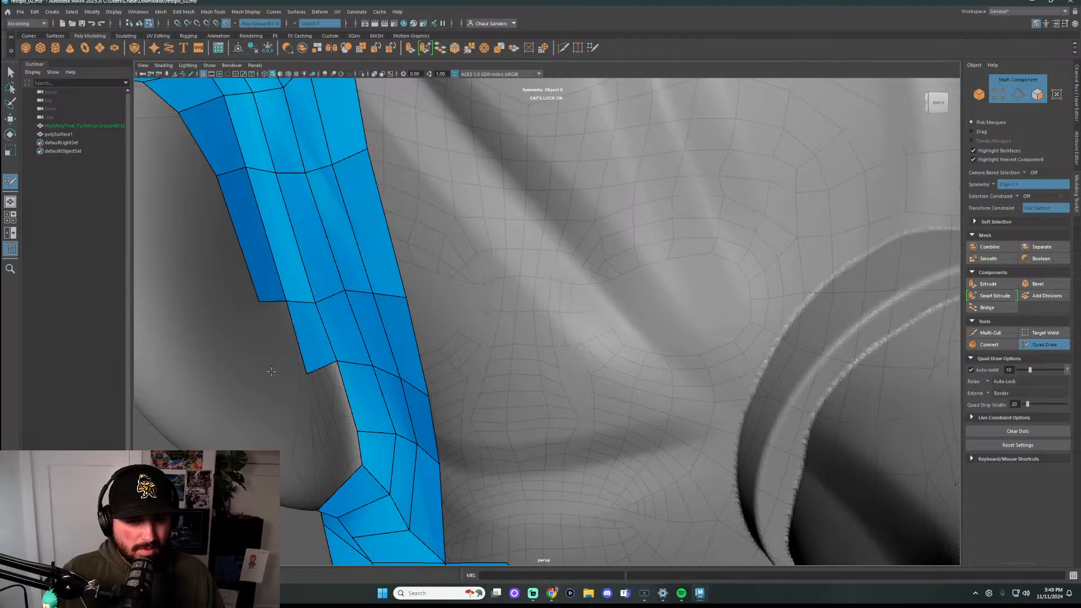
shift+click(281, 334)
Extend the quad strip down the lower back of the ear to the corner behind the earlobe
mouse_move(309, 420)
alt+mouse_down()
mouse_move(325, 439)
mouse_move(291, 421)
alt+mouse_up()
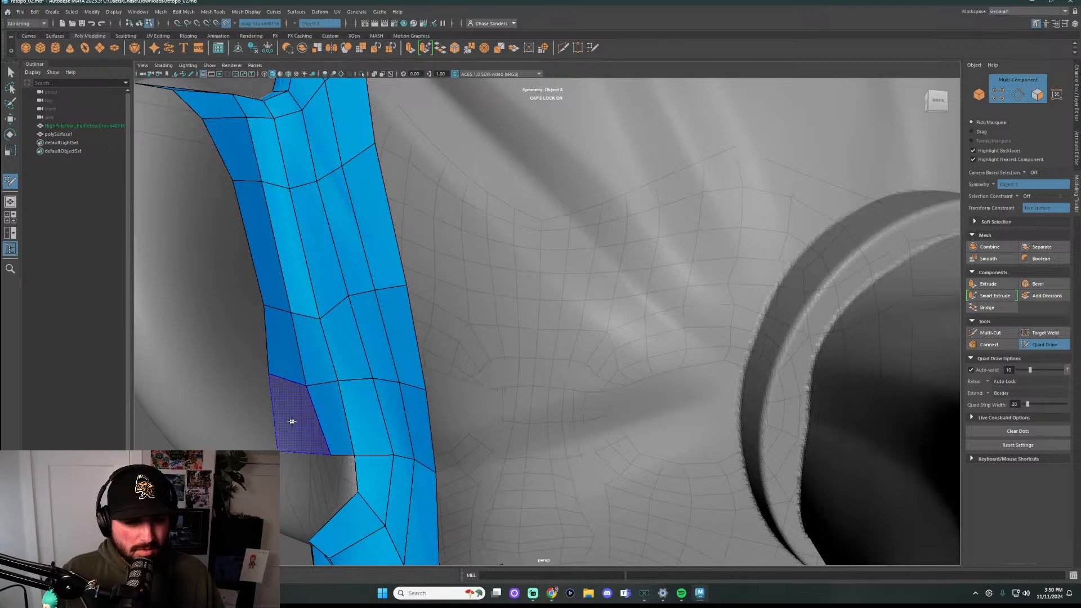
shift+click(292, 421)
alt+drag(314, 474, 336, 423)
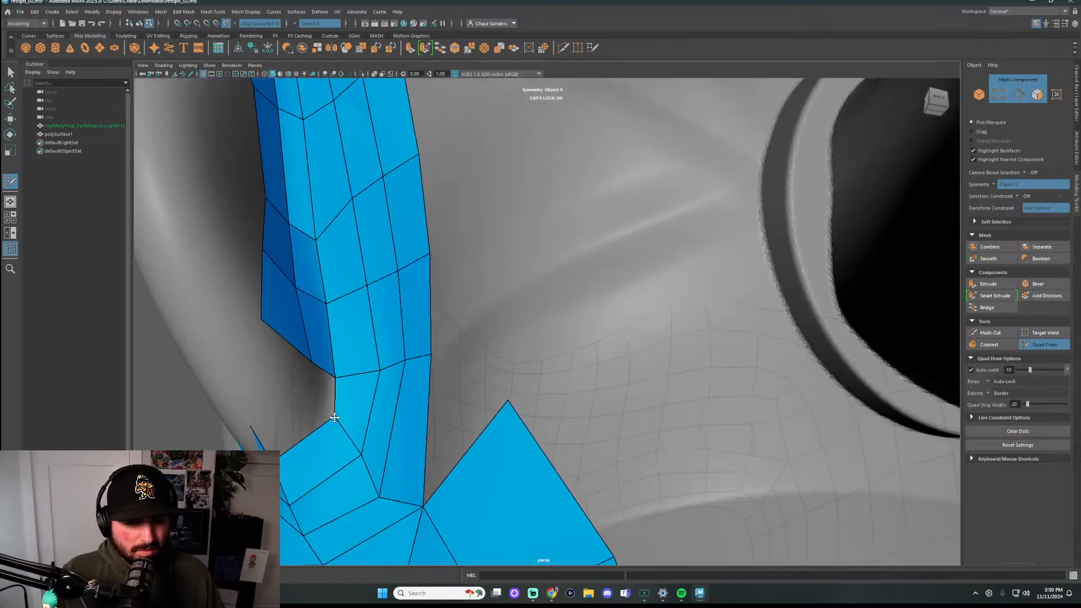
shift+click(314, 388)
shift+click(279, 357)
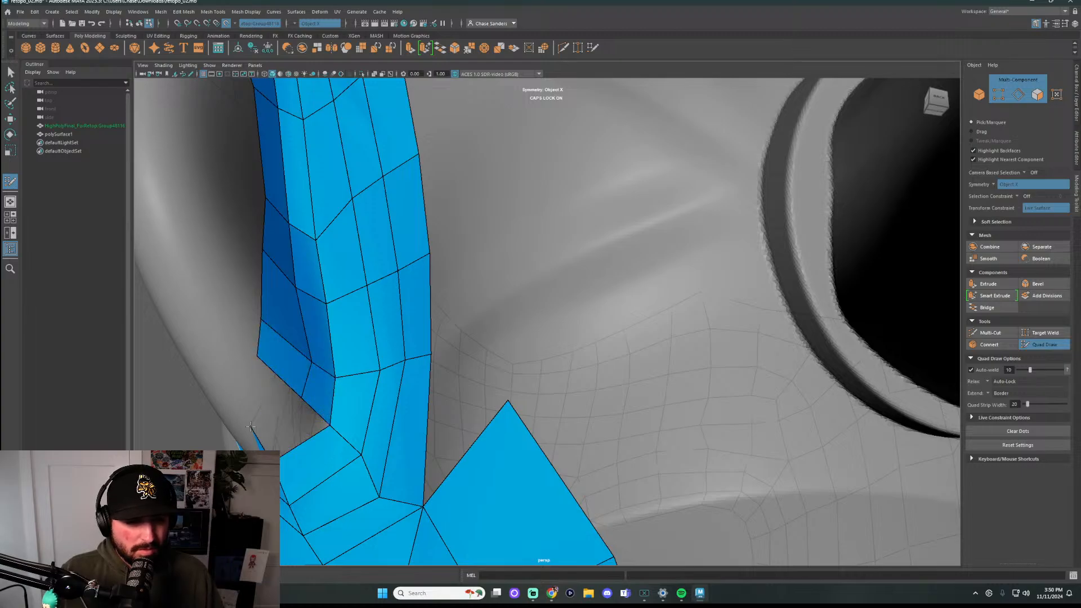
Fill two quads on the back of the earlobe and move their outer shared vertex to straighten the border
alt+drag(251, 426, 277, 383)
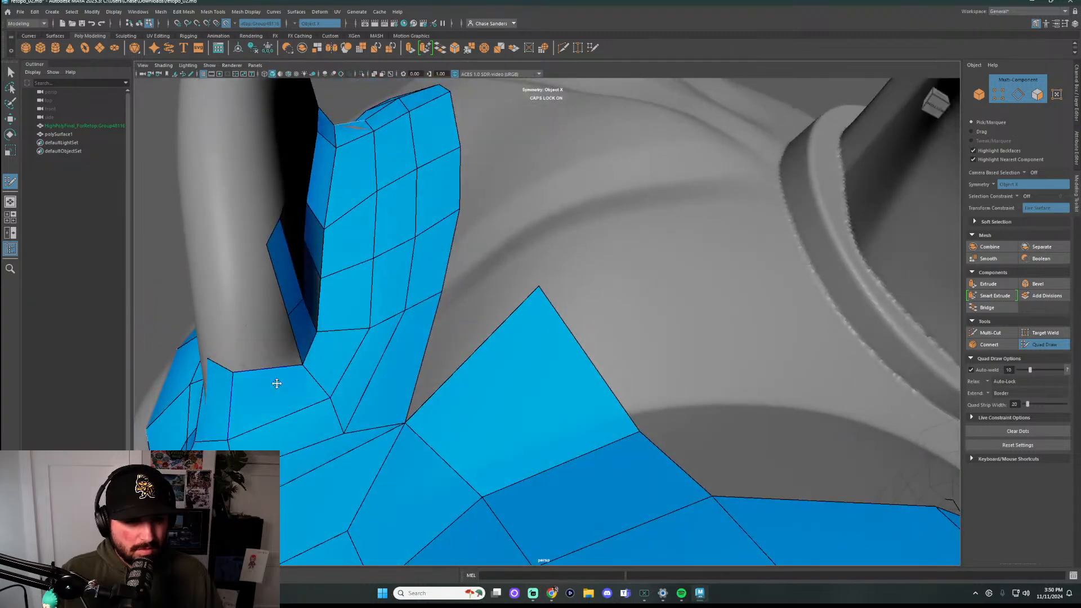
shift+click(266, 346)
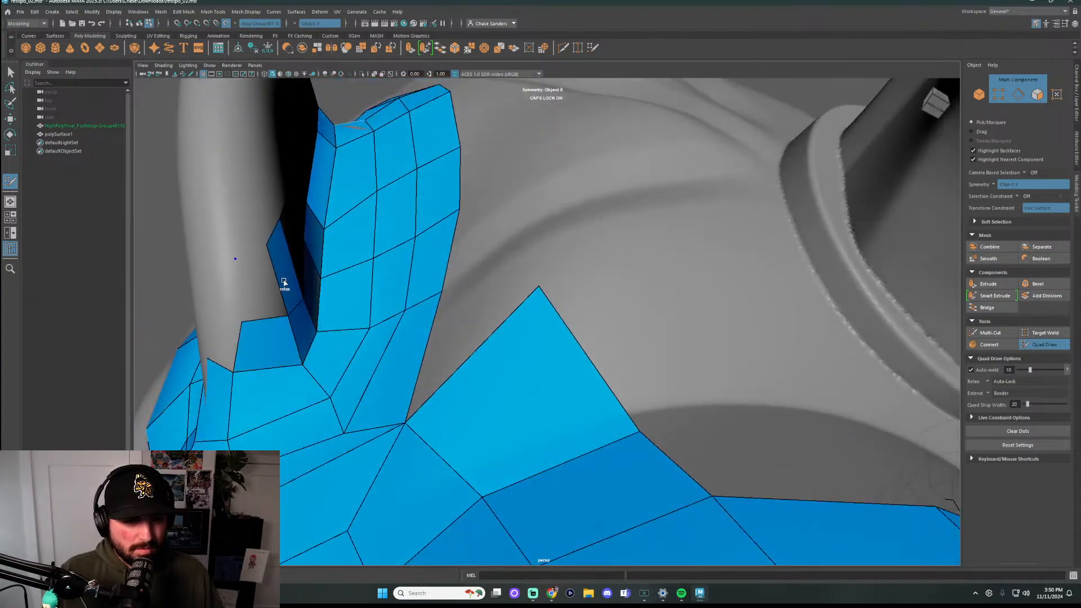
shift+click(259, 282)
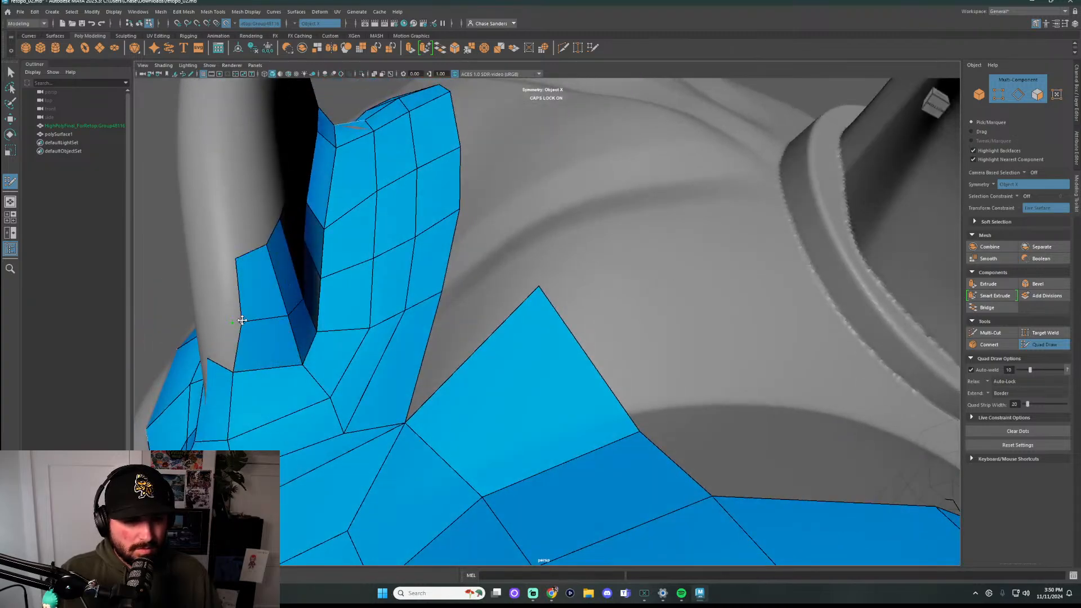
drag(250, 326, 232, 322)
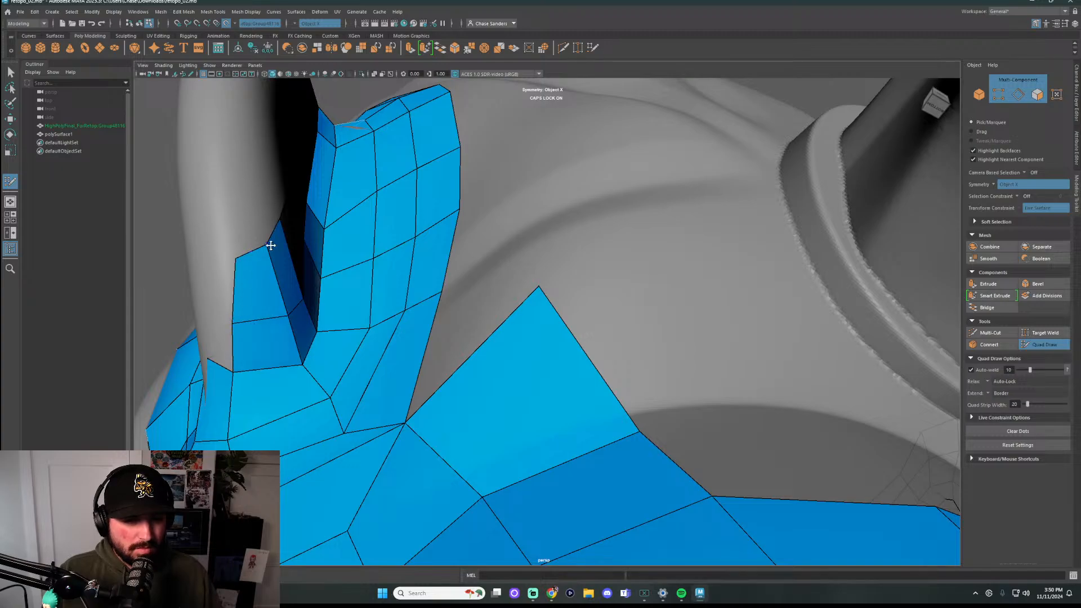
Fill quads around the underside of the earlobe to its front and reposition their shared vertex for even spacing
alt+drag(271, 245, 501, 264)
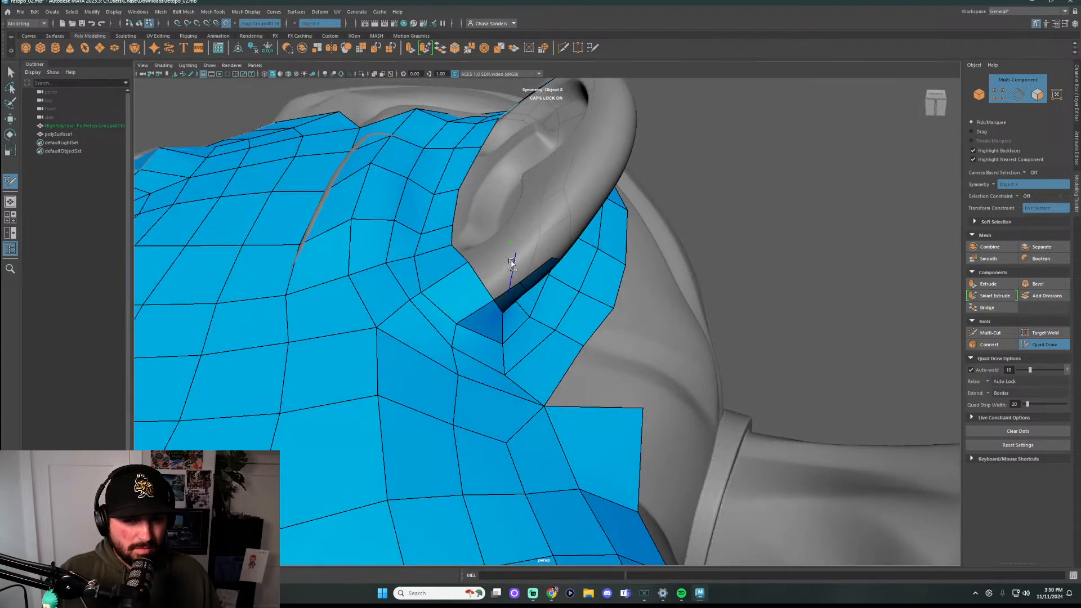
shift+click(502, 263)
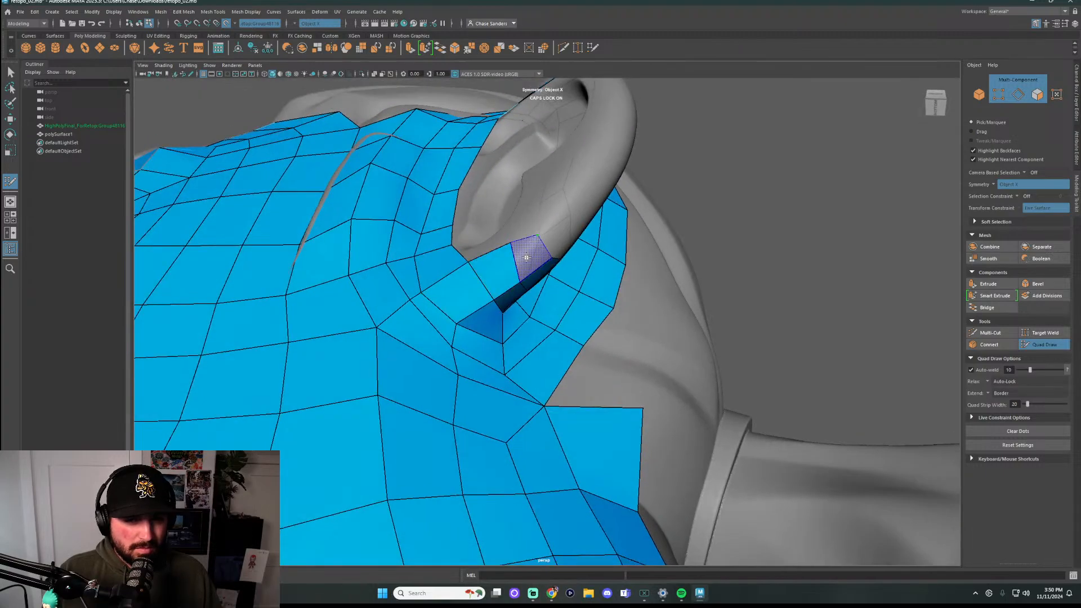
drag(511, 243, 538, 241)
ctrl+click(517, 246)
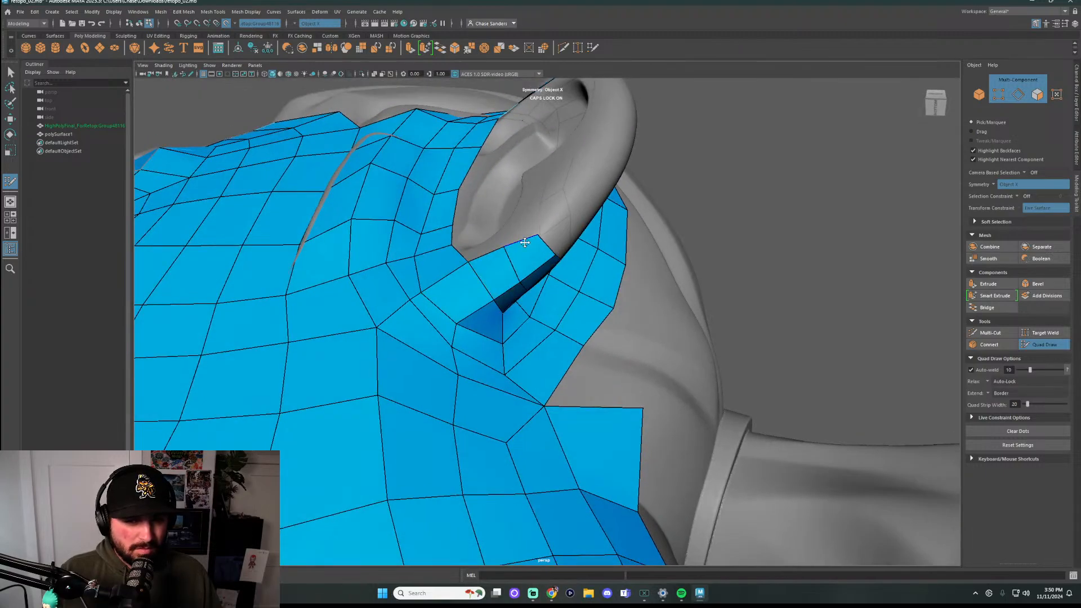
alt+drag(572, 243, 578, 300)
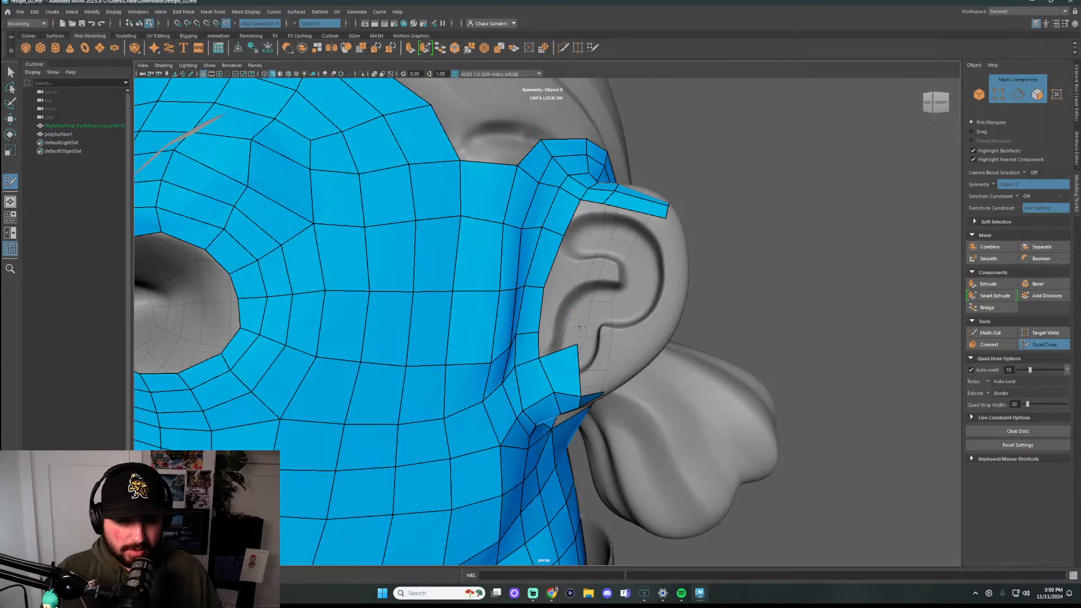
Fill two quads up the front of the ear from the earlobe and align their outer vertices in a vertical line
click(575, 323)
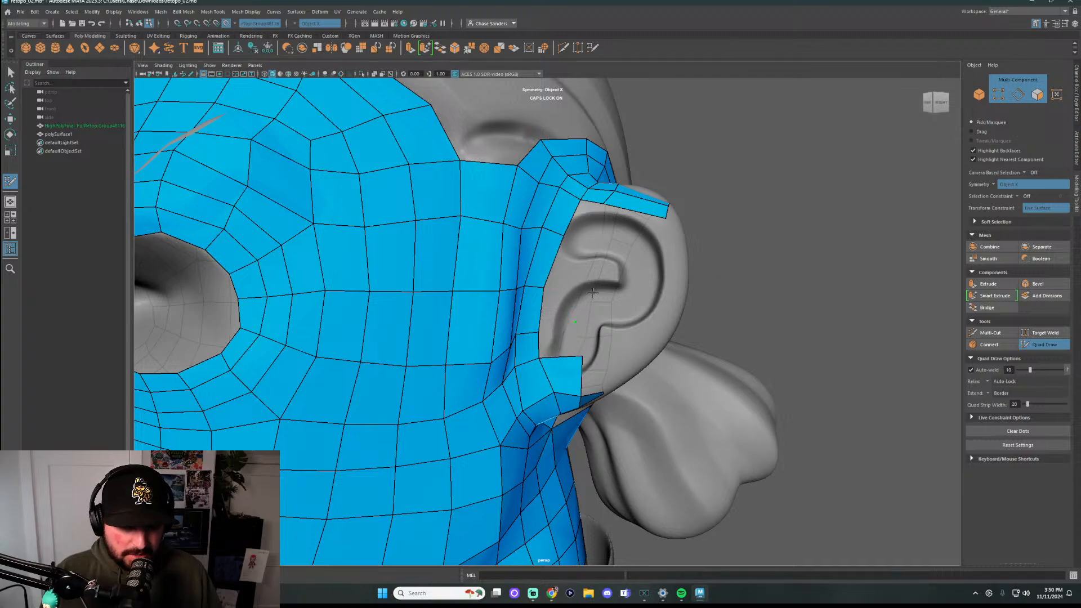
shift+click(568, 340)
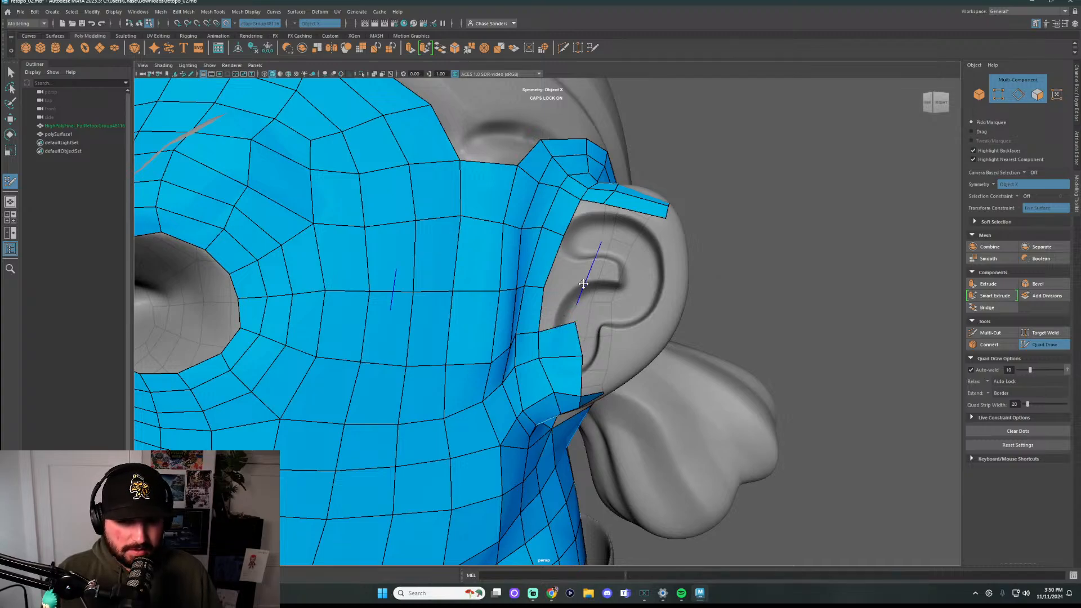
shift+click(596, 288)
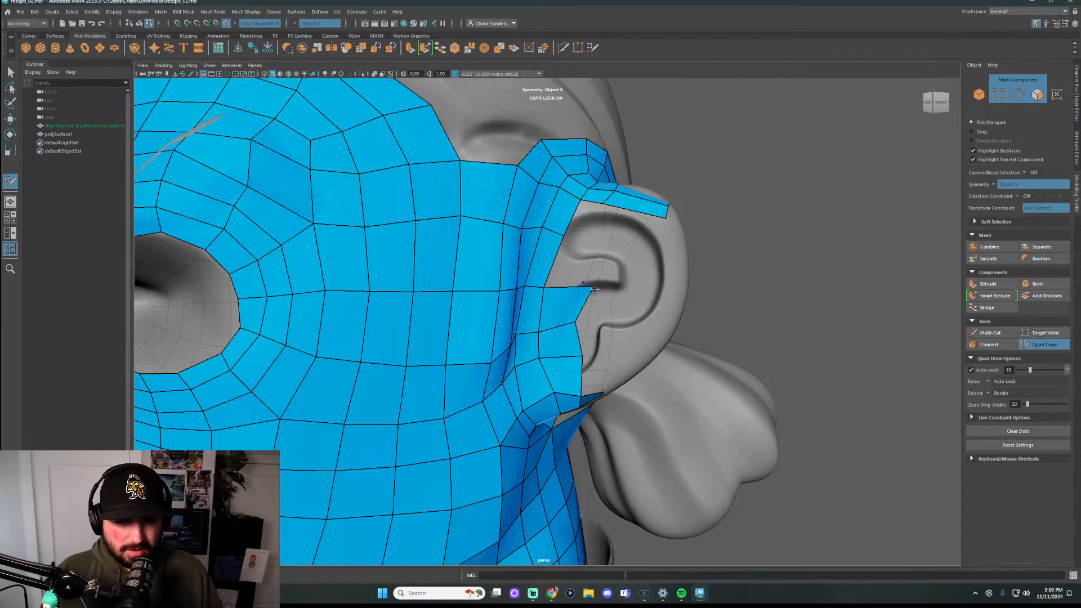
key(ctrl+z)
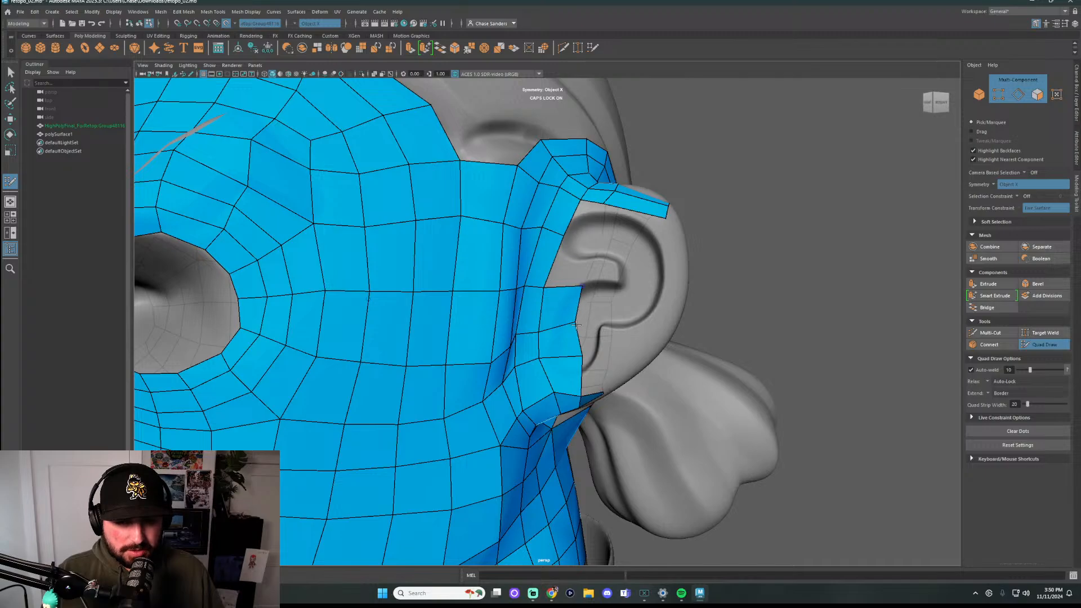
drag(576, 325, 582, 324)
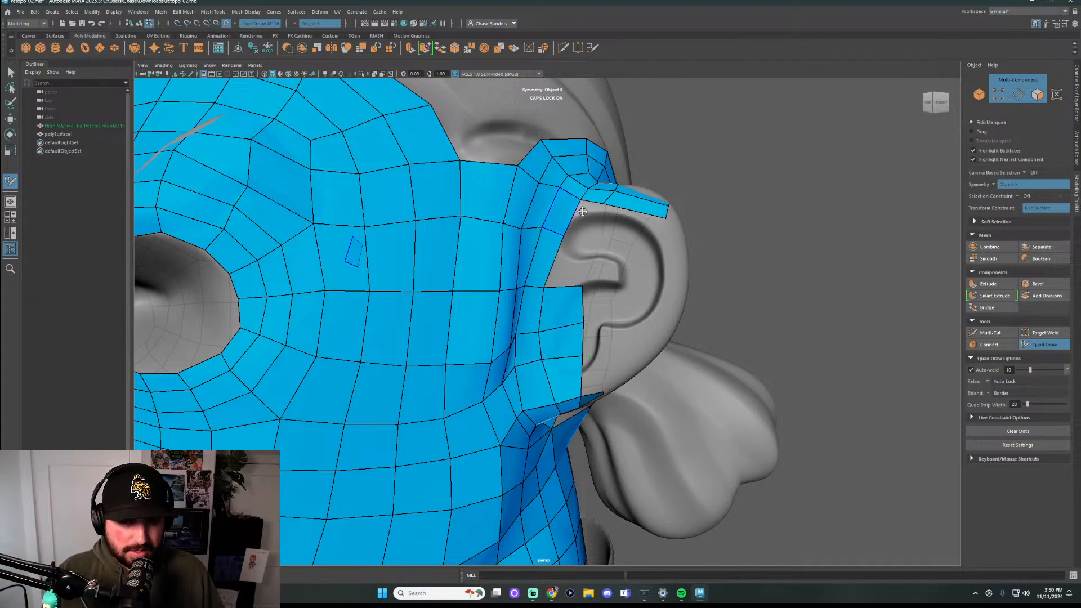
mouse_move(655, 262)
alt+mouse_down()
mouse_move(683, 234)
mouse_move(650, 235)
mouse_move(644, 276)
alt+mouse_up()
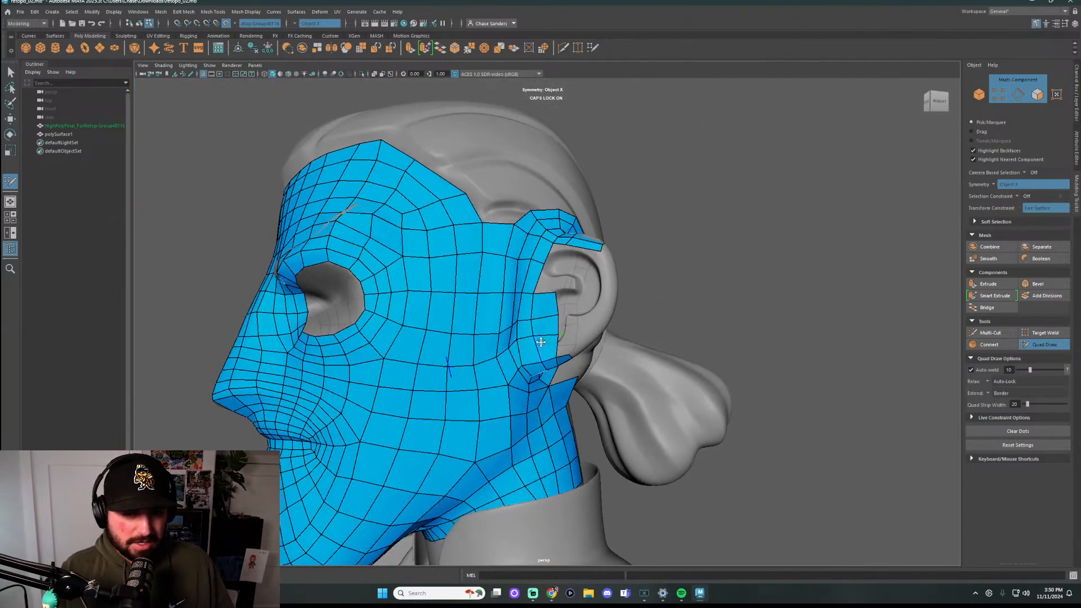
alt+drag(539, 398, 476, 331)
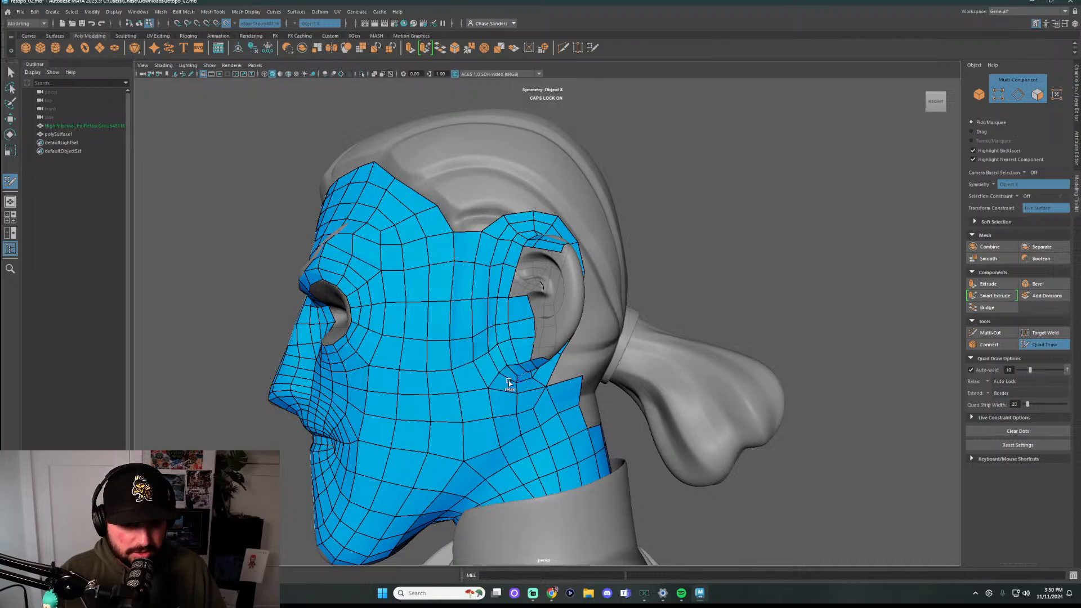
alt+drag(640, 346, 531, 345)
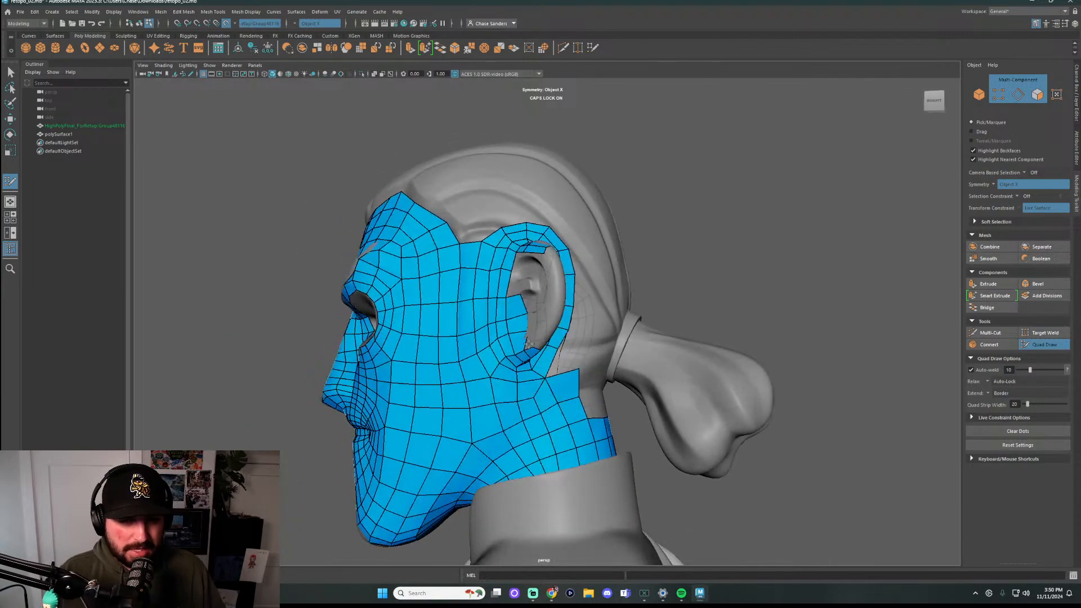
scroll(565, 362, down, 4)
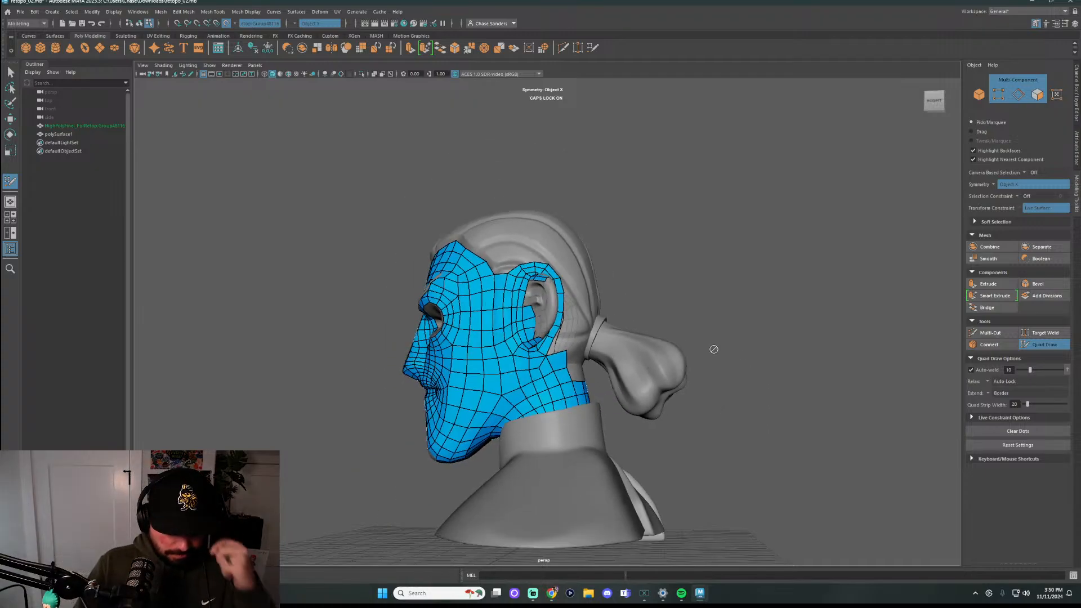
Fill quads joining the front of the ear to the upper rim strip, and continue them across the upper and middle ear face
alt+drag(675, 291, 704, 300)
scroll(567, 284, up, 6)
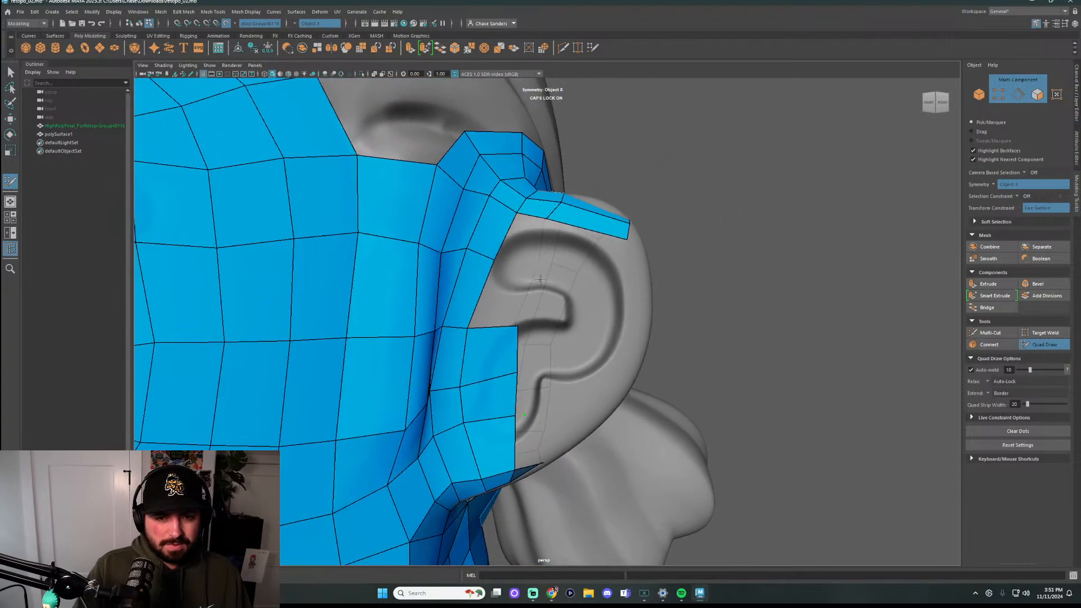
shift+click(507, 293)
shift+click(521, 239)
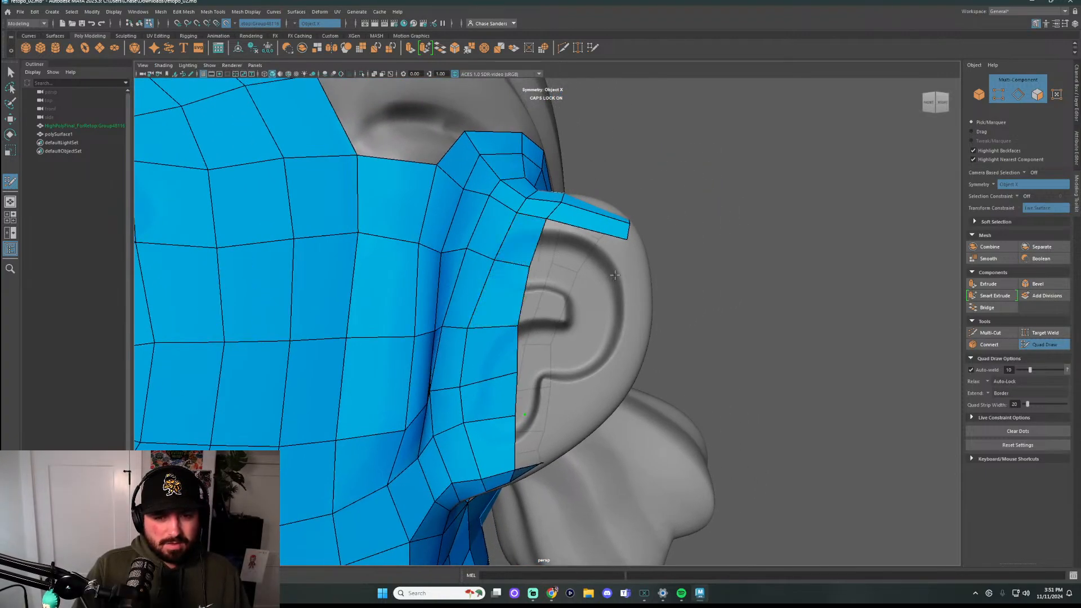
shift+click(580, 248)
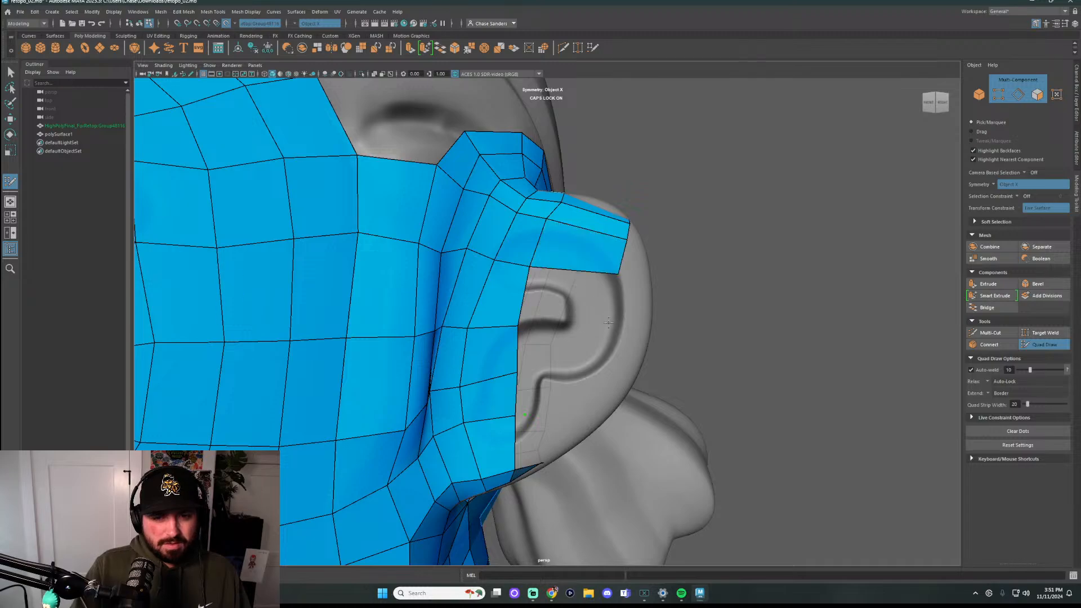
shift+click(557, 299)
shift+click(576, 388)
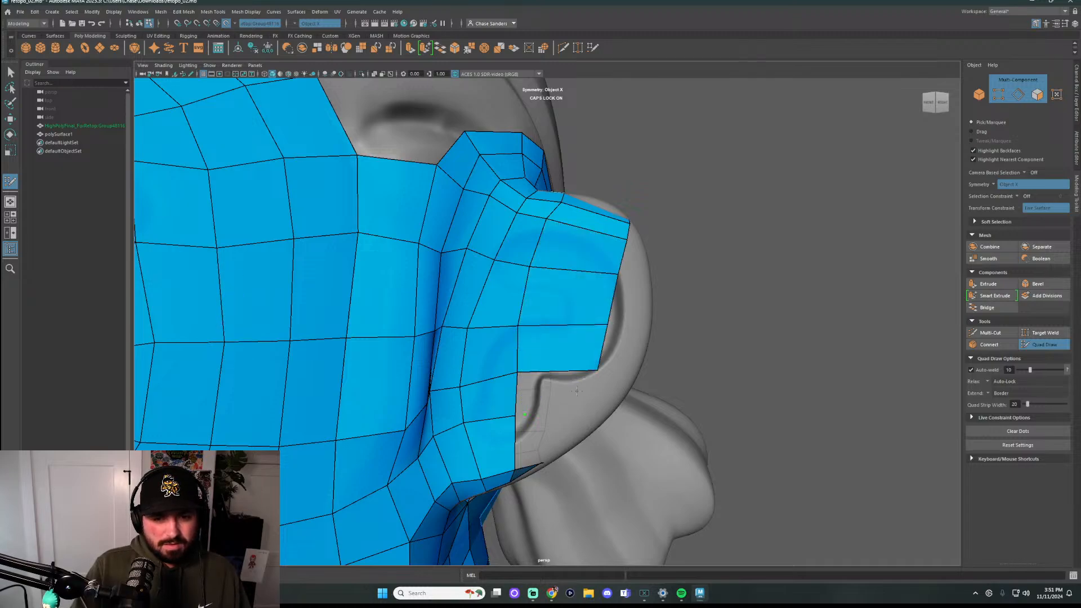
alt+drag(577, 390, 558, 366)
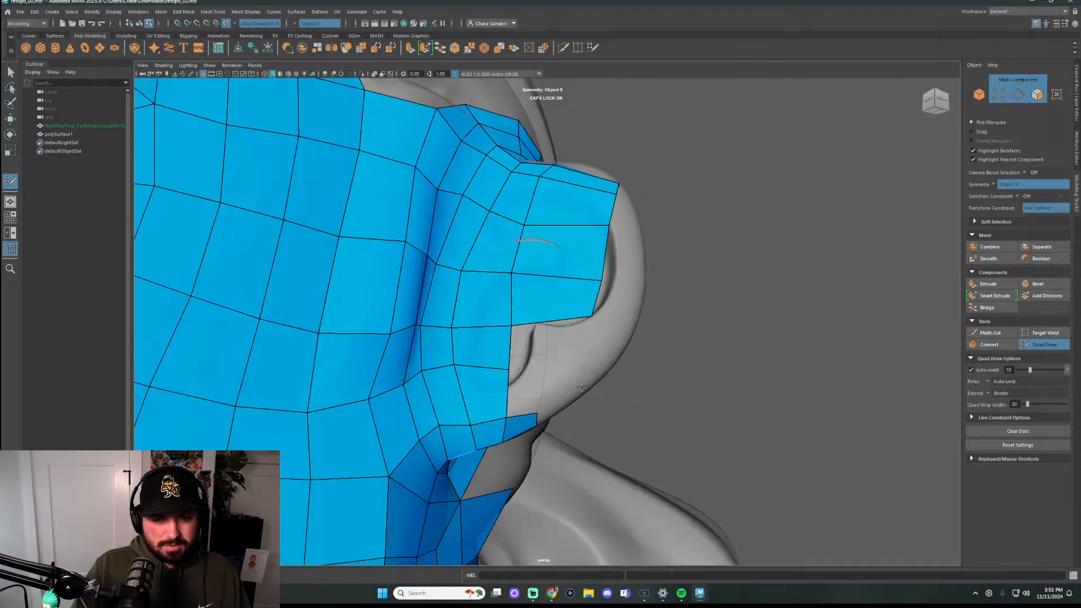
shift+click(551, 353)
key(ctrl+z)
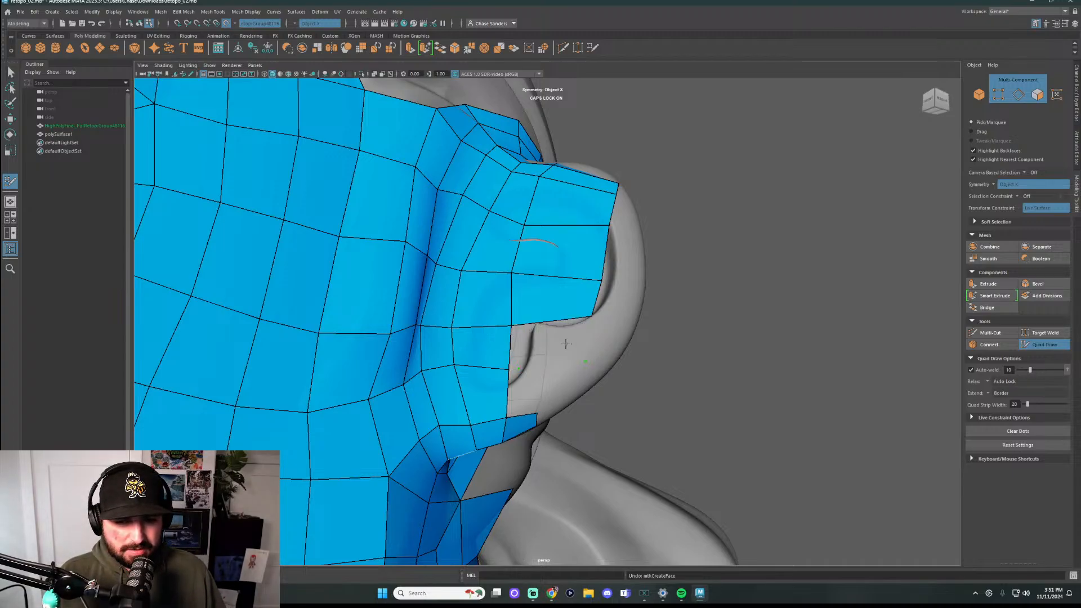
alt+drag(566, 343, 784, 342)
click(1010, 430)
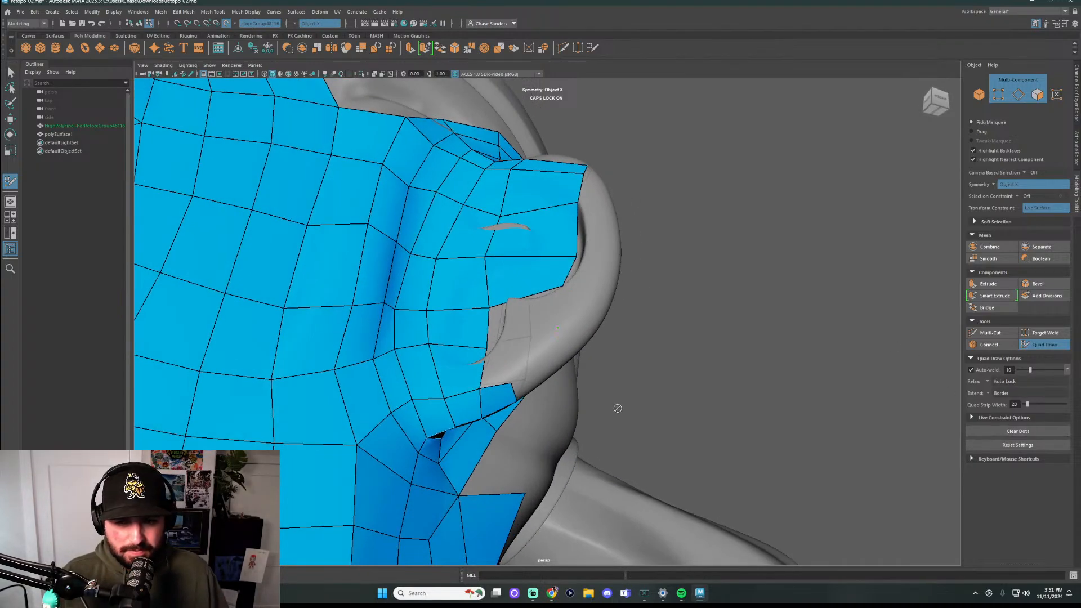
Place a dot on the lower ear rim, fill the remaining quads down to the earlobe, and relax the ear quads
click(541, 328)
shift+click(521, 312)
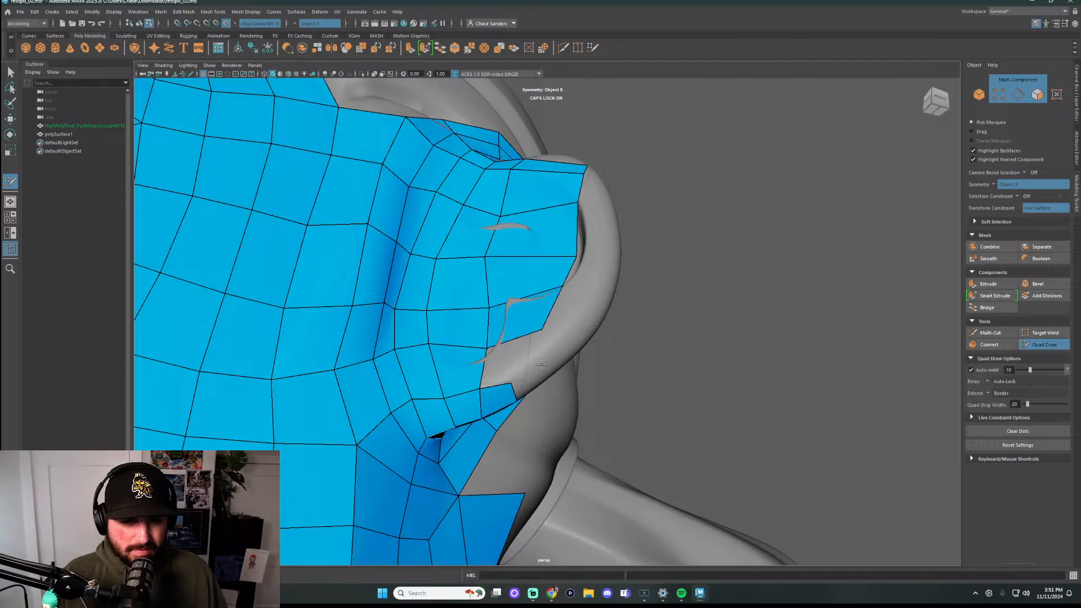
shift+click(549, 355)
alt+drag(550, 356, 558, 379)
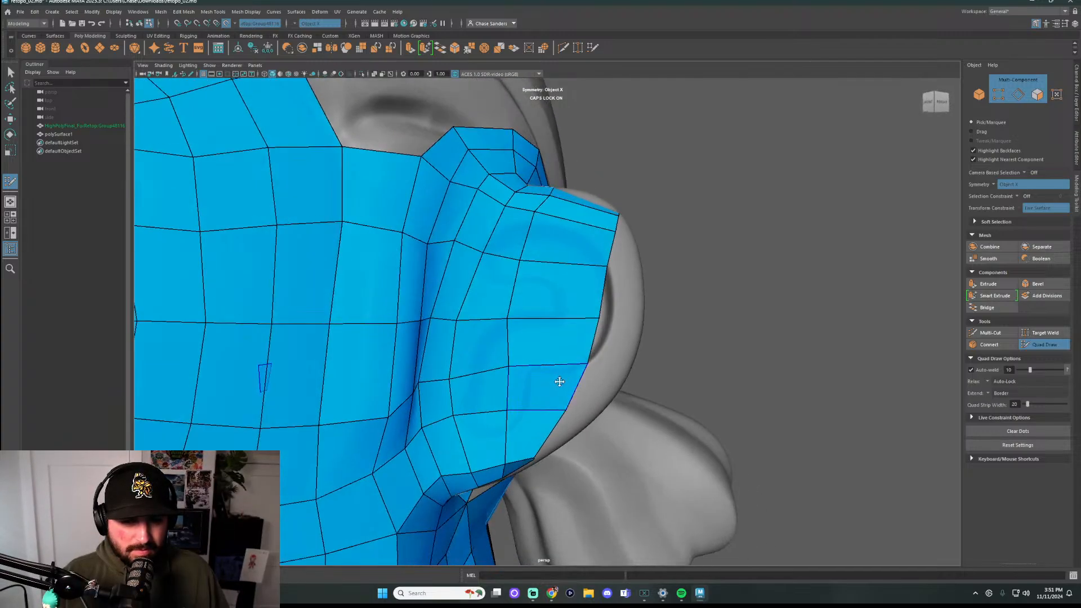
mouse_move(519, 268)
shift+mouse_down()
mouse_move(475, 420)
mouse_move(521, 272)
mouse_move(473, 388)
mouse_move(522, 251)
mouse_move(554, 214)
mouse_move(663, 266)
mouse_move(573, 271)
mouse_move(482, 243)
mouse_move(406, 252)
shift+mouse_up()
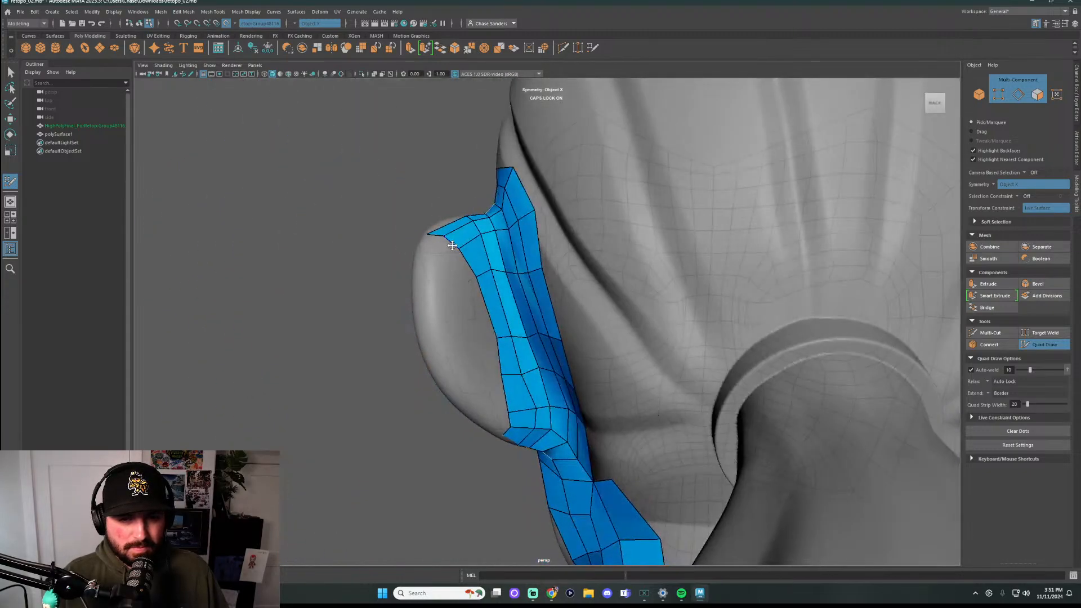
Reposition the outer vertices along the front and back of the ear closer to the outer rim
drag(476, 266, 467, 382)
drag(508, 419, 456, 370)
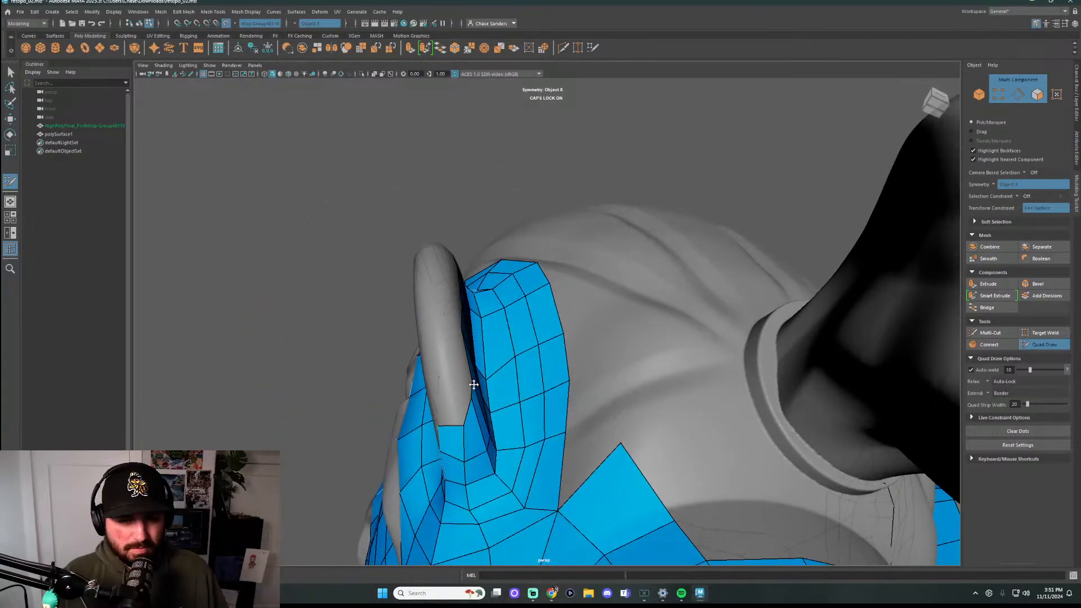
alt+drag(466, 411, 581, 306)
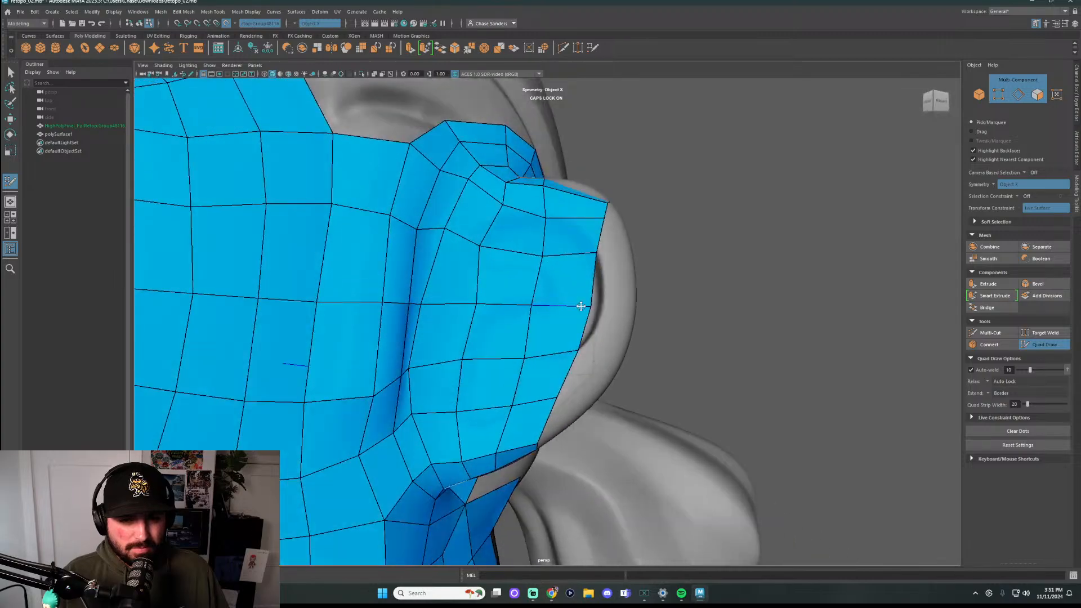
alt+drag(473, 246, 568, 290)
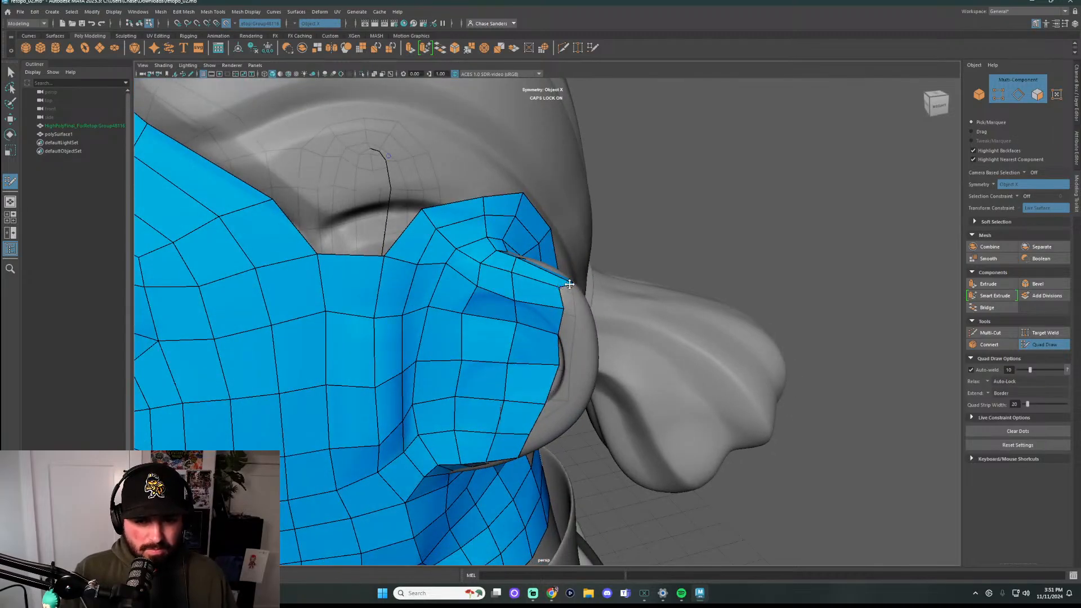
alt+drag(571, 320, 461, 330)
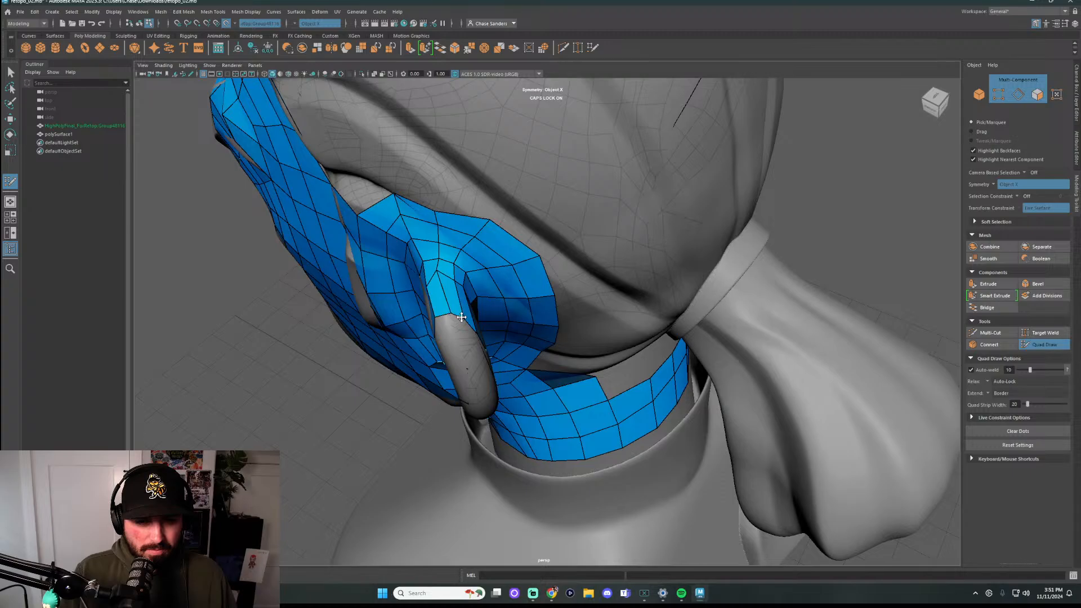
alt+drag(479, 338, 465, 272)
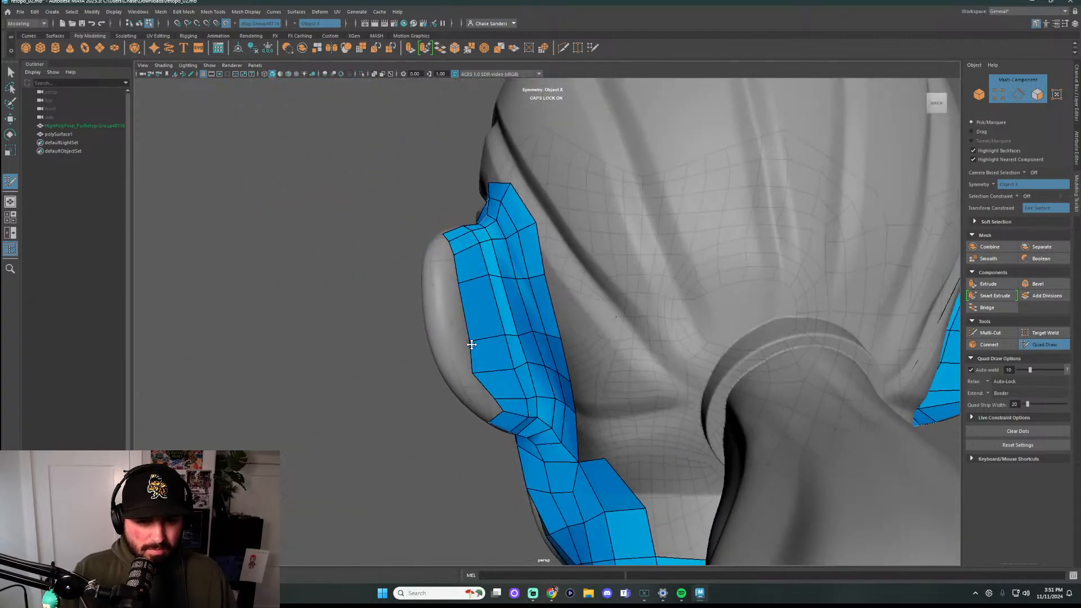
alt+drag(470, 338, 576, 266)
alt+drag(564, 319, 443, 278)
scroll(477, 261, up, 2)
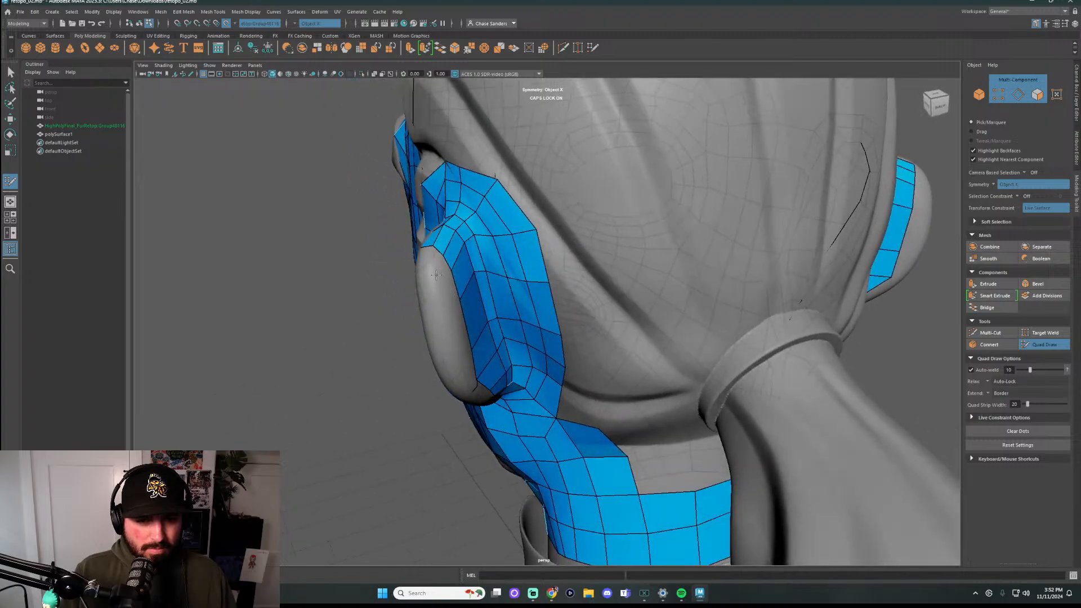
Fill quads across the upper ear rim to bridge the front and back faces
mouse_move(445, 303)
alt+mouse_down()
mouse_move(463, 295)
mouse_move(472, 259)
mouse_move(495, 273)
mouse_move(532, 254)
mouse_move(563, 265)
mouse_move(567, 280)
mouse_move(482, 350)
alt+mouse_up()
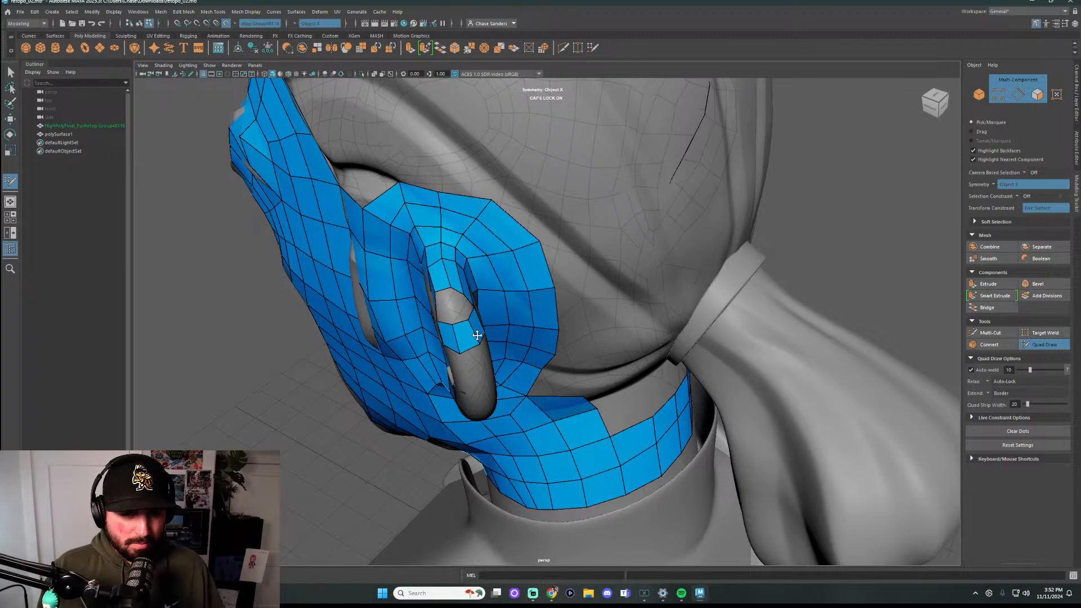
alt+drag(470, 324, 463, 304)
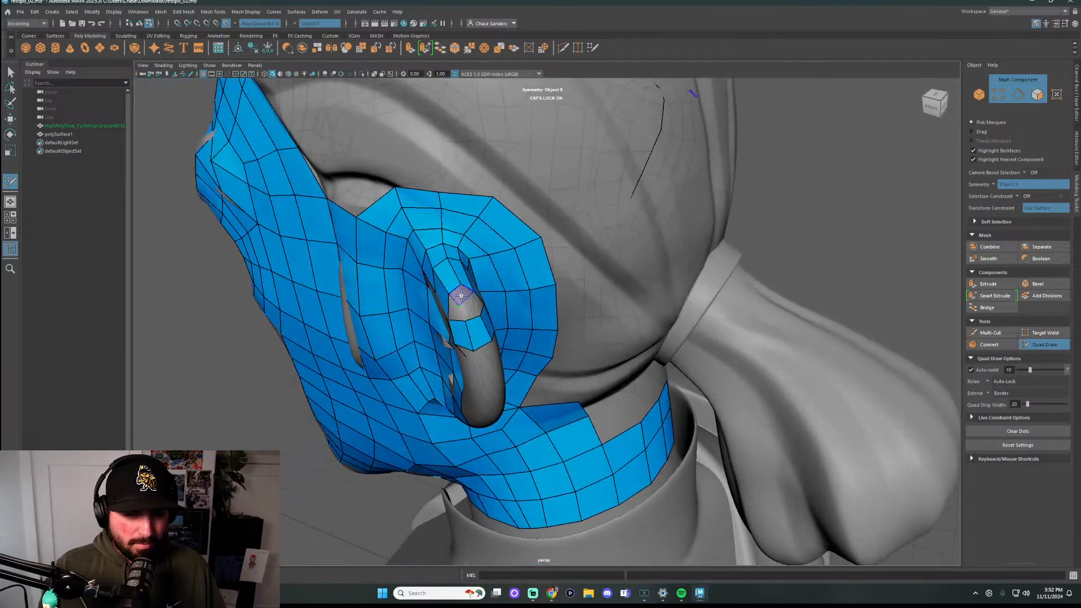
ctrl+shift+click(460, 299)
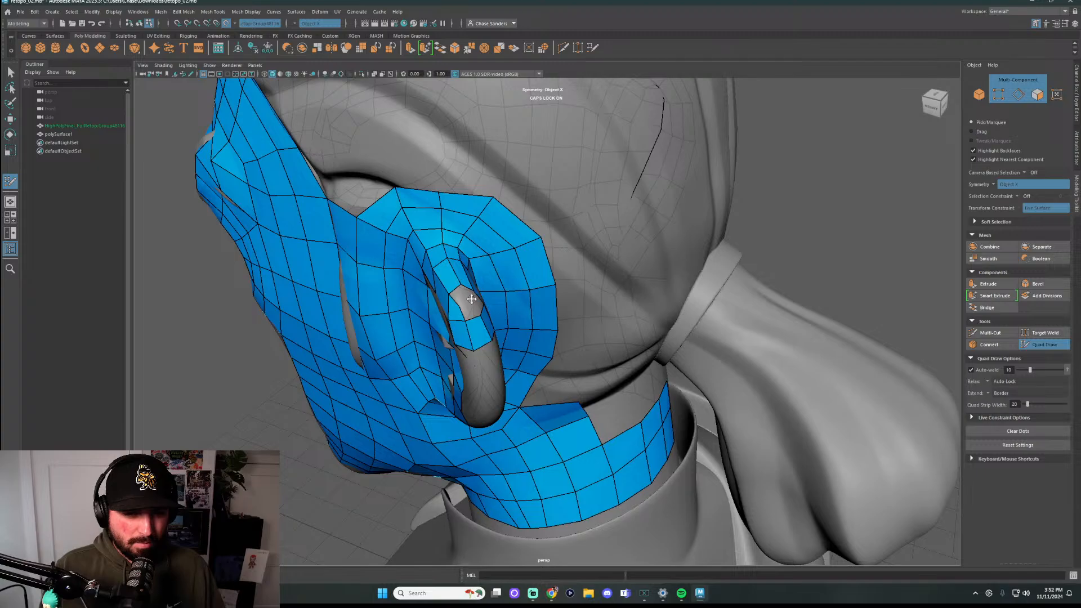
alt+drag(553, 292, 461, 298)
key(ctrl+z)
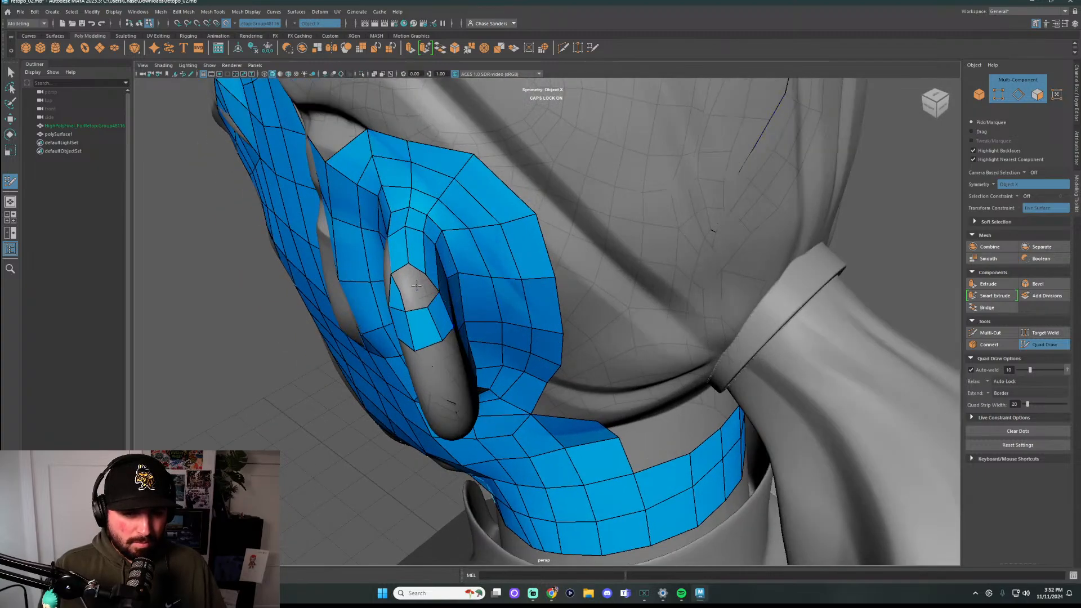
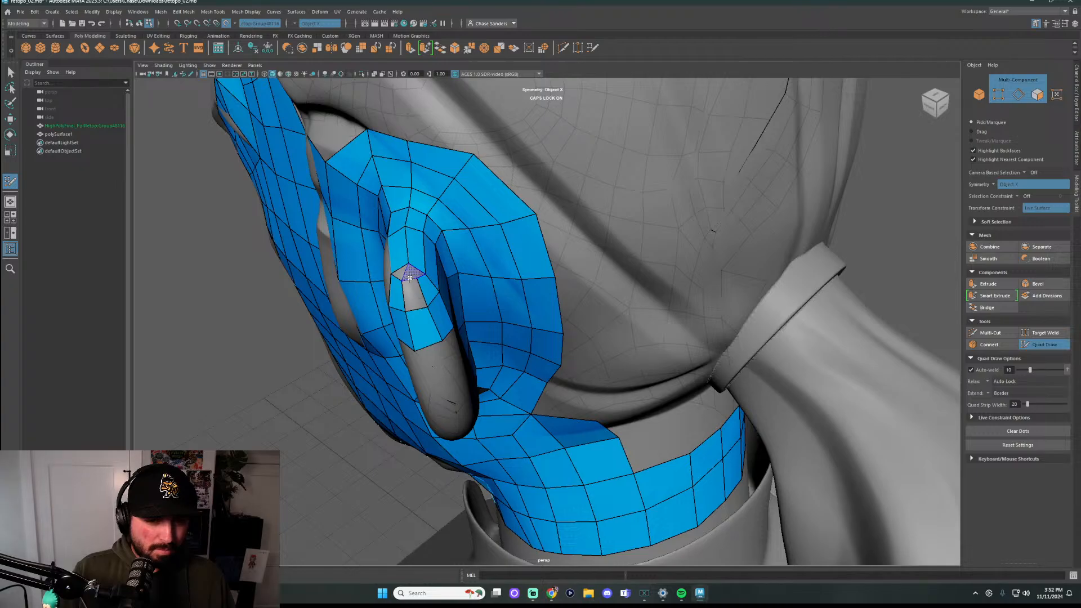
shift+click(413, 294)
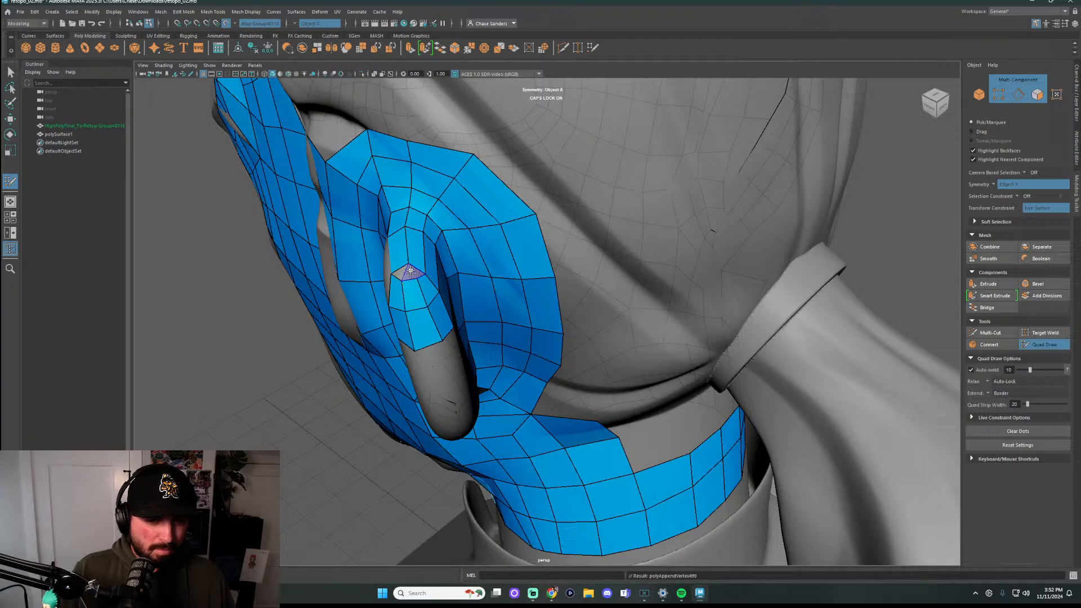
Even out the middle edge of the upper rim quads and close the small gap above them
scroll(410, 271, up, 10)
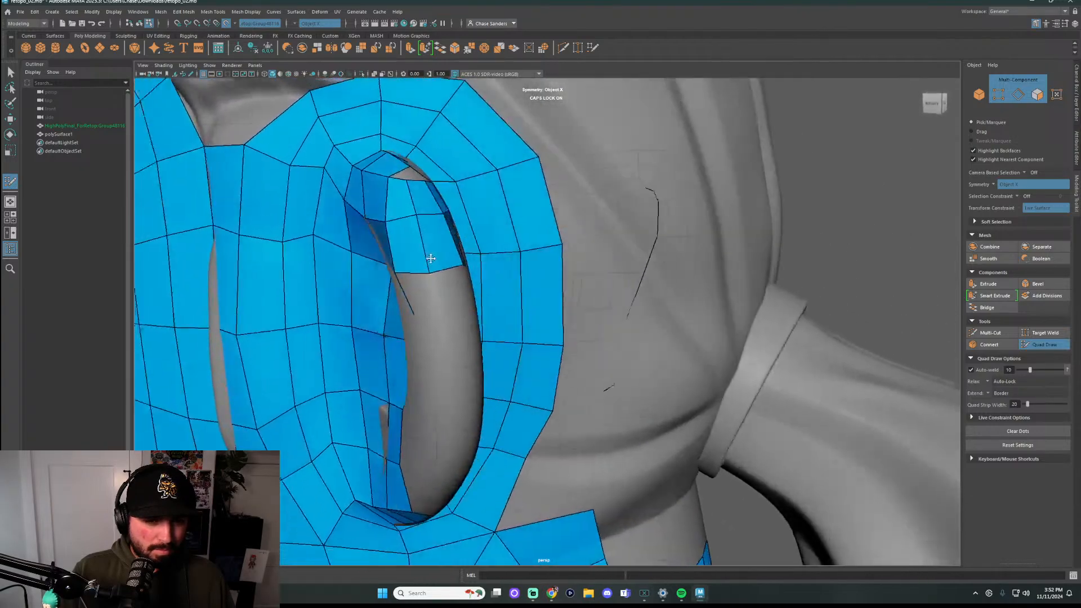
mouse_move(431, 259)
alt+mouse_down()
mouse_move(411, 242)
mouse_move(405, 272)
mouse_move(377, 245)
alt+mouse_up()
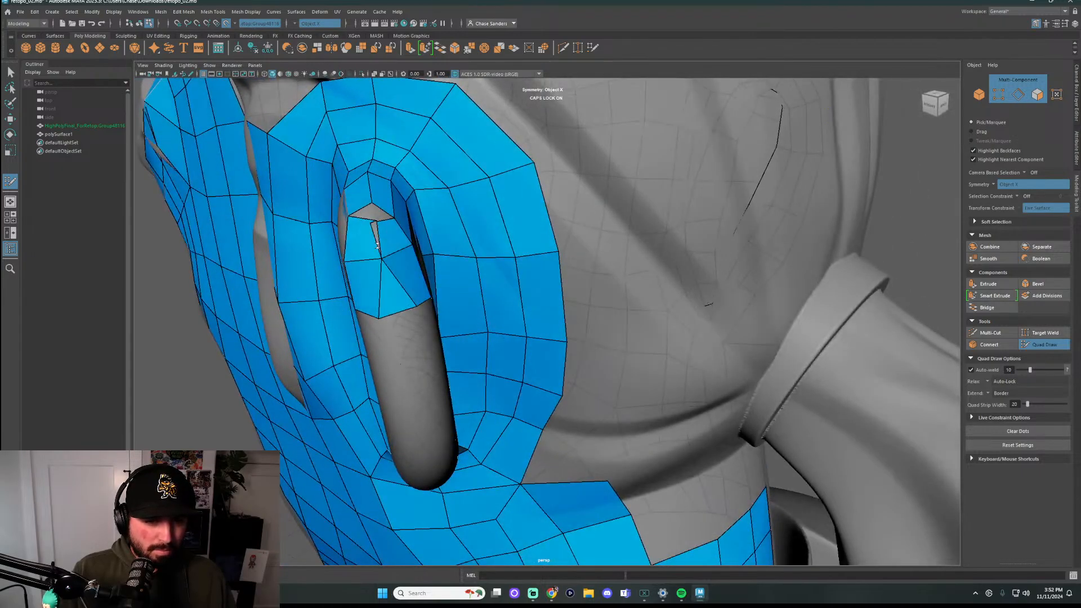
key(ctrl+z)
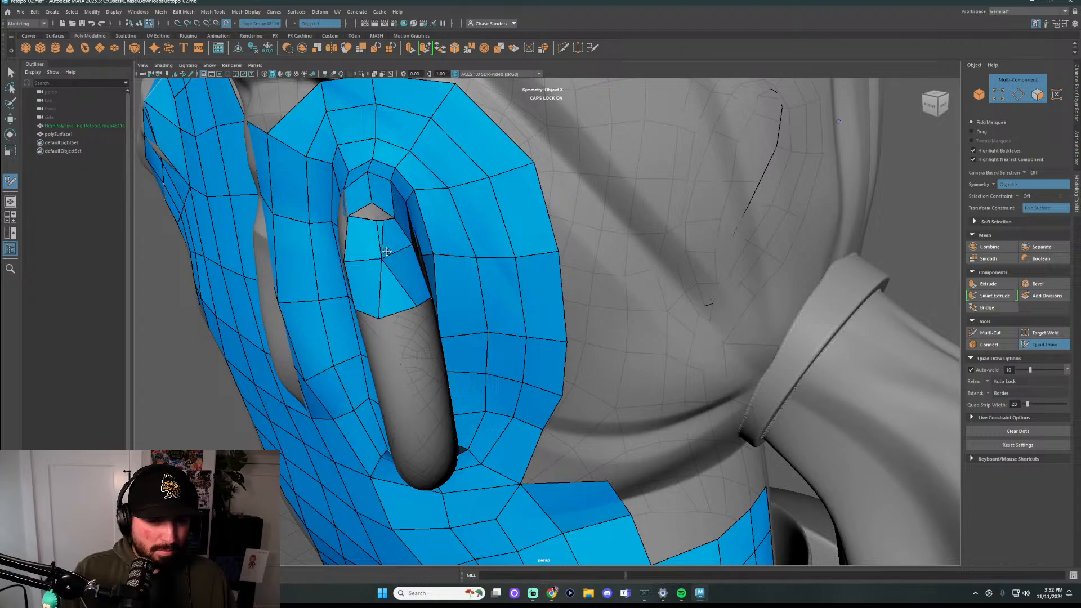
drag(383, 223, 376, 222)
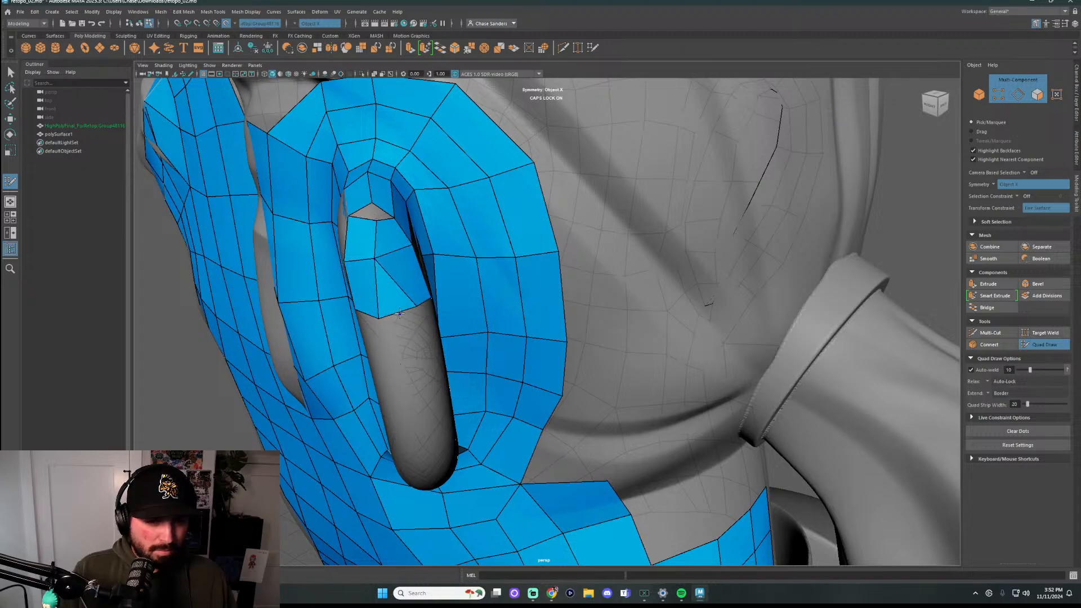
drag(379, 317, 403, 311)
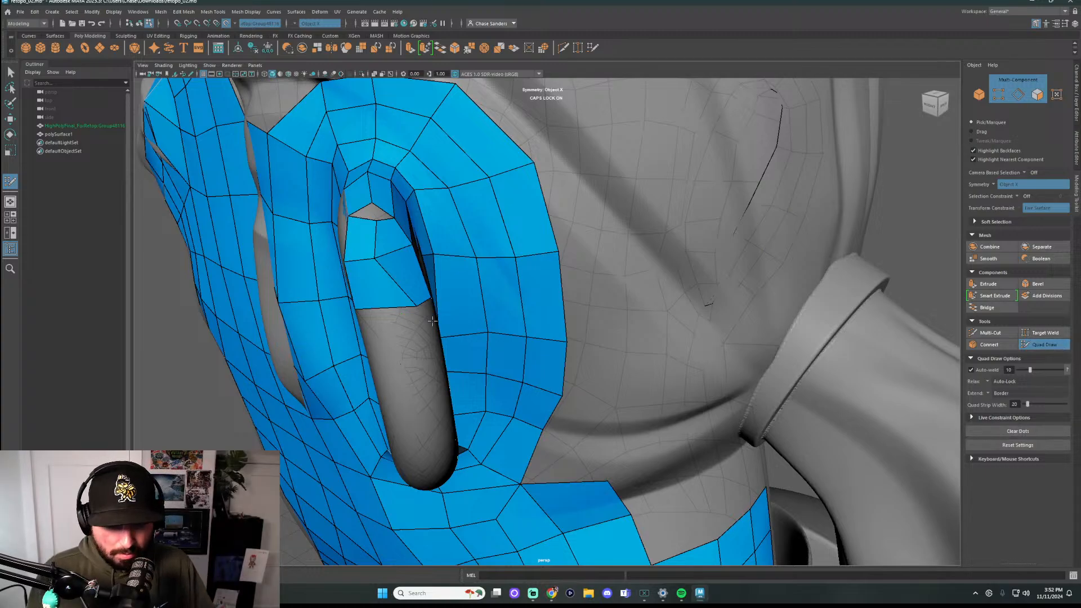
drag(408, 305, 379, 303)
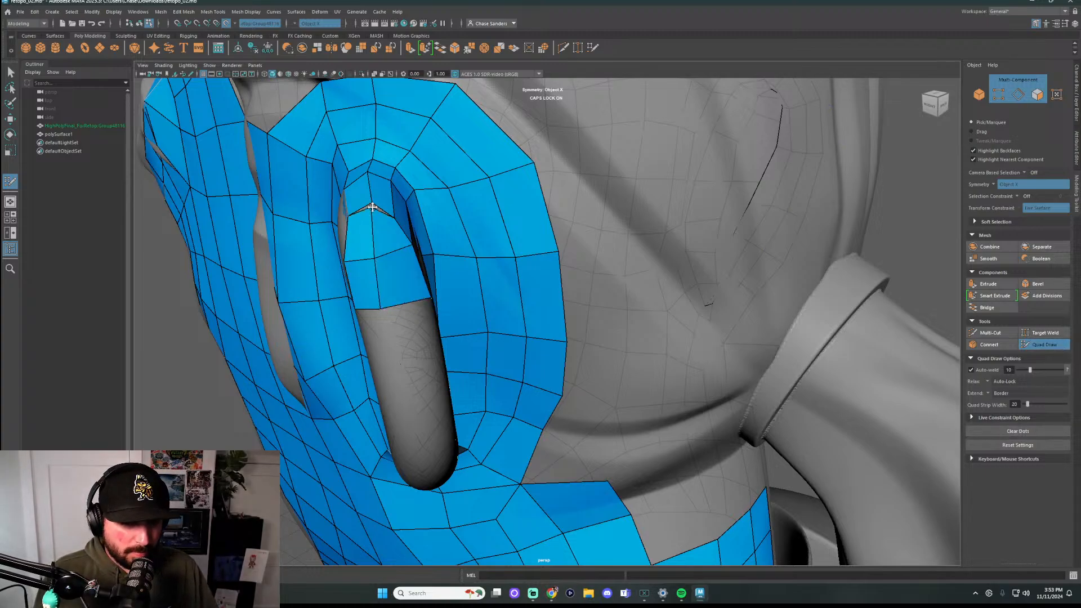
mouse_move(393, 243)
alt+mouse_down()
mouse_move(655, 276)
mouse_move(428, 265)
mouse_move(423, 278)
mouse_move(462, 275)
mouse_move(479, 293)
mouse_move(442, 309)
mouse_move(406, 231)
alt+mouse_up()
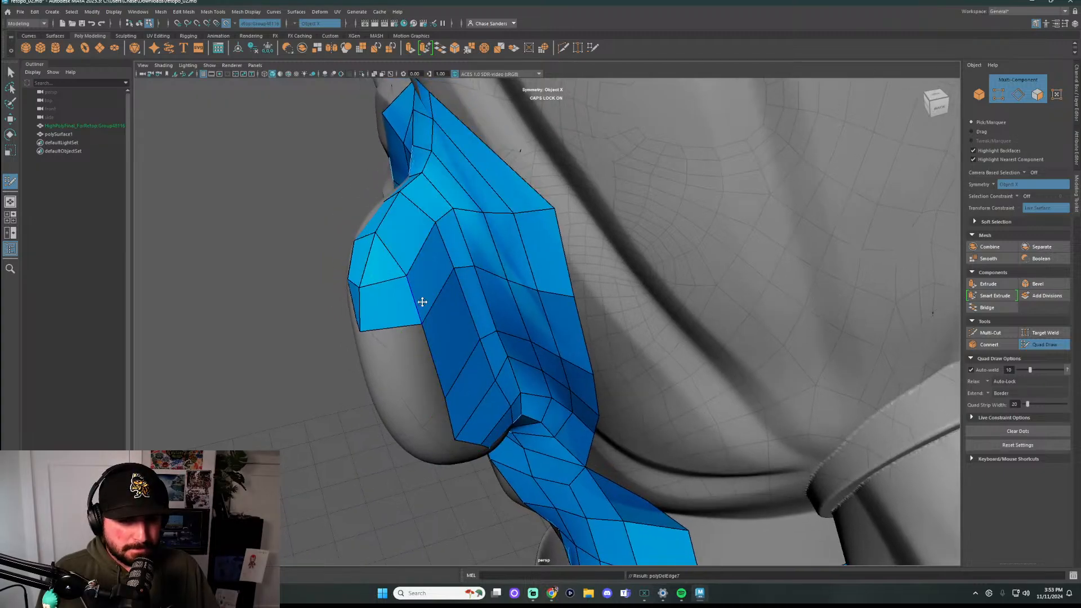
Fill quads down the outer edge of the ear's front, from the upper rim toward the earlobe
scroll(475, 294, up, 5)
alt+drag(474, 294, 586, 306)
shift+click(586, 290)
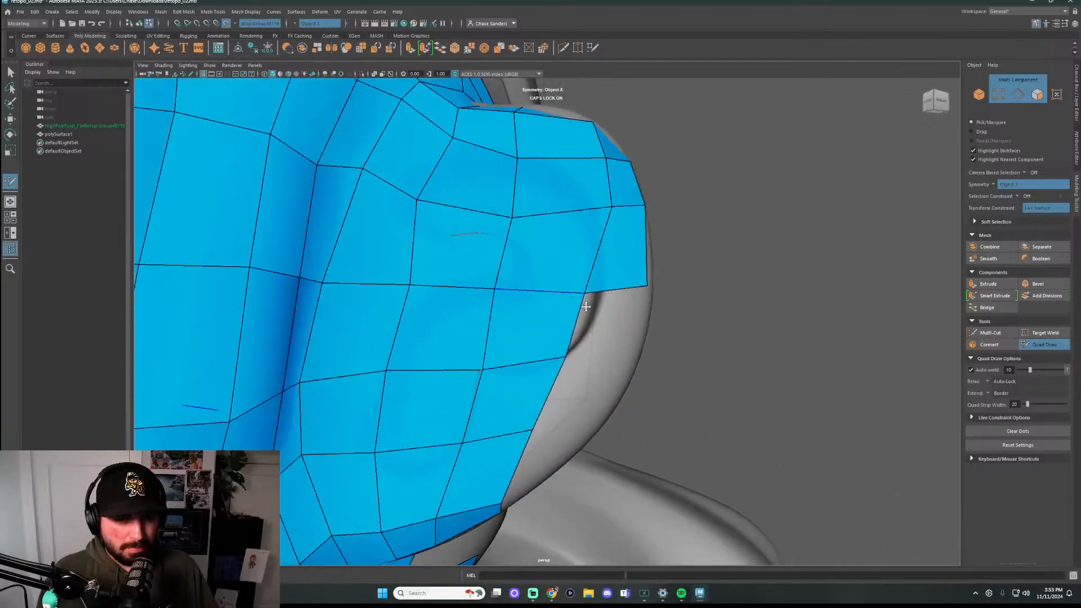
shift+click(619, 352)
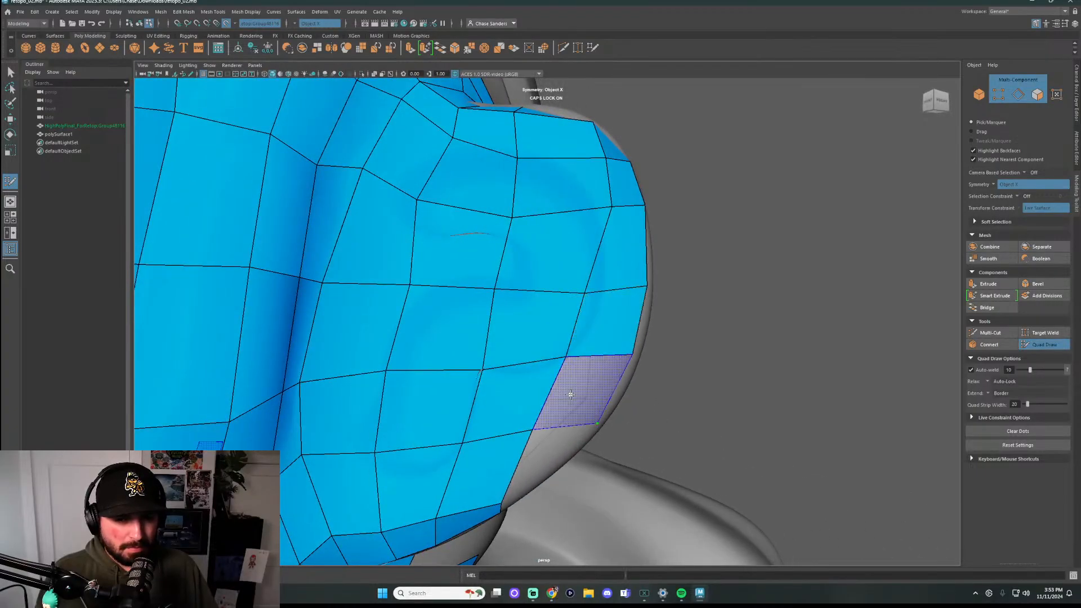
alt+drag(589, 417, 550, 411)
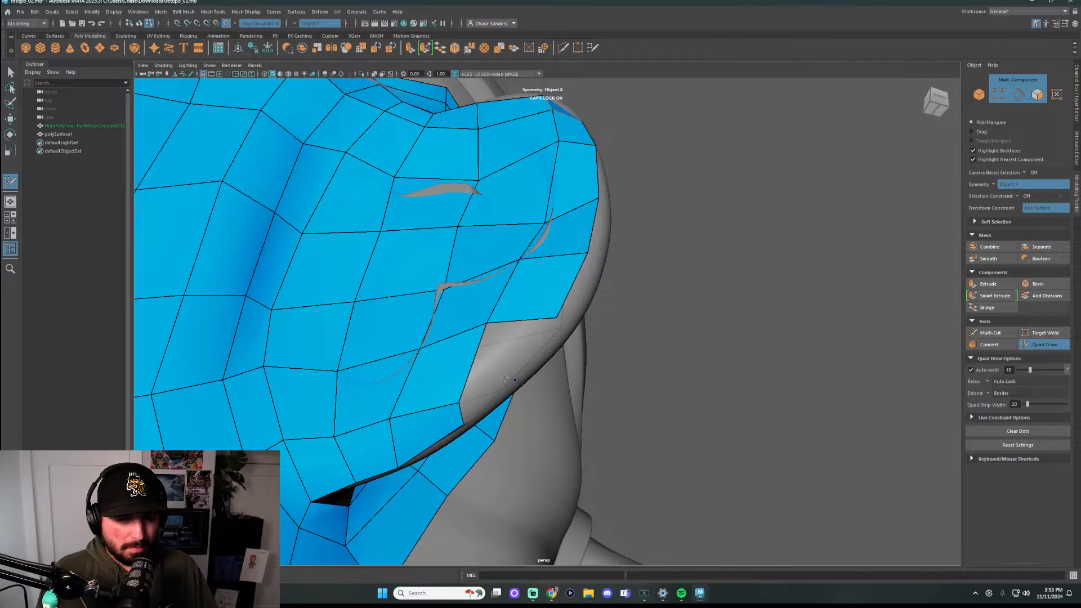
alt+drag(506, 379, 445, 341)
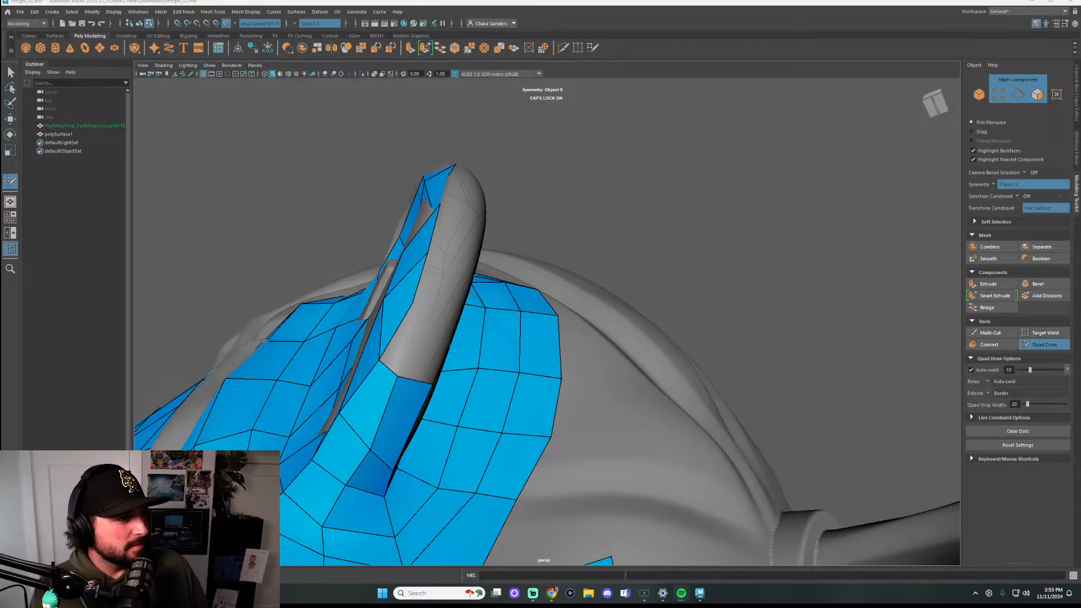
click(491, 158)
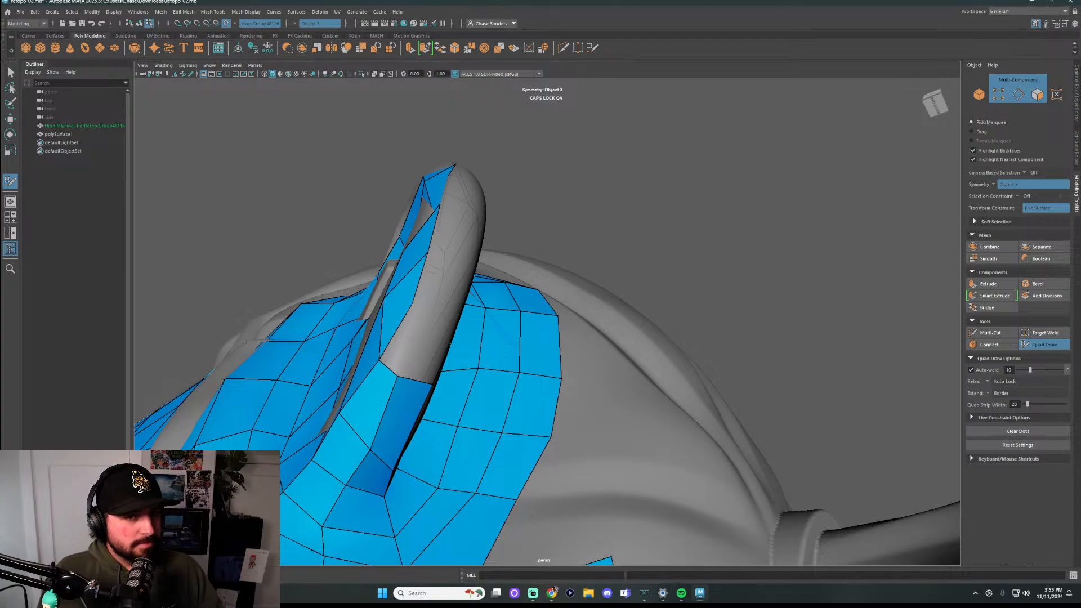
alt+drag(492, 158, 560, 215)
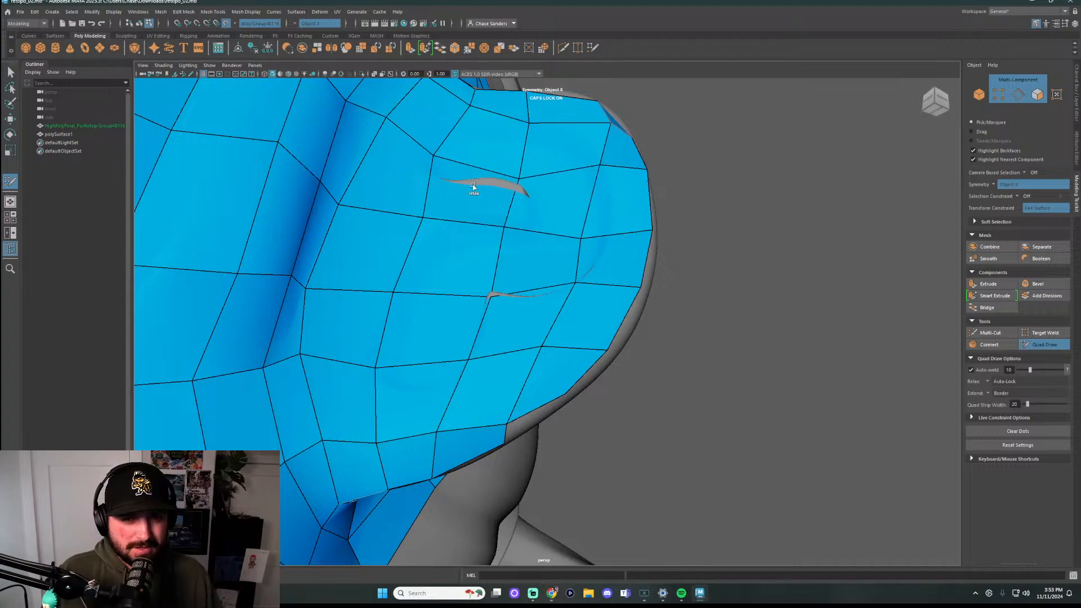
Relax the front ear quads and reposition their vertices where the high-poly surface pokes through
mouse_move(431, 191)
shift+mouse_down()
mouse_move(411, 137)
mouse_move(405, 304)
mouse_move(357, 304)
mouse_move(358, 345)
mouse_move(411, 299)
mouse_move(400, 391)
mouse_move(398, 355)
mouse_move(386, 372)
mouse_move(387, 330)
mouse_move(406, 290)
mouse_move(370, 214)
shift+mouse_up()
alt+drag(433, 193, 466, 329)
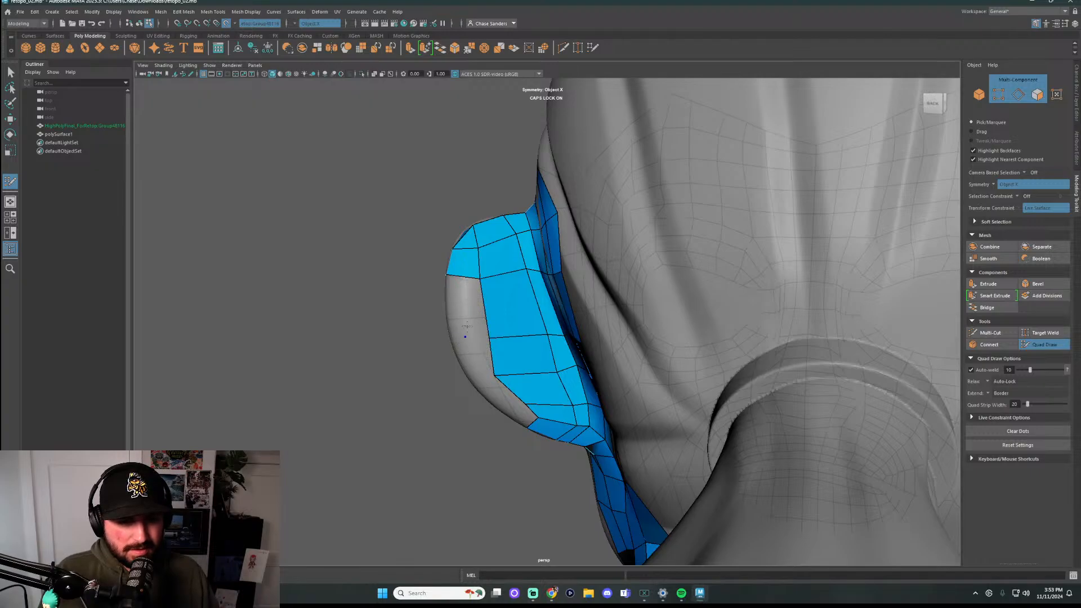
mouse_move(463, 297)
alt+mouse_down()
mouse_move(473, 293)
mouse_move(460, 298)
alt+mouse_up()
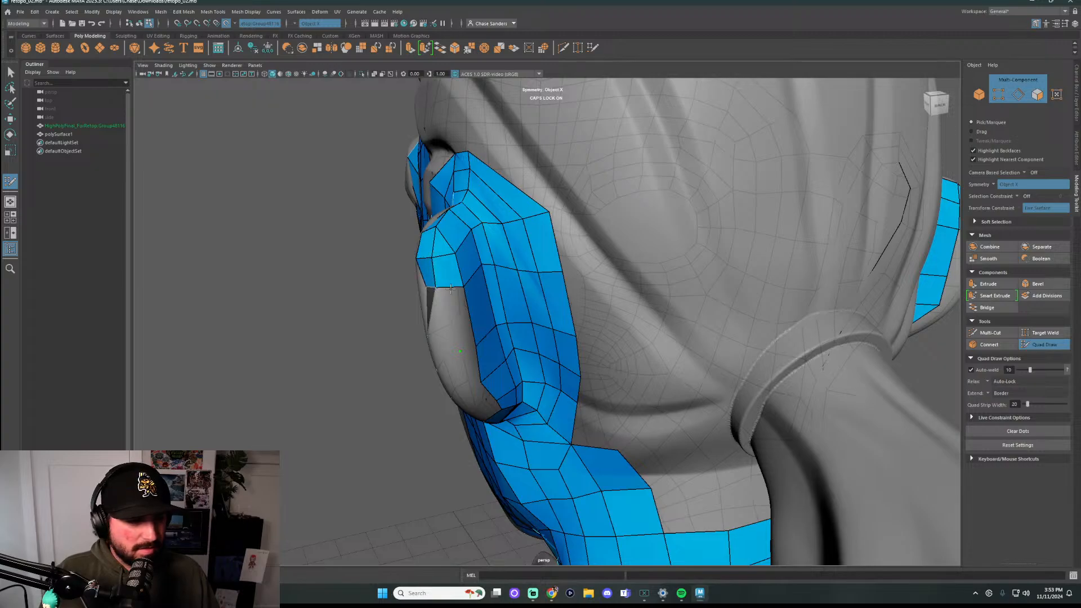
alt+drag(505, 306, 574, 273)
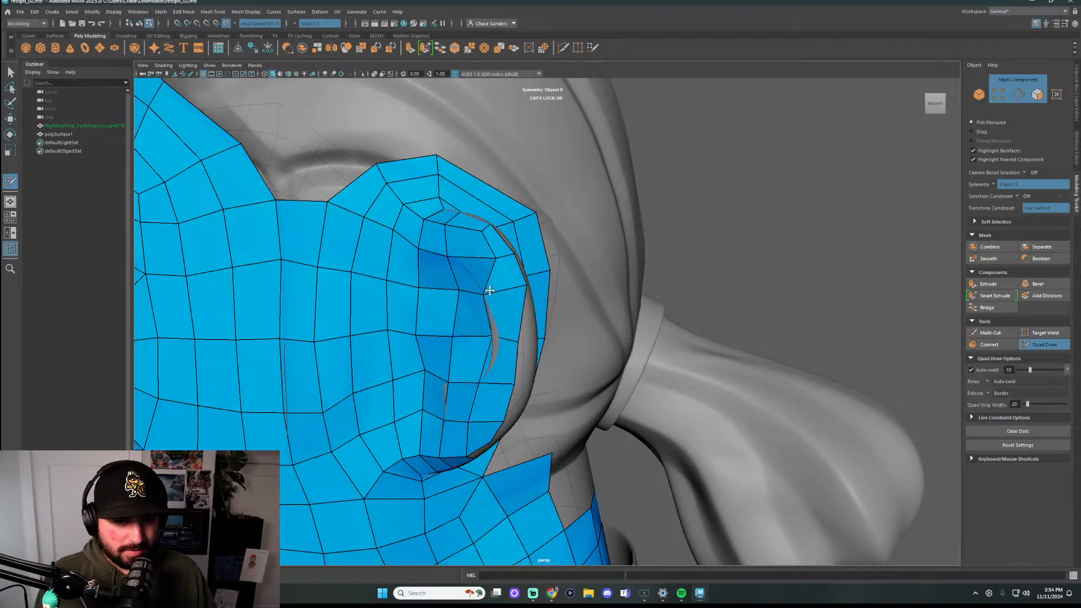
drag(489, 290, 510, 287)
alt+drag(554, 332, 542, 368)
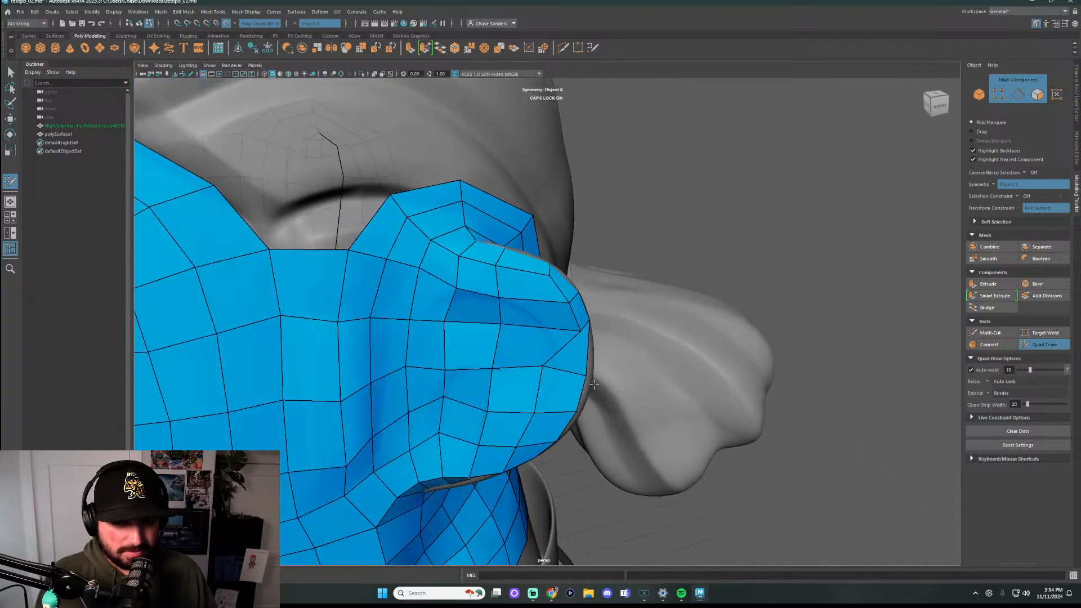
mouse_move(535, 412)
mouse_down()
mouse_move(564, 415)
mouse_move(592, 371)
mouse_move(485, 356)
mouse_up()
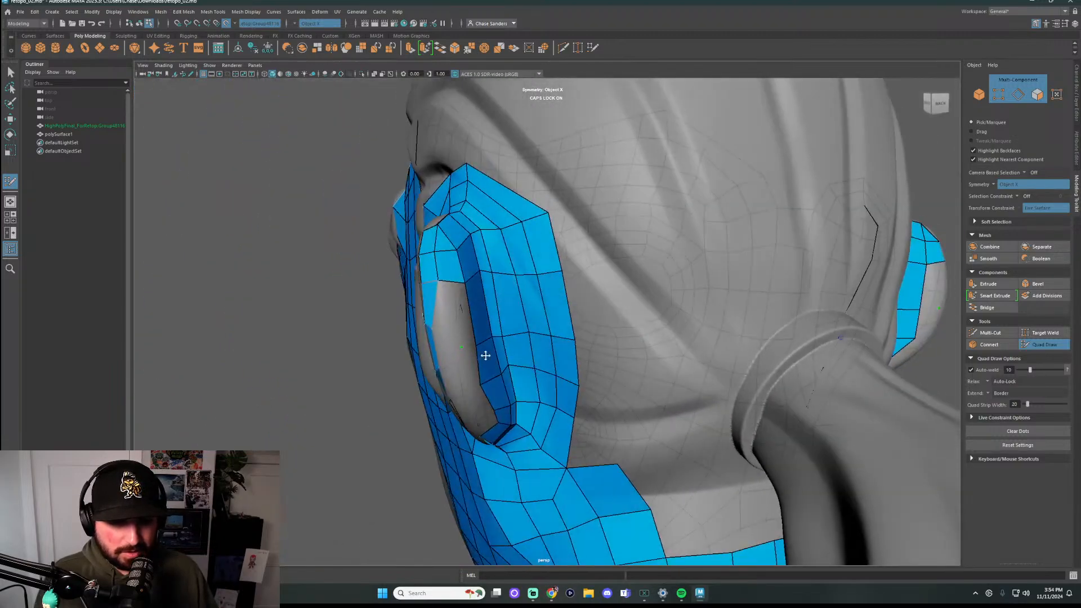
Undo the last edge tweaks on the ear's outer rim and fill quads down the remaining gap between its front and back faces
alt+drag(428, 329, 461, 320)
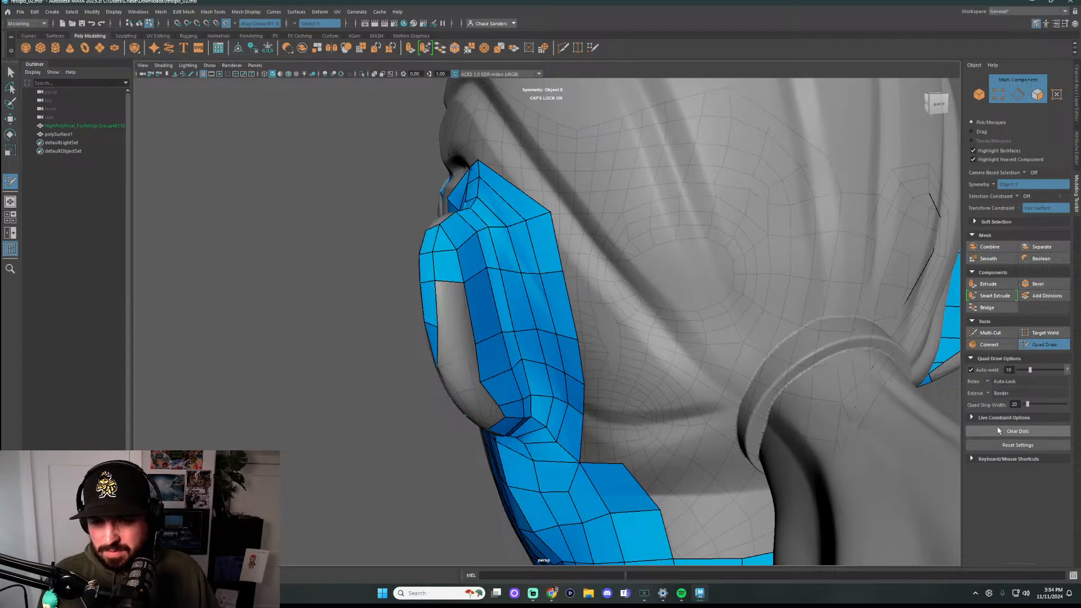
mouse_move(495, 326)
alt+mouse_down()
mouse_move(524, 315)
mouse_move(434, 289)
mouse_move(507, 295)
mouse_move(457, 344)
mouse_move(429, 307)
mouse_move(475, 320)
mouse_move(455, 372)
mouse_move(448, 349)
mouse_move(480, 364)
alt+mouse_up()
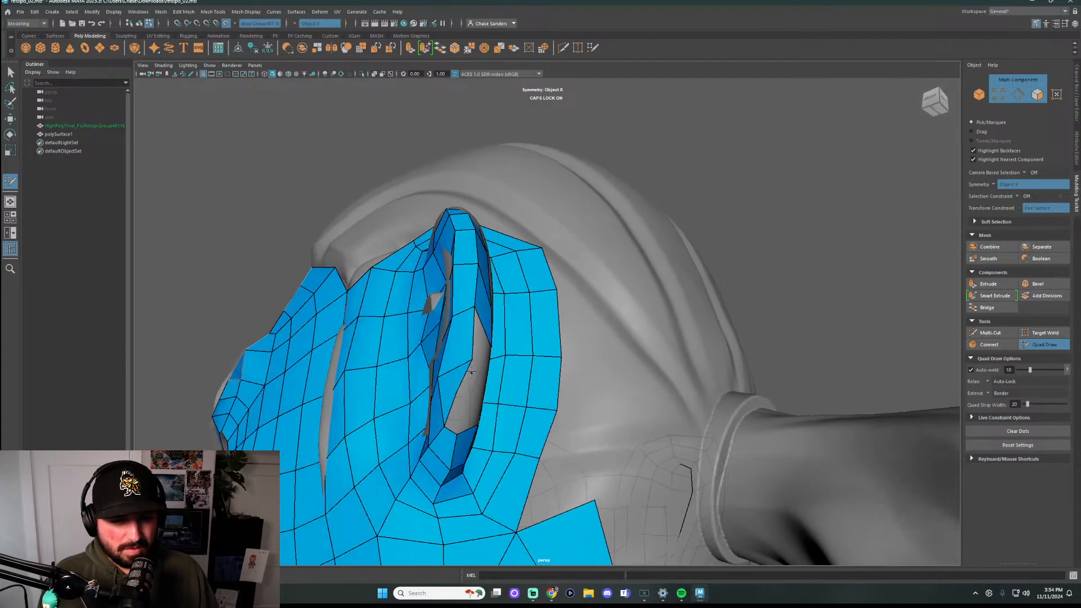
key(ctrl+z)
key(ctrl+z)
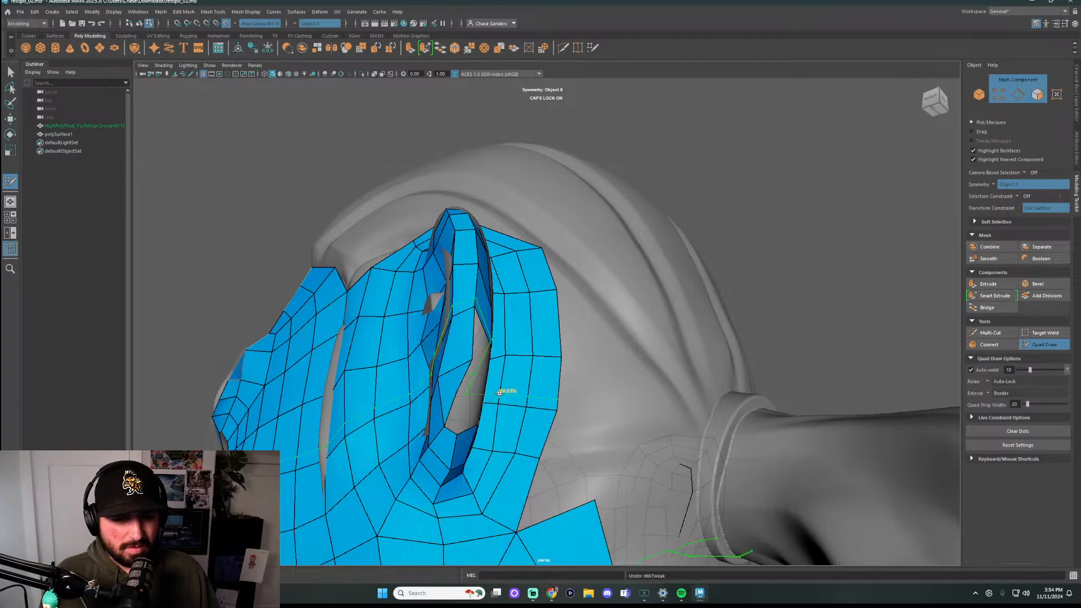
key(ctrl+z)
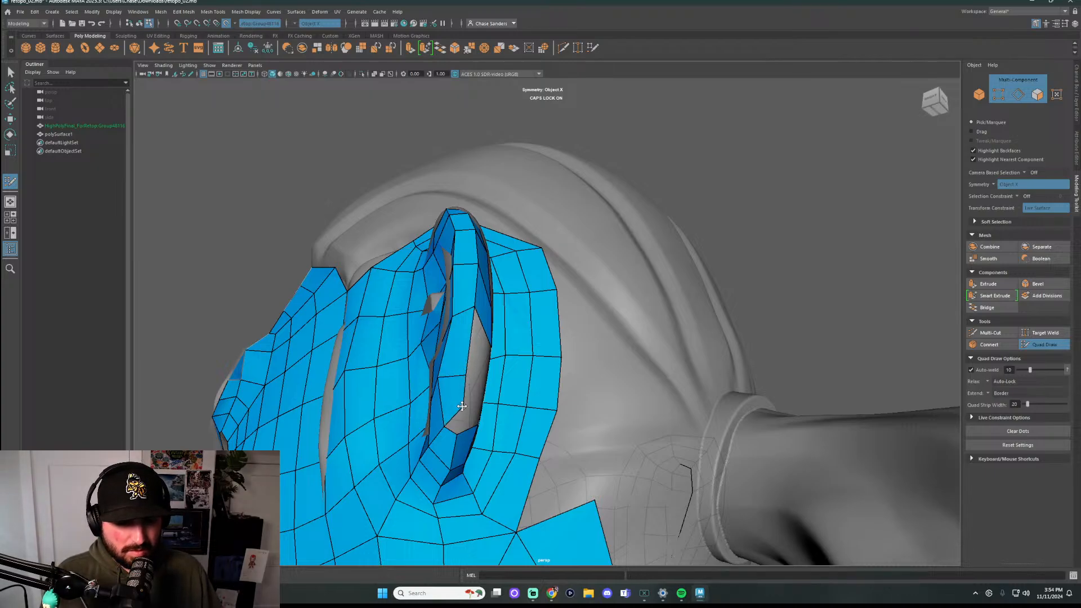
alt+drag(460, 442, 565, 365)
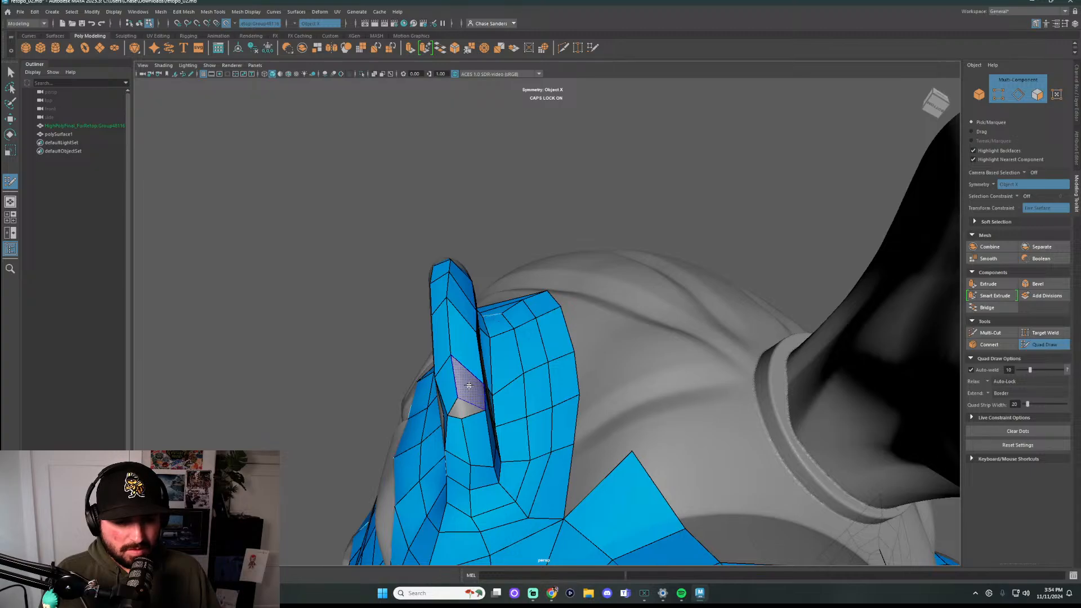
alt+drag(467, 401, 586, 377)
scroll(494, 393, up, 4)
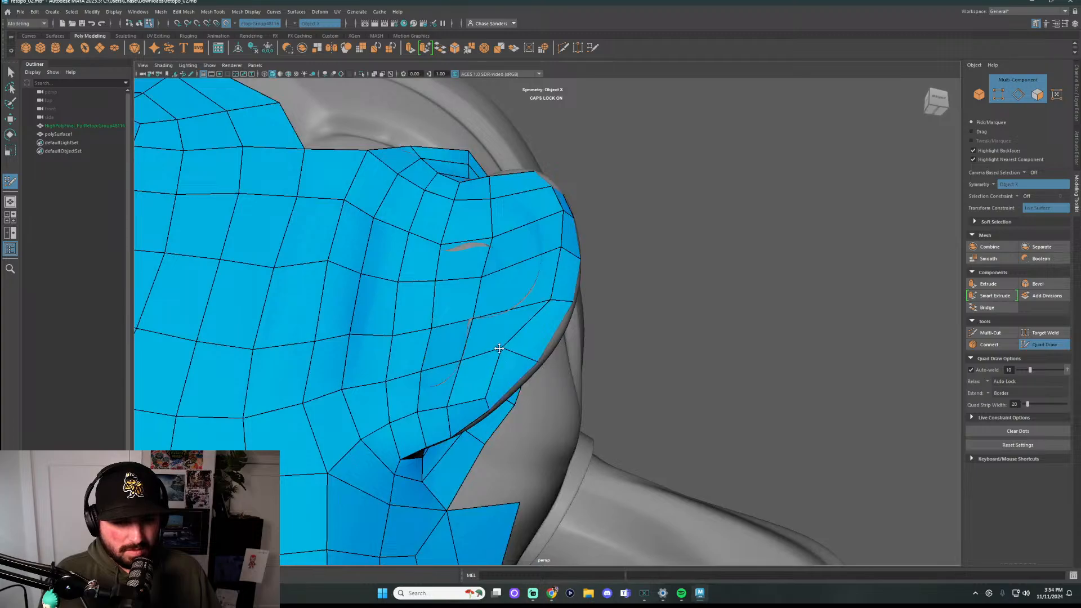
Insert an edge loop down the ear between its middle column and outer rim, and try relaxing the ear's back faces
alt+drag(476, 389, 591, 380)
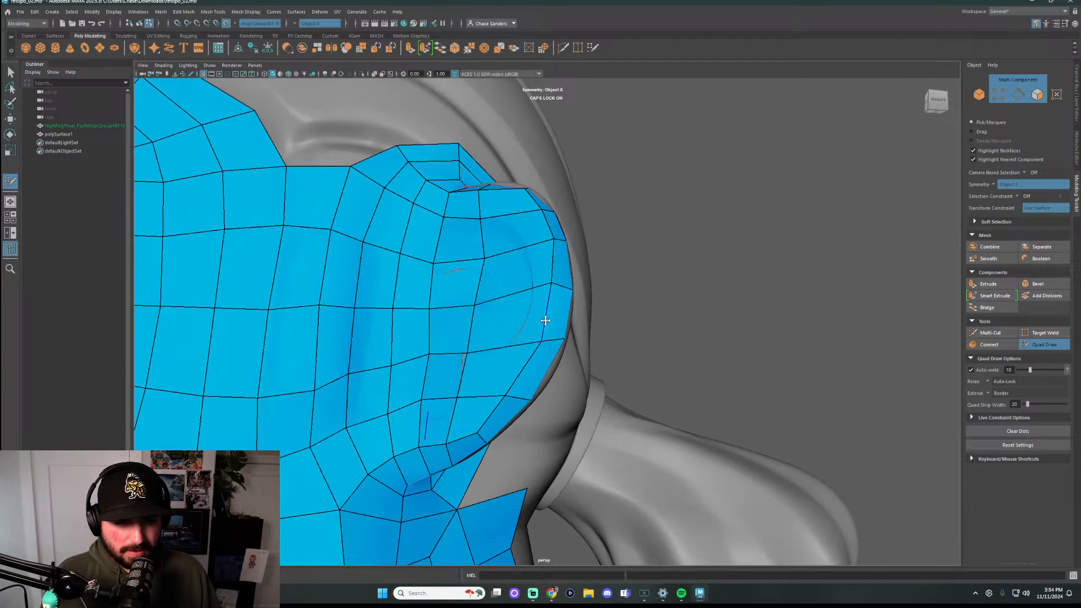
mouse_move(518, 247)
alt+mouse_down()
mouse_move(697, 288)
mouse_move(646, 285)
alt+mouse_up()
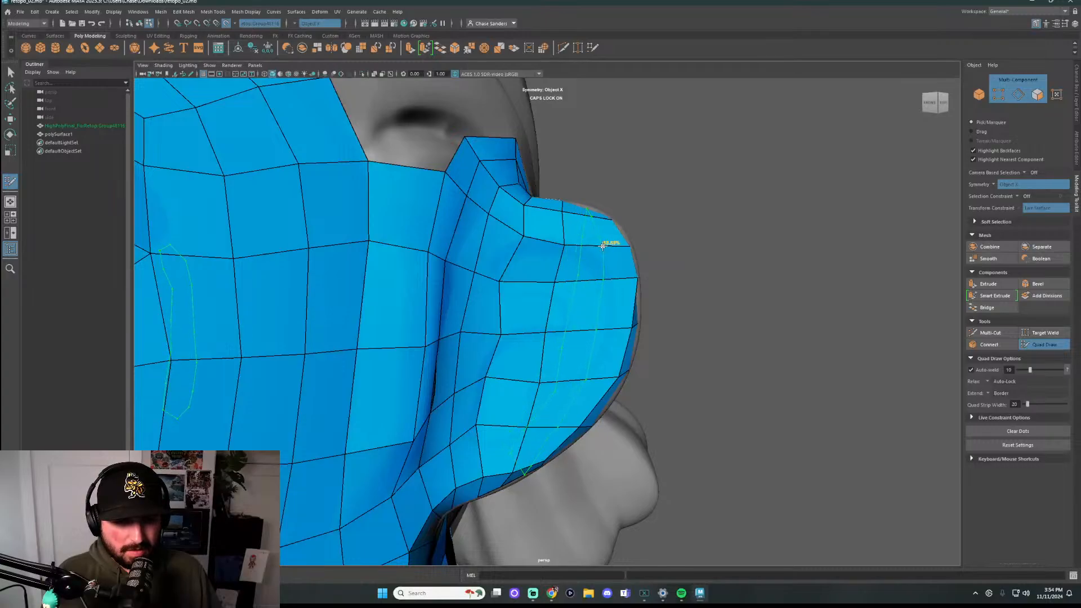
mouse_move(601, 244)
alt+mouse_down()
mouse_move(698, 277)
mouse_move(538, 274)
mouse_move(555, 427)
mouse_move(509, 388)
mouse_move(566, 419)
mouse_move(538, 304)
mouse_move(504, 262)
mouse_move(487, 282)
alt+mouse_up()
mouse_move(538, 413)
shift+mouse_down()
mouse_move(577, 403)
mouse_move(516, 398)
mouse_move(472, 258)
shift+mouse_up()
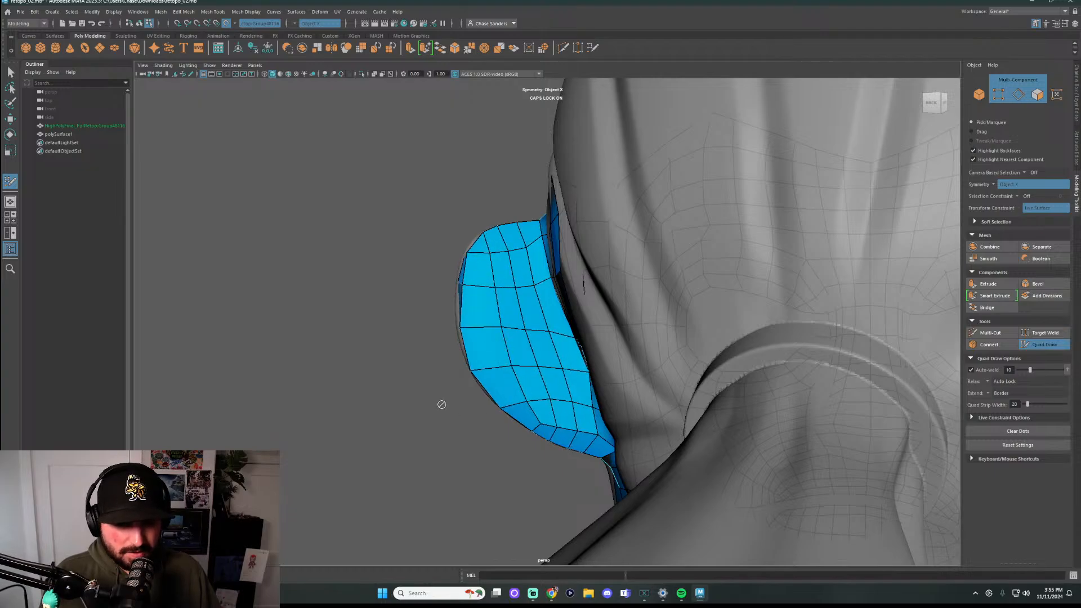
mouse_move(441, 404)
alt+mouse_down()
mouse_move(504, 449)
mouse_move(546, 304)
mouse_move(541, 251)
alt+mouse_up()
key(ctrl+z)
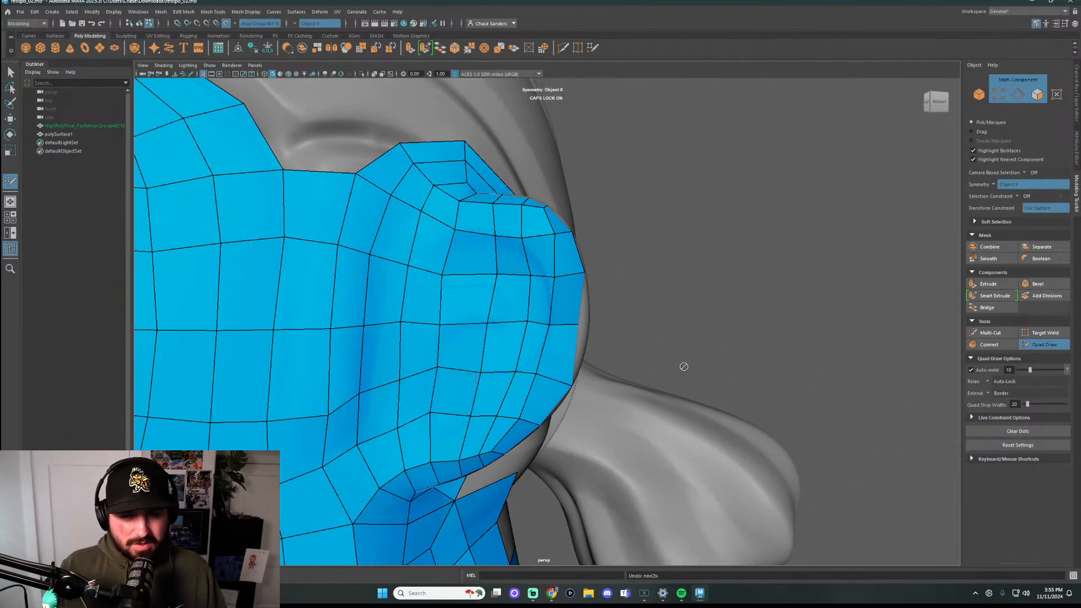
Even out the quads along the ear's outer rim, from the upper rim down to the earlobe
alt+drag(571, 341, 466, 326)
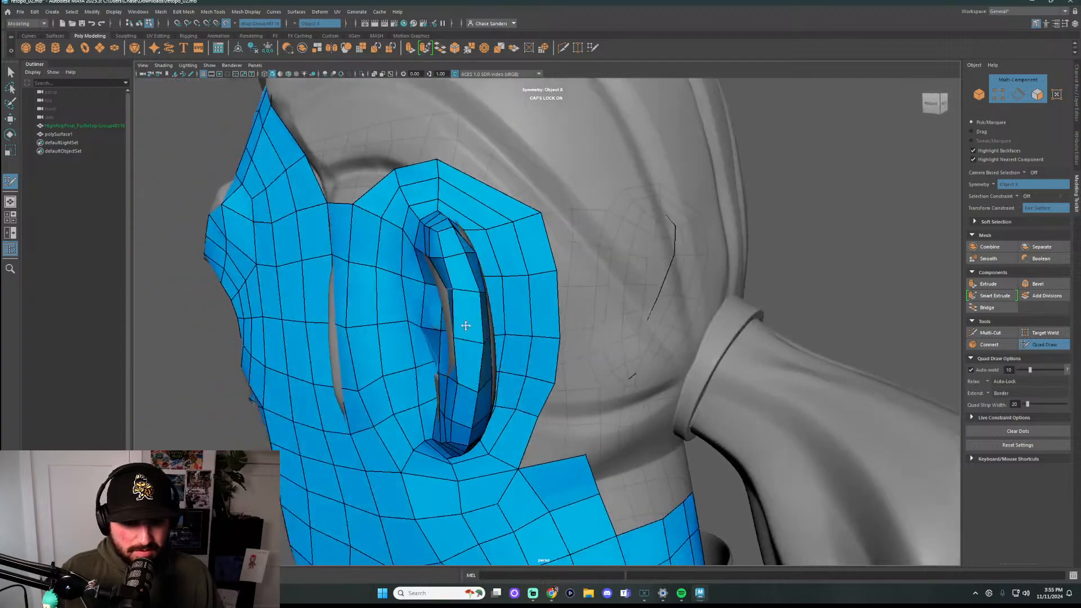
alt+drag(465, 286, 606, 293)
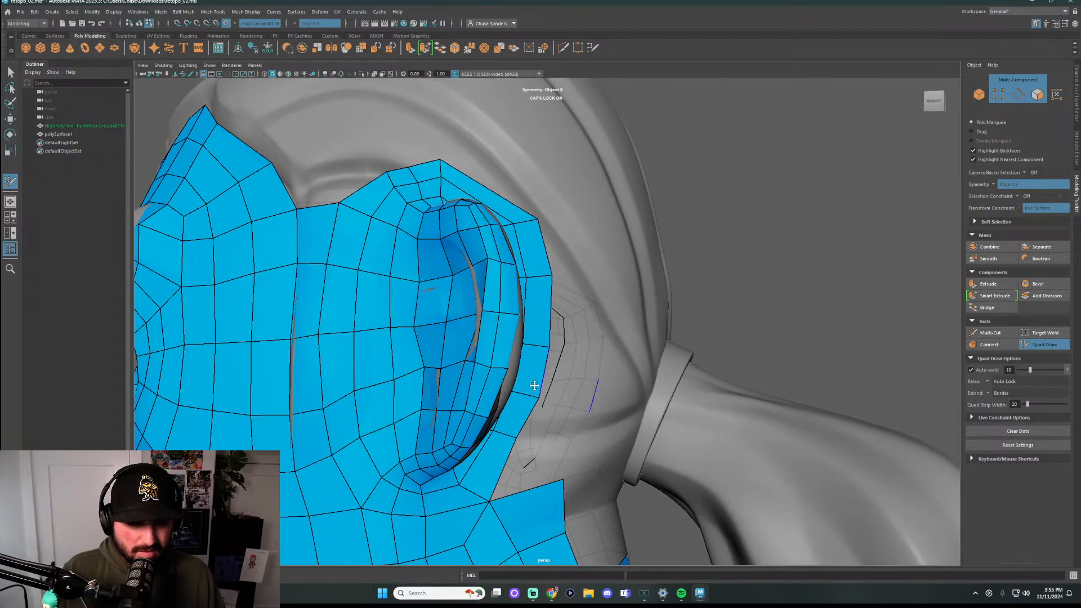
mouse_move(473, 399)
alt+mouse_down()
mouse_move(448, 350)
mouse_move(450, 374)
mouse_move(469, 353)
alt+mouse_up()
alt+drag(442, 320, 458, 304)
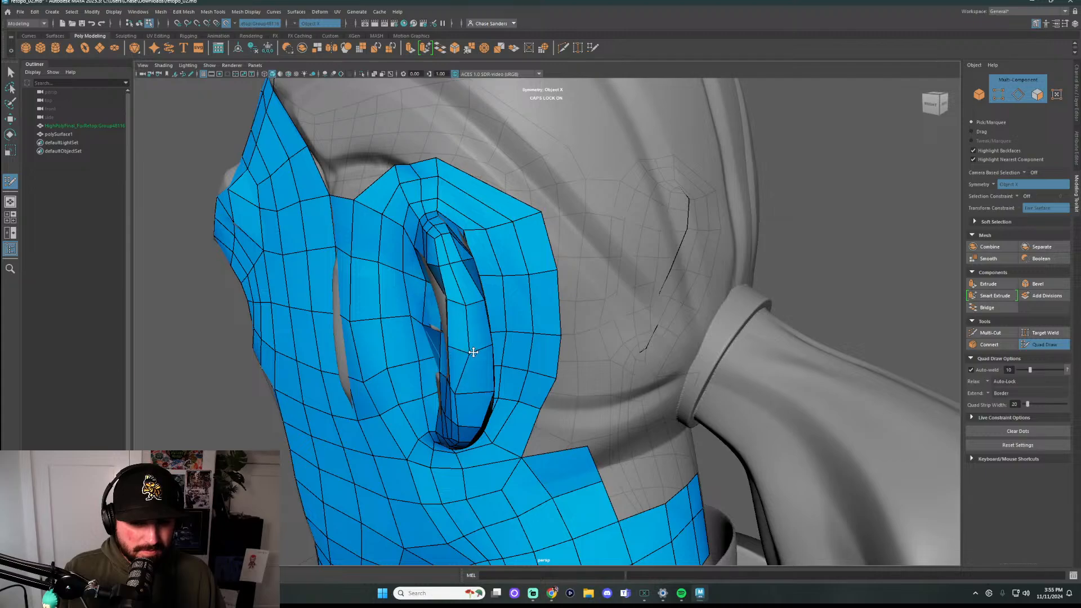
mouse_move(475, 394)
alt+mouse_down()
mouse_move(498, 399)
mouse_move(464, 393)
mouse_move(507, 394)
mouse_move(476, 386)
alt+mouse_up()
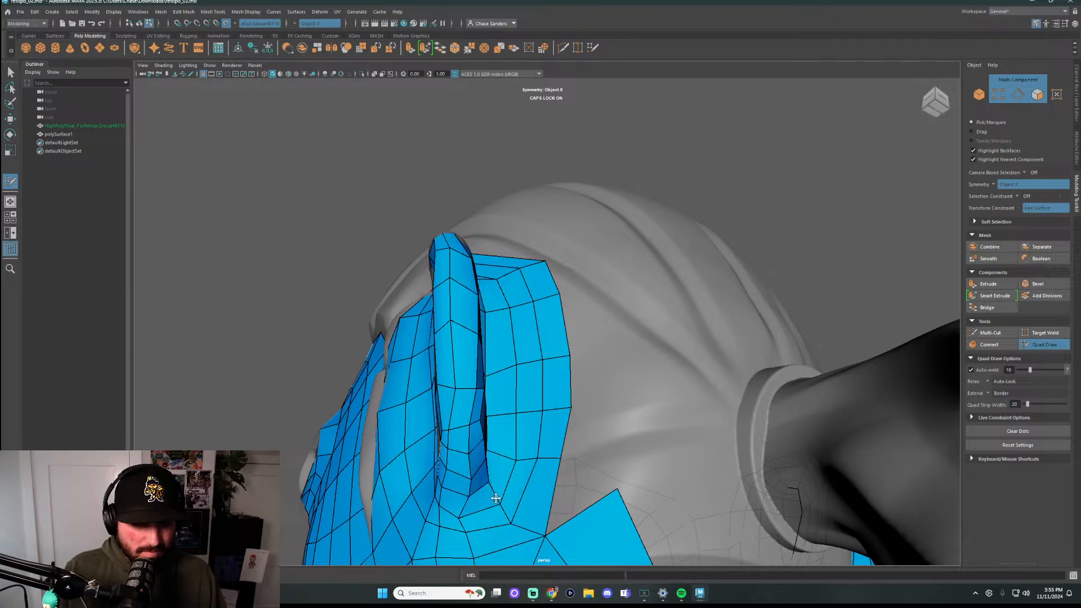
mouse_move(521, 473)
alt+mouse_down()
mouse_move(527, 421)
mouse_move(501, 382)
mouse_move(493, 262)
alt+mouse_up()
alt+drag(629, 189, 596, 204)
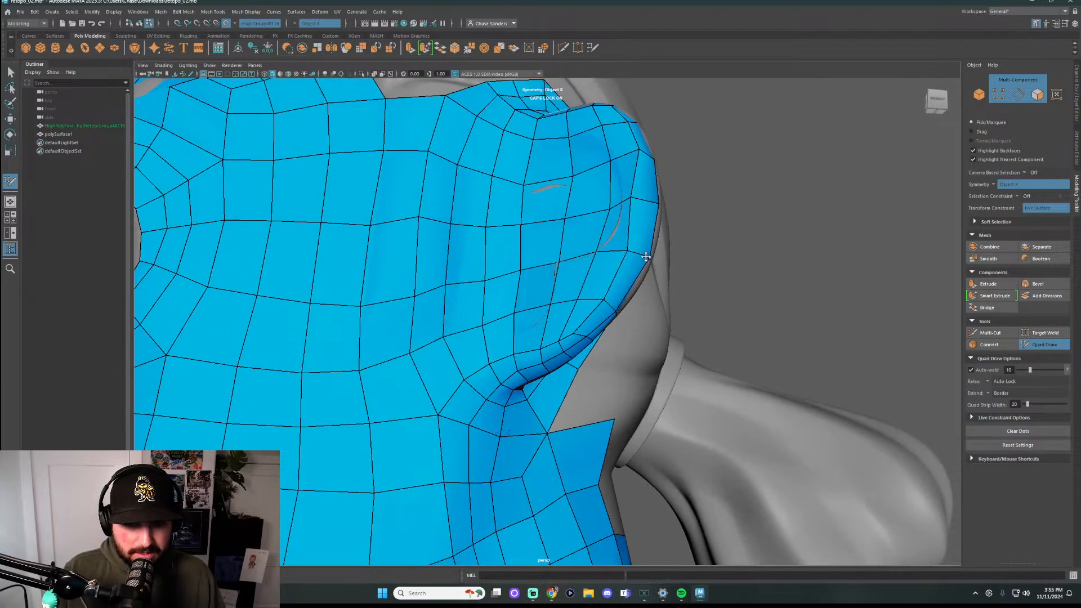
Reposition the vertices along the ear's lower rim and earlobe so they follow the high-poly surface
alt+drag(688, 261, 651, 235)
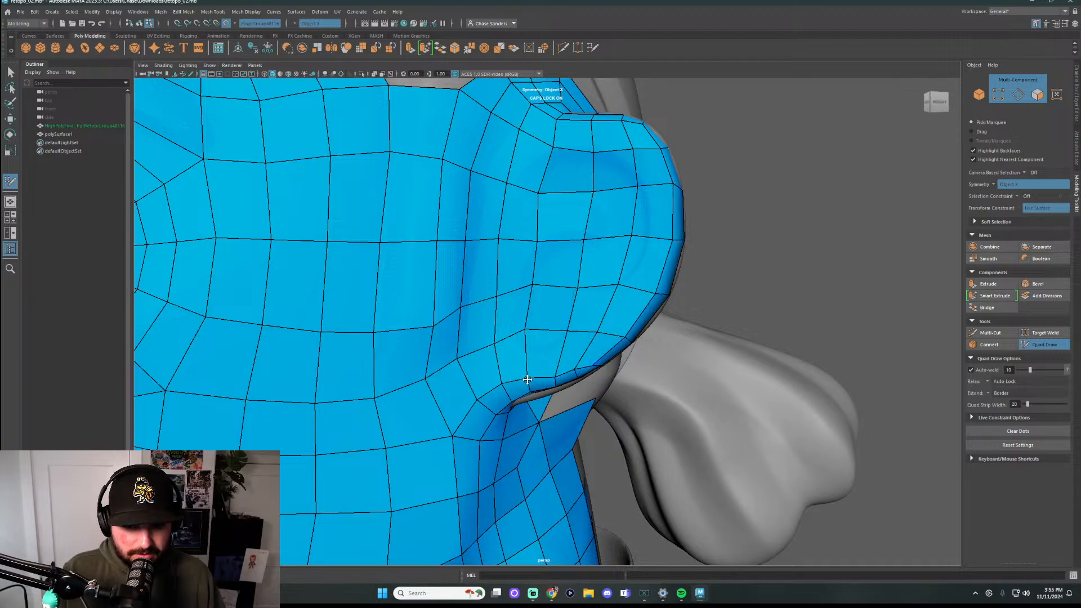
alt+drag(527, 379, 539, 362)
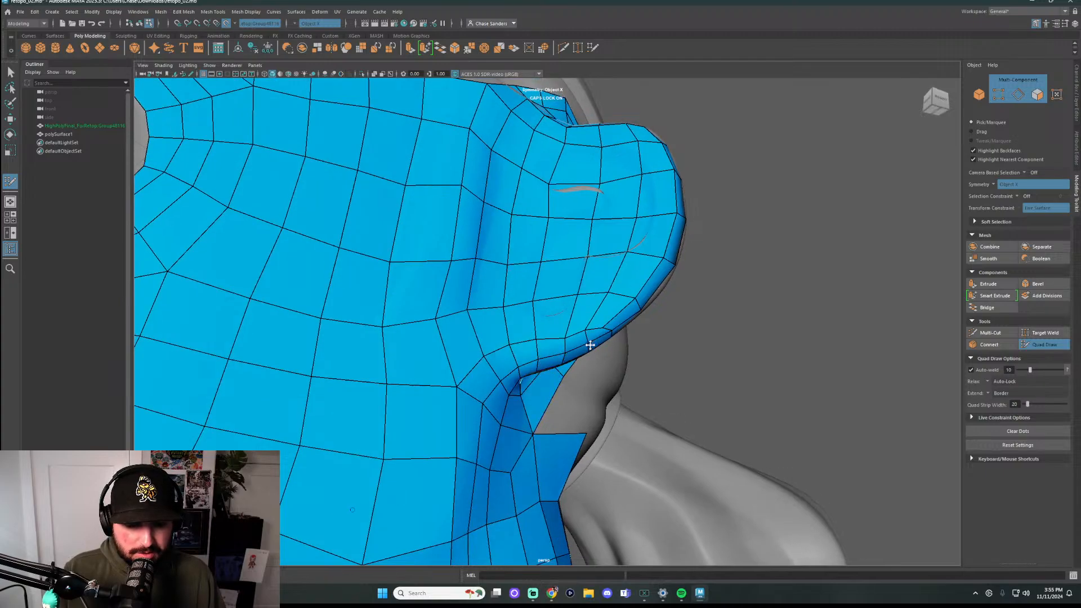
alt+drag(589, 345, 591, 364)
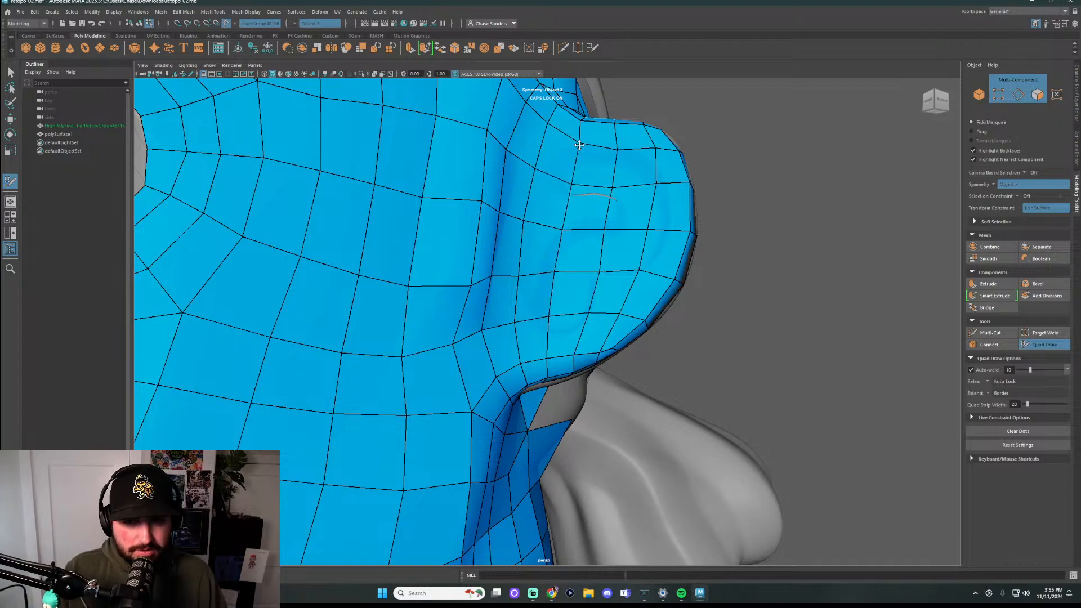
alt+drag(674, 175, 509, 356)
scroll(509, 356, up, 5)
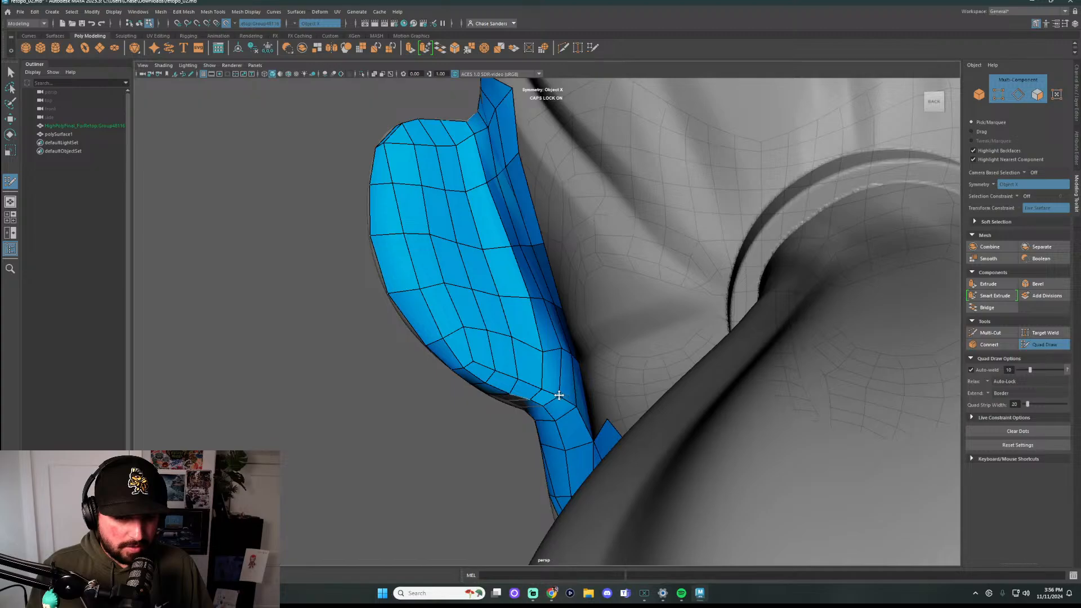
Examine the ear and the rest of the head's retopology mesh from the side, front and back
alt+drag(433, 427, 788, 366)
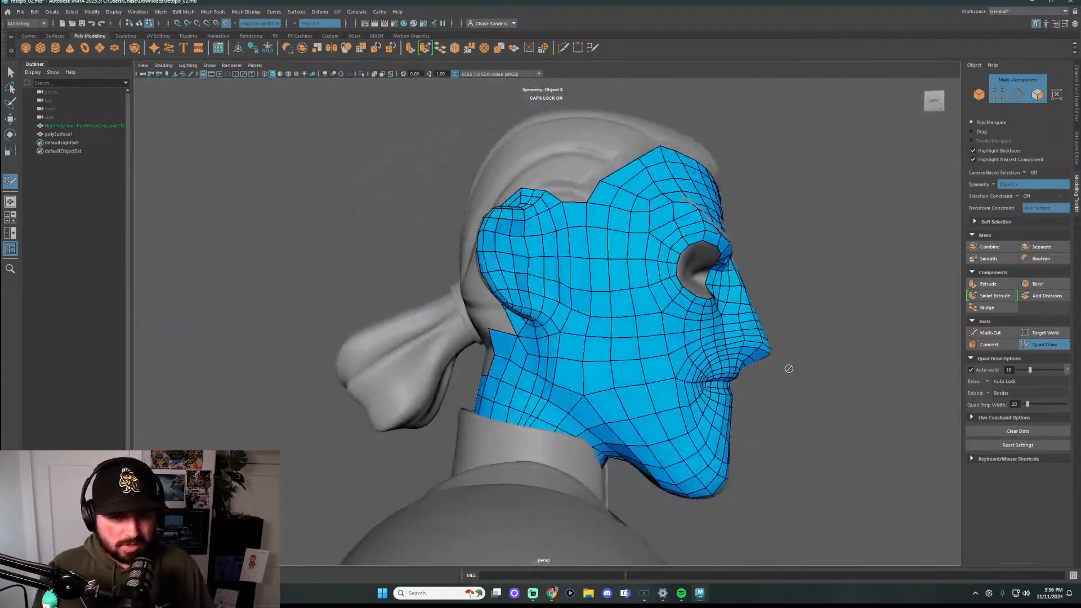
scroll(517, 264, up, 2)
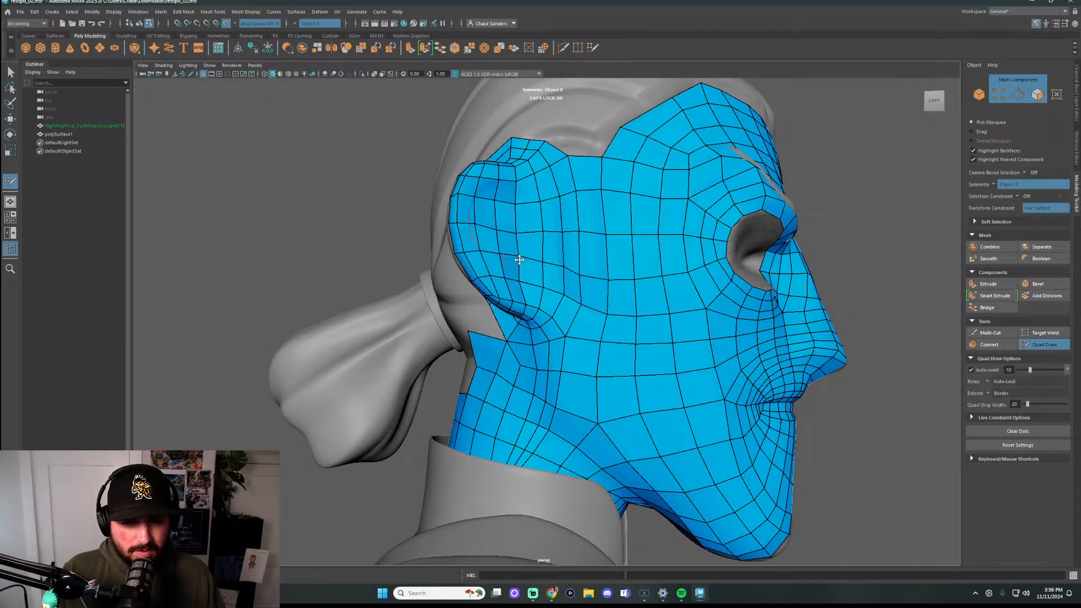
alt+drag(612, 261, 785, 289)
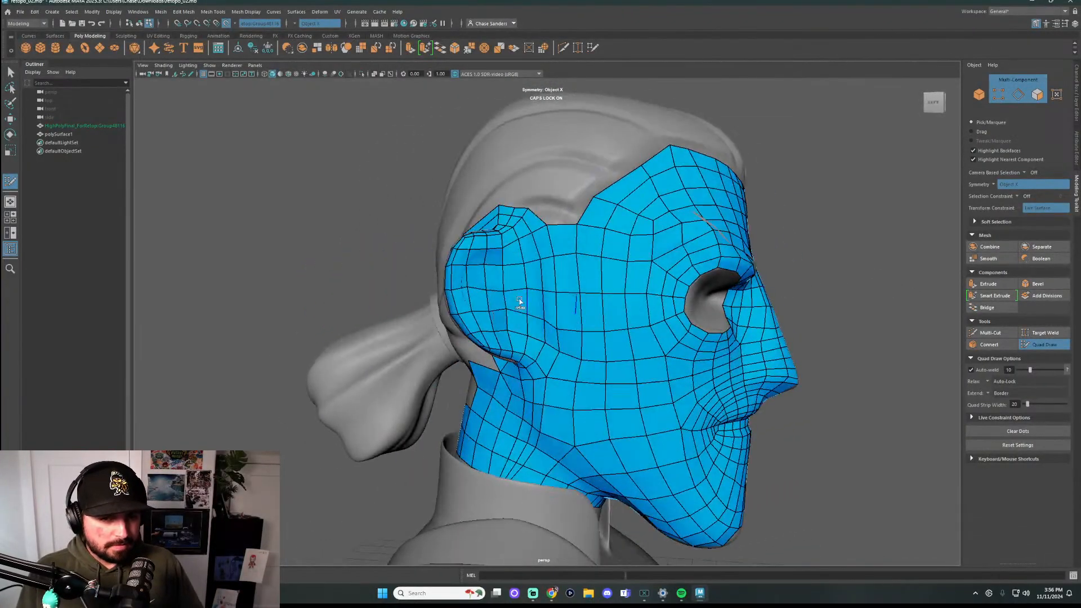
mouse_move(519, 301)
shift+mouse_down()
mouse_move(490, 294)
mouse_move(490, 312)
mouse_move(465, 296)
mouse_move(509, 299)
mouse_move(492, 299)
shift+mouse_up()
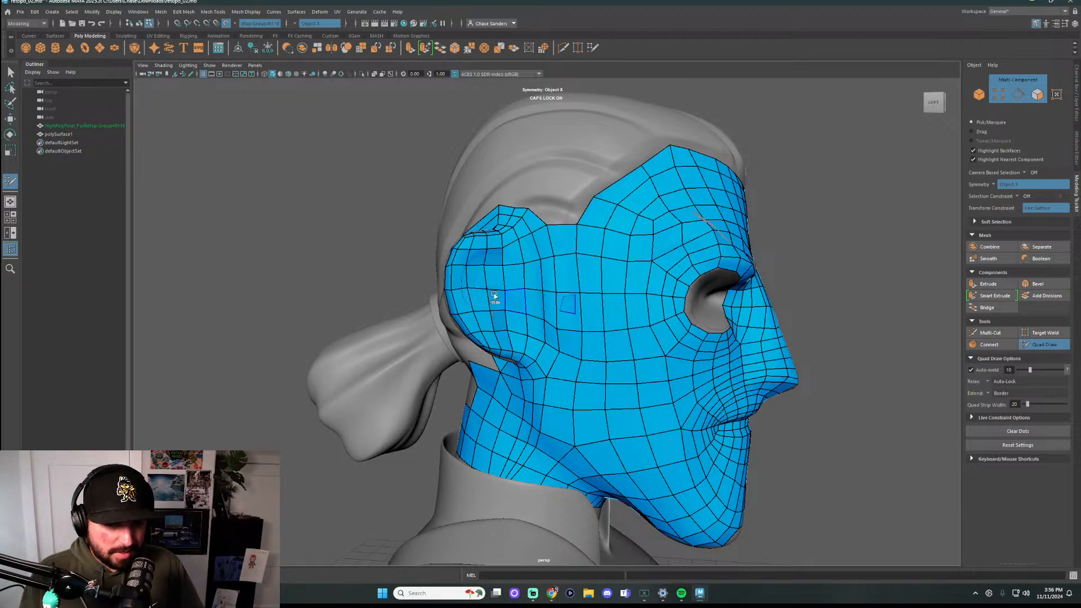
alt+drag(707, 334, 806, 317)
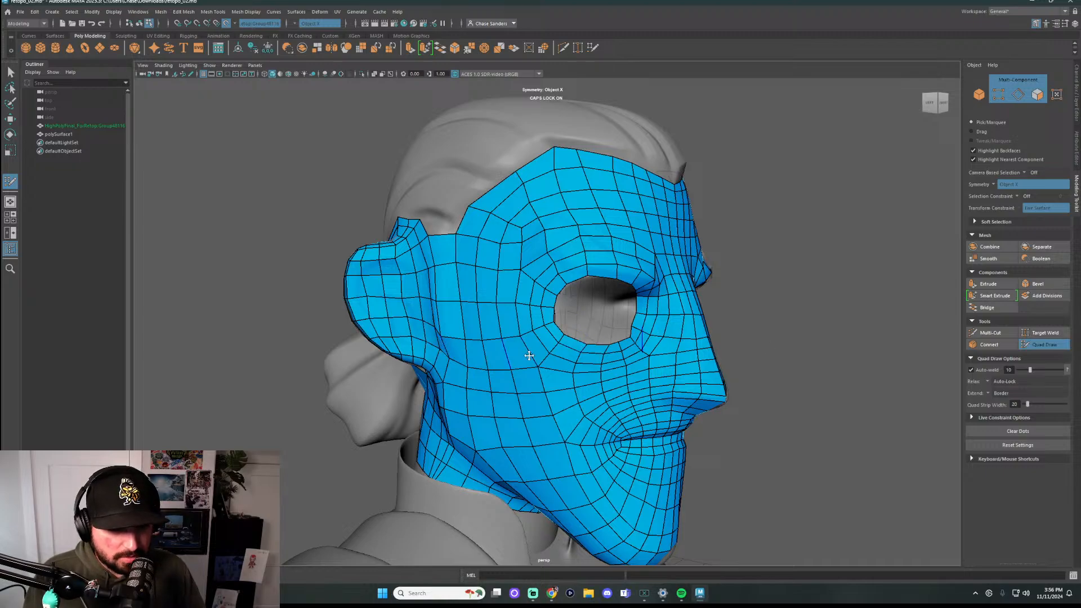
alt+drag(526, 357, 697, 416)
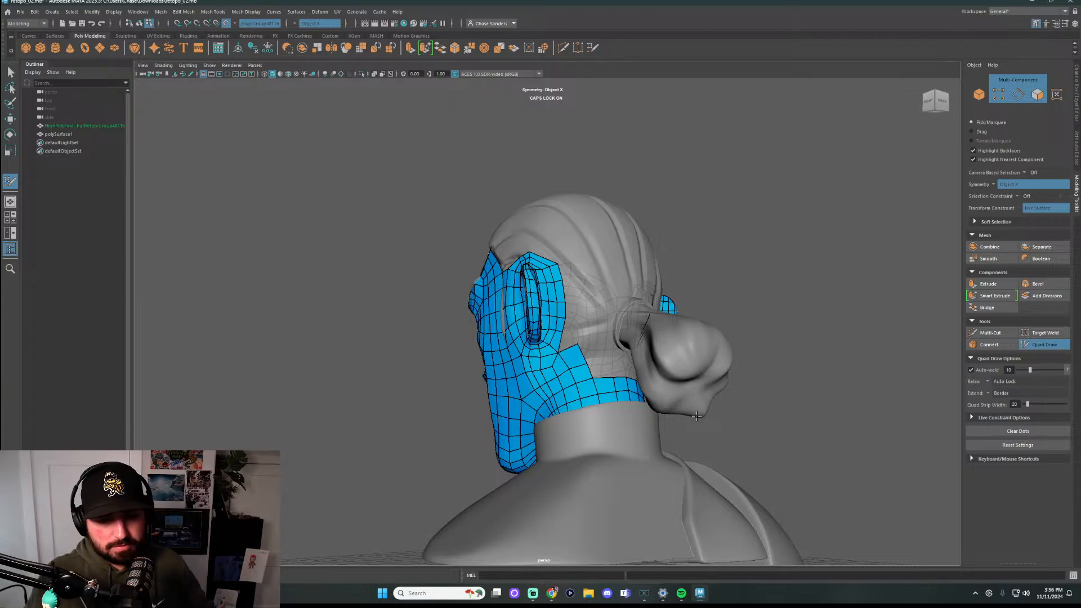
alt+drag(636, 396, 563, 281)
scroll(655, 388, up, 3)
scroll(533, 220, up, 3)
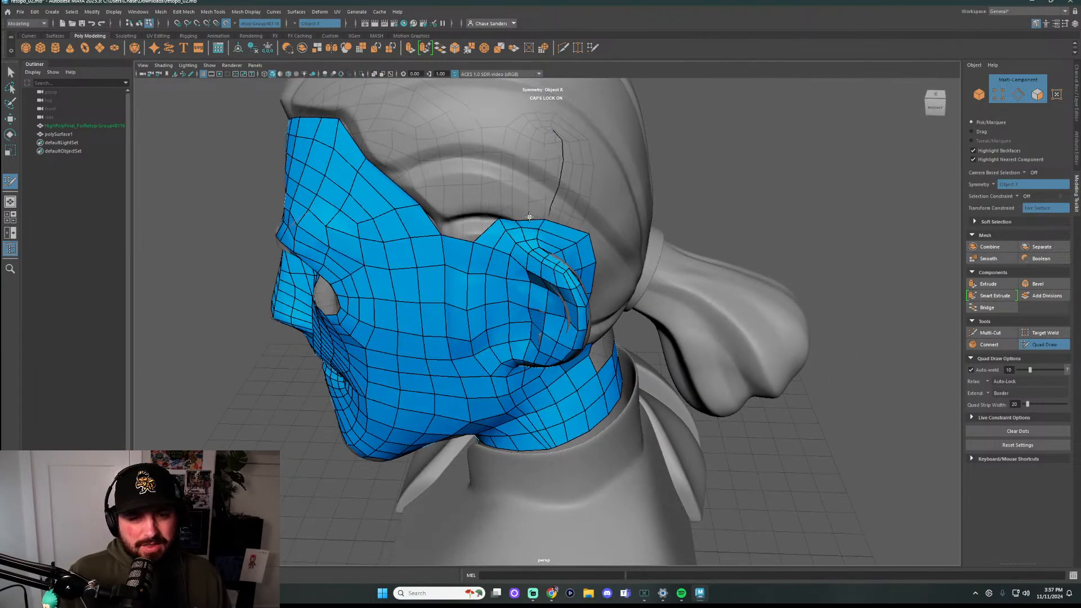
scroll(502, 231, up, 2)
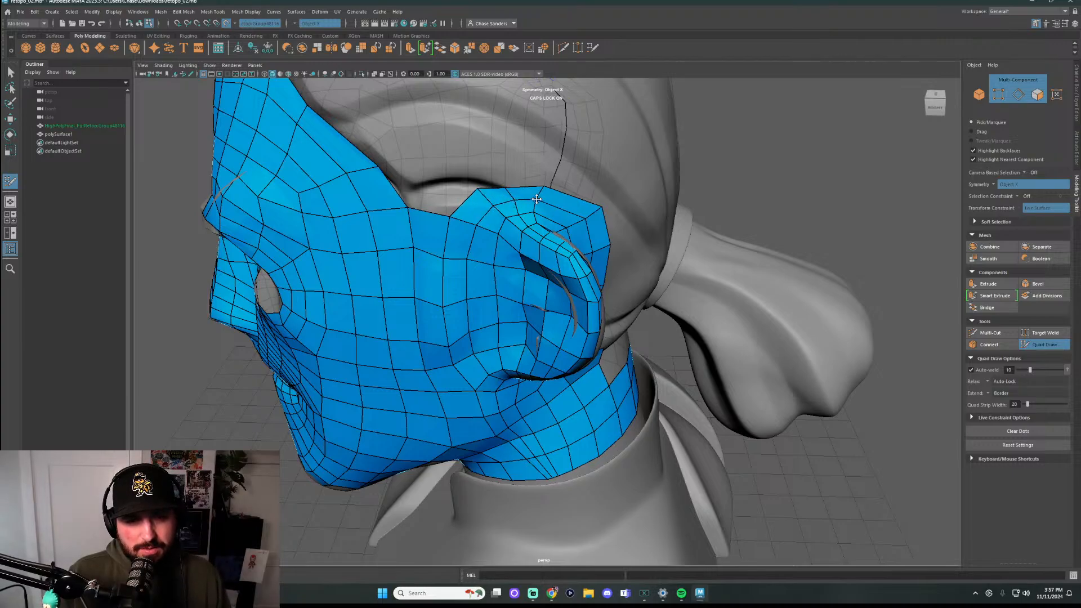
Reposition the hairline vertex beside the notch in front of the ear's top and fill the notch with a quad
mouse_move(507, 190)
mouse_down()
mouse_move(511, 182)
mouse_move(639, 268)
mouse_up()
scroll(639, 268, up, 2)
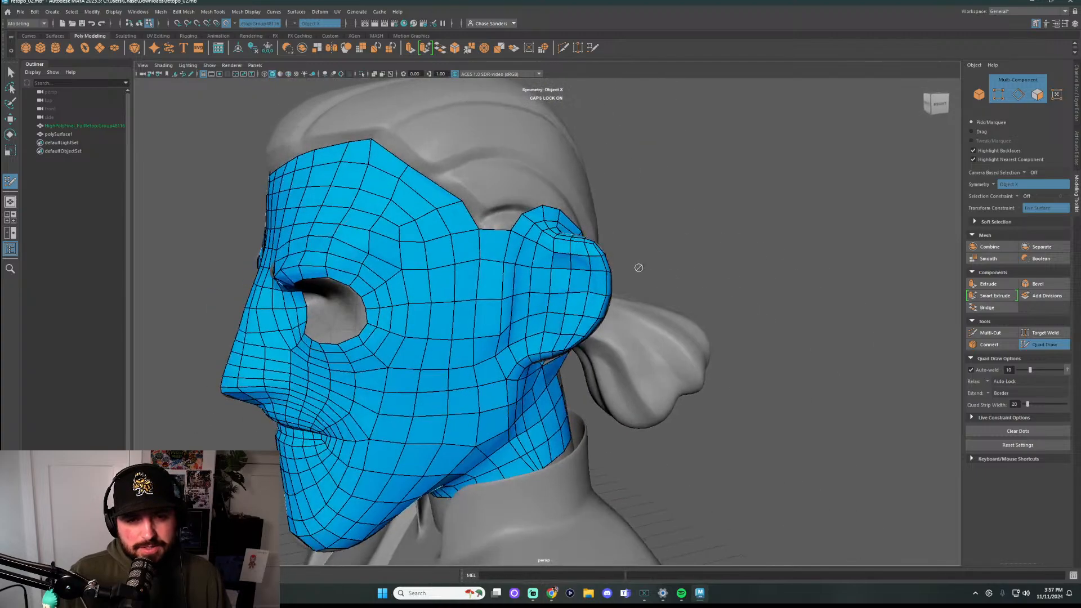
shift+click(496, 212)
key(ctrl+z)
alt+drag(495, 213, 503, 234)
drag(446, 285, 464, 282)
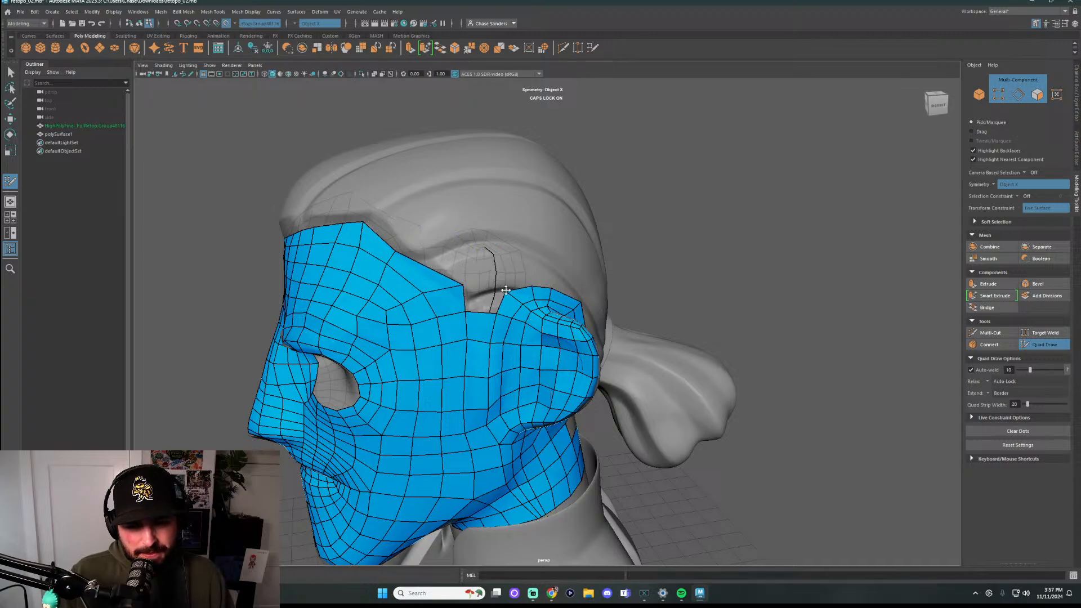
shift+click(480, 298)
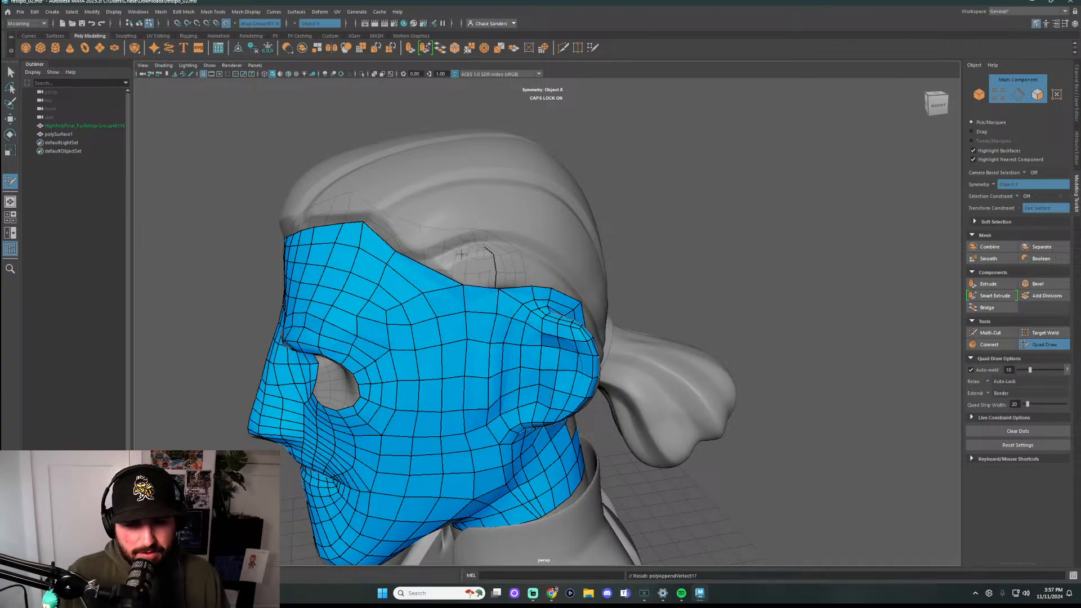
Start a one-quad-wide strip up the side of the head from the filled notch, adding two quads
click(462, 252)
click(493, 254)
shift+click(479, 271)
alt+drag(478, 271, 451, 216)
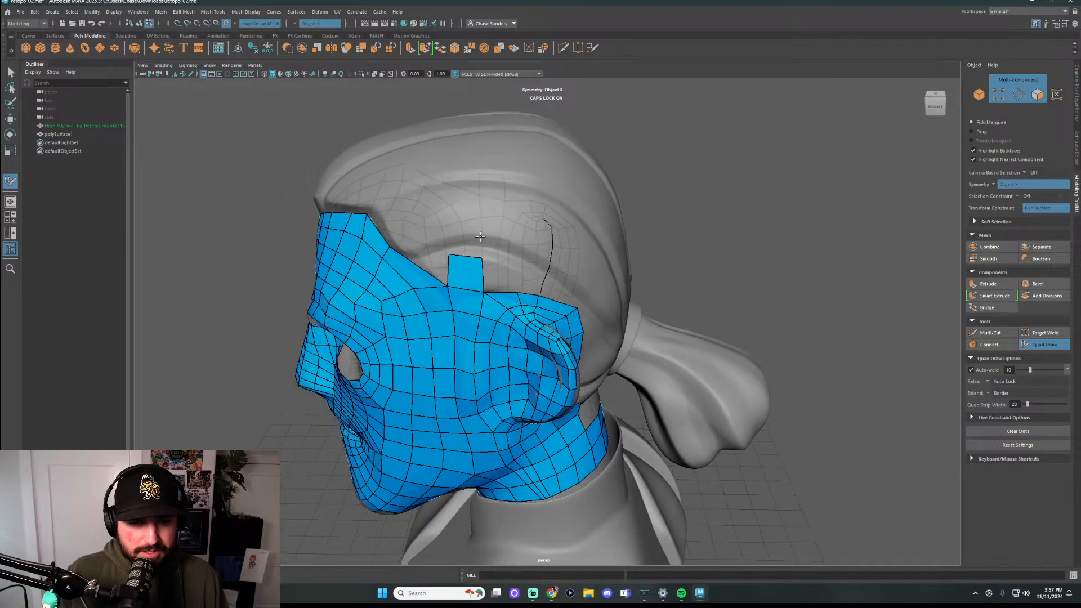
click(488, 217)
shift+click(468, 236)
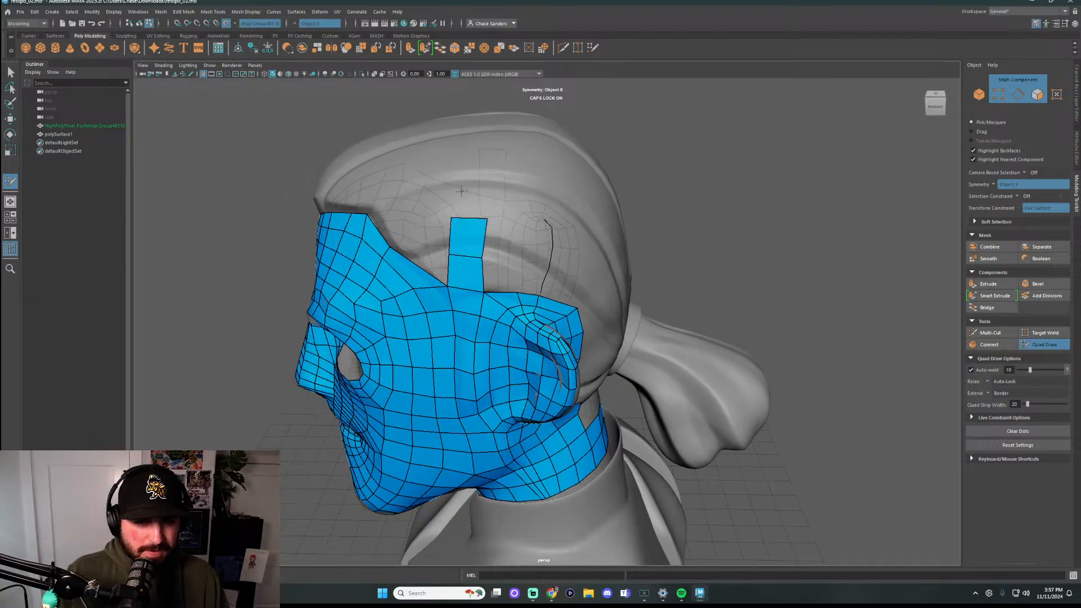
Extend the one-quad-wide strip over the crown until it joins its mirrored half, and relax the quads on top
alt+drag(536, 191, 491, 201)
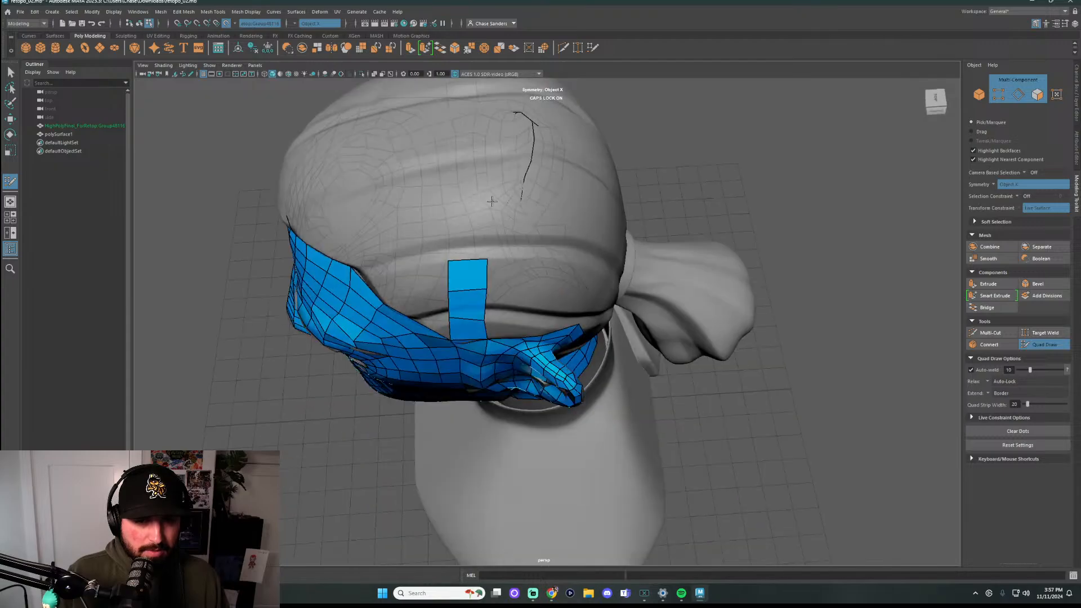
click(490, 218)
shift+click(470, 248)
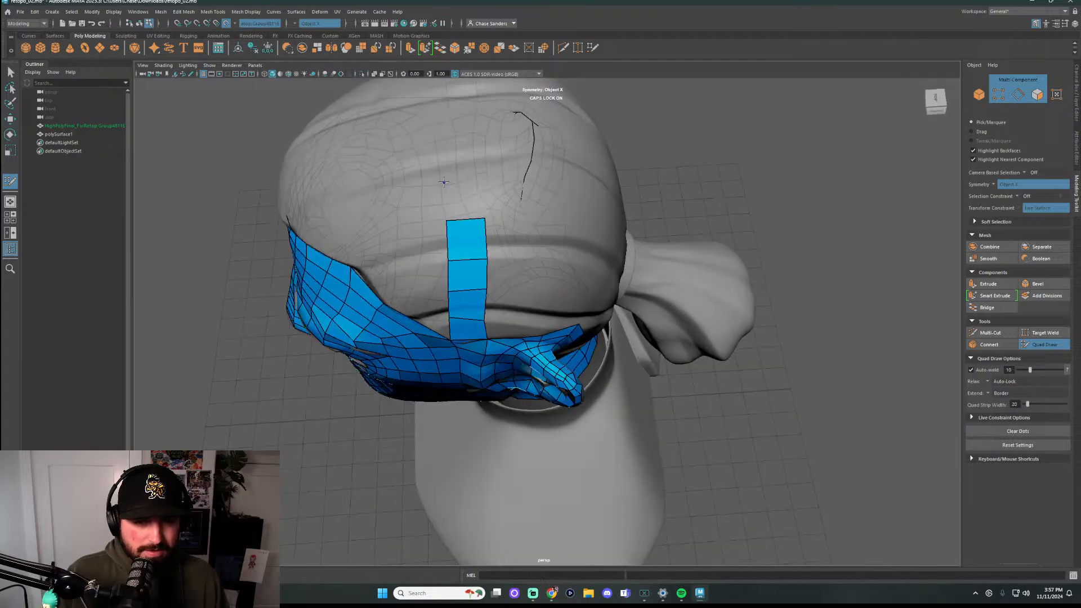
shift+click(463, 202)
alt+drag(463, 202, 434, 281)
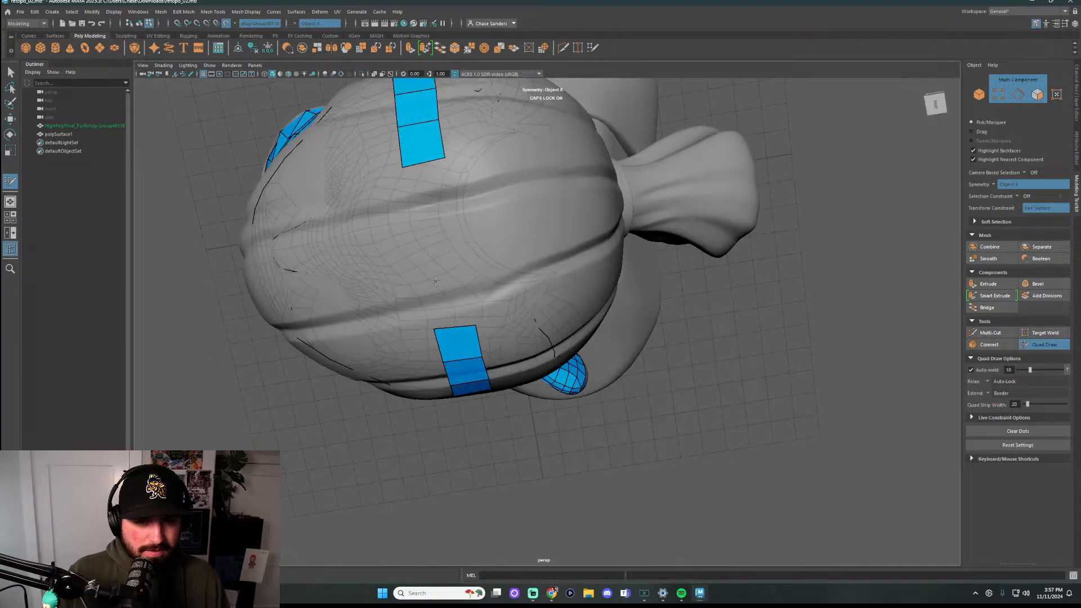
shift+click(450, 307)
shift+click(434, 219)
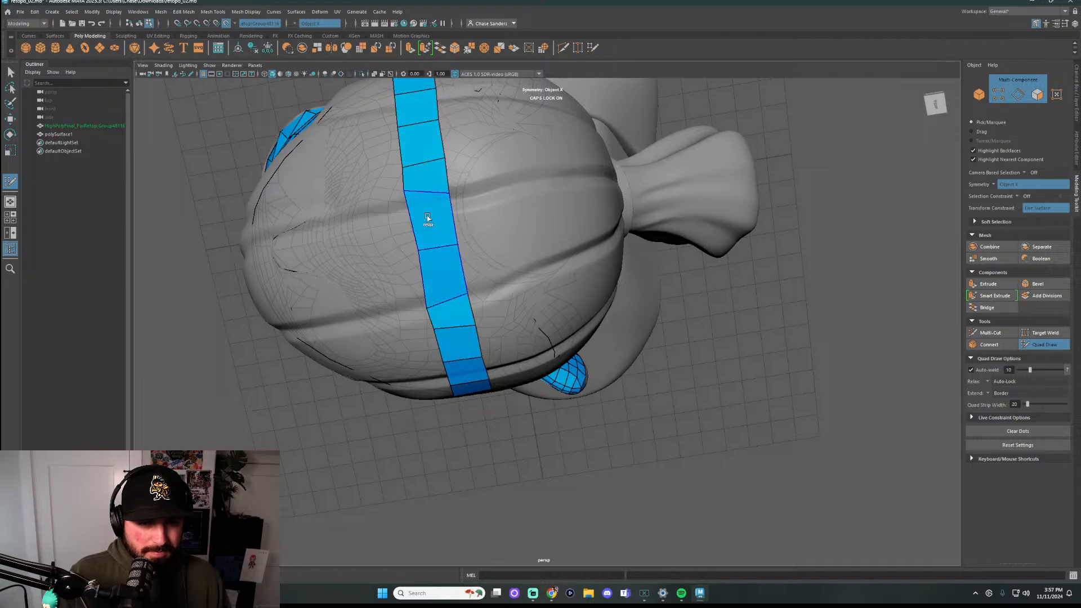
mouse_move(438, 244)
shift+mouse_down()
mouse_move(419, 222)
mouse_move(432, 253)
shift+mouse_up()
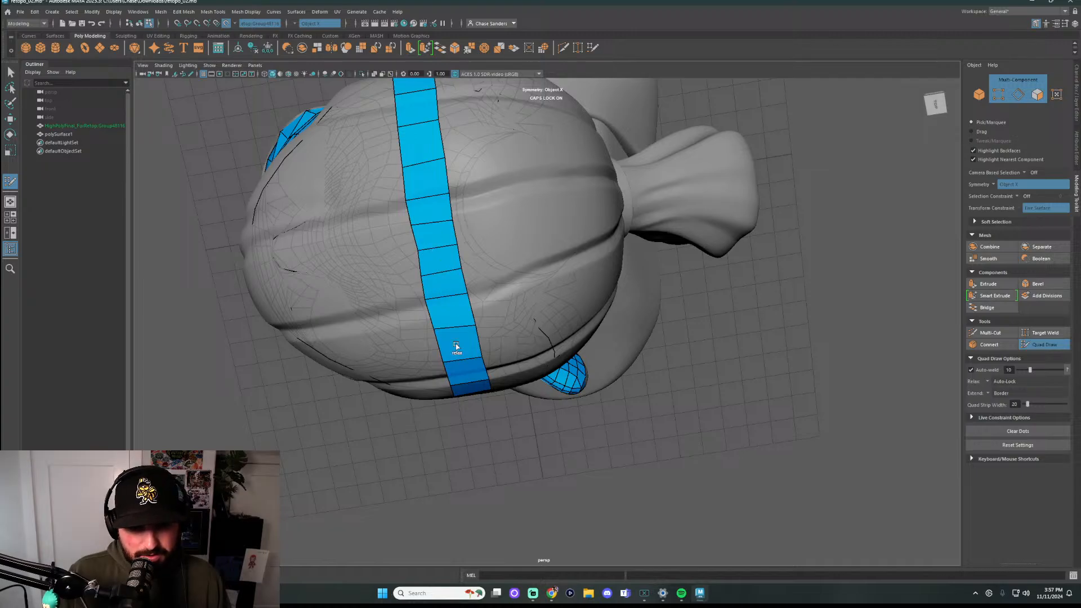
Add a second column of quads behind the crown strip, from above the ear up the side of the head
mouse_move(735, 430)
alt+mouse_down()
mouse_move(739, 352)
mouse_move(772, 297)
mouse_move(736, 297)
alt+mouse_up()
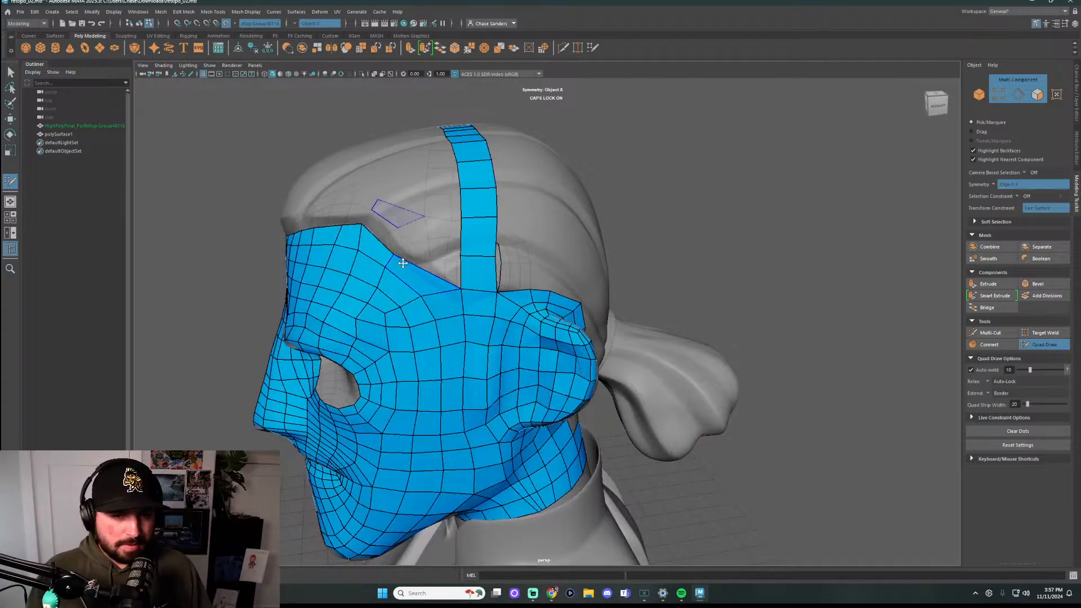
alt+drag(403, 263, 507, 281)
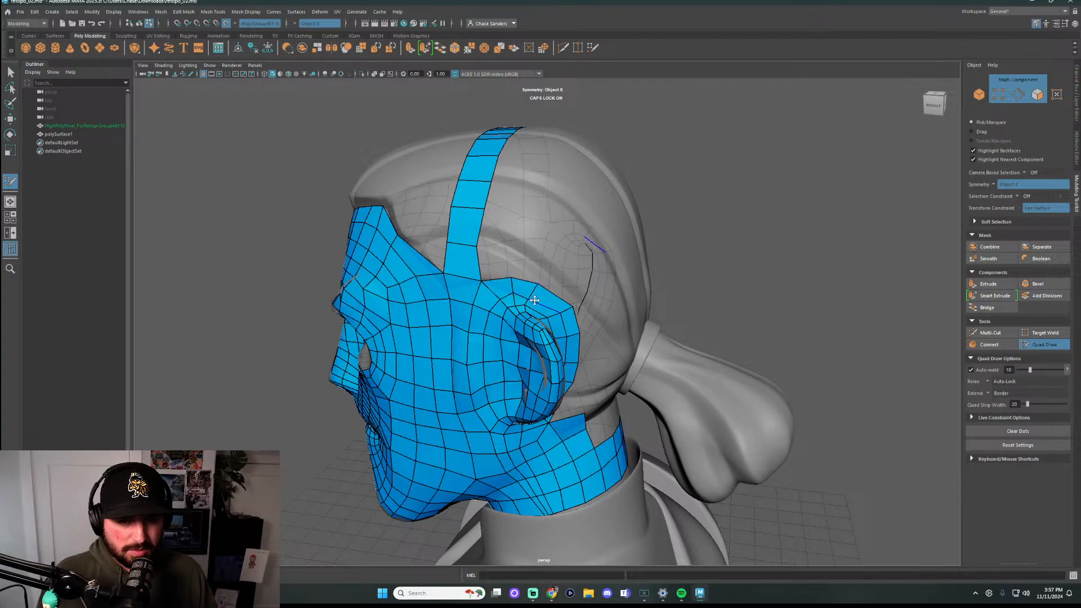
mouse_move(498, 248)
alt+mouse_down()
mouse_move(521, 248)
mouse_move(543, 212)
alt+mouse_up()
shift+click(503, 264)
shift+click(505, 234)
shift+click(505, 232)
click(527, 182)
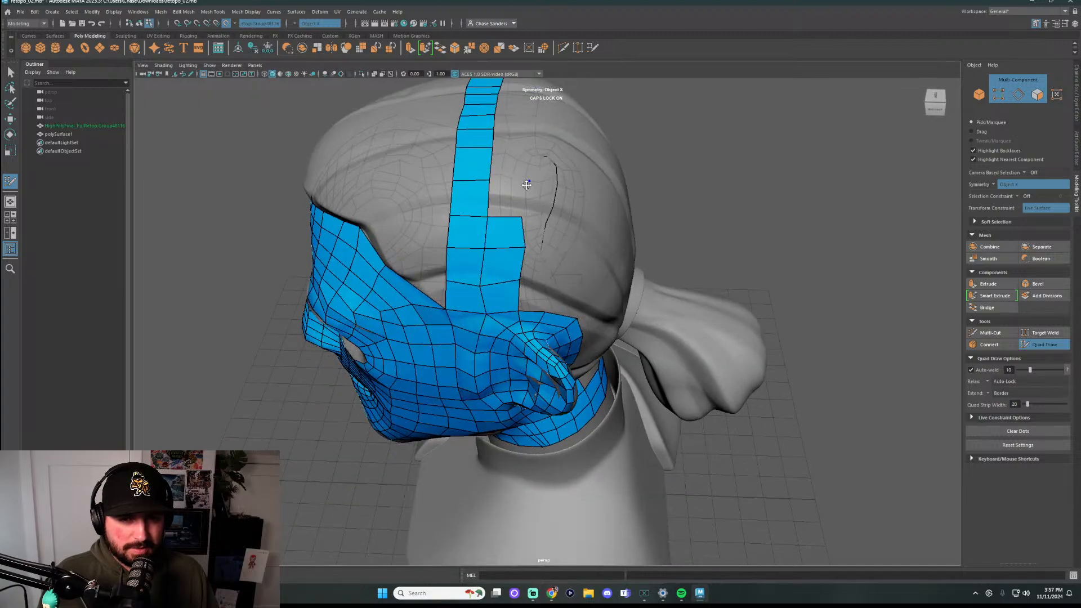
shift+click(506, 200)
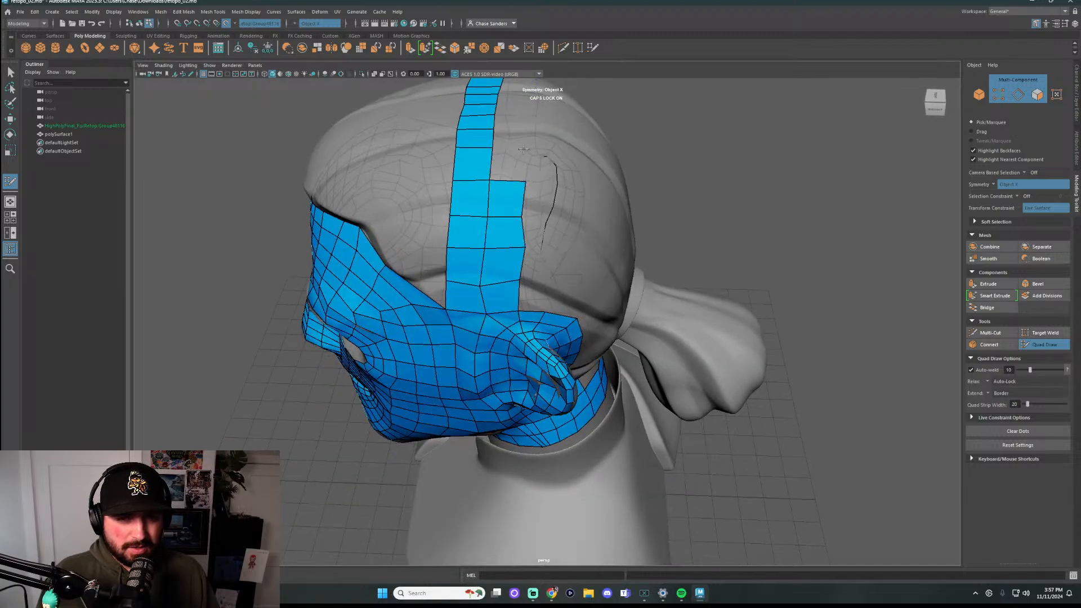
Continue the second column of quads over the crown until it meets the mirrored side at the centerline
alt+drag(521, 164, 523, 186)
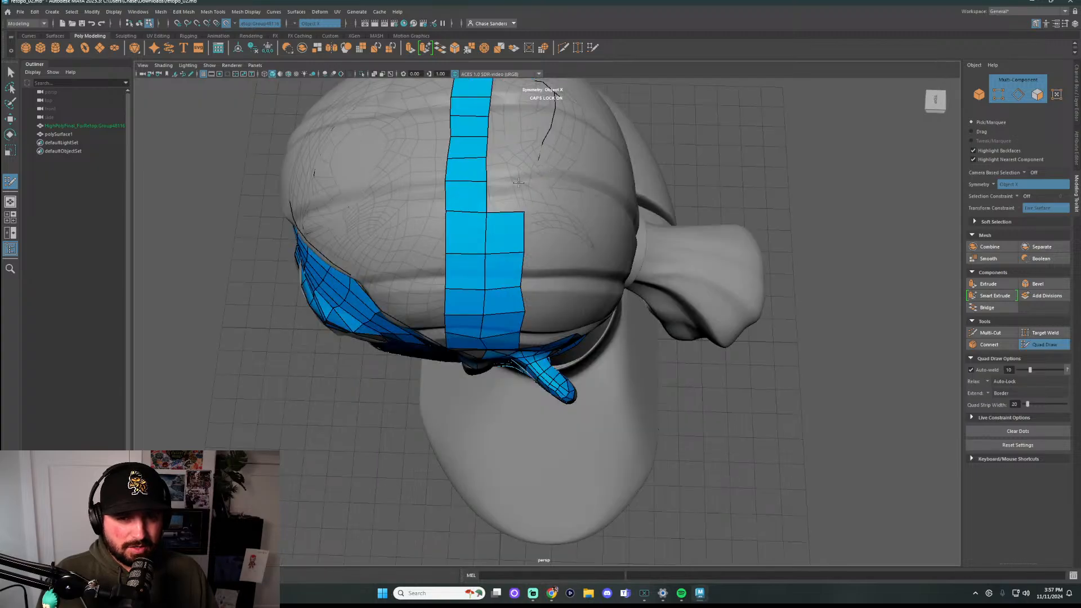
shift+click(522, 164)
shift+click(506, 169)
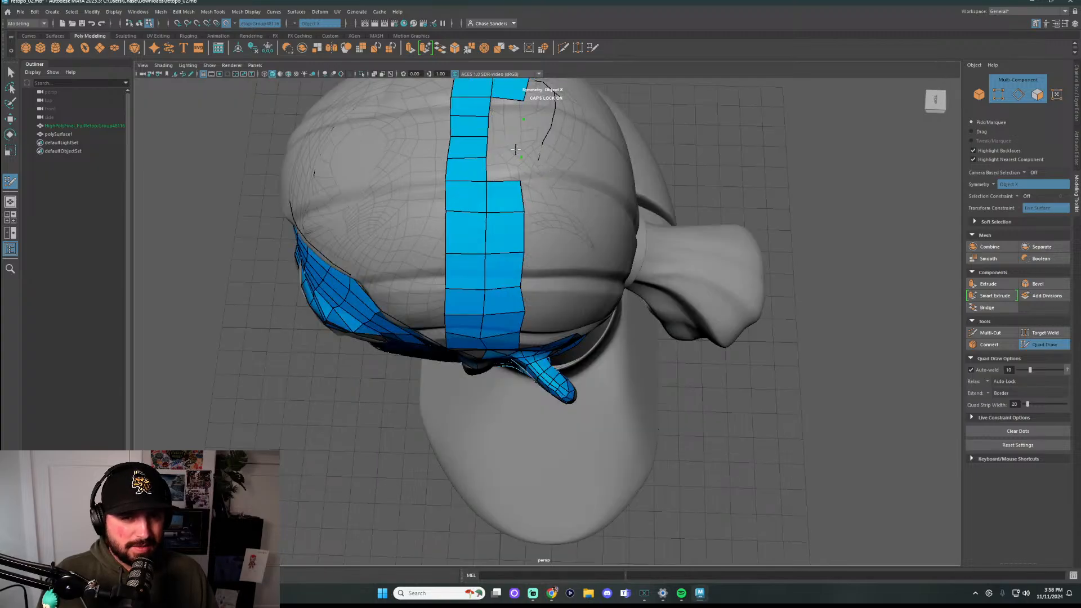
shift+click(505, 135)
Build a one-quad-wide band from behind the ear around the back of the head, above the ponytail, joining the mirrored side
alt+drag(632, 211, 565, 304)
scroll(565, 304, up, 3)
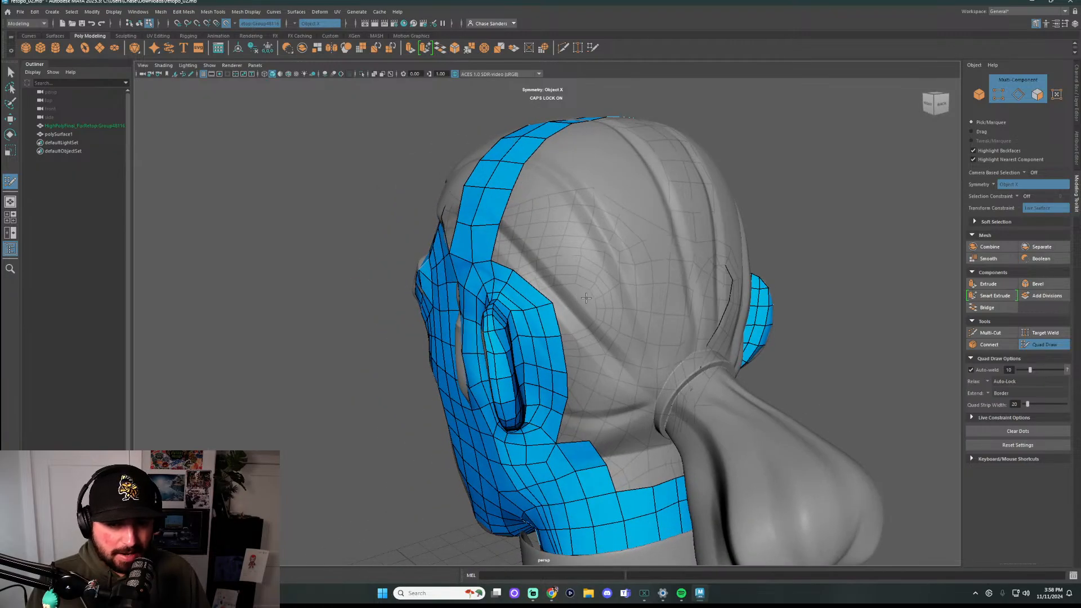
shift+click(572, 322)
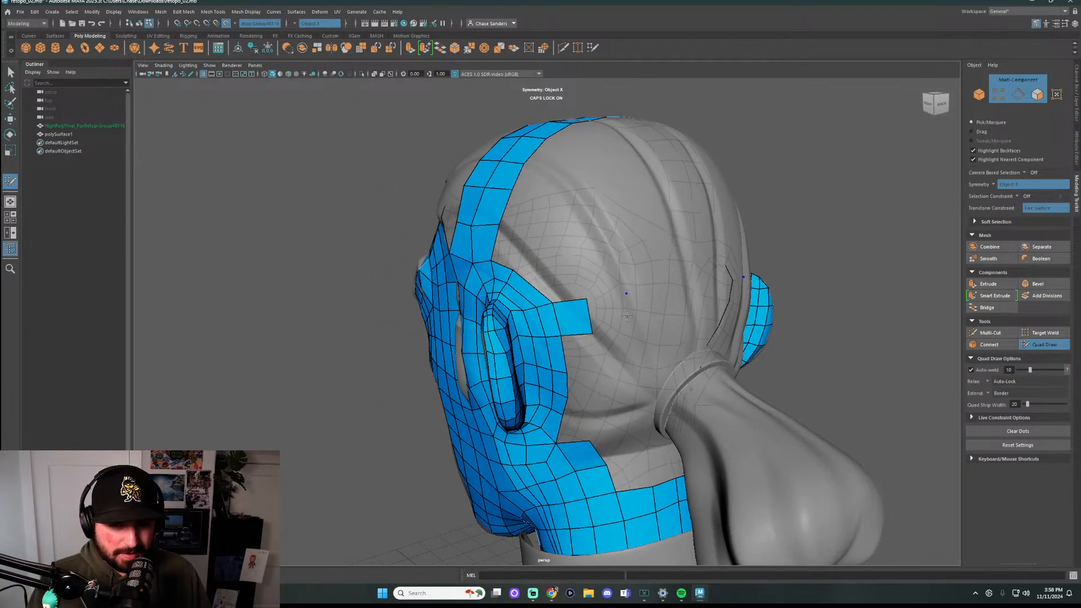
alt+drag(622, 329, 677, 359)
shift+click(637, 314)
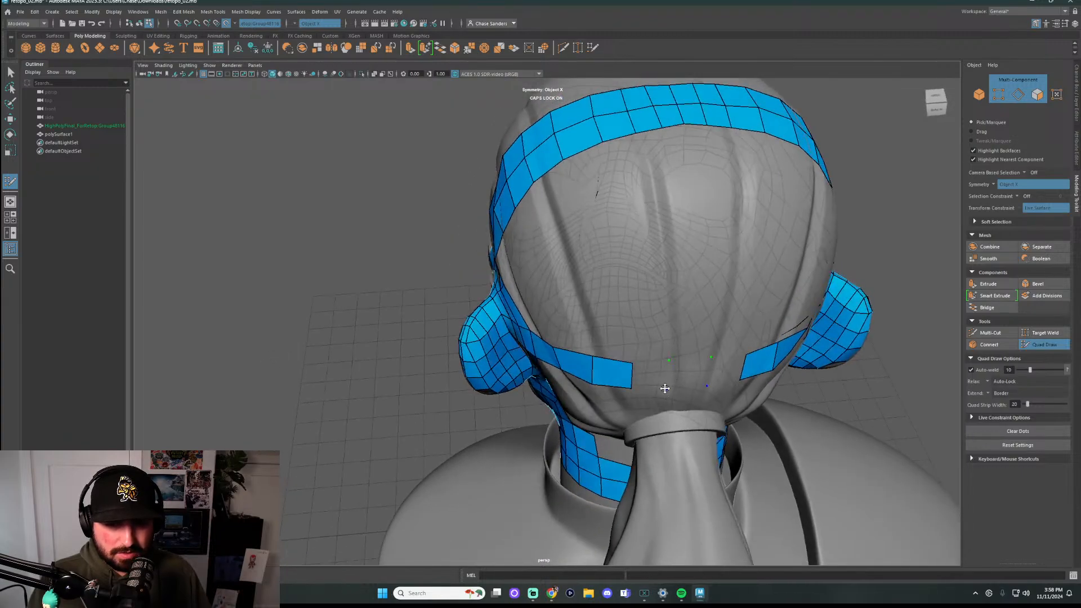
shift+click(665, 388)
shift+click(679, 370)
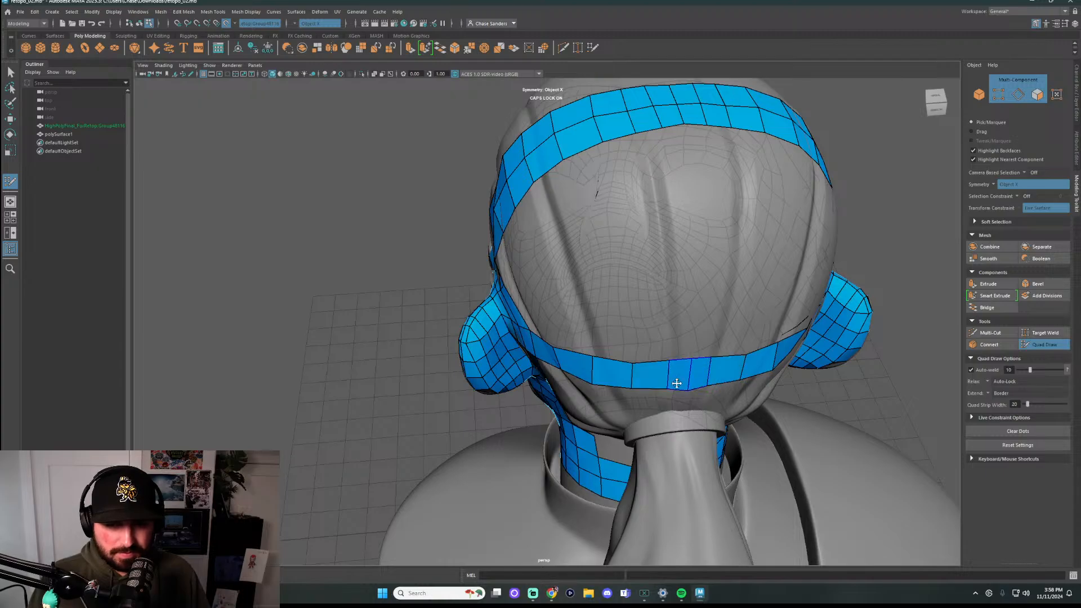
Start a strip down the centerline at the back of the head from the crown band, and reposition its lower outer vertex
alt+drag(656, 374, 672, 174)
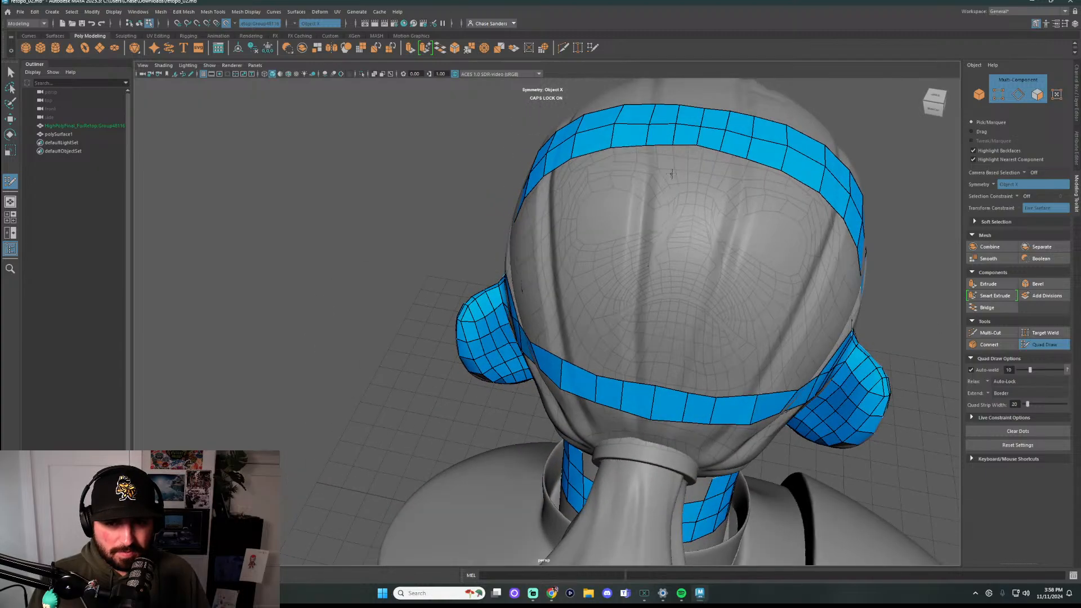
shift+click(683, 194)
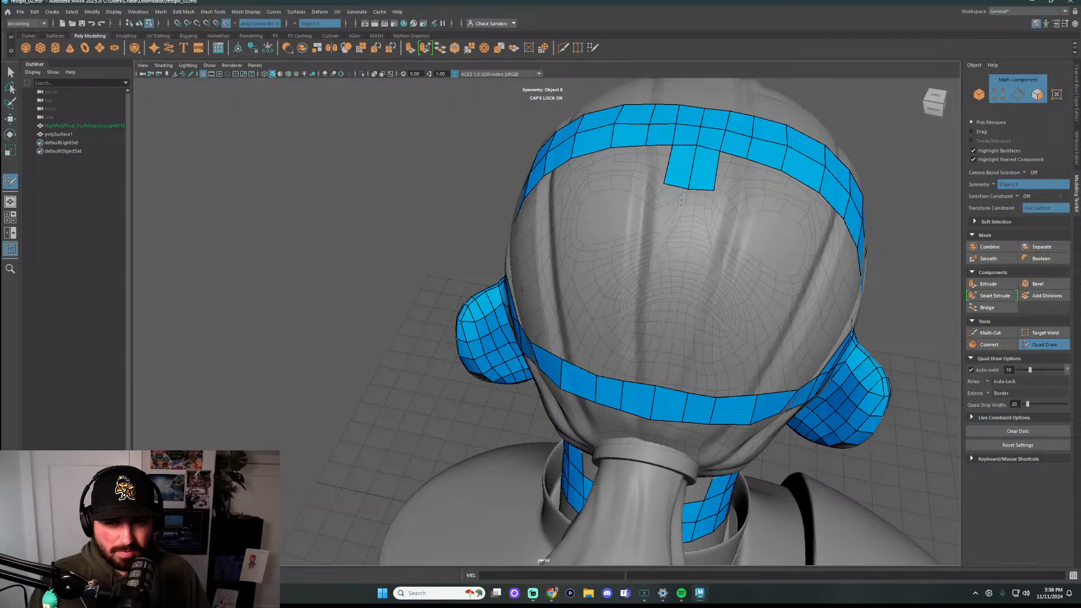
shift+click(678, 229)
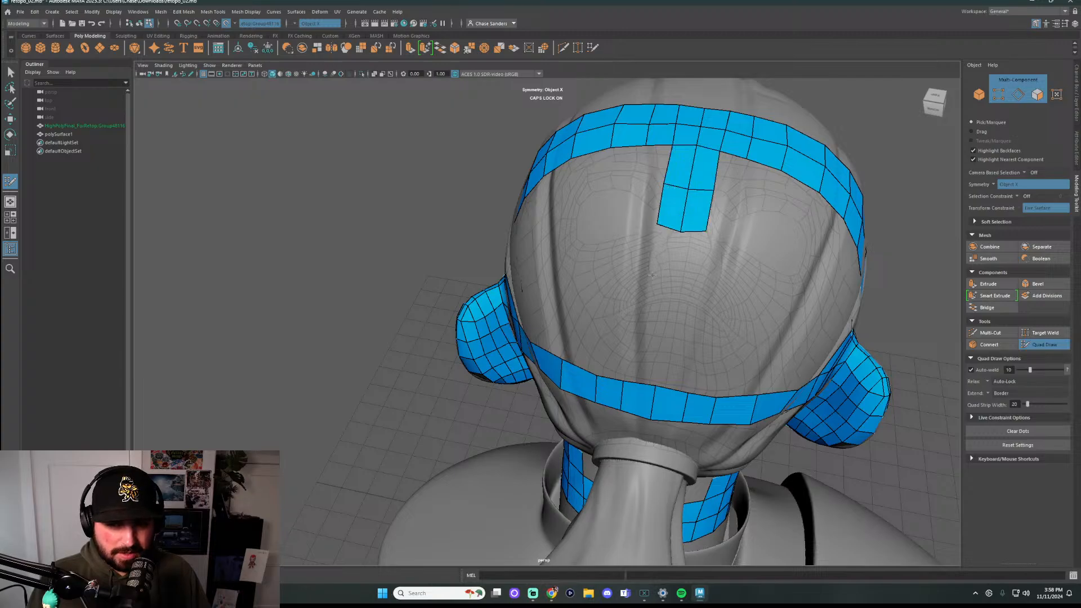
shift+click(672, 260)
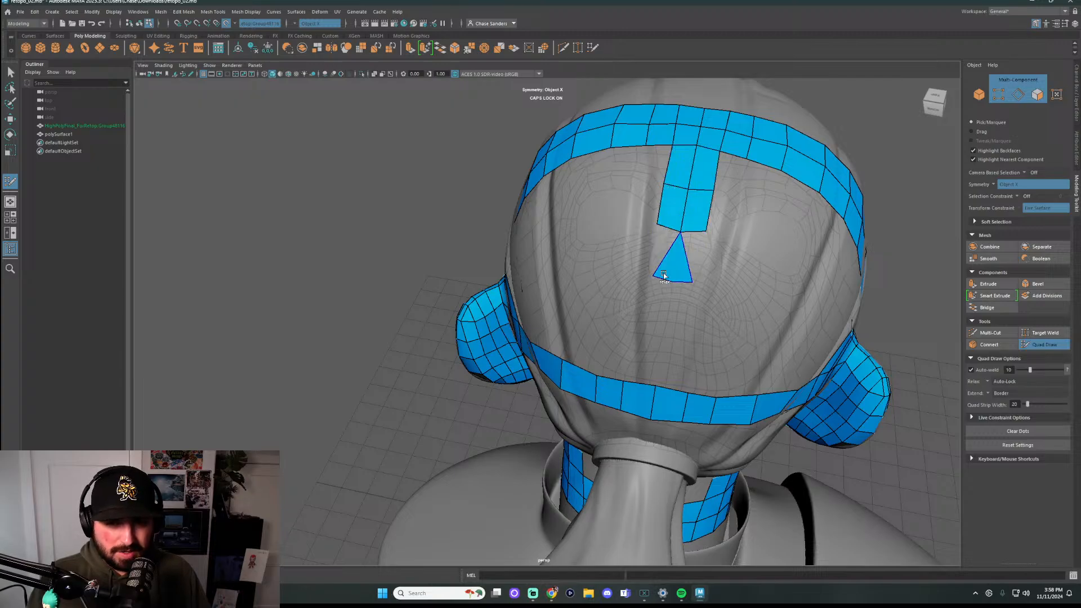
key(ctrl+z)
alt+drag(671, 254, 663, 279)
drag(665, 233, 655, 248)
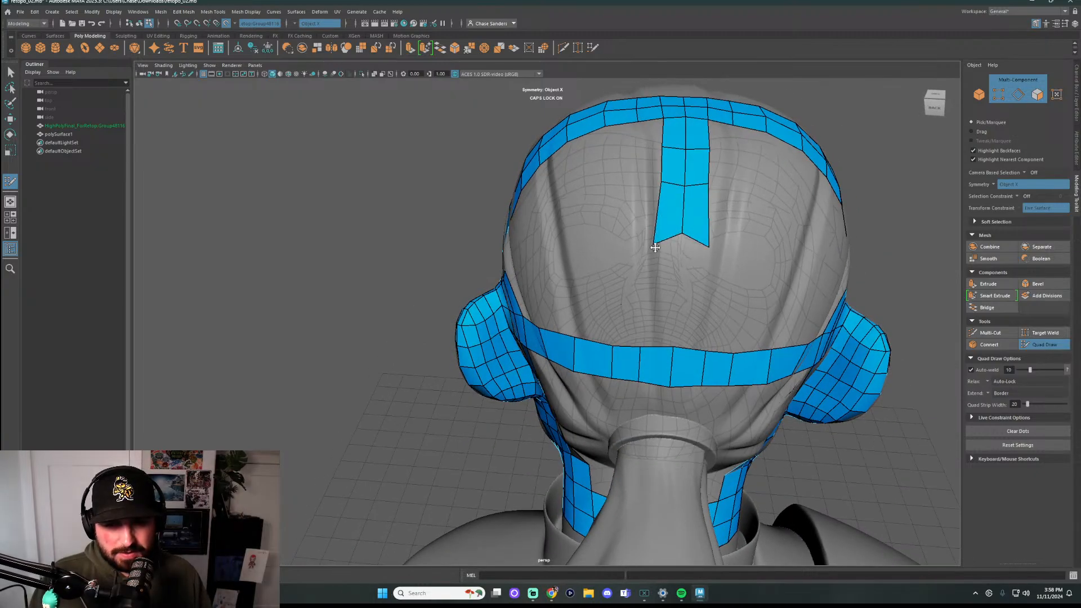
Extend the centerline strip down to the rear band above the ponytail and relax its quads
shift+click(679, 275)
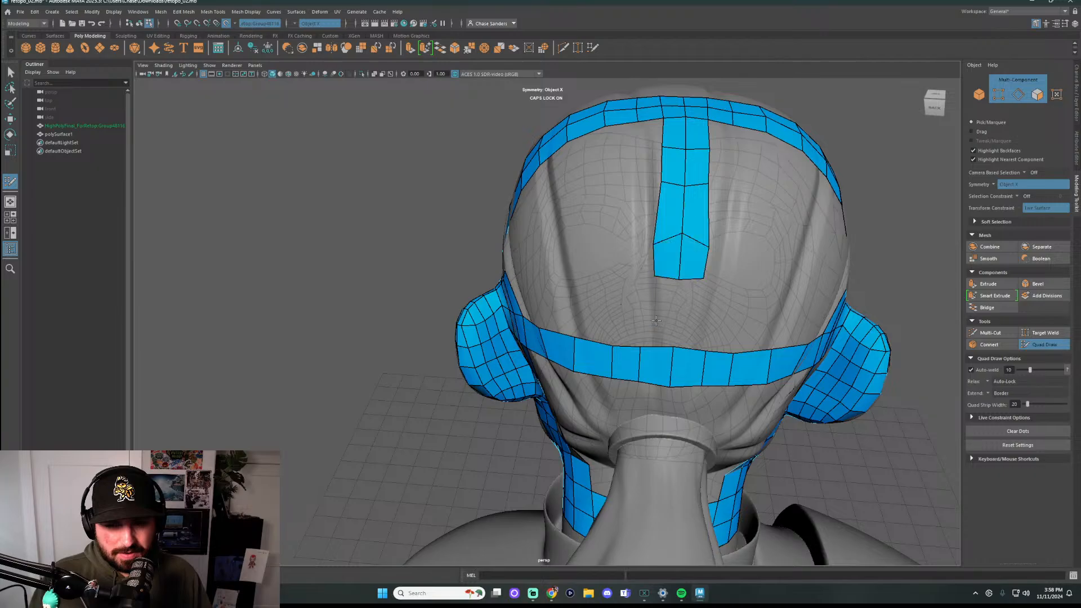
shift+click(676, 296)
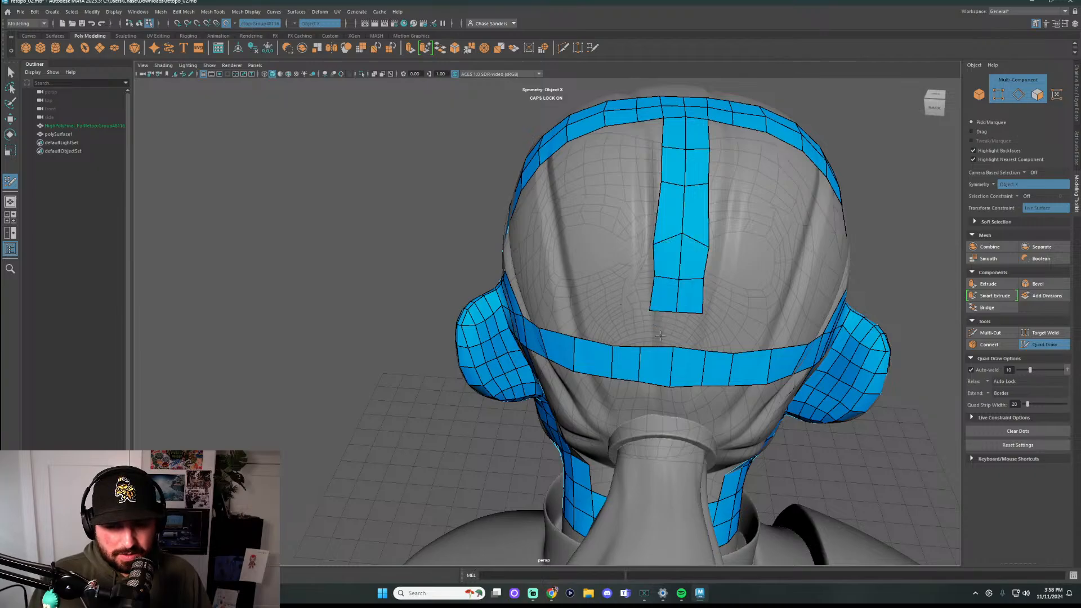
shift+click(672, 331)
mouse_move(676, 275)
shift+mouse_down()
mouse_move(683, 184)
mouse_move(675, 192)
shift+mouse_up()
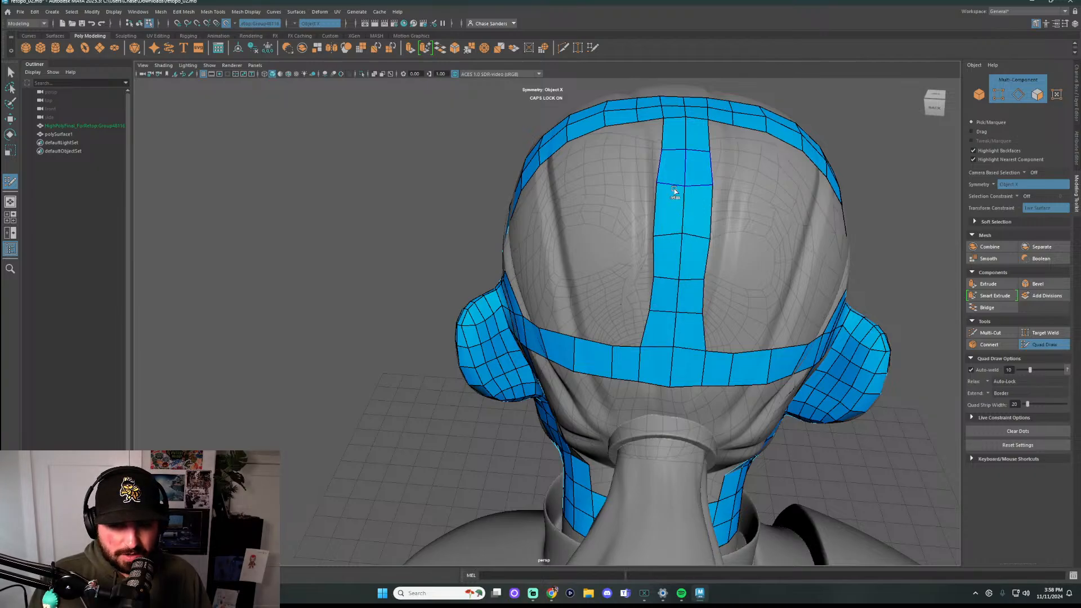
Add a second row of quads above the rear band, from behind the ear to the centerline strip
alt+drag(689, 233, 719, 192)
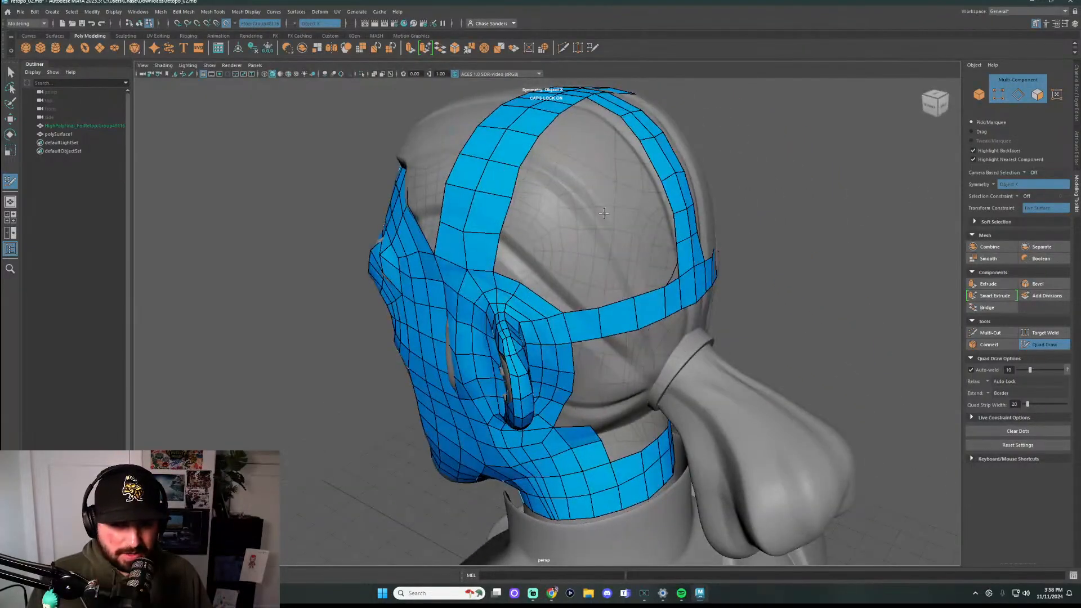
alt+drag(735, 230, 602, 299)
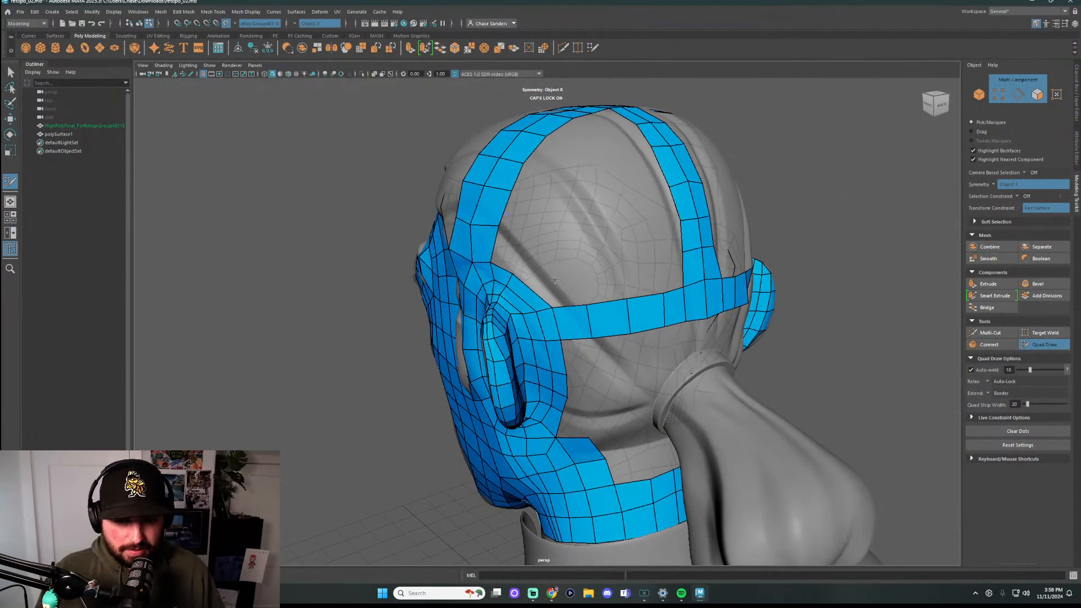
scroll(555, 280, up, 3)
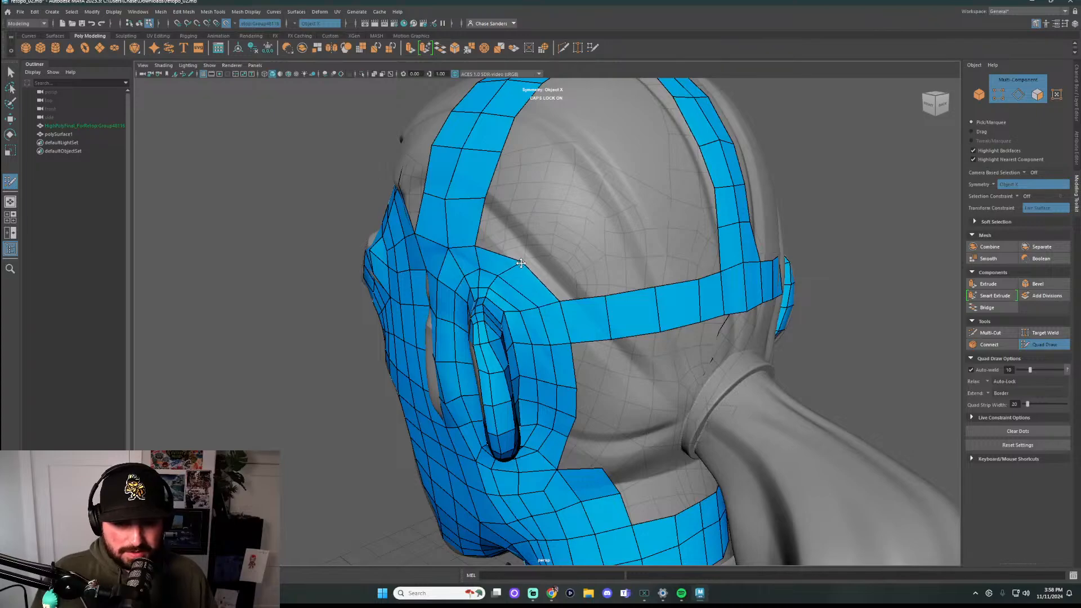
shift+click(586, 256)
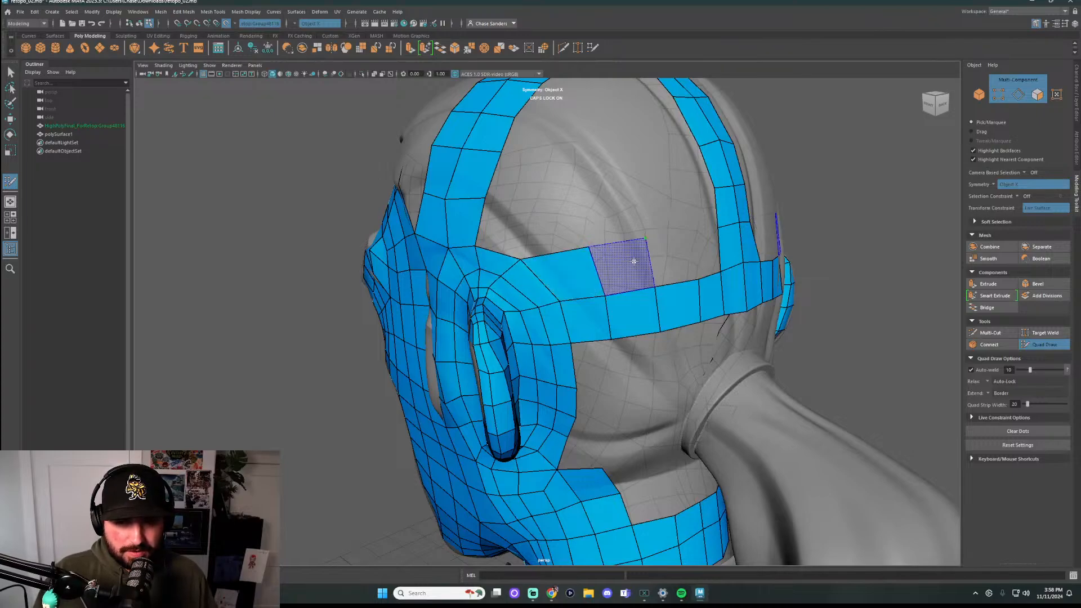
shift+click(634, 261)
shift+click(687, 250)
shift+click(708, 246)
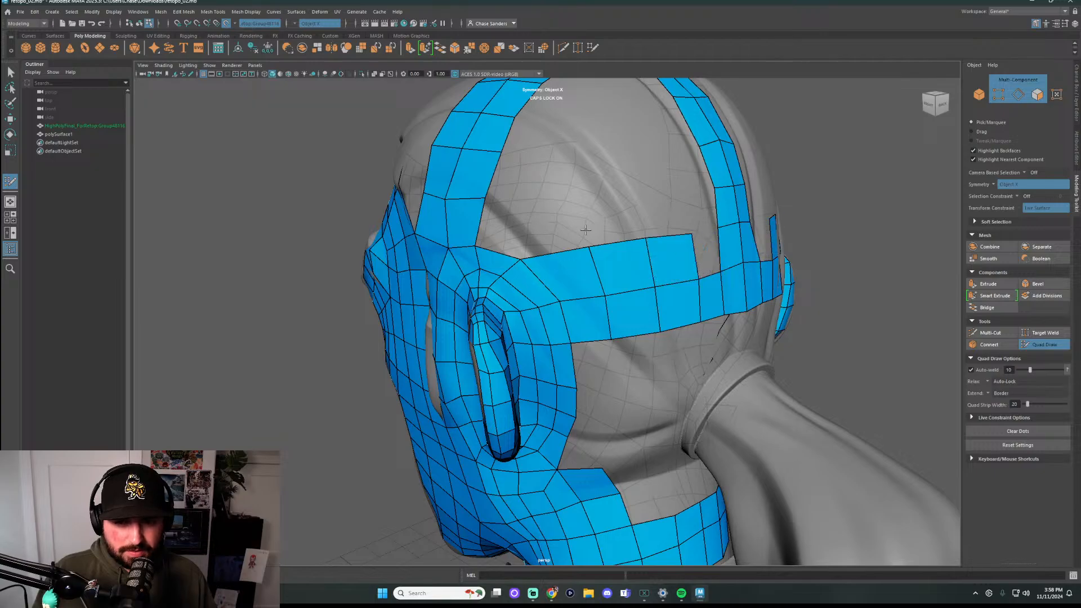
alt+drag(707, 246, 582, 232)
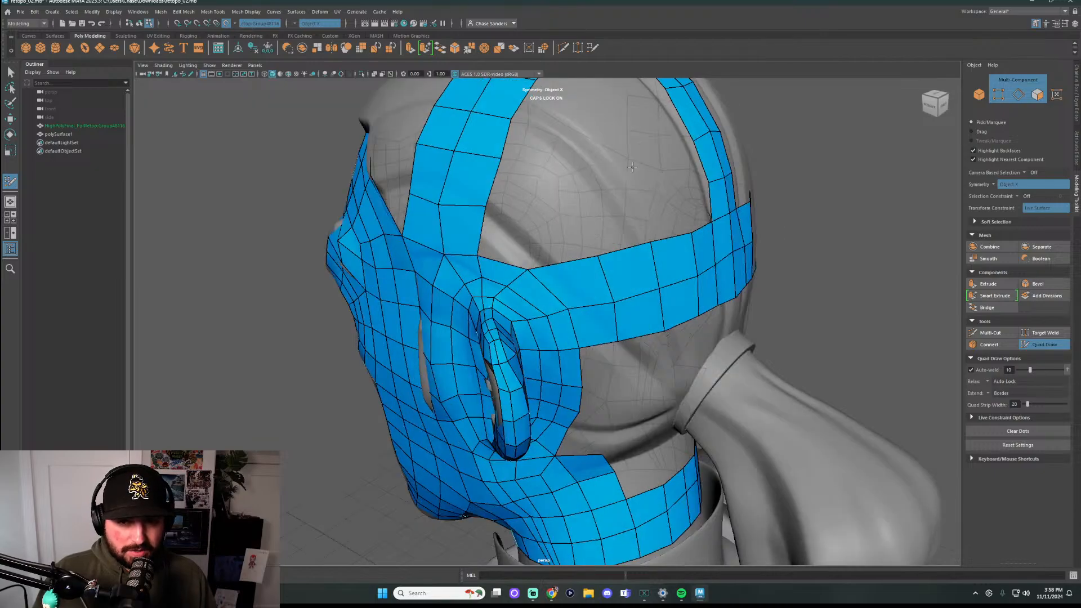
Try to simplify the centerline strip by deleting cross edges and its uppermost quads next to the crown band
alt+drag(489, 200, 622, 240)
ctrl+shift+click(680, 201)
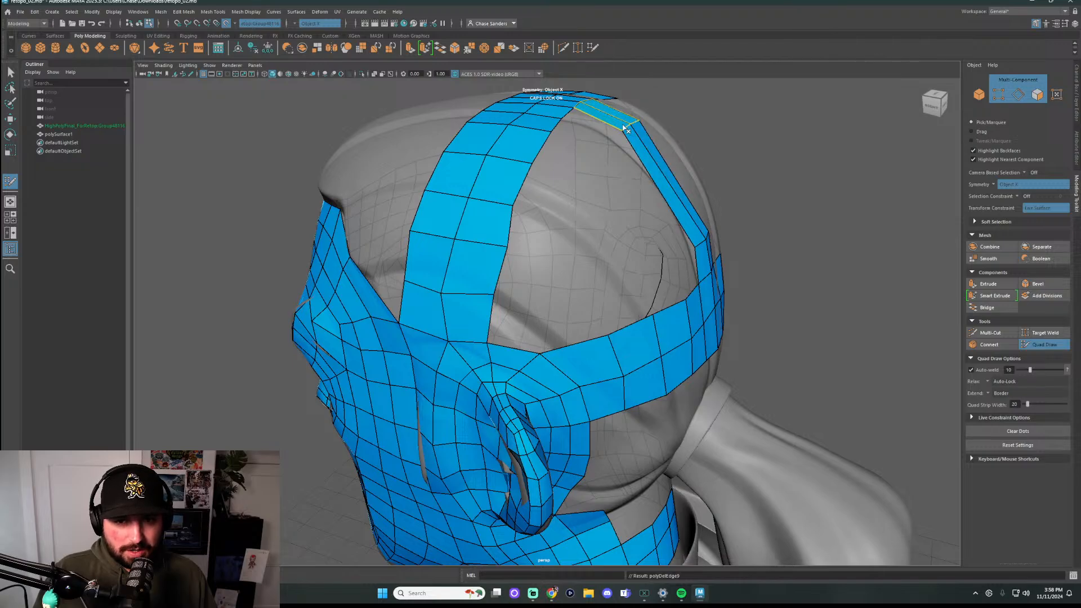
ctrl+shift+click(625, 110)
drag(633, 127, 670, 241)
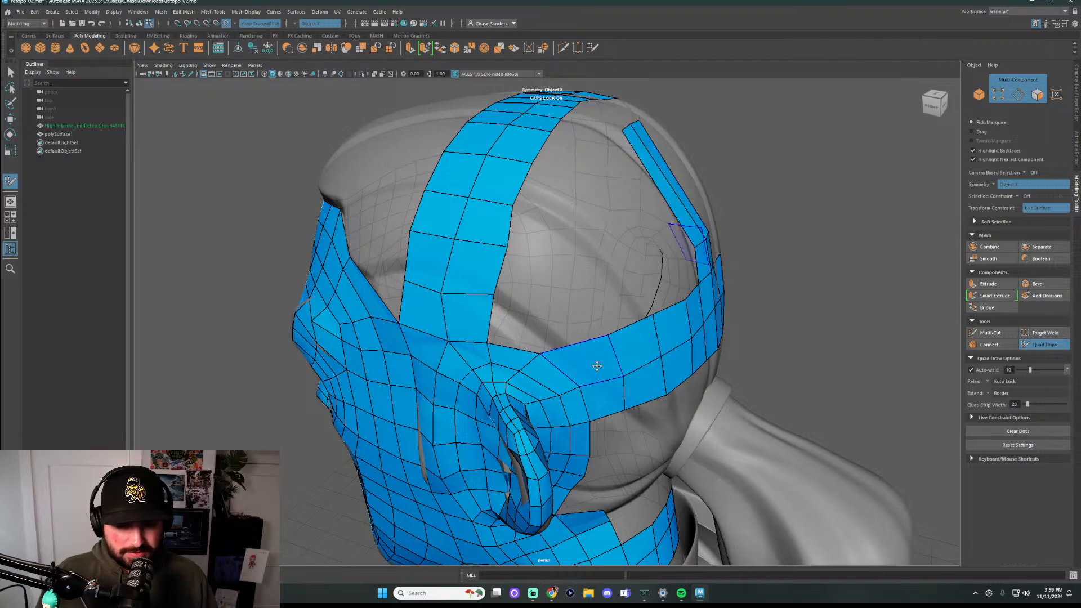
Undo the centerline simplification attempt and the second row of quads above the rear band
alt+drag(592, 362, 569, 325)
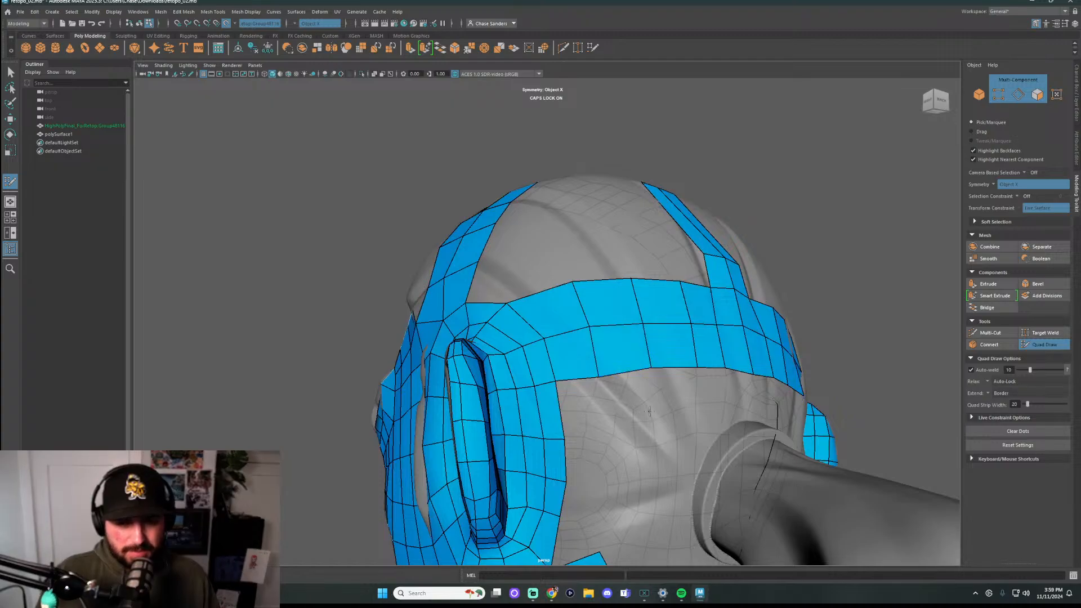
alt+drag(592, 232, 639, 357)
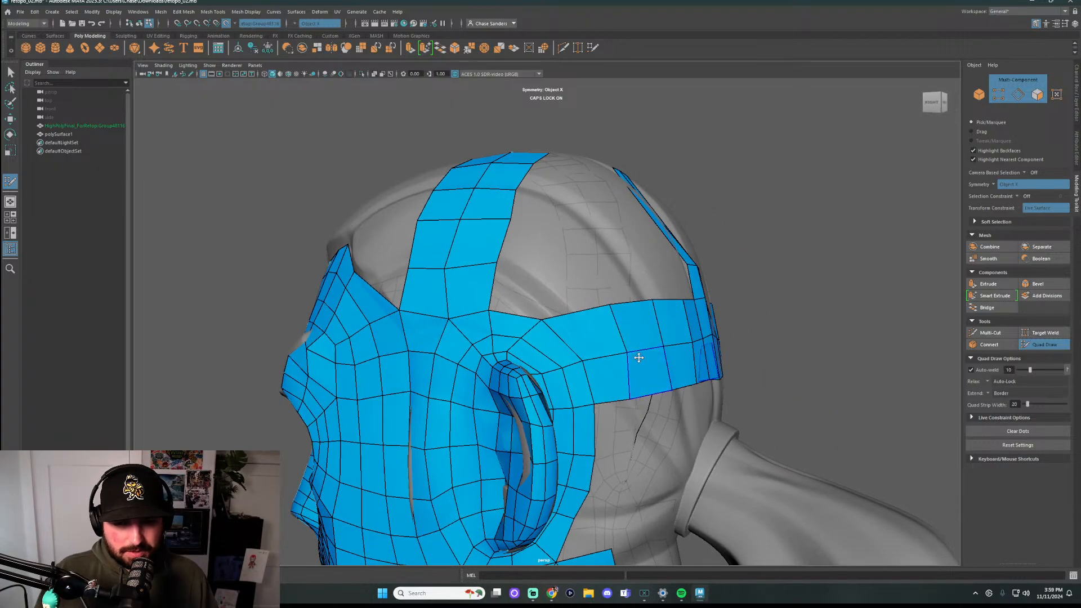
key(ctrl+z)
key(ctrl+z)
key(ctrl+z)
key(ctrl+z)
key(ctrl+z)
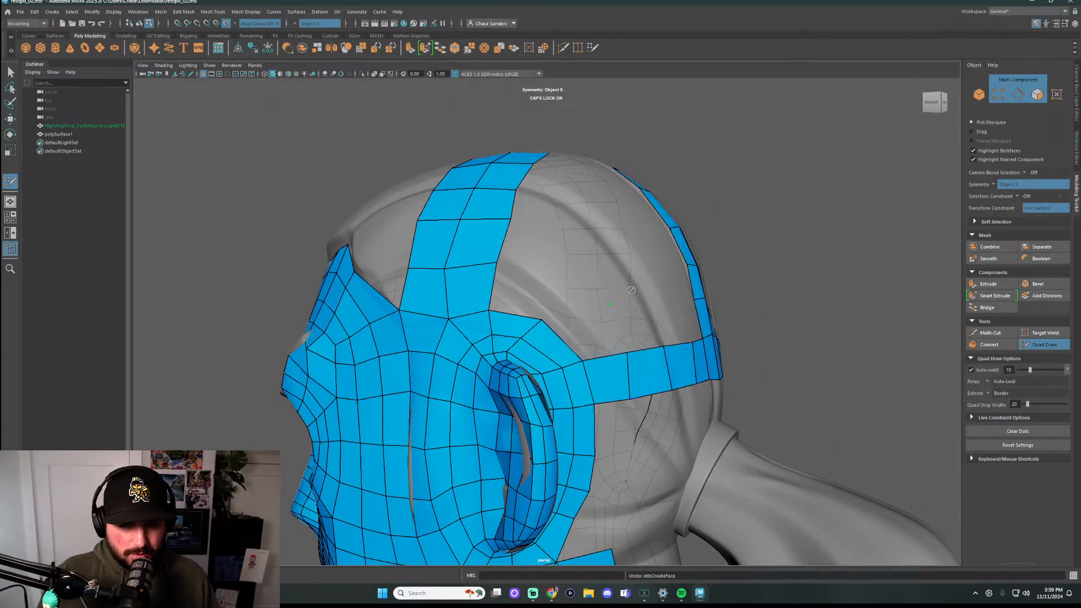
Undo the whole centerline strip at the back of the head, including its remaining dots
key(ctrl+z)
key(ctrl+z)
key(ctrl+z)
key(ctrl+z)
key(ctrl+z)
key(ctrl+z)
key(ctrl+z)
key(ctrl+z)
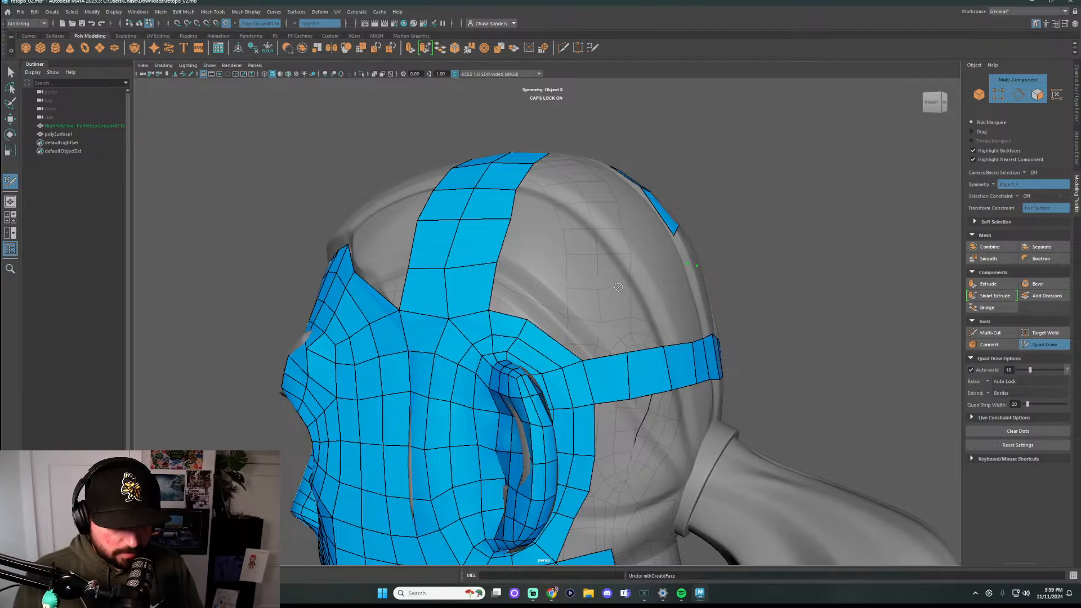
key(ctrl+z)
key(ctrl+z)
key(ctrl+z)
key(ctrl+z)
key(ctrl+z)
key(ctrl+z)
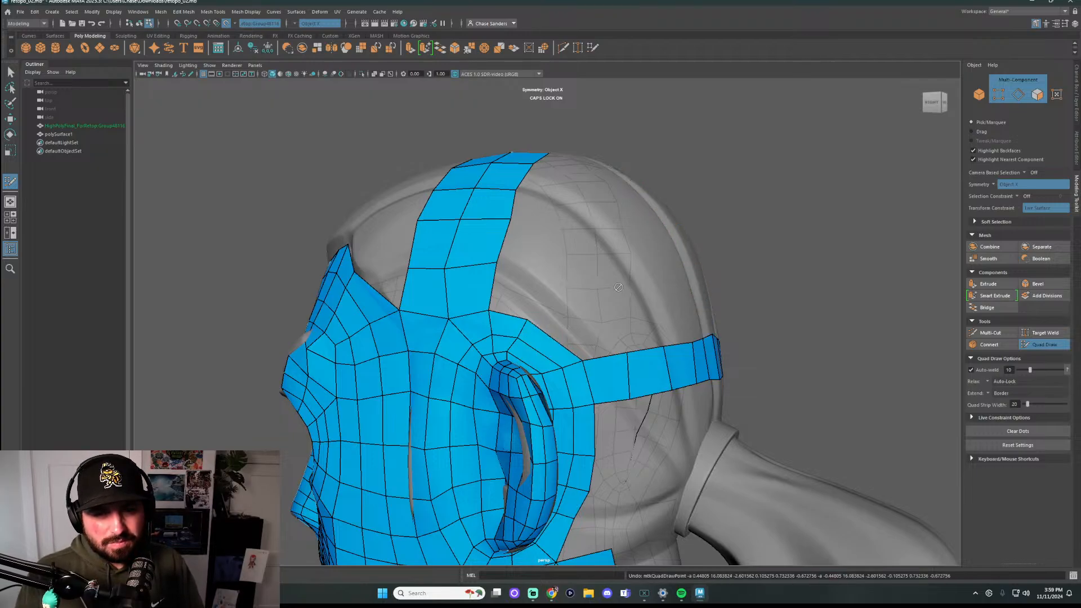
Undo the rear band of quads running from behind the ear around above the ponytail
key(ctrl+z)
key(ctrl+z)
key(ctrl+z)
key(ctrl+z)
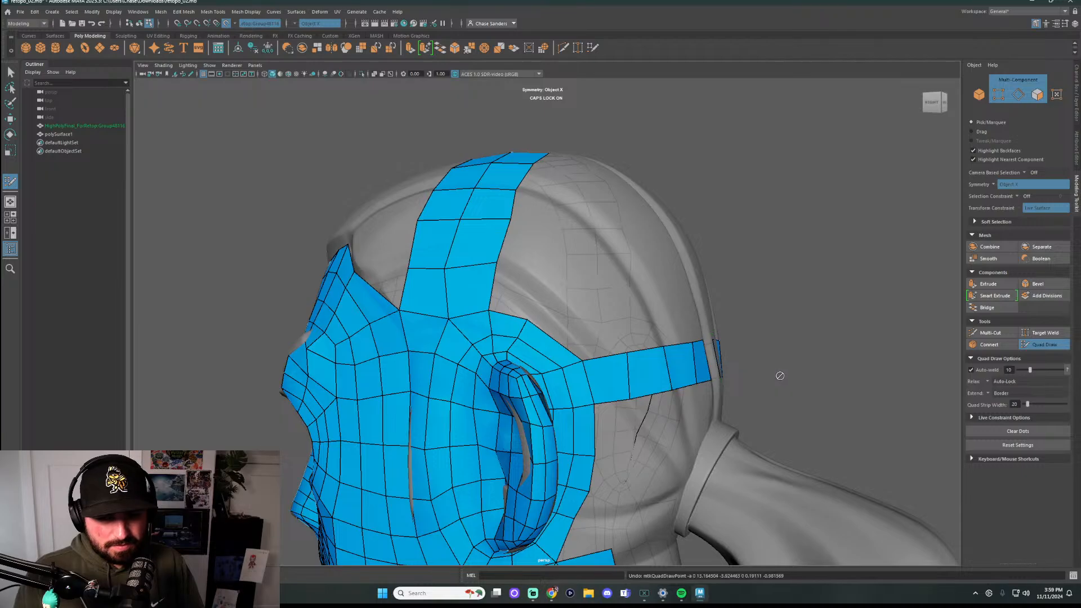
key(ctrl+z)
key(ctrl+z)
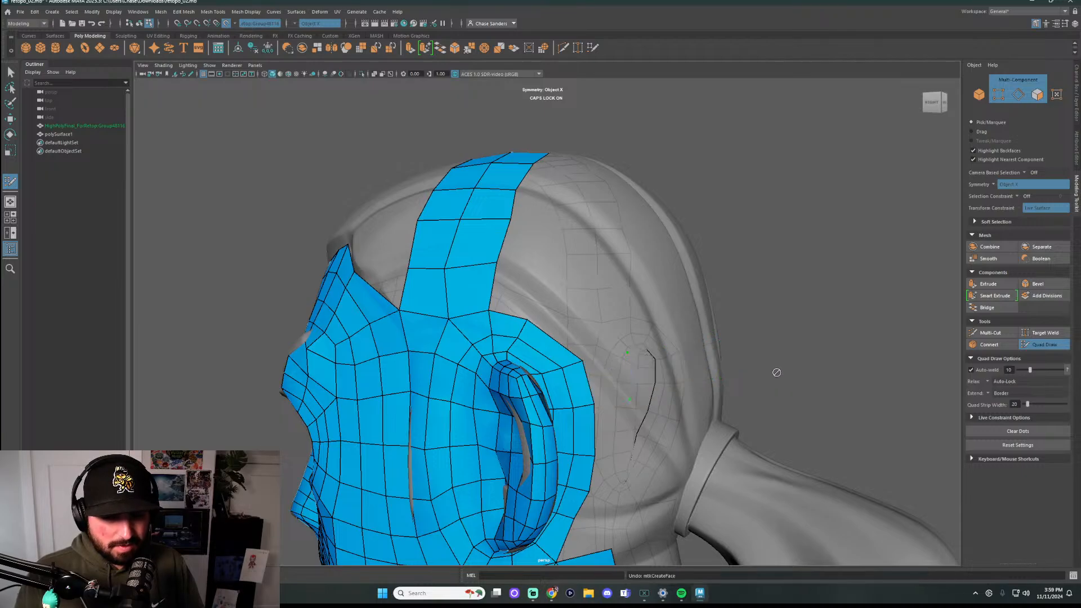
Add a row of quads along the crown band's rear edge, from above the ear to the centerline, and relax the band
alt+drag(767, 370, 735, 344)
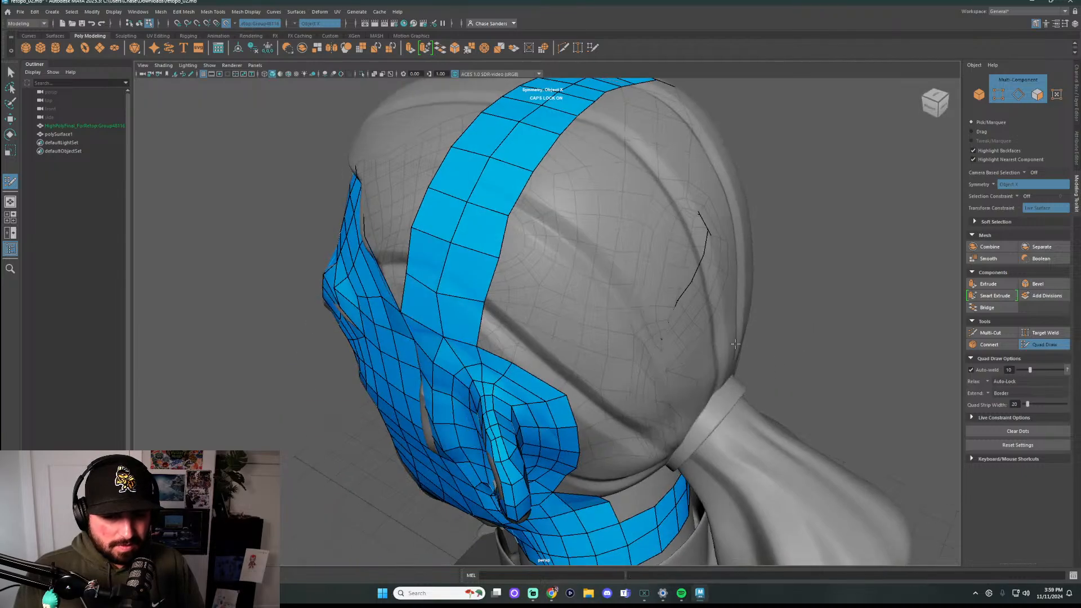
shift+click(506, 331)
click(545, 262)
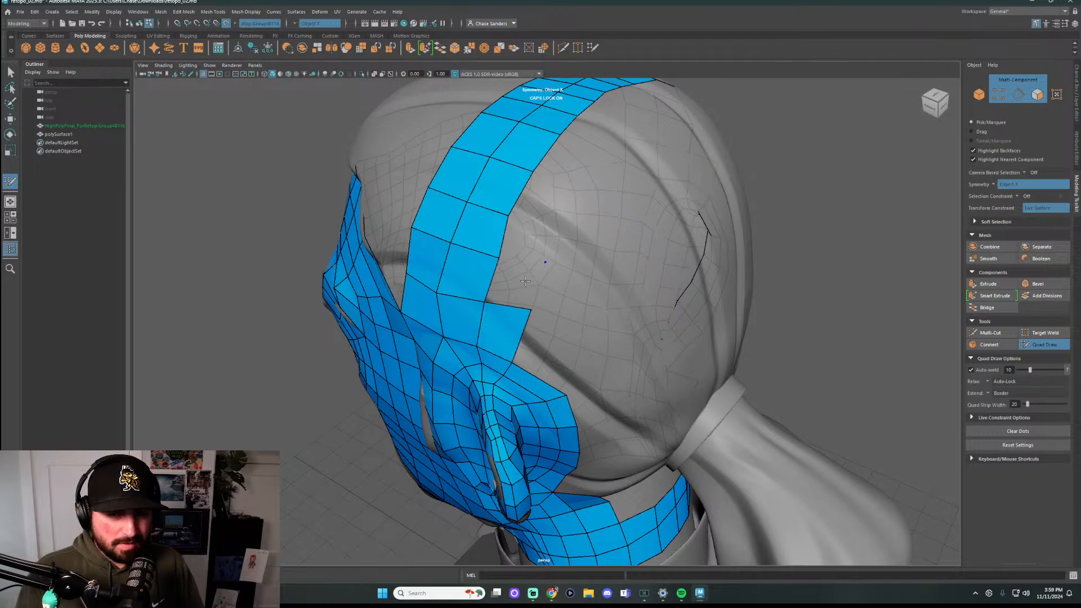
shift+click(518, 285)
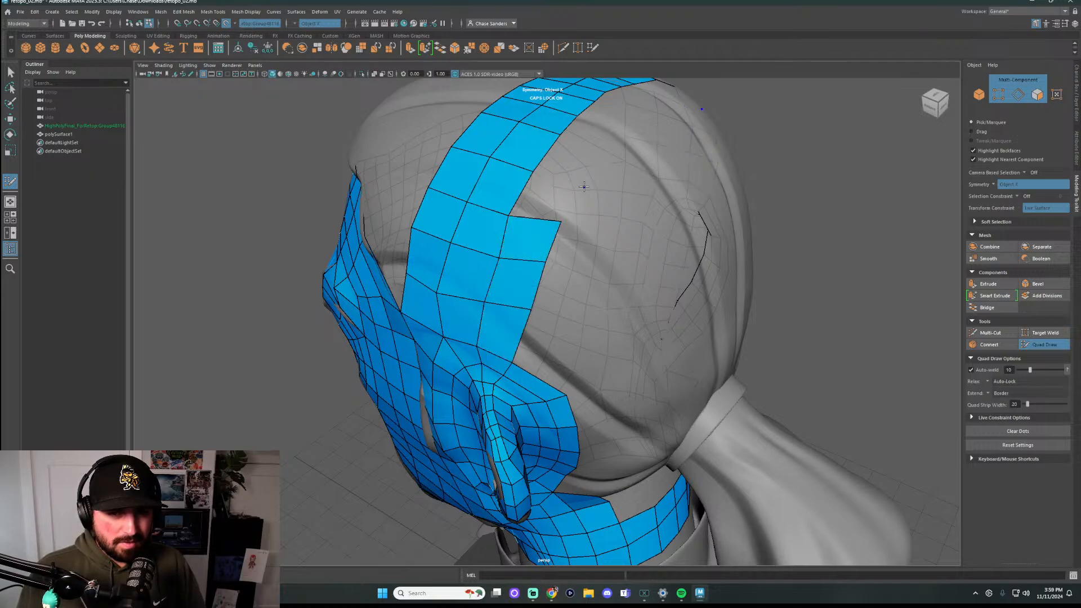
mouse_move(582, 187)
alt+mouse_down()
mouse_move(635, 199)
mouse_move(601, 183)
mouse_move(601, 221)
mouse_move(621, 243)
alt+mouse_up()
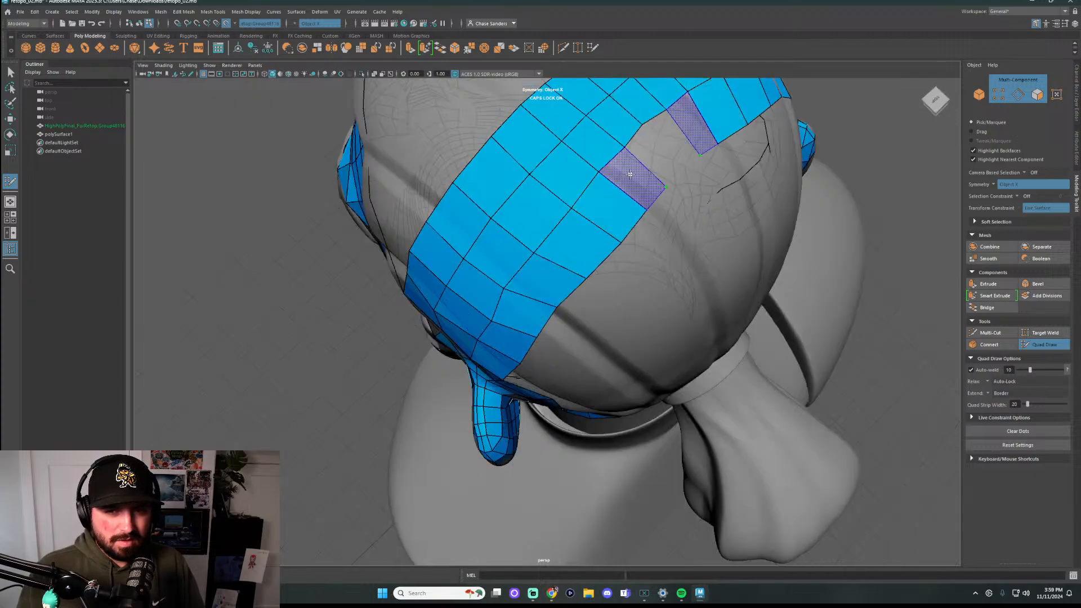
shift+click(662, 183)
shift+click(648, 147)
mouse_move(649, 148)
alt+mouse_down()
mouse_move(538, 188)
mouse_move(497, 282)
mouse_move(466, 304)
alt+mouse_up()
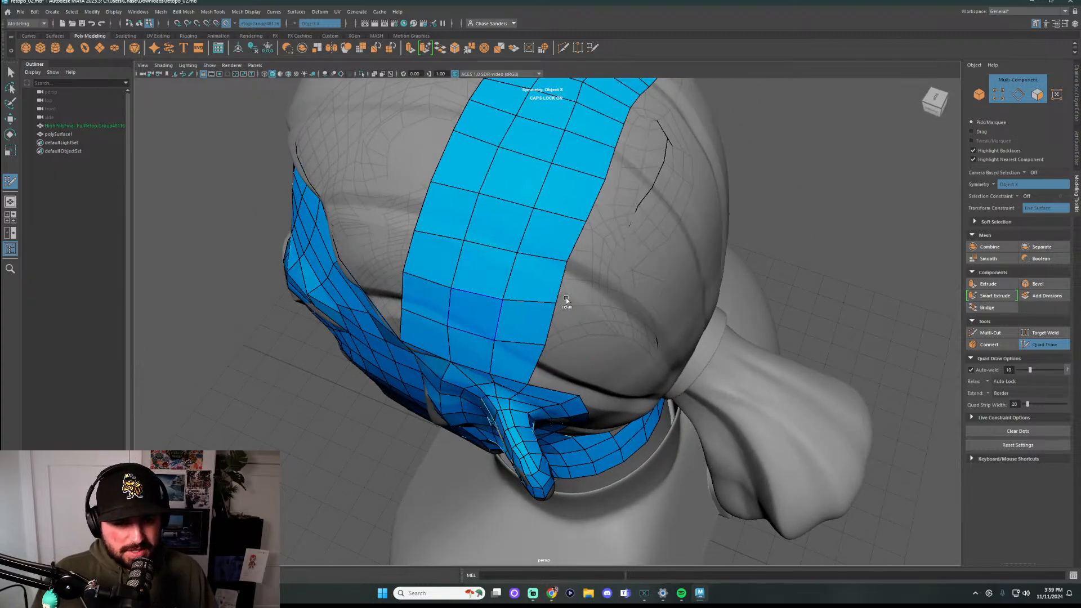
alt+drag(562, 319, 563, 200)
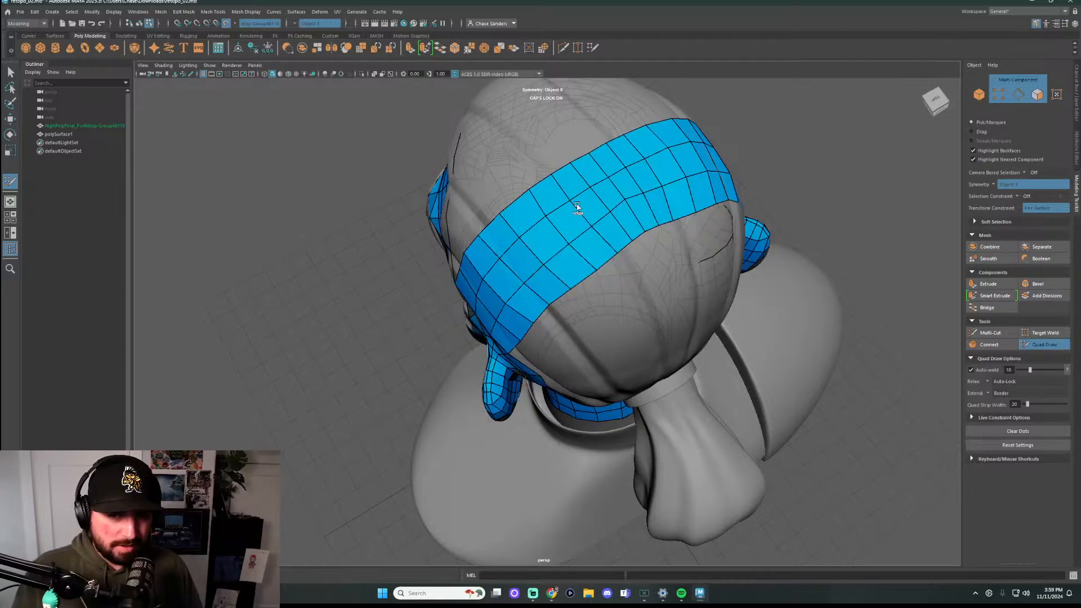
mouse_move(634, 205)
shift+mouse_down()
mouse_move(586, 230)
mouse_move(612, 165)
shift+mouse_up()
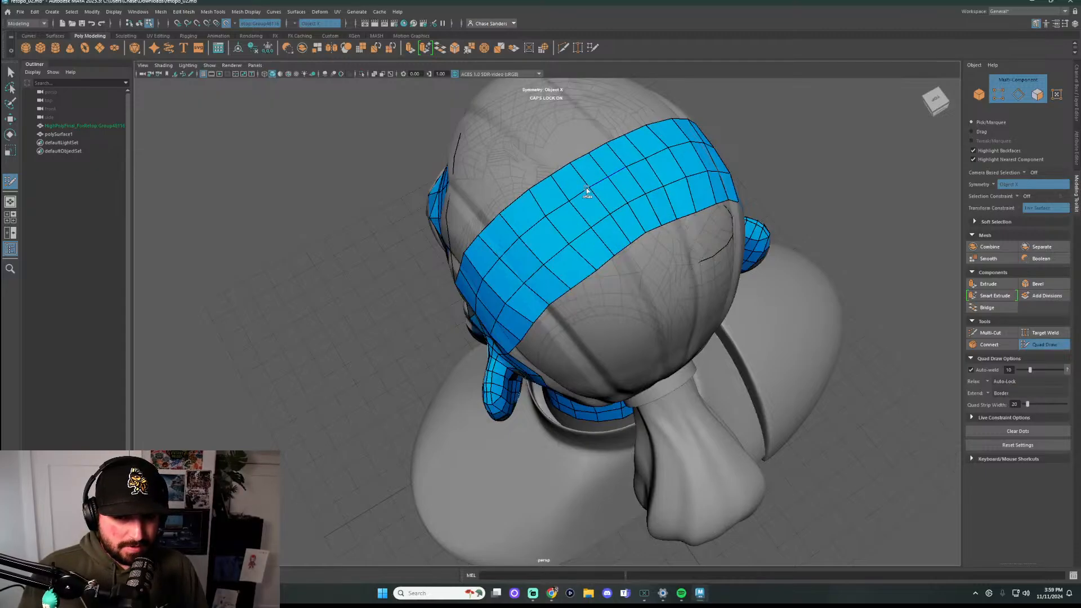
Extend the crown band forward with quads along its front edge, starting from the hairline at the temple
mouse_move(808, 184)
alt+mouse_down()
mouse_move(711, 265)
mouse_move(734, 238)
mouse_move(714, 255)
mouse_move(723, 264)
alt+mouse_up()
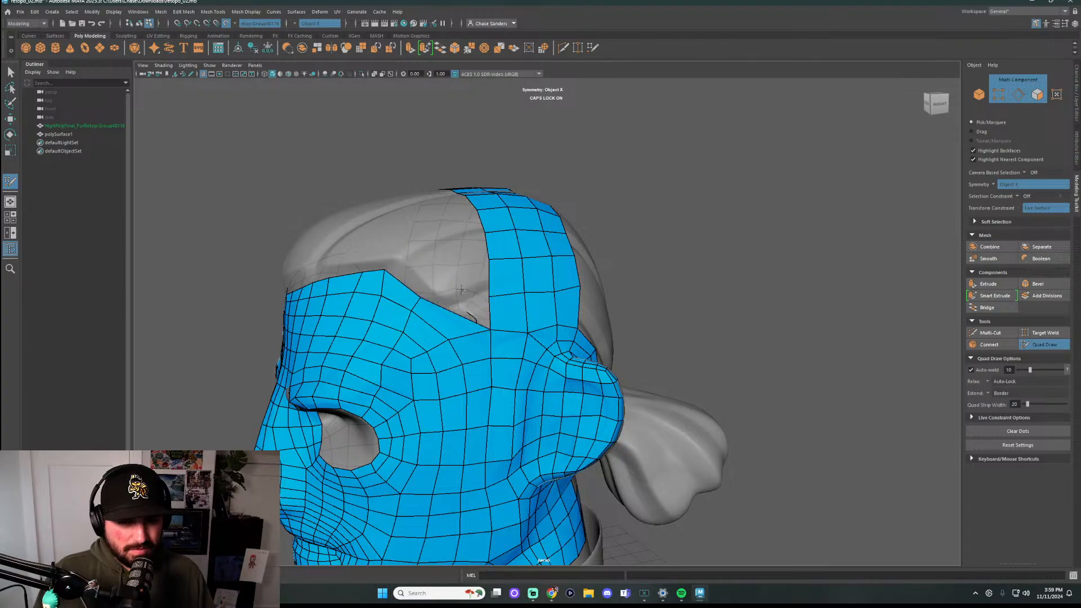
mouse_move(458, 312)
mouse_down()
mouse_move(472, 272)
mouse_move(434, 276)
mouse_move(459, 272)
mouse_move(433, 241)
mouse_move(698, 209)
mouse_up()
shift+click(454, 274)
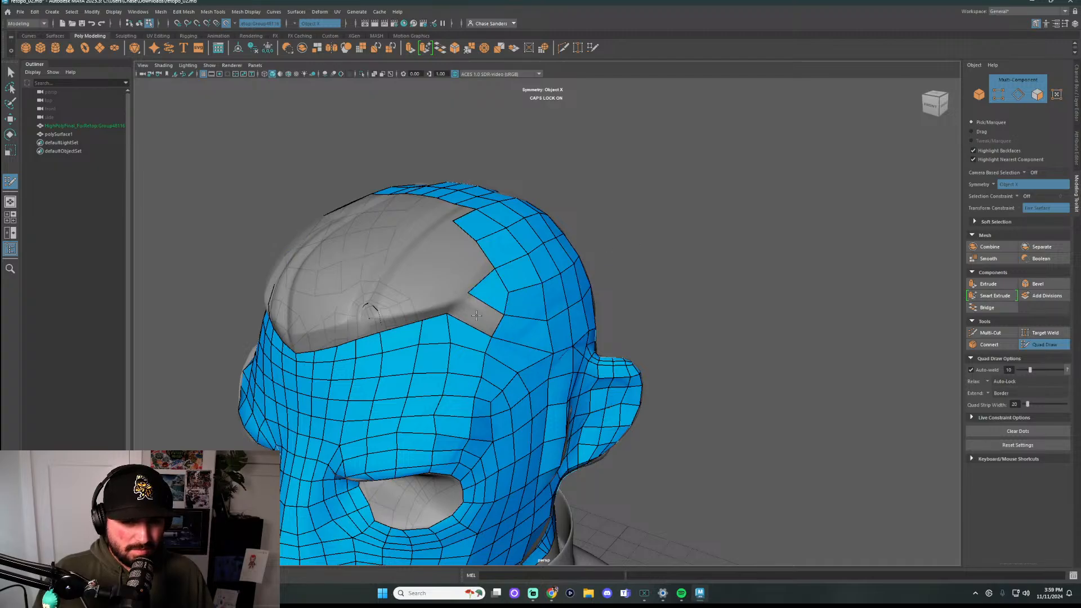
shift+click(483, 299)
alt+drag(446, 257, 428, 314)
shift+click(460, 317)
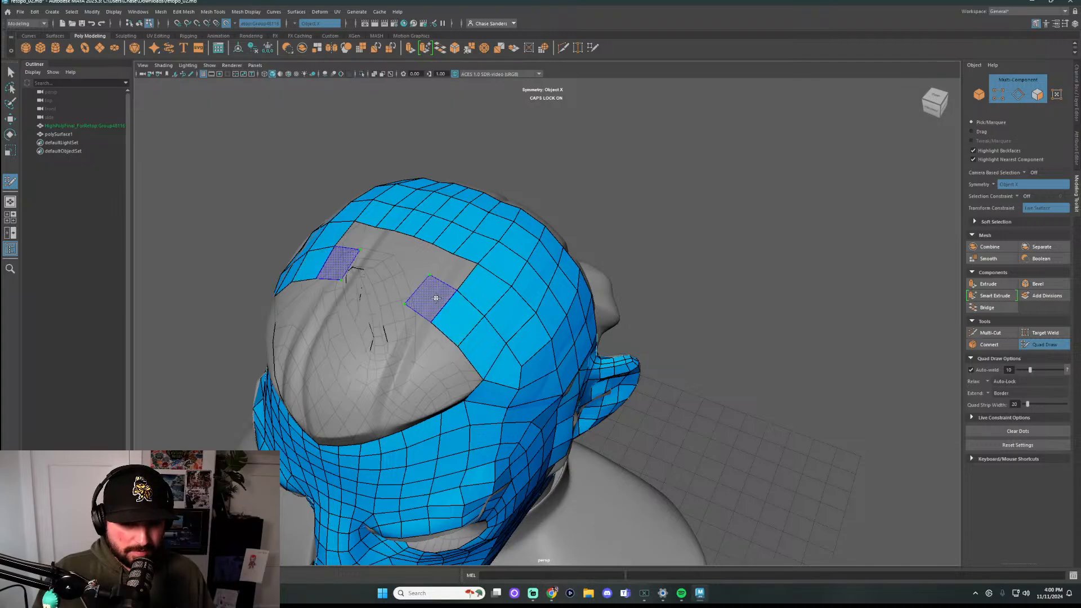
Fill quads along the crown band's front edge over the top of the head until both sides meet at the centerline
shift+click(451, 271)
mouse_move(719, 270)
alt+mouse_down()
mouse_move(721, 340)
mouse_move(569, 369)
mouse_move(511, 363)
alt+mouse_up()
shift+click(479, 379)
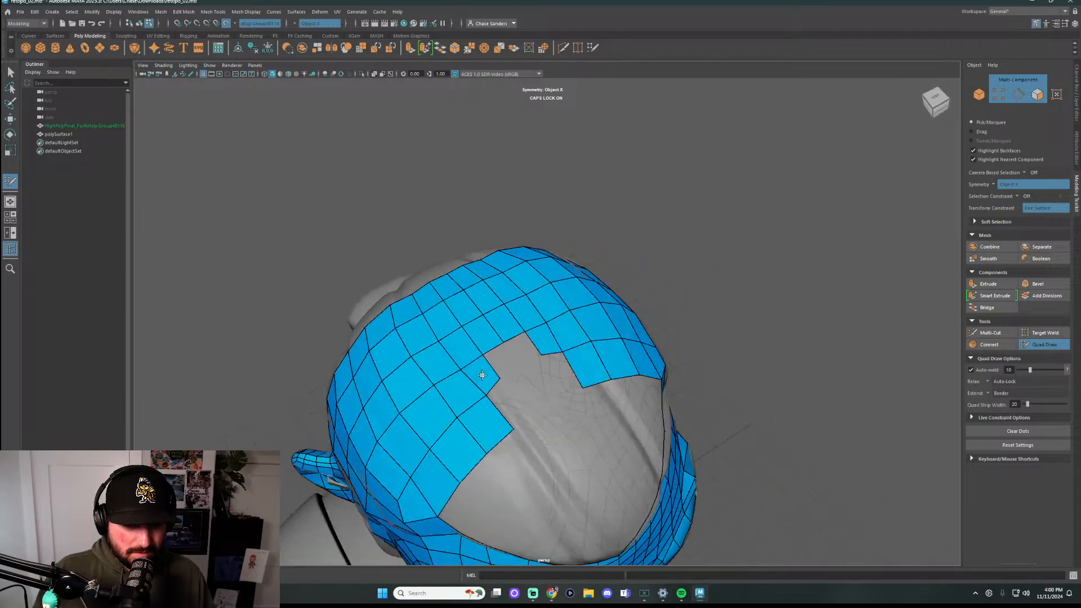
shift+click(515, 362)
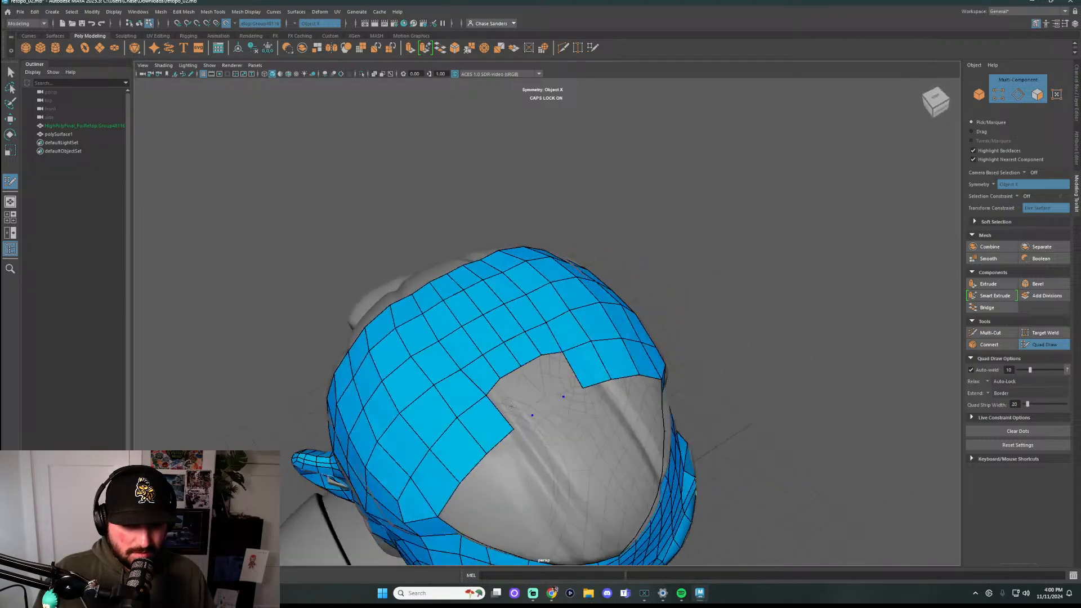
shift+click(517, 403)
shift+click(535, 388)
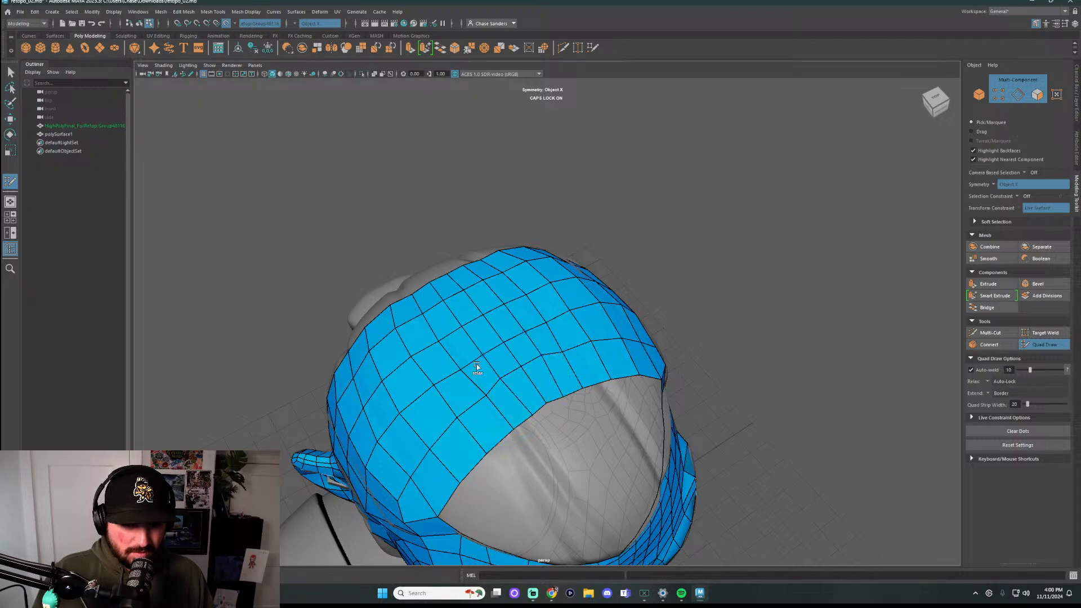
Relax the quads across the widened crown band to even out their spacing
mouse_move(477, 363)
shift+mouse_down()
mouse_move(502, 391)
mouse_move(546, 350)
mouse_move(389, 381)
shift+mouse_up()
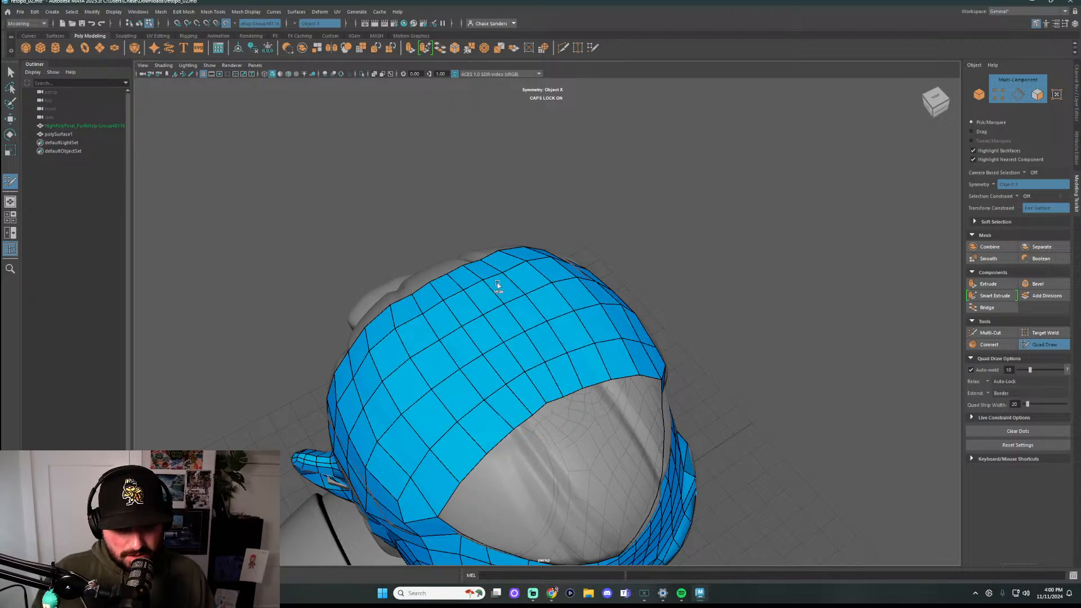
mouse_move(498, 284)
shift+mouse_down()
mouse_move(409, 411)
mouse_move(442, 437)
mouse_move(427, 463)
shift+mouse_up()
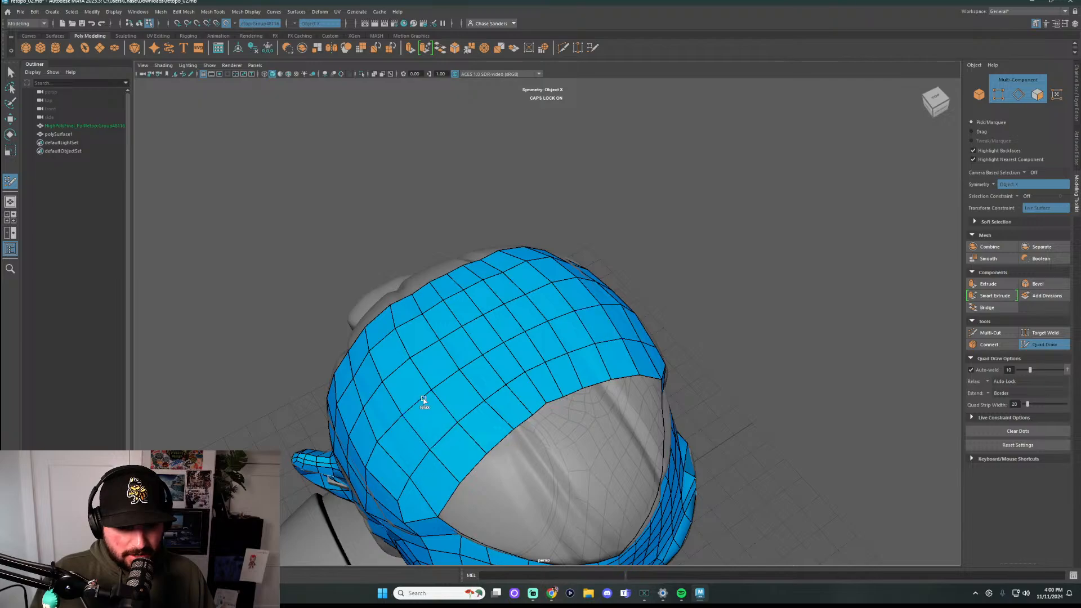
shift+drag(424, 401, 378, 389)
mouse_move(479, 324)
shift+mouse_down()
mouse_move(515, 407)
mouse_move(462, 445)
mouse_move(442, 436)
mouse_move(483, 404)
mouse_move(378, 397)
mouse_move(401, 359)
mouse_move(541, 362)
mouse_move(536, 379)
mouse_move(466, 326)
shift+mouse_up()
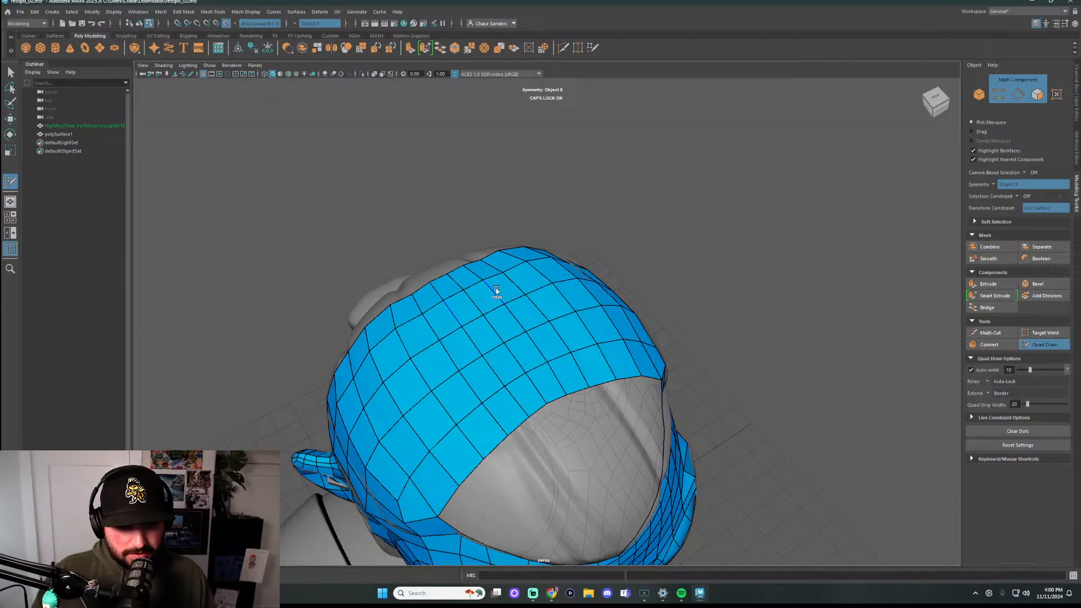
shift+drag(496, 290, 569, 358)
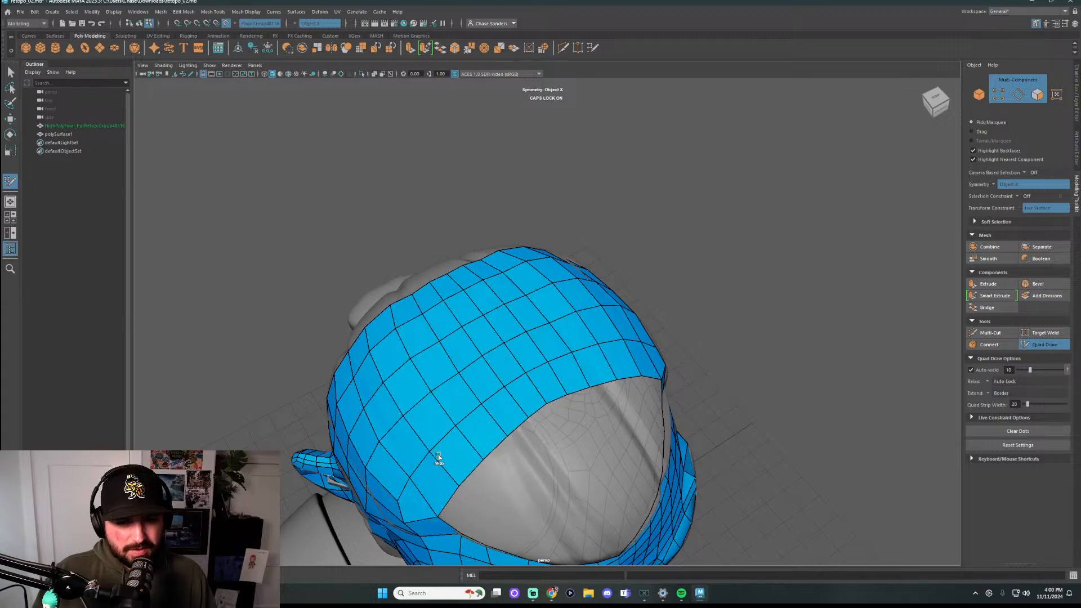
Start a strip of quads upward from the forehead hairline at the centerline
alt+drag(437, 451, 603, 347)
scroll(603, 347, up, 3)
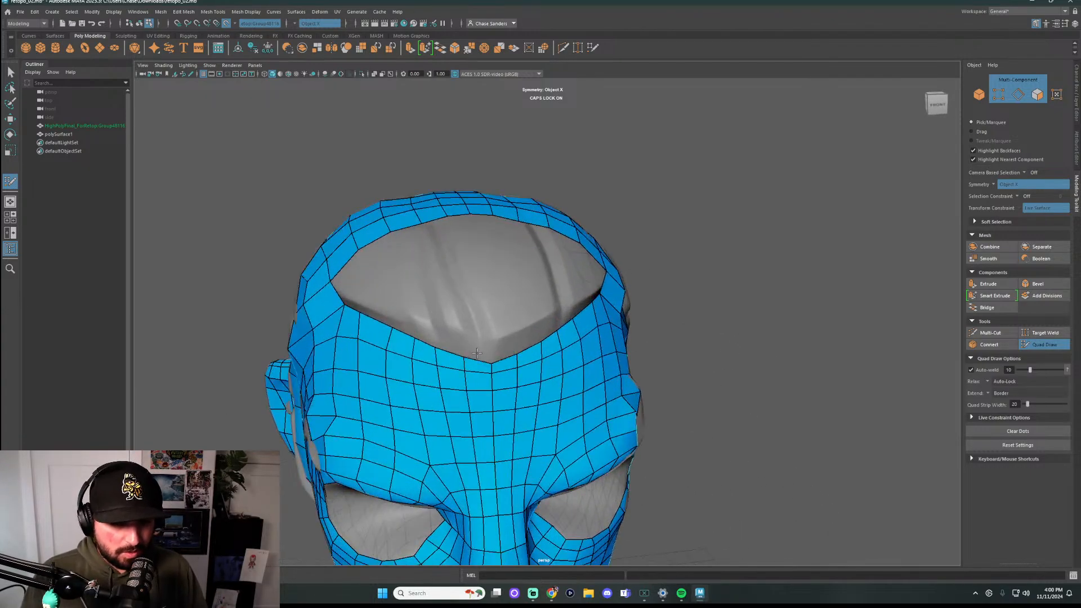
click(459, 325)
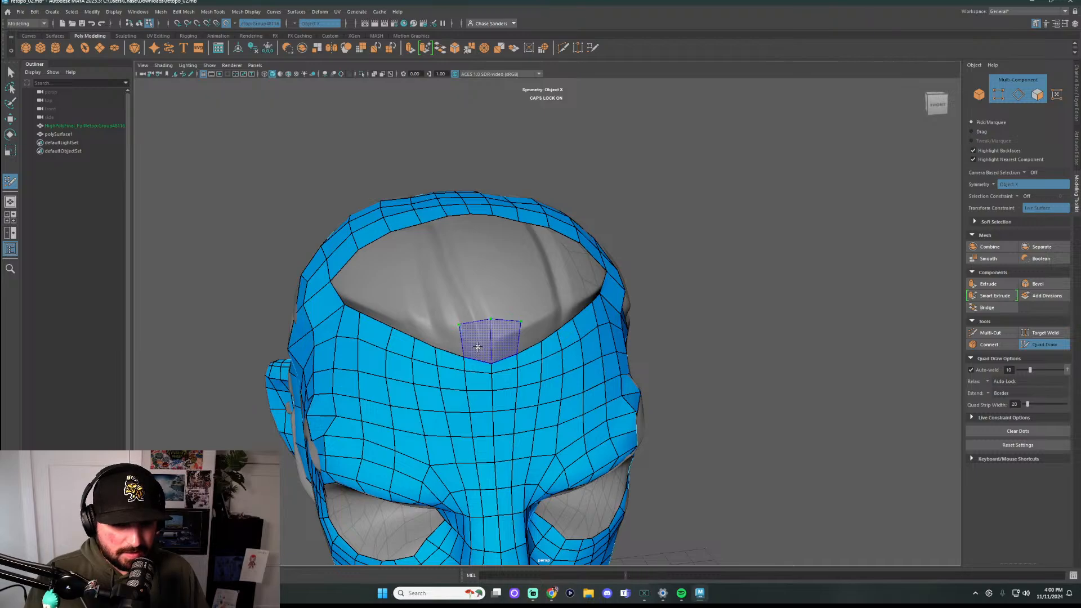
Fill a two-quad-wide central strip across the open crown from the forehead border to the back border, adjusting its center vertex
shift+click(482, 335)
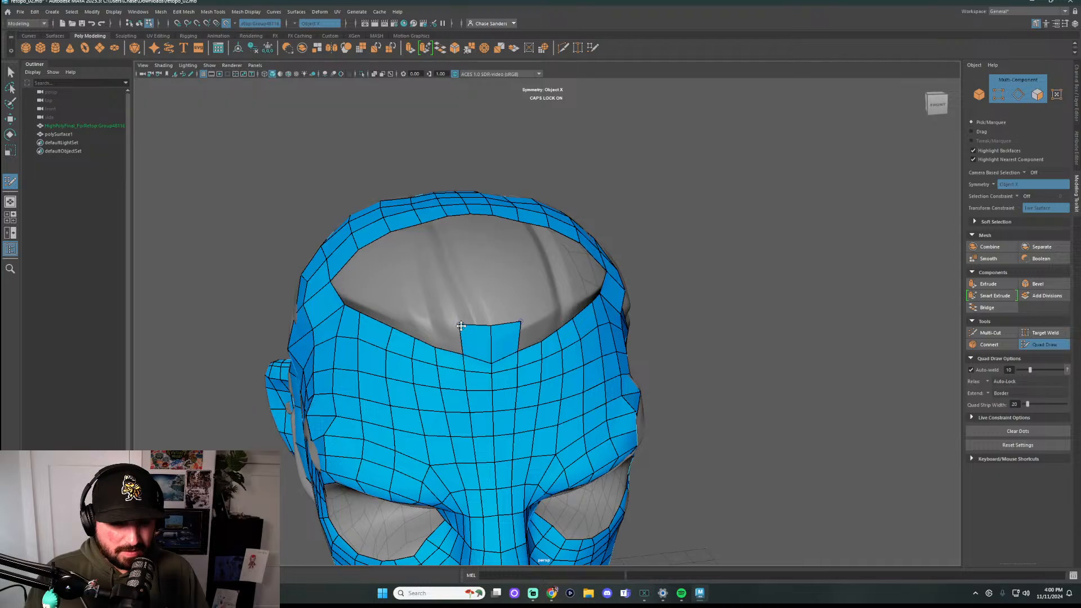
drag(491, 324, 492, 337)
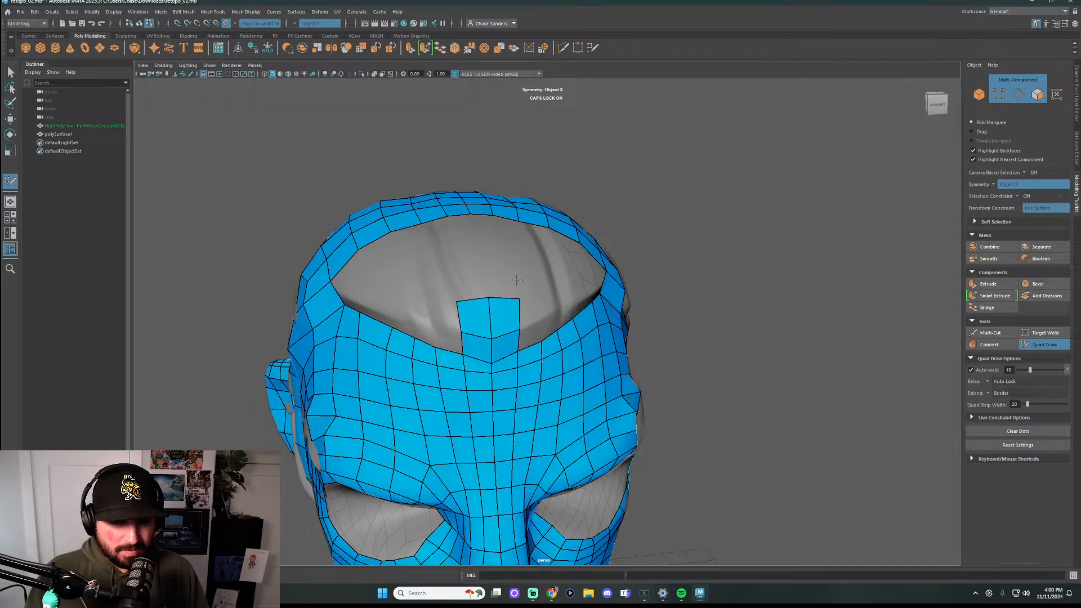
alt+drag(479, 314, 524, 314)
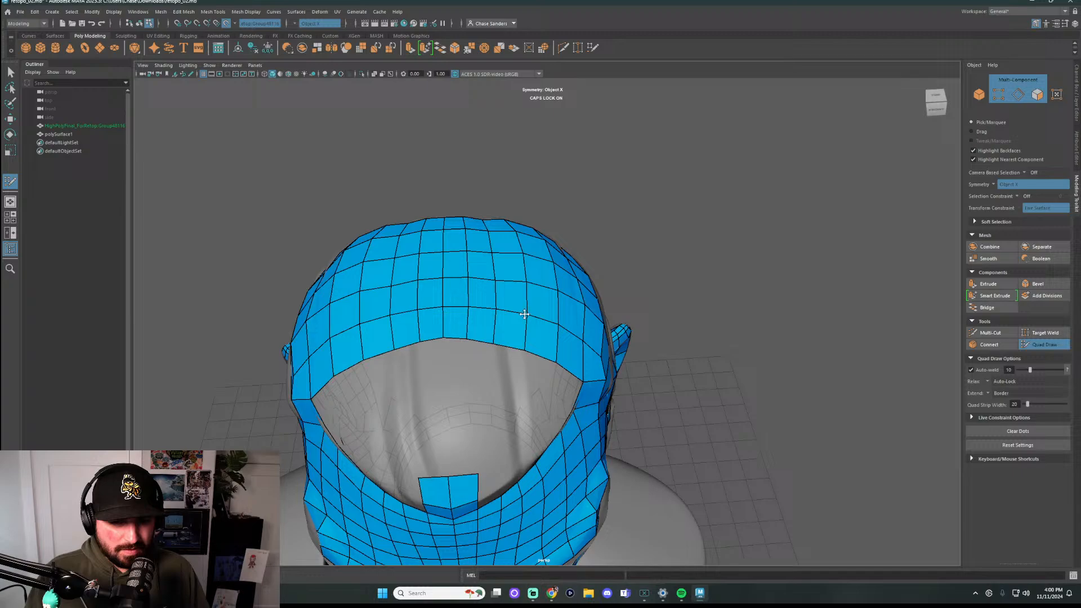
shift+click(442, 434)
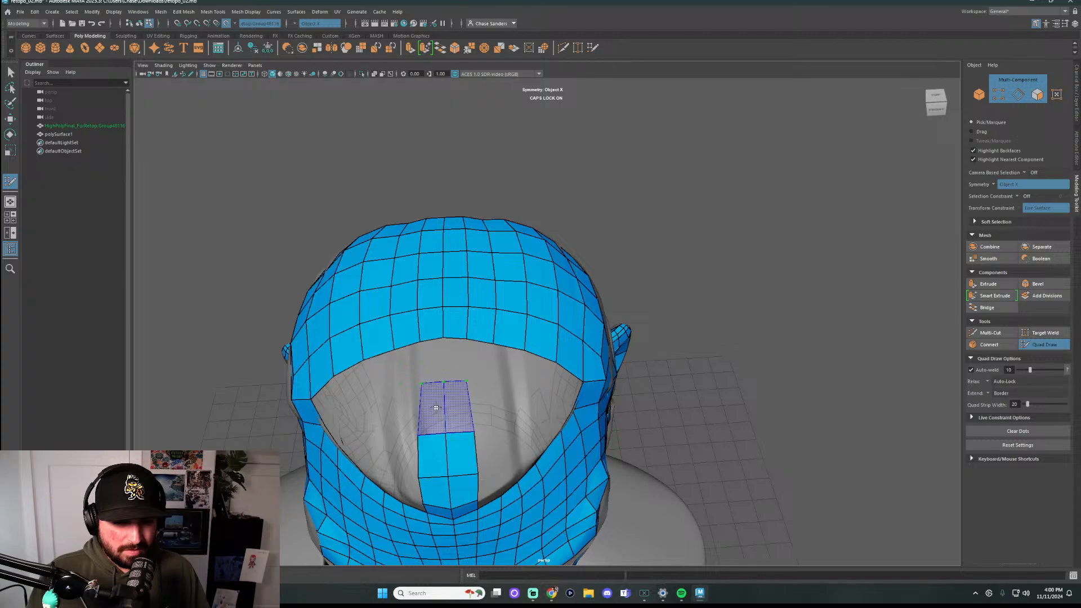
shift+click(437, 409)
shift+click(435, 359)
Build a row of Quad Draw faces along the forehead edge of the crown opening, from the central strip toward the temple
mouse_move(668, 375)
alt+mouse_down()
mouse_move(649, 352)
mouse_move(495, 302)
alt+mouse_up()
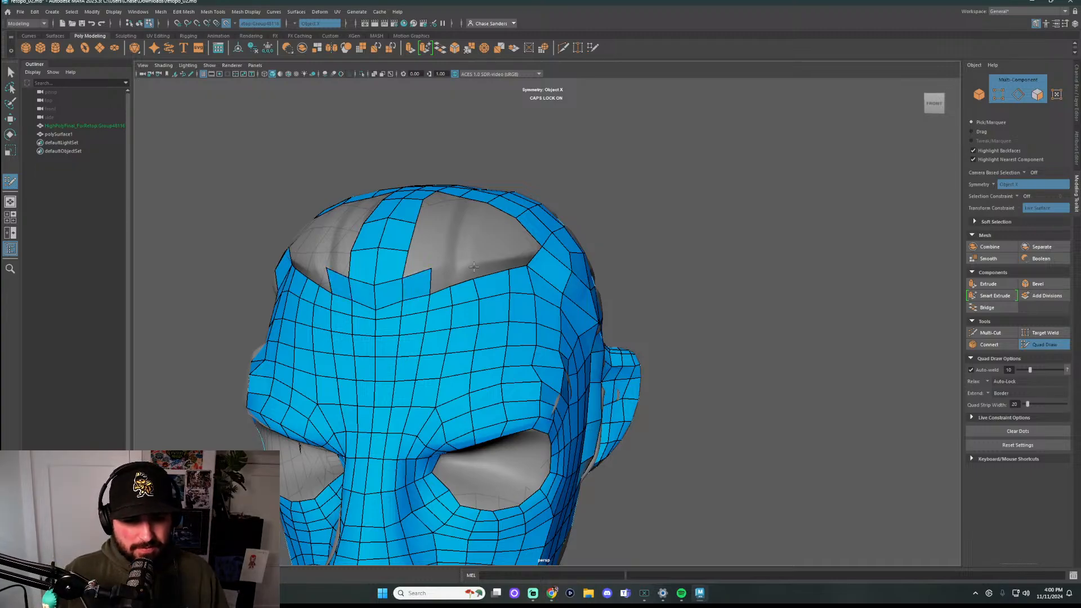
click(453, 262)
shift+click(442, 282)
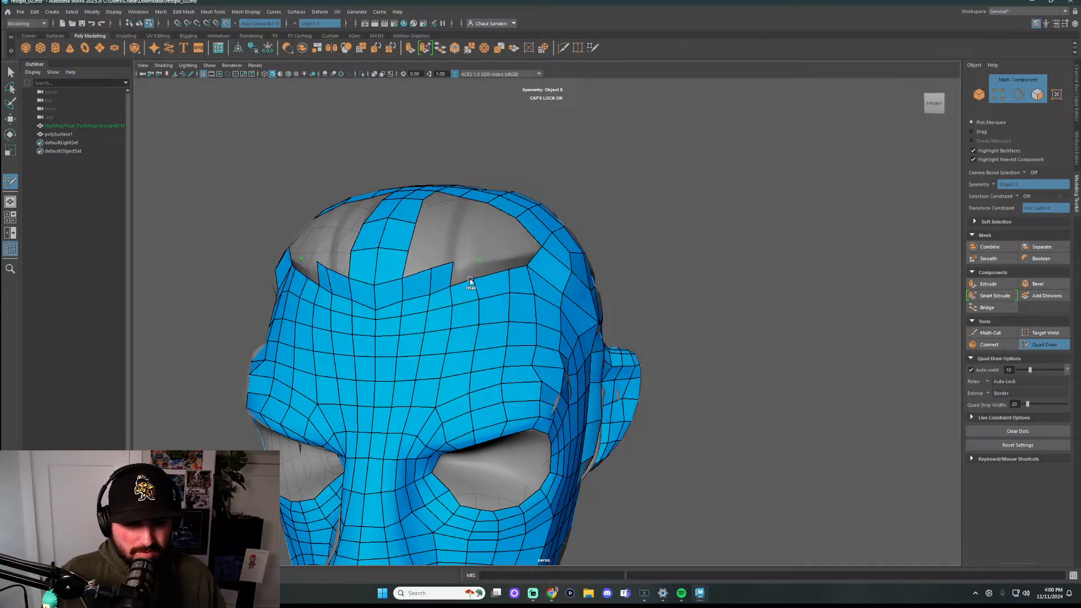
shift+click(461, 273)
click(518, 257)
shift+click(494, 265)
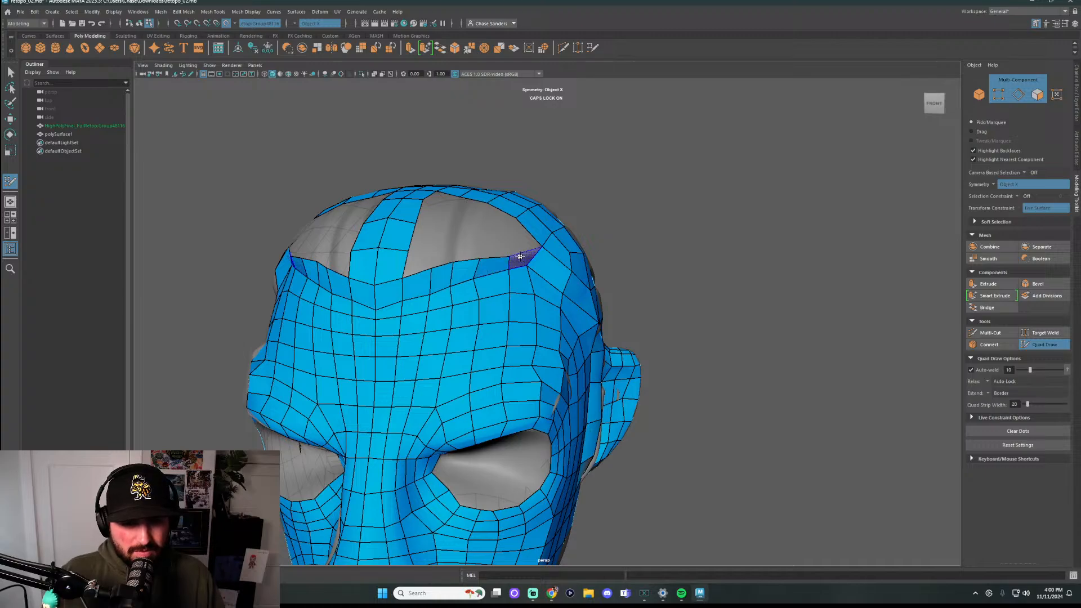
shift+click(520, 257)
Close the outer end of the new forehead row by snapping its loose corner vertex onto the side border
alt+drag(594, 236, 481, 272)
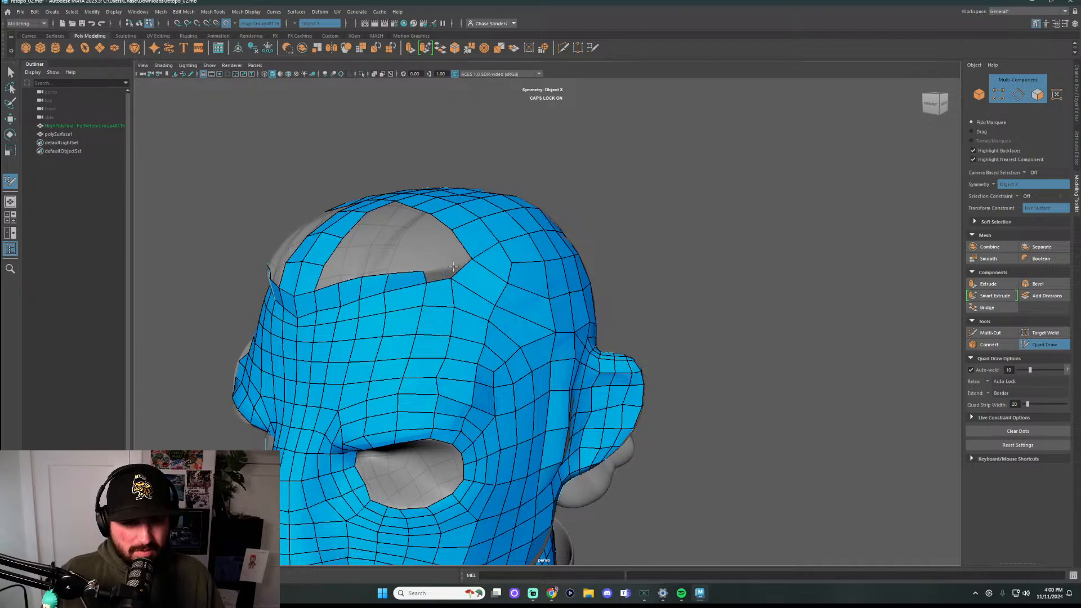
shift+click(458, 264)
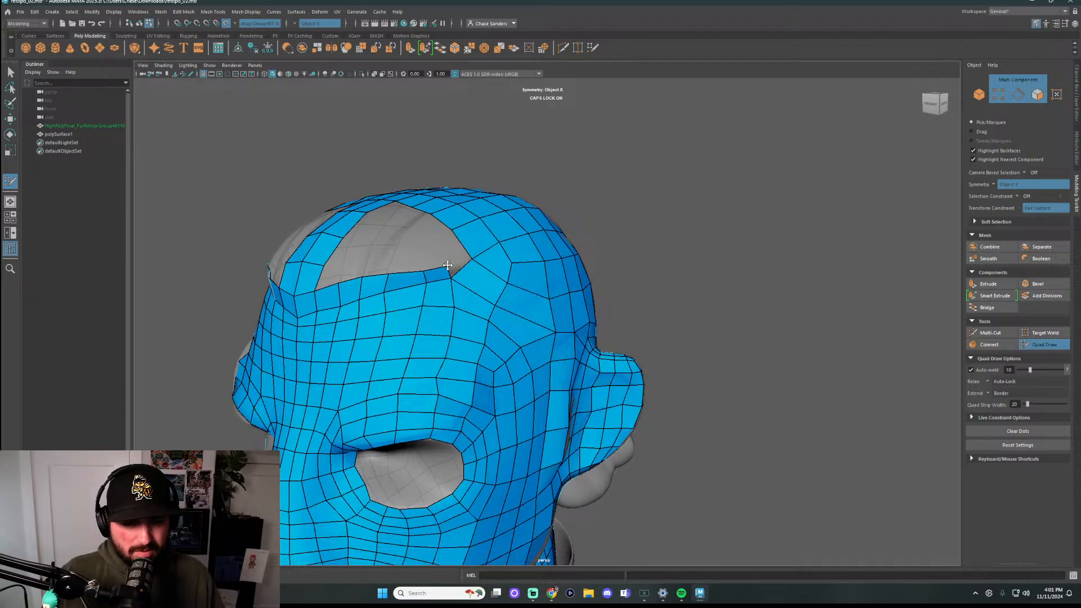
mouse_move(452, 264)
alt+mouse_down()
mouse_move(448, 296)
mouse_move(451, 264)
alt+mouse_up()
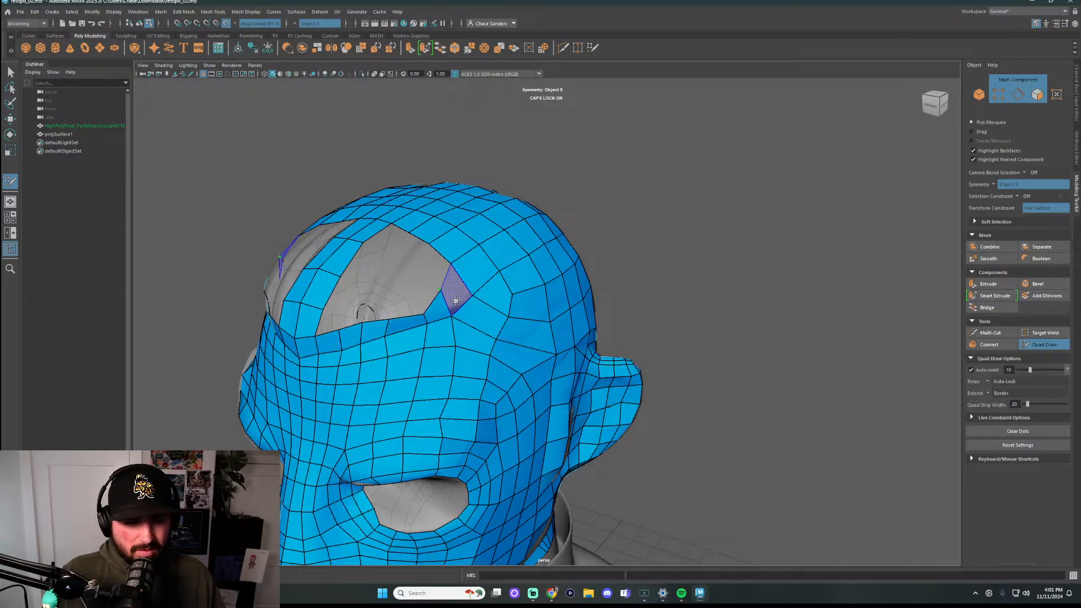
key(ctrl+z)
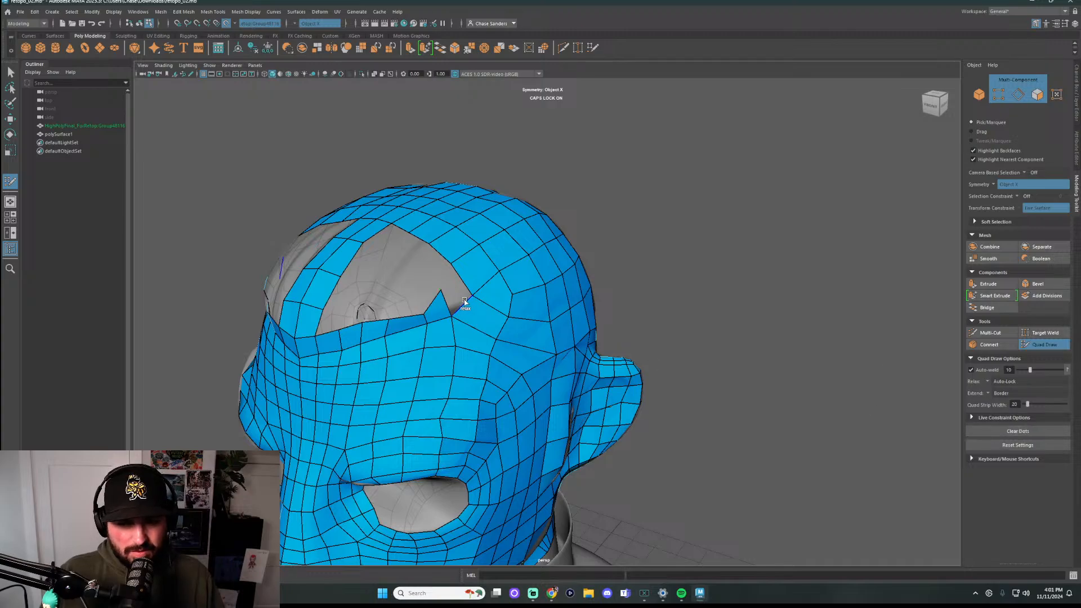
drag(441, 290, 450, 264)
Fill the first row of quads along the rear edge of the crown opening, beside the central strip
alt+drag(509, 299, 716, 292)
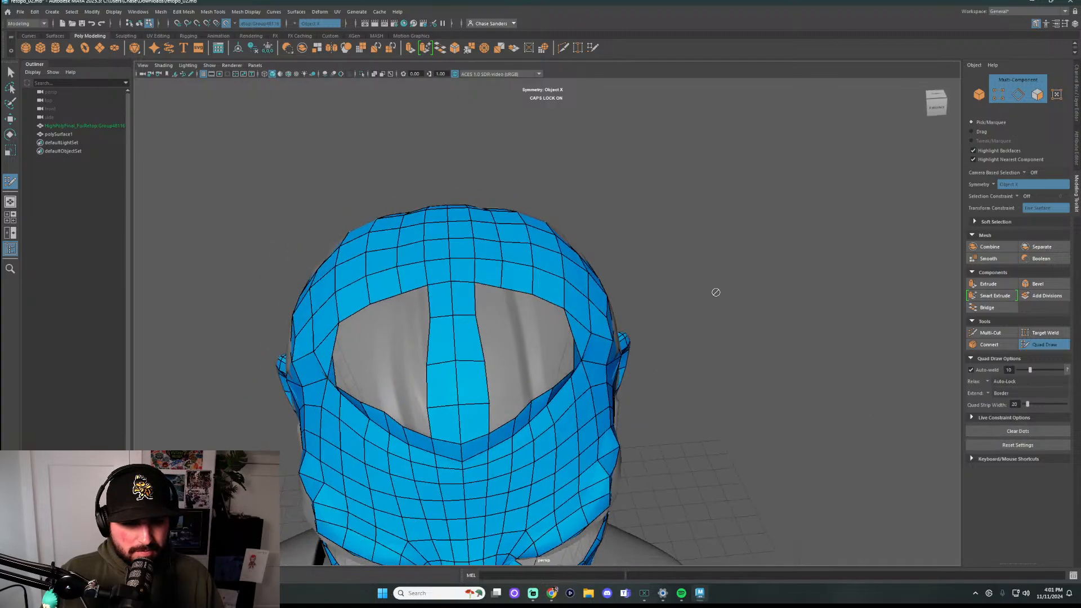
shift+click(553, 317)
shift+click(491, 303)
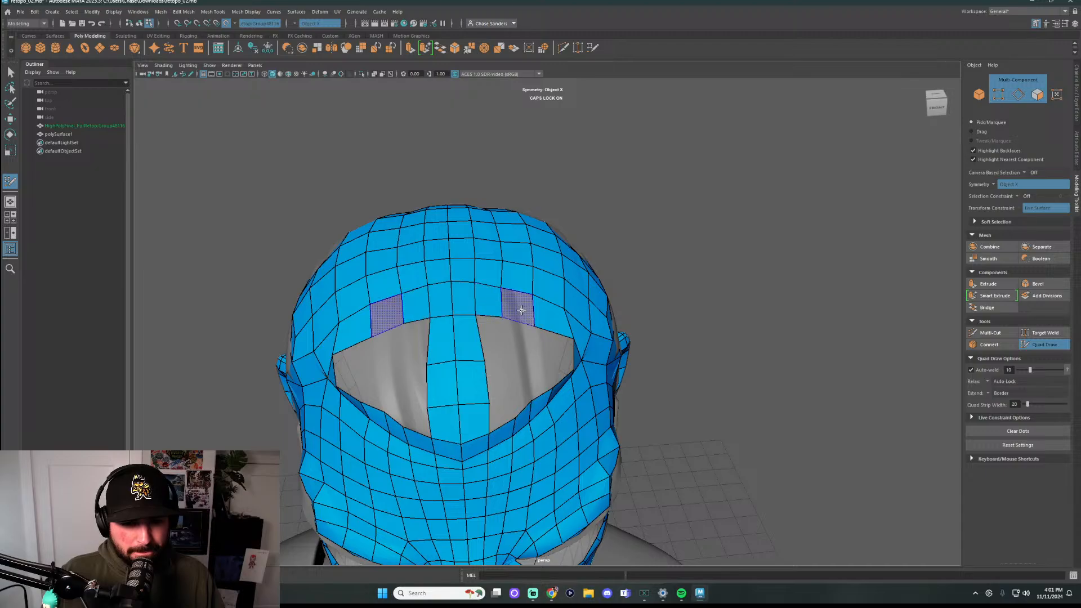
shift+click(522, 310)
Fill a second row of quads in front of the first rear row, reaching the side border
alt+drag(521, 311, 502, 338)
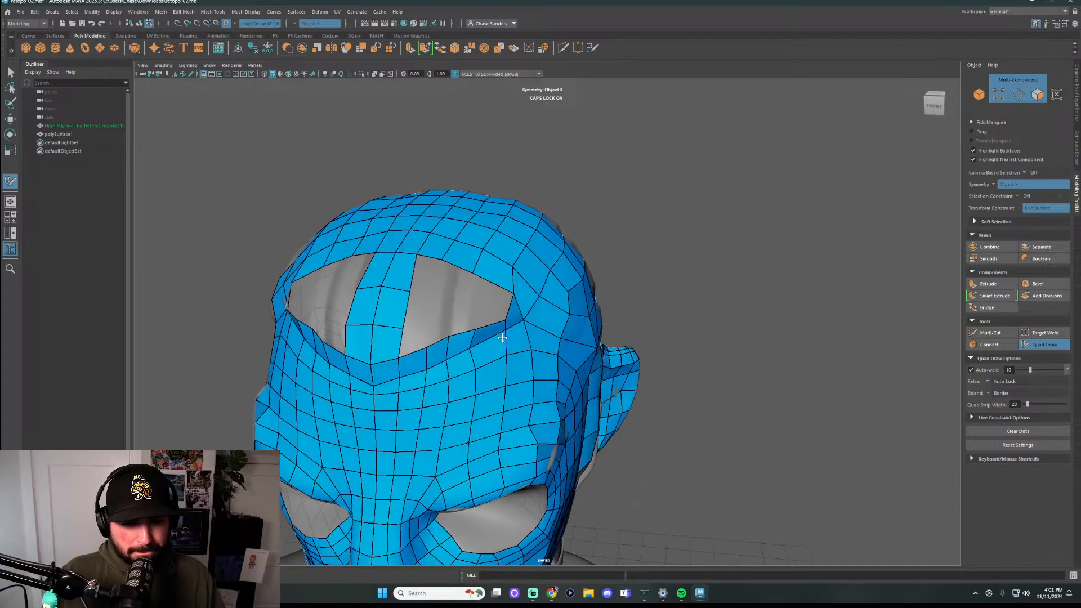
shift+click(444, 290)
shift+click(458, 288)
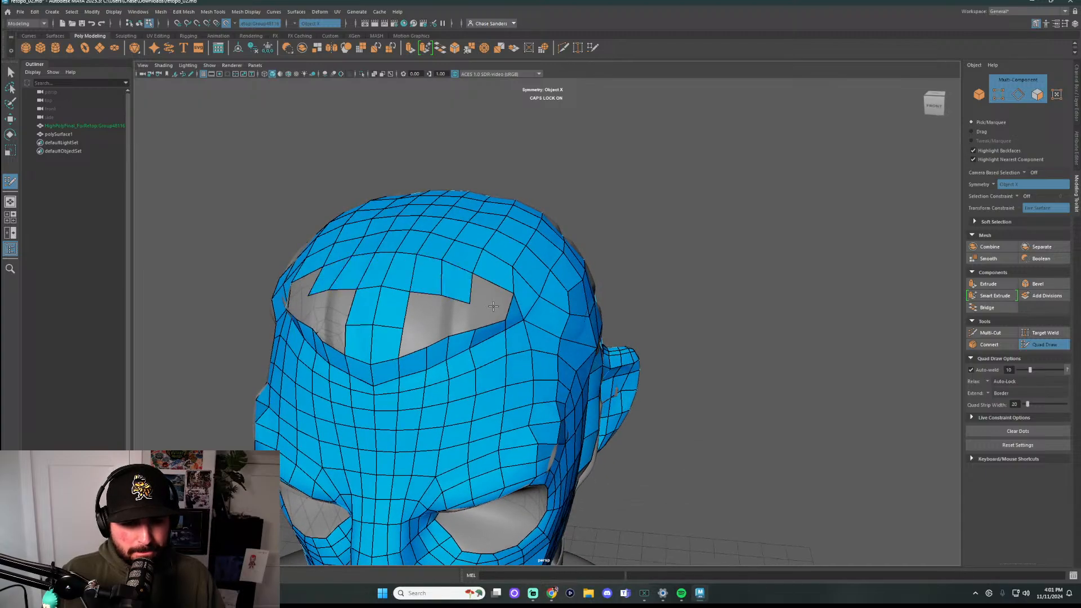
shift+click(493, 297)
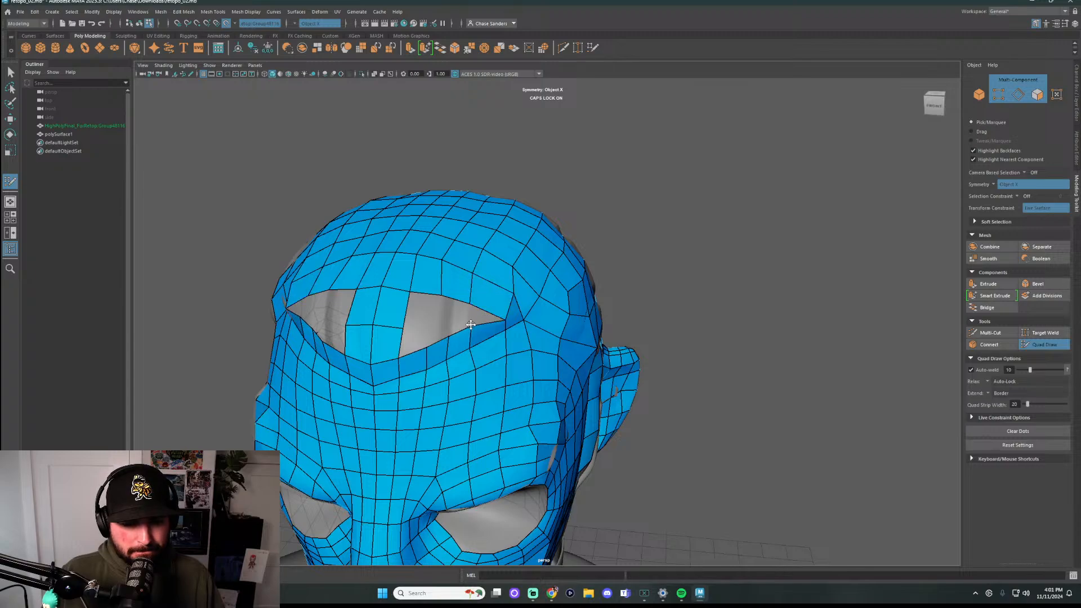
Fill the remaining almond-shaped holes beside the central strip with quads, repositioning vertices to keep the faces even
shift+click(437, 325)
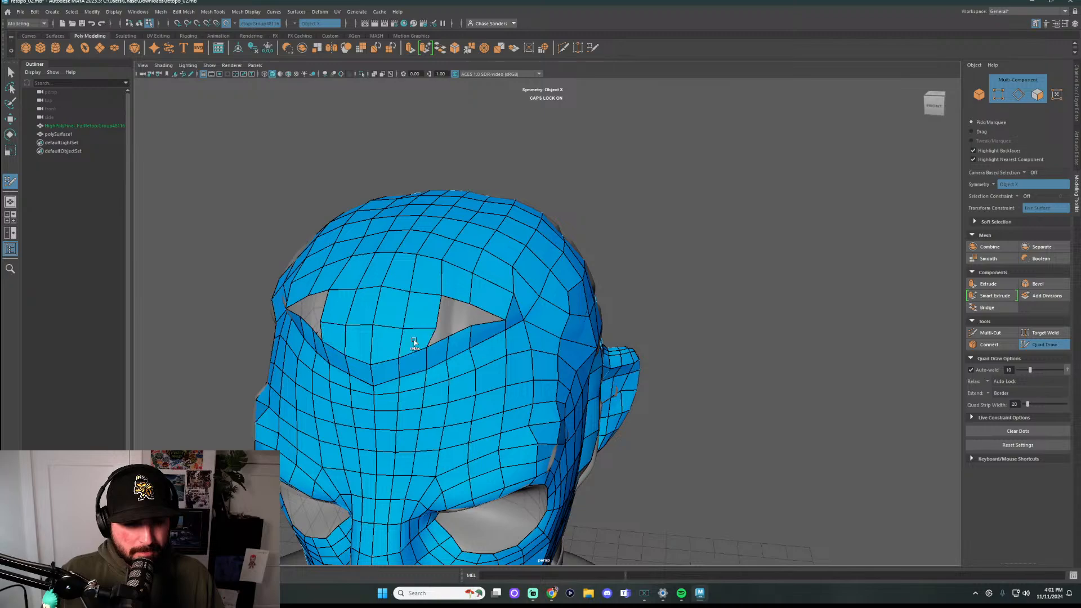
drag(436, 325, 435, 315)
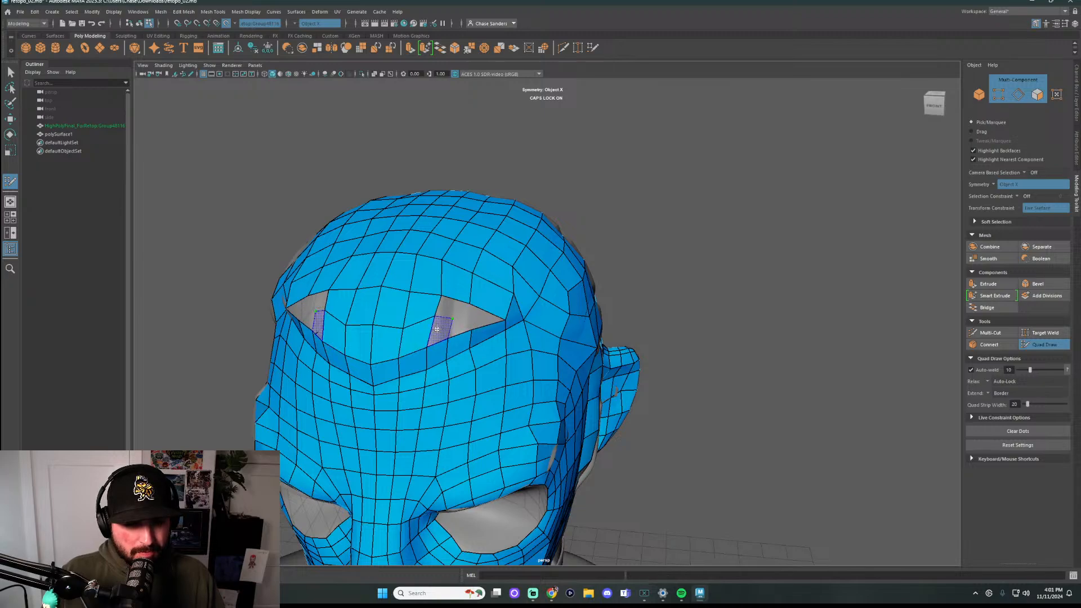
shift+click(460, 315)
drag(475, 328, 476, 335)
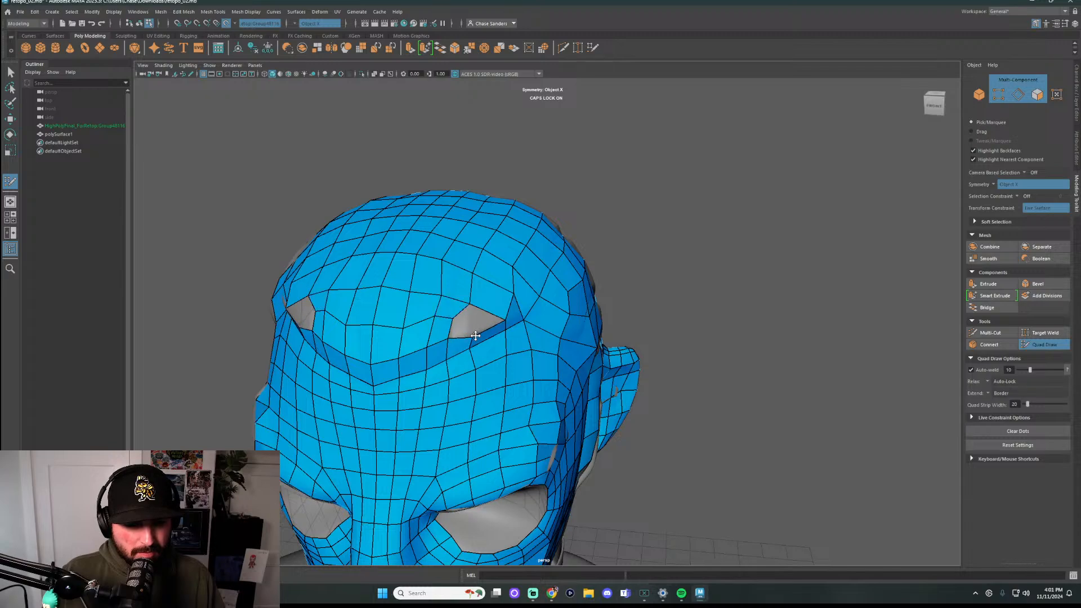
shift+click(464, 329)
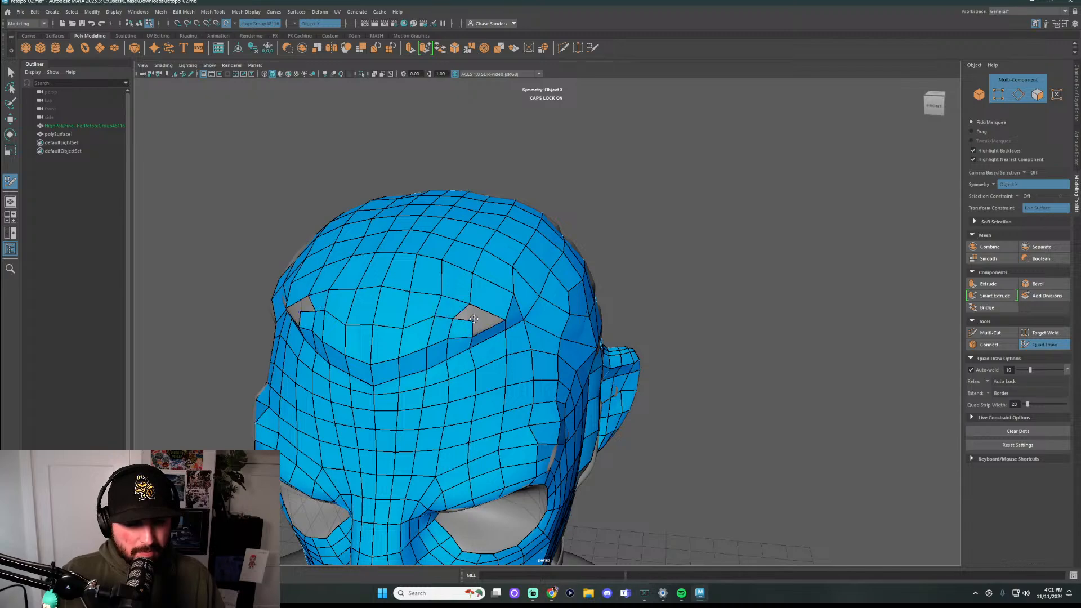
drag(469, 304, 472, 302)
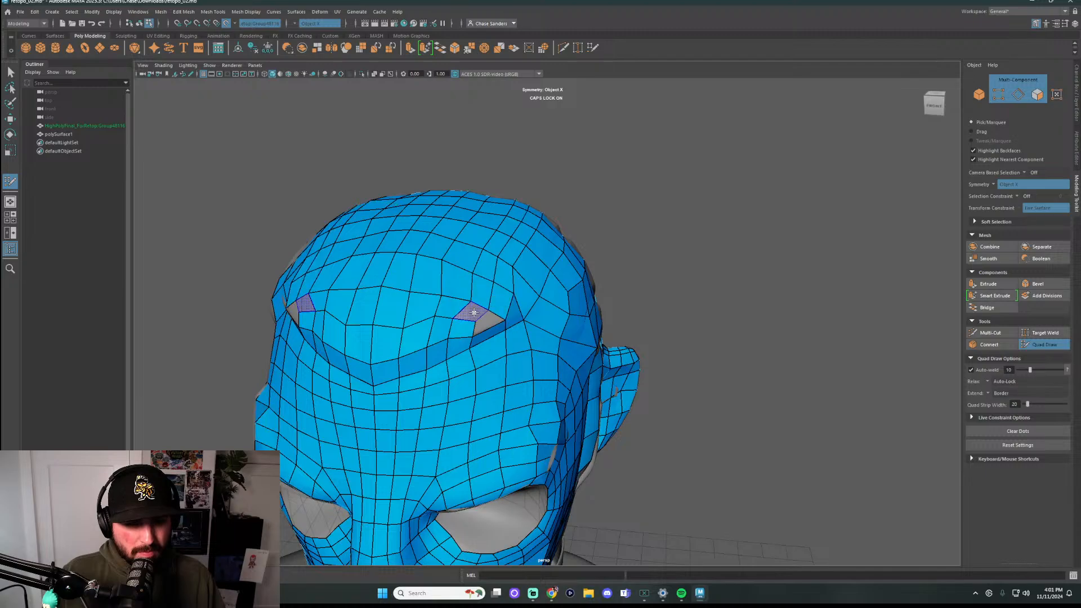
shift+click(486, 320)
shift+drag(486, 322, 490, 324)
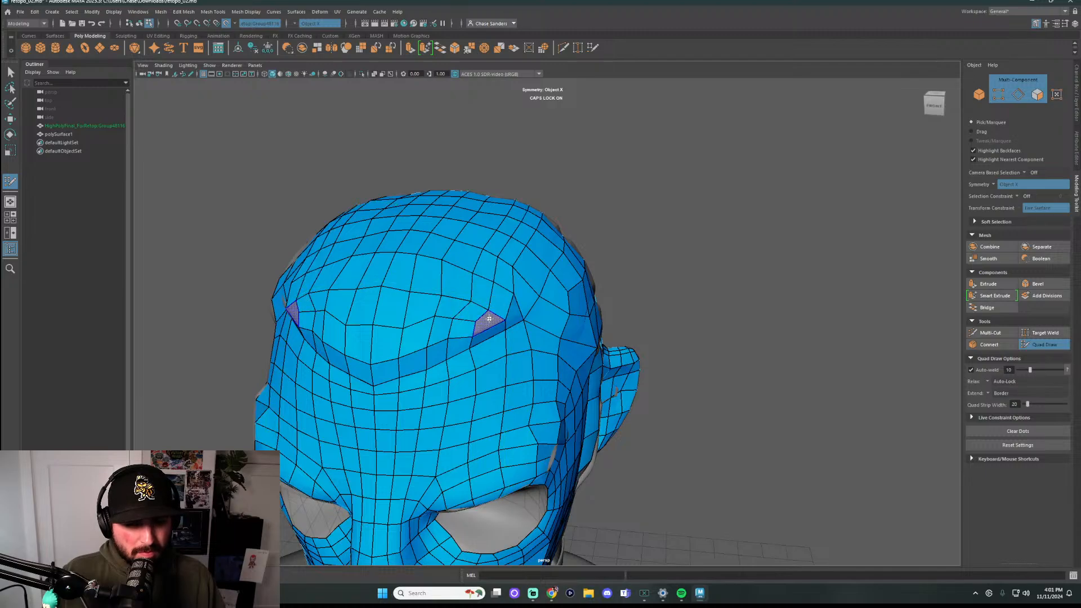
shift+click(487, 321)
Relax the newly filled mesh across the front of the crown, the upper forehead and the temple
alt+drag(695, 285, 618, 337)
mouse_move(491, 348)
shift+mouse_down()
mouse_move(357, 362)
mouse_move(345, 345)
mouse_move(478, 354)
mouse_move(331, 309)
mouse_move(434, 316)
mouse_move(425, 371)
mouse_move(398, 373)
shift+mouse_up()
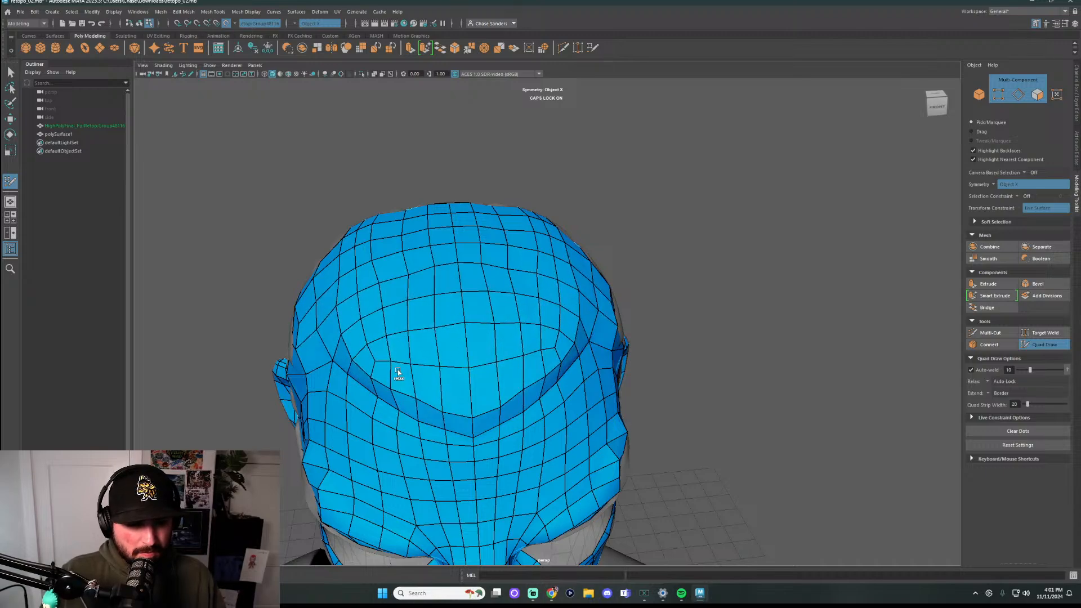
alt+drag(778, 295, 688, 309)
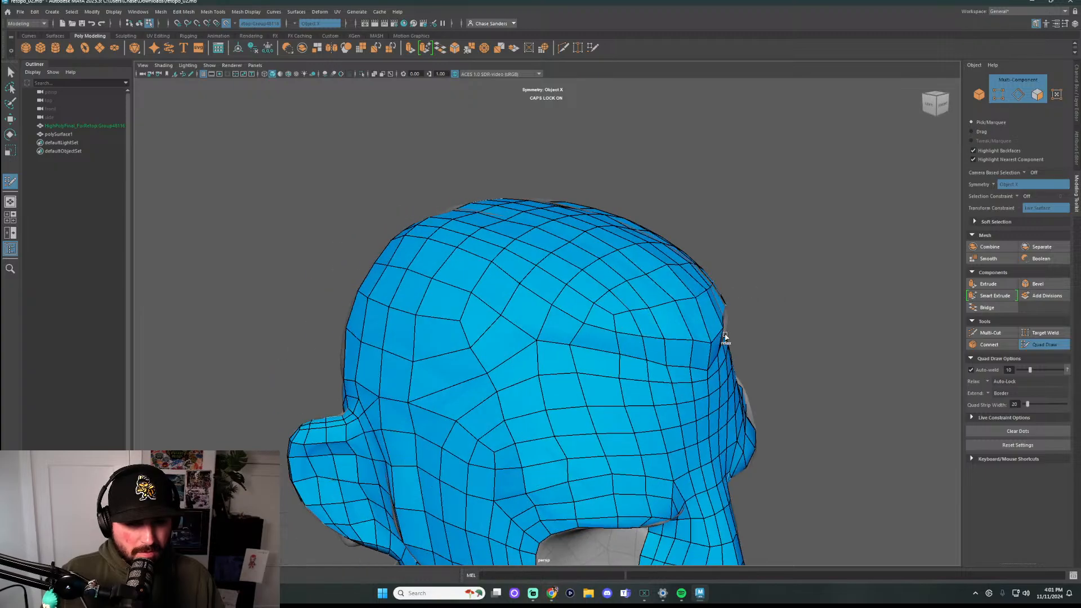
alt+drag(833, 307, 520, 355)
shift+drag(419, 320, 379, 293)
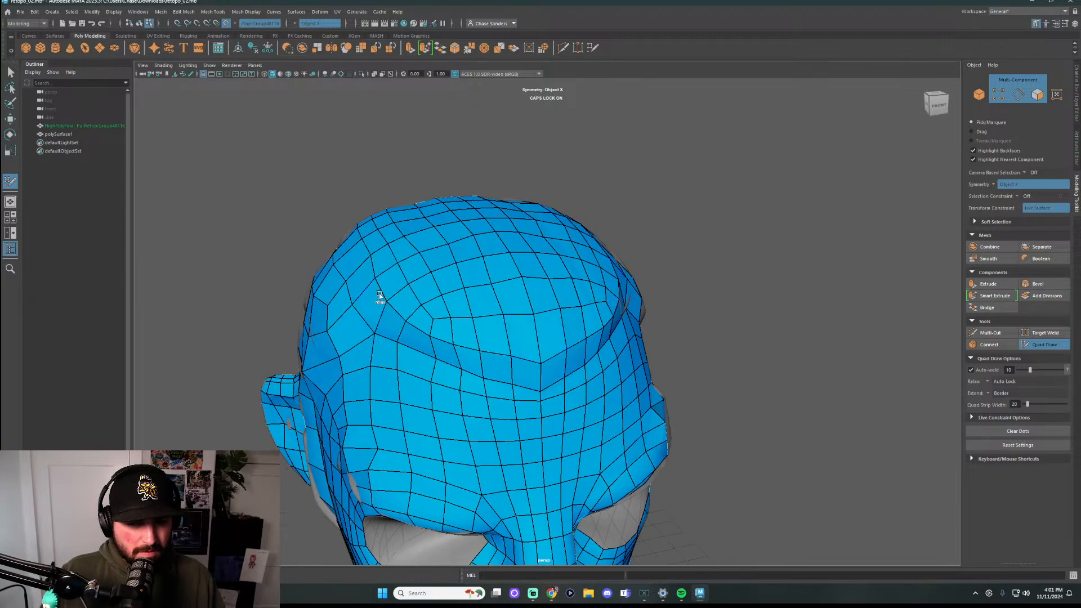
Fill the missing quads at the nape below the ponytail, and even out the upper border of the neck mesh
mouse_move(684, 265)
alt+mouse_down()
mouse_move(717, 302)
mouse_move(637, 282)
mouse_move(642, 315)
mouse_move(703, 328)
alt+mouse_up()
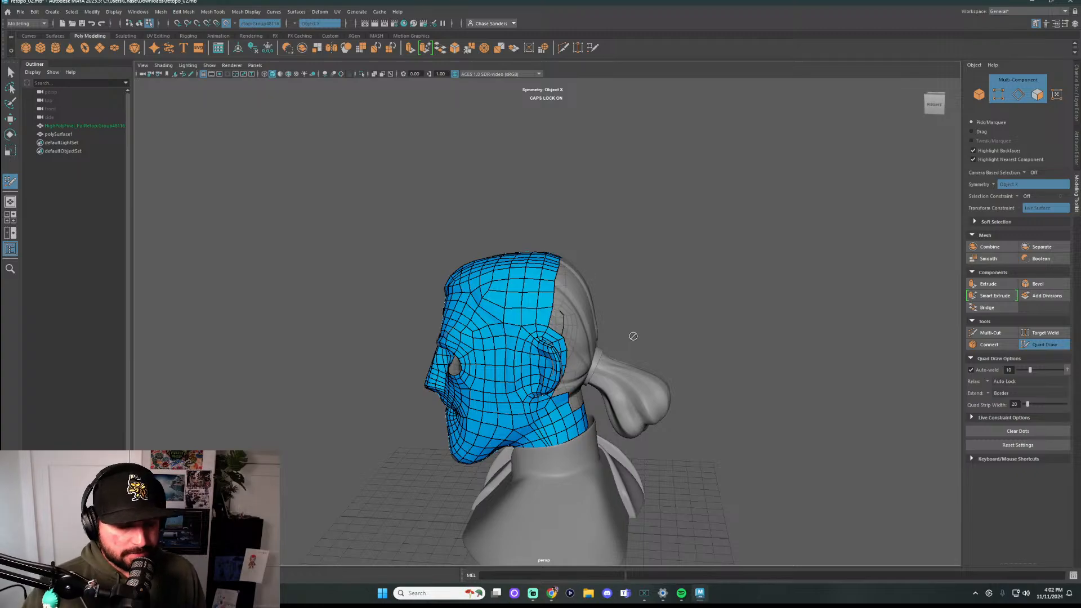
alt+drag(634, 335, 476, 293)
scroll(475, 293, up, 3)
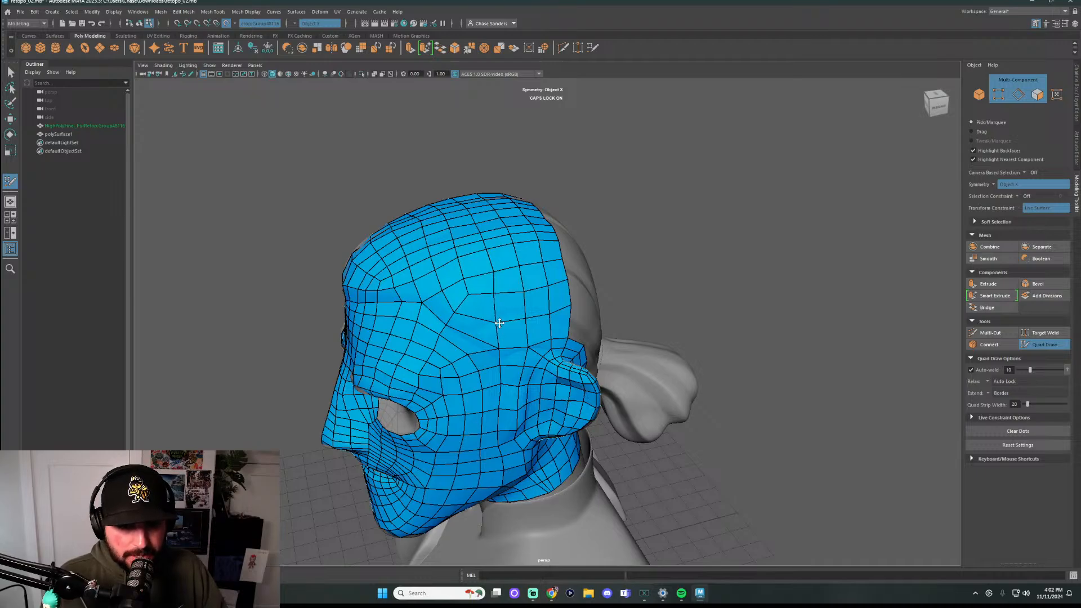
scroll(499, 323, down, 2)
mouse_move(627, 277)
alt+mouse_down()
mouse_move(586, 316)
mouse_move(558, 315)
mouse_move(577, 333)
mouse_move(583, 374)
mouse_move(618, 388)
mouse_move(608, 417)
mouse_move(620, 416)
mouse_move(567, 387)
mouse_move(623, 394)
alt+mouse_up()
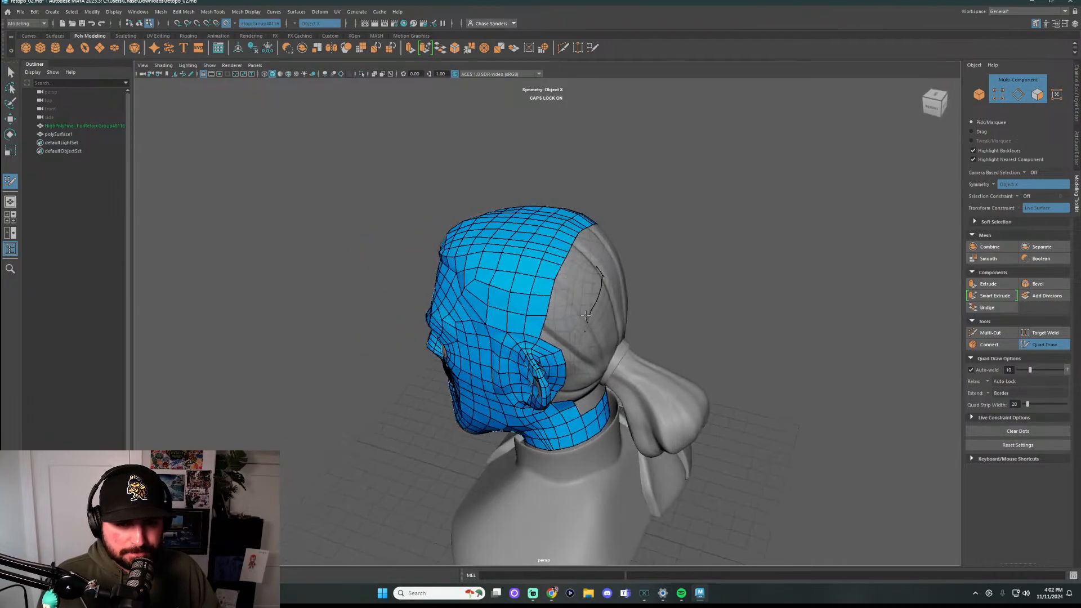
scroll(595, 378, up, 3)
shift+click(567, 387)
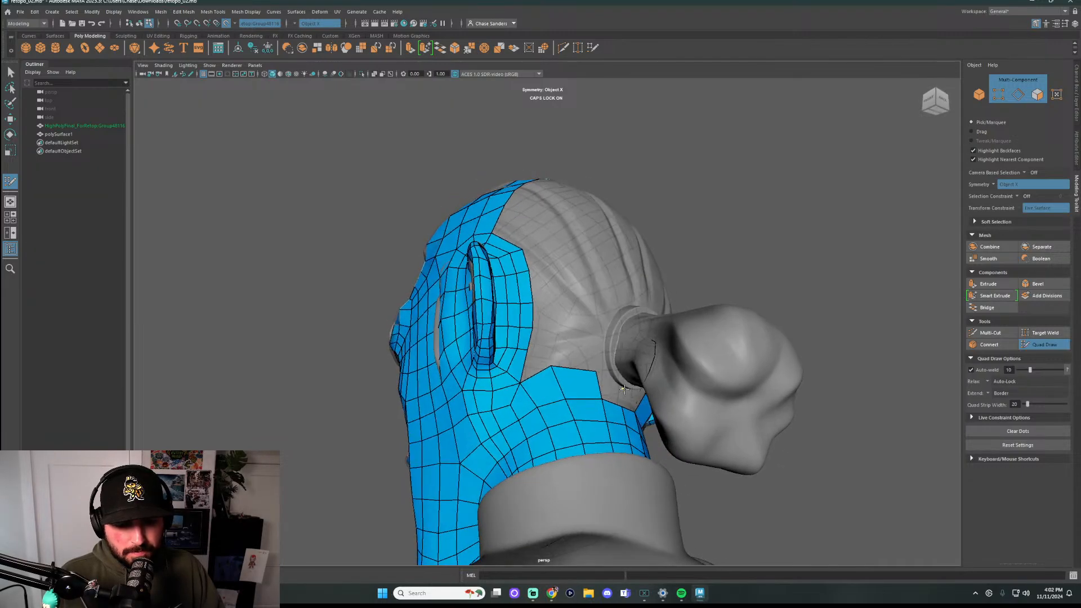
shift+click(614, 397)
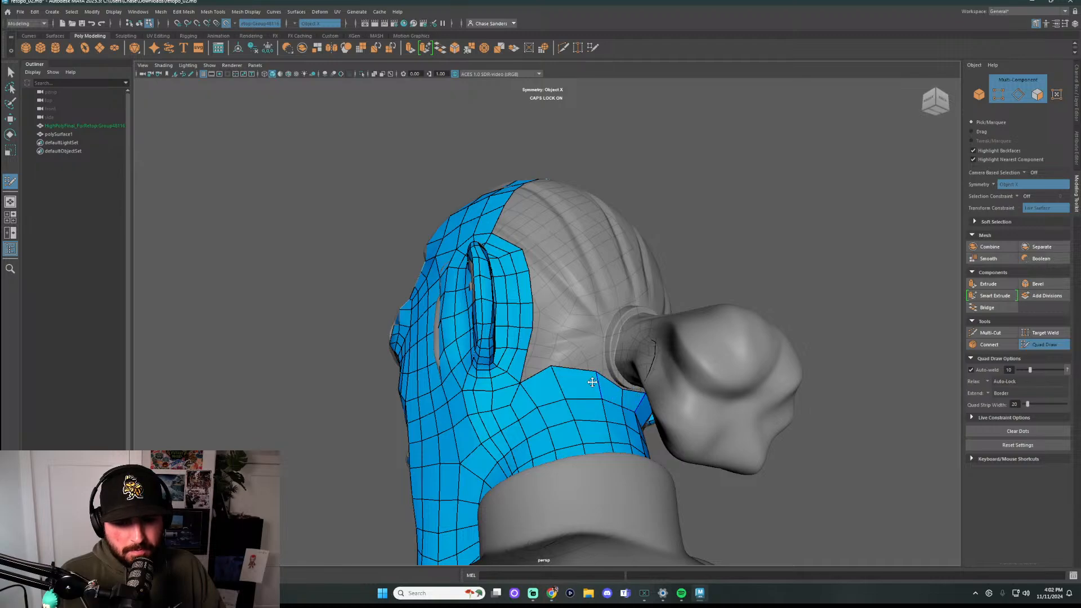
mouse_move(597, 372)
mouse_down()
mouse_move(555, 376)
mouse_move(624, 388)
mouse_up()
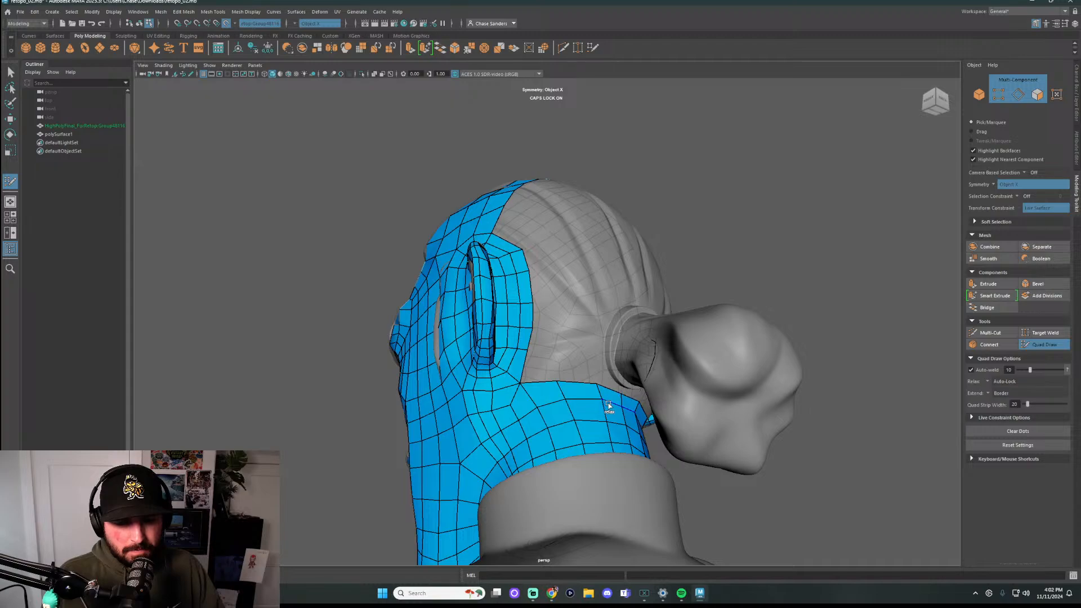
mouse_move(521, 439)
shift+mouse_down()
mouse_move(490, 426)
mouse_move(532, 415)
mouse_move(559, 433)
shift+mouse_up()
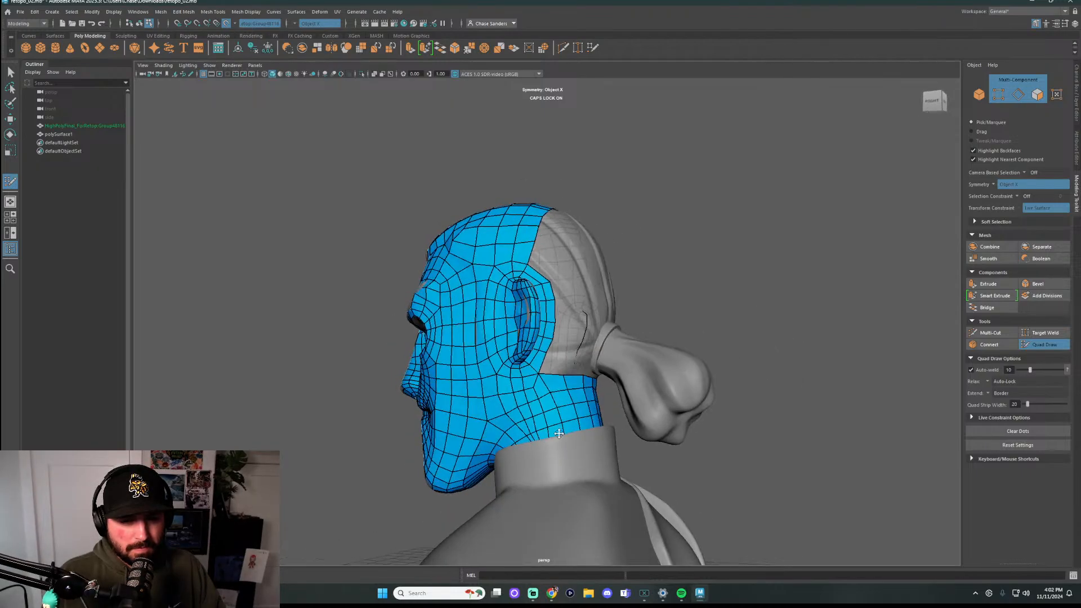
Clear the leftover Quad Draw dots around the side of the neck
alt+right_drag(540, 414, 537, 446)
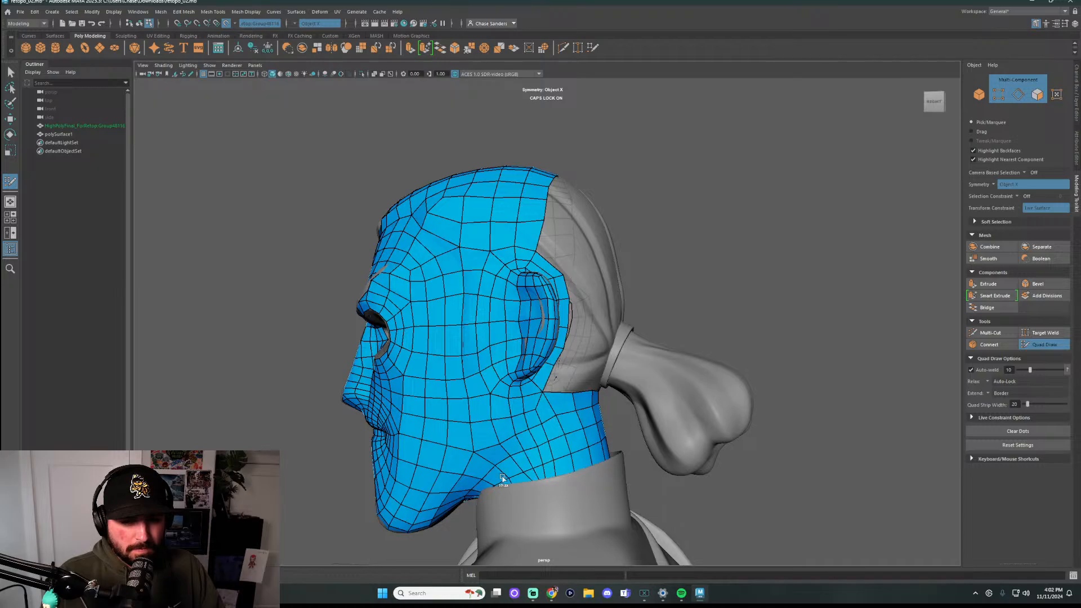
alt+right_drag(563, 462, 569, 516)
alt+drag(569, 516, 619, 417)
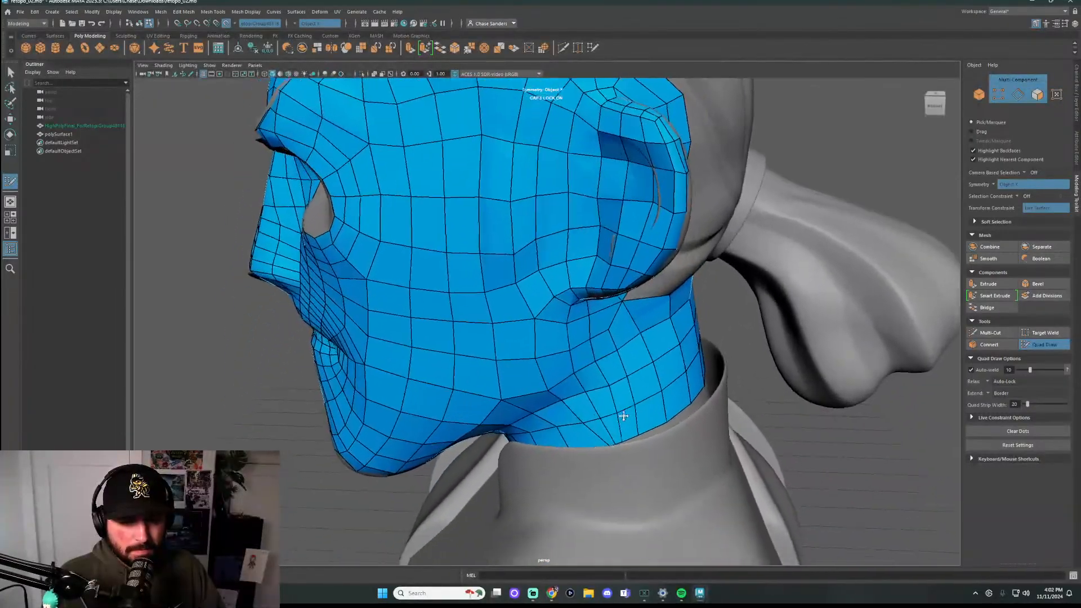
alt+right_drag(620, 416, 623, 449)
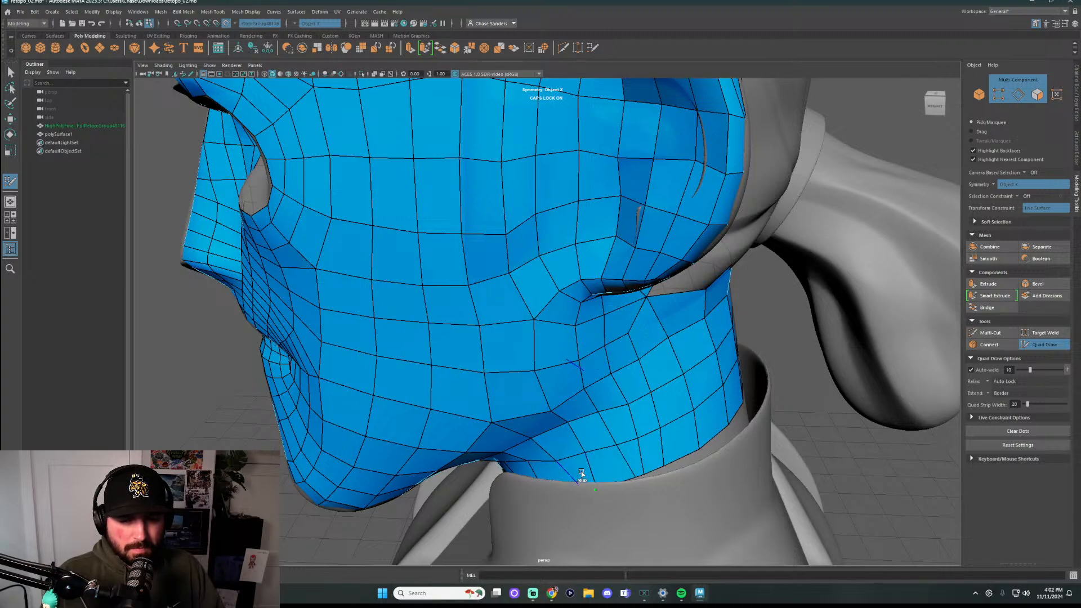
click(1018, 430)
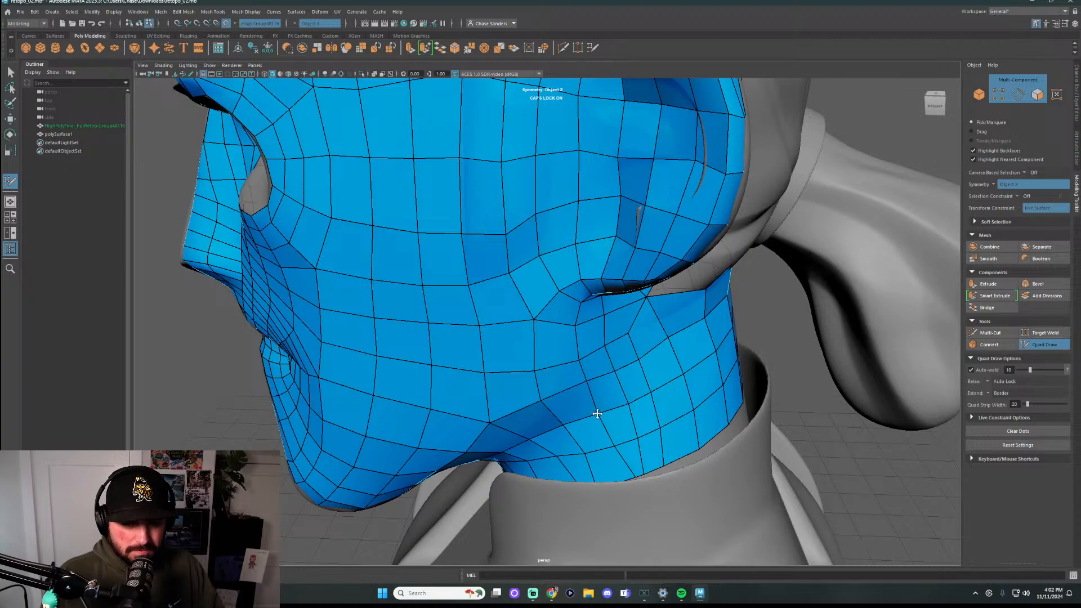
Relax the mesh across the crown and along its rear border to even out the quads
mouse_move(552, 391)
alt+mouse_down()
mouse_move(571, 333)
mouse_move(640, 309)
mouse_move(580, 328)
mouse_move(542, 411)
mouse_move(574, 364)
mouse_move(622, 354)
mouse_move(557, 353)
mouse_move(606, 323)
mouse_move(541, 405)
mouse_move(568, 424)
mouse_move(514, 430)
mouse_move(620, 403)
mouse_move(675, 369)
alt+mouse_up()
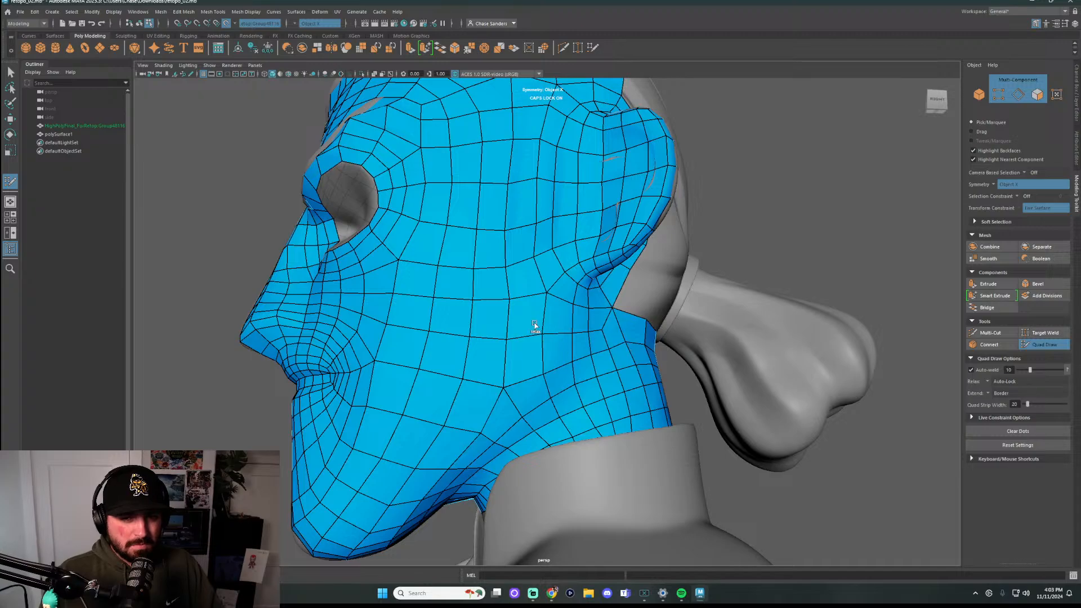
alt+drag(557, 310, 749, 369)
mouse_move(514, 364)
alt+mouse_down()
mouse_move(697, 379)
mouse_move(589, 354)
mouse_move(597, 366)
mouse_move(637, 349)
alt+mouse_up()
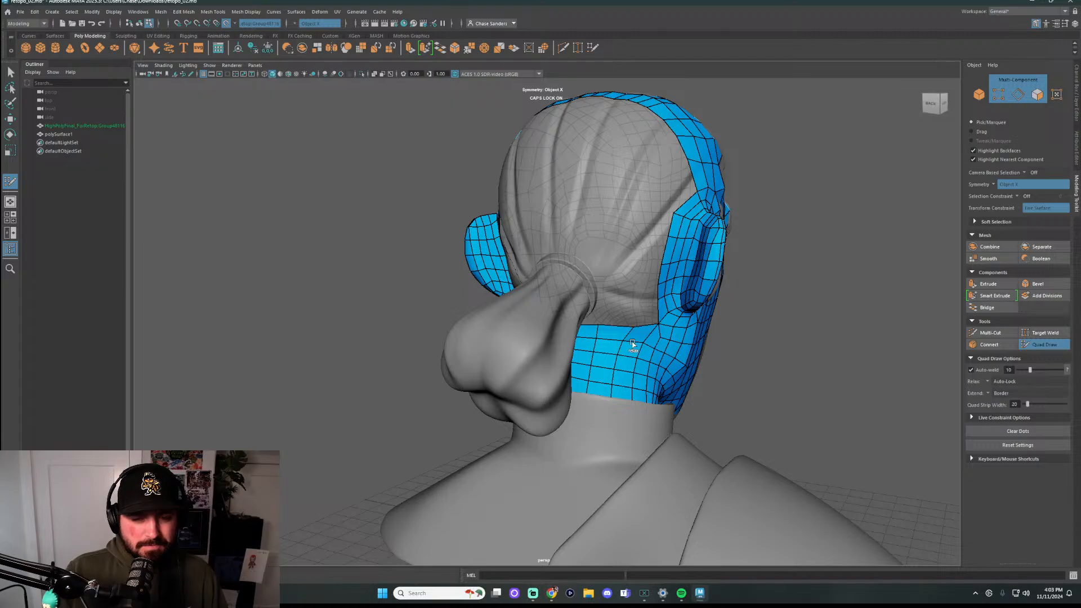
alt+drag(779, 295, 774, 366)
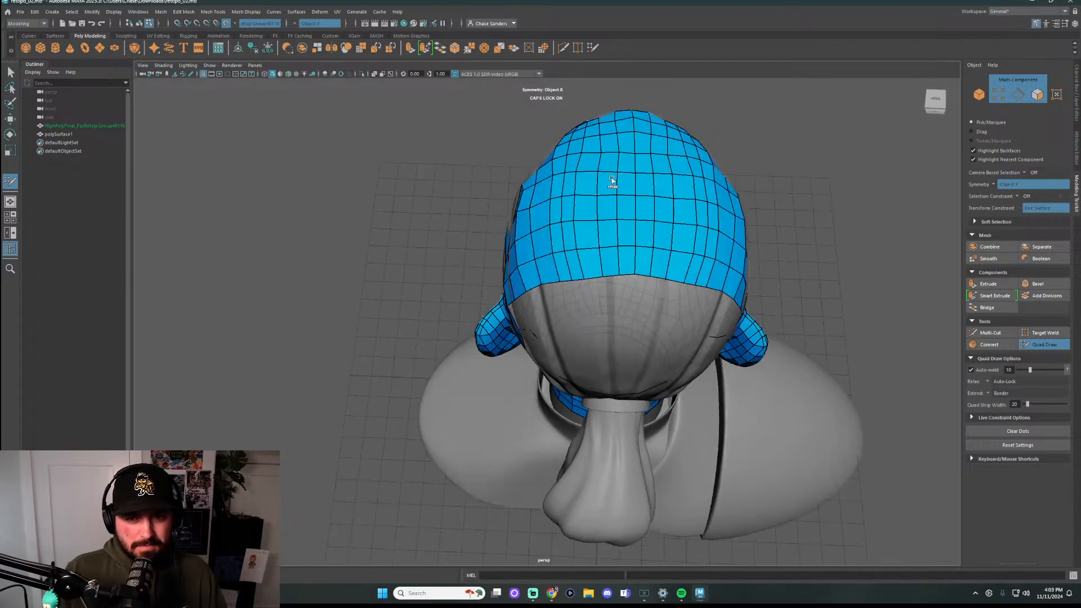
shift+drag(610, 181, 641, 221)
mouse_move(595, 260)
shift+mouse_down()
mouse_move(579, 265)
mouse_move(632, 235)
mouse_move(555, 197)
mouse_move(534, 174)
mouse_move(635, 169)
mouse_move(667, 127)
mouse_move(759, 189)
mouse_move(664, 326)
shift+mouse_up()
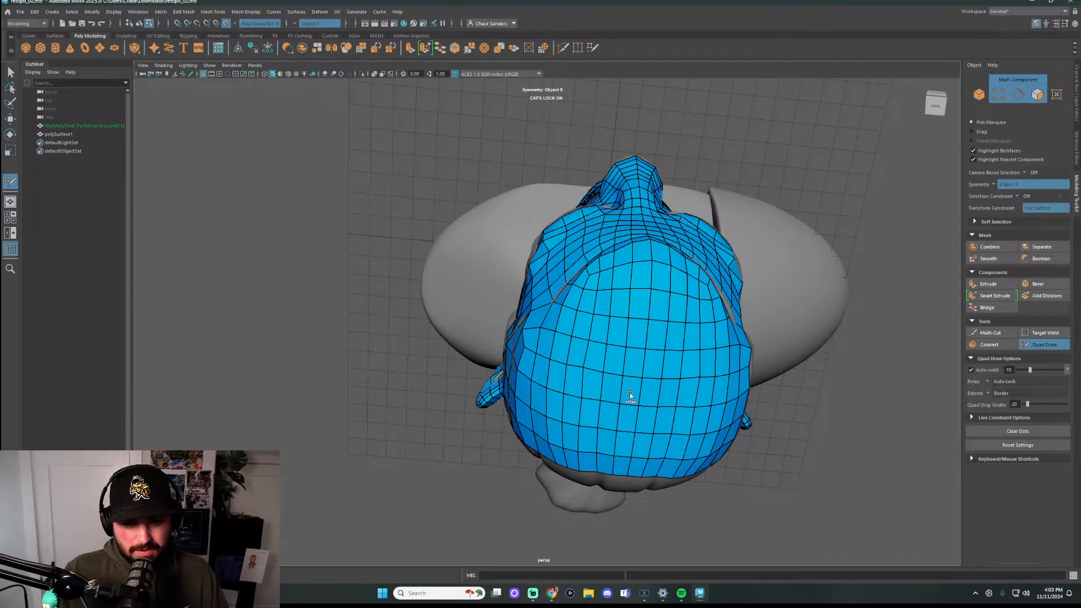
Fill the first four quads below the middle of the crown's rear border, symmetrically about the centre line
alt+drag(769, 501, 822, 359)
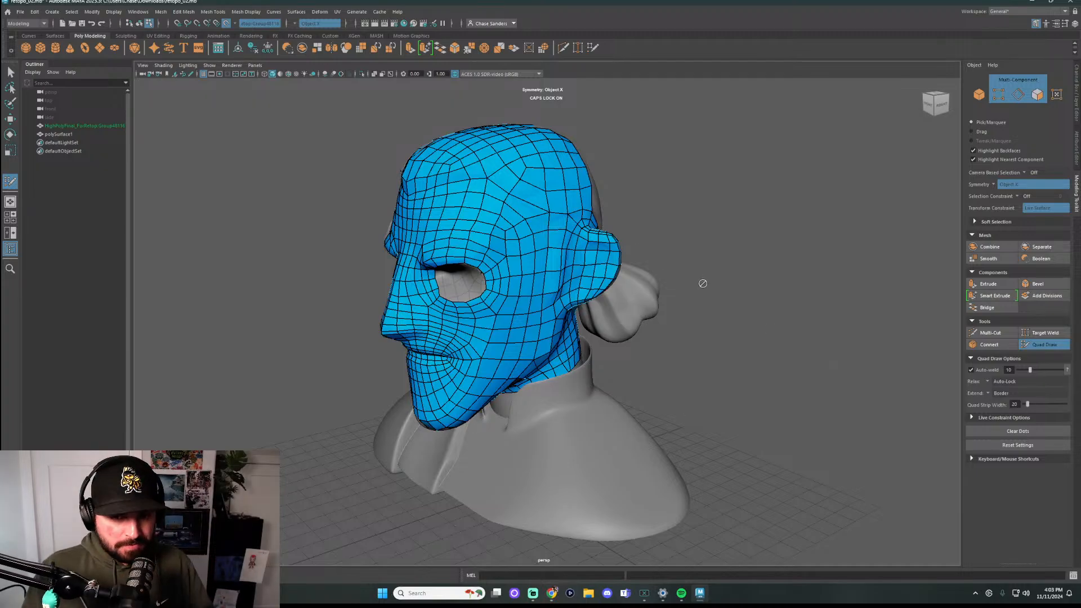
alt+drag(775, 211, 705, 205)
alt+drag(535, 218, 612, 224)
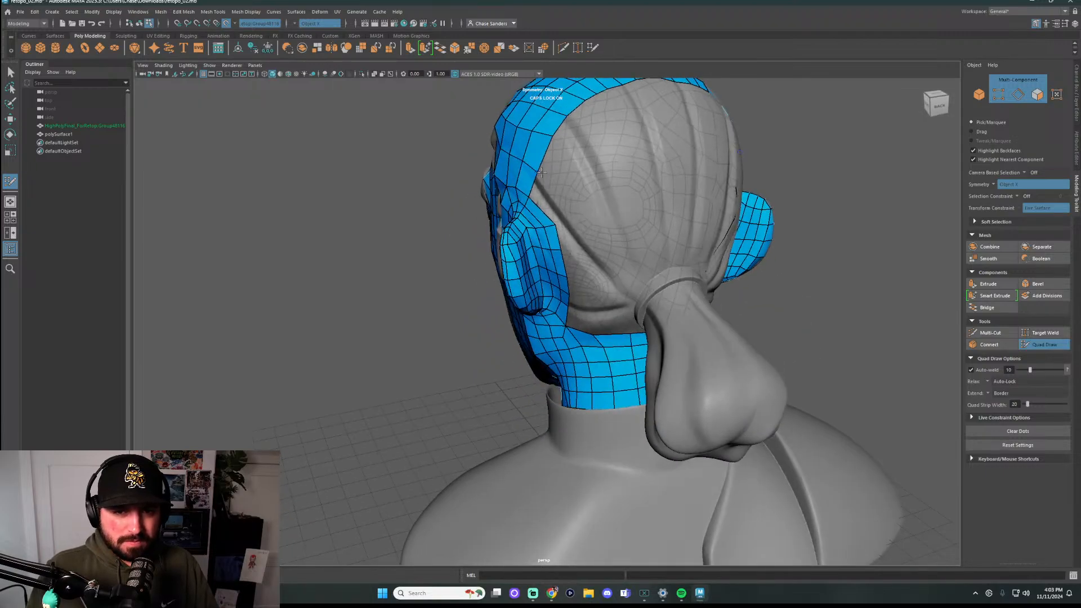
alt+drag(564, 122, 626, 236)
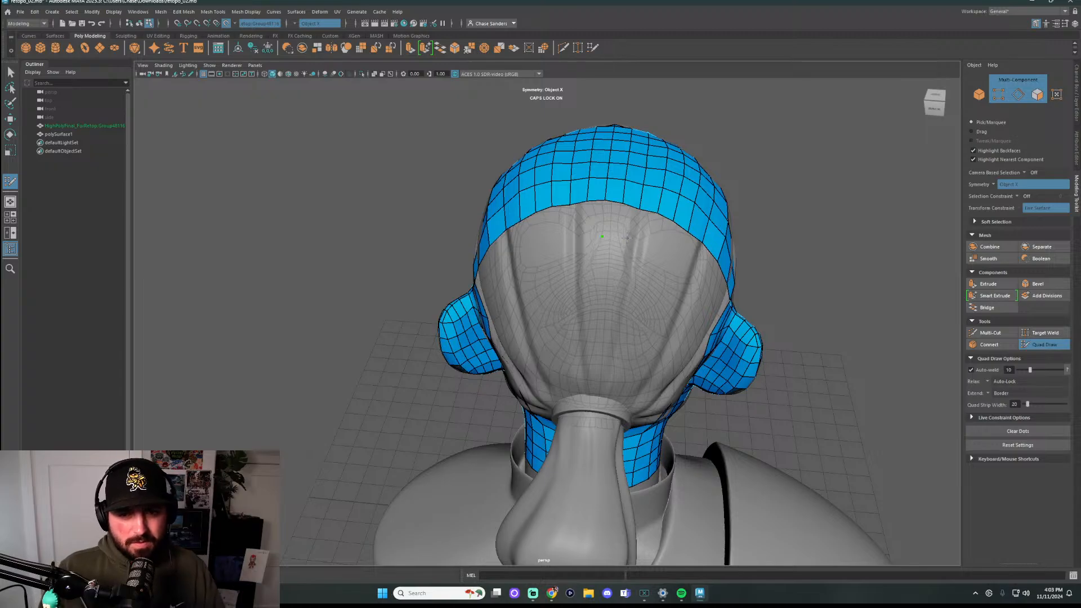
shift+click(612, 221)
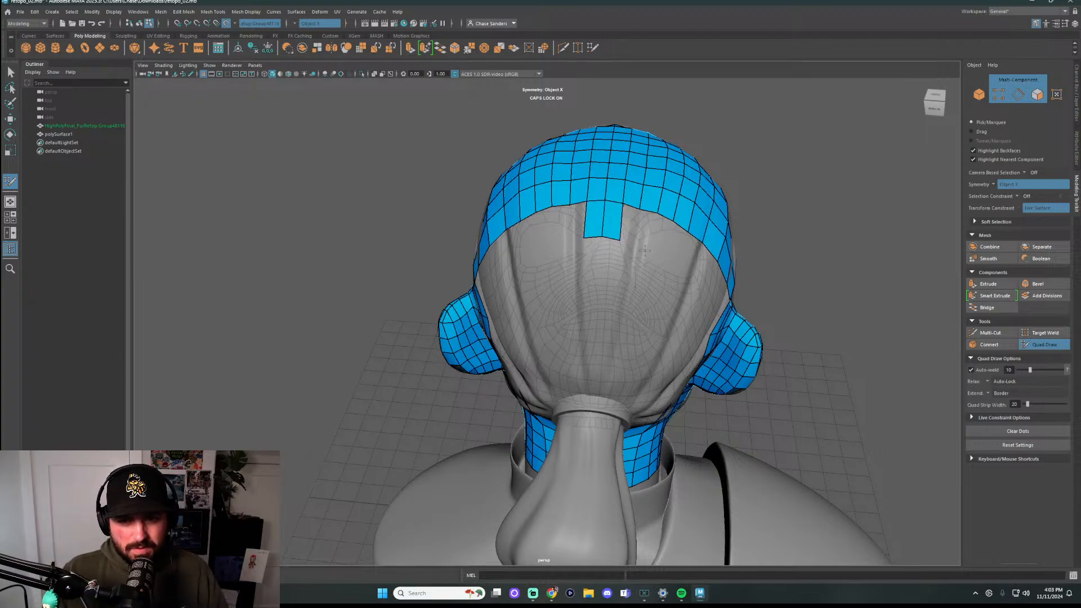
shift+drag(629, 225, 631, 235)
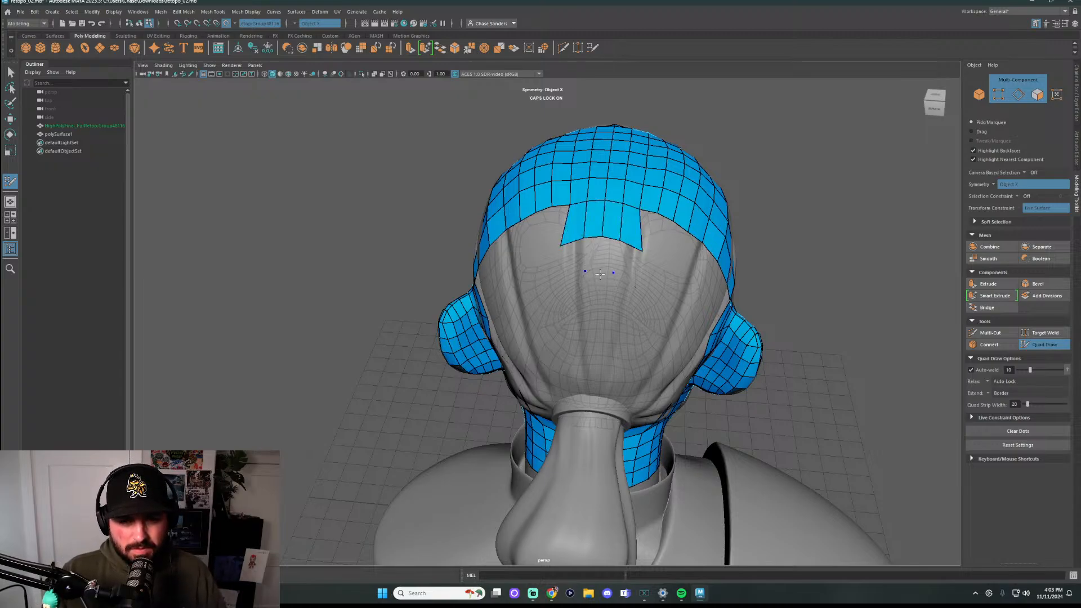
Undo the misplaced dots, place a centre dot lower on the back of the head, and fill a second pair of quads
key(ctrl+z)
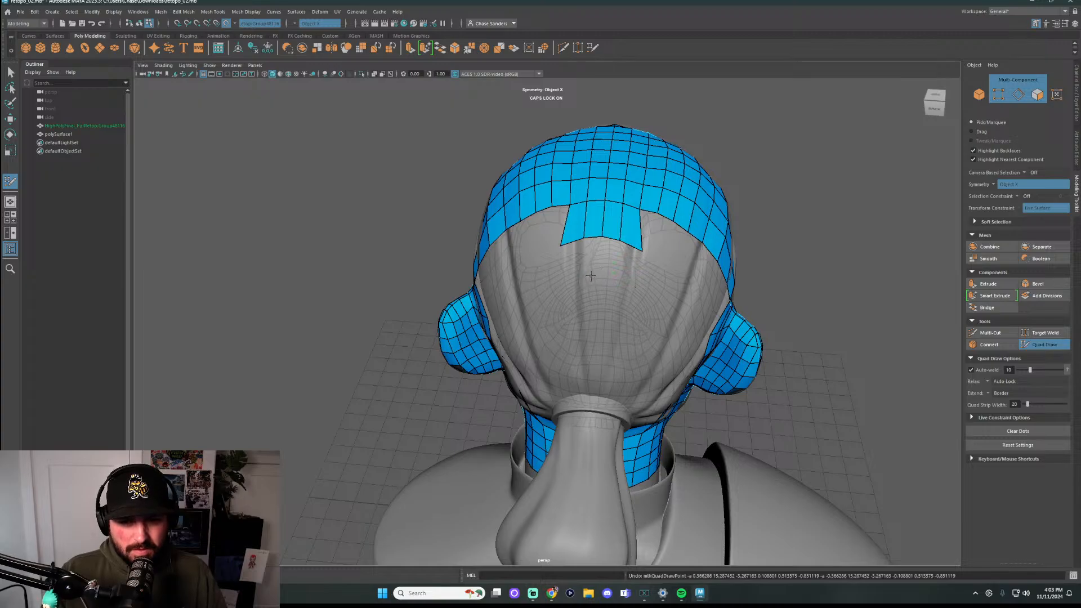
click(599, 275)
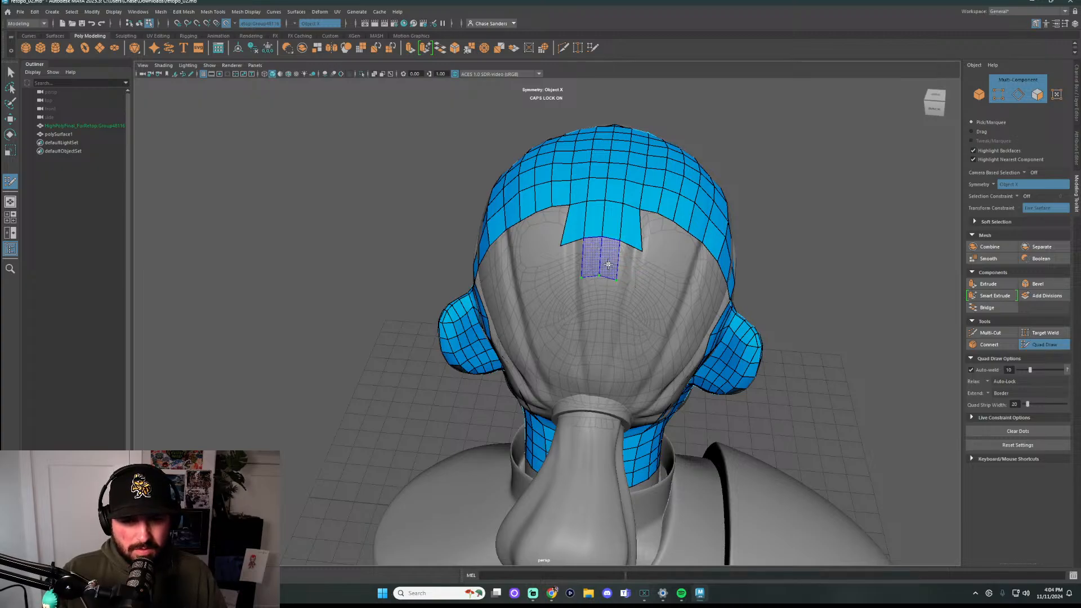
shift+click(609, 266)
alt+drag(609, 266, 610, 258)
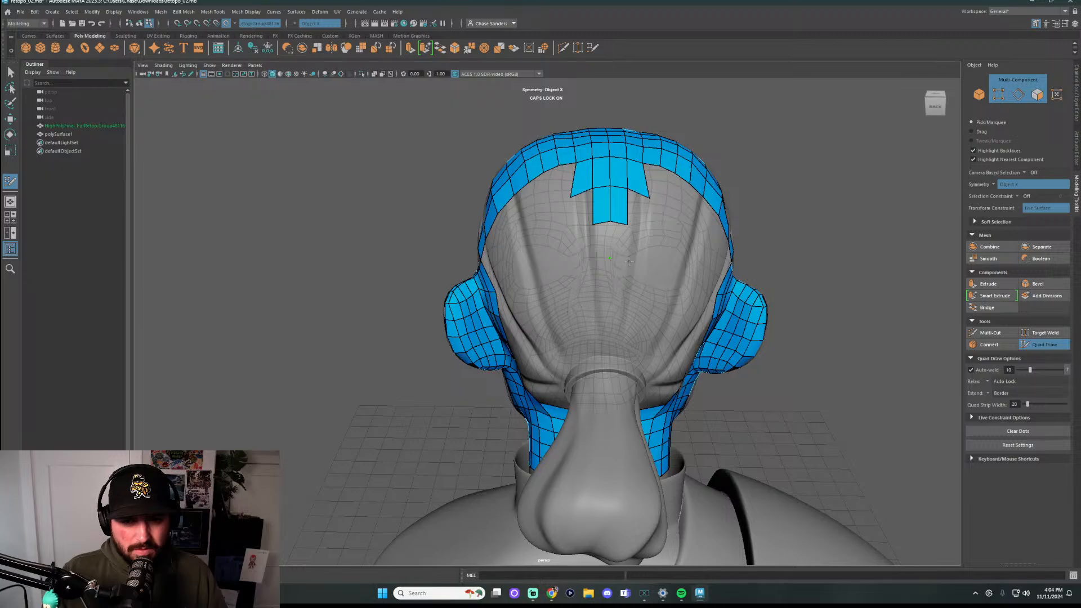
Try to extend the new rear row with a quad toward the side and further quads upward from above the ear
alt+drag(630, 261, 617, 254)
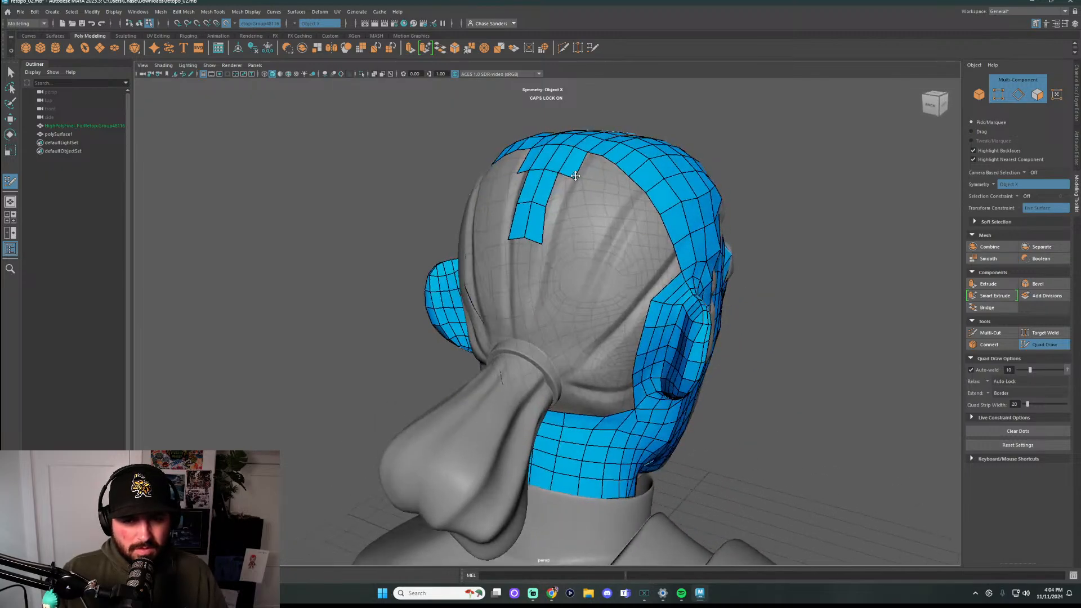
alt+drag(575, 175, 598, 211)
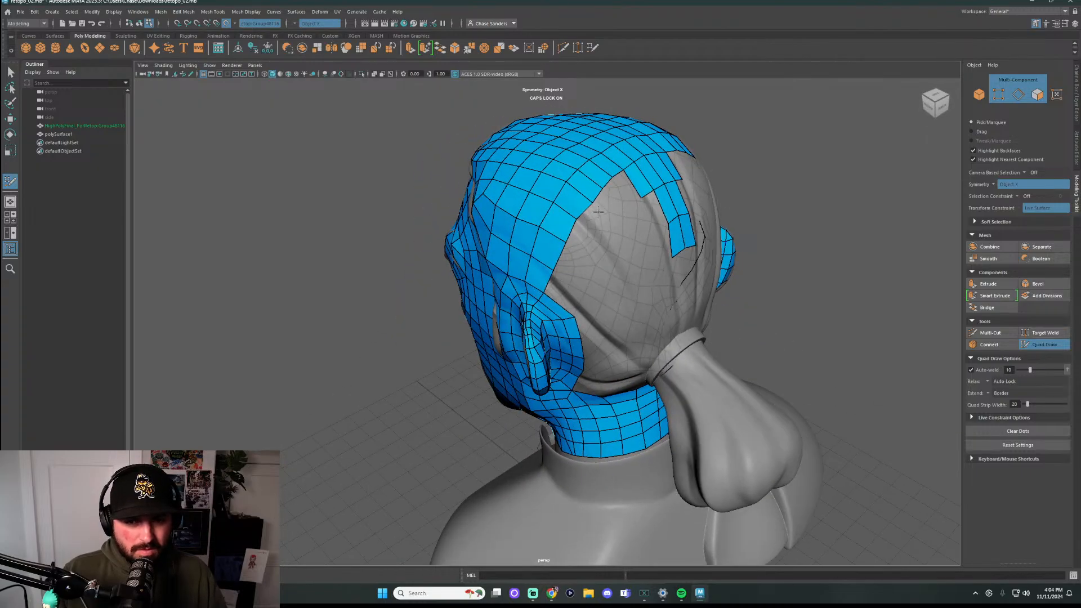
shift+click(618, 213)
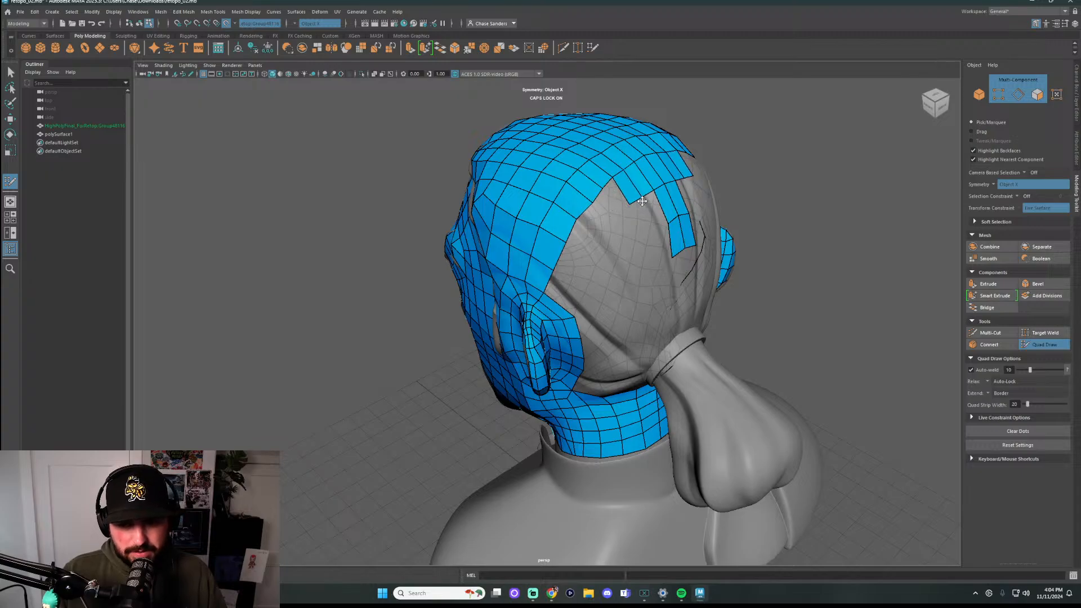
scroll(734, 385, down, 4)
alt+drag(735, 385, 599, 279)
scroll(594, 257, up, 2)
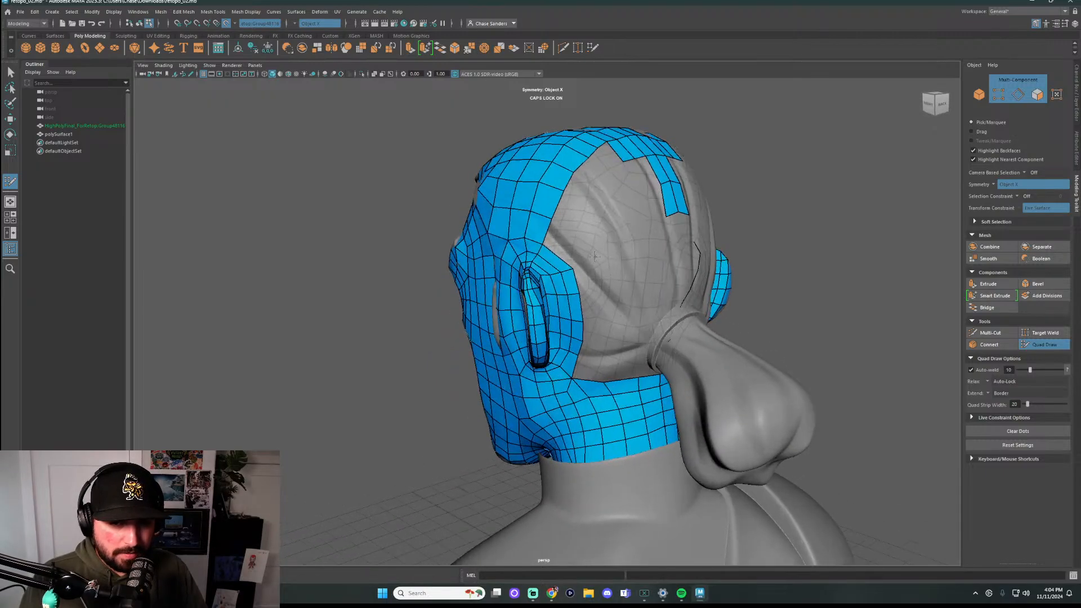
alt+drag(558, 244, 593, 243)
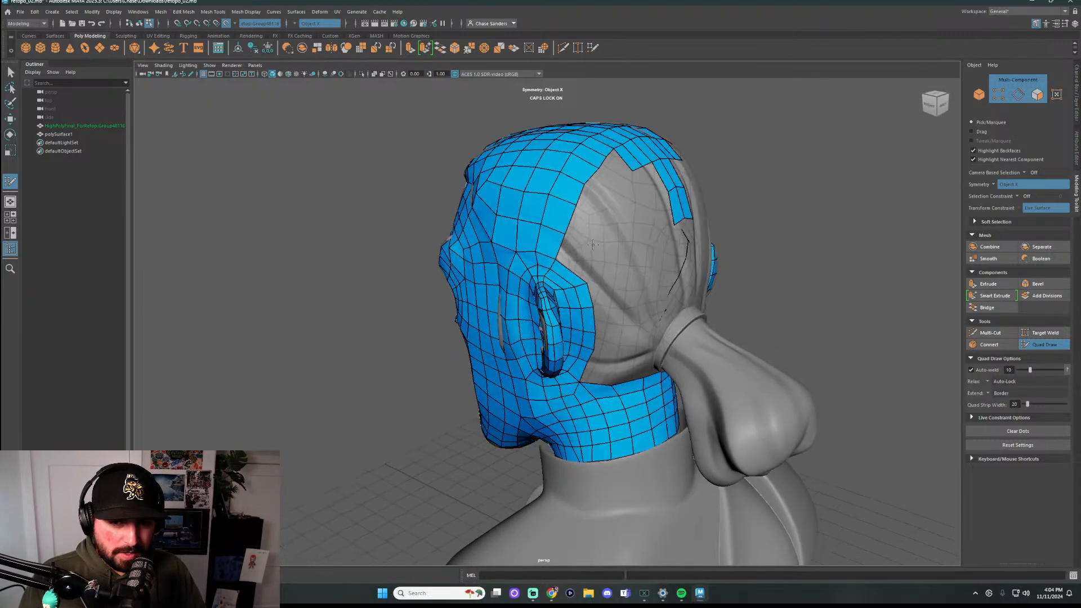
alt+drag(653, 172, 645, 198)
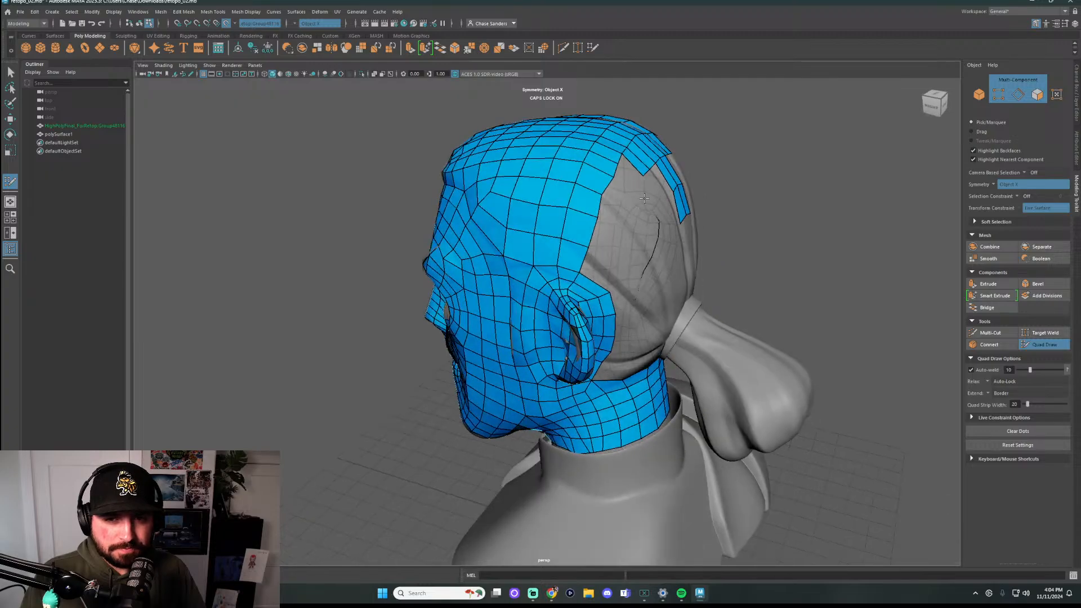
shift+click(609, 257)
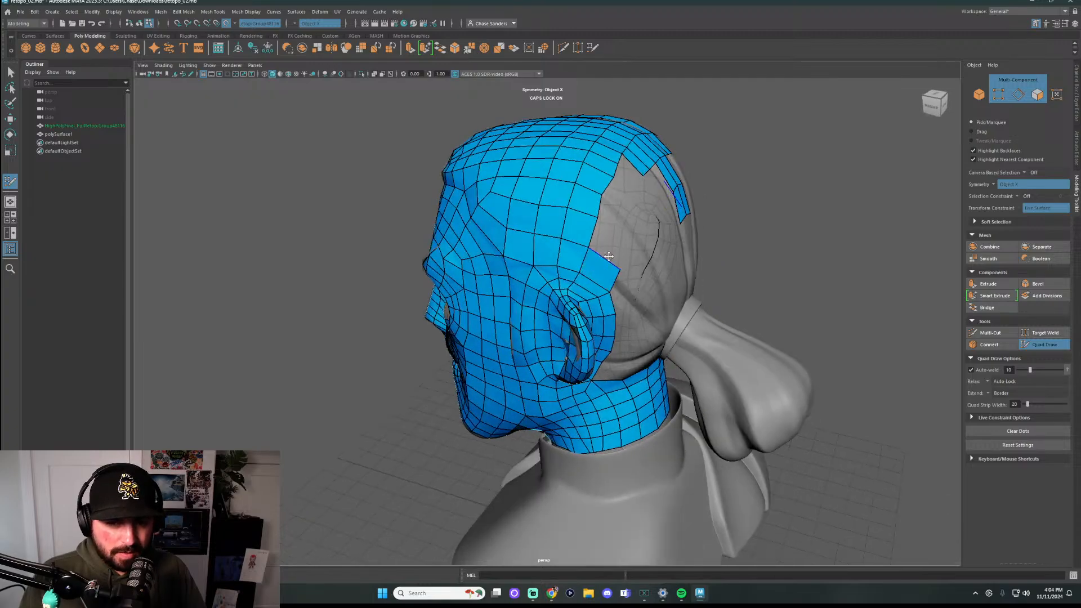
shift+click(615, 244)
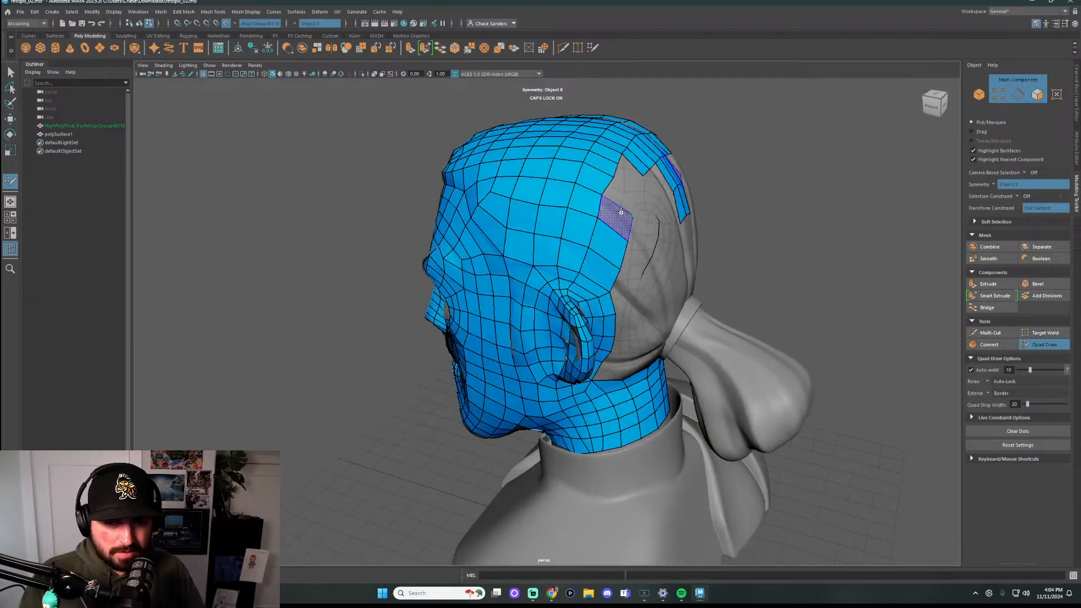
shift+click(633, 215)
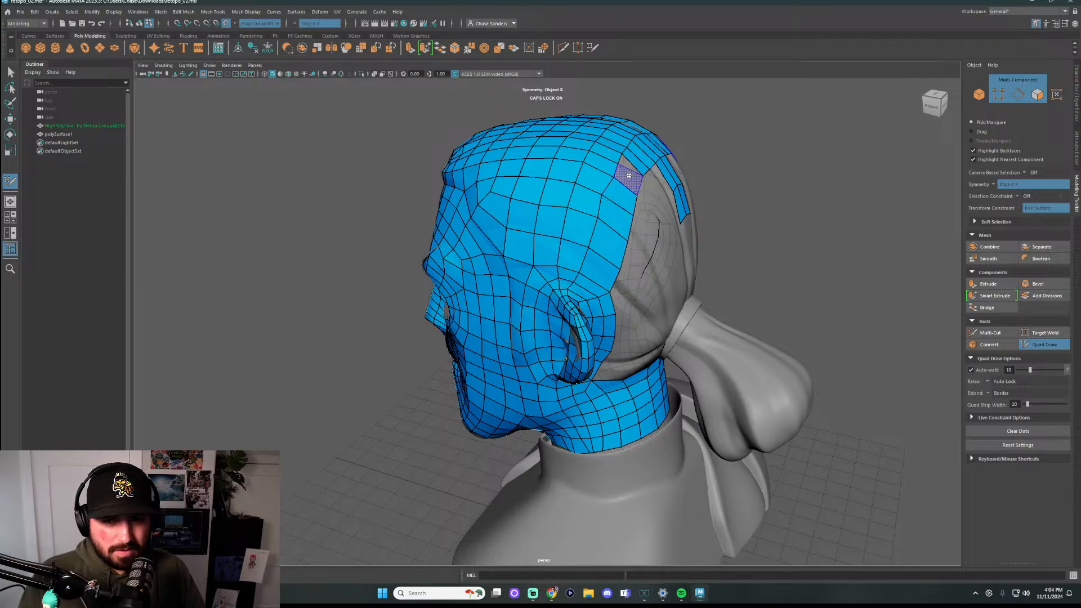
key(ctrl+z)
Fill a row of quads from behind the ear up along the open border until it joins the central strip
mouse_move(659, 197)
alt+mouse_down()
mouse_move(619, 230)
mouse_move(606, 266)
alt+mouse_up()
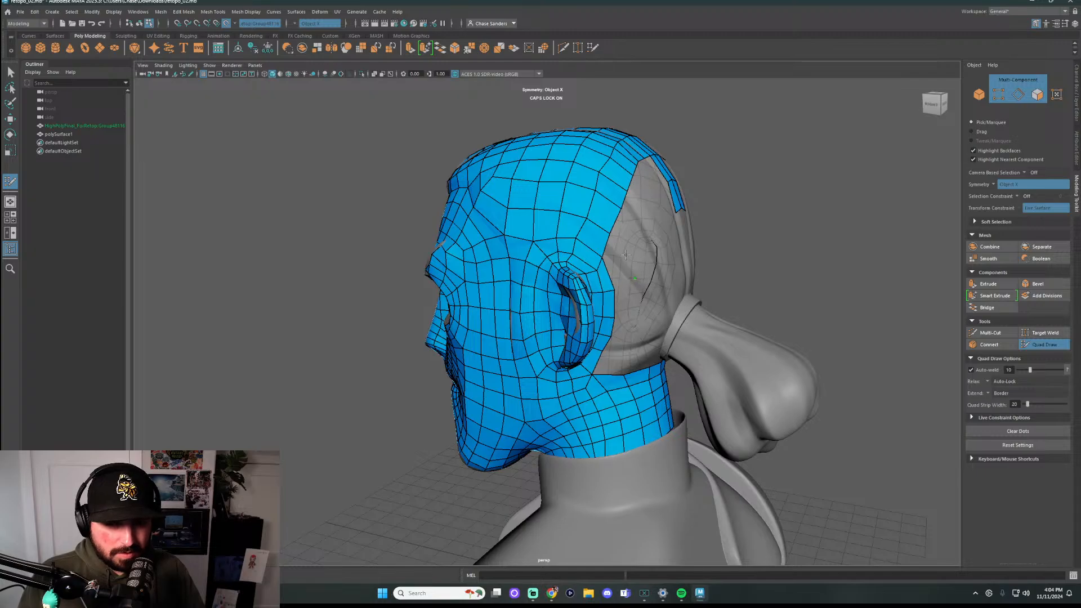
alt+drag(640, 248, 597, 269)
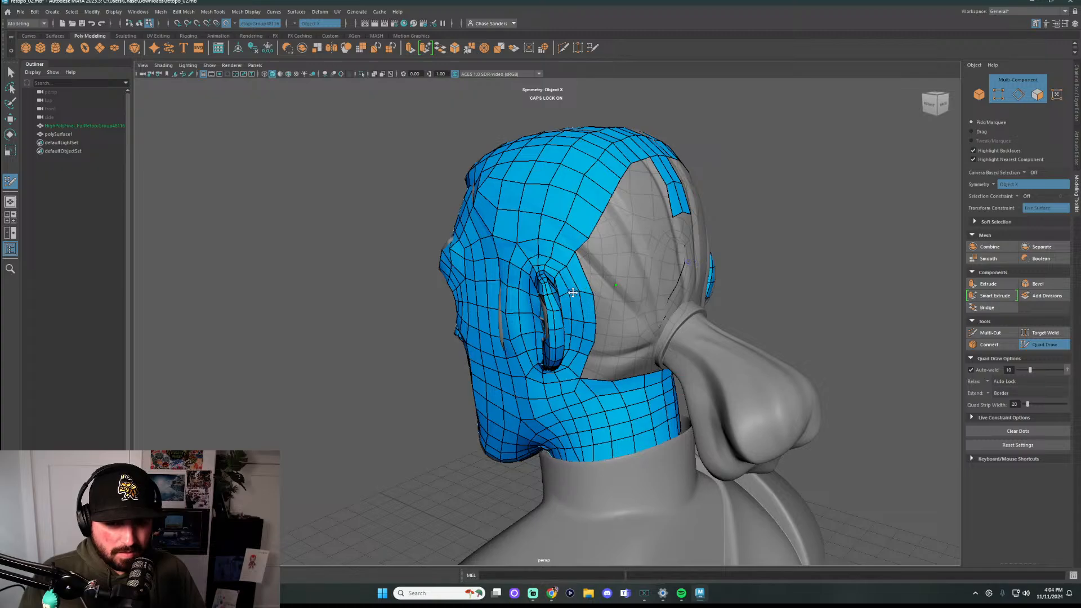
click(609, 273)
shift+click(594, 261)
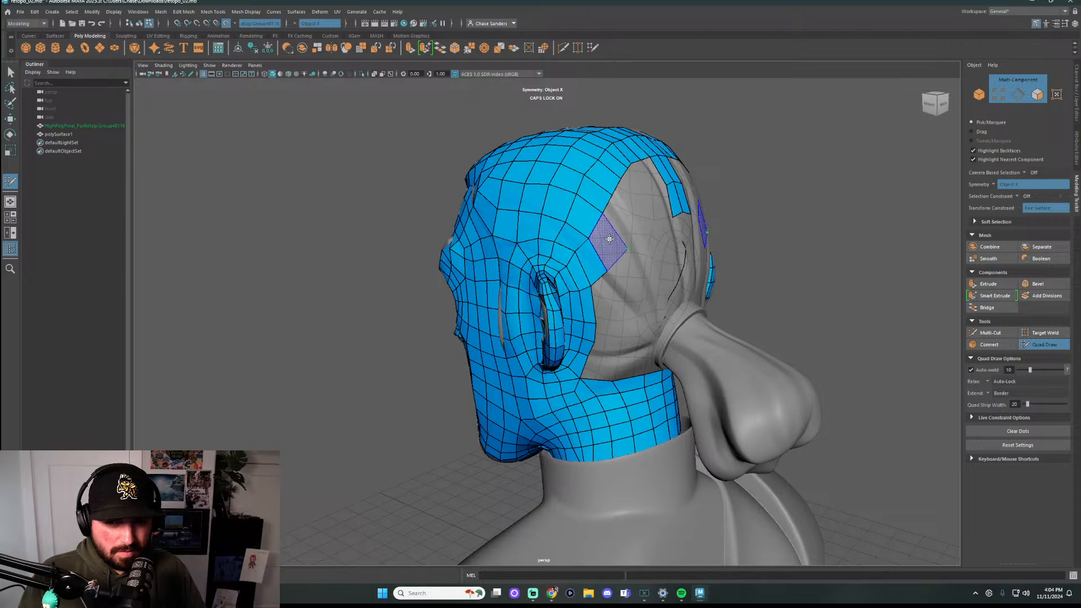
alt+drag(608, 241, 617, 253)
shift+click(600, 245)
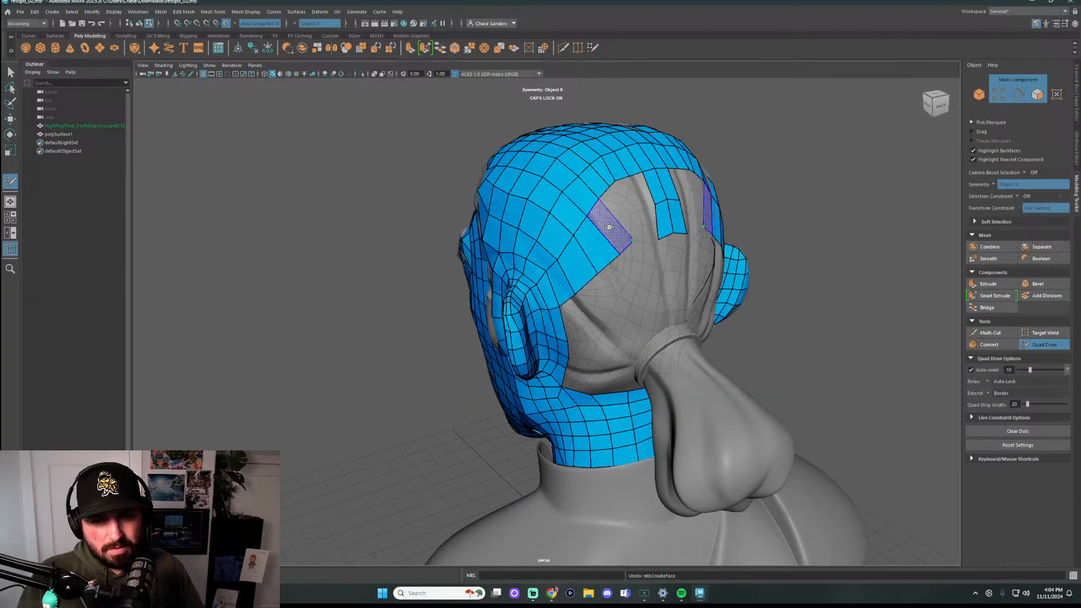
shift+click(622, 243)
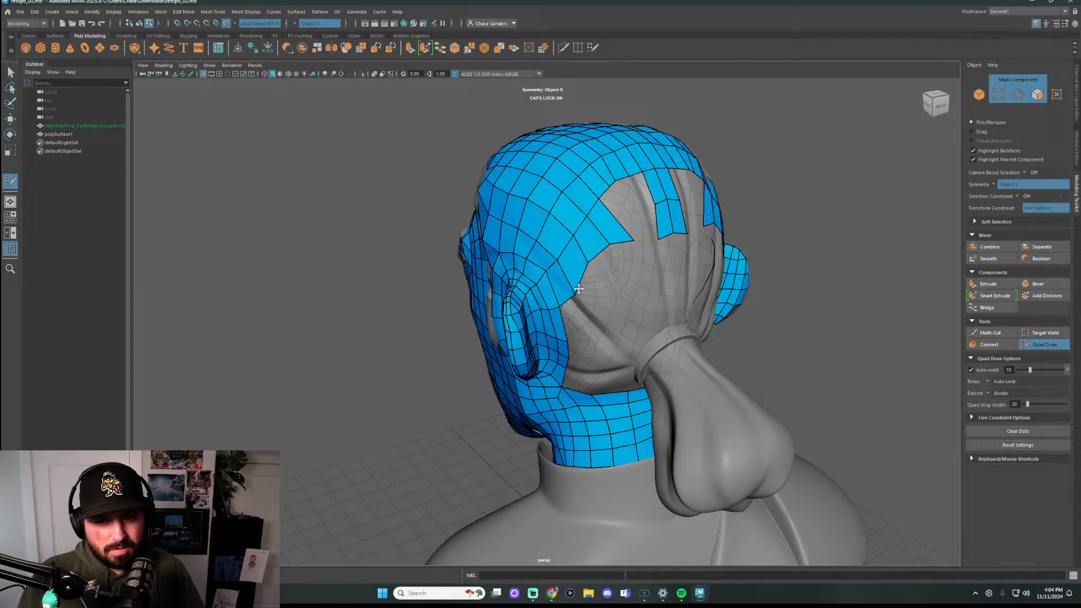
shift+click(626, 207)
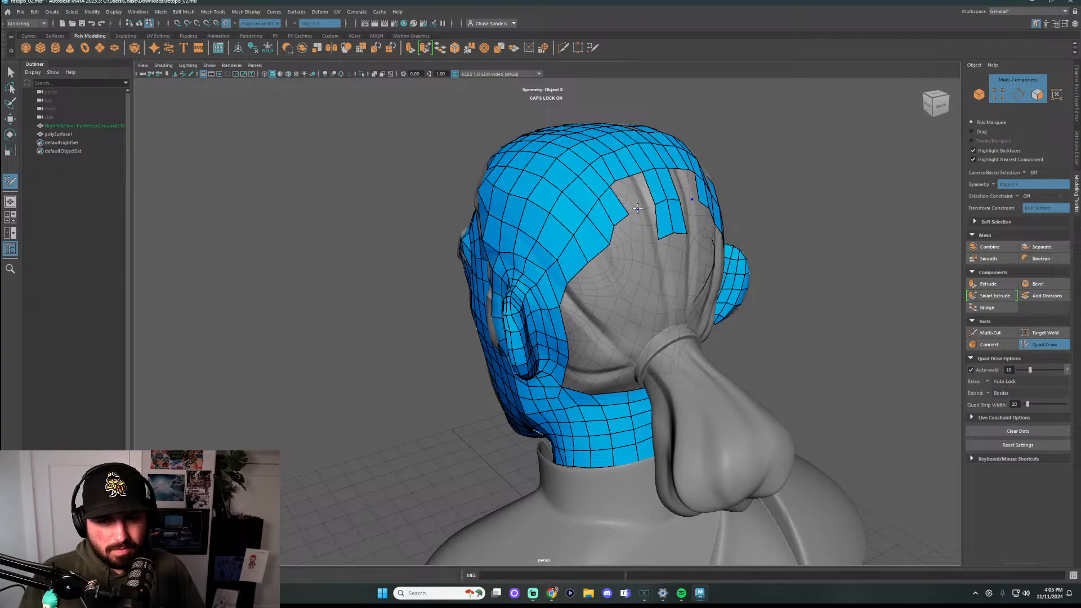
alt+drag(622, 200, 608, 226)
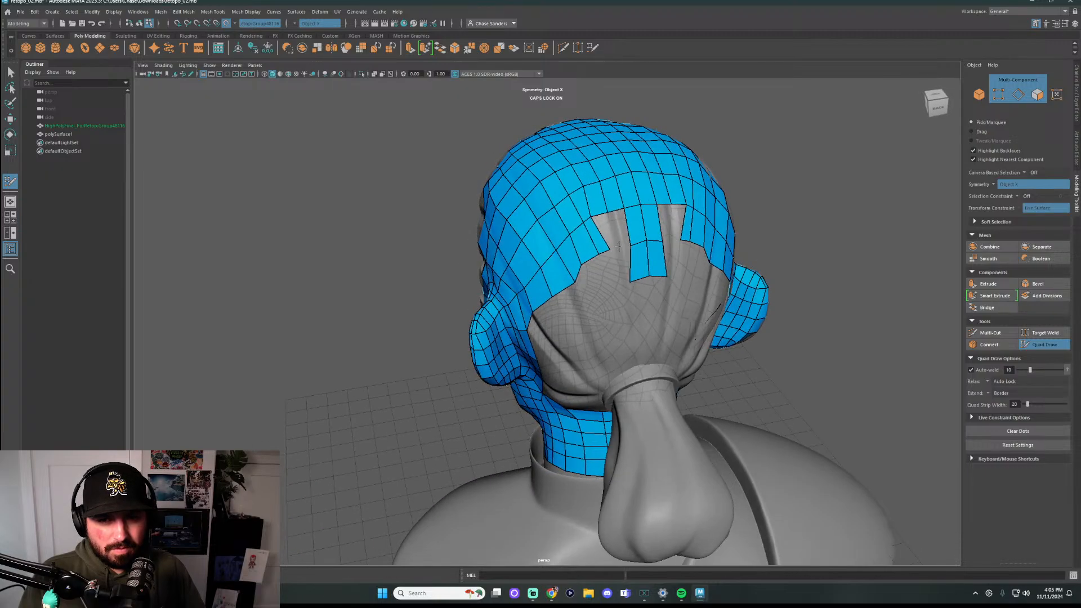
shift+click(608, 226)
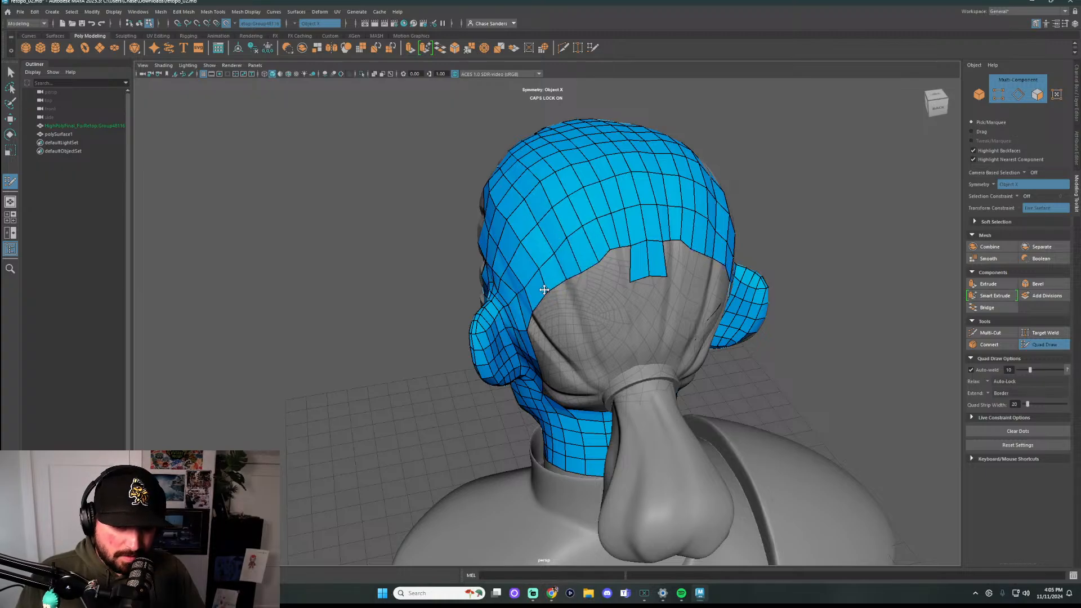
Delete the two central hanging quads and pull the crown's rear border vertices lower on the back of the head, symmetrically
alt+drag(549, 294, 600, 195)
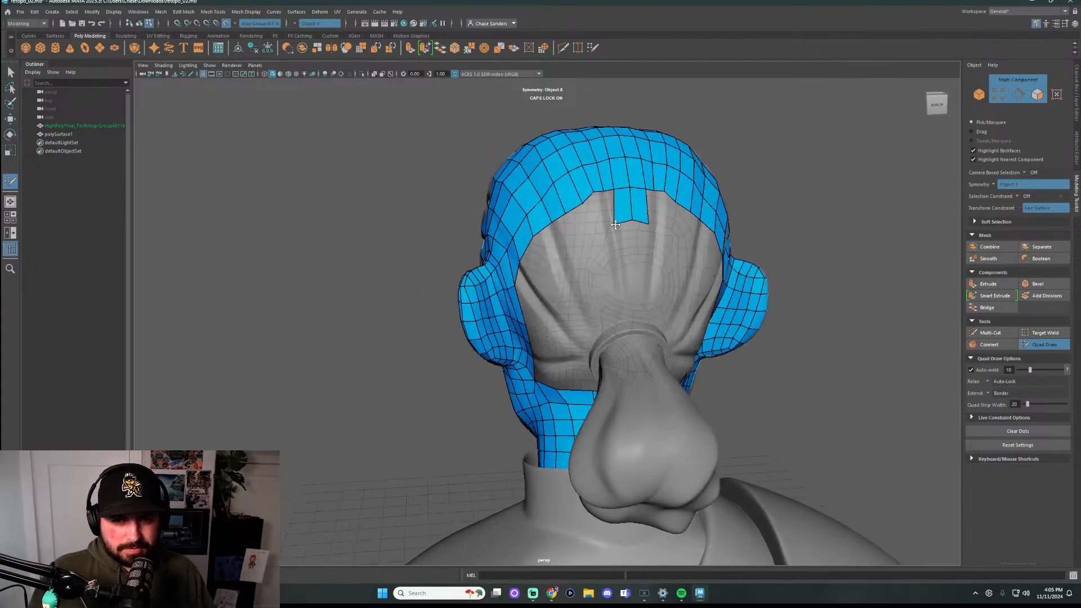
drag(616, 225, 613, 252)
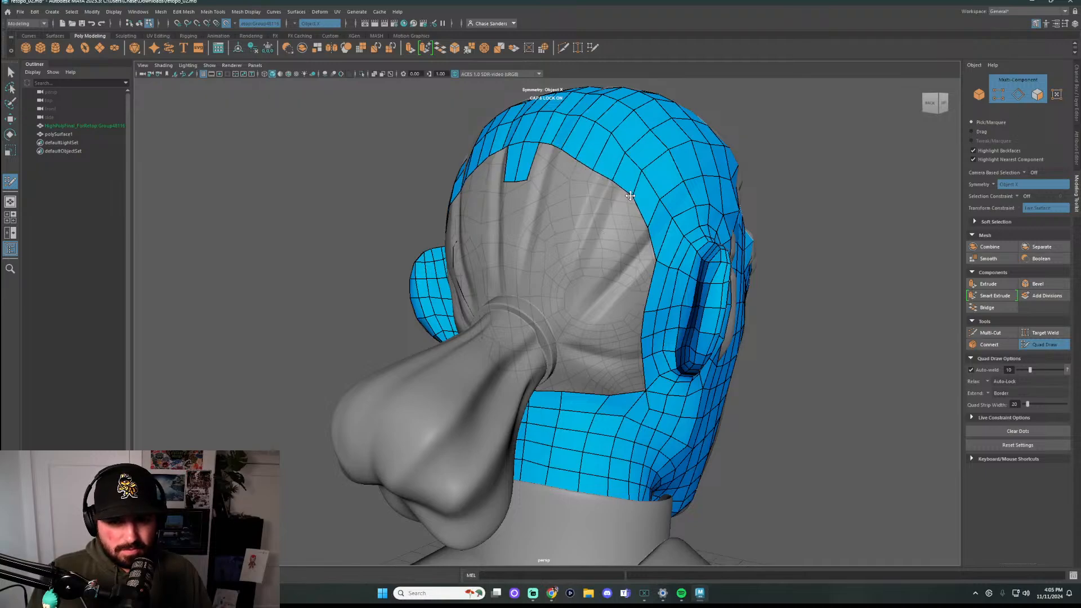
mouse_move(630, 196)
mouse_down()
mouse_move(637, 237)
mouse_move(600, 176)
mouse_move(550, 159)
mouse_up()
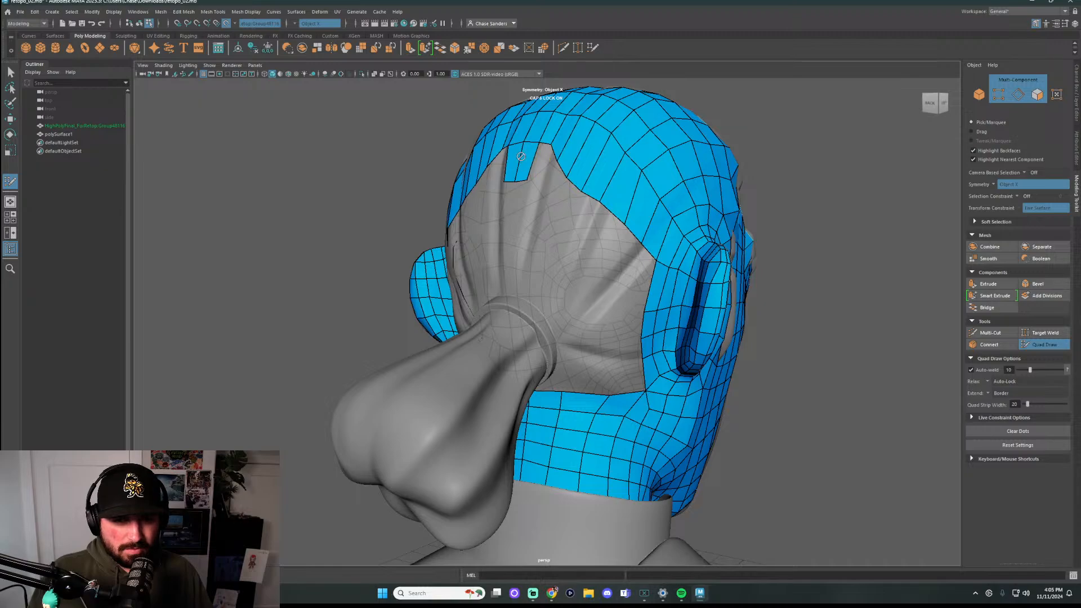
ctrl+shift+click(526, 160)
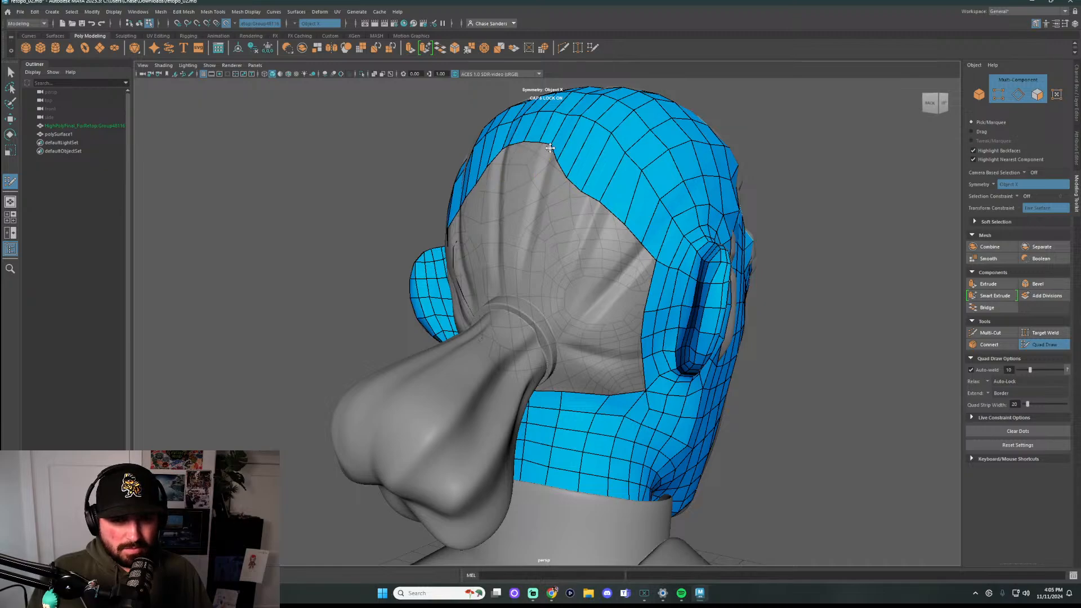
drag(549, 148, 605, 222)
alt+drag(548, 261, 614, 231)
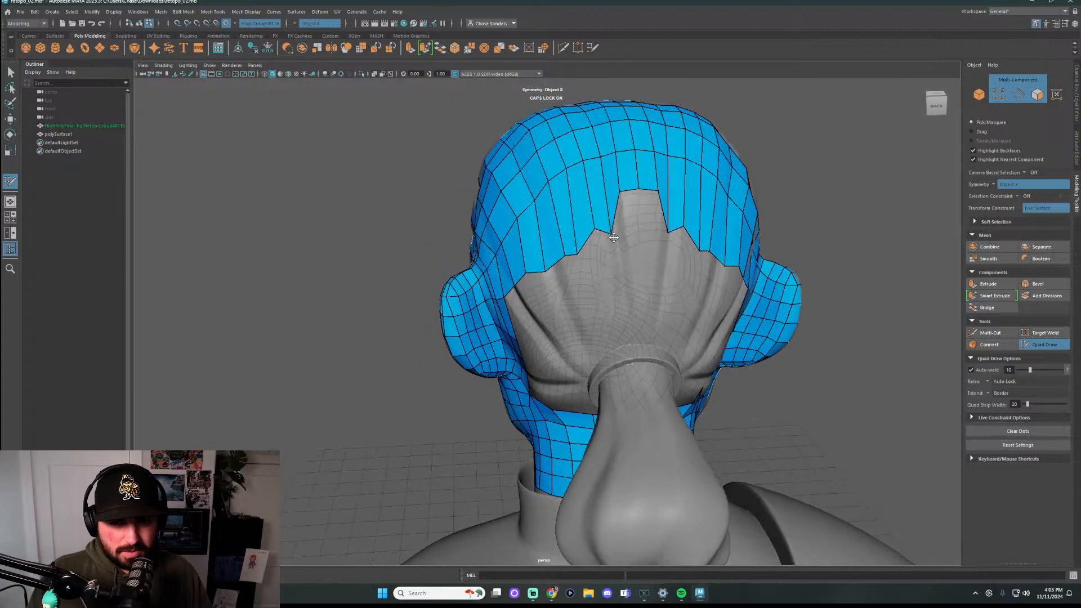
Relax the rear crown rows so the faces space out evenly across the centre line
mouse_move(622, 194)
shift+mouse_down()
mouse_move(631, 229)
mouse_move(597, 231)
mouse_move(579, 255)
mouse_move(515, 281)
mouse_move(560, 261)
mouse_move(563, 217)
mouse_move(666, 186)
mouse_move(557, 168)
shift+mouse_up()
mouse_move(632, 178)
shift+mouse_down()
mouse_move(570, 221)
mouse_move(484, 202)
mouse_move(671, 138)
mouse_move(559, 149)
shift+mouse_up()
alt+drag(826, 178, 811, 268)
scroll(629, 257, up, 3)
mouse_move(630, 257)
shift+mouse_down()
mouse_move(610, 234)
mouse_move(651, 210)
mouse_move(553, 193)
mouse_move(594, 239)
mouse_move(589, 259)
shift+mouse_up()
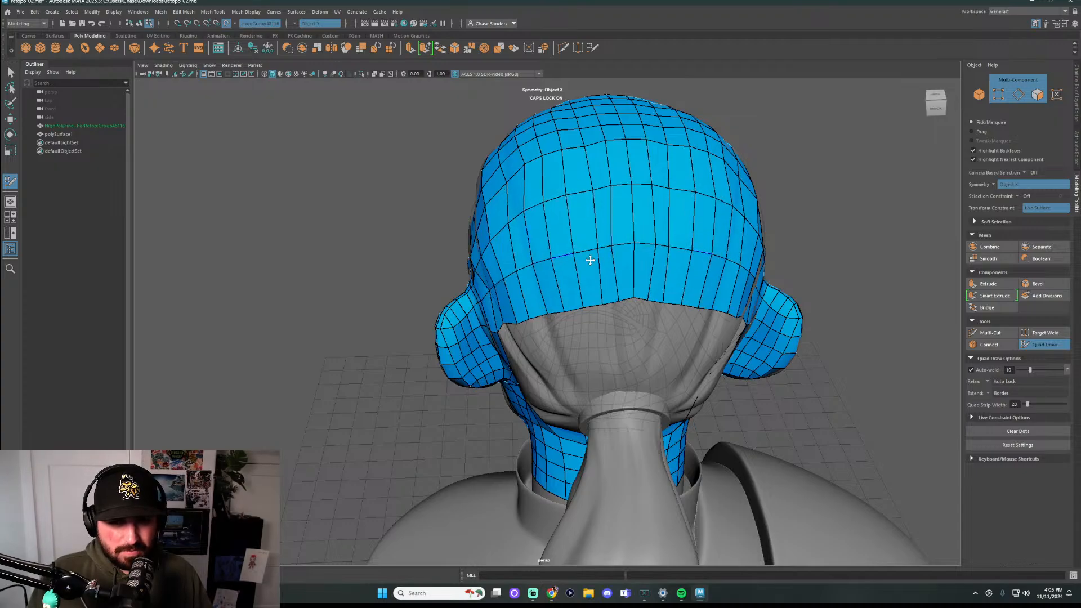
Place a dot behind the ear and reposition the rear border vertices from the side toward the centre line
scroll(775, 276, down, 3)
mouse_move(775, 275)
alt+mouse_down()
mouse_move(845, 261)
mouse_move(839, 293)
alt+mouse_up()
scroll(683, 242, up, 3)
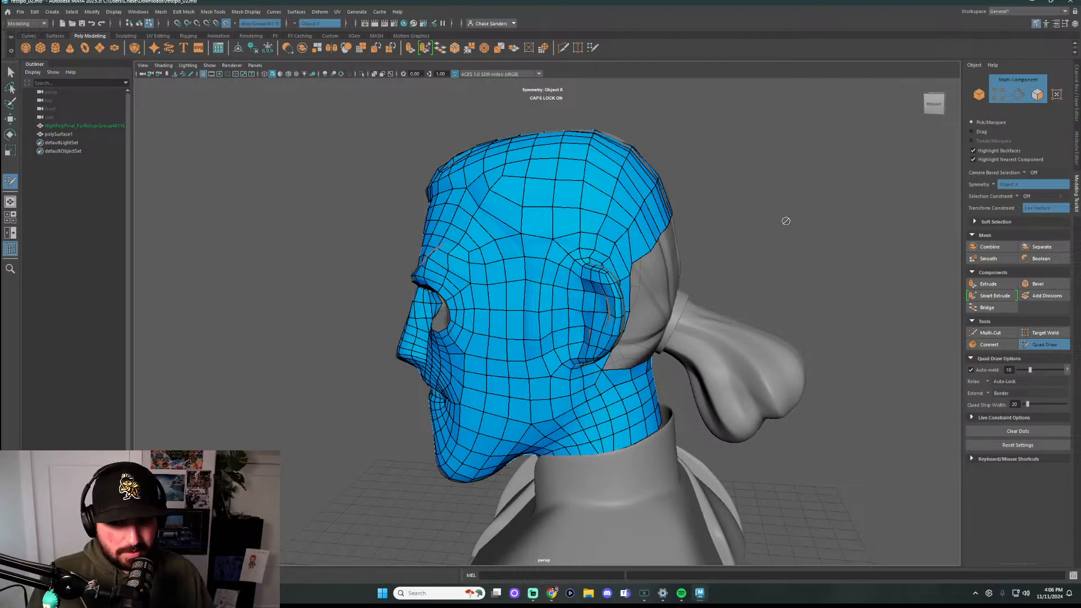
alt+drag(784, 222, 580, 317)
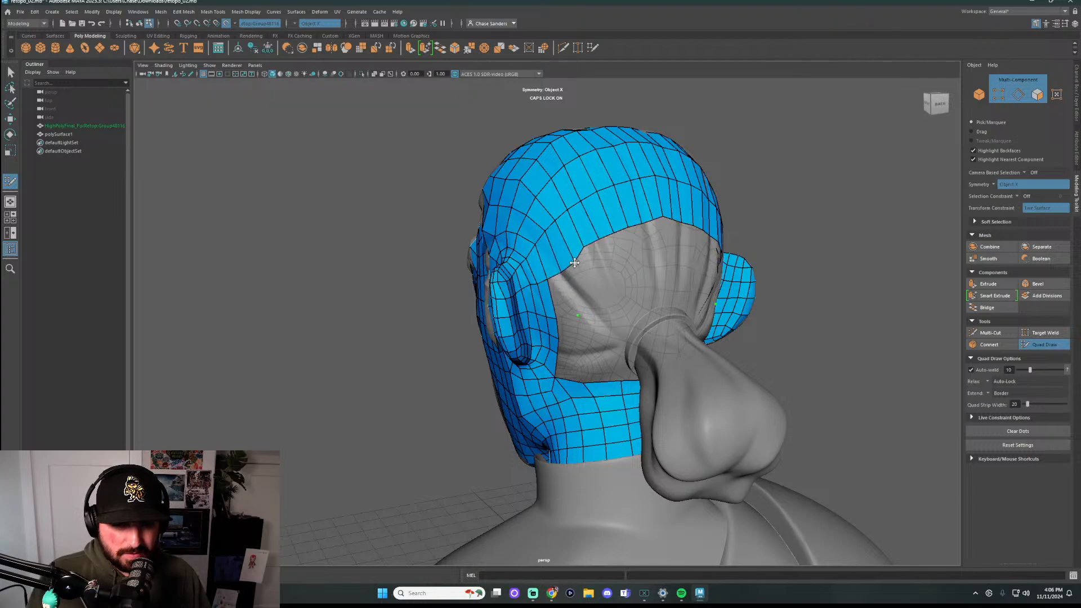
mouse_move(584, 251)
mouse_down()
mouse_move(600, 255)
mouse_move(656, 222)
mouse_up()
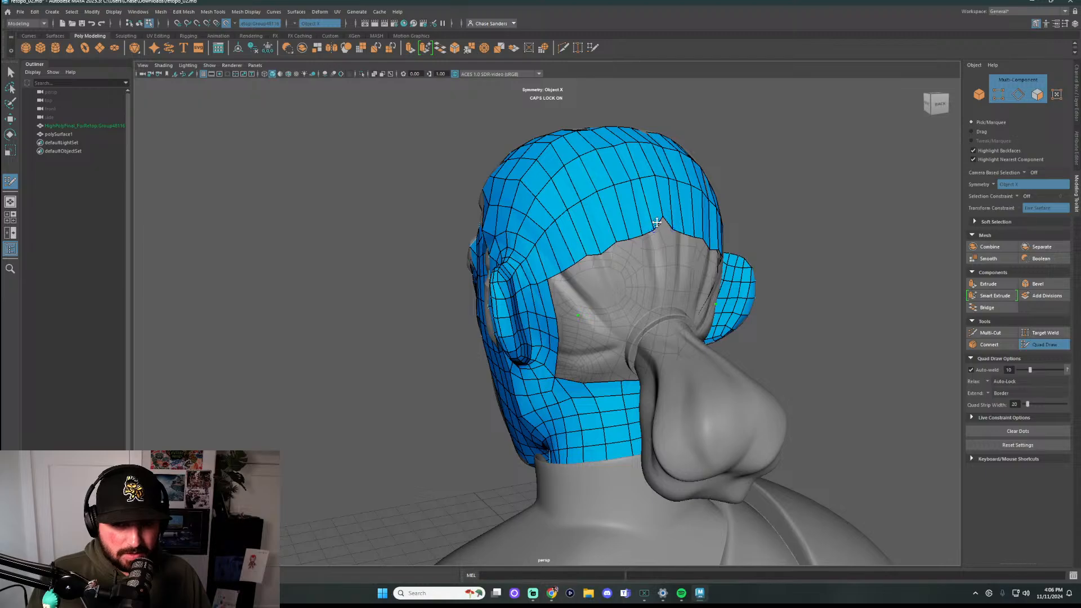
alt+drag(639, 277, 620, 261)
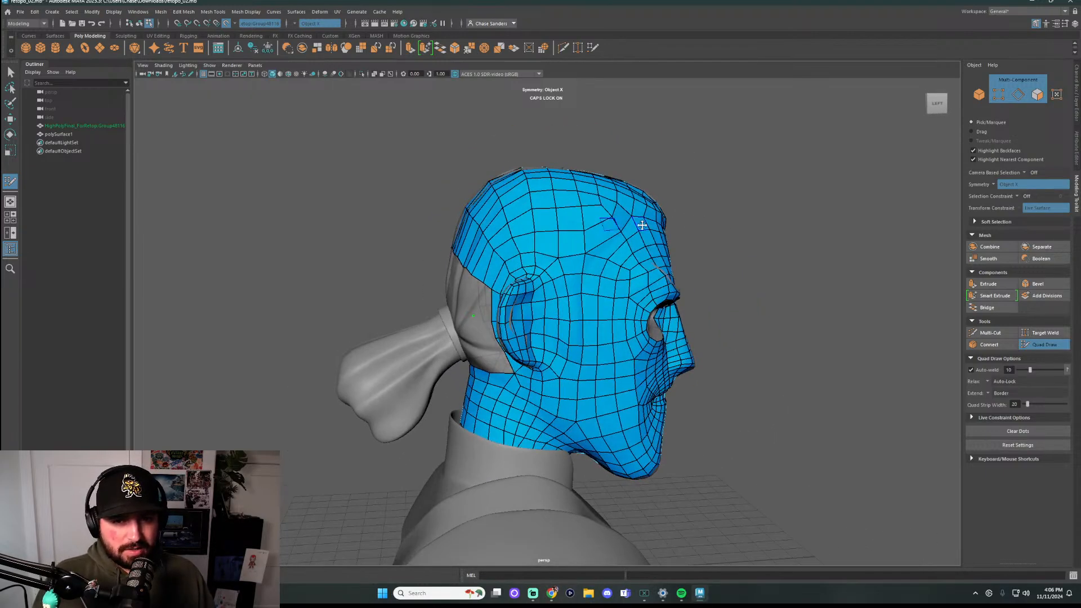
Relax the faces on the side of the head between the crown, the temple and the ear
alt+drag(642, 226, 578, 349)
scroll(578, 349, up, 3)
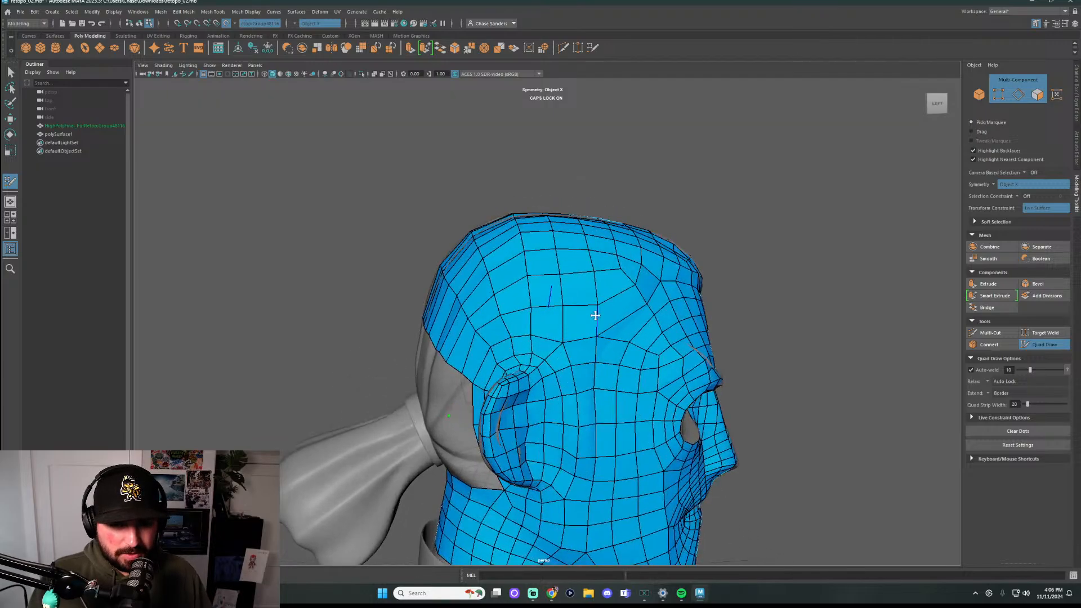
mouse_move(566, 262)
shift+mouse_down()
mouse_move(555, 259)
mouse_move(541, 314)
mouse_move(492, 253)
mouse_move(478, 280)
mouse_move(564, 287)
mouse_move(606, 411)
shift+mouse_up()
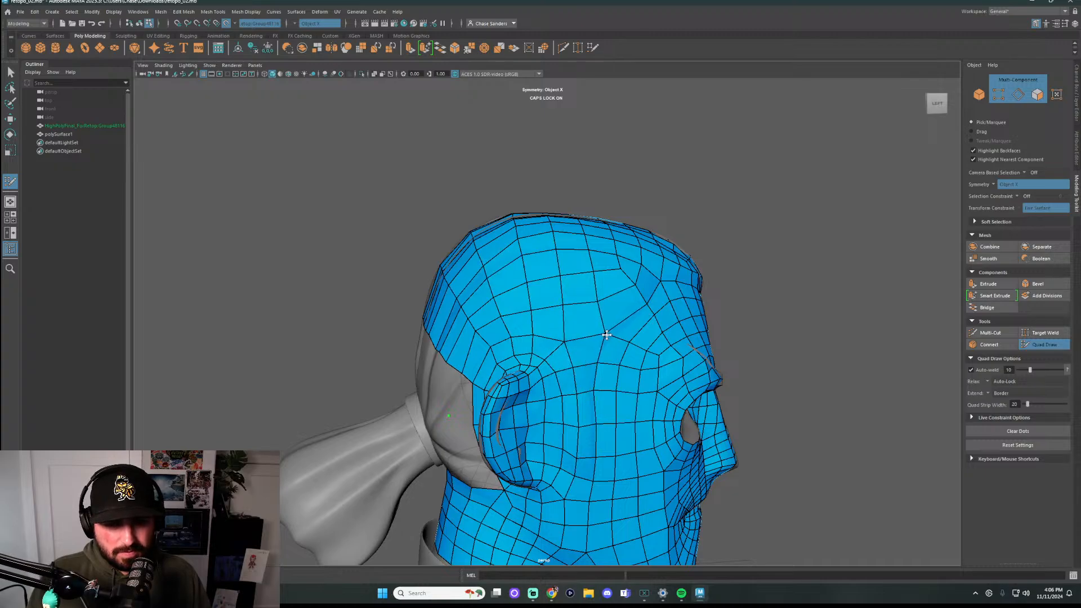
scroll(730, 300, down, 5)
alt+drag(755, 292, 736, 293)
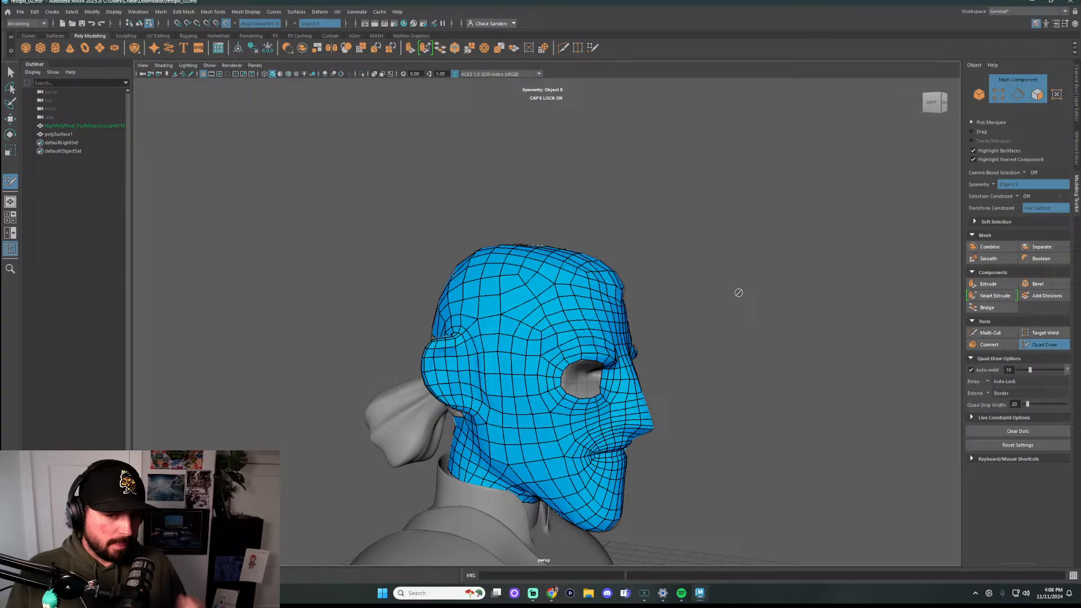
scroll(730, 333, down, 3)
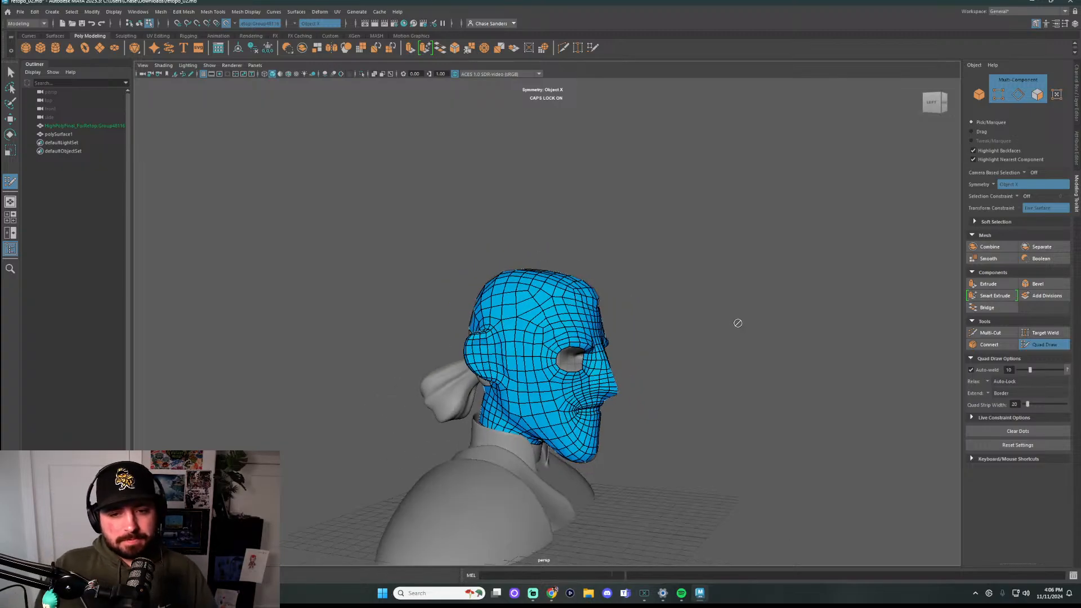
Fill a new row of quads below the rear border, from above the ear toward the centre, and relax the faces above it
alt+drag(738, 322, 569, 321)
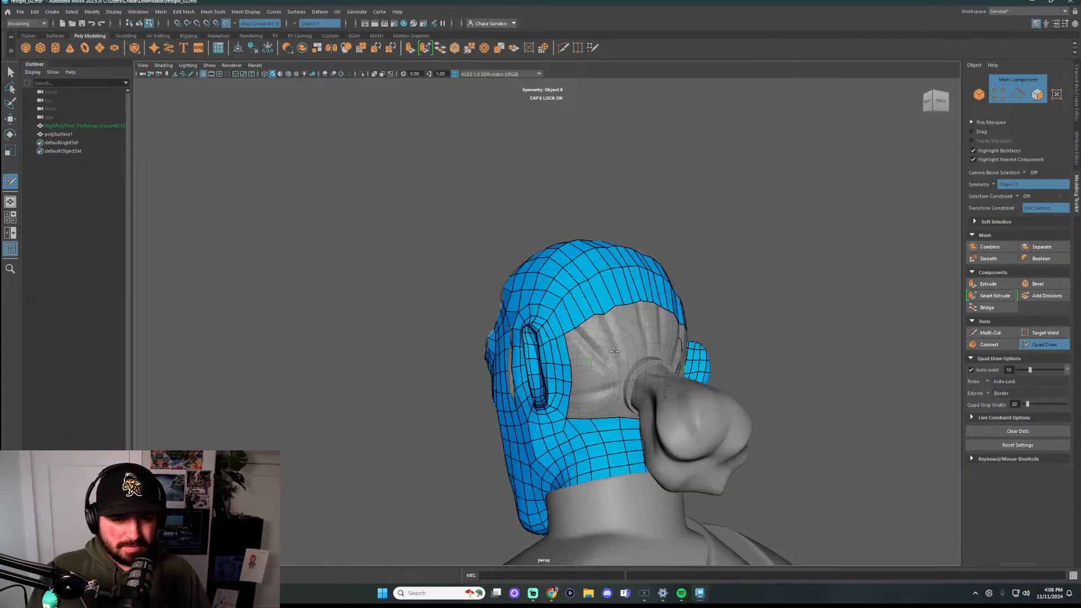
scroll(608, 355, up, 4)
mouse_move(586, 365)
alt+mouse_down()
mouse_move(596, 376)
mouse_move(567, 378)
mouse_move(592, 375)
alt+mouse_up()
shift+click(582, 369)
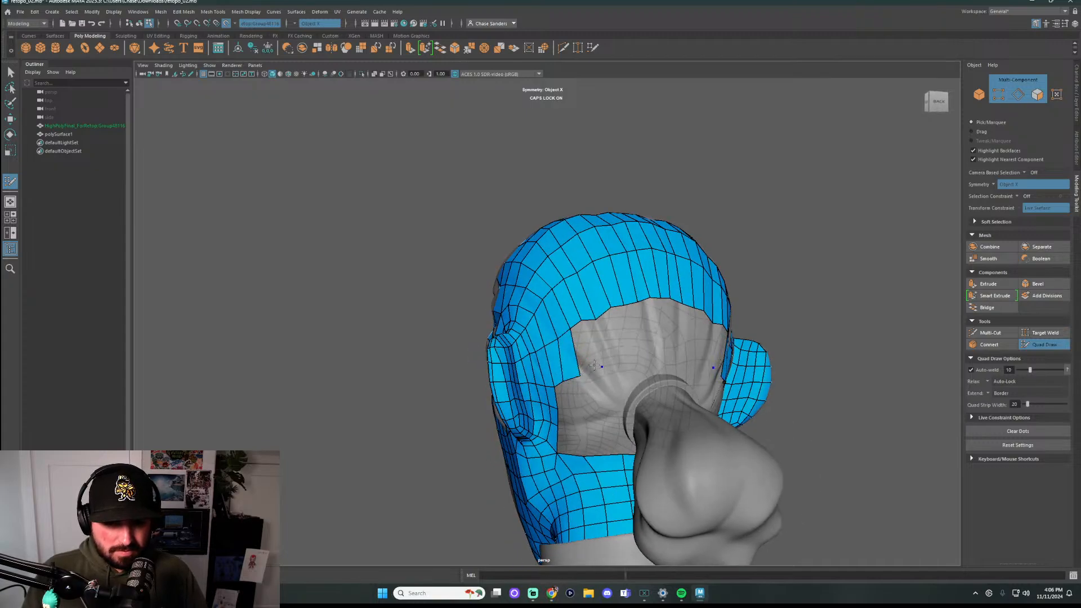
shift+click(584, 350)
key(ctrl+z)
click(615, 359)
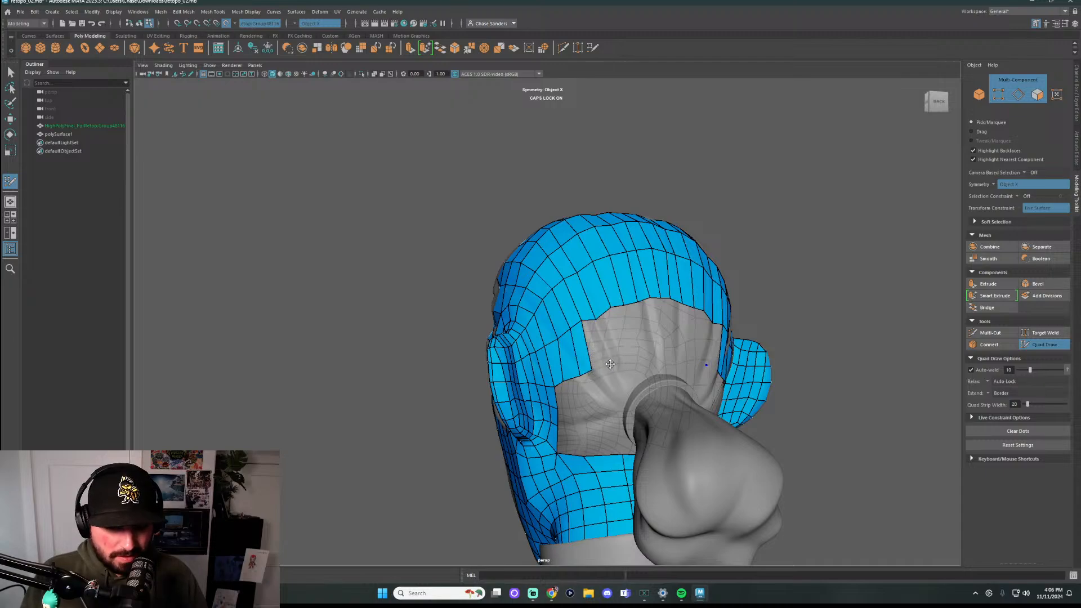
shift+click(626, 350)
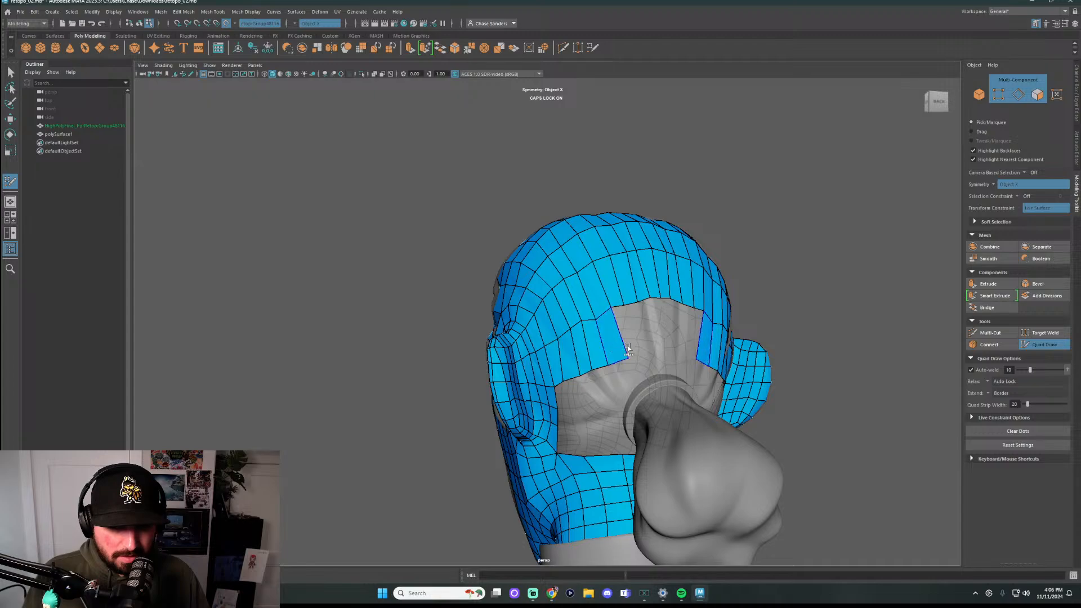
shift+drag(639, 351, 620, 361)
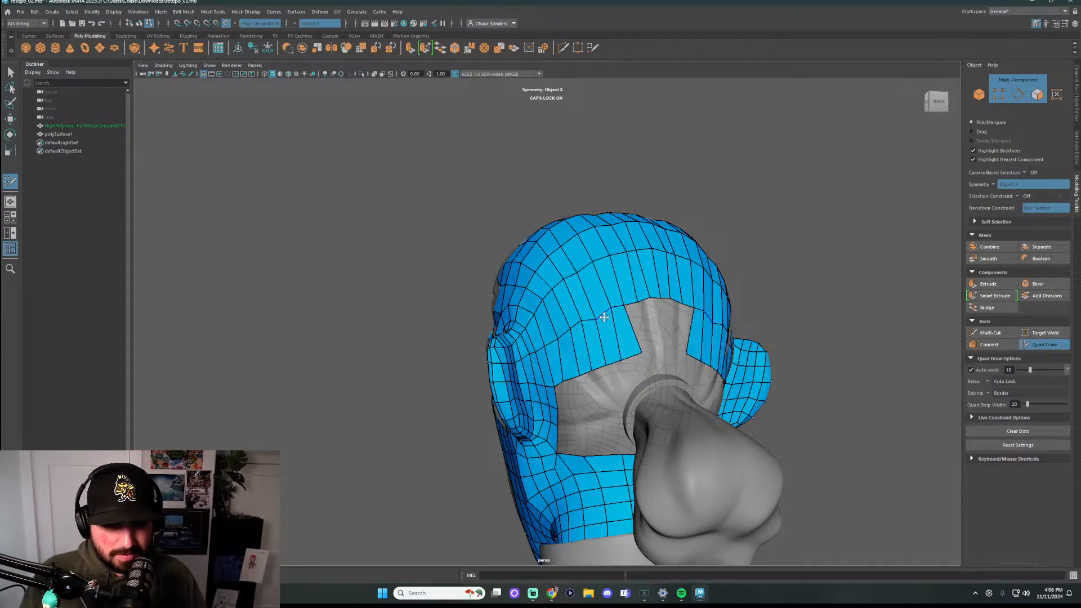
mouse_move(604, 317)
shift+mouse_down()
mouse_move(586, 309)
mouse_move(582, 274)
mouse_move(632, 288)
shift+mouse_up()
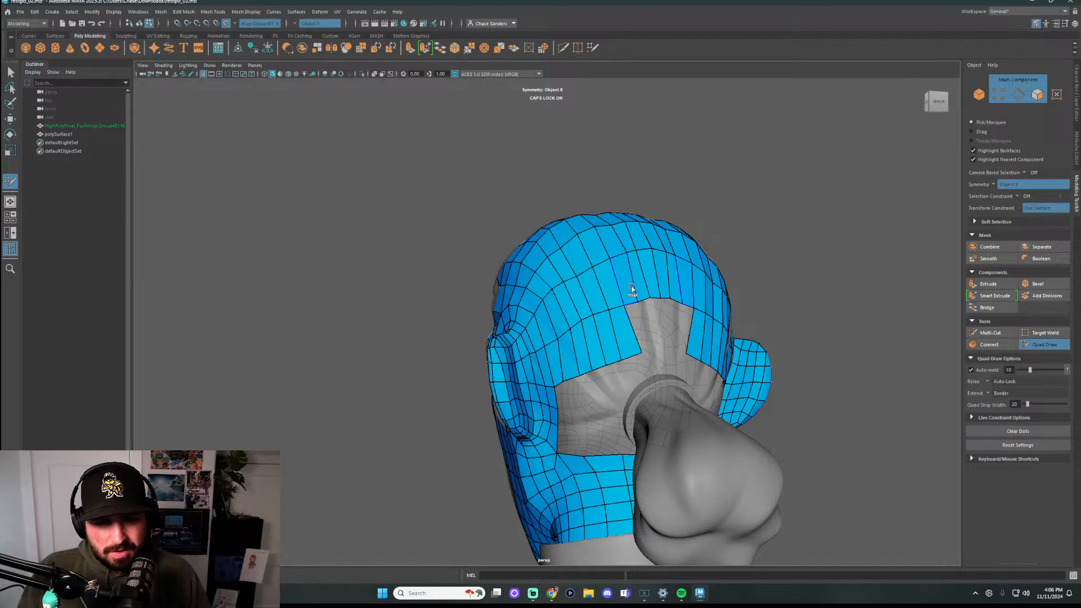
Fill the remaining gap in the row with quads up to the centre line and relax the back-of-head faces
drag(641, 354, 599, 377)
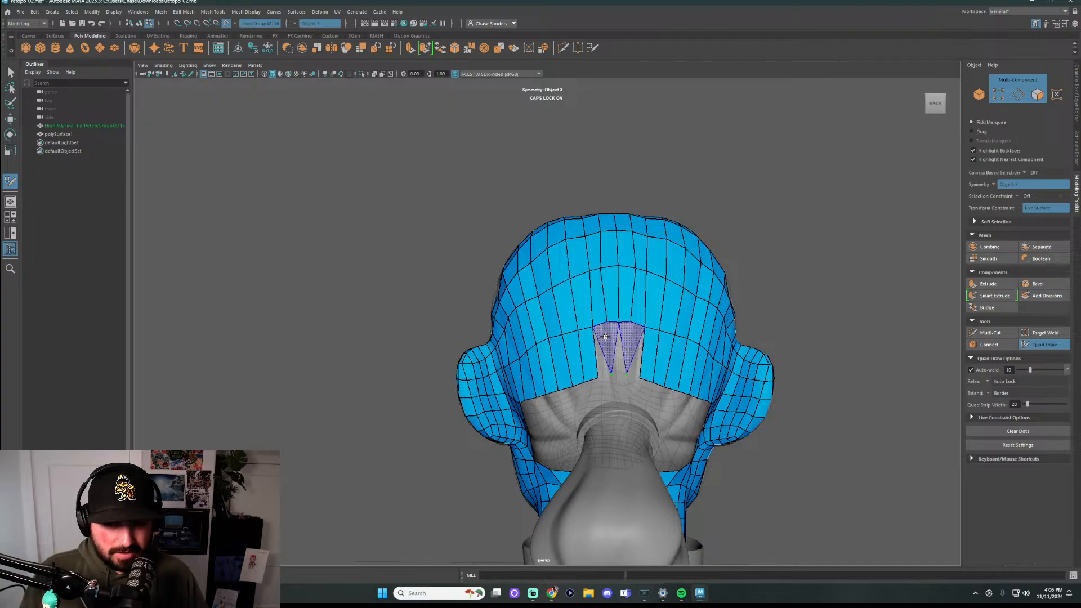
alt+right_drag(604, 364, 632, 393)
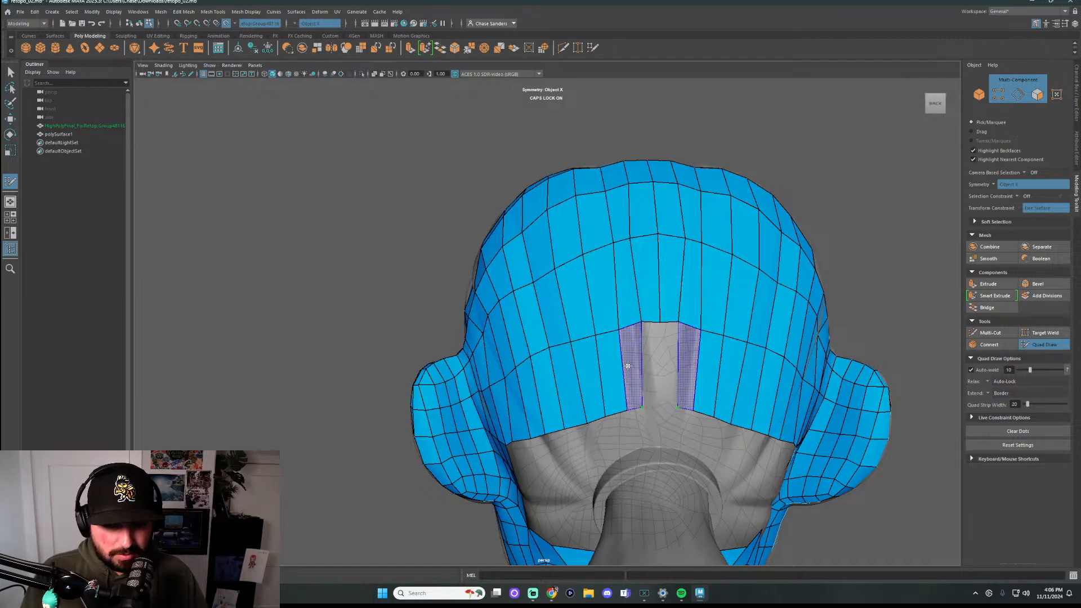
shift+click(630, 375)
shift+click(658, 381)
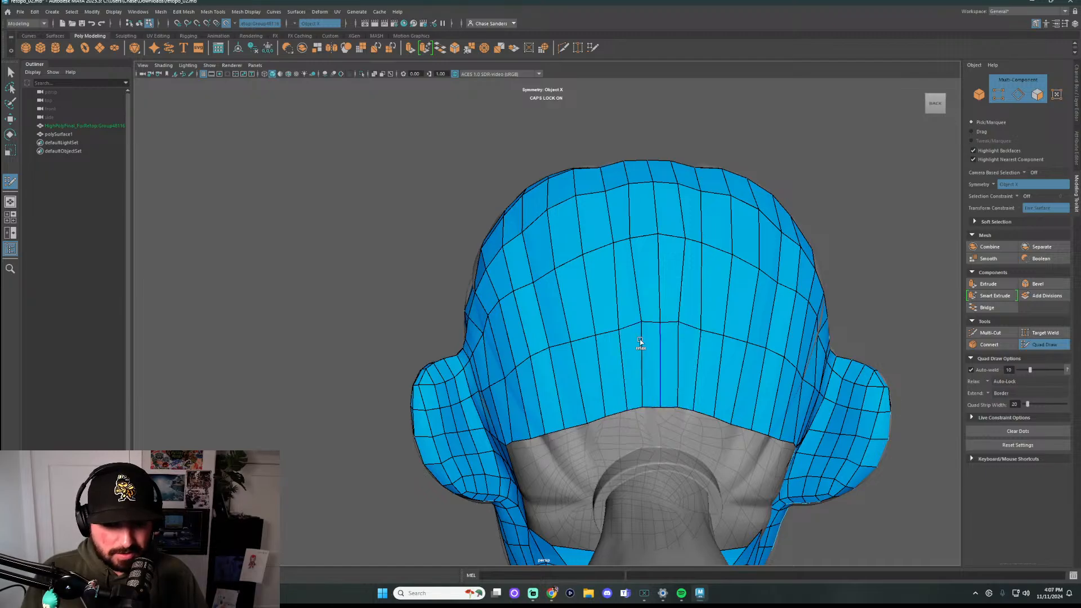
mouse_move(653, 269)
shift+mouse_down()
mouse_move(610, 268)
mouse_move(659, 273)
mouse_move(592, 338)
mouse_move(684, 359)
mouse_move(567, 410)
mouse_move(673, 352)
shift+mouse_up()
shift+drag(568, 386, 523, 377)
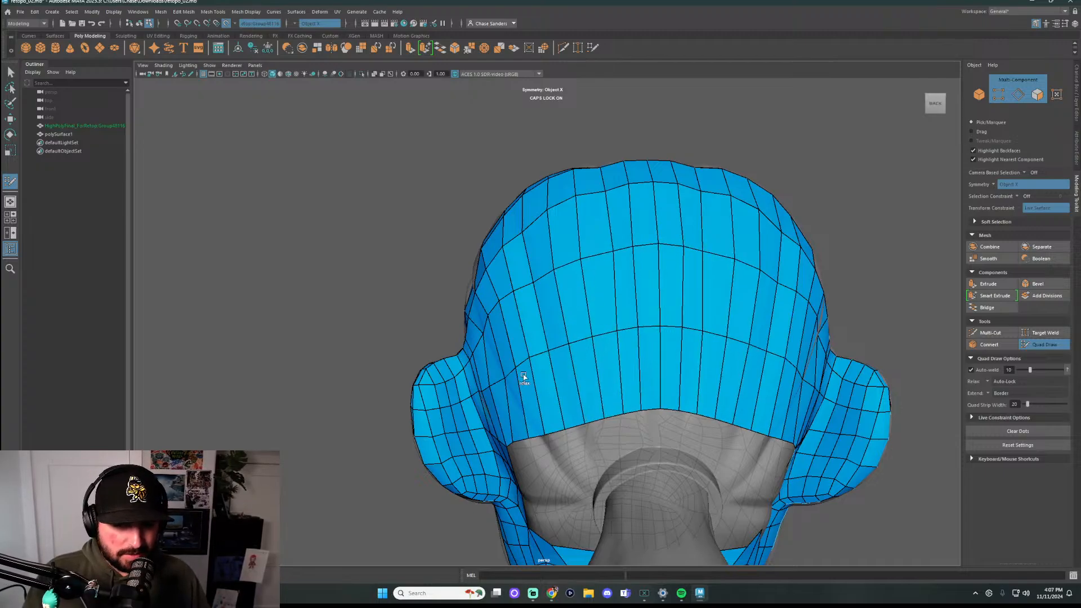
Fill the first quads of the next row below the border, from behind the ear toward the ponytail base
alt+drag(729, 415, 926, 324)
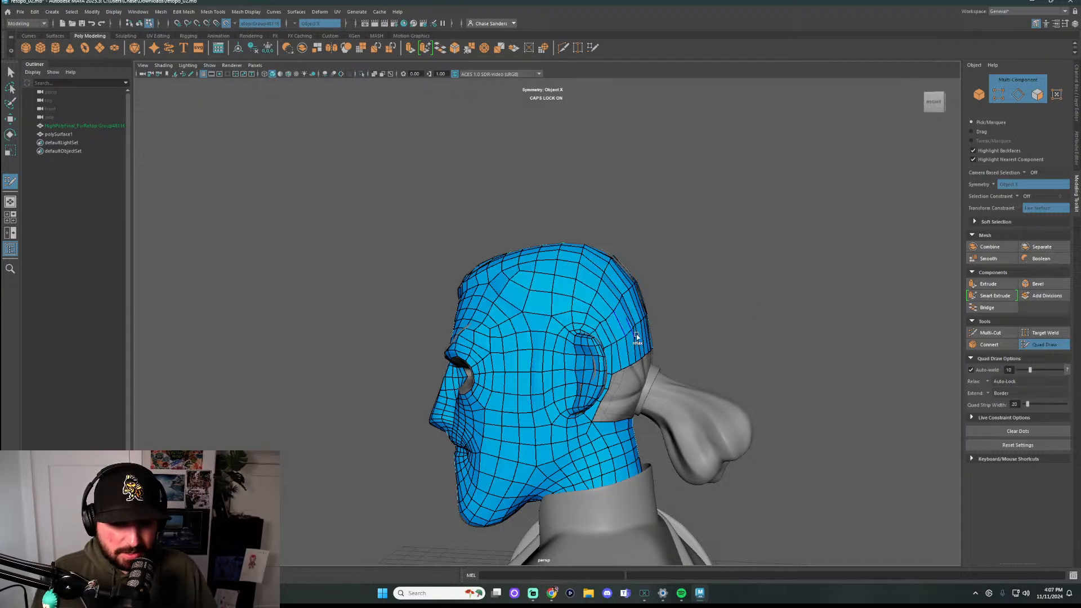
scroll(672, 320, up, 1)
mouse_move(672, 319)
alt+mouse_down()
mouse_move(595, 322)
mouse_move(722, 321)
mouse_move(715, 329)
alt+mouse_up()
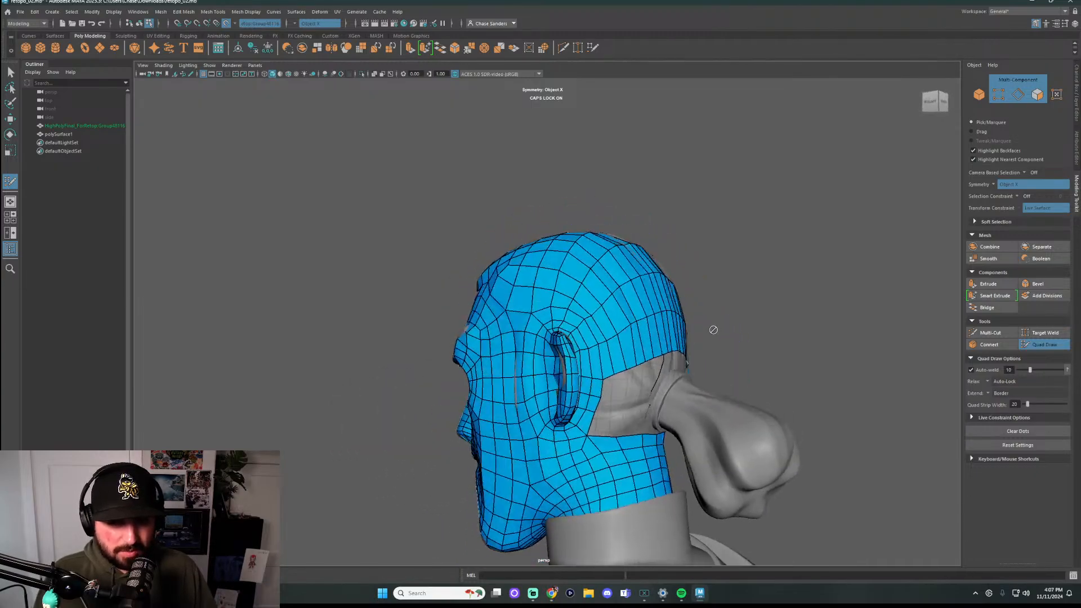
mouse_move(783, 327)
alt+mouse_down()
mouse_move(746, 358)
mouse_move(566, 362)
mouse_move(652, 356)
mouse_move(581, 335)
mouse_move(658, 297)
mouse_move(720, 333)
mouse_move(833, 362)
mouse_move(836, 379)
alt+mouse_up()
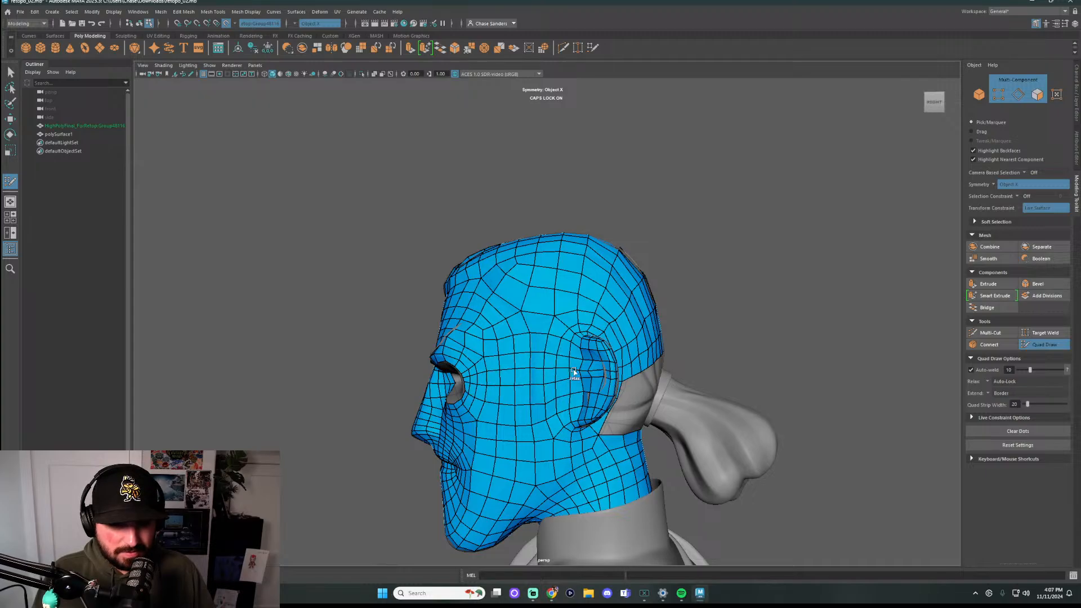
alt+drag(738, 403, 662, 422)
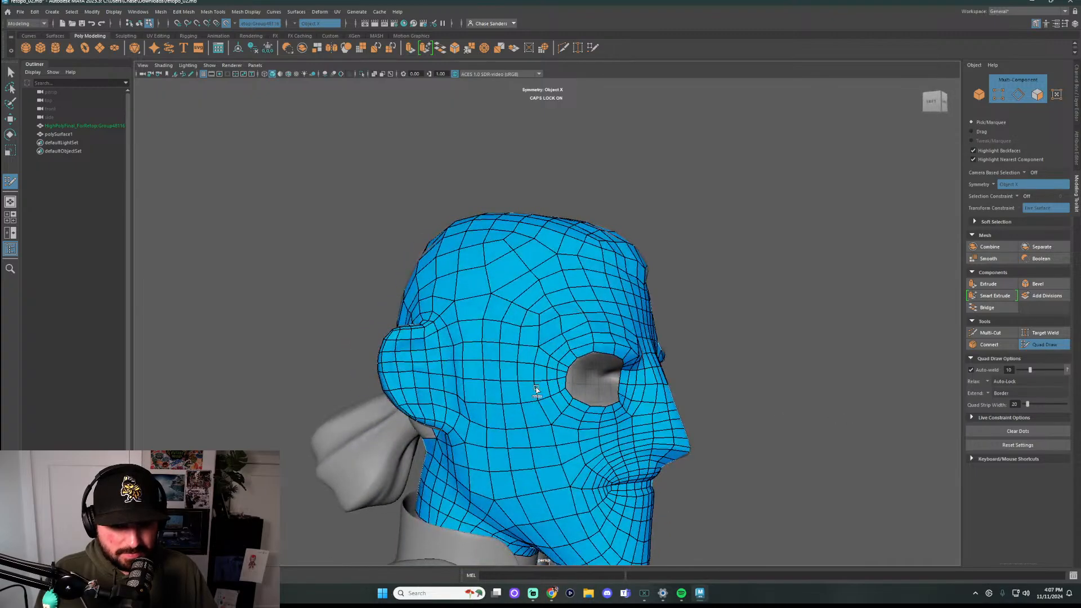
alt+drag(477, 403, 796, 388)
scroll(608, 386, up, 4)
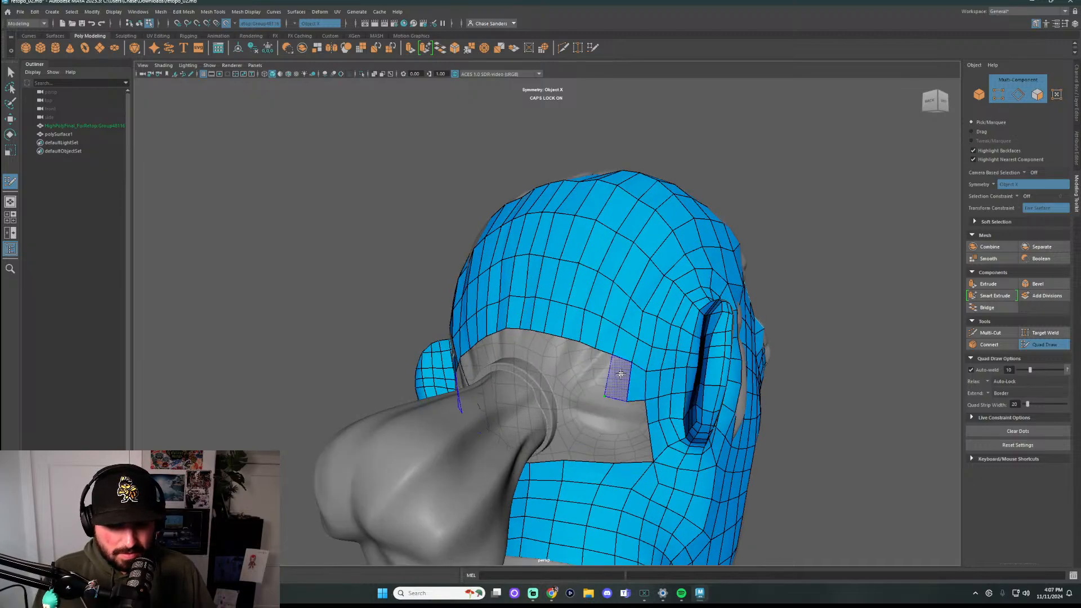
shift+click(619, 378)
shift+click(598, 376)
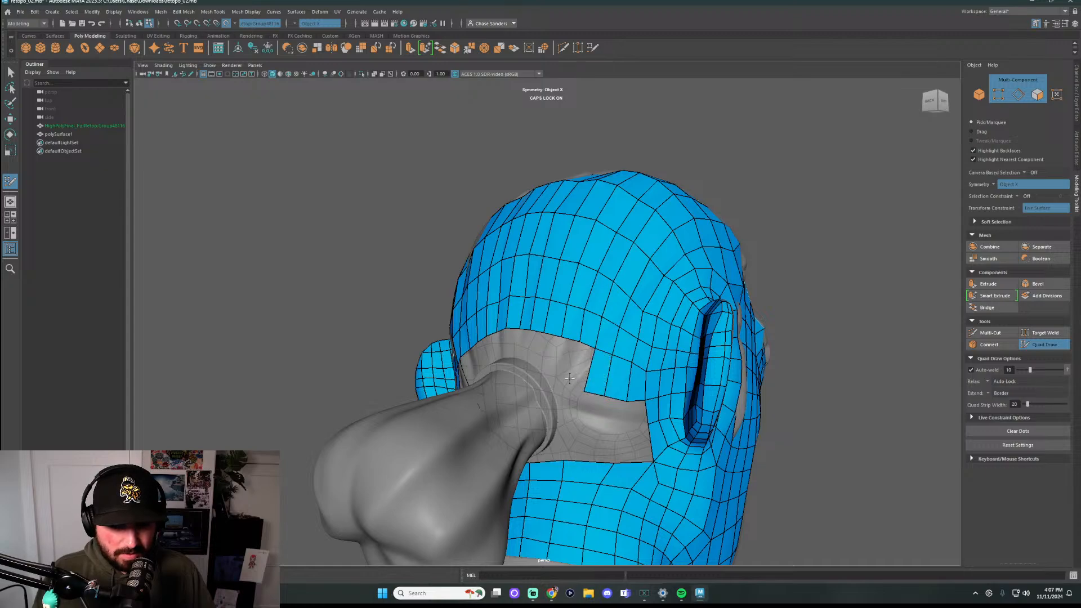
shift+click(578, 364)
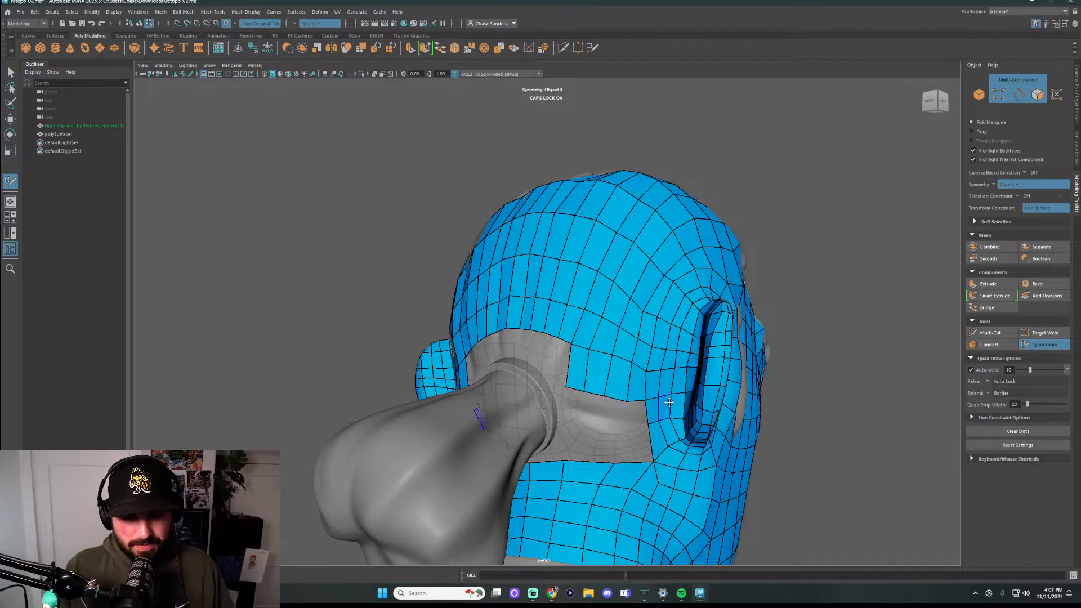
Continue the row of quads below the rear border, from behind the ear toward the ponytail base
scroll(679, 424, down, 3)
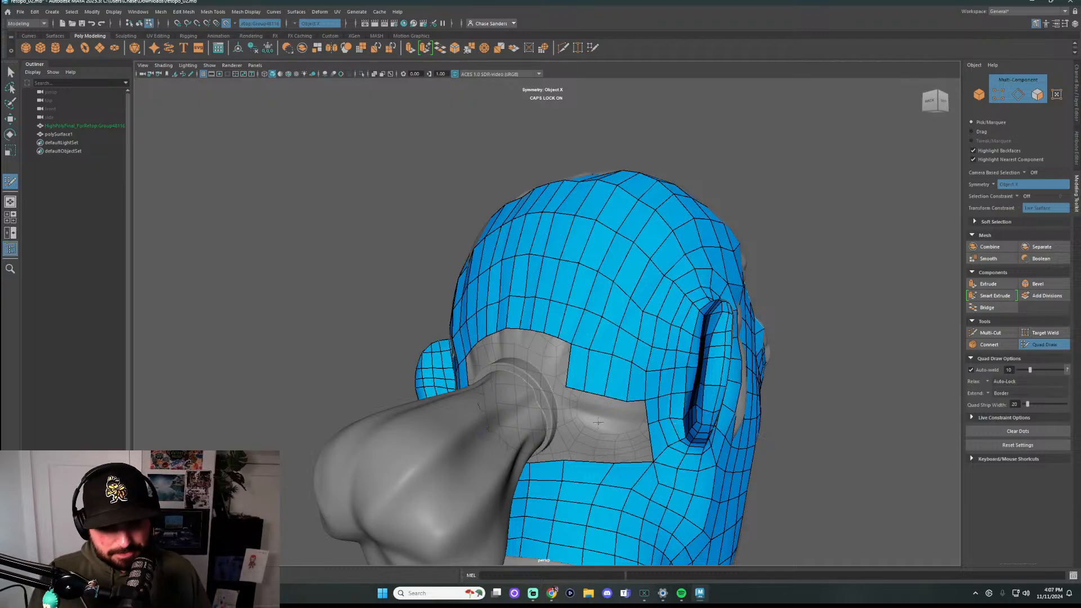
alt+drag(679, 423, 656, 420)
scroll(663, 423, up, 3)
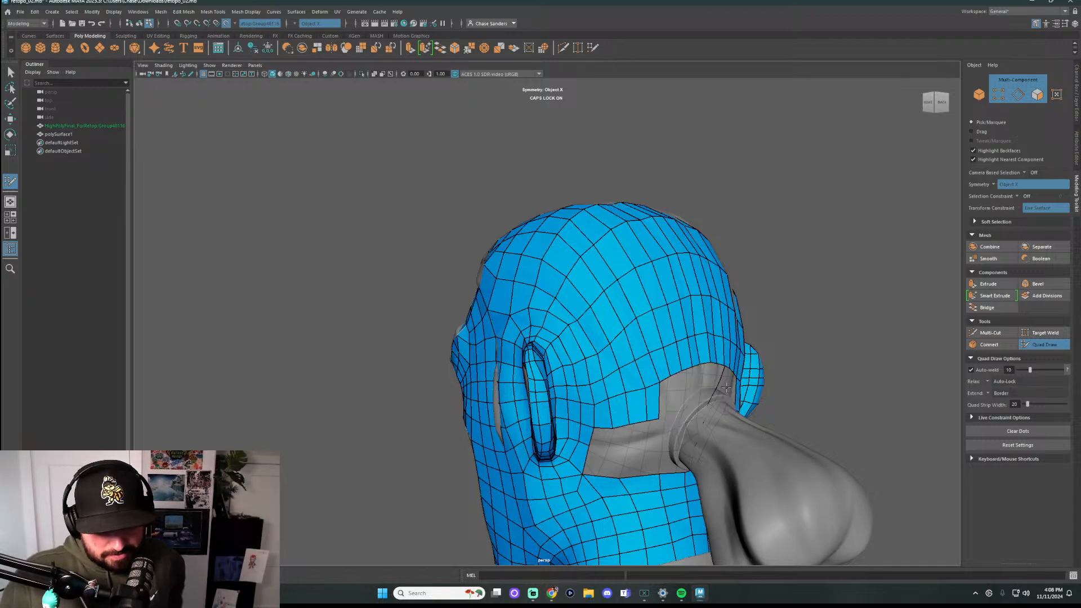
alt+drag(708, 386, 647, 435)
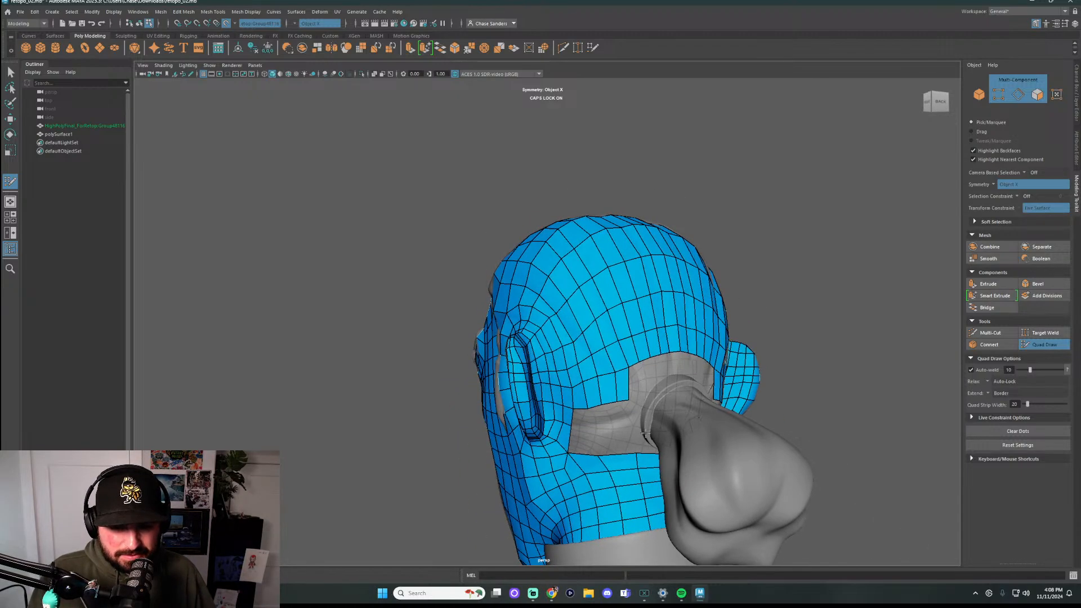
scroll(643, 434, up, 4)
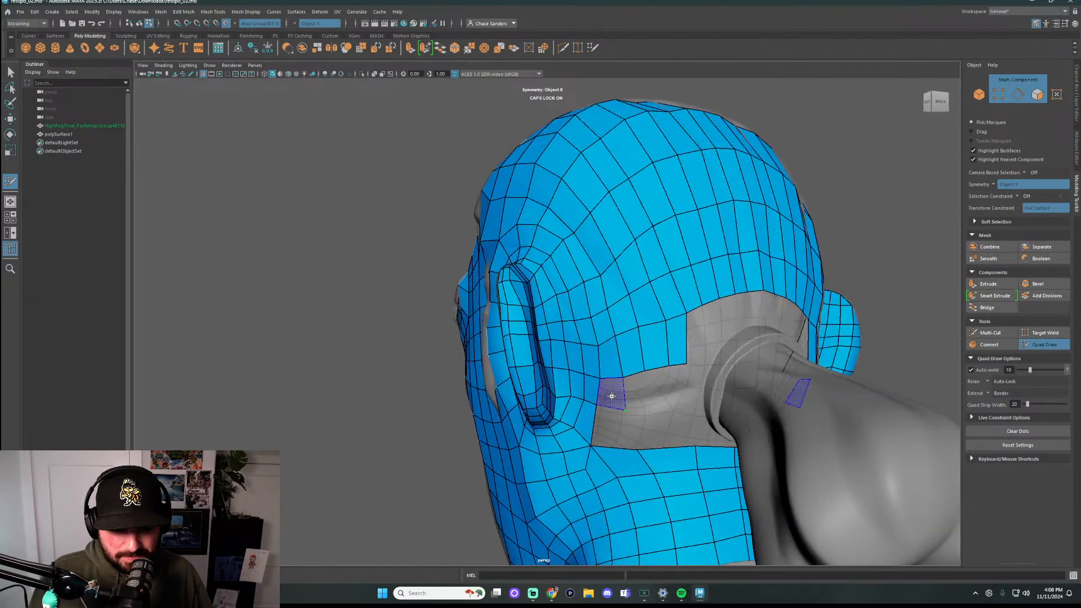
shift+click(636, 388)
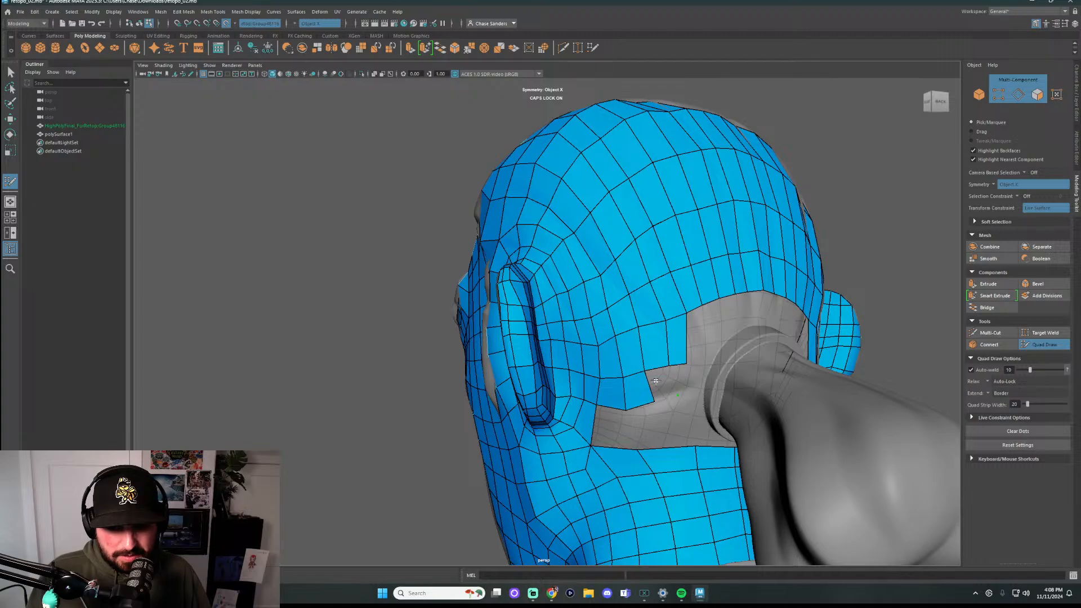
shift+click(657, 401)
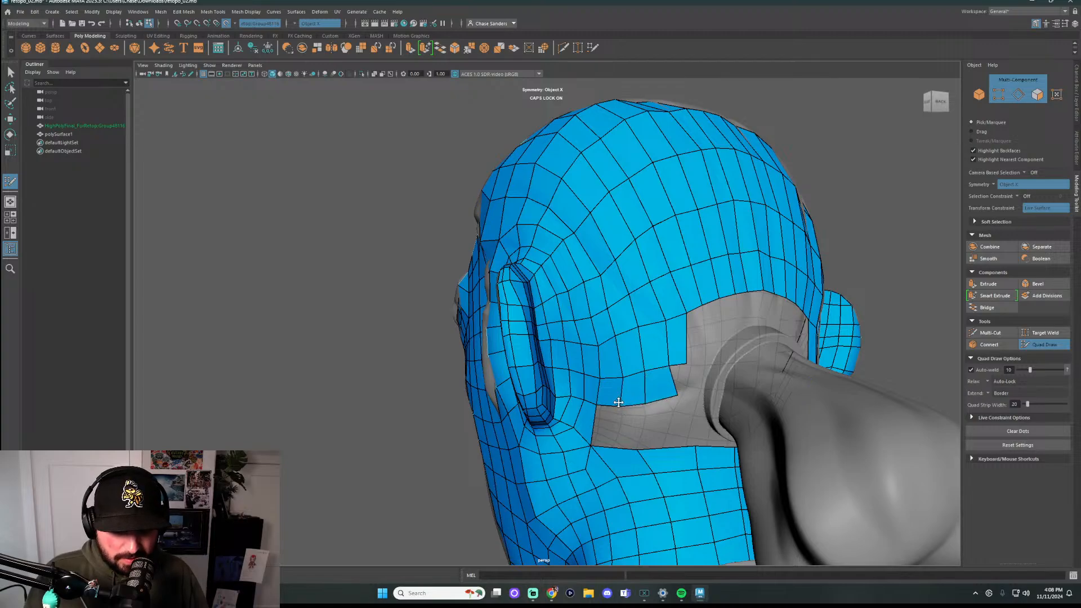
Fill the last row of quads between the back-of-head faces and the neck faces, from behind the ear to the ponytail base
shift+click(610, 432)
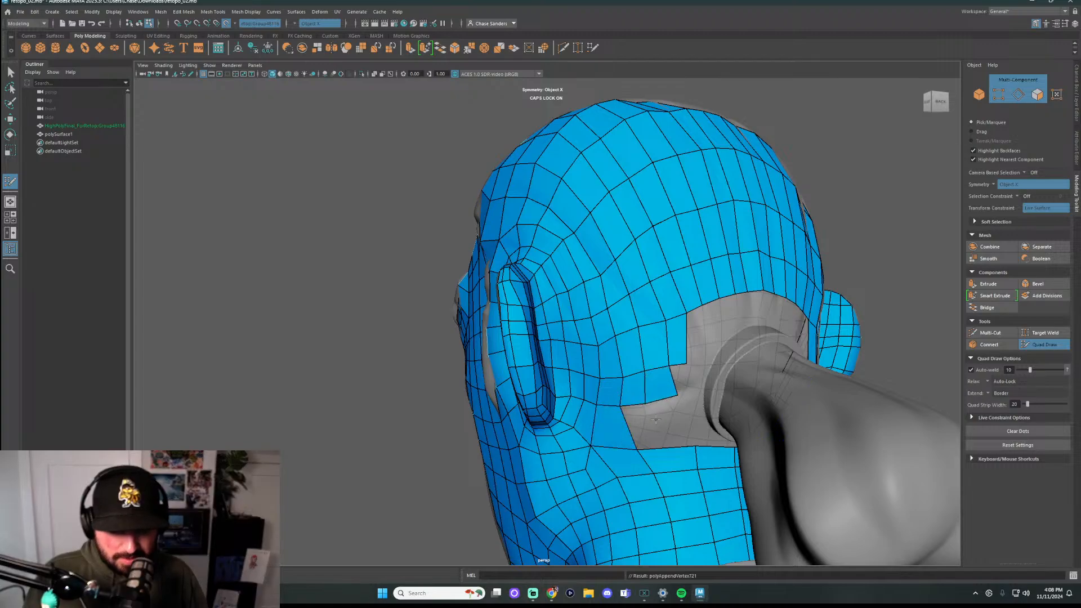
alt+drag(674, 403, 656, 388)
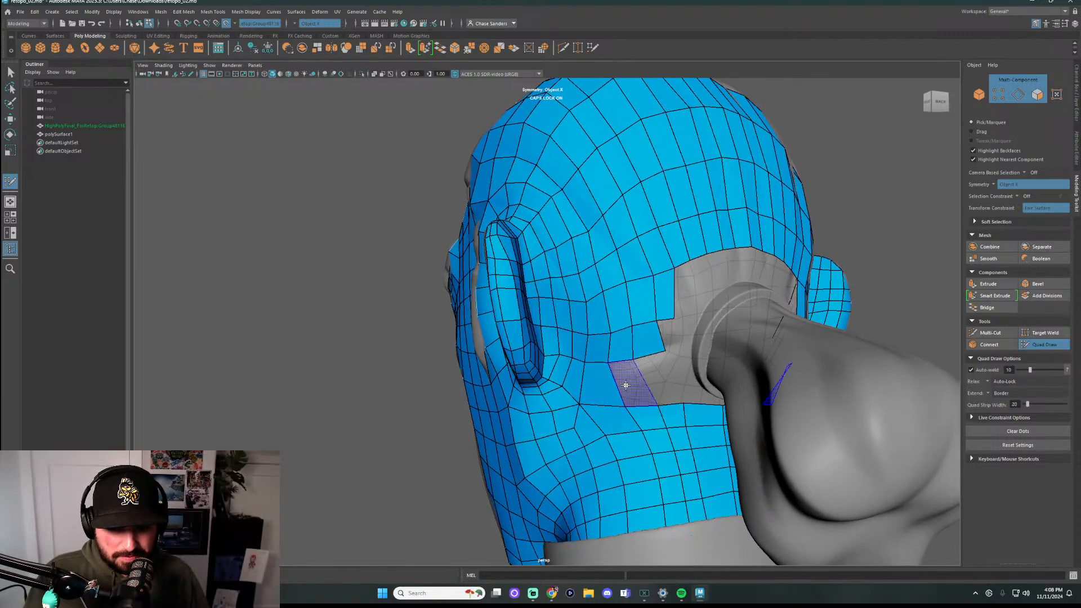
shift+click(660, 386)
shift+click(674, 376)
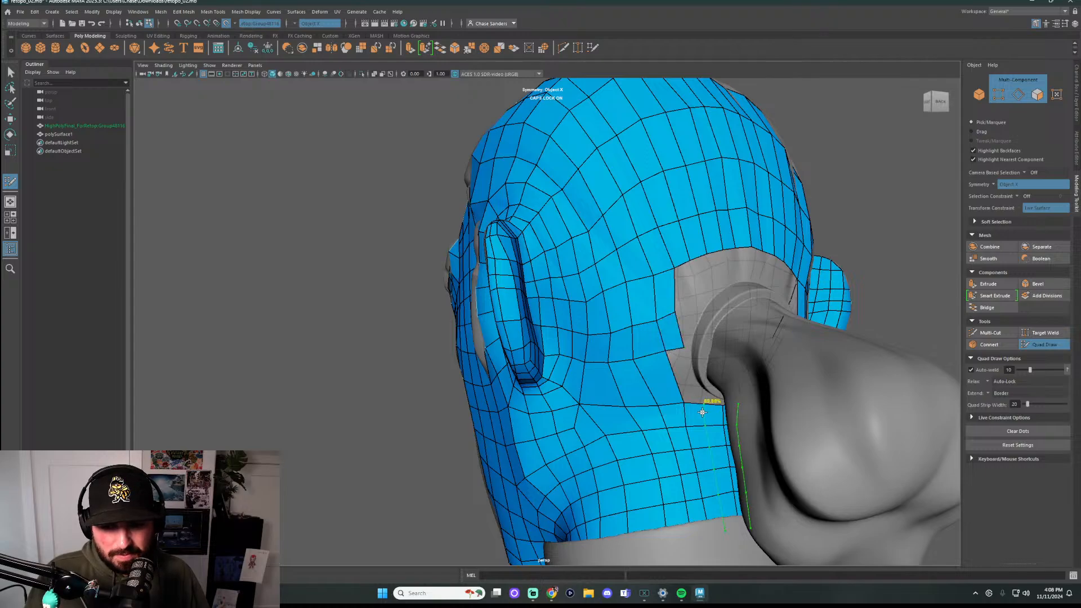
shift+click(685, 383)
Relax the newly filled faces between the ear, the ponytail base and the neck
mouse_move(685, 383)
alt+mouse_down()
mouse_move(624, 324)
mouse_move(657, 316)
mouse_move(647, 275)
mouse_move(623, 282)
mouse_move(620, 350)
alt+mouse_up()
ctrl+click(632, 239)
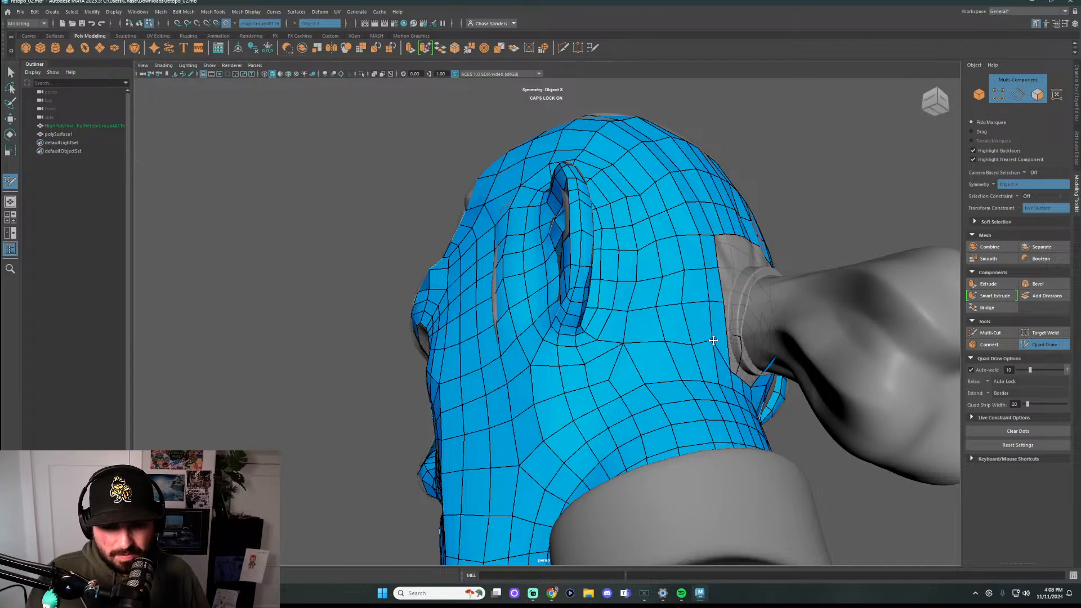
alt+drag(701, 364, 634, 360)
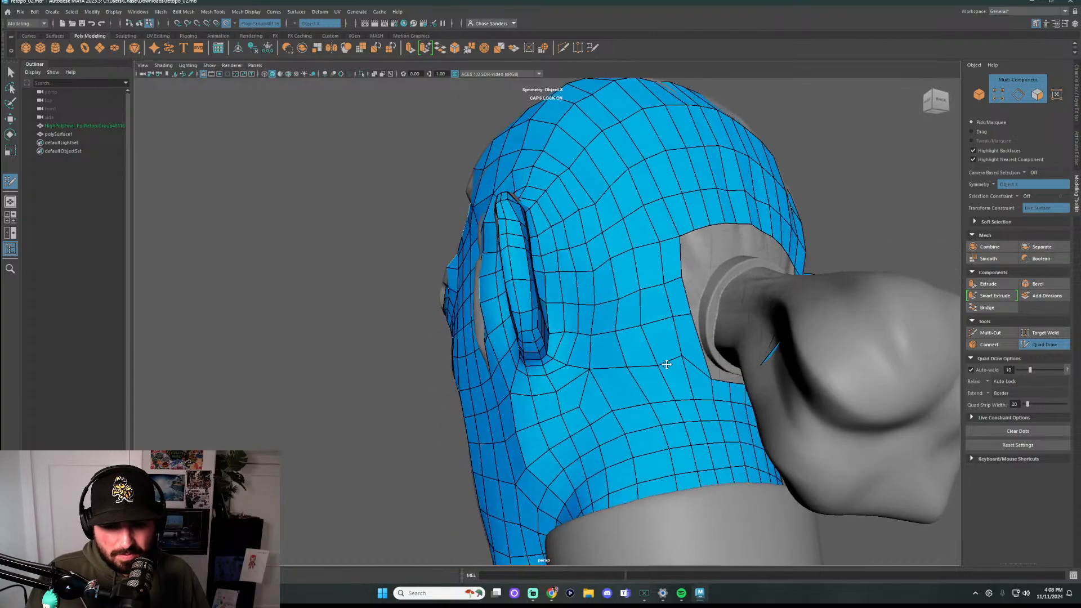
mouse_move(671, 318)
shift+mouse_down()
mouse_move(664, 393)
mouse_move(673, 386)
mouse_move(630, 456)
mouse_move(676, 443)
mouse_move(618, 443)
shift+mouse_up()
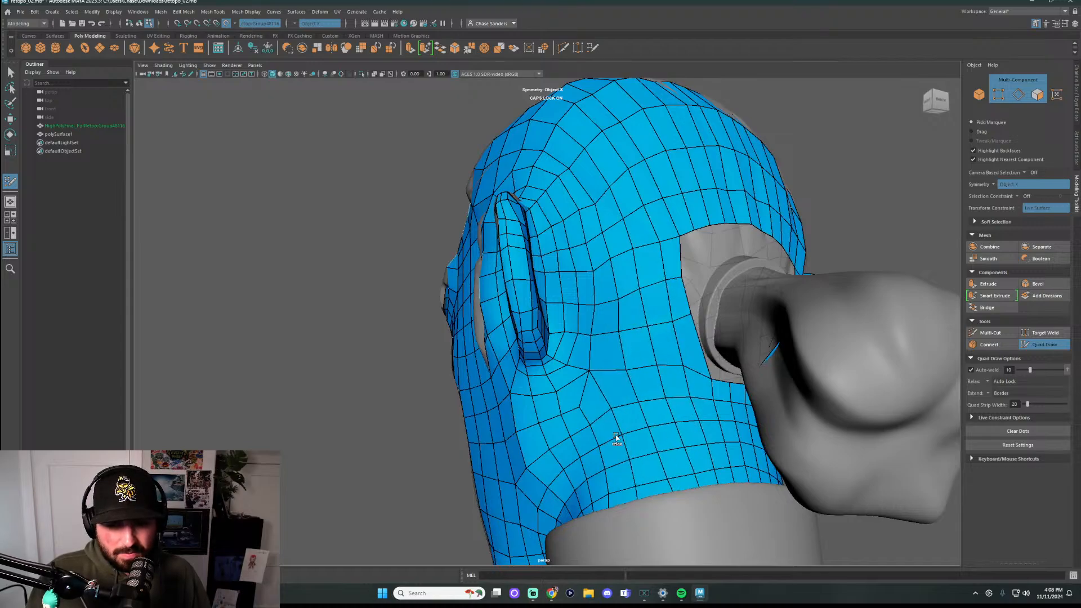
mouse_move(703, 430)
shift+mouse_down()
mouse_move(577, 417)
mouse_move(586, 394)
shift+mouse_up()
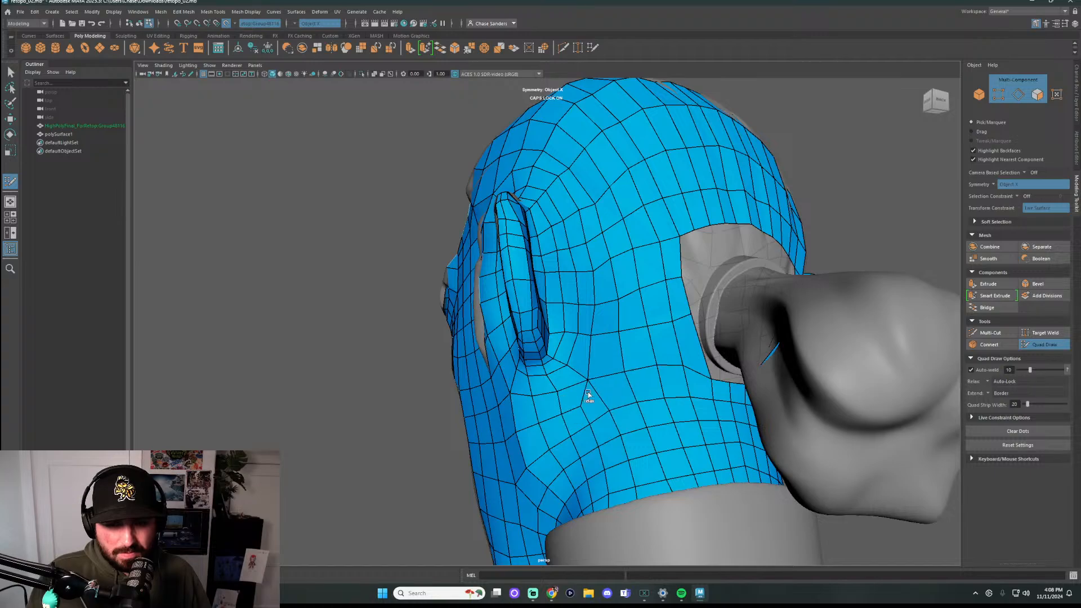
Delete a block of faces behind the earlobe and refill its lower part with quads joined to the neck faces
mouse_move(656, 410)
alt+mouse_down()
mouse_move(622, 398)
mouse_move(660, 409)
mouse_move(683, 441)
alt+mouse_up()
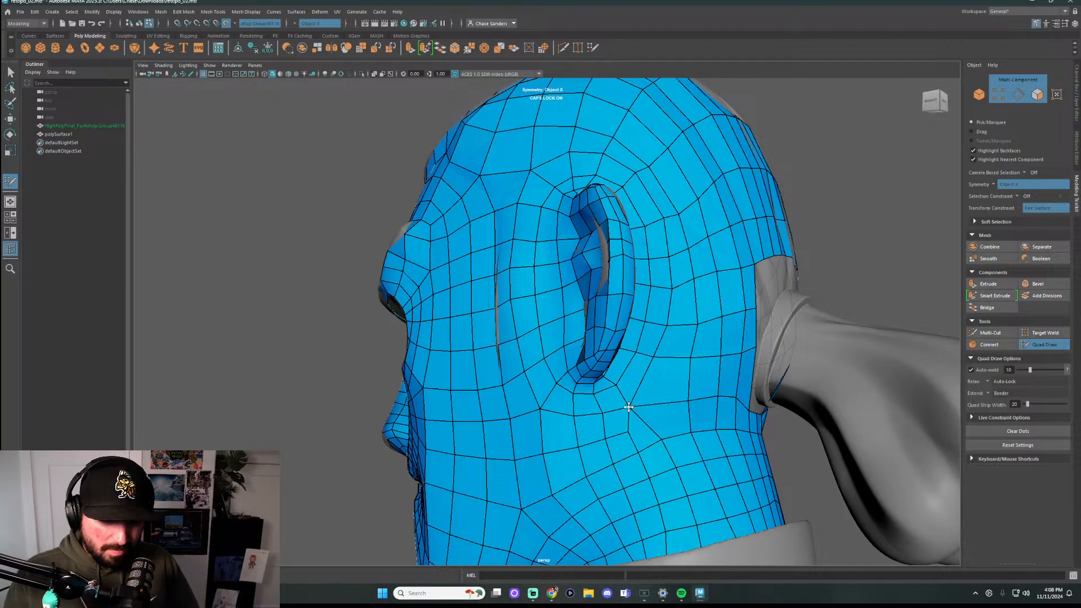
alt+drag(661, 414, 676, 409)
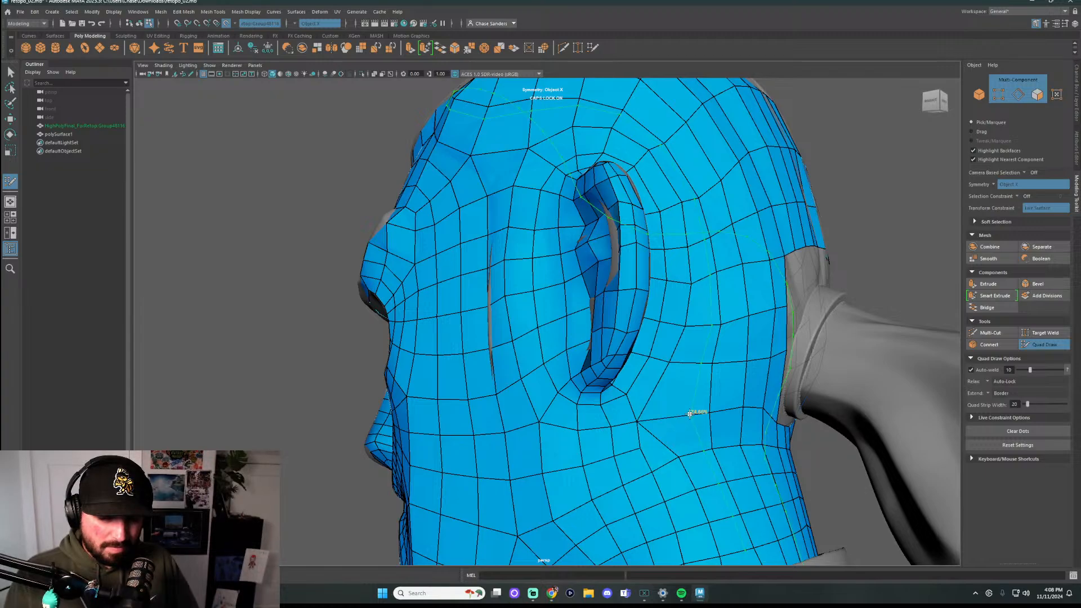
ctrl+shift+click(677, 401)
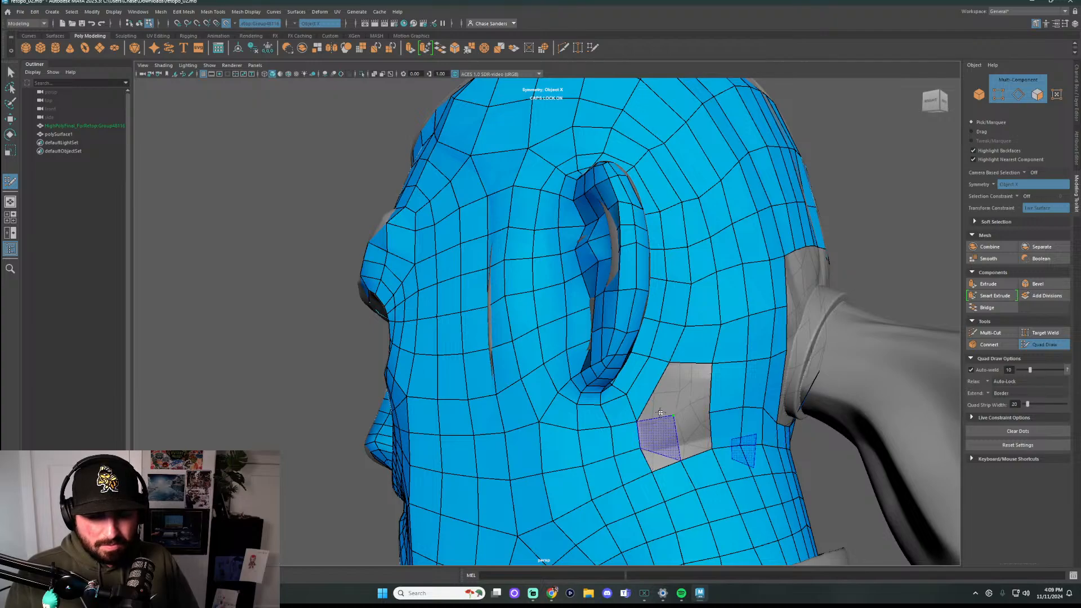
shift+click(687, 433)
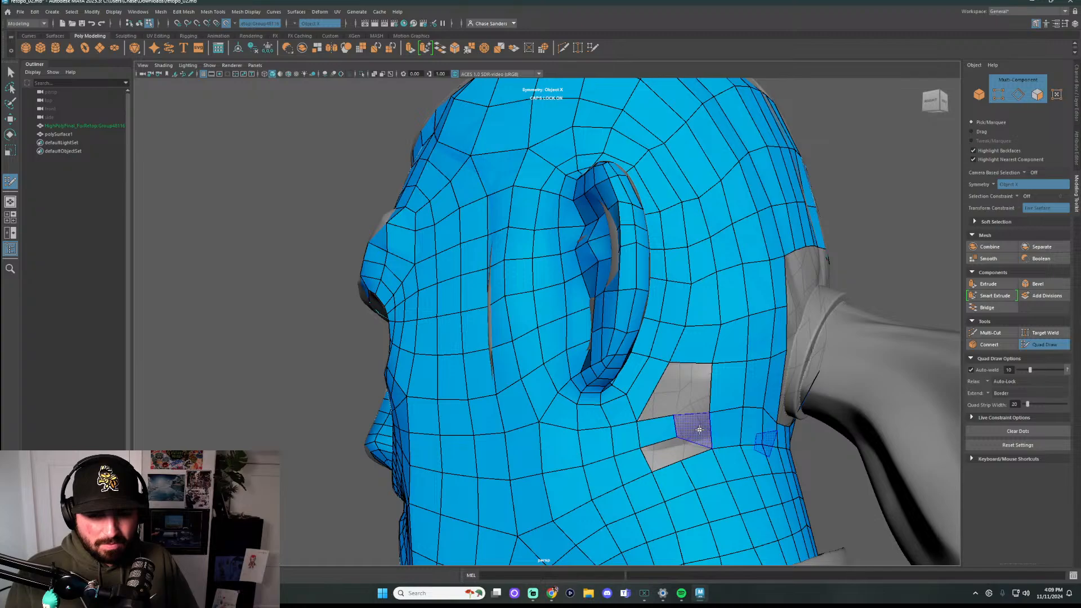
shift+click(689, 433)
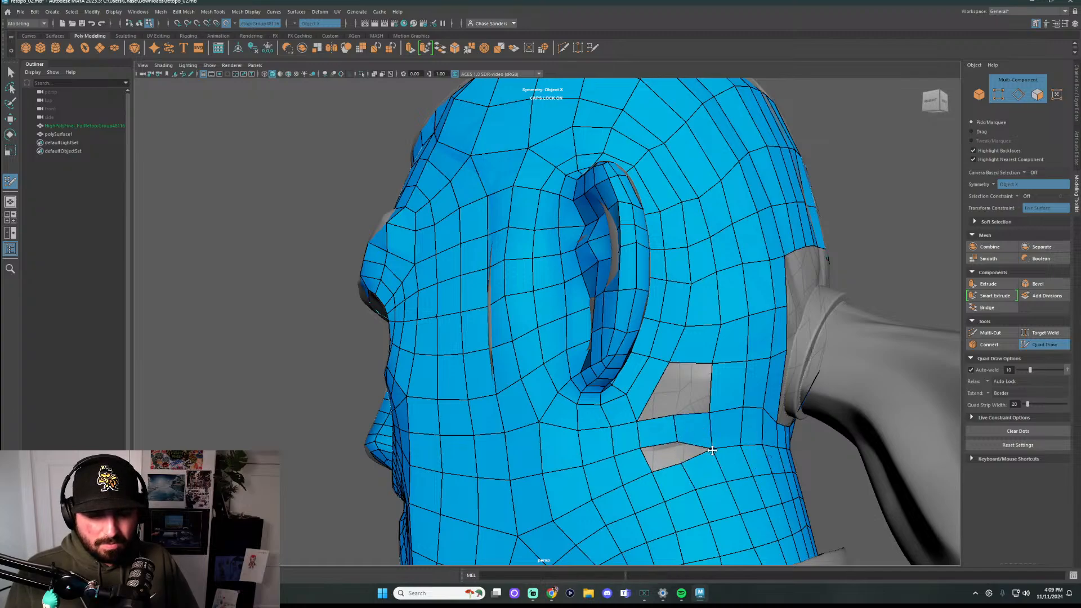
shift+click(684, 456)
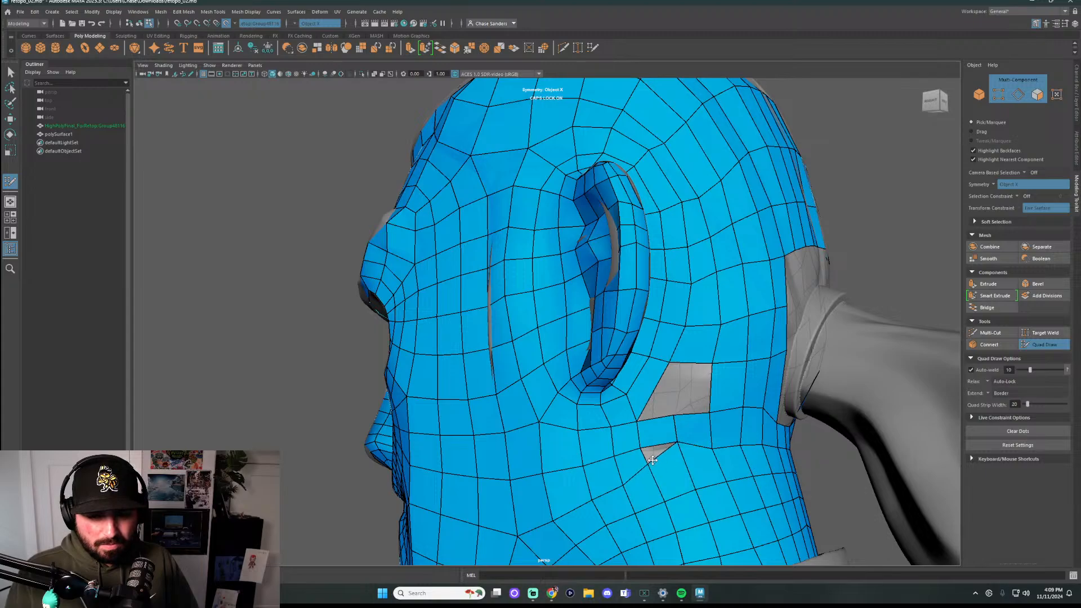
Close the leftover triangular gap below the earlobe and delete the surplus edge on the neck beneath it
alt+drag(653, 460, 733, 444)
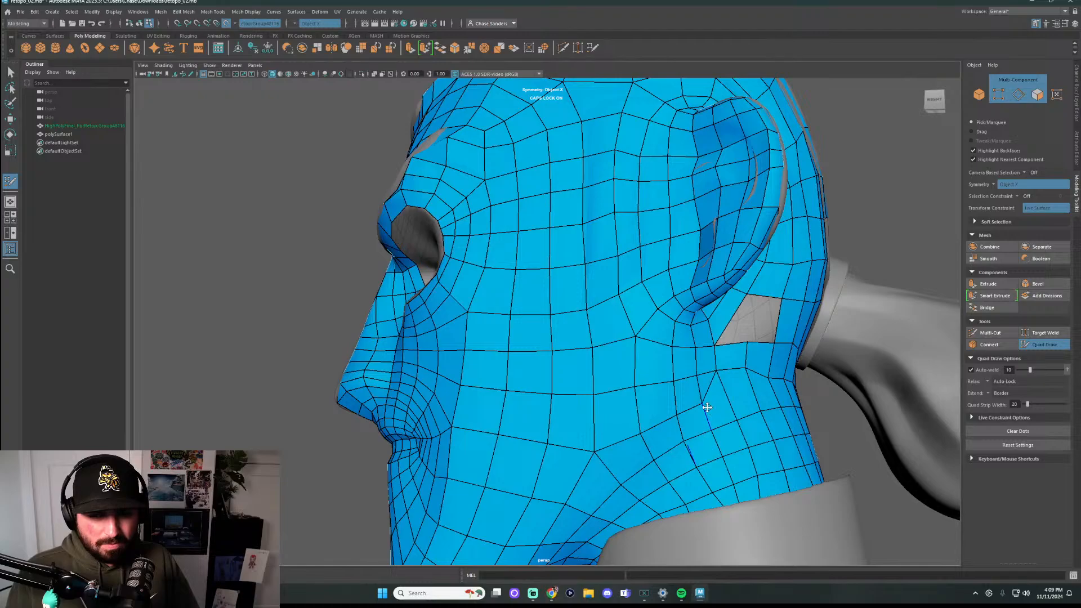
ctrl+shift+click(685, 430)
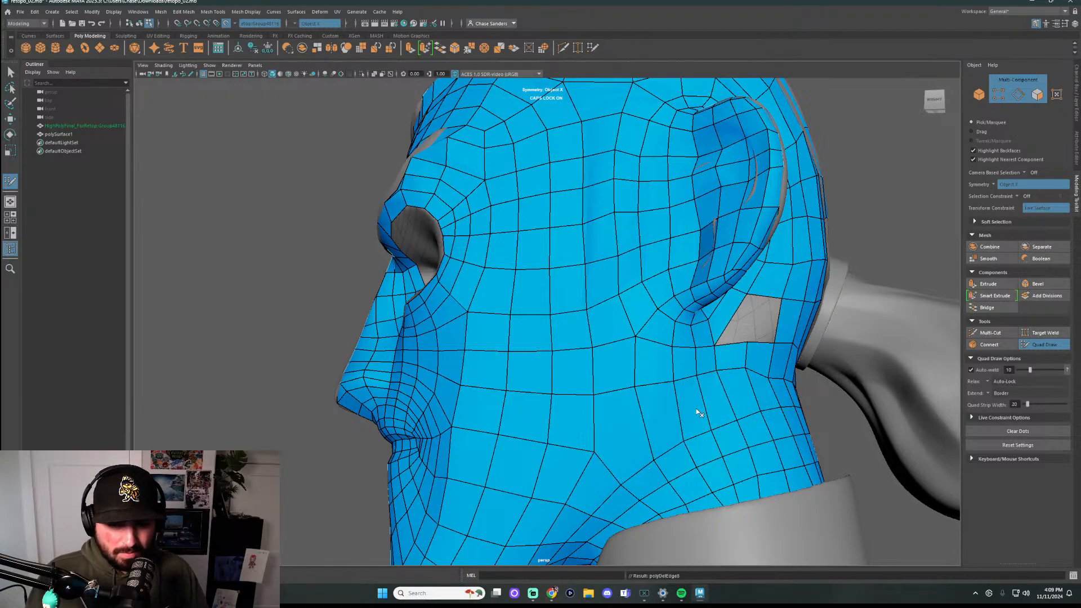
alt+drag(760, 432, 623, 434)
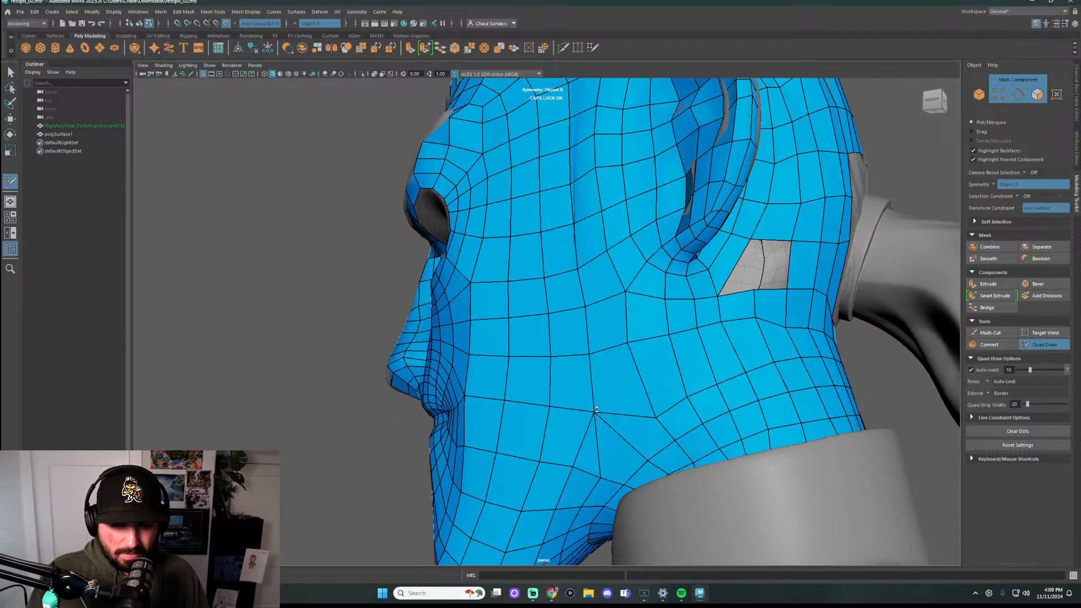
drag(596, 411, 622, 432)
key(ctrl+z)
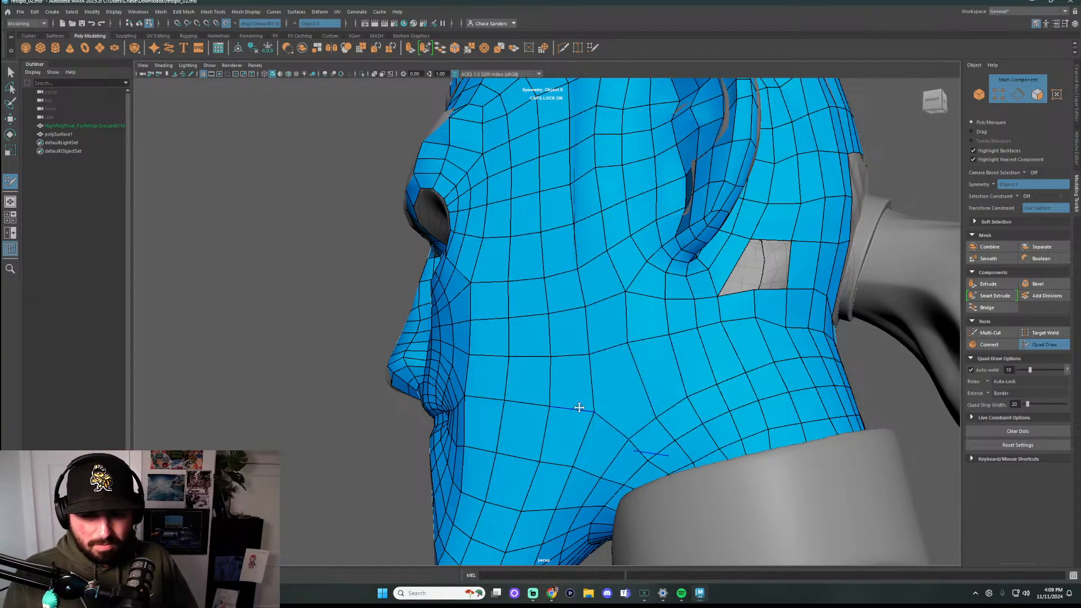
click(990, 333)
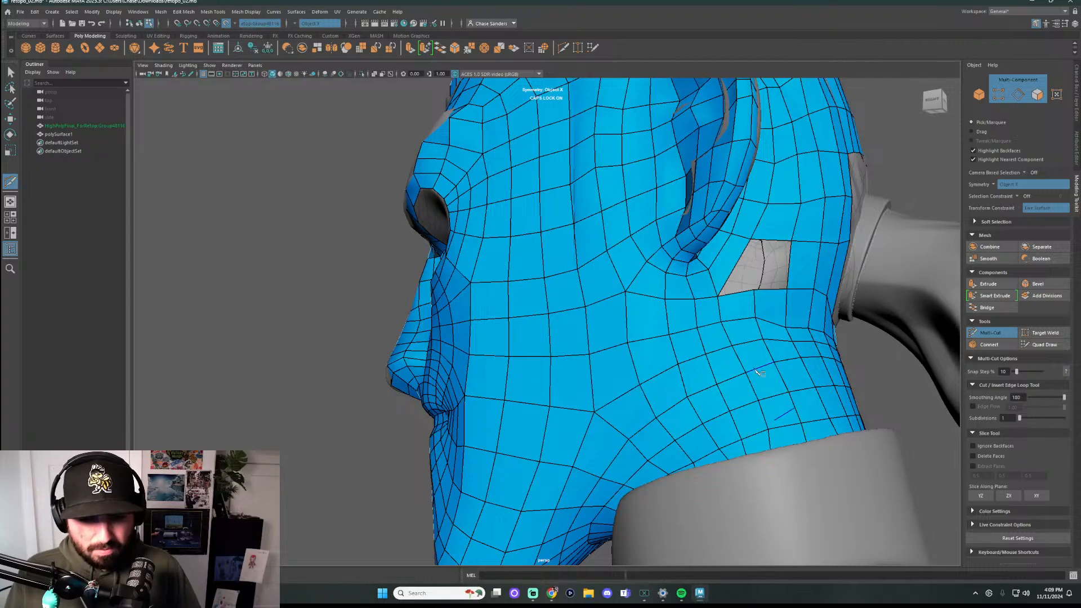
alt+drag(747, 437, 712, 366)
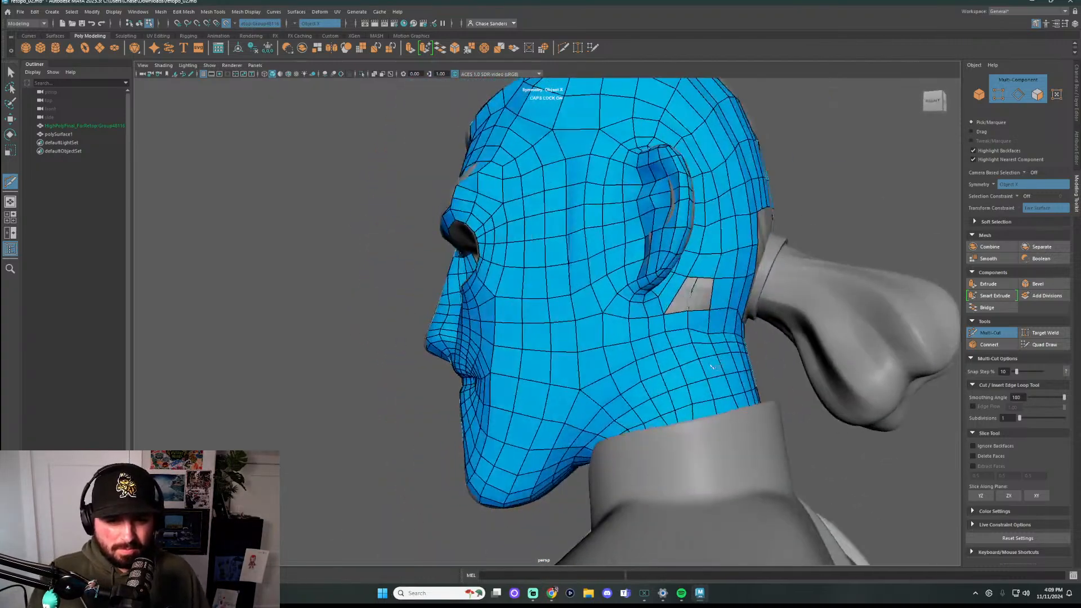
alt+drag(658, 390, 717, 386)
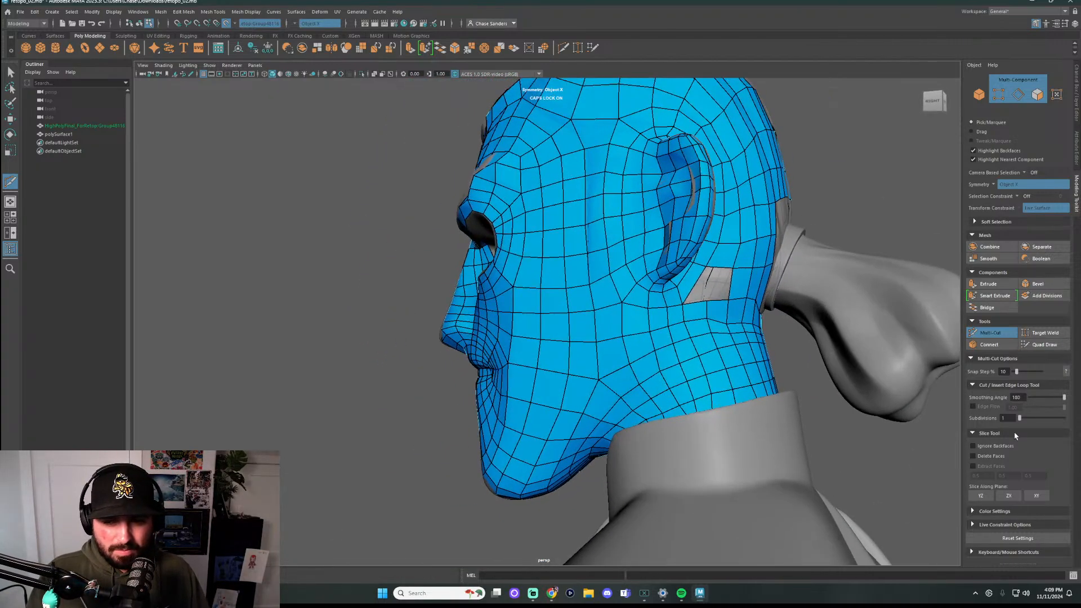
click(1045, 345)
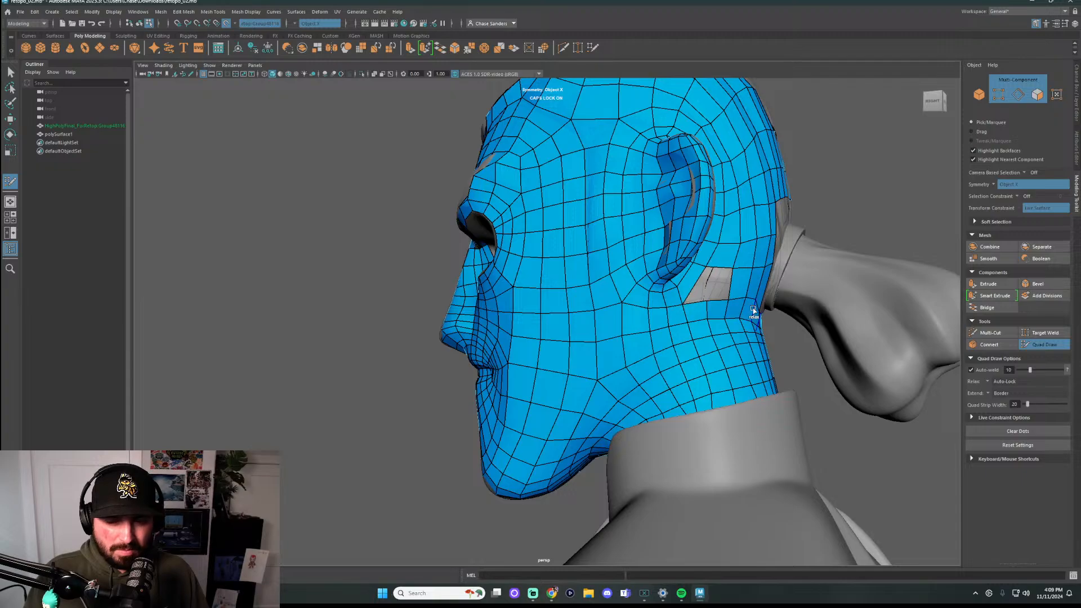
Delete the extra edge below the hole behind the earlobe and fill the hole with quads
scroll(751, 299, up, 2)
alt+drag(747, 284, 604, 324)
shift+drag(654, 264, 653, 250)
scroll(653, 250, down, 2)
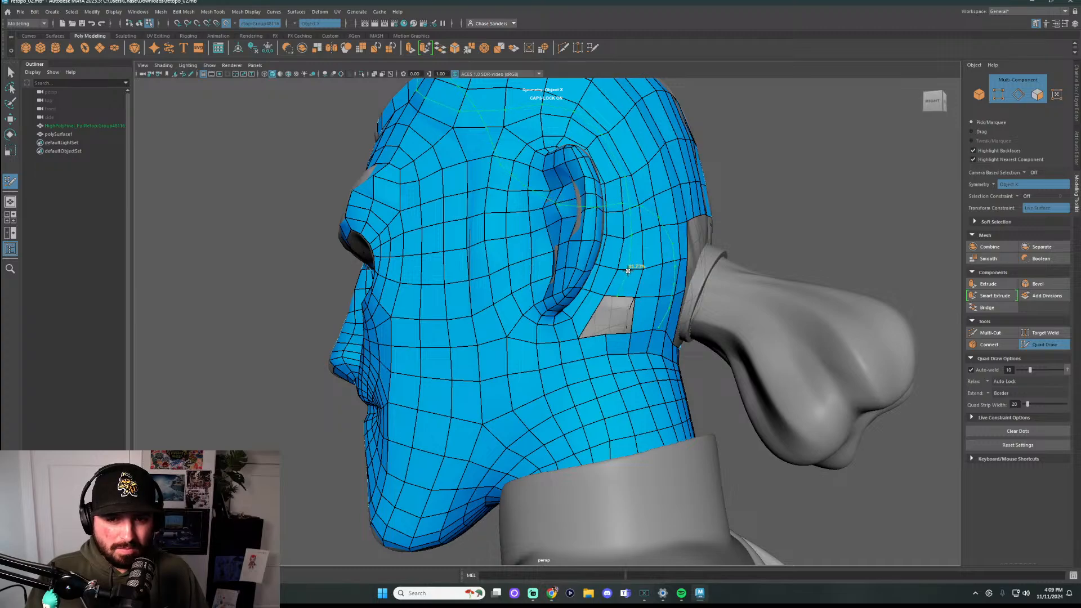
scroll(625, 298, up, 4)
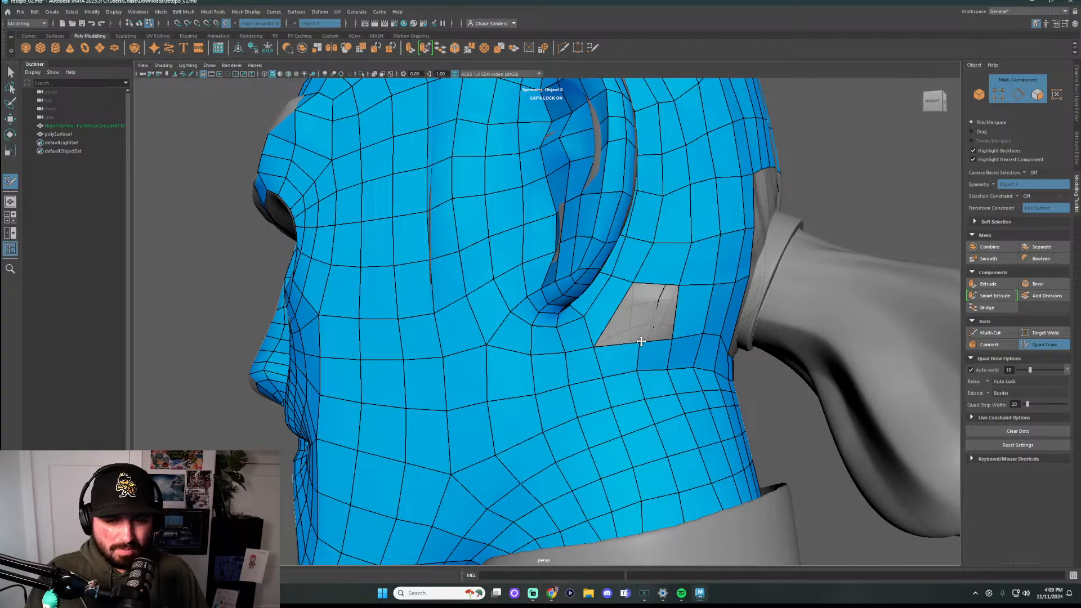
ctrl+shift+click(640, 365)
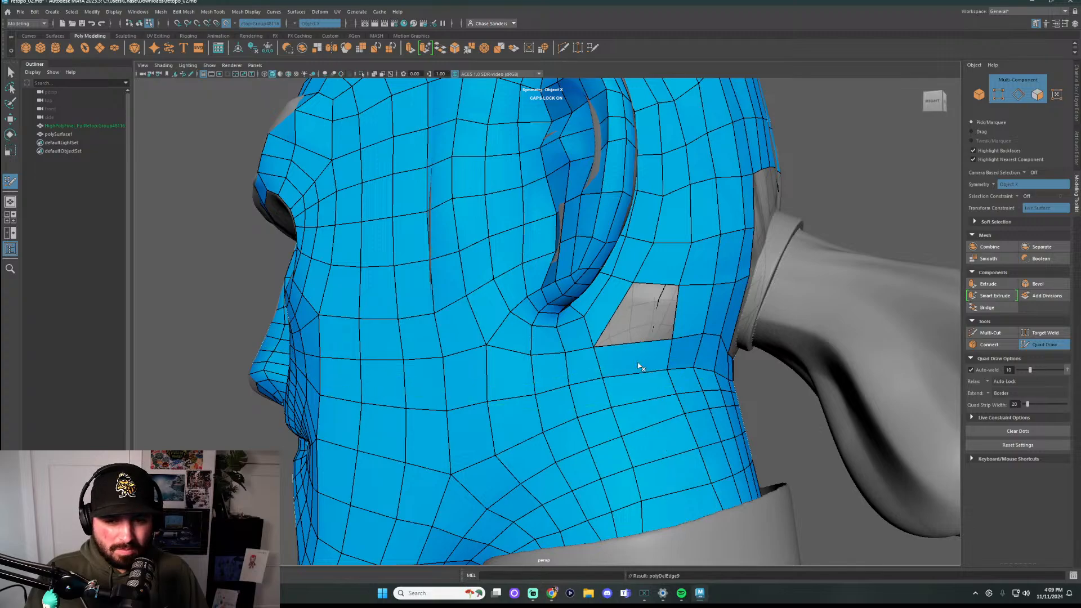
shift+click(647, 305)
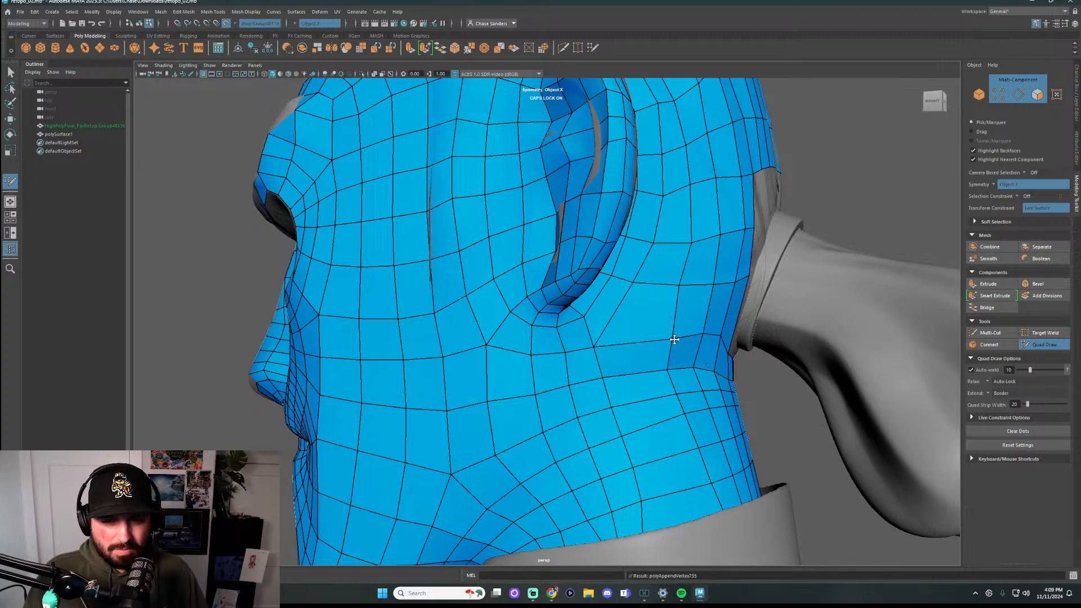
Relax the faces behind the ear and down the side of the neck to even out the topology
mouse_move(676, 309)
shift+mouse_down()
mouse_move(640, 343)
mouse_move(647, 411)
mouse_move(676, 498)
mouse_move(698, 474)
mouse_move(643, 474)
shift+mouse_up()
scroll(723, 474, down, 5)
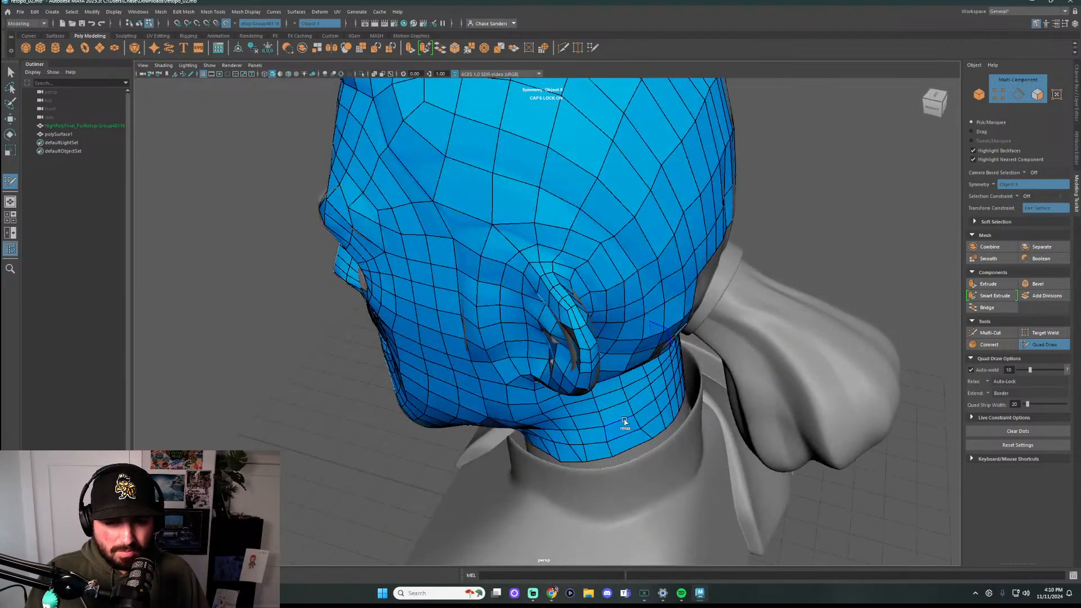
alt+drag(623, 413, 625, 442)
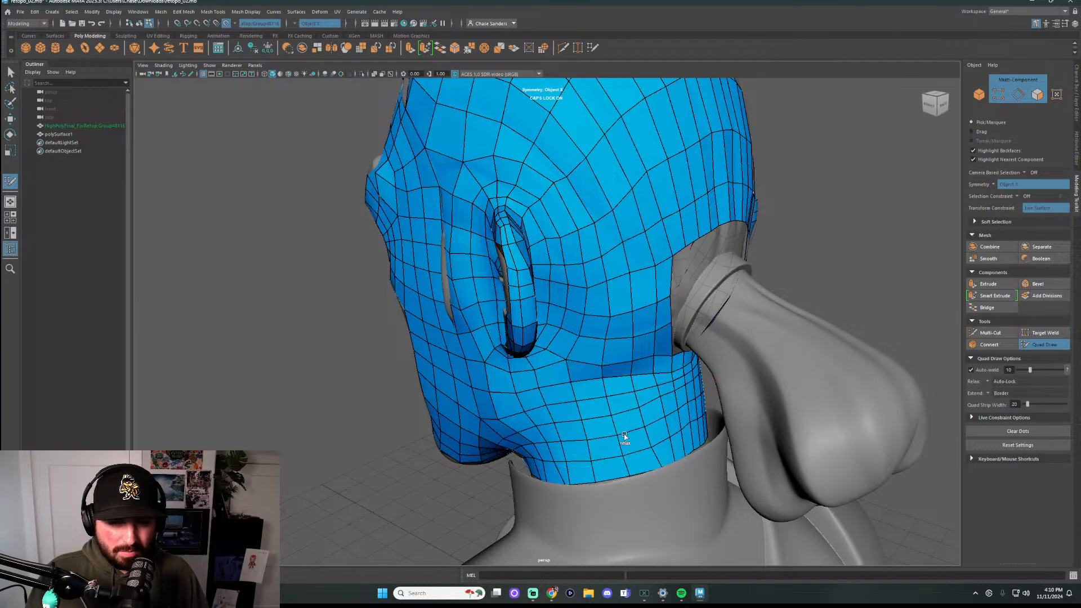
shift+drag(610, 361, 610, 351)
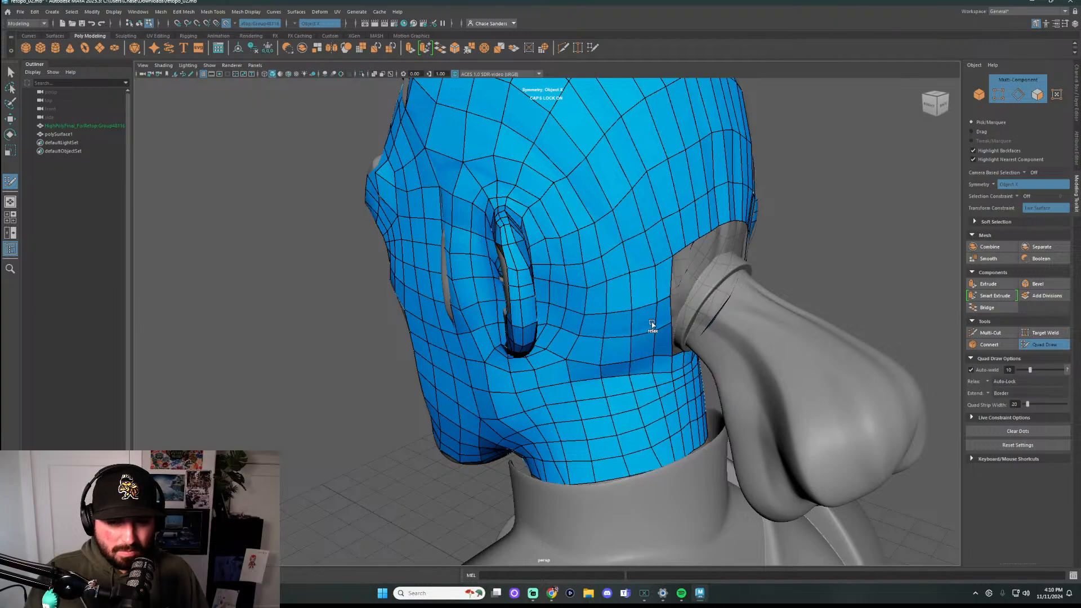
alt+drag(661, 462, 692, 487)
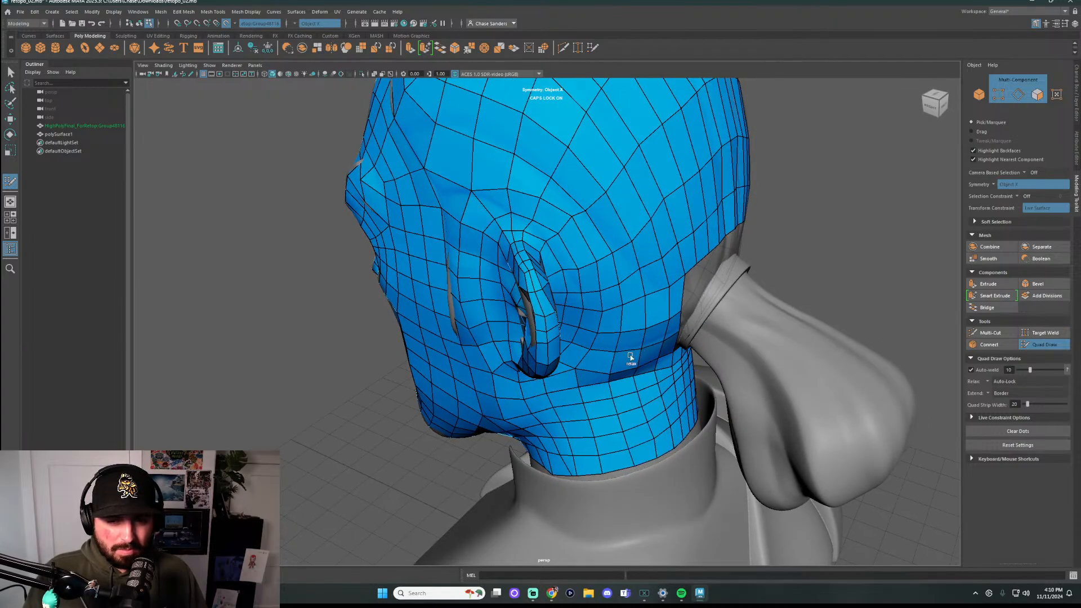
Fill the open band above and beside the ponytail base with symmetrical quads joined to the back-of-head faces
alt+drag(724, 319, 799, 231)
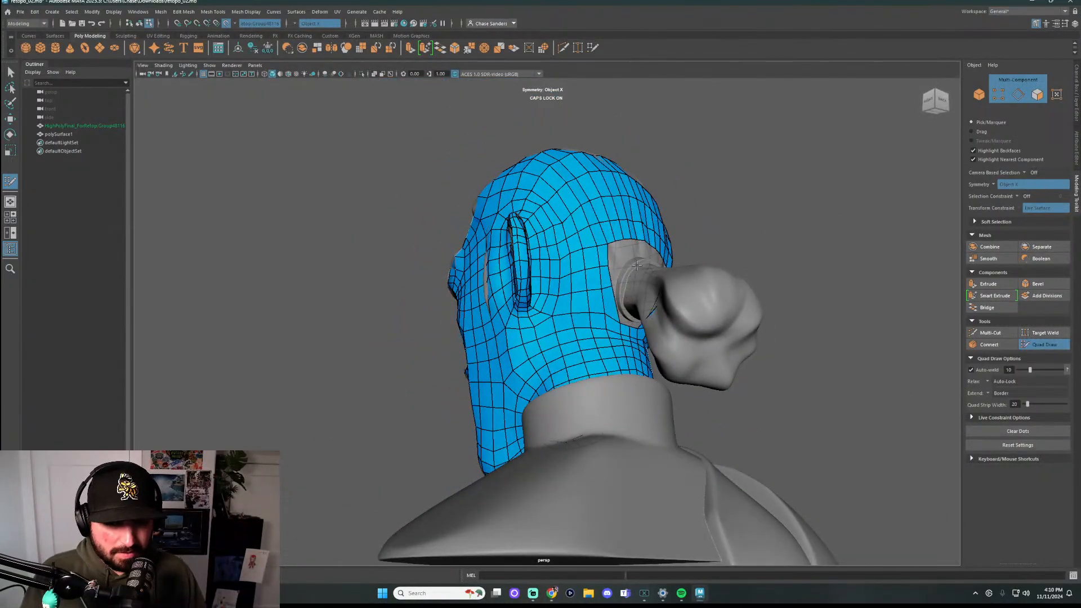
scroll(608, 286, up, 3)
alt+drag(607, 286, 623, 302)
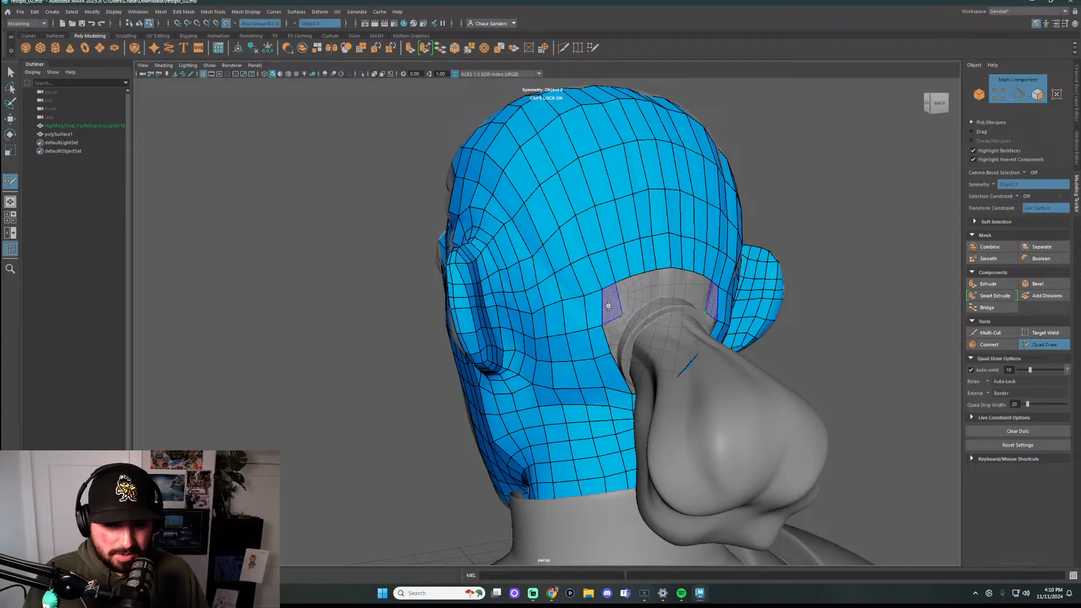
shift+click(613, 304)
shift+click(634, 298)
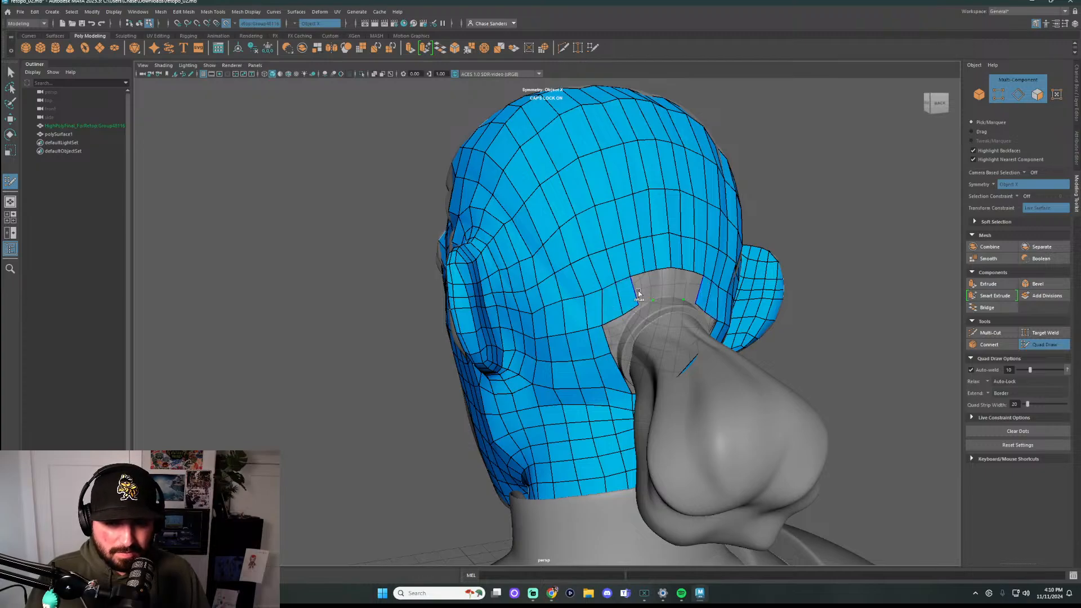
scroll(670, 290, up, 3)
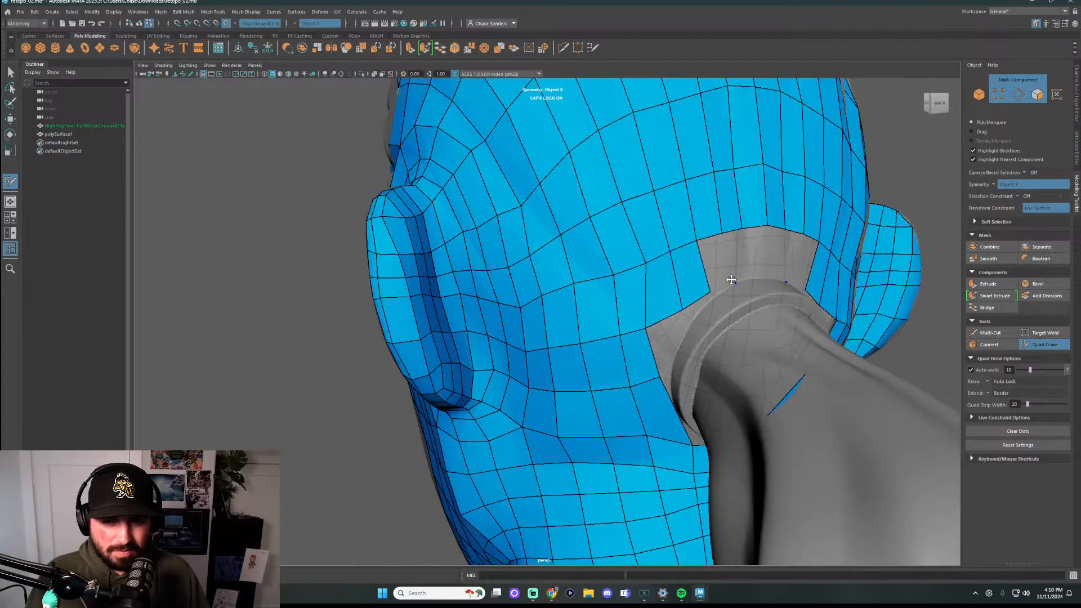
shift+click(732, 279)
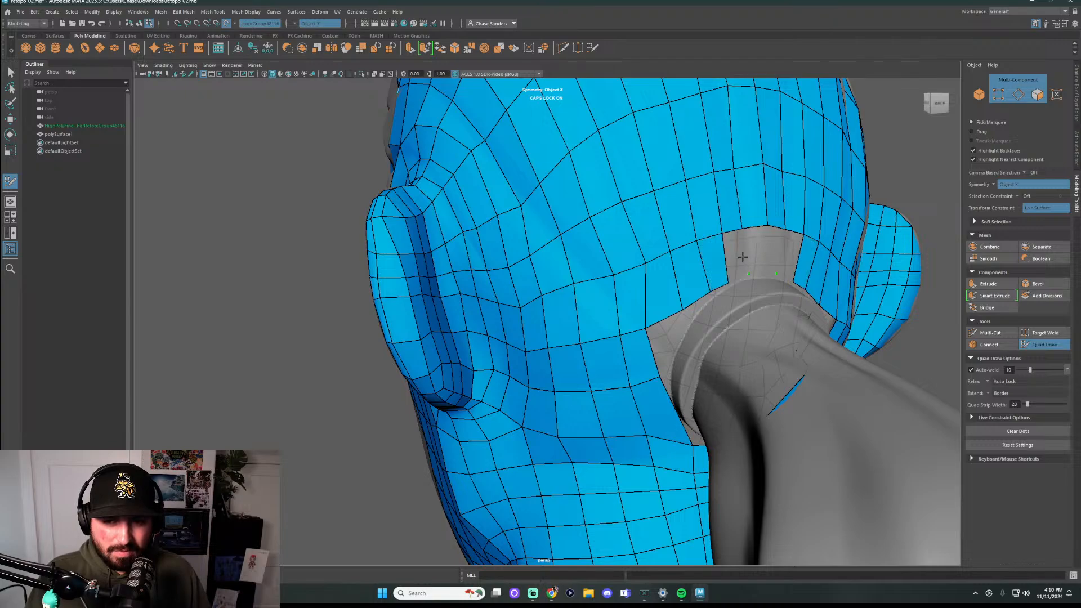
mouse_move(743, 257)
shift+mouse_down()
mouse_move(689, 265)
mouse_move(678, 323)
shift+mouse_up()
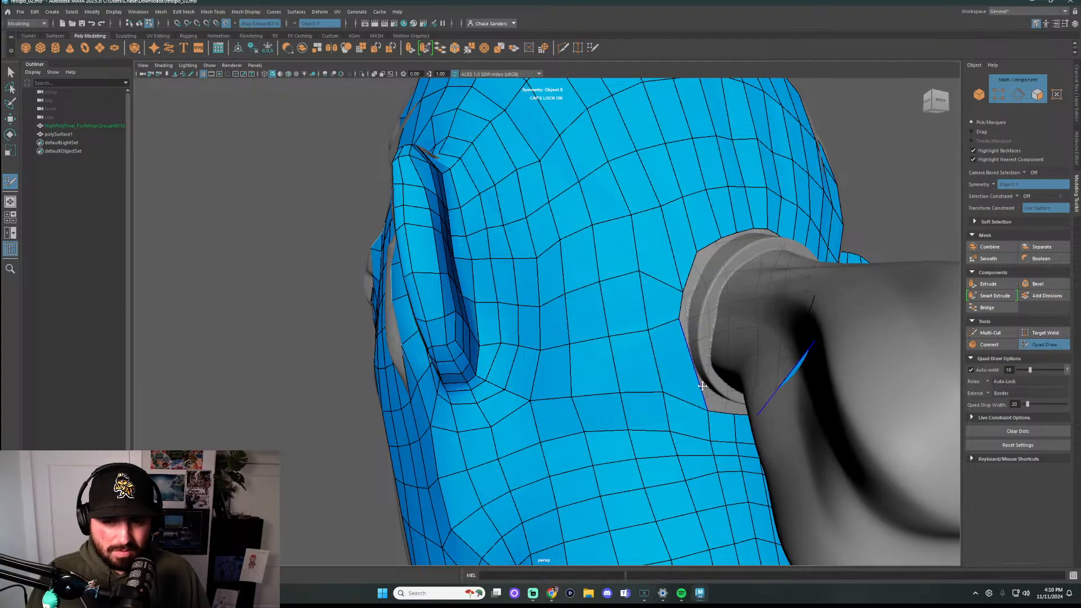
Pull the mesh border in around the side of the ponytail base and reposition the neighbouring vertices toward the ear
drag(708, 410, 697, 380)
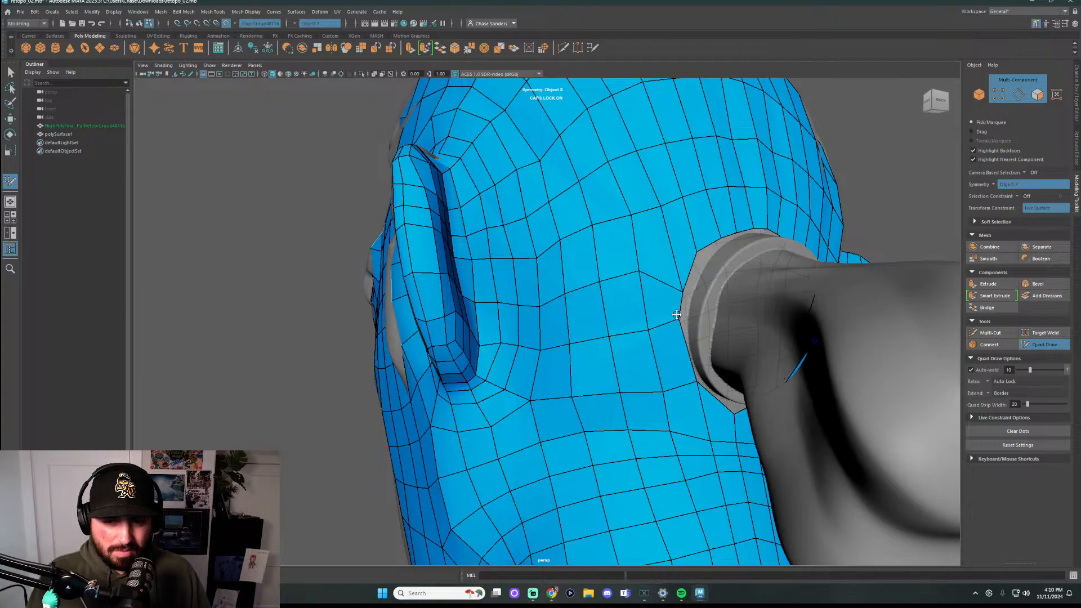
drag(676, 315, 680, 324)
mouse_move(684, 284)
mouse_down()
mouse_move(681, 307)
mouse_move(627, 264)
mouse_up()
drag(634, 277, 637, 281)
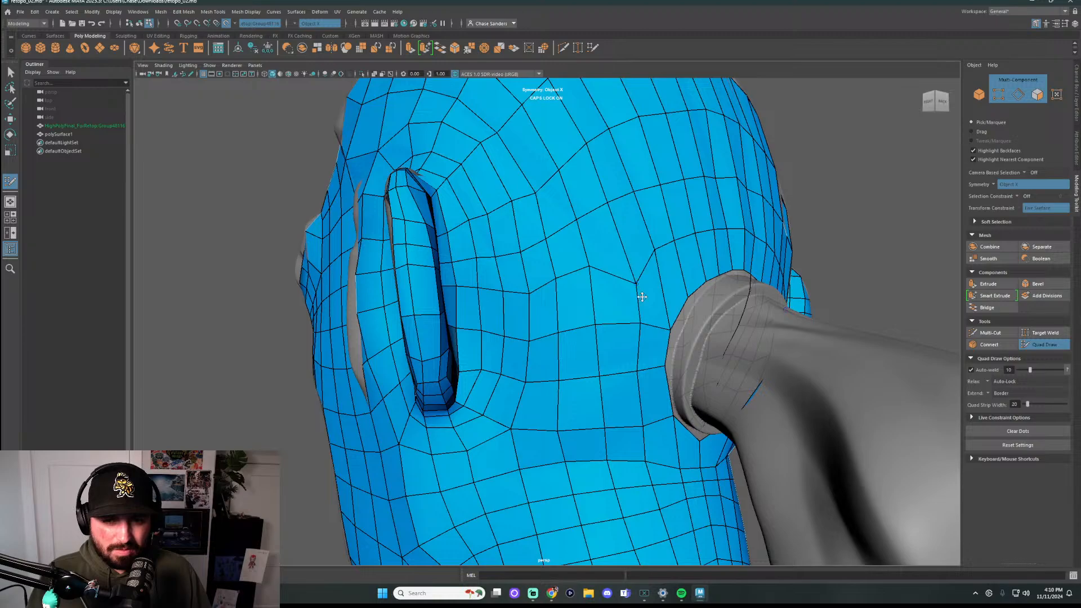
mouse_move(640, 327)
mouse_down()
mouse_move(589, 307)
mouse_move(636, 306)
mouse_up()
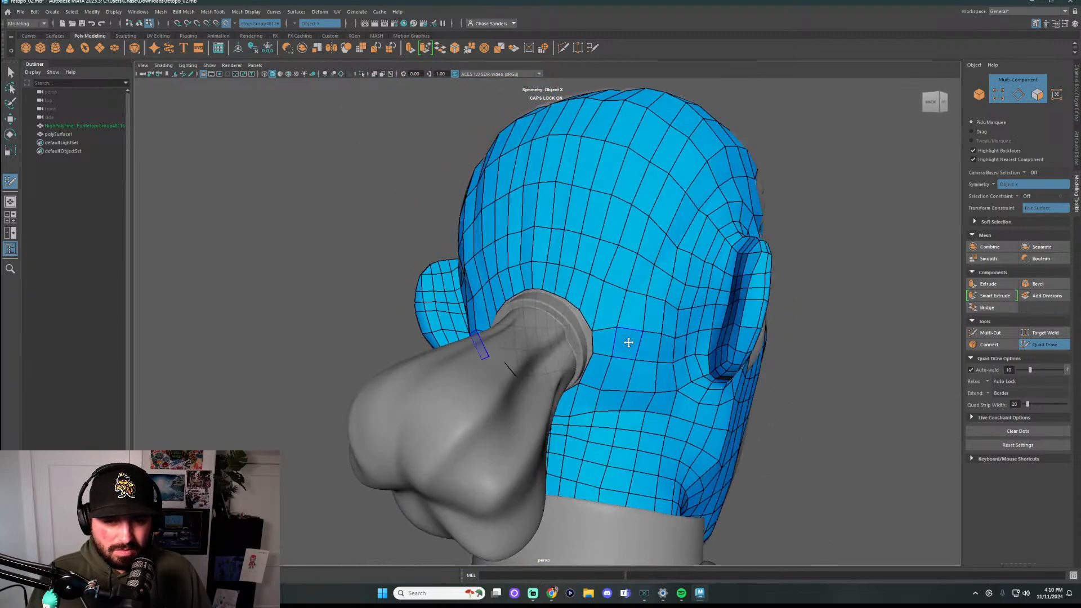
Undo the last vertex tweaks and examine the edge flow between the ear, ponytail base and neck
alt+drag(628, 342, 687, 345)
key(ctrl+z)
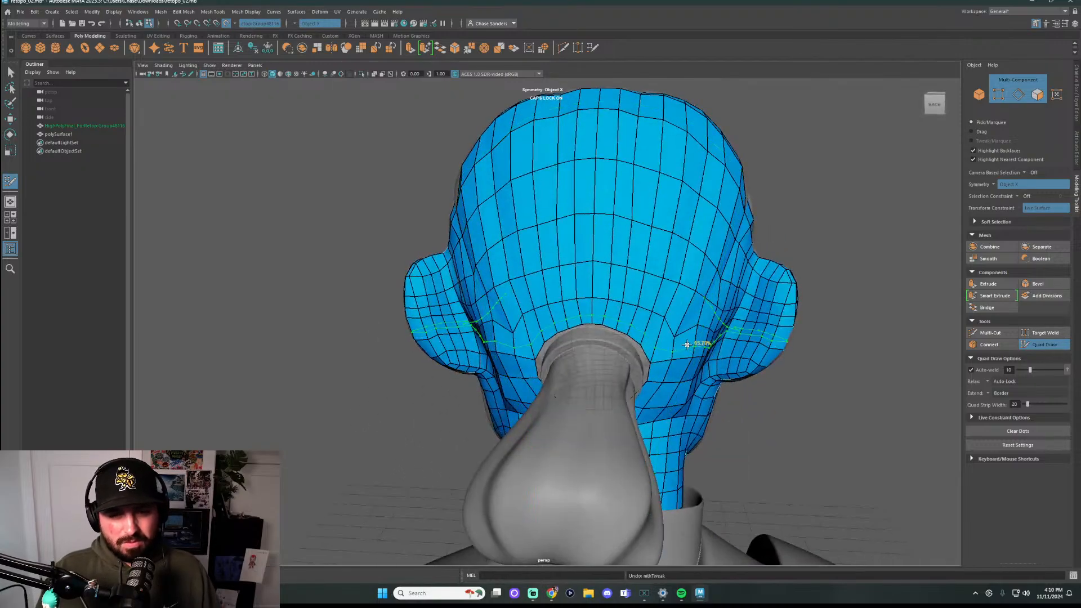
alt+right_drag(704, 357, 674, 369)
mouse_move(673, 369)
alt+mouse_down()
mouse_move(692, 341)
mouse_move(673, 361)
alt+mouse_up()
alt+right_drag(673, 360, 647, 386)
alt+drag(647, 386, 748, 417)
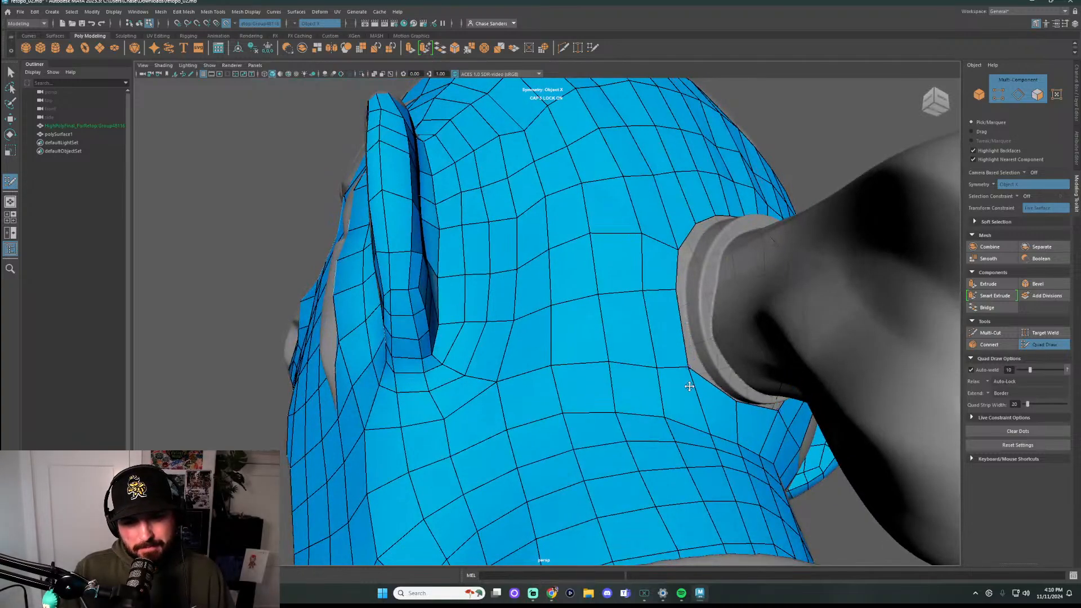
mouse_move(724, 437)
alt+mouse_down()
mouse_move(663, 346)
mouse_move(616, 316)
mouse_move(550, 304)
mouse_move(627, 309)
mouse_move(555, 285)
mouse_move(605, 302)
mouse_move(568, 317)
mouse_move(572, 353)
alt+mouse_up()
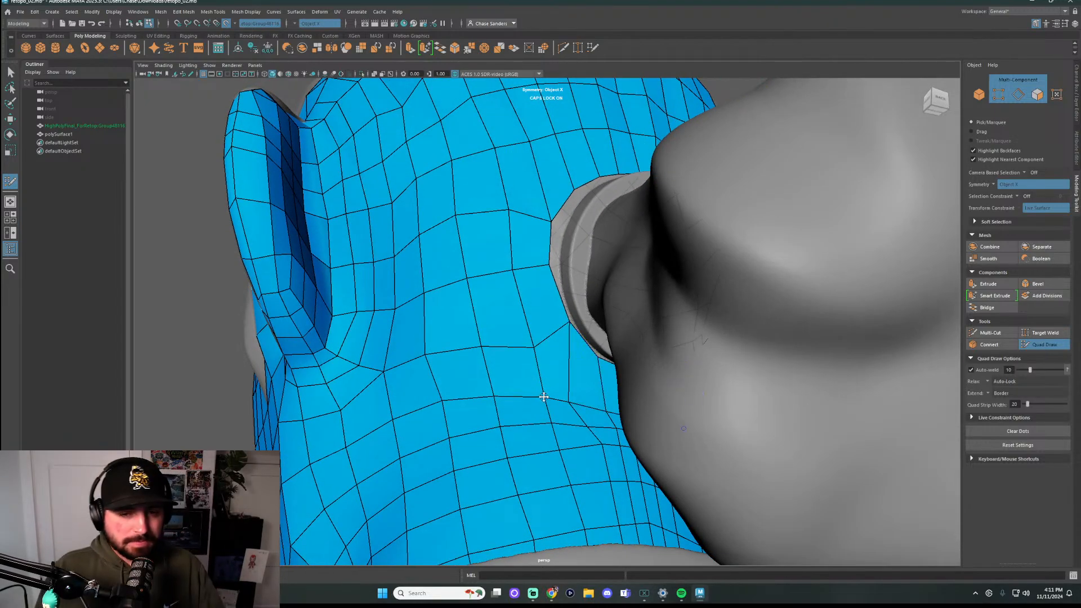
key(ctrl+z)
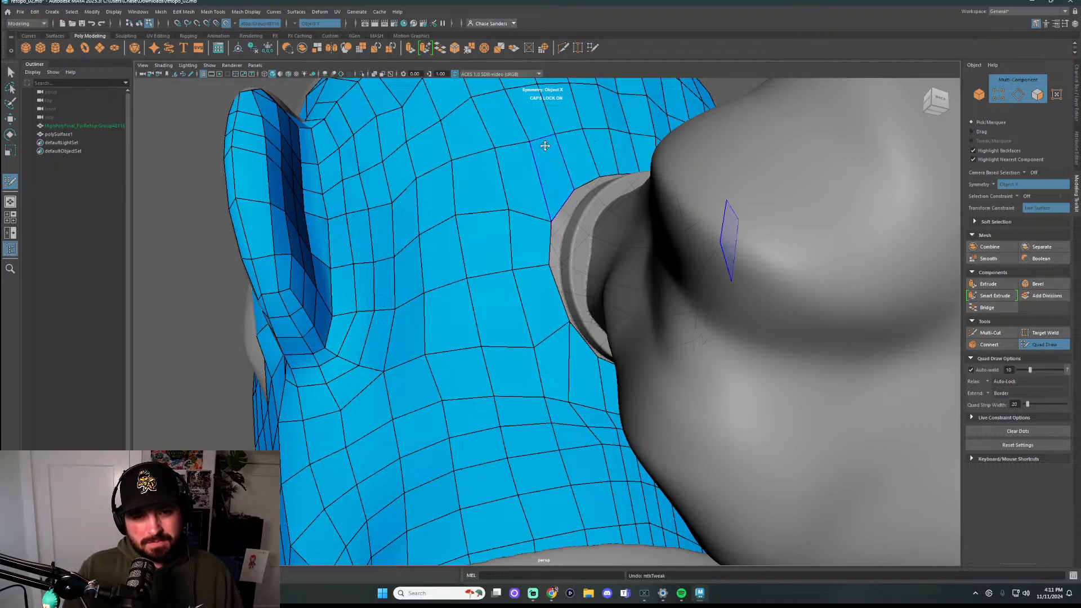
Delete one face beside and one below the ponytail base, partly refill the upper hole and remove the edge beside the refill
shift+click(524, 184)
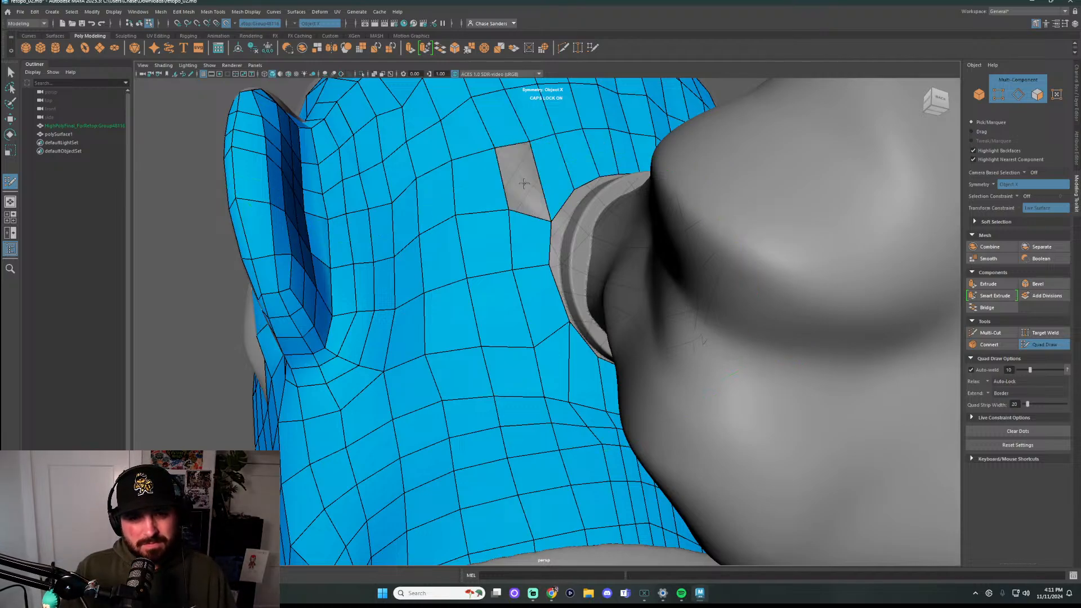
ctrl+shift+click(547, 360)
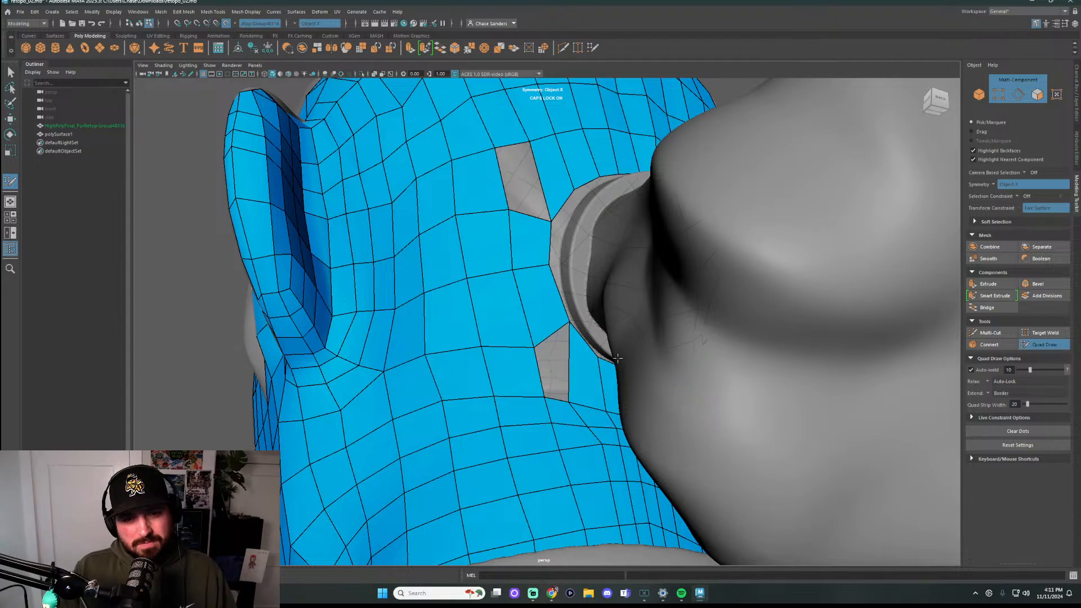
alt+middle_drag(555, 297, 559, 340)
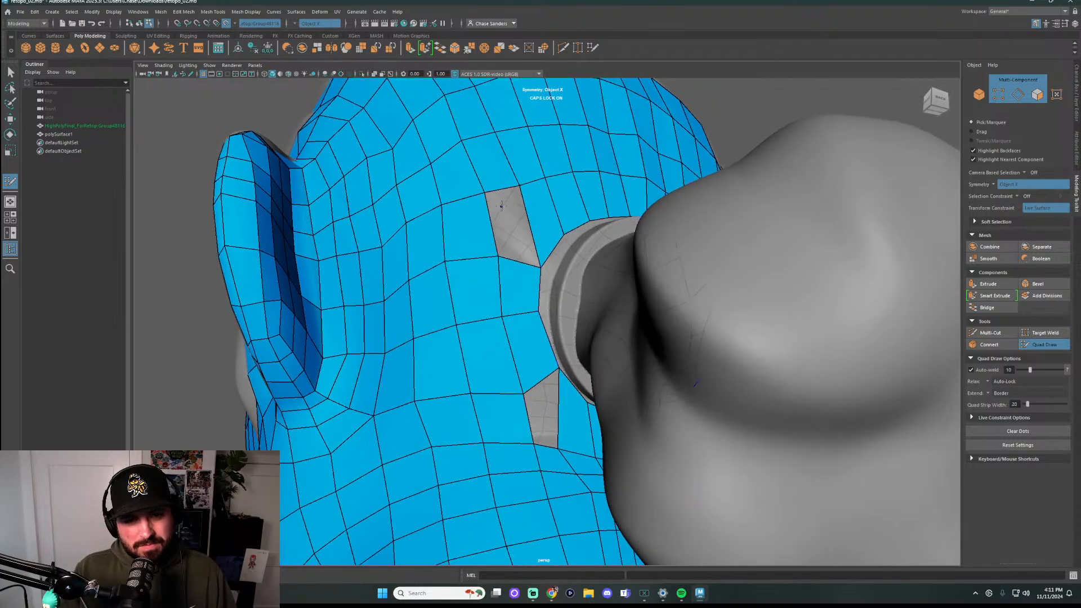
shift+click(509, 229)
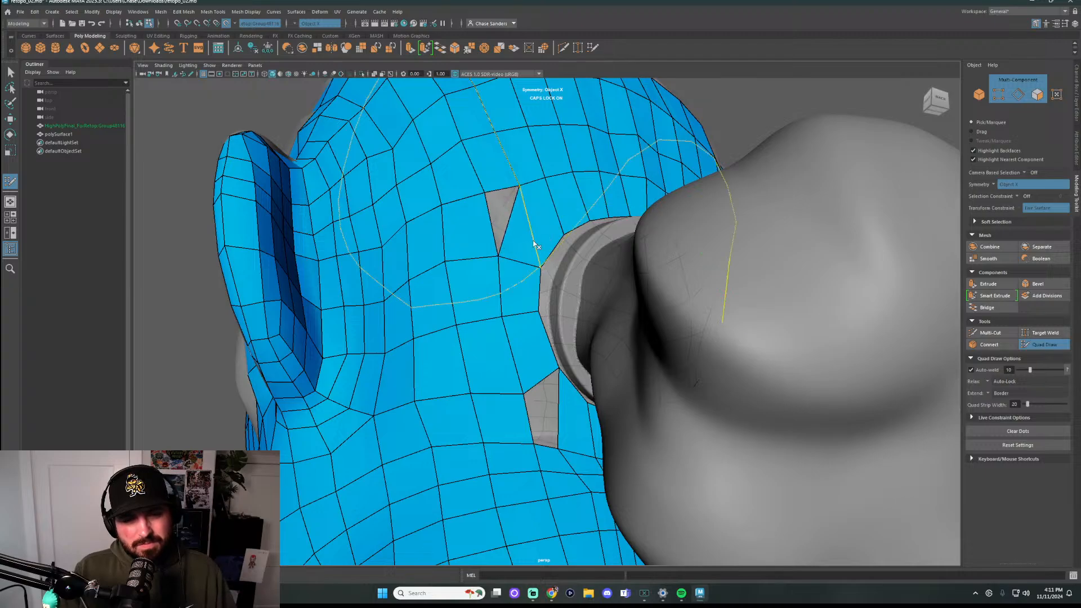
ctrl+shift+click(550, 258)
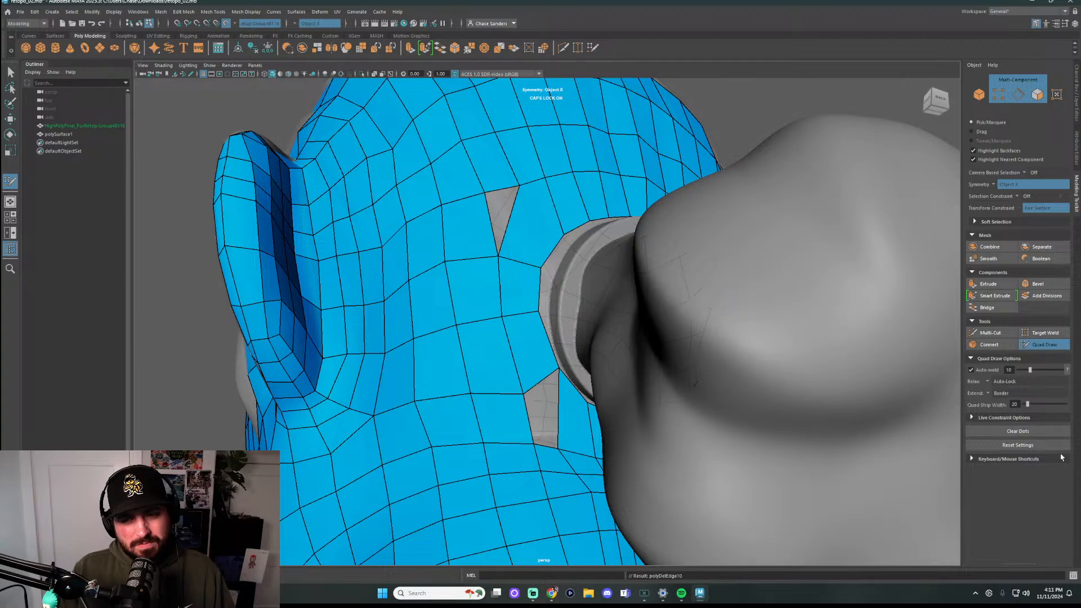
Cut a new edge from the triangular gap to the ponytail base border with Multi-Cut and move the gap's cut vertex toward its outer corner
click(990, 332)
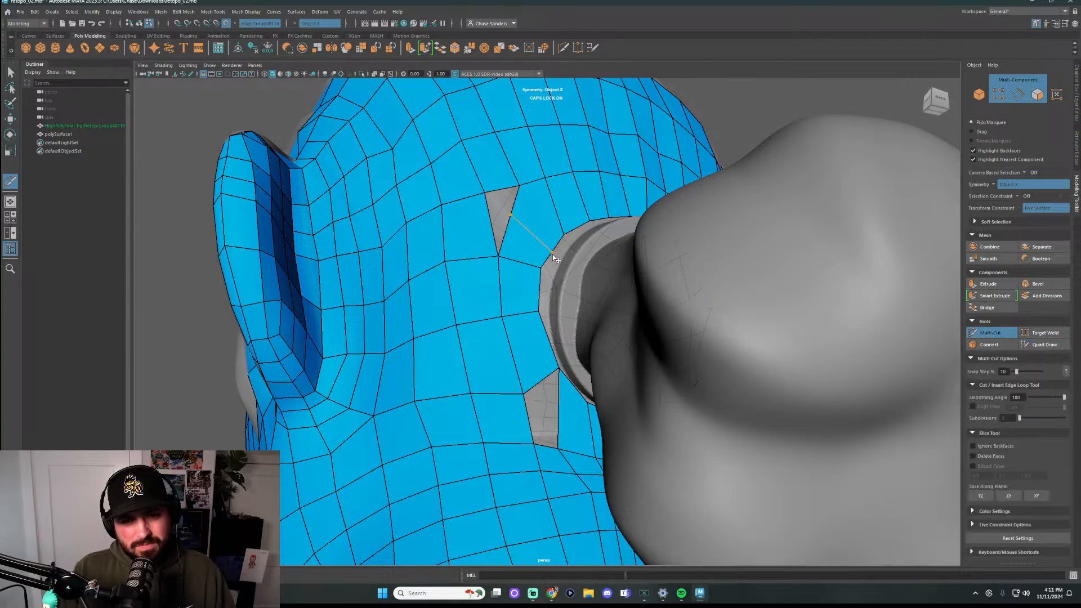
right_click(560, 213)
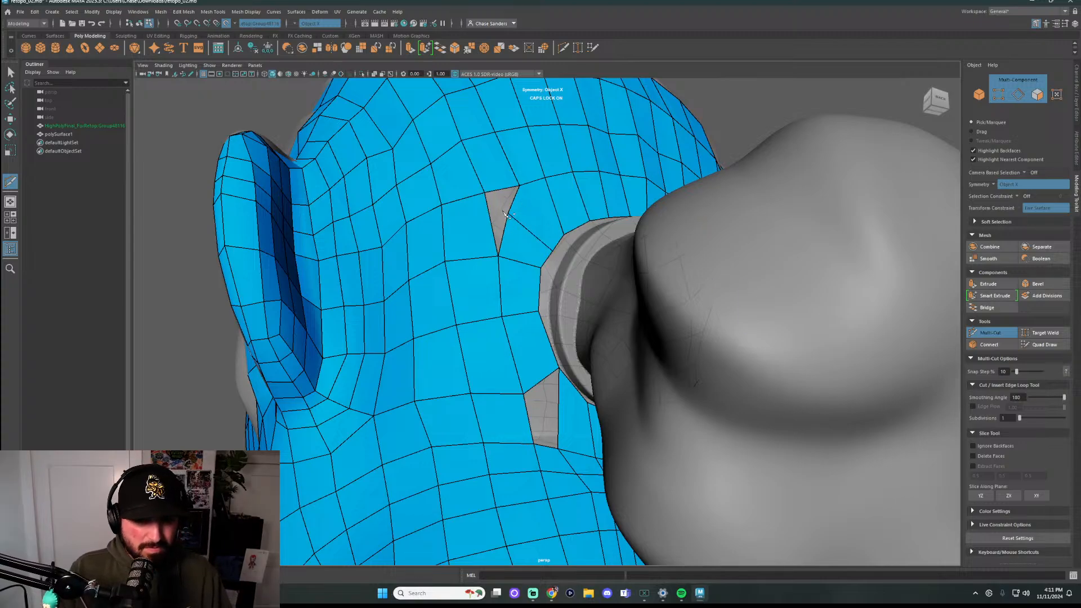
key(q)
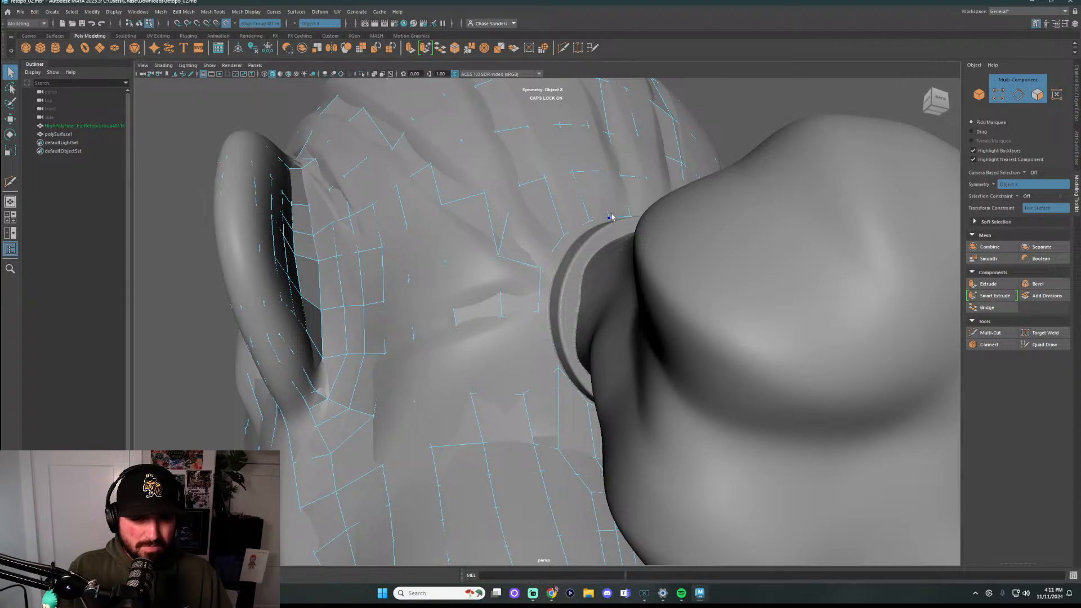
click(1044, 345)
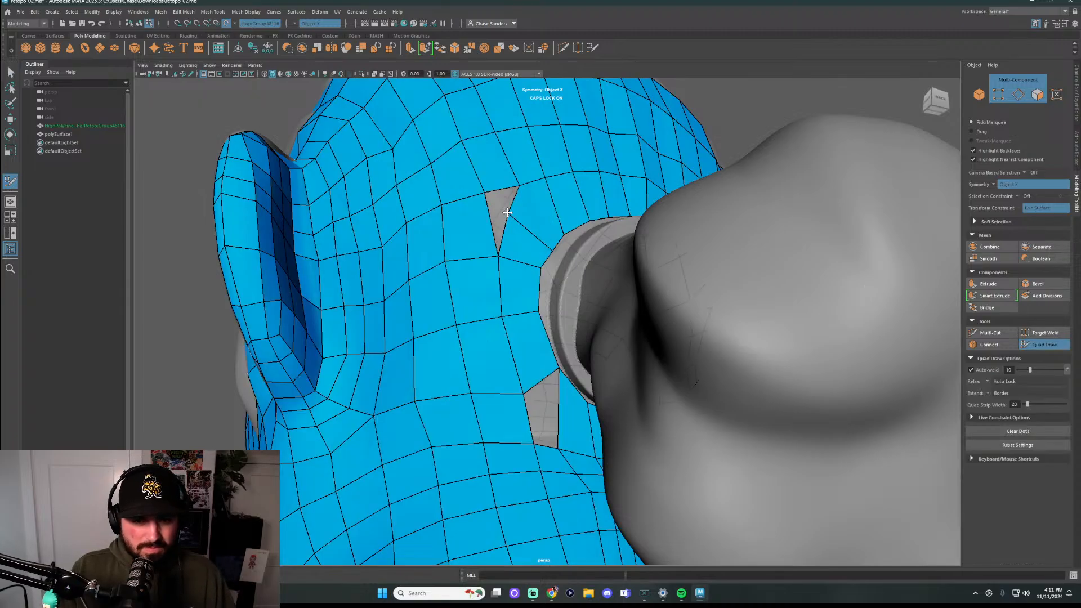
drag(507, 213, 480, 195)
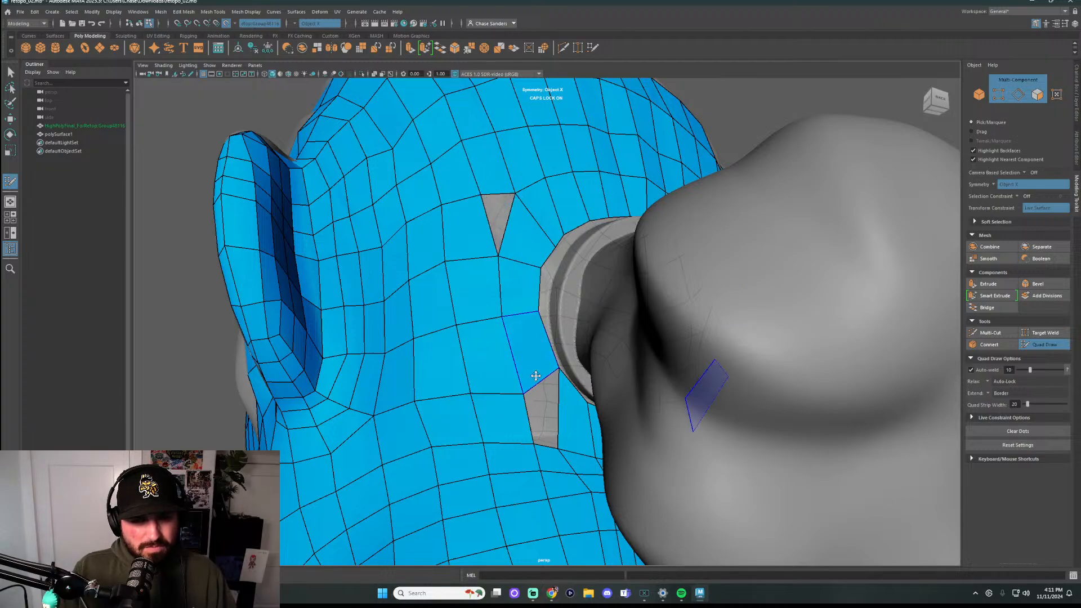
Delete the column of faces between the ear and ponytail base, continuing down and under the ponytail base
ctrl+shift+click(468, 227)
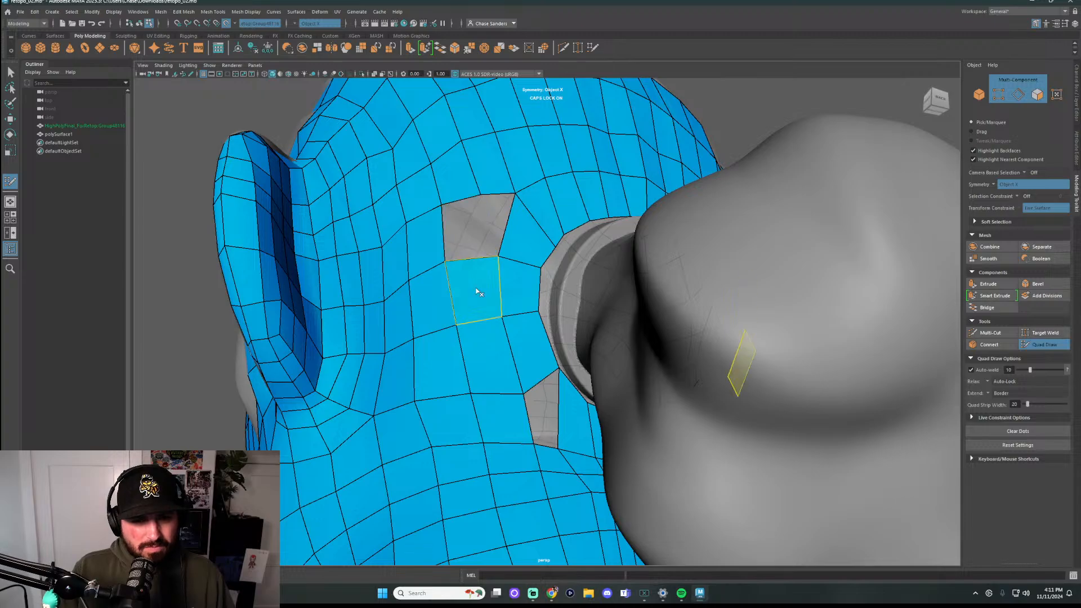
ctrl+shift+click(478, 293)
ctrl+shift+click(488, 354)
ctrl+shift+click(500, 417)
mouse_move(563, 418)
alt+mouse_down()
mouse_move(572, 421)
mouse_move(595, 344)
mouse_move(615, 323)
alt+mouse_up()
ctrl+shift+click(614, 409)
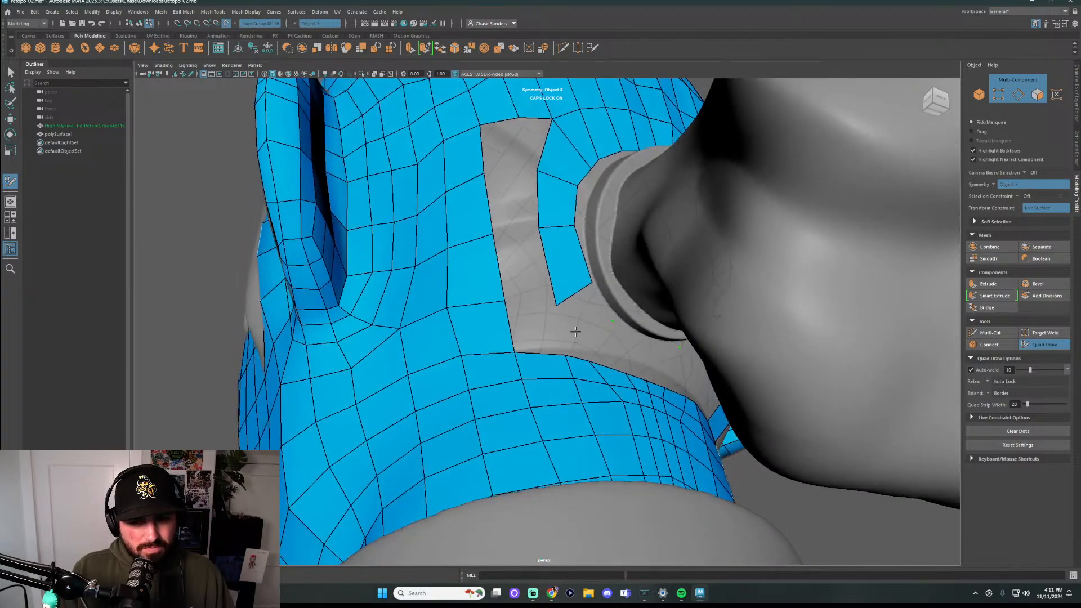
Refill the gap along the underside of the ponytail base with quads joined to the neck and adjust their shared lower vertex
shift+click(592, 311)
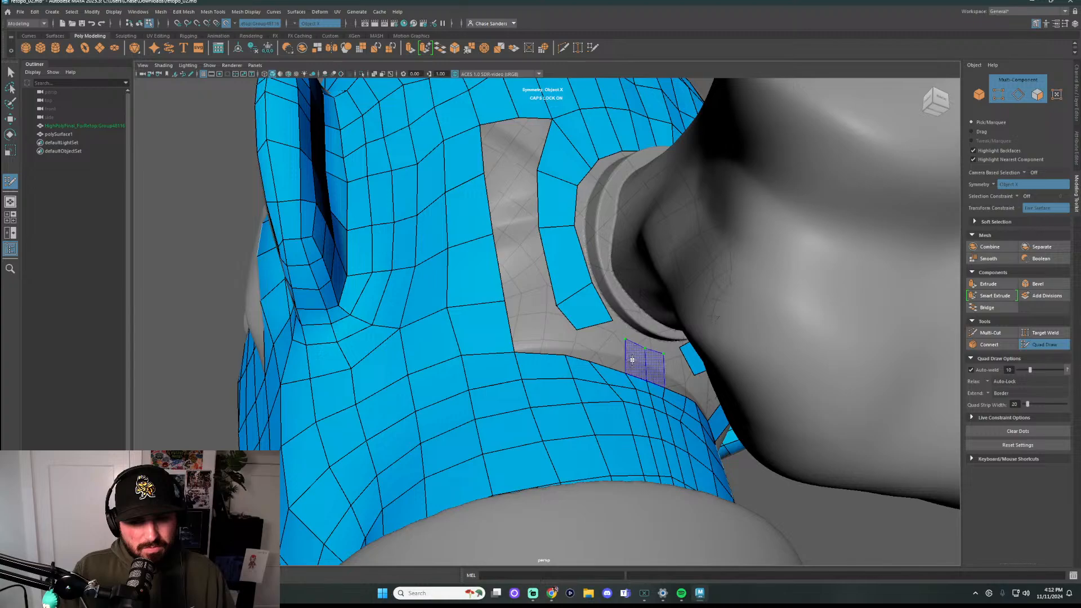
shift+click(630, 363)
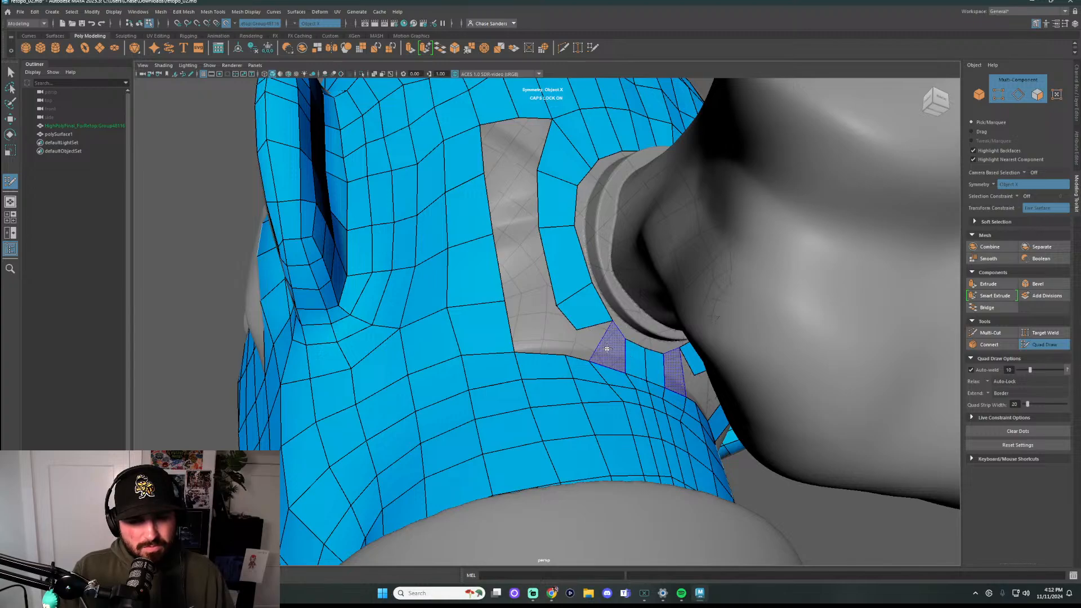
shift+click(607, 348)
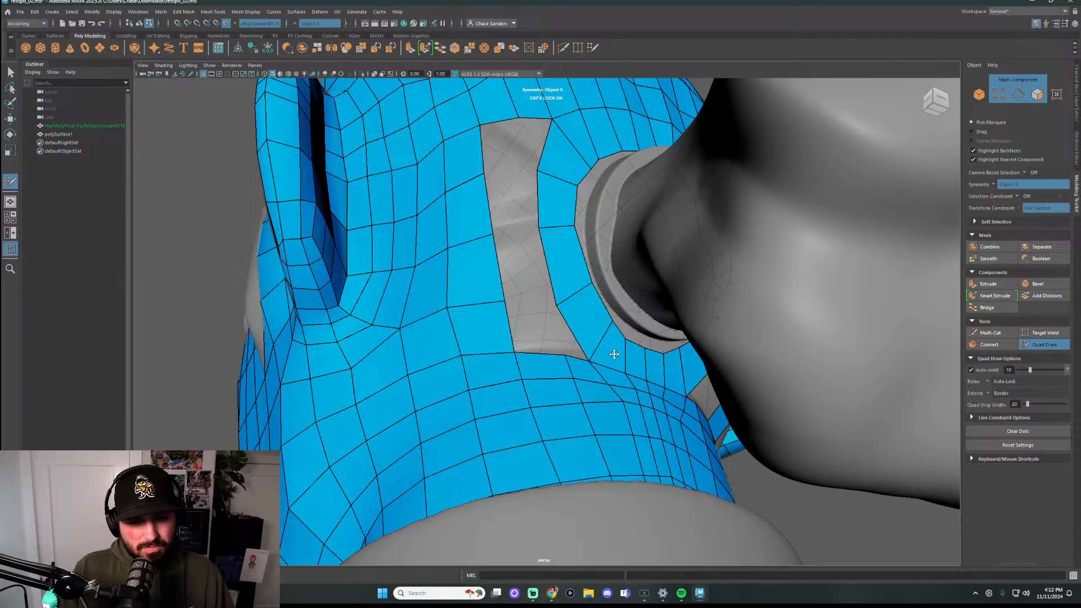
drag(590, 360, 592, 343)
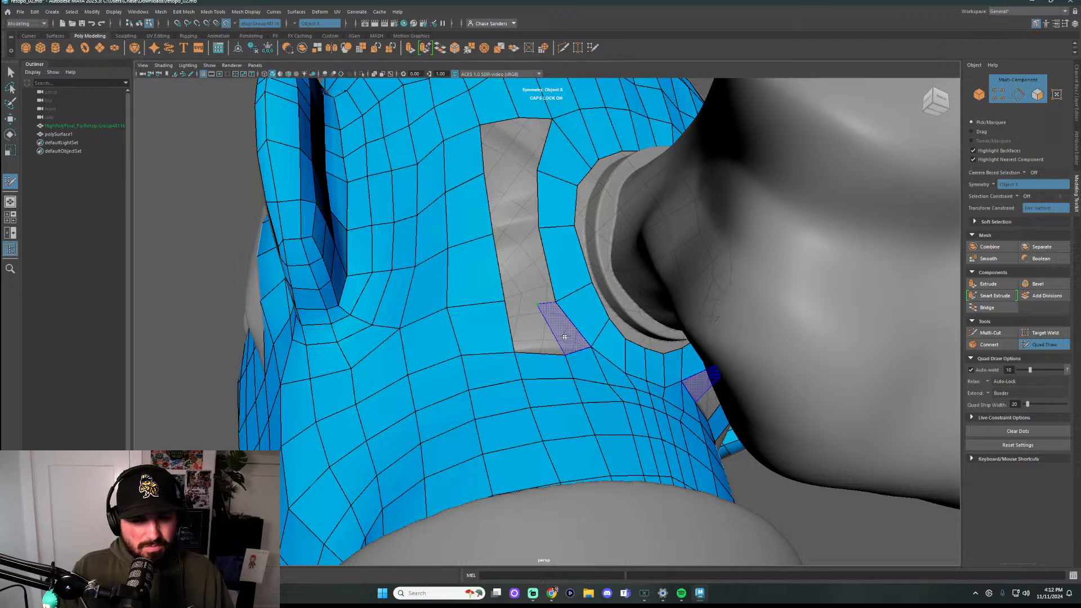
Fill the remaining vertical strip between the ear-side faces and the ponytail loop with quads, from the neck upward
shift+click(540, 305)
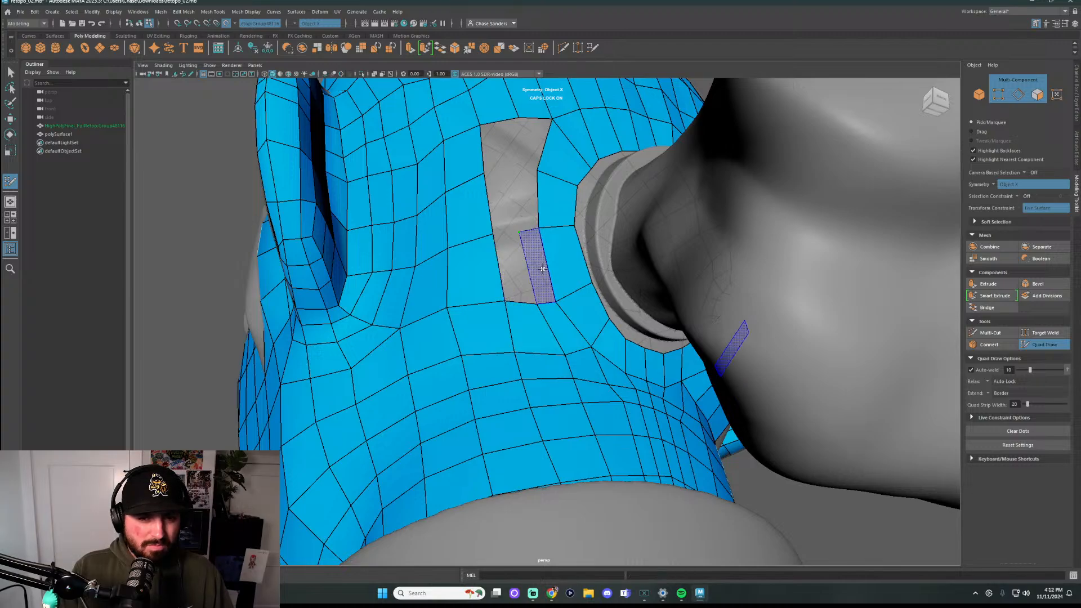
shift+click(510, 248)
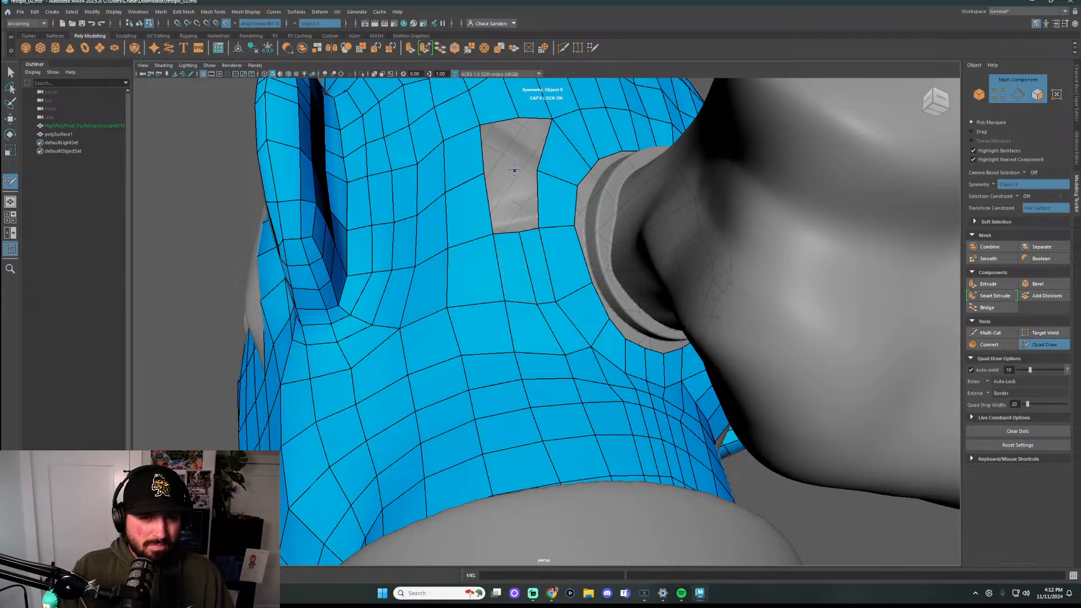
shift+click(507, 191)
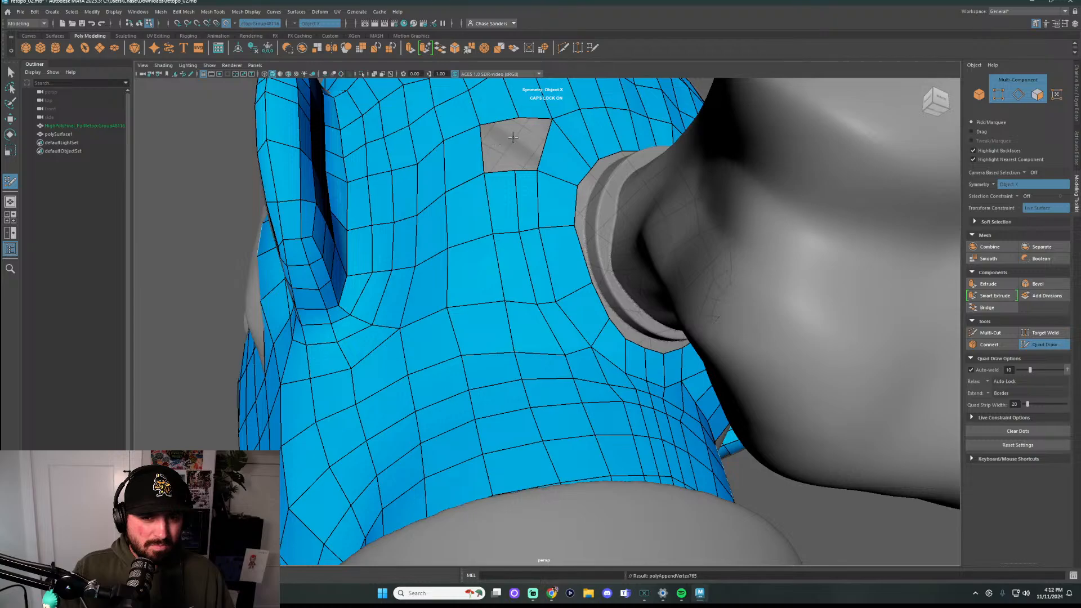
shift+click(513, 141)
Fill the last open quad between the ear and ponytail base, and relax the mesh under and around the ponytail base
mouse_move(516, 141)
alt+mouse_down()
mouse_move(523, 279)
mouse_move(543, 295)
mouse_move(526, 307)
mouse_move(484, 295)
mouse_move(463, 270)
mouse_move(449, 285)
mouse_move(467, 293)
alt+mouse_up()
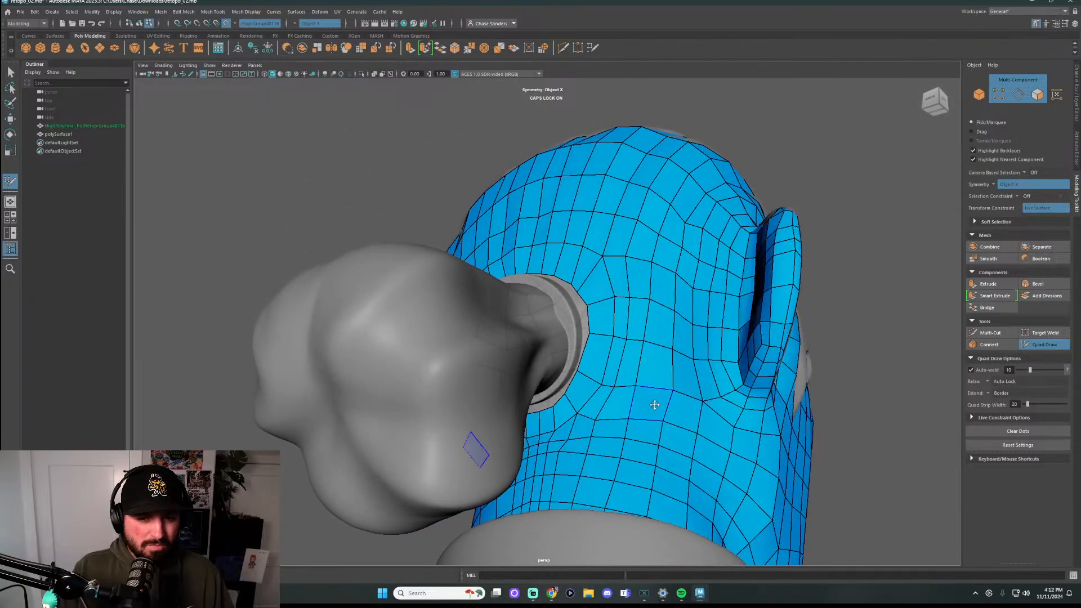
scroll(620, 417, up, 5)
scroll(555, 374, up, 3)
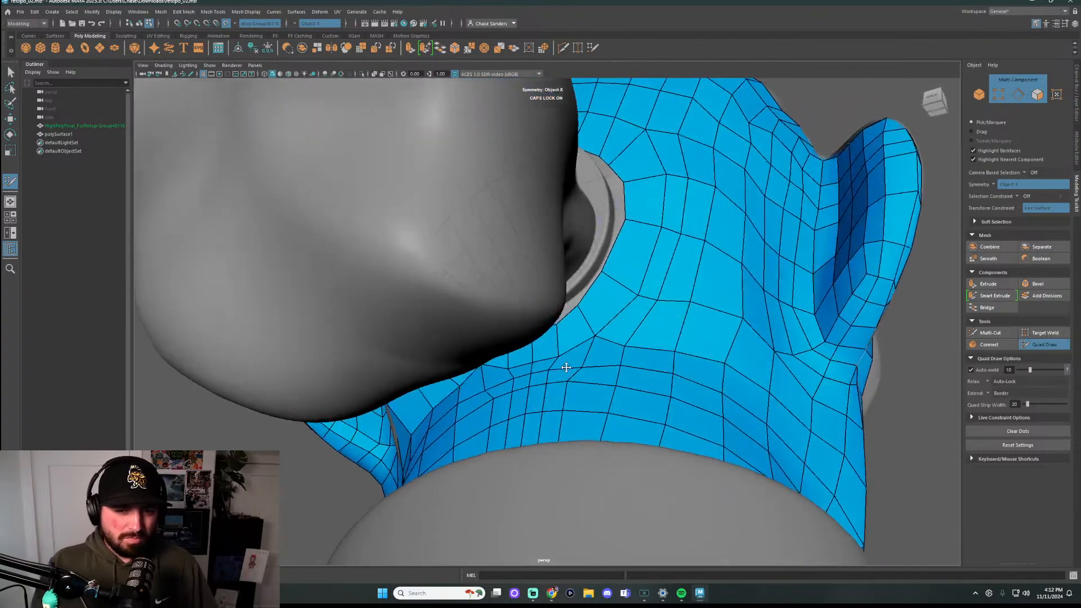
scroll(566, 367, up, 1)
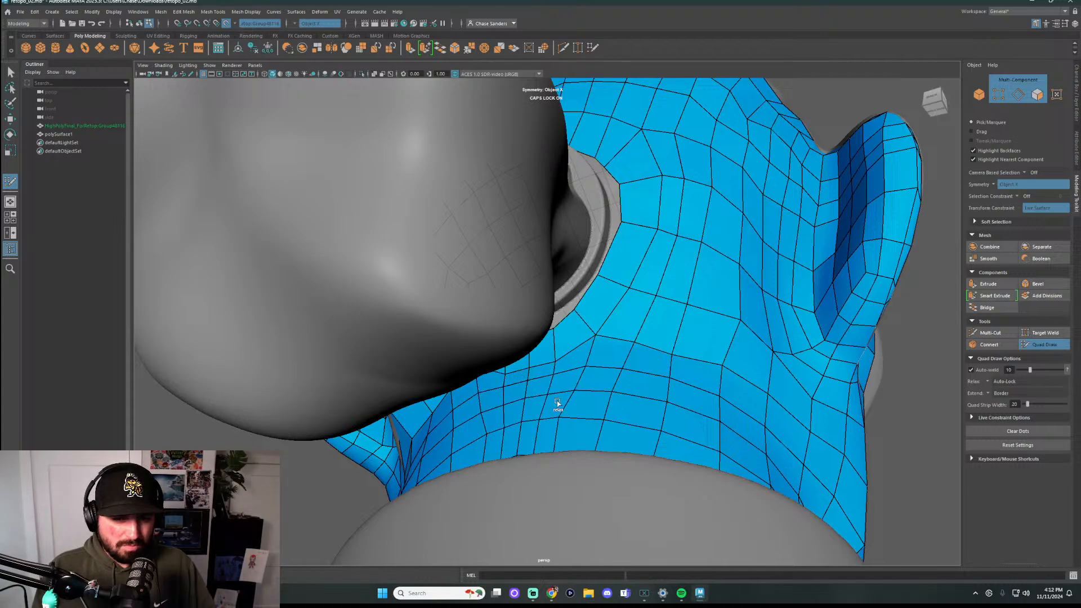
mouse_move(557, 403)
shift+mouse_down()
mouse_move(442, 422)
mouse_move(606, 435)
mouse_move(425, 451)
mouse_move(544, 411)
mouse_move(504, 394)
mouse_move(622, 385)
shift+mouse_up()
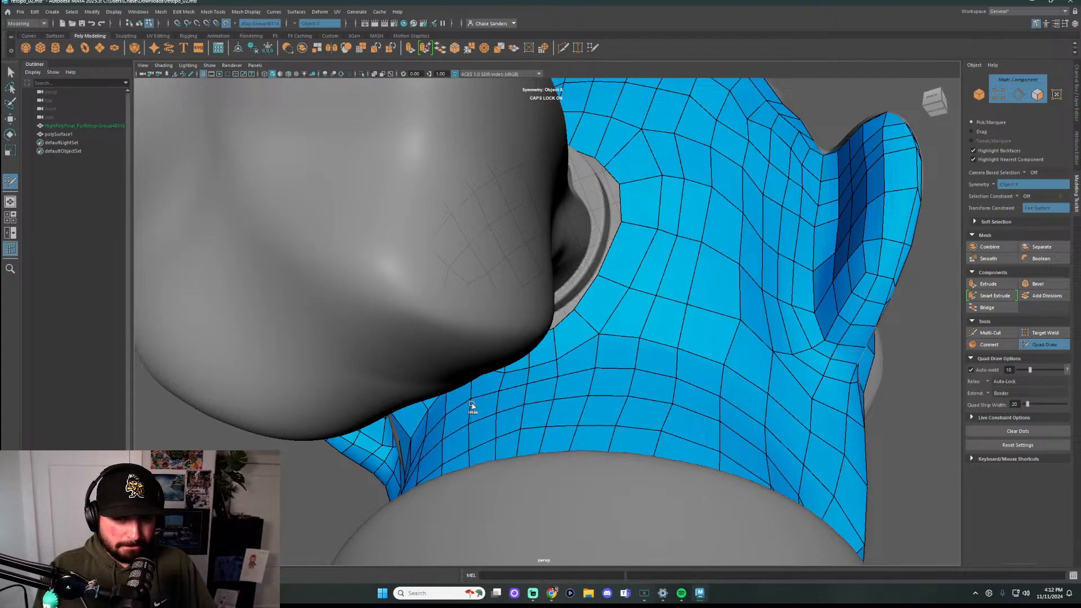
mouse_move(472, 406)
shift+mouse_down()
mouse_move(681, 419)
mouse_move(586, 447)
mouse_move(584, 414)
mouse_move(649, 372)
mouse_move(640, 321)
mouse_move(724, 278)
mouse_move(692, 245)
mouse_move(700, 164)
mouse_move(652, 109)
mouse_move(736, 180)
mouse_move(668, 227)
mouse_move(744, 280)
mouse_move(651, 323)
mouse_move(708, 367)
mouse_move(559, 398)
mouse_move(637, 415)
mouse_move(425, 454)
mouse_move(591, 420)
mouse_move(665, 440)
shift+mouse_up()
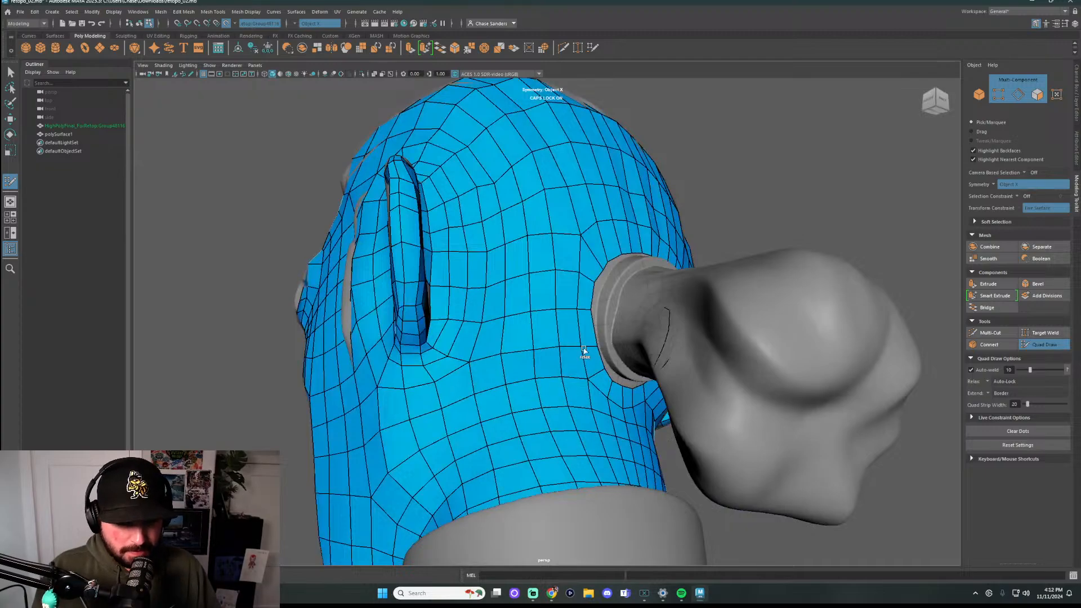
click(935, 103)
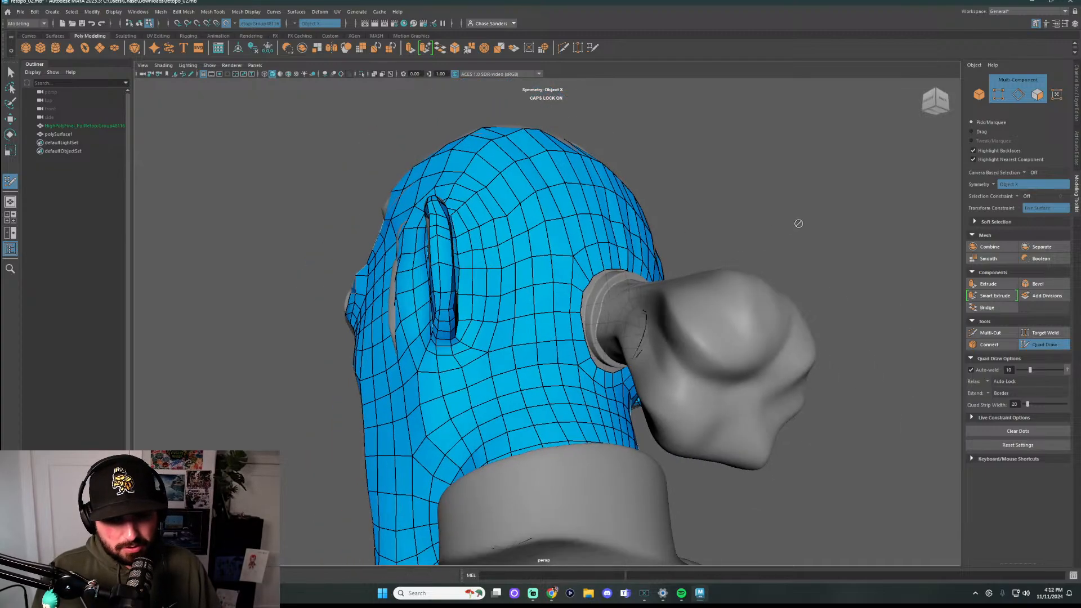
alt+drag(733, 252, 598, 264)
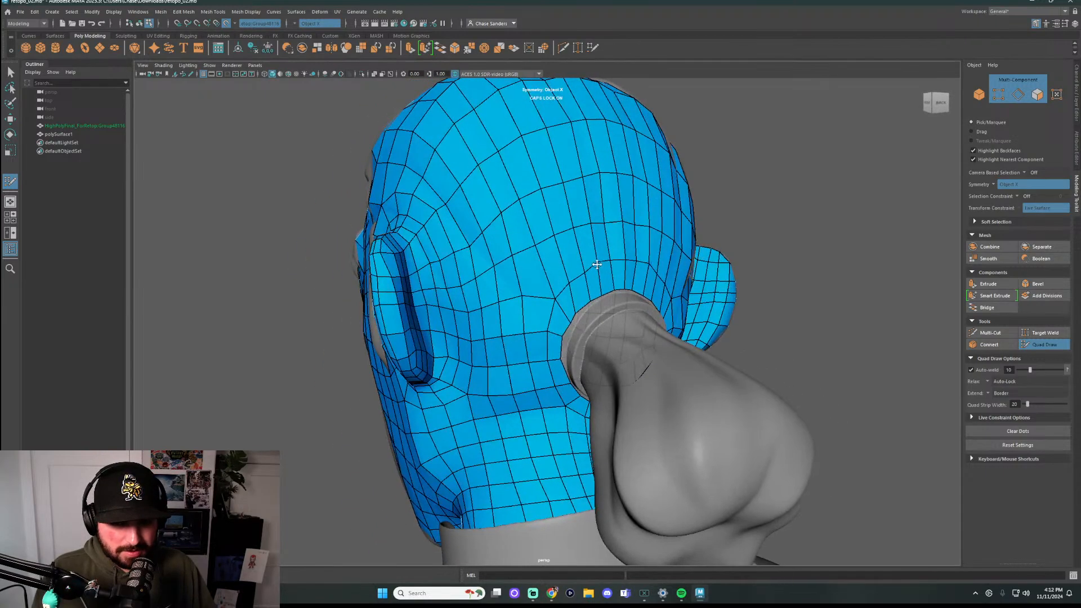
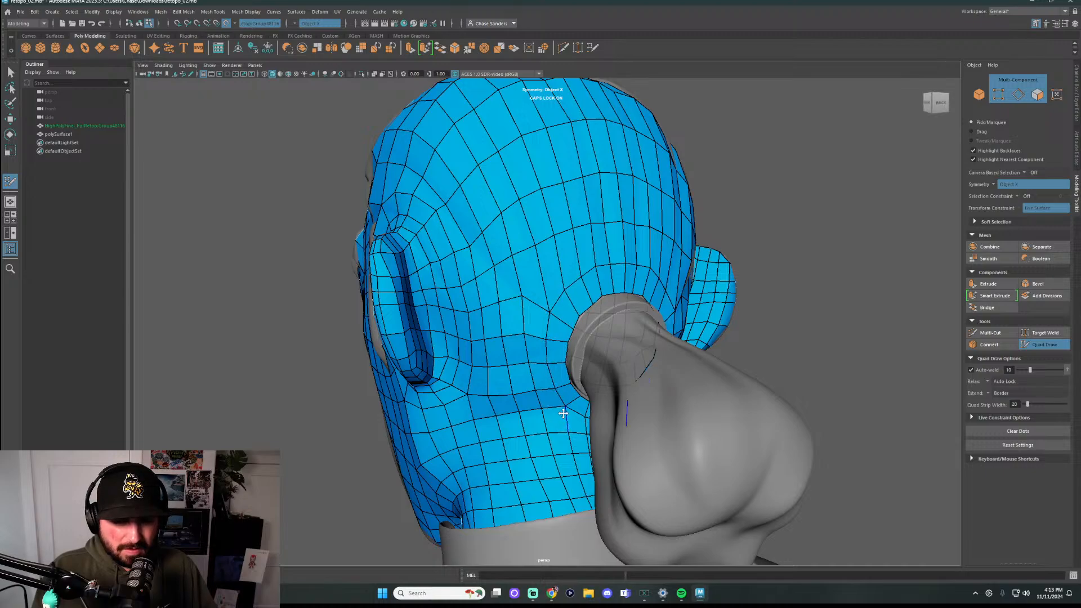
Examine the head's edge flow from behind, below, the front and both profiles, covering the ponytail base, eyes, mouth, cheeks and jaw
alt+drag(563, 413, 524, 302)
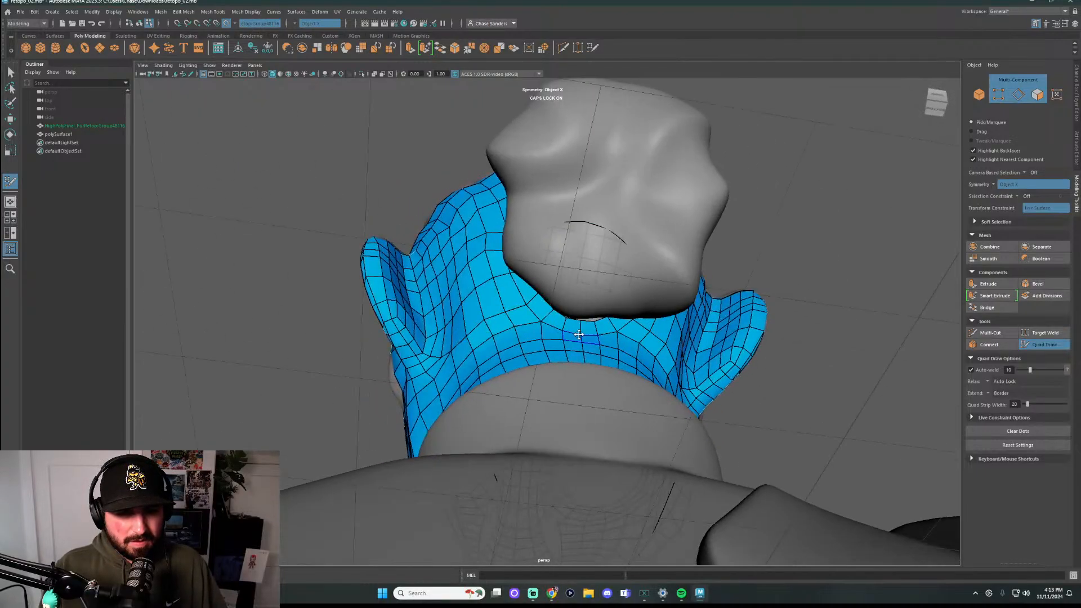
alt+drag(579, 334, 514, 355)
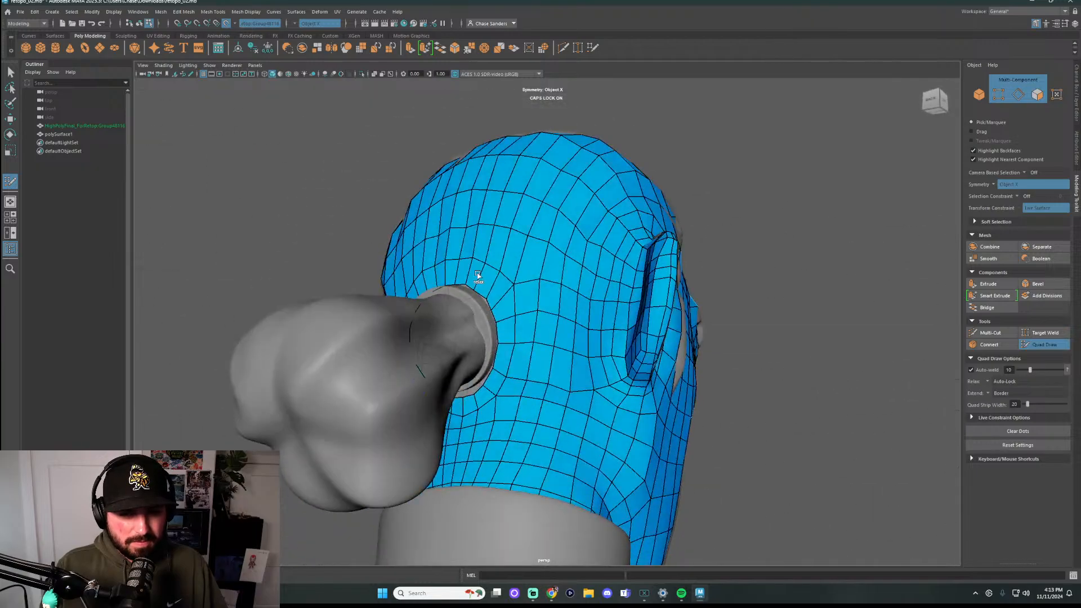
alt+drag(477, 276, 482, 231)
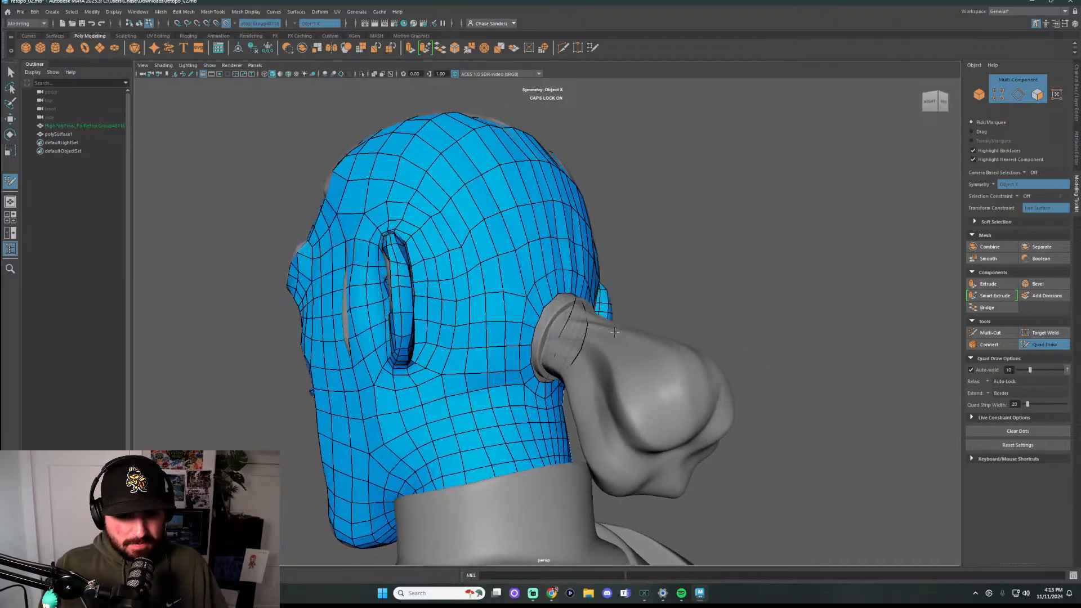
alt+drag(614, 332, 538, 361)
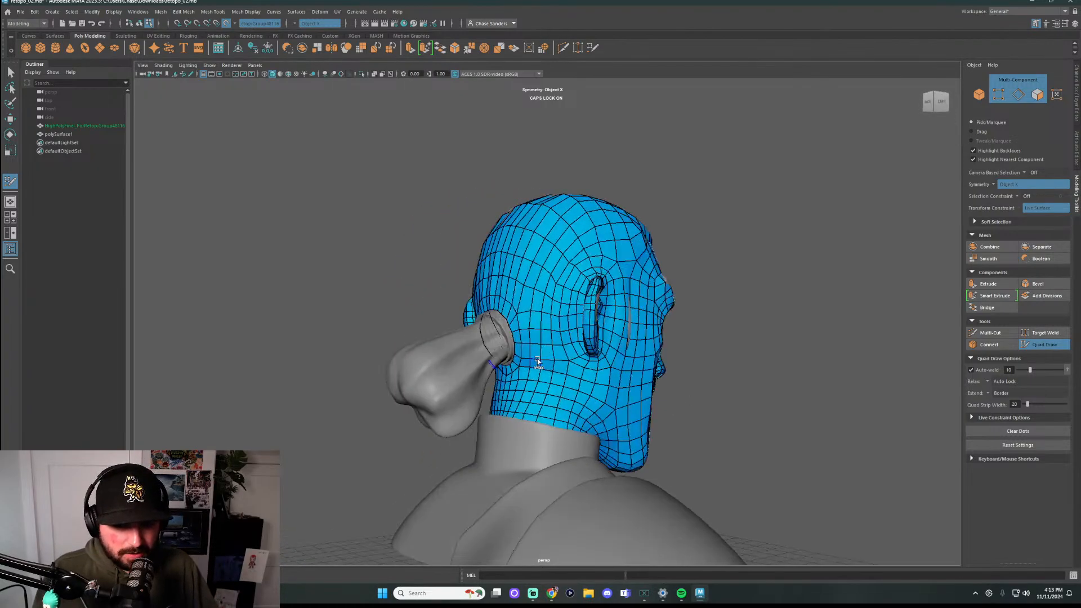
alt+drag(690, 363, 842, 356)
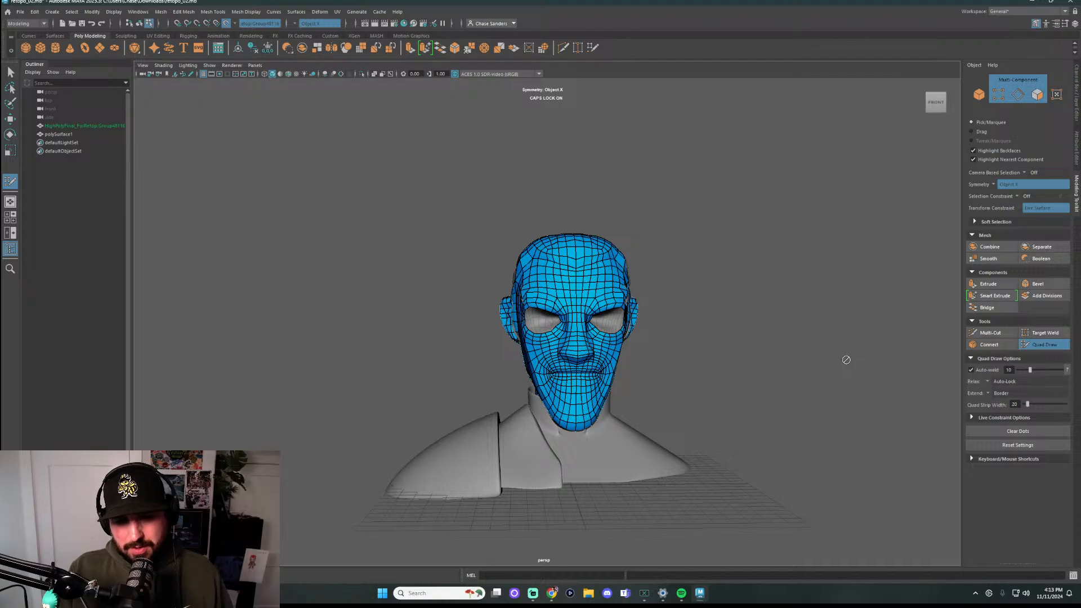
alt+drag(681, 381, 808, 403)
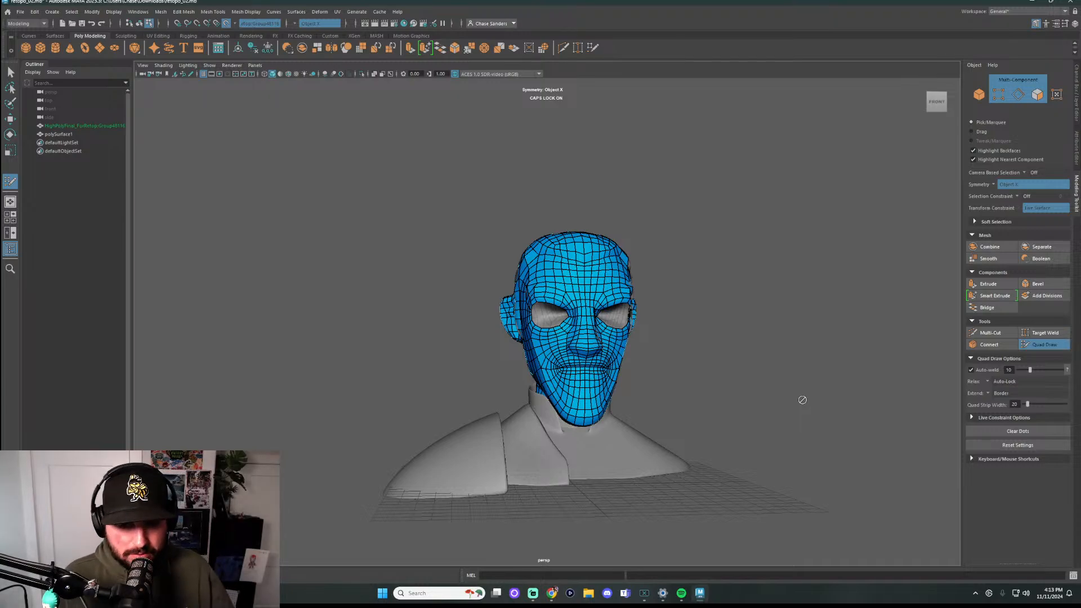
alt+drag(803, 400, 635, 401)
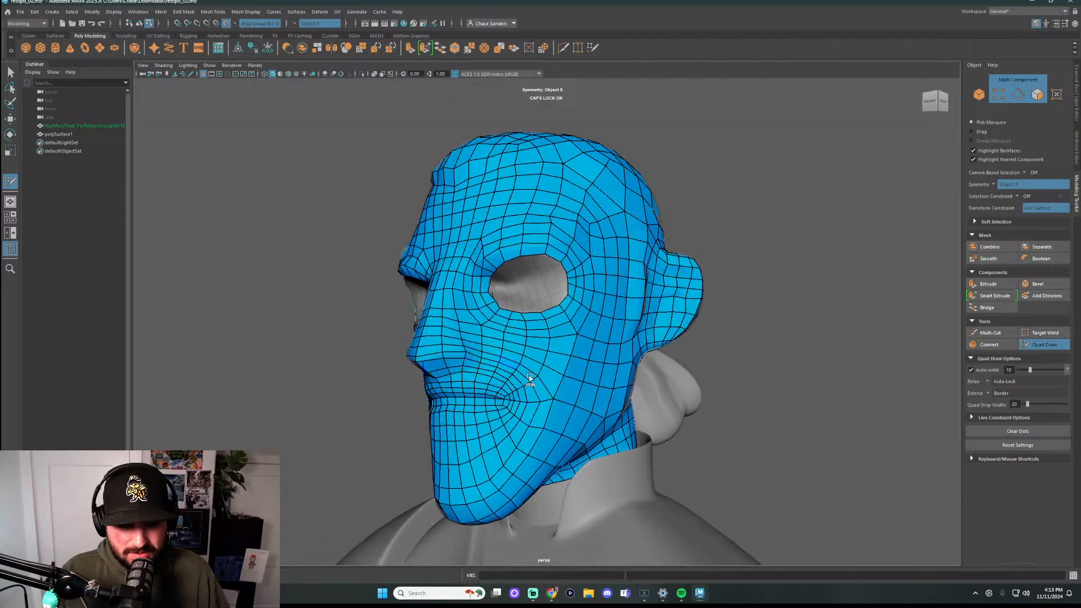
alt+drag(529, 377, 517, 341)
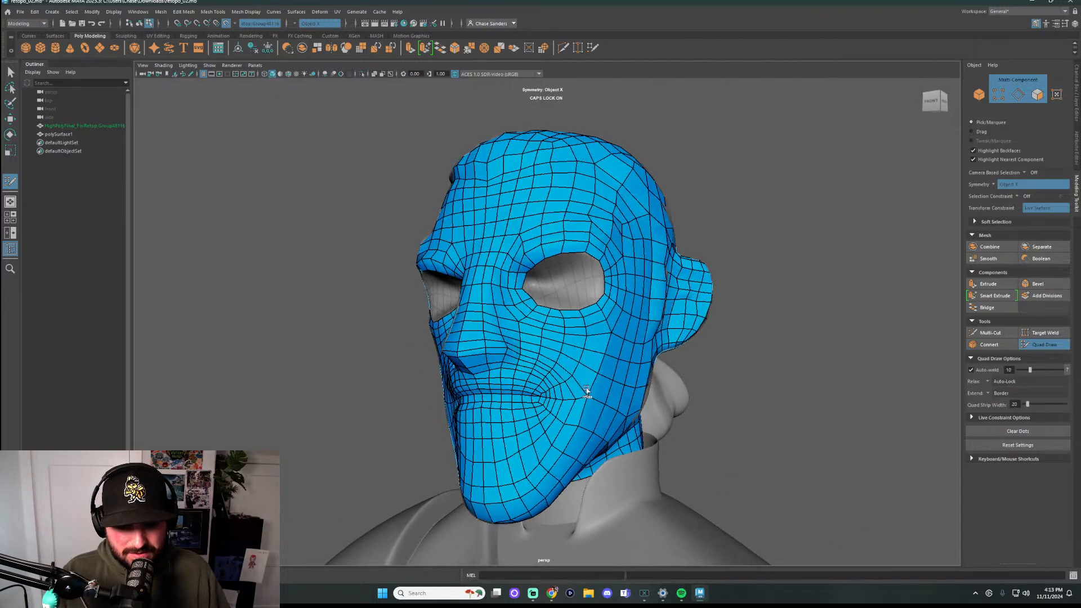
scroll(585, 383, up, 2)
alt+drag(601, 421, 632, 417)
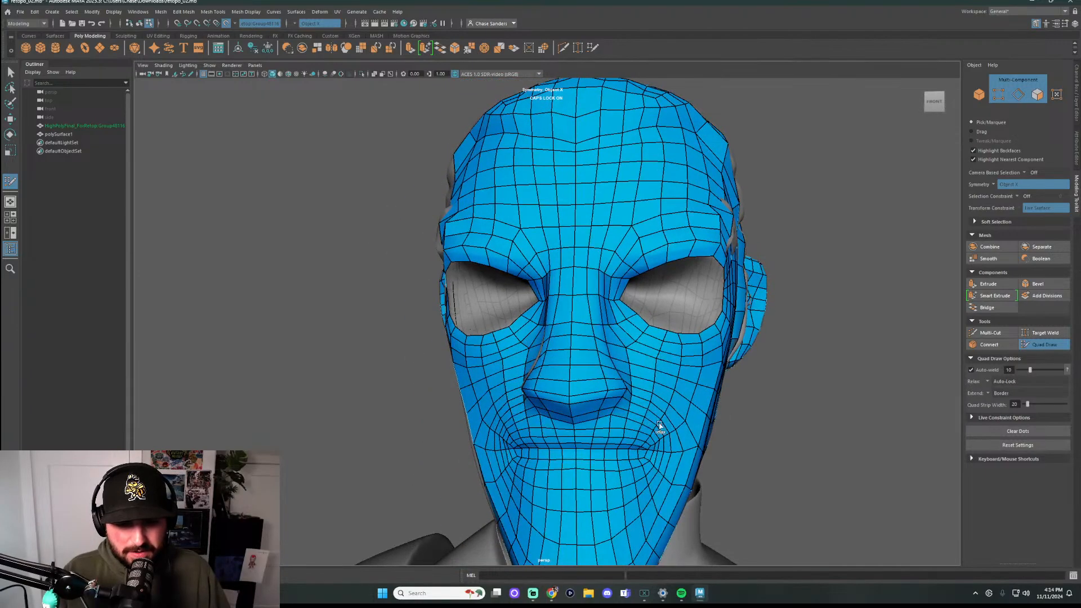
mouse_move(569, 416)
alt+mouse_down()
mouse_move(623, 454)
mouse_move(624, 408)
mouse_move(613, 399)
mouse_move(632, 410)
mouse_move(601, 427)
alt+mouse_up()
scroll(628, 454, up, 4)
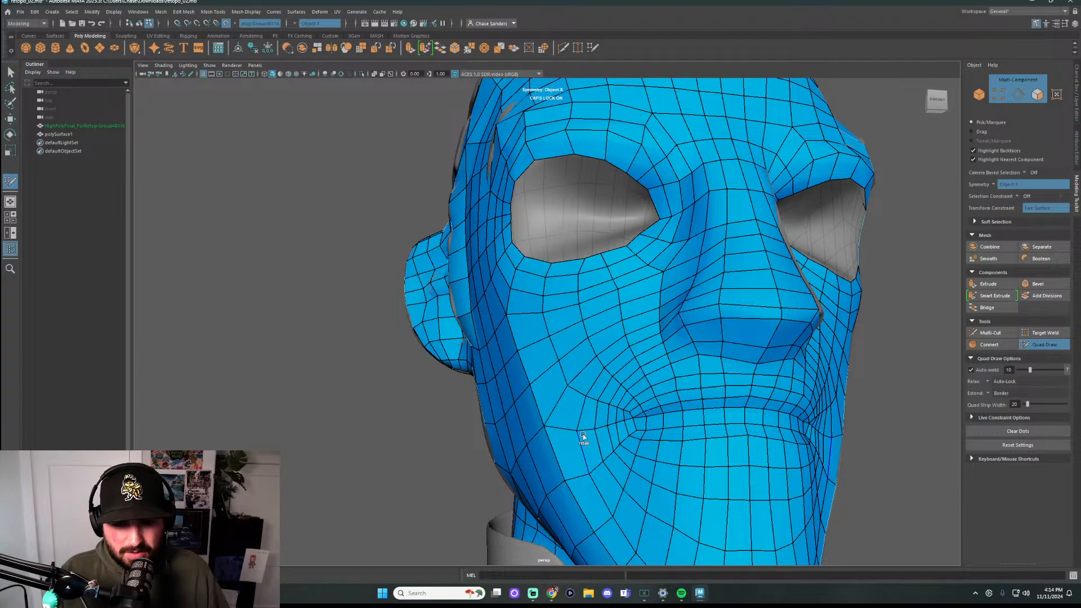
alt+drag(728, 440, 867, 445)
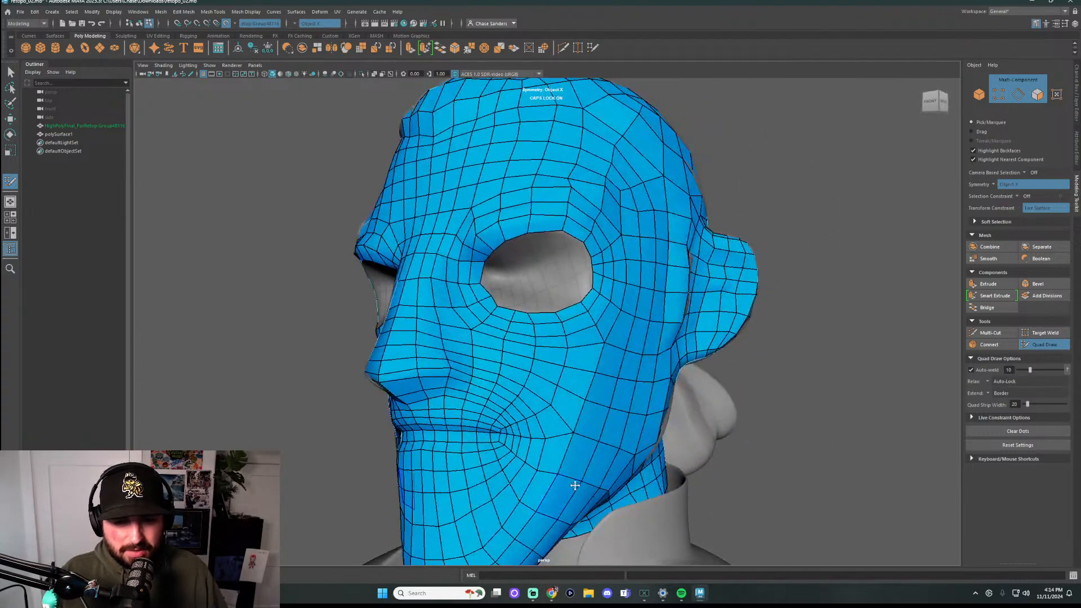
alt+drag(575, 483, 546, 414)
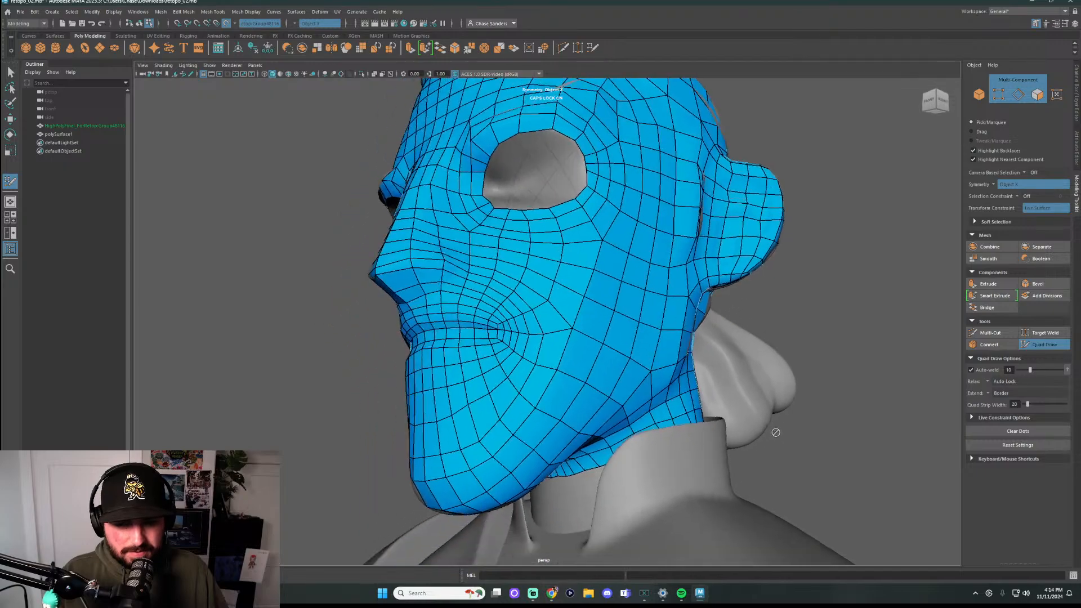
mouse_move(645, 449)
alt+mouse_down()
mouse_move(566, 443)
mouse_move(527, 463)
alt+mouse_up()
scroll(525, 446, down, 3)
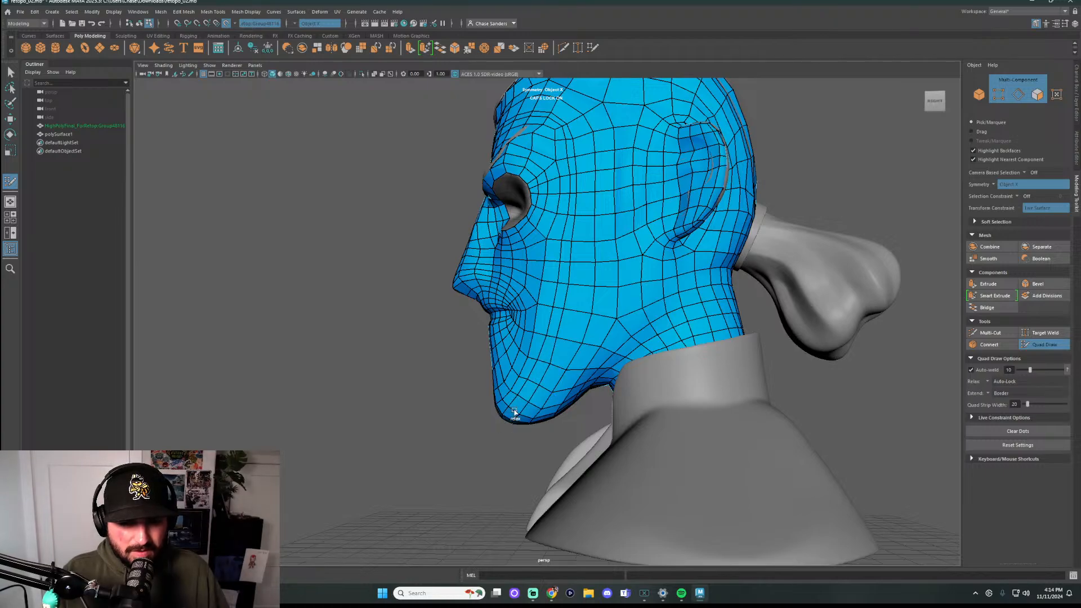
alt+middle_drag(544, 427, 542, 471)
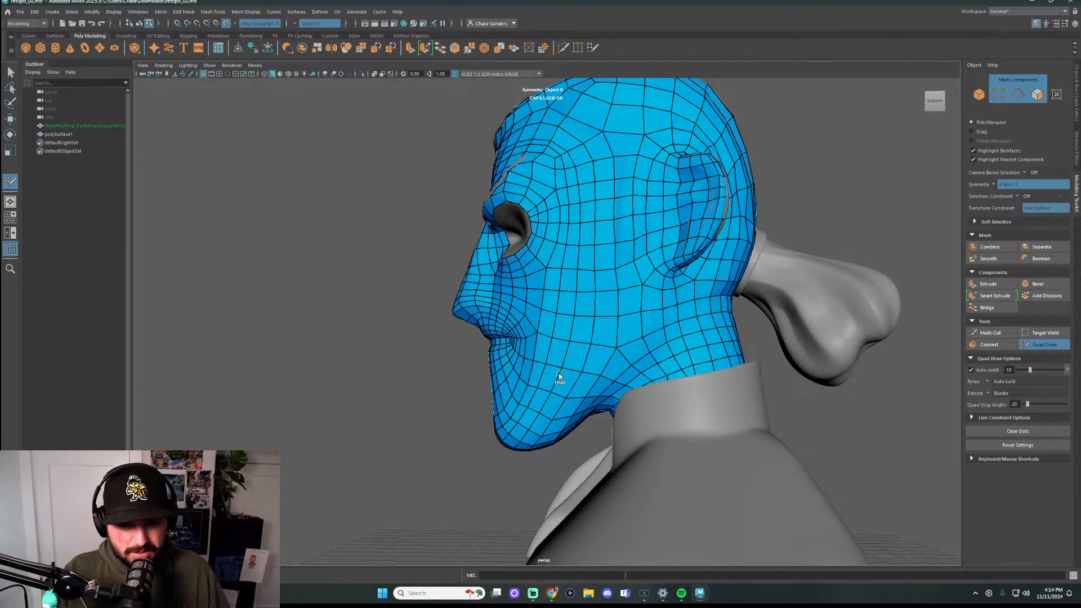
alt+right_drag(591, 417, 550, 406)
alt+drag(550, 406, 670, 408)
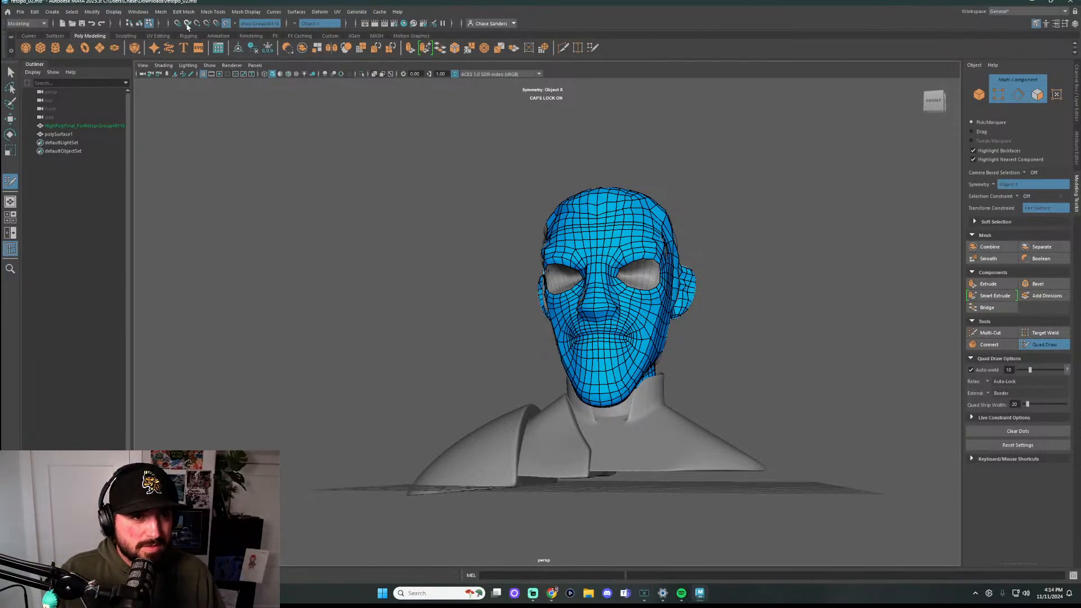
Save the scene as a new version named retopo_03 in the Desktop folder, as Maya Binary
click(20, 11)
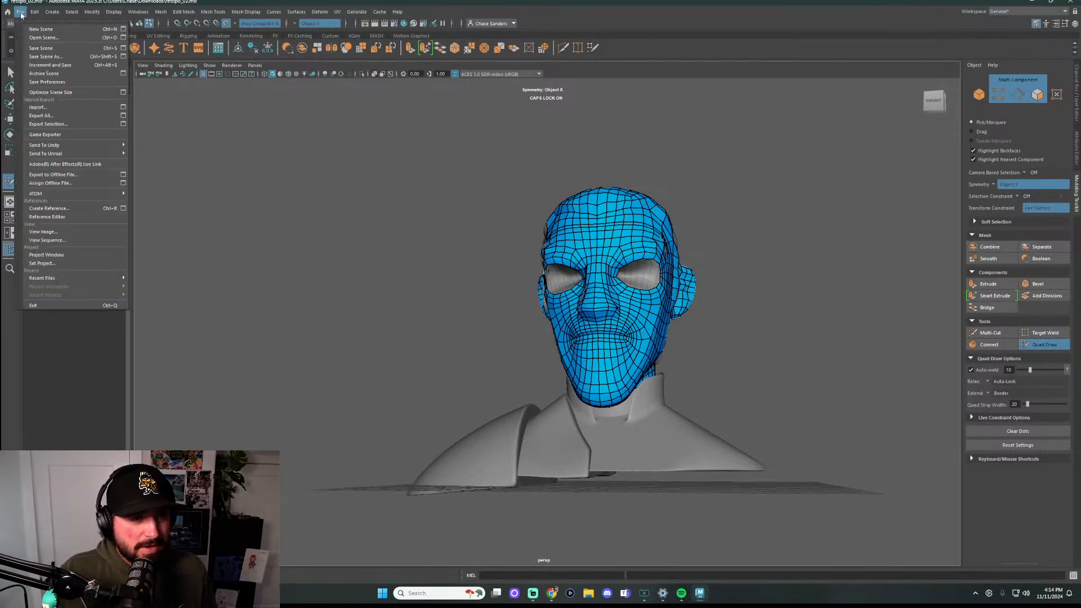
mouse_move(33, 13)
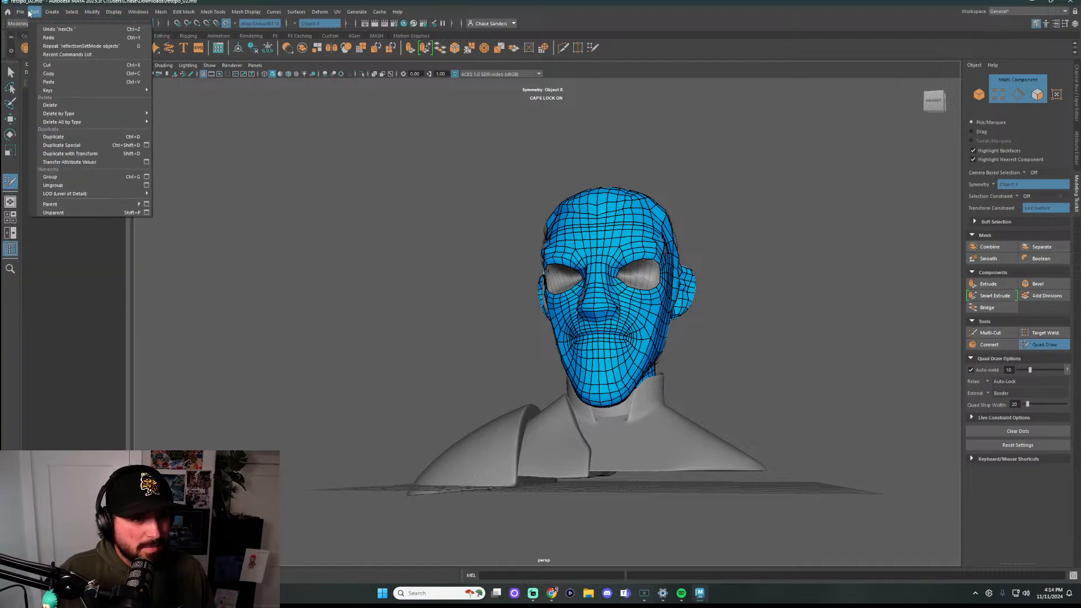
click(167, 121)
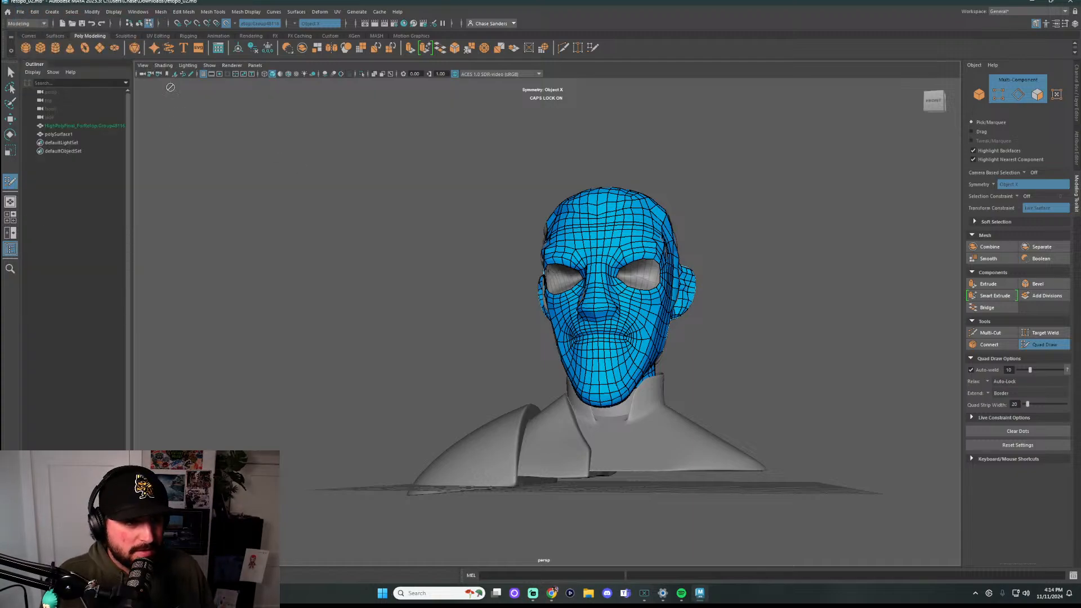
click(19, 12)
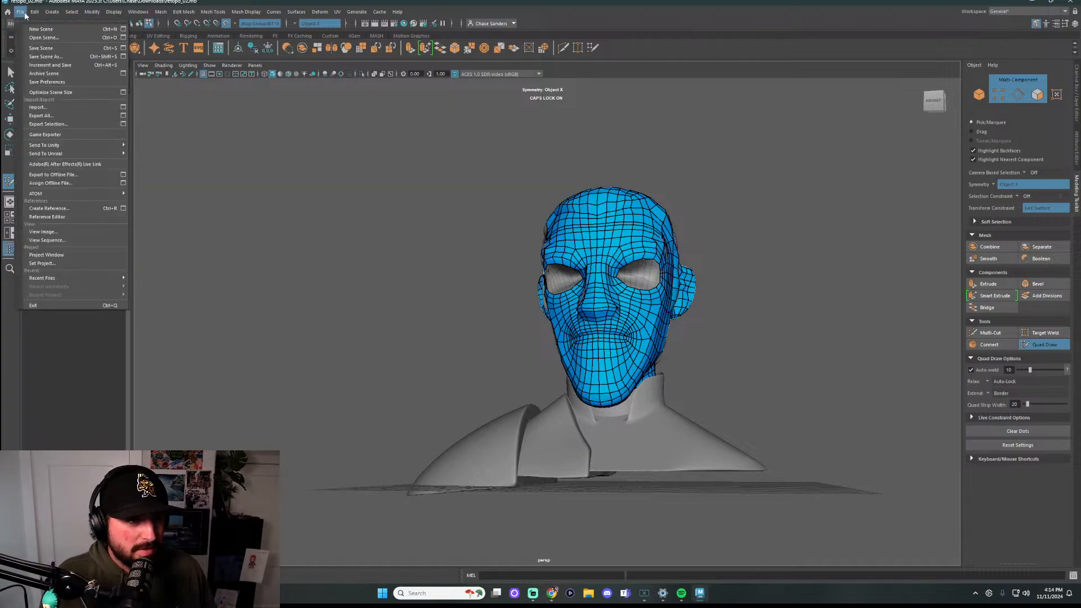
click(47, 56)
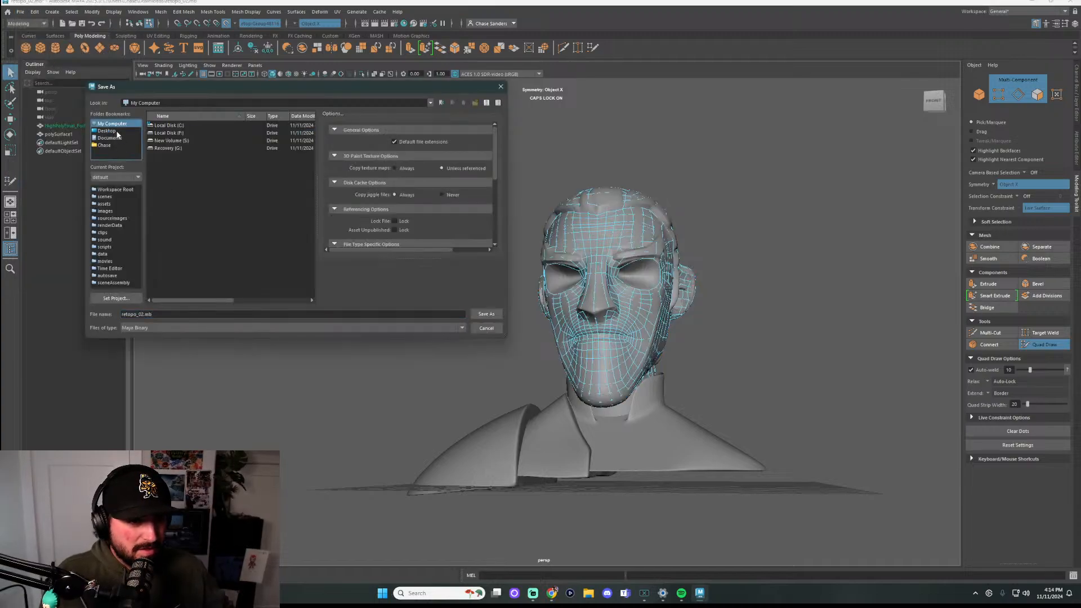
click(117, 132)
click(207, 313)
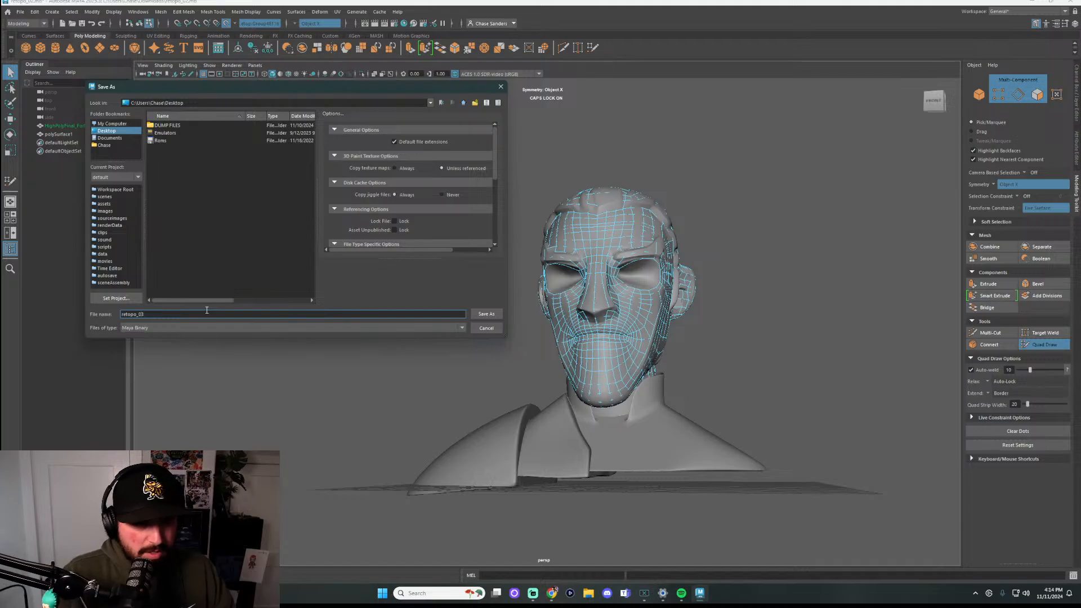
click(487, 314)
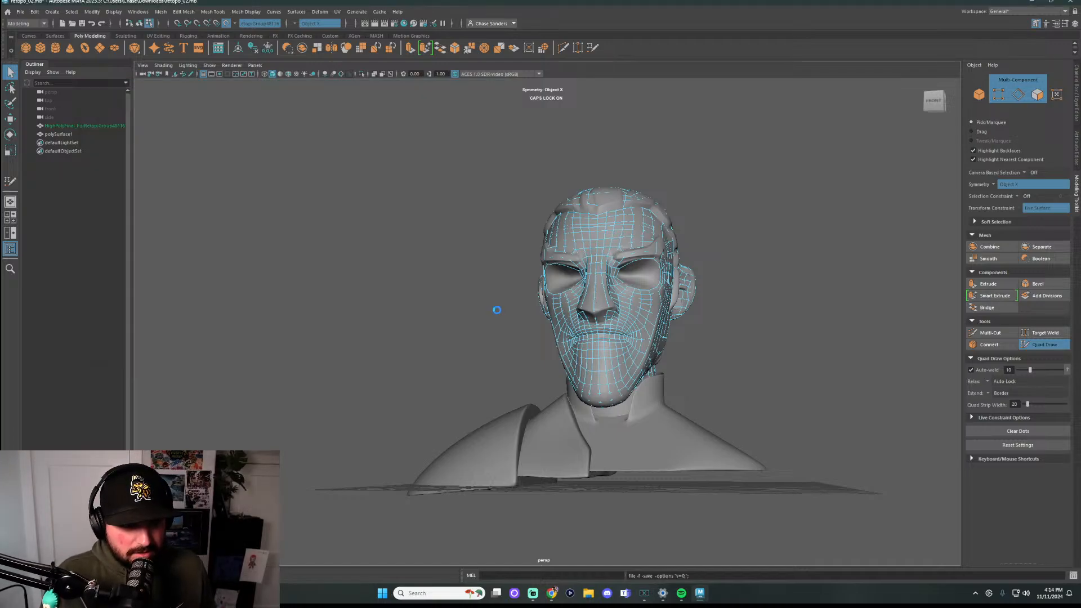
Examine the topology of the face, jaw and chin and the uncovered front of the neck above the collar
scroll(704, 316, up, 3)
alt+drag(734, 327, 800, 338)
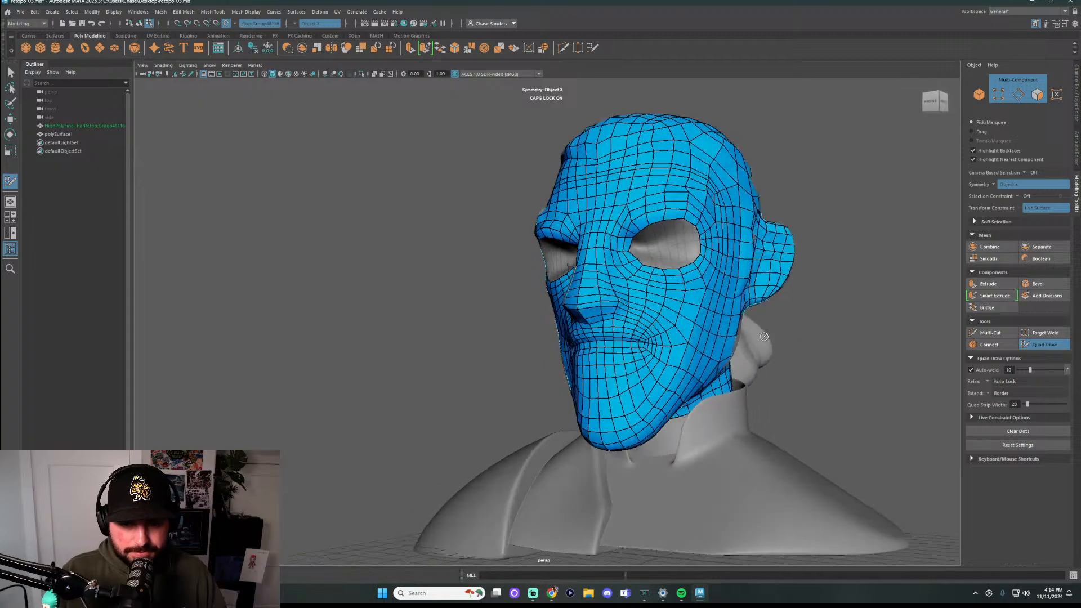
scroll(642, 304, up, 3)
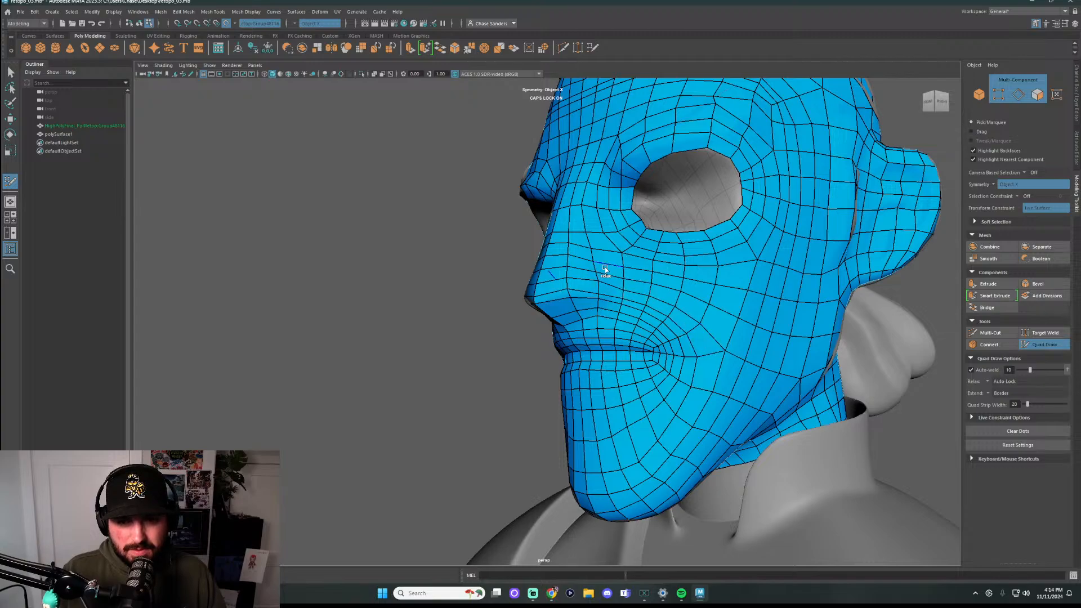
alt+drag(592, 284, 584, 321)
scroll(678, 366, down, 3)
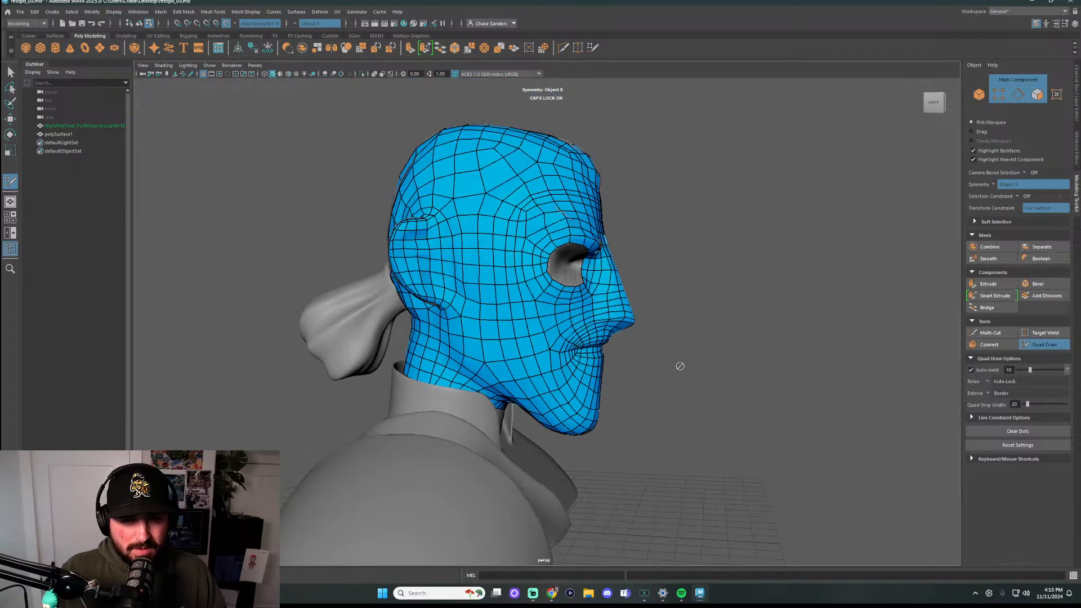
alt+drag(678, 366, 676, 445)
scroll(642, 354, up, 4)
scroll(625, 440, up, 3)
scroll(485, 397, up, 3)
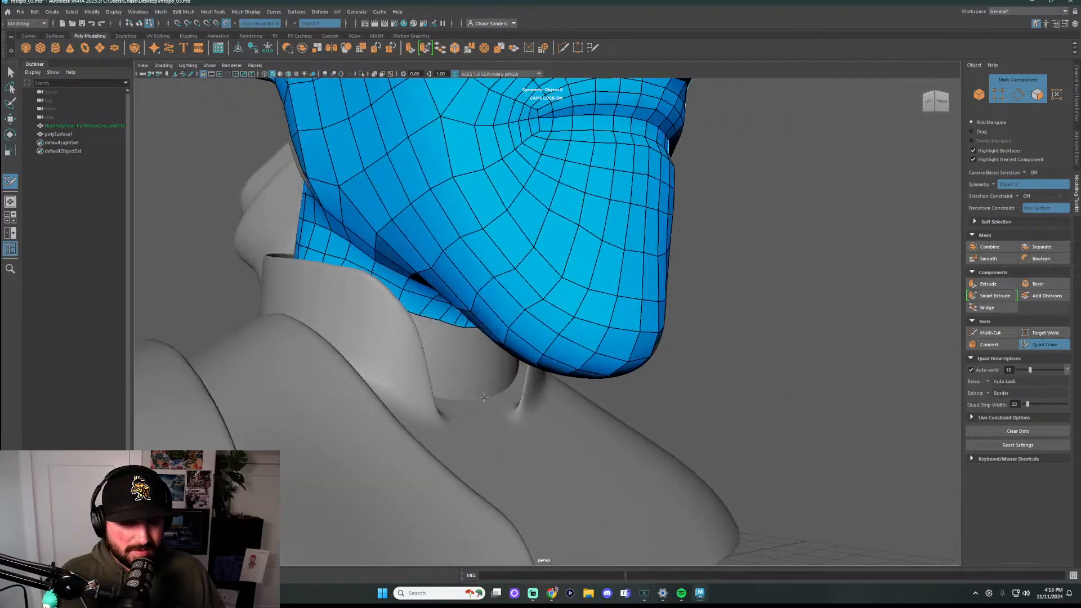
scroll(521, 397, down, 3)
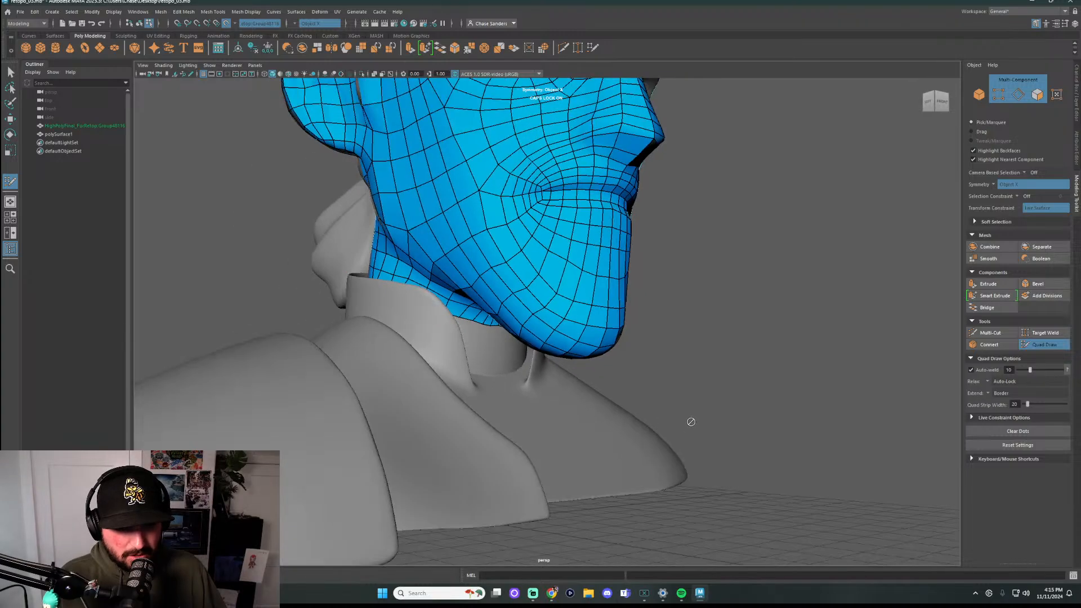
Examine the retopologized face from the profile and the front, covering the jaw, chin and uncovered neck front
alt+drag(687, 422, 619, 395)
scroll(570, 380, up, 3)
scroll(680, 442, down, 3)
alt+drag(680, 442, 756, 451)
scroll(755, 451, up, 2)
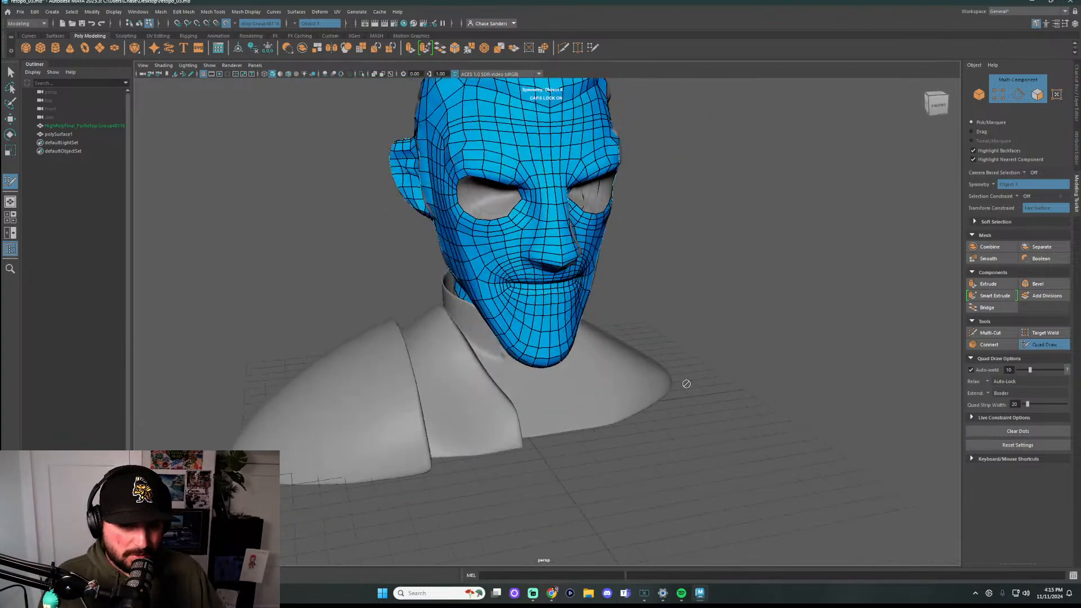
scroll(686, 383, down, 2)
alt+drag(687, 383, 637, 340)
scroll(597, 383, down, 2)
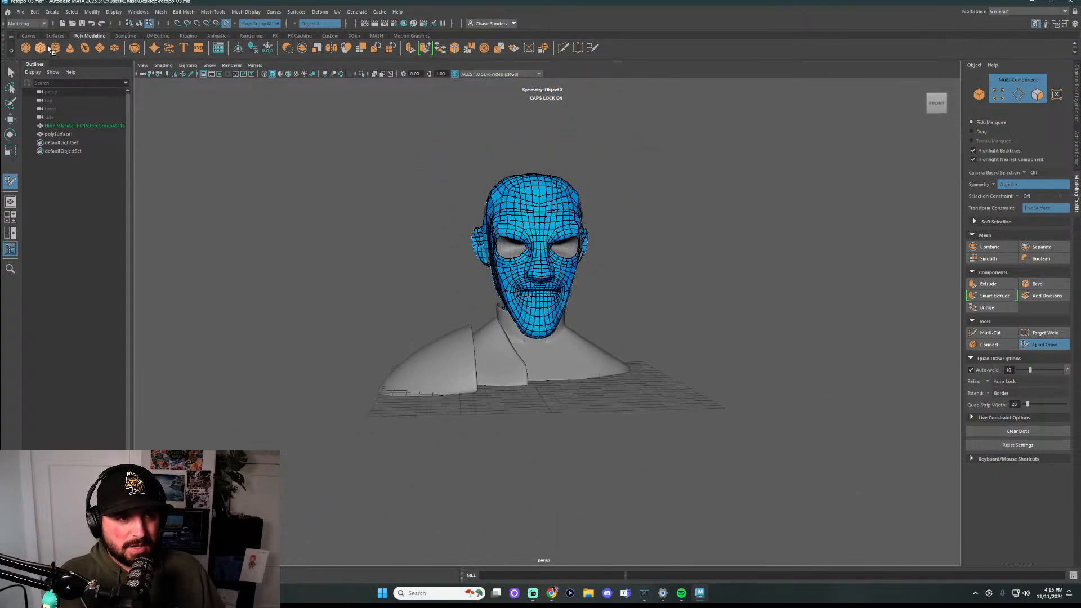
drag(533, 385, 541, 401)
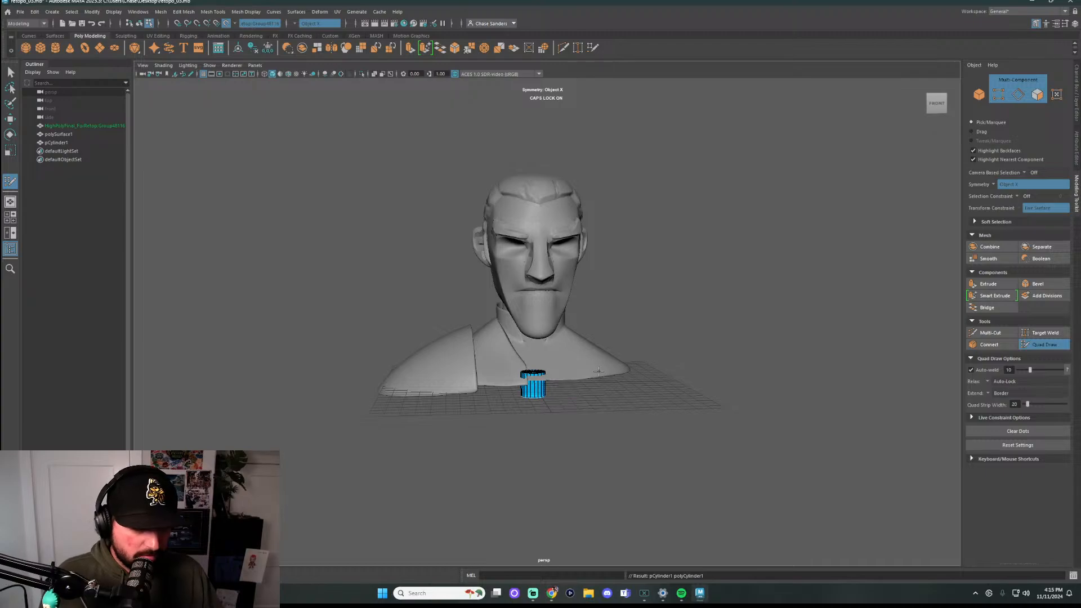
key(r)
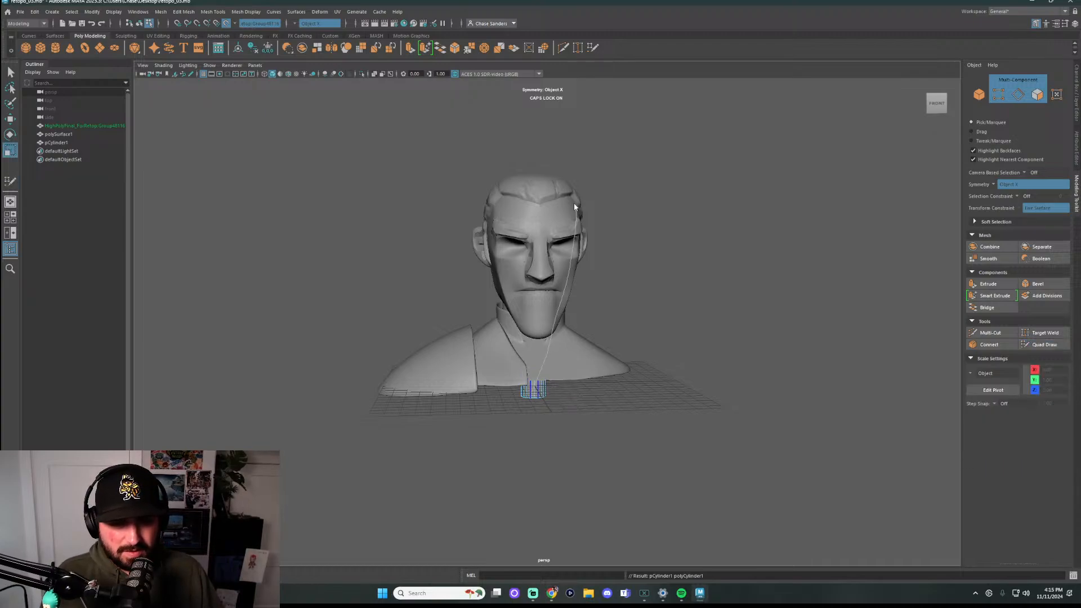
key(F8)
key(Delete)
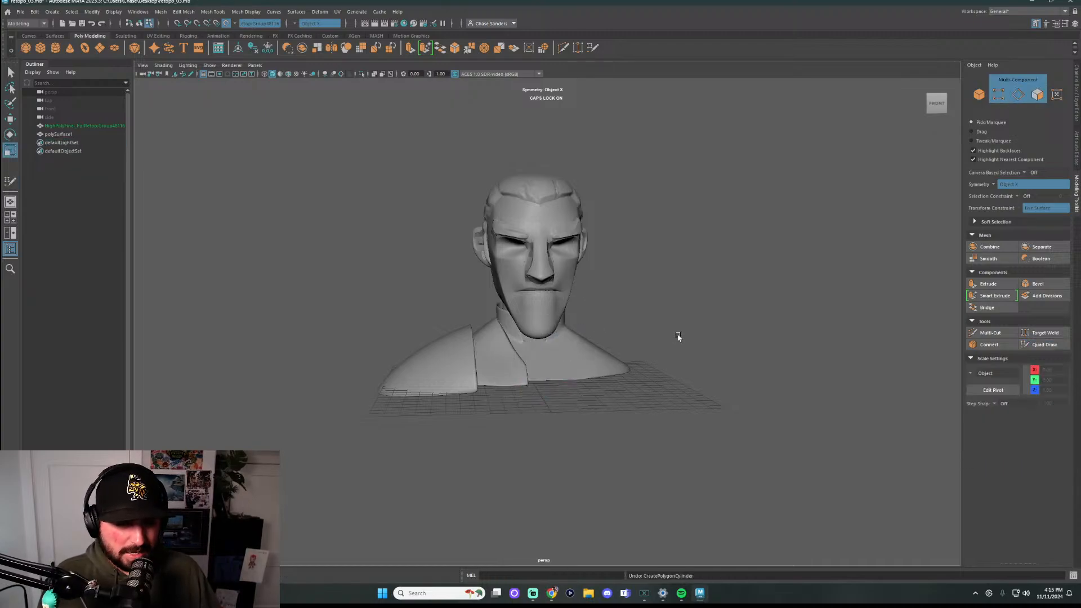
Reselect the retopology mesh, resume Quad Draw on it, and relax the faces around the outer brow and temple
scroll(617, 243, up, 3)
click(552, 222)
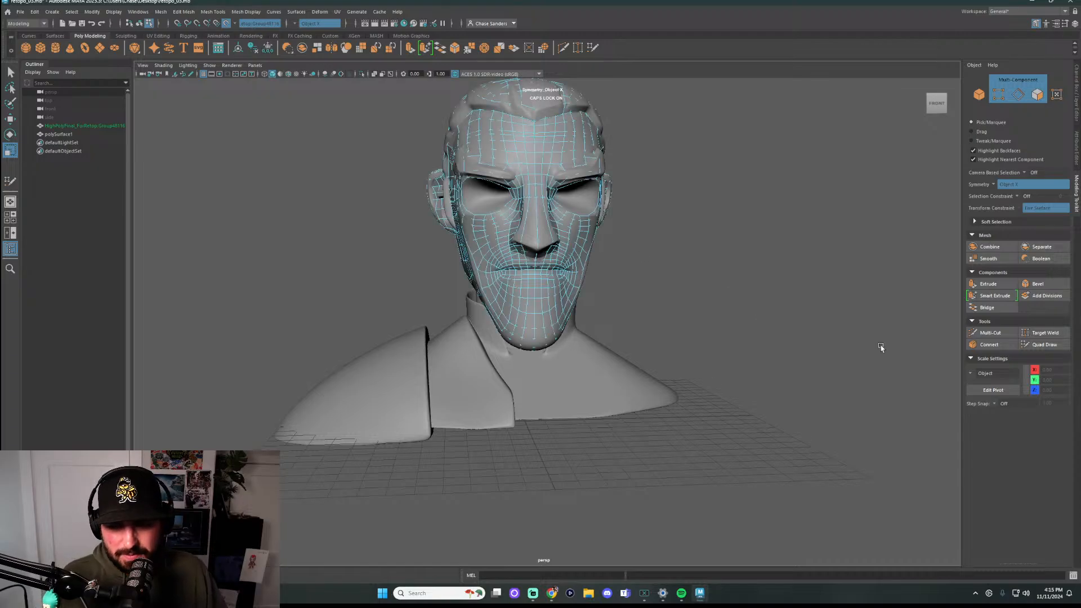
click(1045, 344)
scroll(681, 236, up, 3)
alt+drag(681, 237, 732, 248)
scroll(811, 262, up, 2)
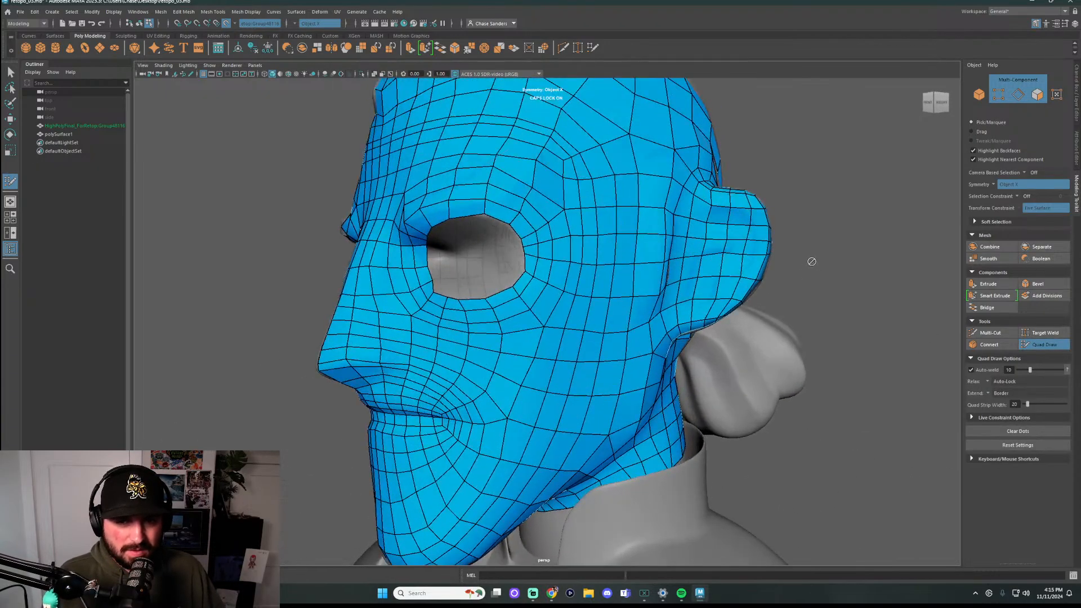
alt+drag(811, 261, 750, 252)
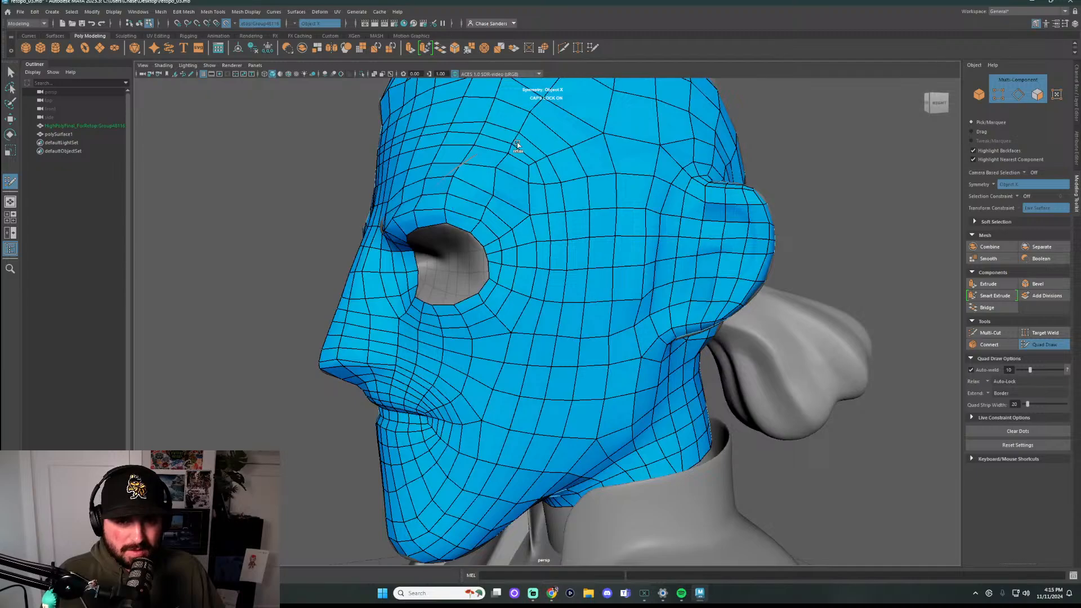
mouse_move(421, 121)
shift+mouse_down()
mouse_move(523, 174)
mouse_move(513, 186)
mouse_move(408, 168)
mouse_move(509, 200)
shift+mouse_up()
alt+drag(590, 243, 771, 265)
scroll(510, 240, up, 2)
shift+drag(543, 227, 549, 203)
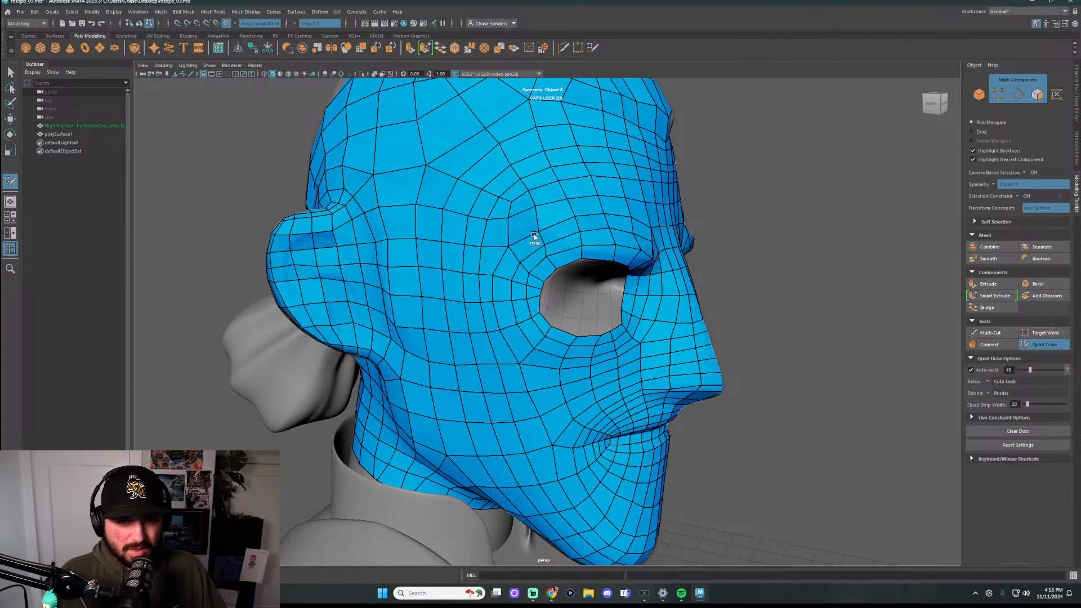
Insert an edge loop through the outer brow, running up from the upper eye rim
alt+drag(517, 231, 736, 282)
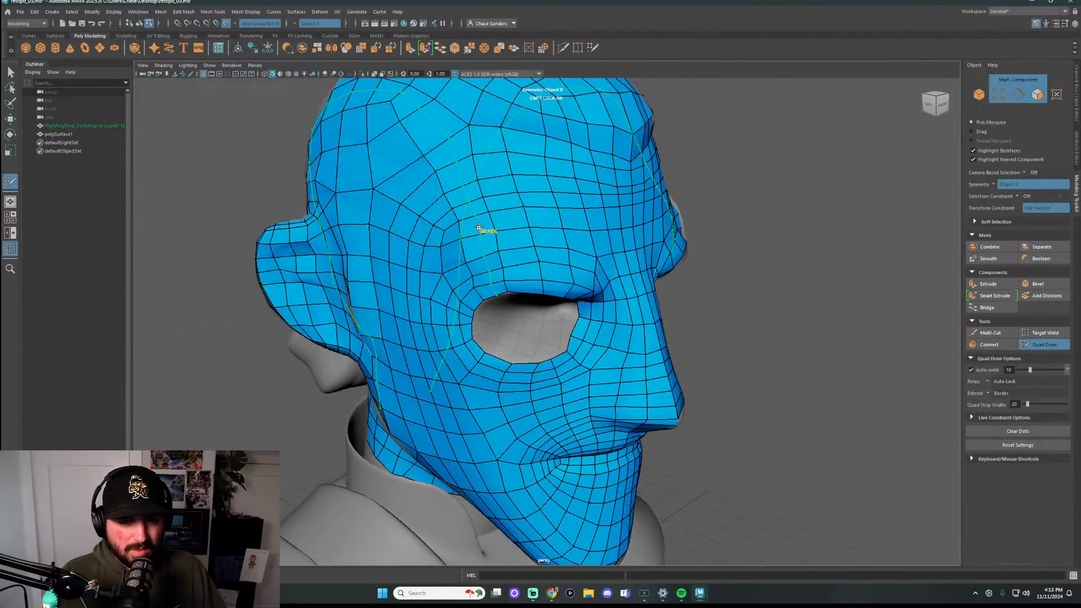
ctrl+click(479, 228)
alt+drag(779, 259, 804, 248)
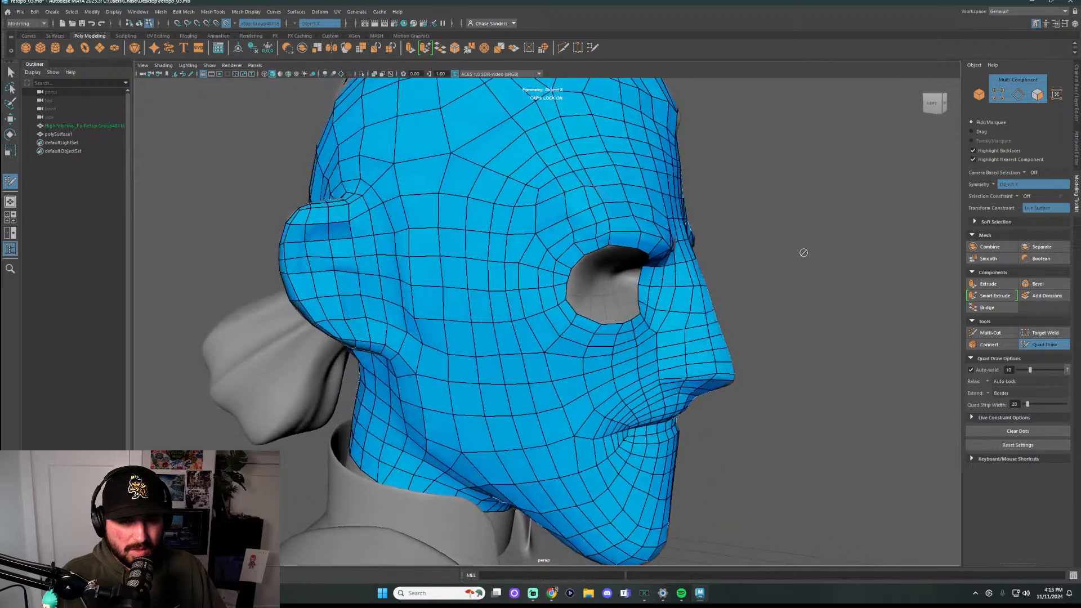
scroll(825, 305, down, 3)
scroll(726, 277, up, 3)
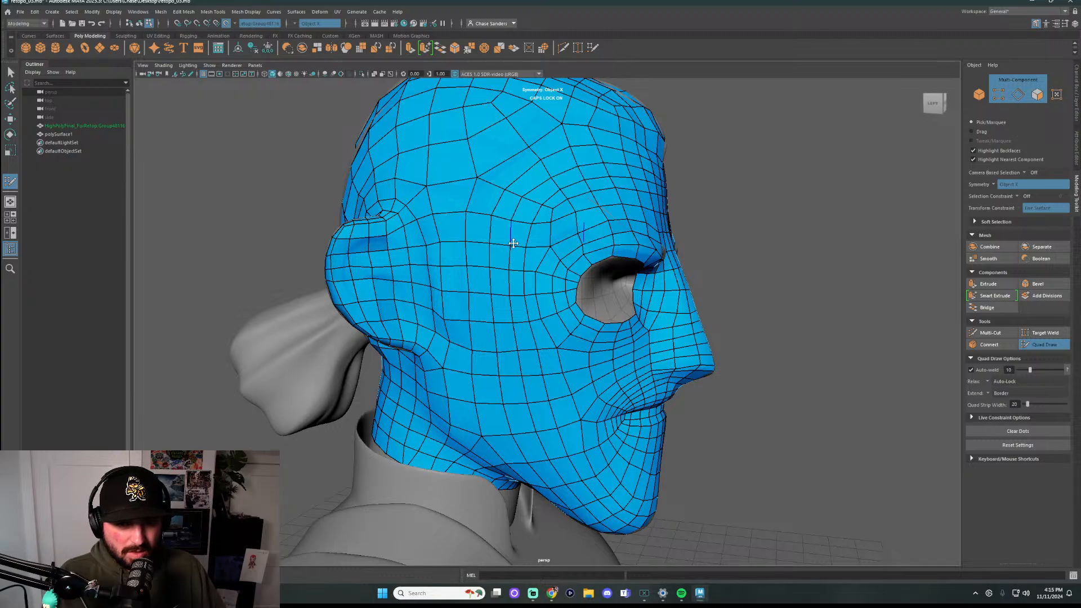
Undo the last vertex tweak at the outer brow ridge
alt+drag(531, 267, 422, 226)
scroll(374, 237, up, 5)
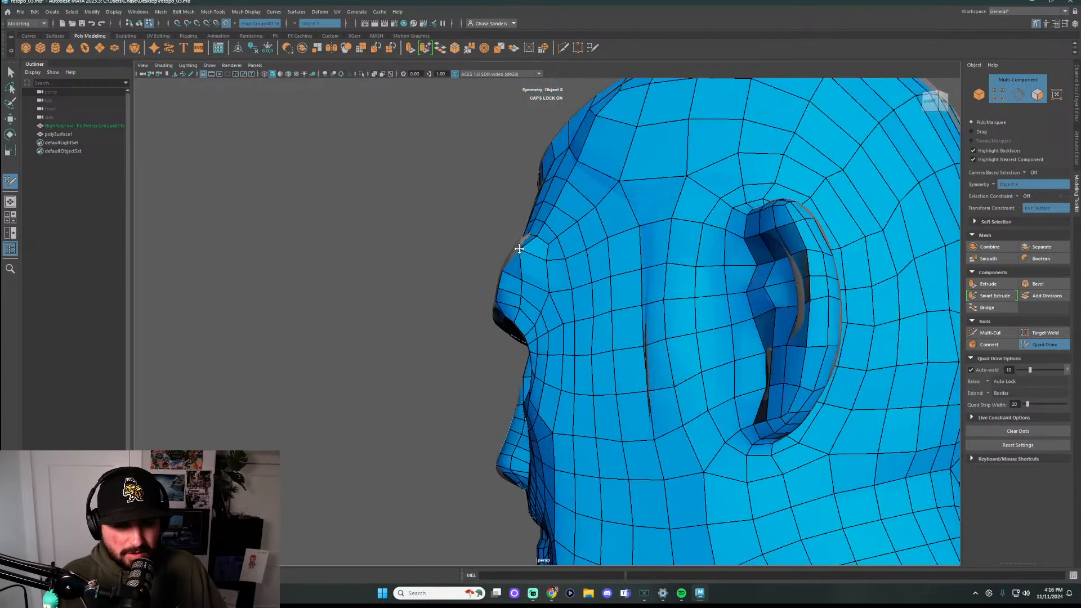
alt+drag(514, 244, 499, 278)
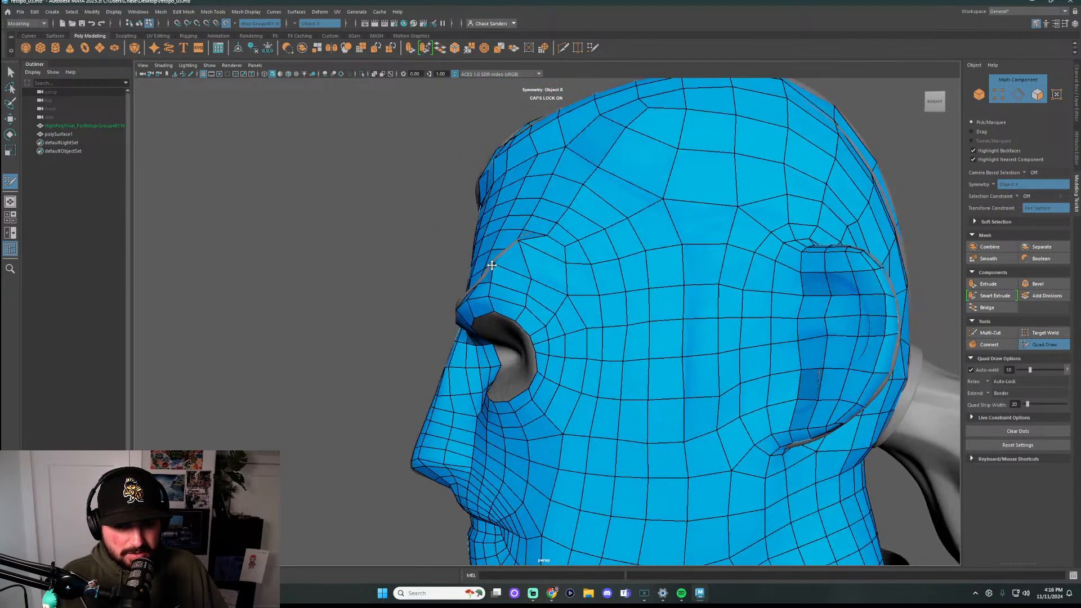
alt+drag(360, 314, 610, 311)
key(ctrl+z)
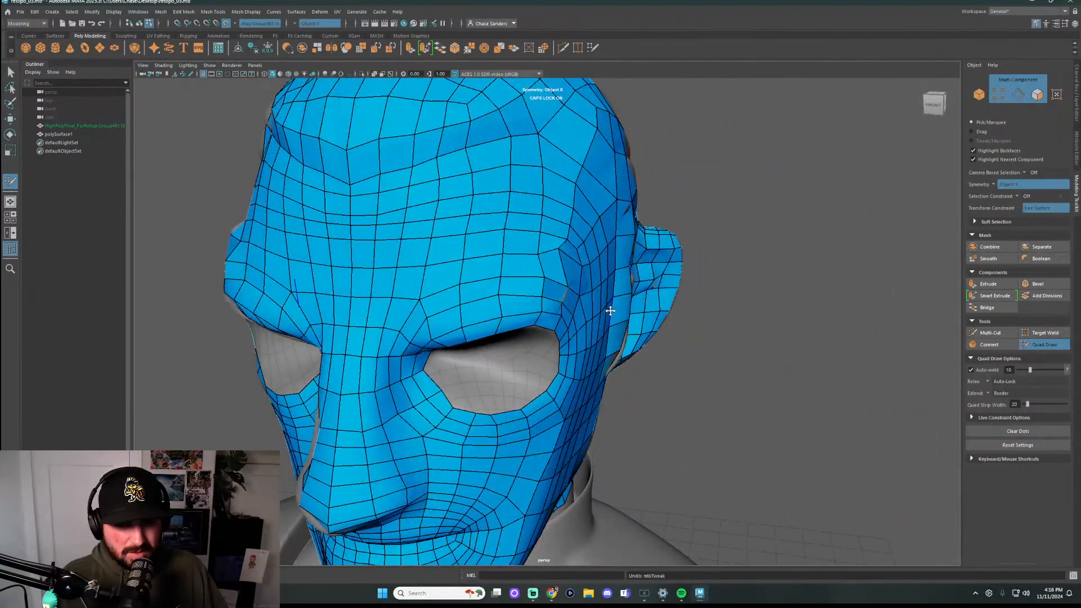
Reposition the vertices between the outer brow ridge, upper eye rim and temple to follow the curve of the eye socket
mouse_move(536, 276)
alt+mouse_down()
mouse_move(632, 289)
mouse_move(546, 272)
alt+mouse_up()
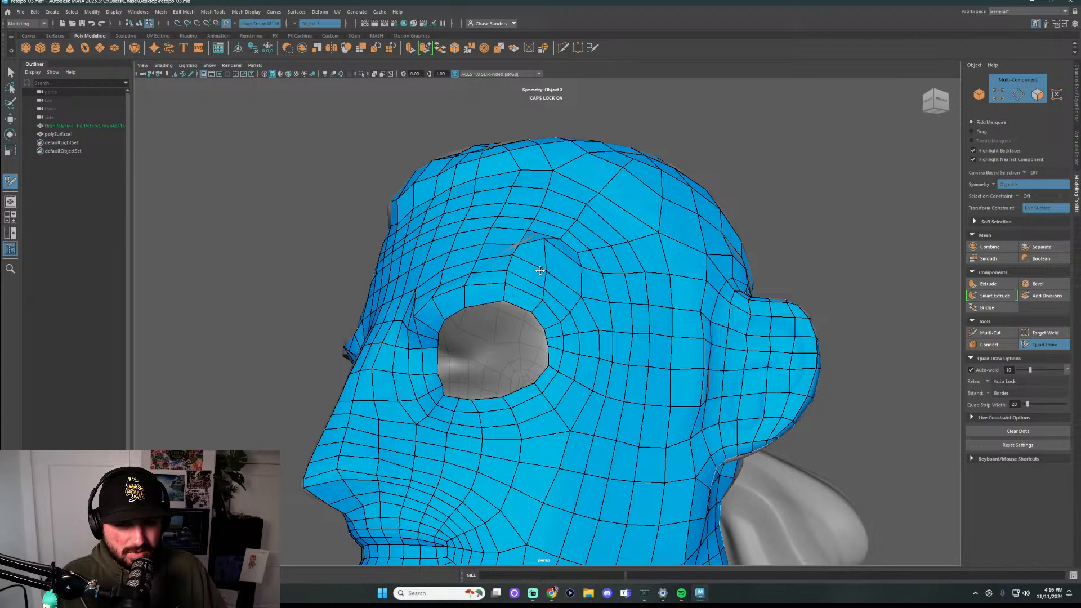
alt+drag(566, 280, 604, 287)
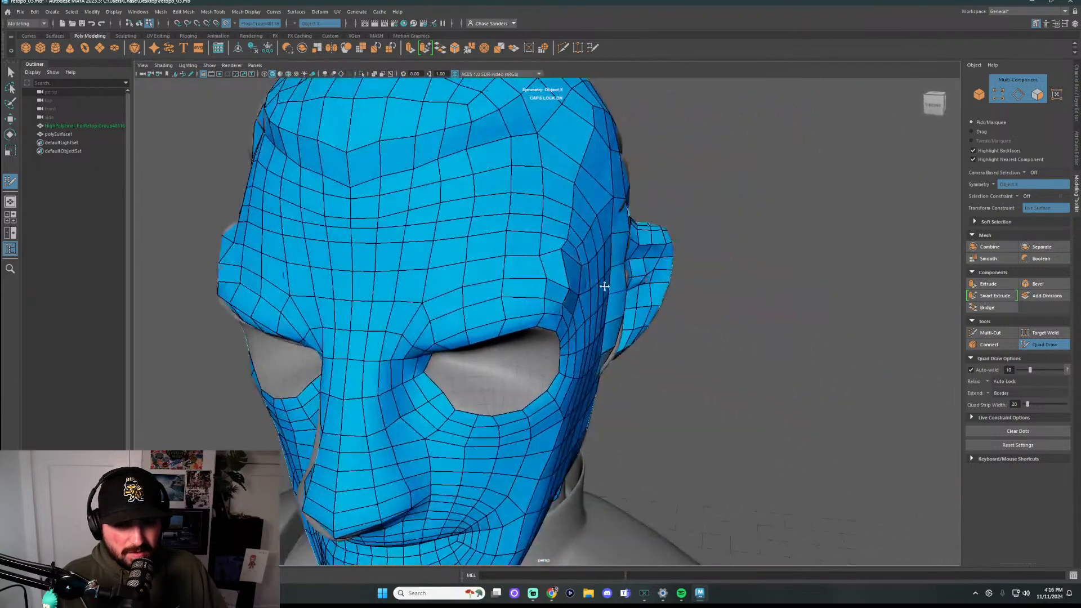
mouse_move(545, 248)
alt+mouse_down()
mouse_move(647, 256)
mouse_move(585, 263)
mouse_move(572, 241)
mouse_move(559, 258)
mouse_move(668, 261)
mouse_move(658, 262)
alt+mouse_up()
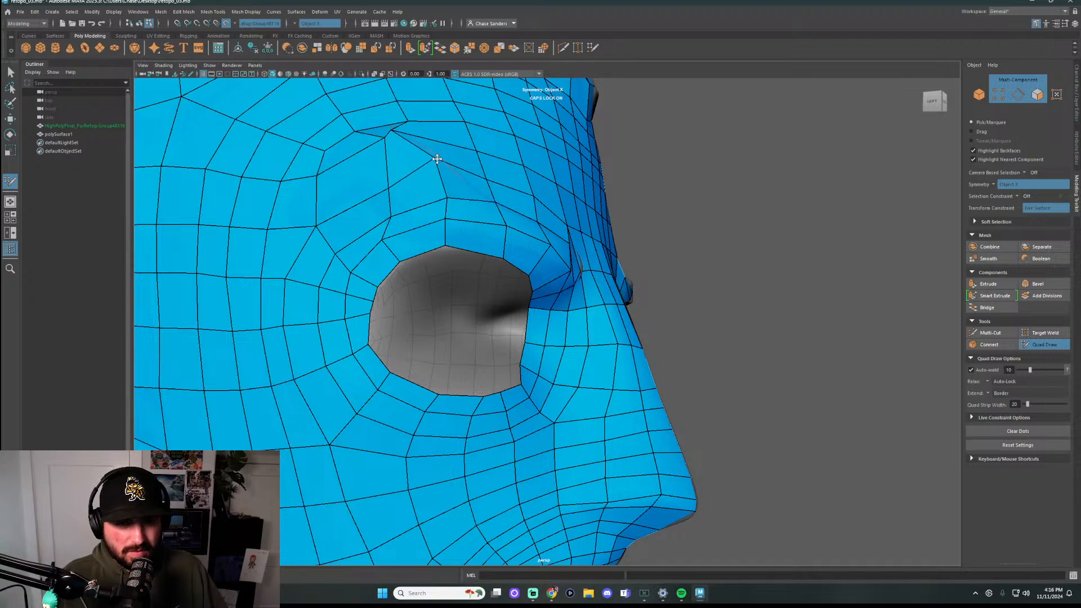
mouse_move(392, 133)
mouse_down()
mouse_move(403, 137)
mouse_move(380, 138)
mouse_up()
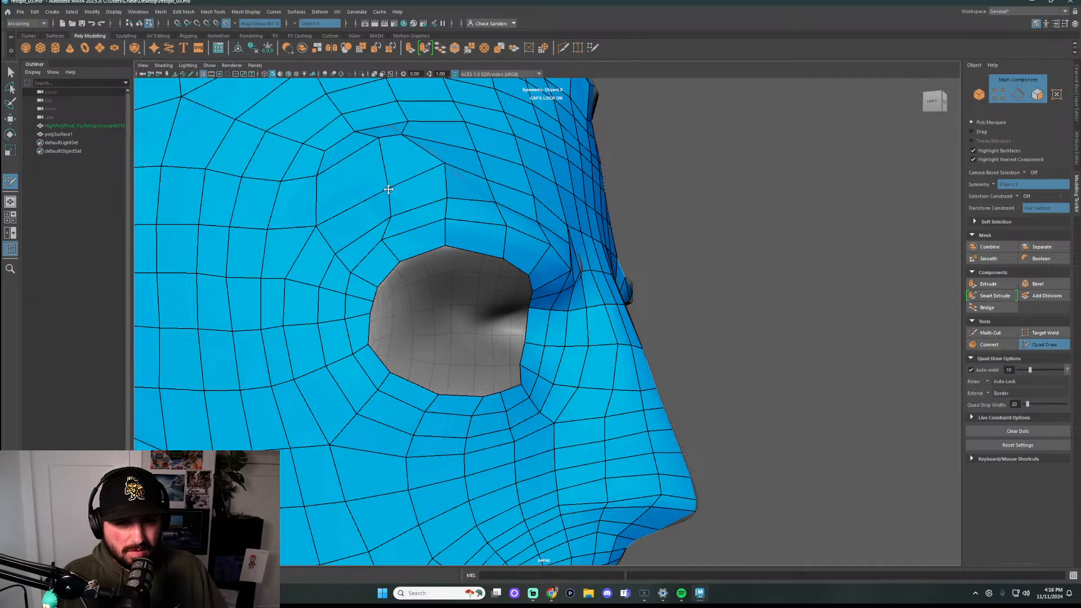
drag(388, 189, 378, 196)
drag(376, 146, 364, 148)
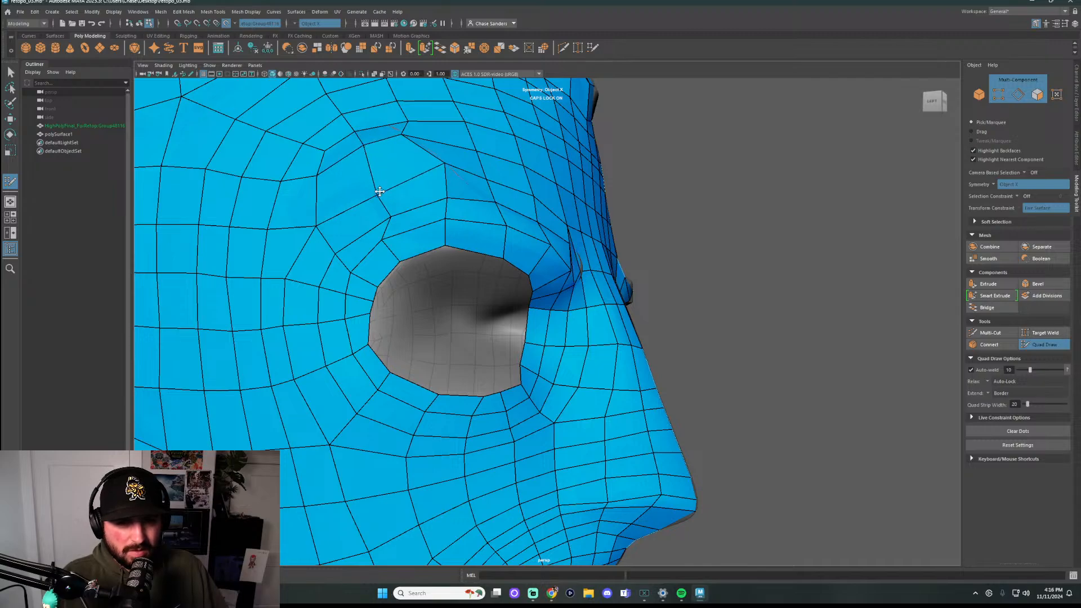
mouse_move(380, 192)
mouse_down()
mouse_move(381, 218)
mouse_move(399, 234)
mouse_up()
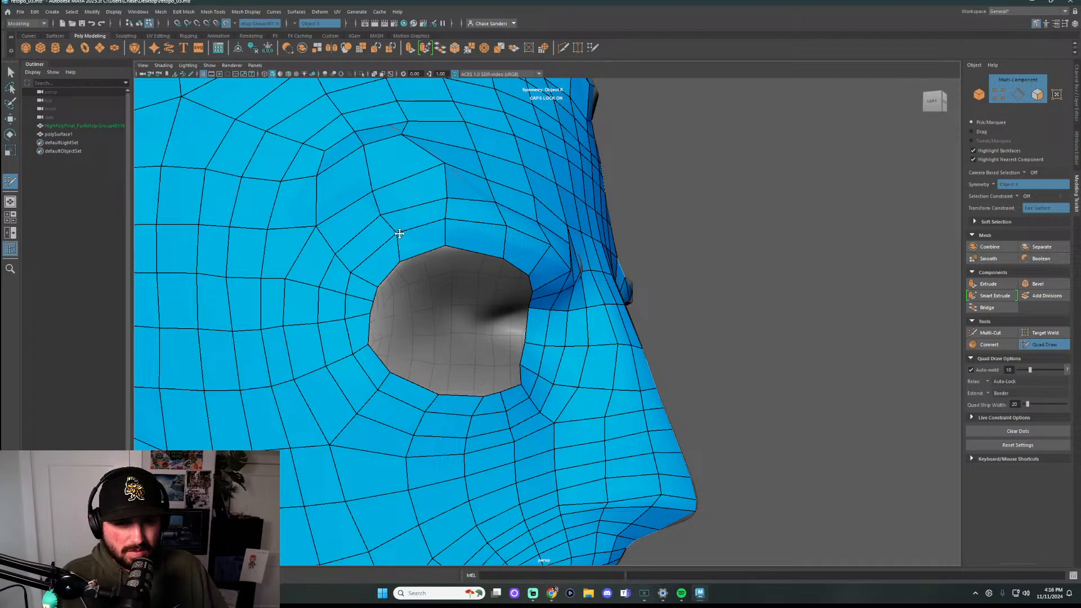
drag(318, 218, 318, 220)
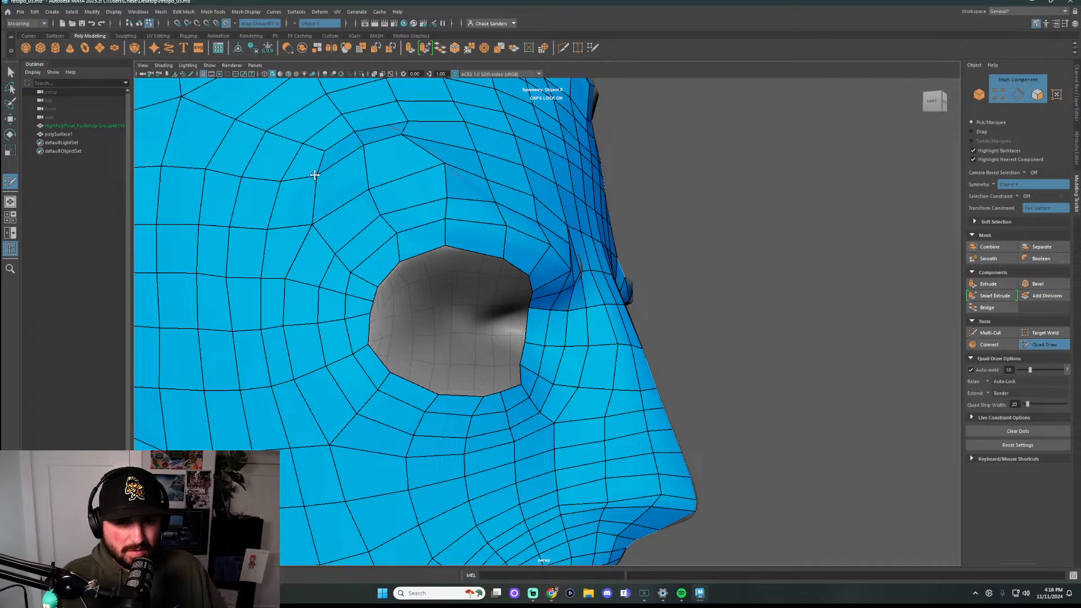
mouse_move(315, 176)
mouse_down()
mouse_move(283, 199)
mouse_move(280, 228)
mouse_up()
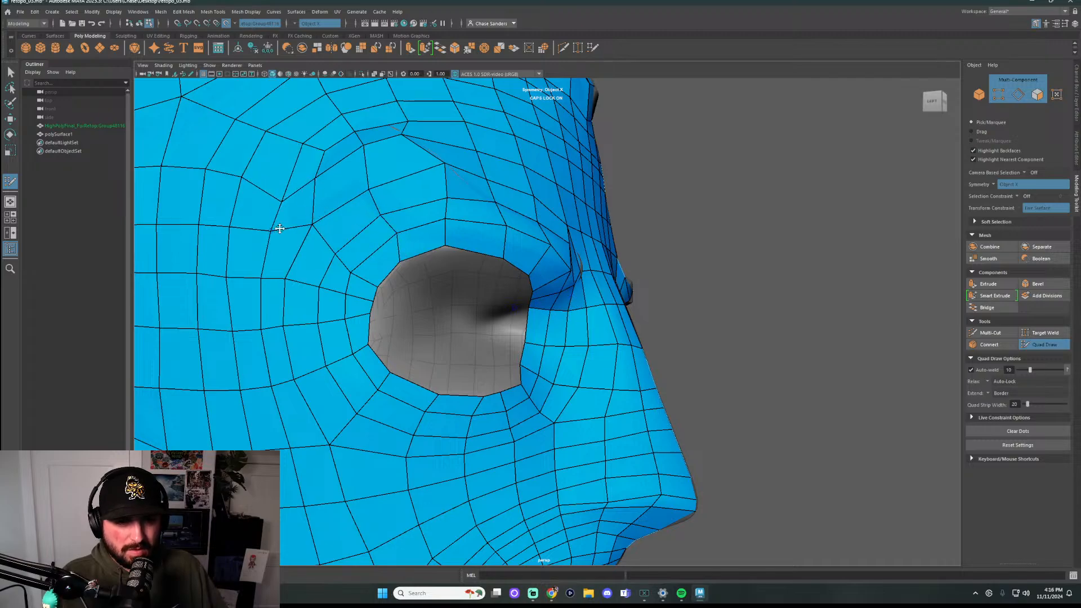
Relax the rows of faces directly above the upper eye rim
scroll(465, 236, down, 5)
alt+drag(668, 249, 568, 293)
scroll(619, 317, up, 3)
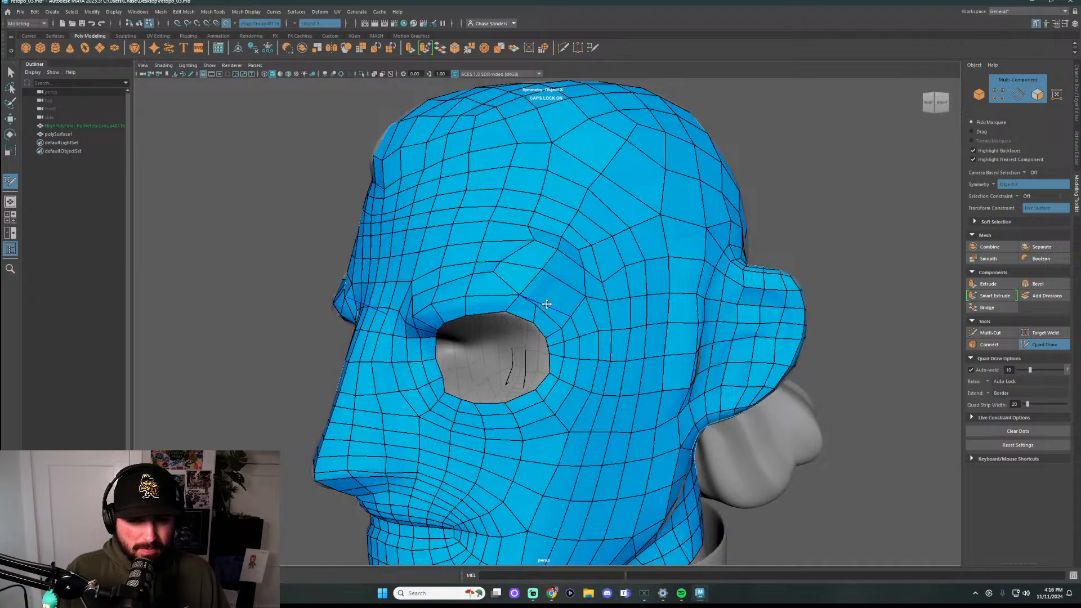
scroll(546, 304, up, 1)
scroll(496, 287, up, 2)
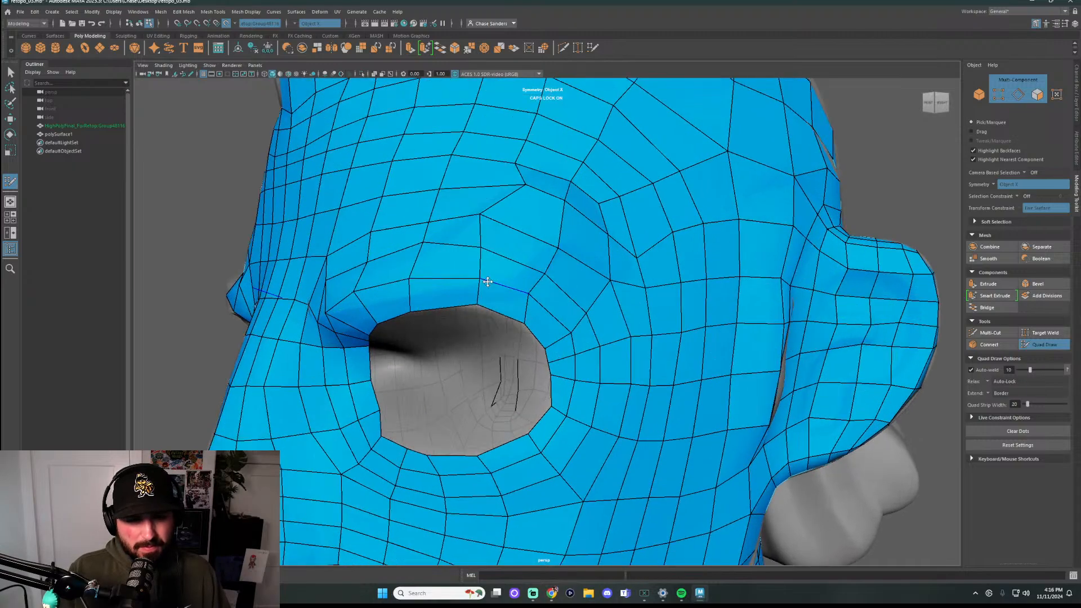
mouse_move(523, 280)
shift+mouse_down()
mouse_move(540, 271)
mouse_move(531, 265)
mouse_move(526, 294)
mouse_move(507, 277)
mouse_move(532, 275)
mouse_move(461, 284)
shift+mouse_up()
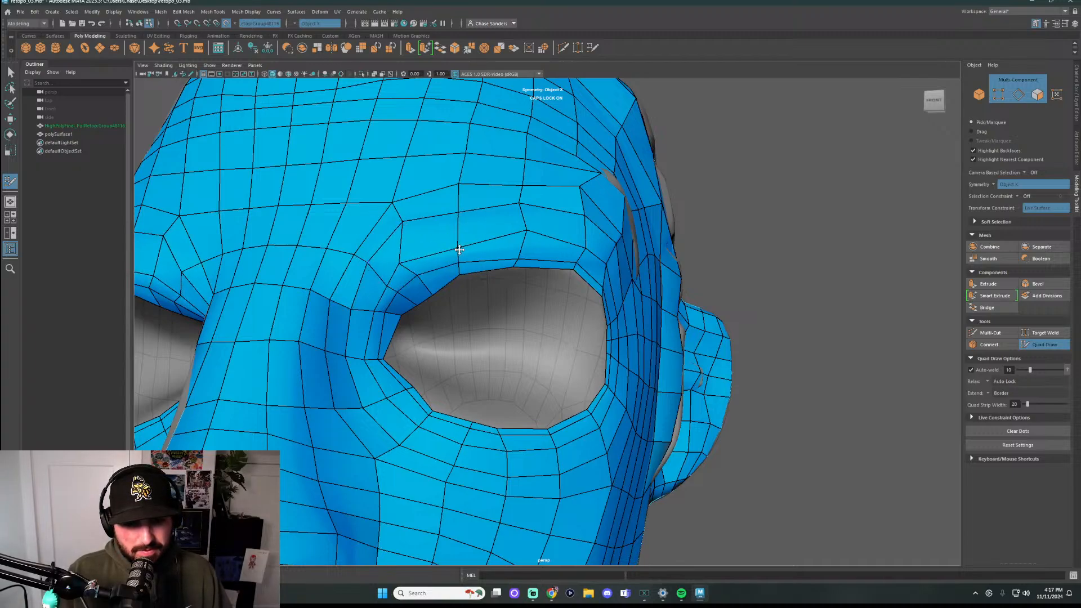
Adjust individual vertices between the brow and the upper eye rim to even out the quads near the outer corner
mouse_move(523, 234)
mouse_down()
mouse_move(524, 247)
mouse_move(638, 246)
mouse_up()
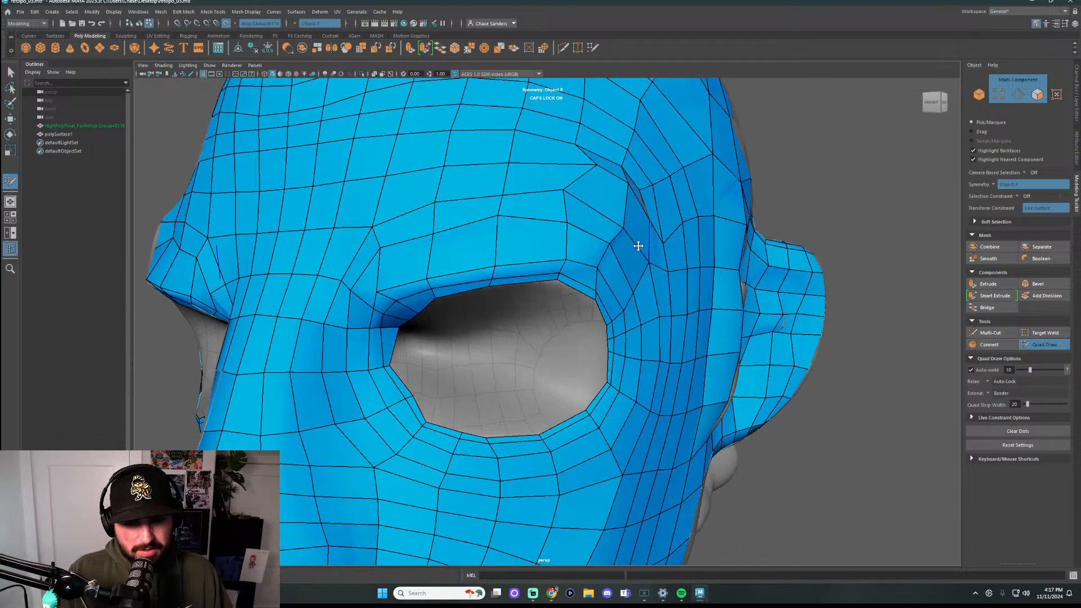
drag(495, 219, 495, 228)
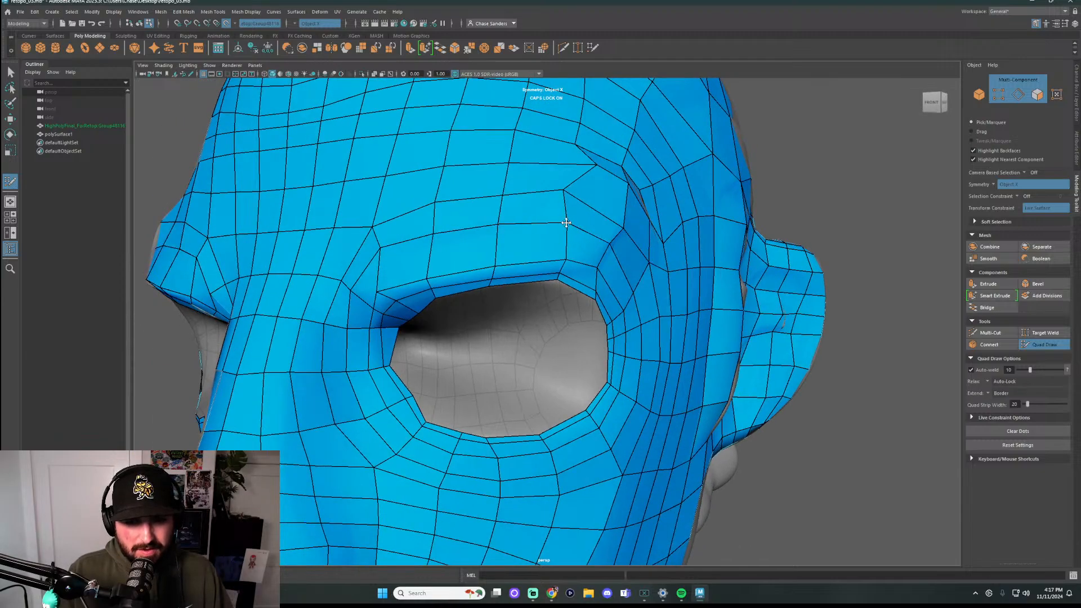
mouse_move(564, 223)
mouse_down()
mouse_move(543, 210)
mouse_move(566, 192)
mouse_up()
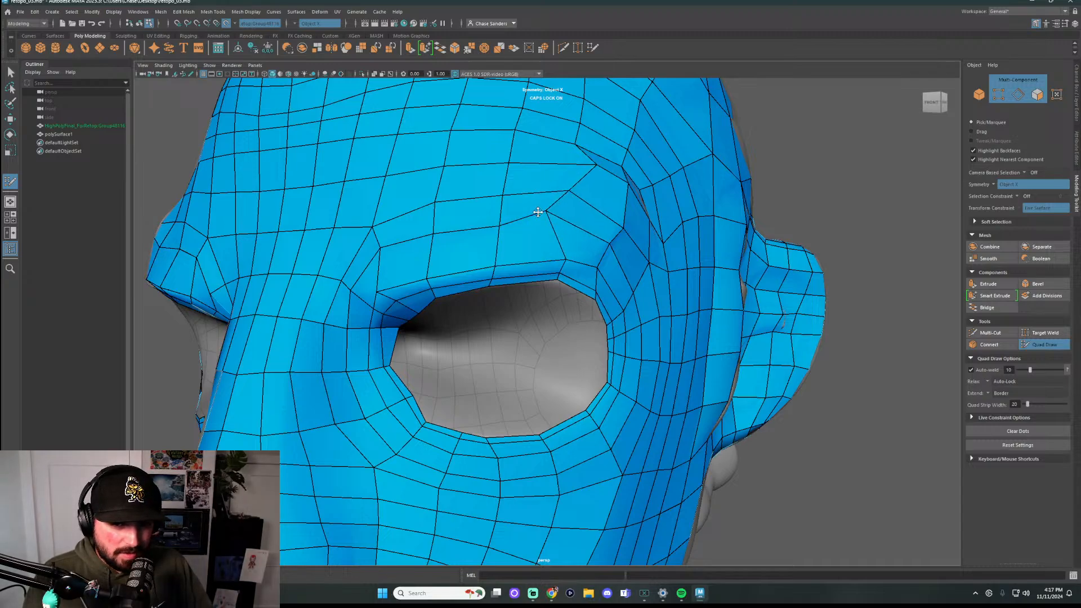
drag(566, 260, 557, 254)
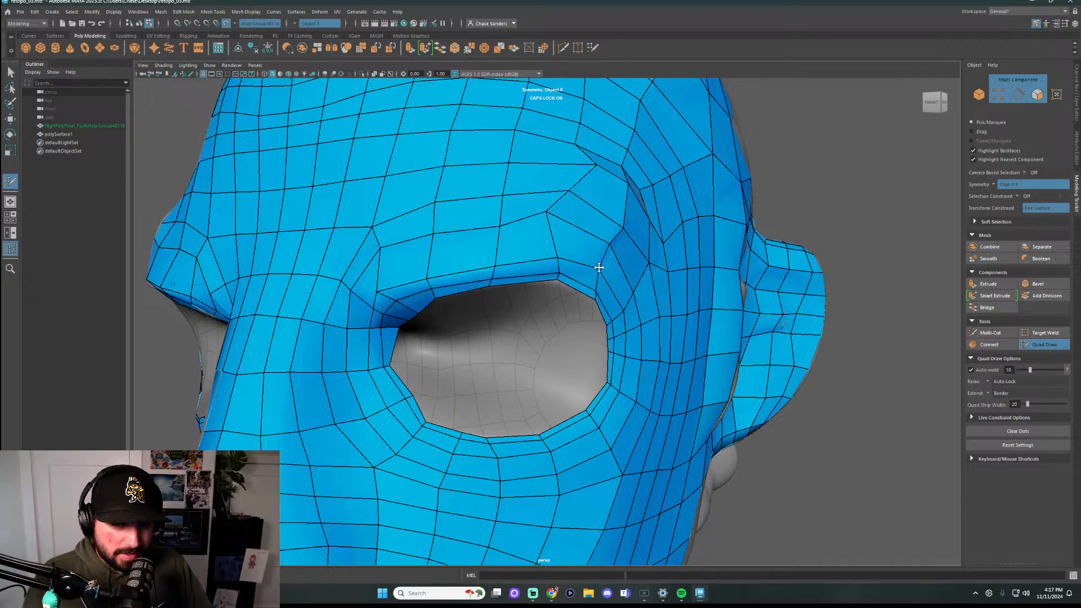
Examine the brow, eye socket and temple edge flow from both sides, the front and behind the ear
alt+drag(701, 248, 554, 209)
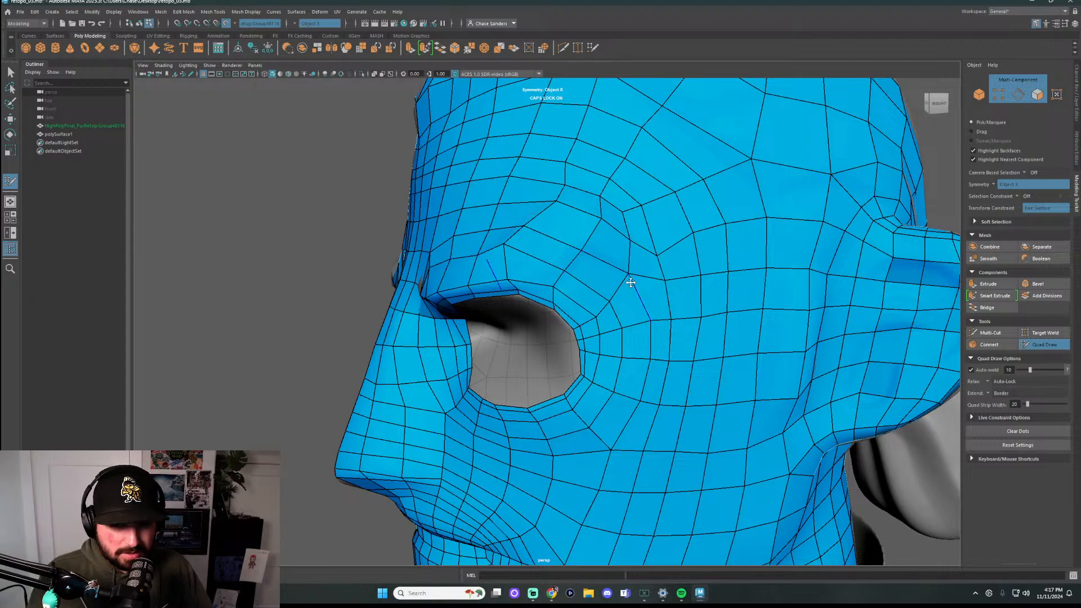
alt+drag(628, 282, 570, 246)
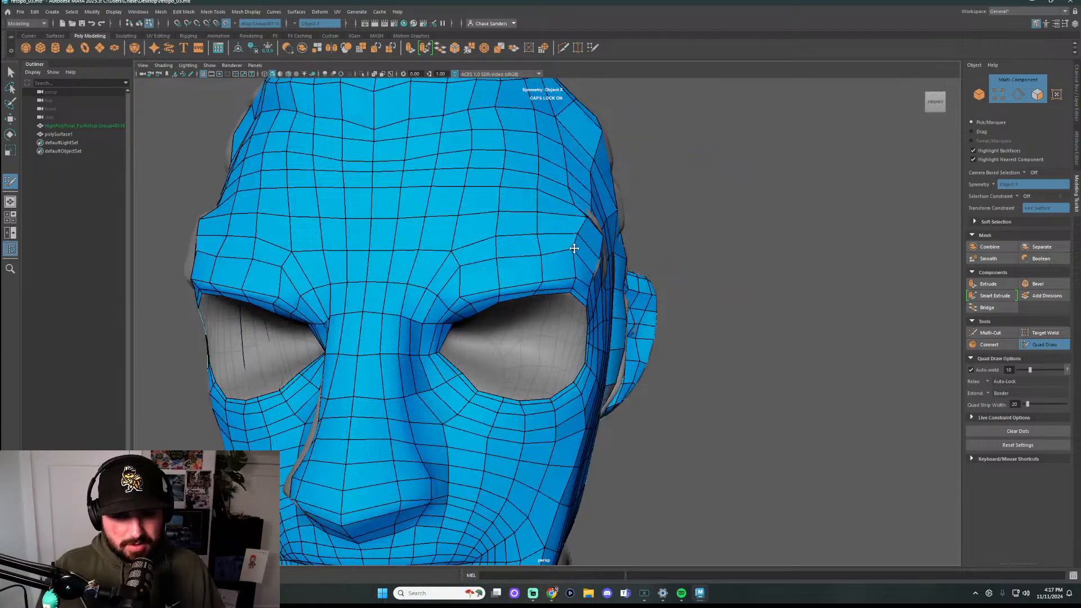
alt+drag(683, 254, 525, 250)
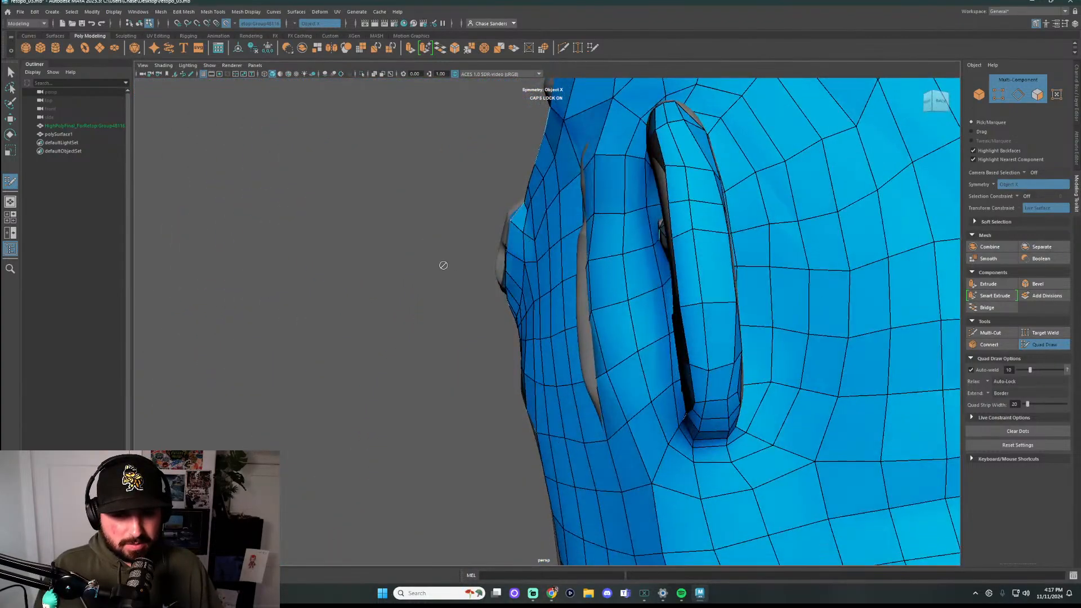
alt+drag(443, 266, 625, 314)
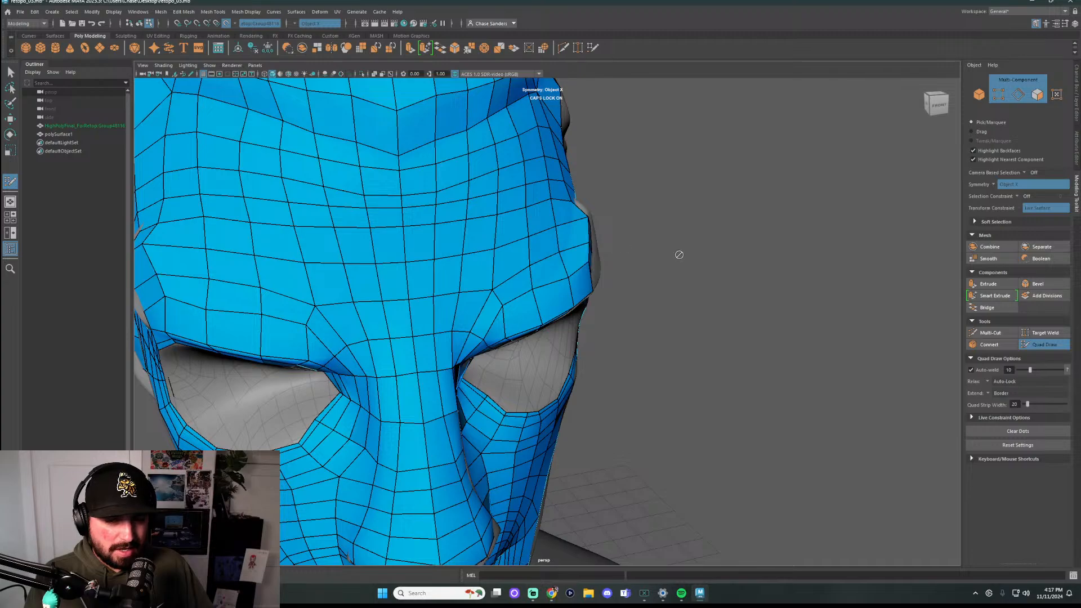
mouse_move(678, 253)
alt+mouse_down()
mouse_move(598, 258)
mouse_move(546, 230)
mouse_move(608, 256)
mouse_move(667, 259)
mouse_move(617, 251)
mouse_move(647, 270)
alt+mouse_up()
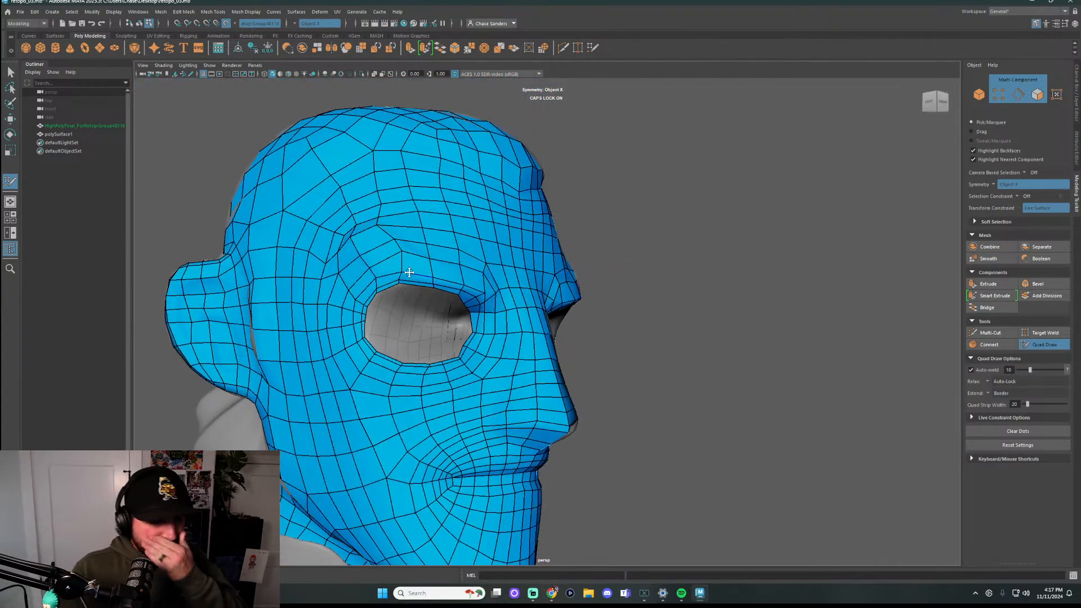
Reposition the vertices around the inner corner and lower rim of the eye opening to smooth its outline
scroll(619, 343, down, 4)
mouse_move(637, 342)
alt+mouse_down()
mouse_move(579, 336)
mouse_move(644, 362)
mouse_move(709, 366)
mouse_move(613, 371)
mouse_move(585, 360)
mouse_move(597, 315)
mouse_move(532, 184)
alt+mouse_up()
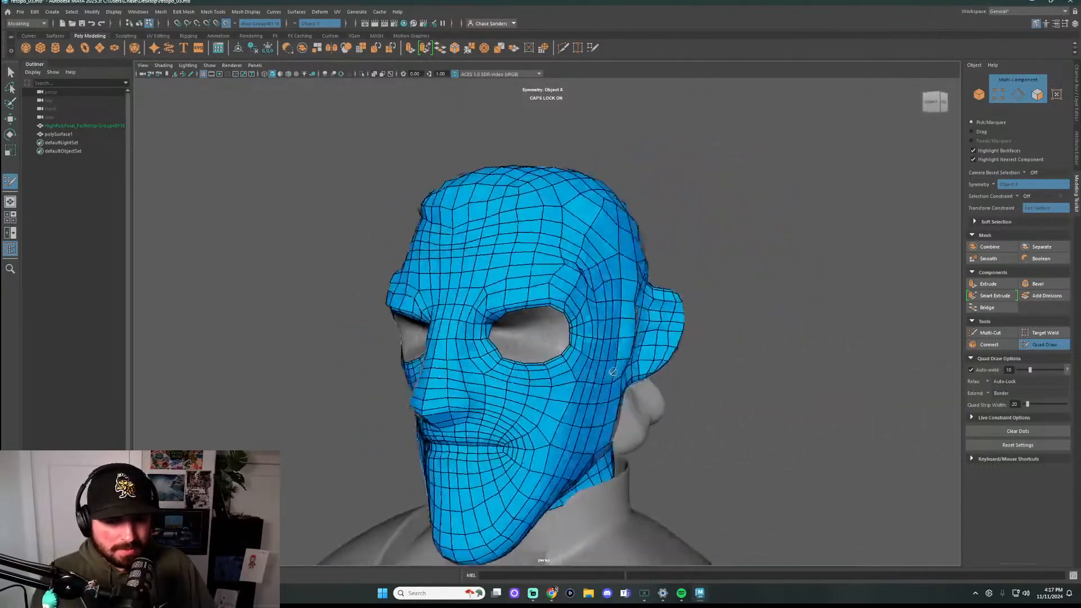
scroll(598, 288, up, 4)
scroll(525, 181, up, 4)
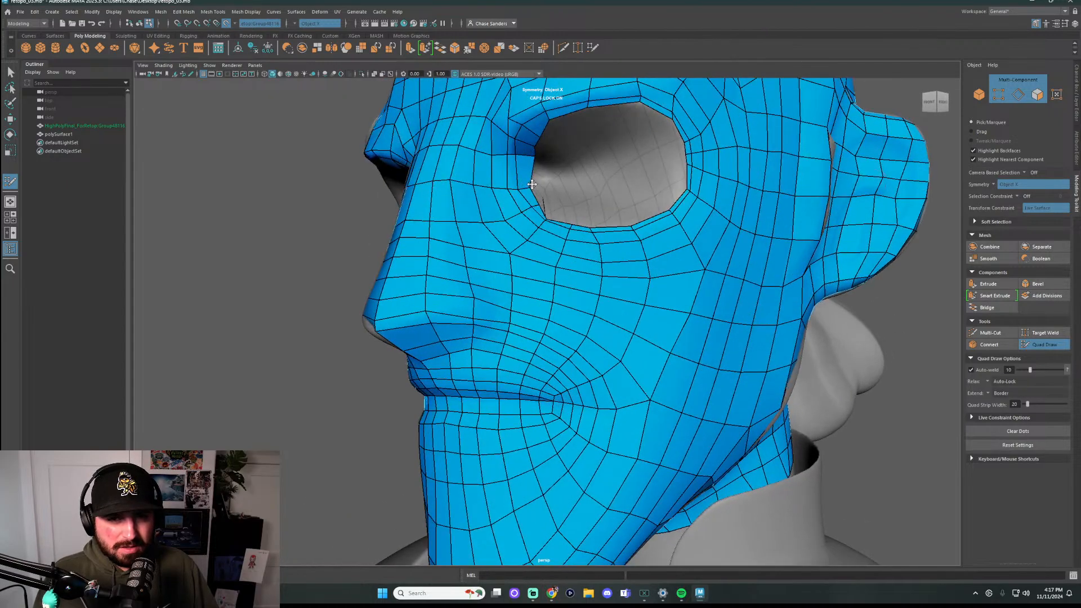
mouse_move(549, 124)
mouse_down()
mouse_move(582, 111)
mouse_move(566, 128)
mouse_up()
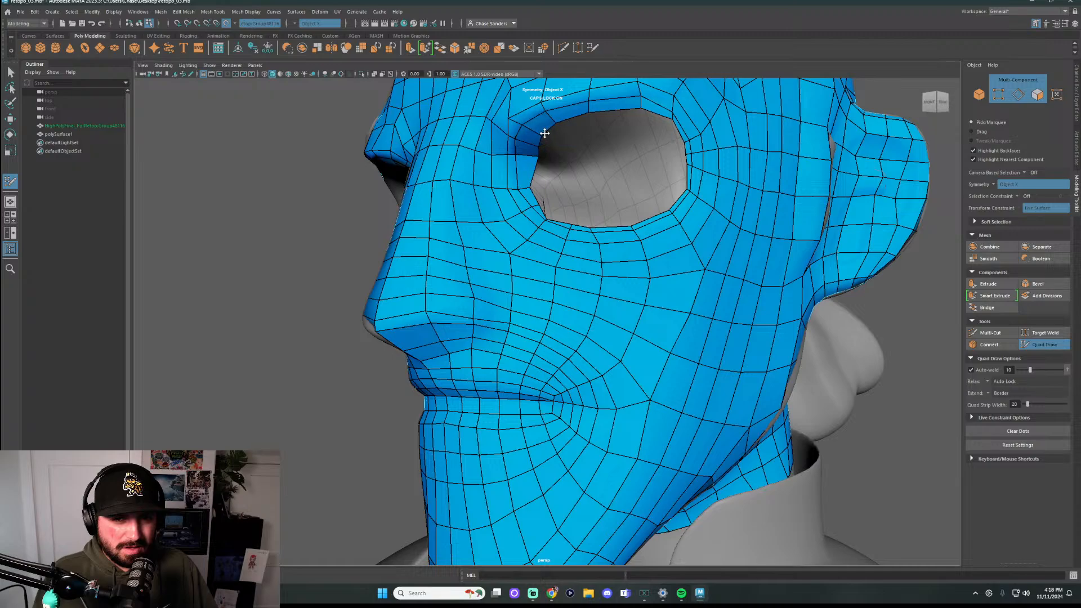
mouse_move(535, 188)
mouse_down()
mouse_move(543, 185)
mouse_move(552, 217)
mouse_move(535, 216)
mouse_up()
mouse_move(556, 253)
mouse_down()
mouse_move(561, 241)
mouse_move(615, 243)
mouse_move(664, 206)
mouse_move(662, 194)
mouse_up()
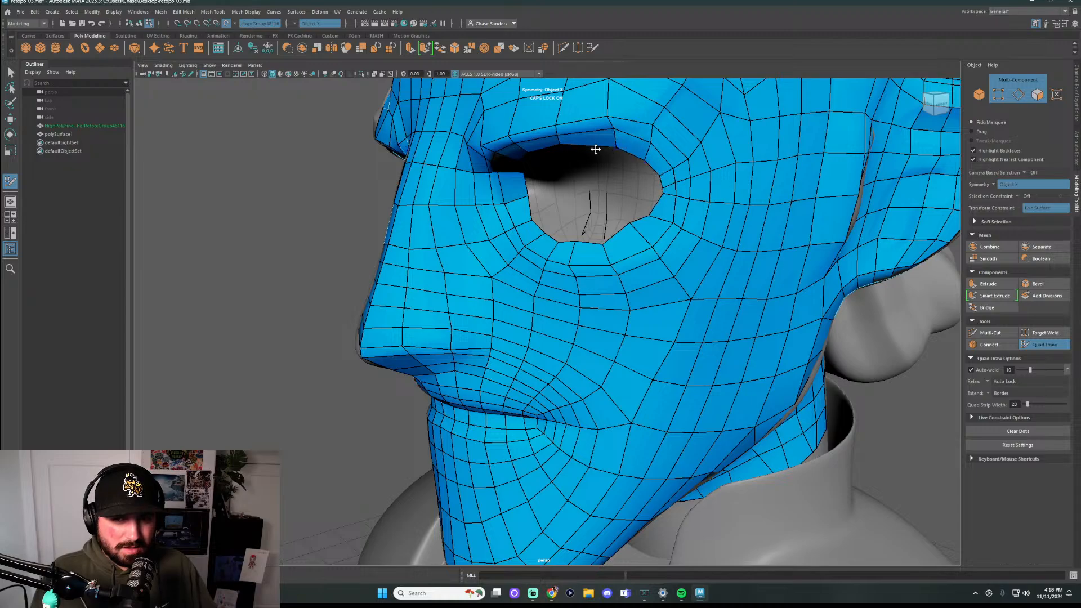
alt+drag(569, 149, 568, 120)
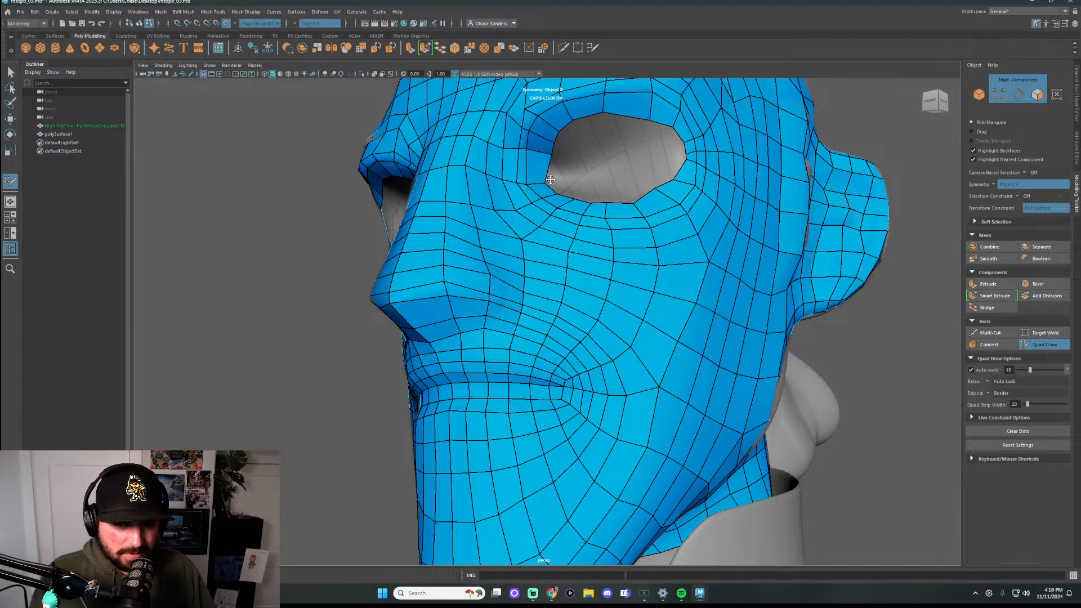
alt+drag(550, 179, 552, 214)
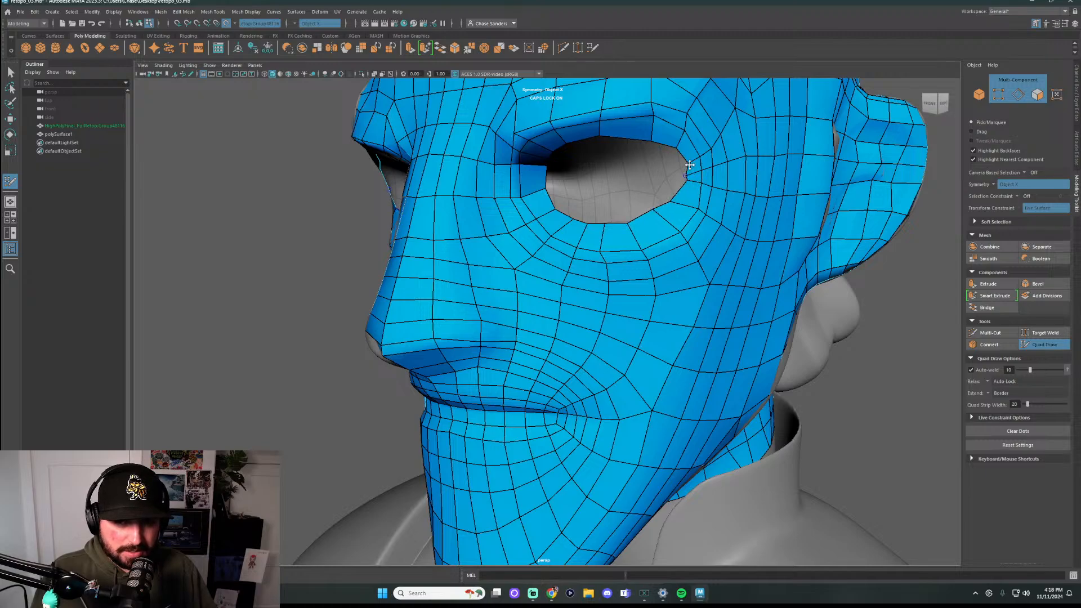
alt+drag(637, 156, 724, 193)
mouse_move(714, 231)
alt+mouse_down()
mouse_move(622, 237)
mouse_move(677, 155)
mouse_move(712, 154)
mouse_move(755, 205)
mouse_move(696, 213)
mouse_move(568, 281)
mouse_move(636, 245)
alt+mouse_up()
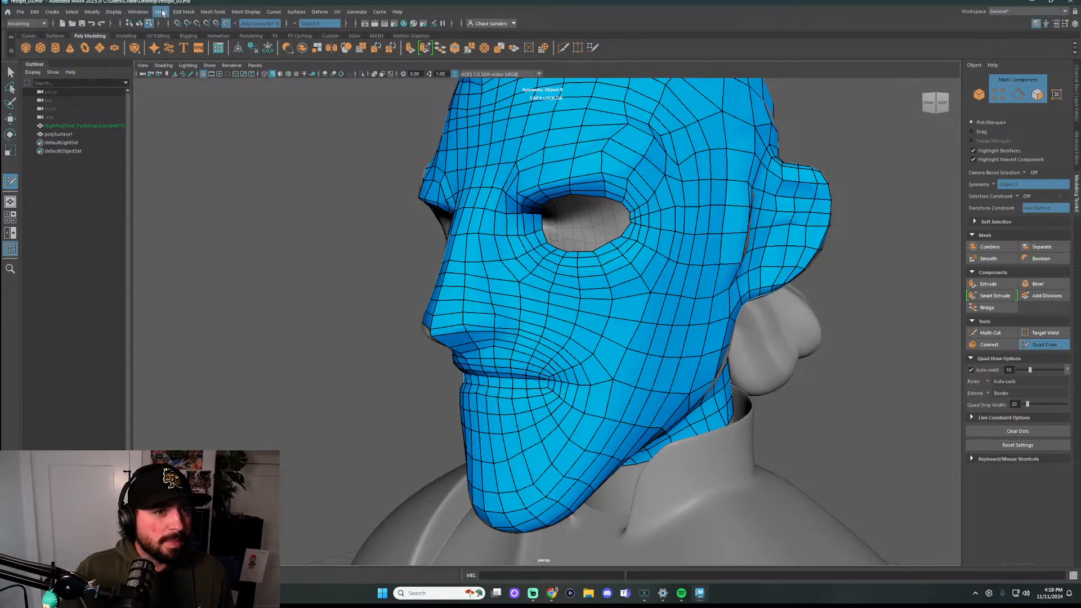
Turn on the poly count in the viewport's heads-up display
click(245, 16)
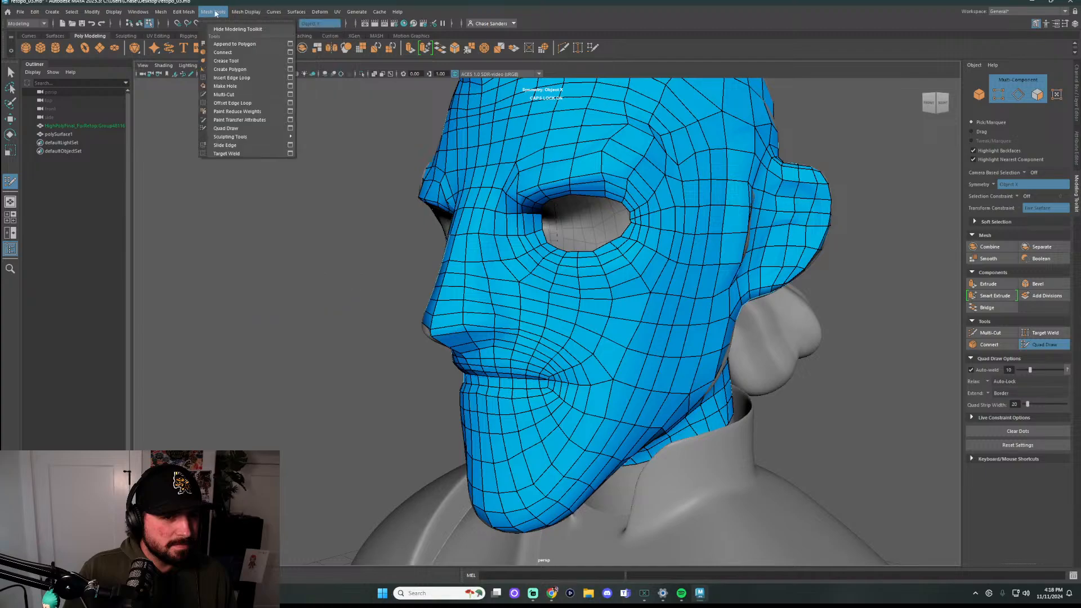
mouse_move(271, 10)
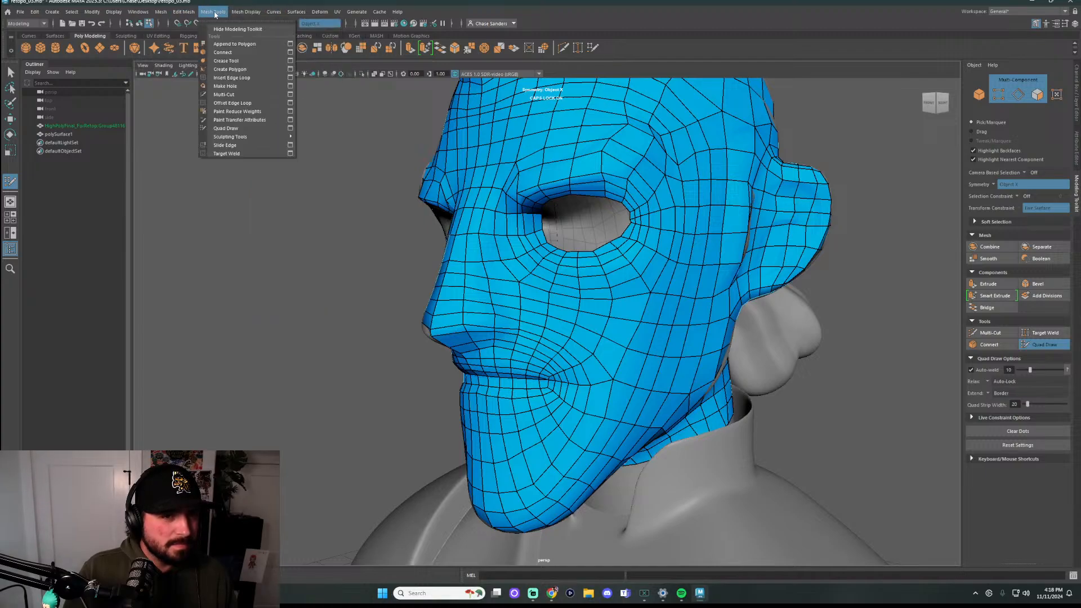
mouse_move(243, 44)
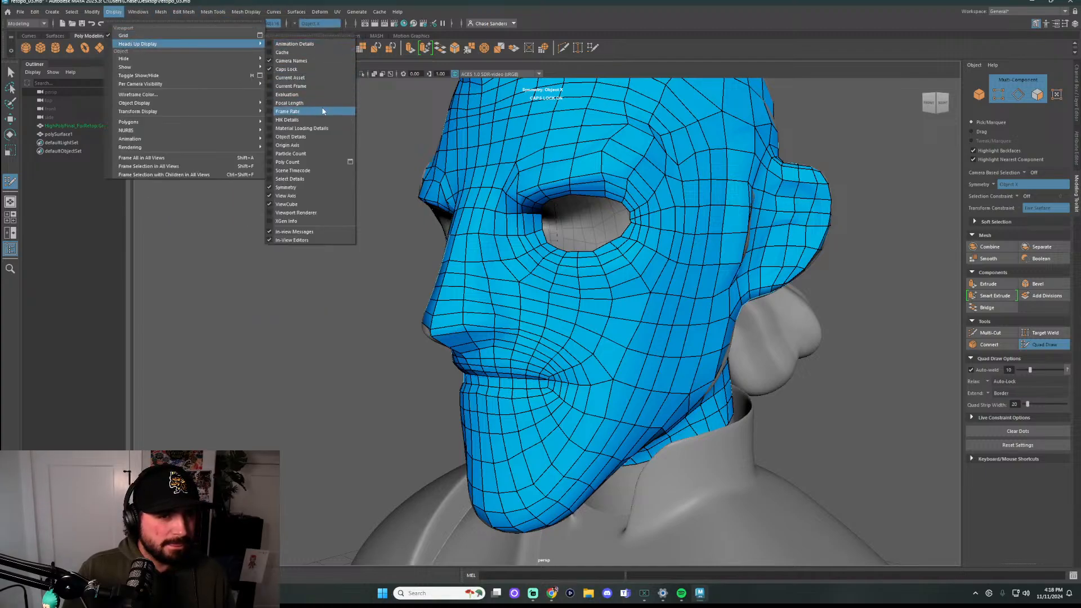
click(287, 162)
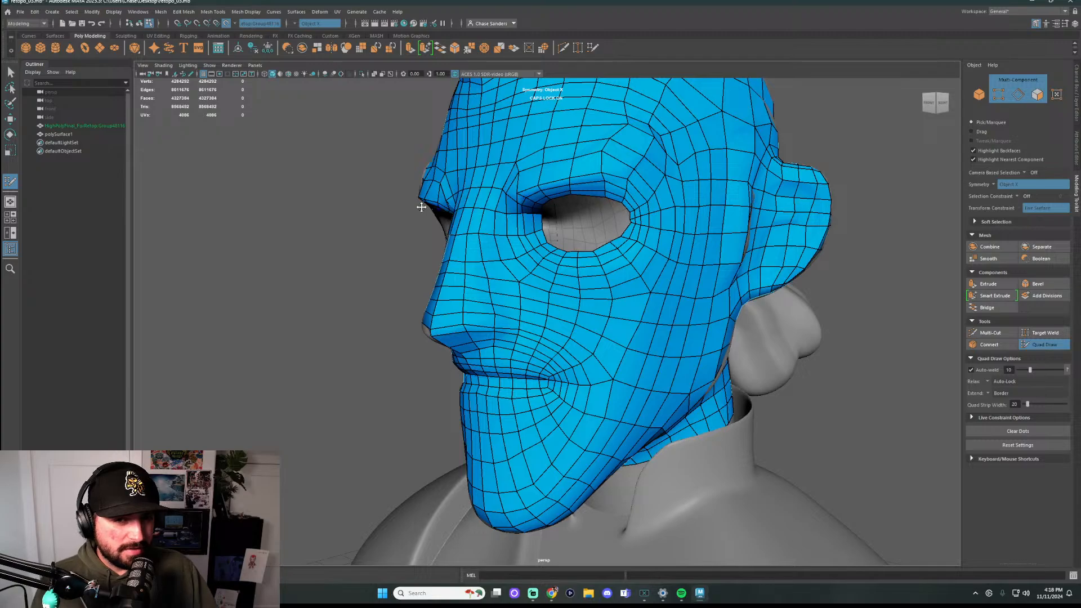
Exit Quad Draw and select the retopology mesh as an object to check its poly count and overall wireframe
key(q)
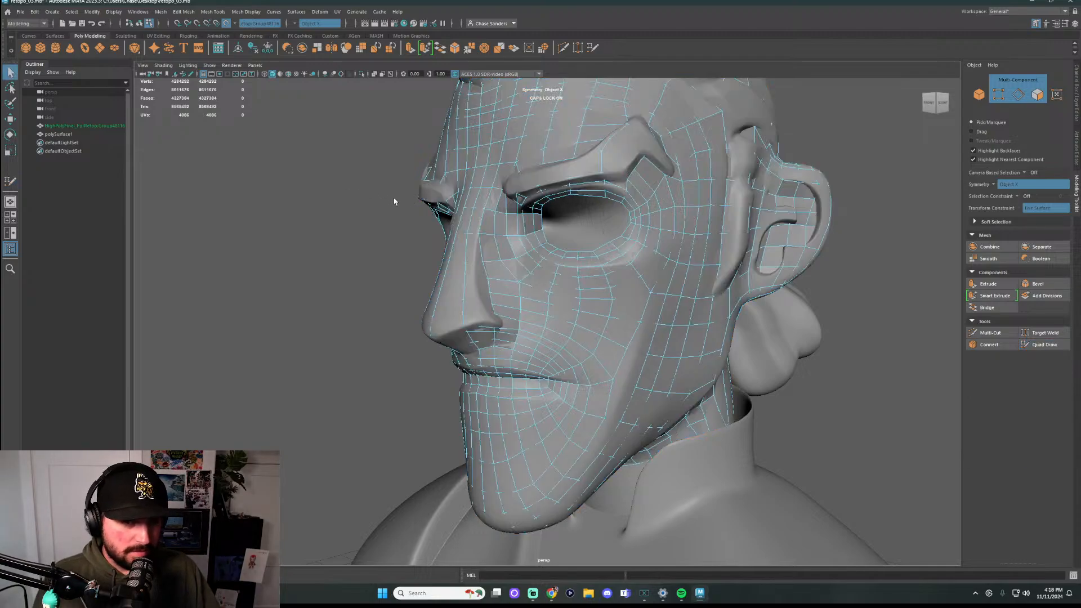
right_drag(514, 136, 361, 151)
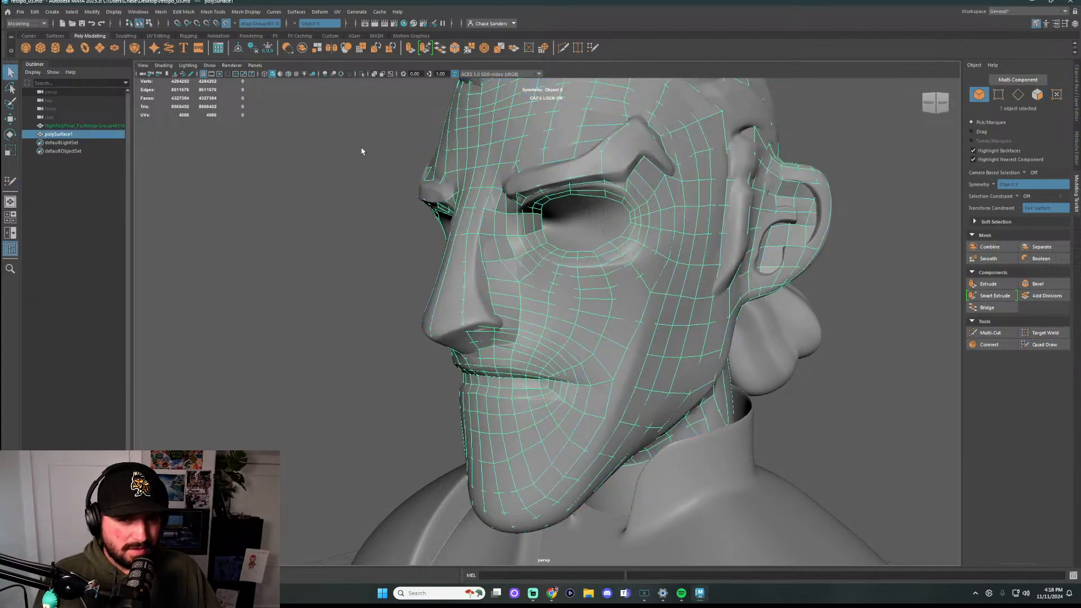
click(406, 168)
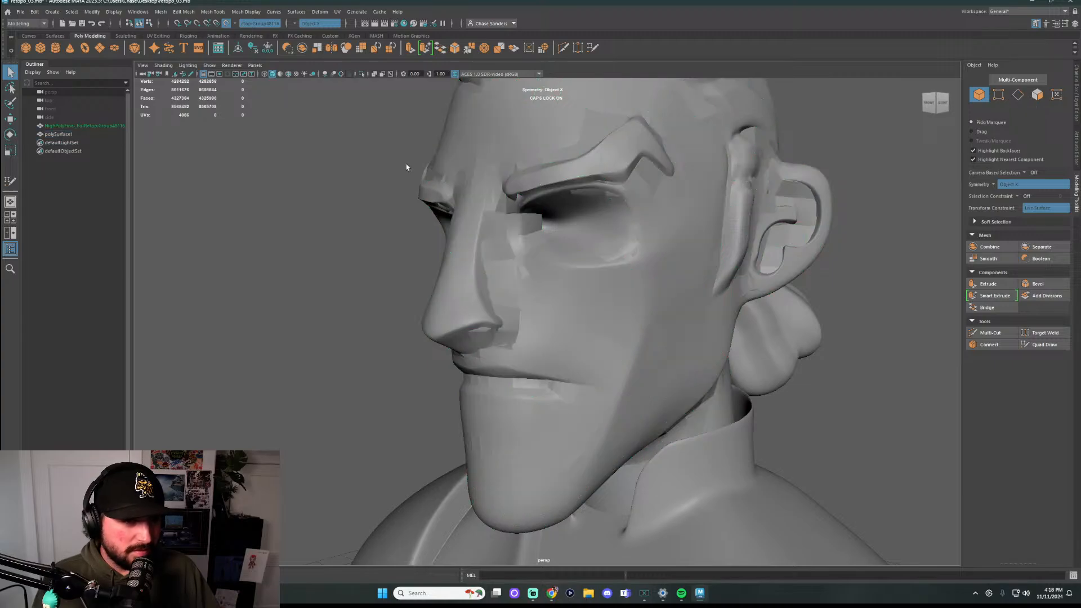
click(511, 147)
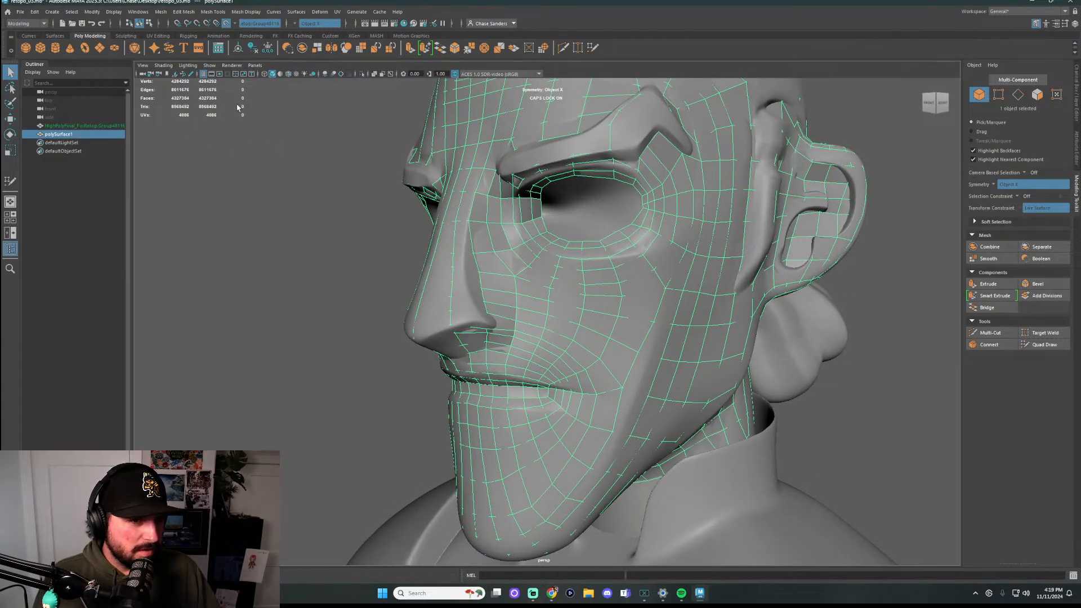
click(495, 101)
click(487, 167)
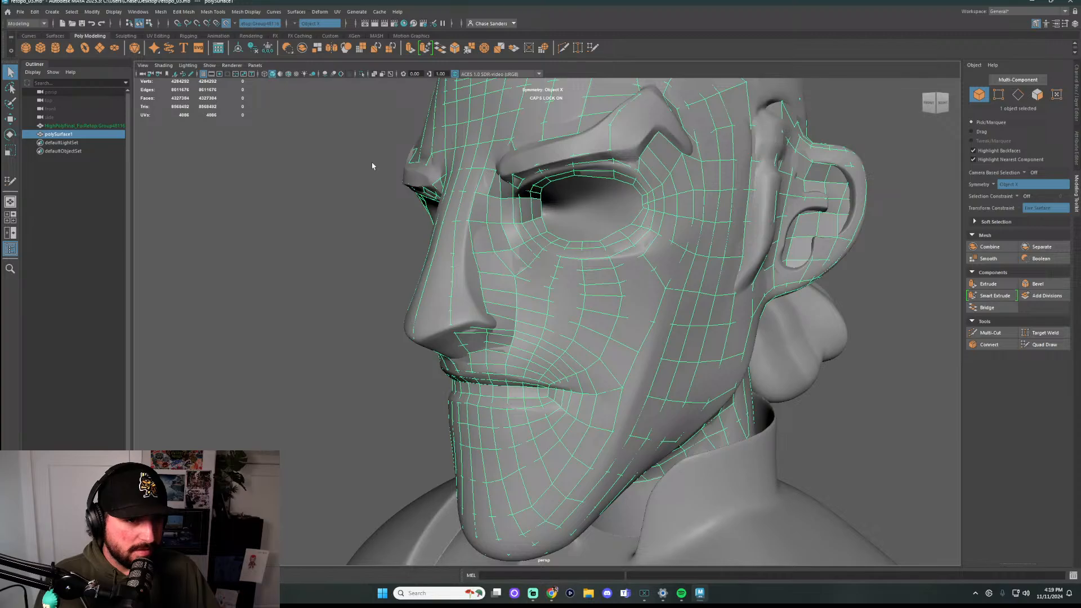
alt+drag(374, 165, 173, 100)
alt+right_drag(173, 99, 262, 100)
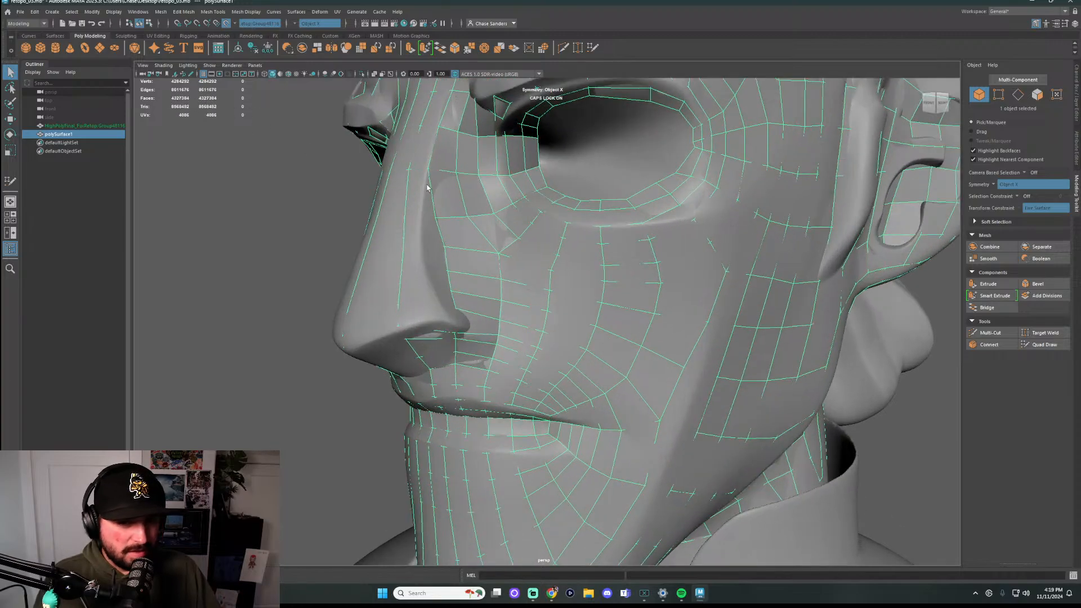
scroll(416, 179, down, 3)
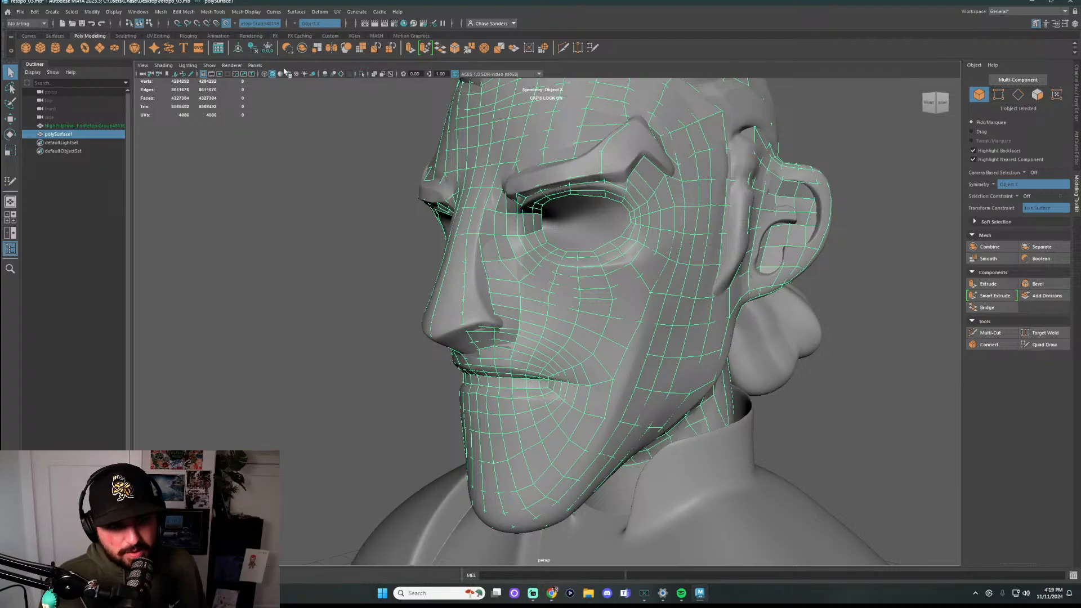
alt+drag(835, 357, 816, 293)
alt+drag(669, 176, 708, 194)
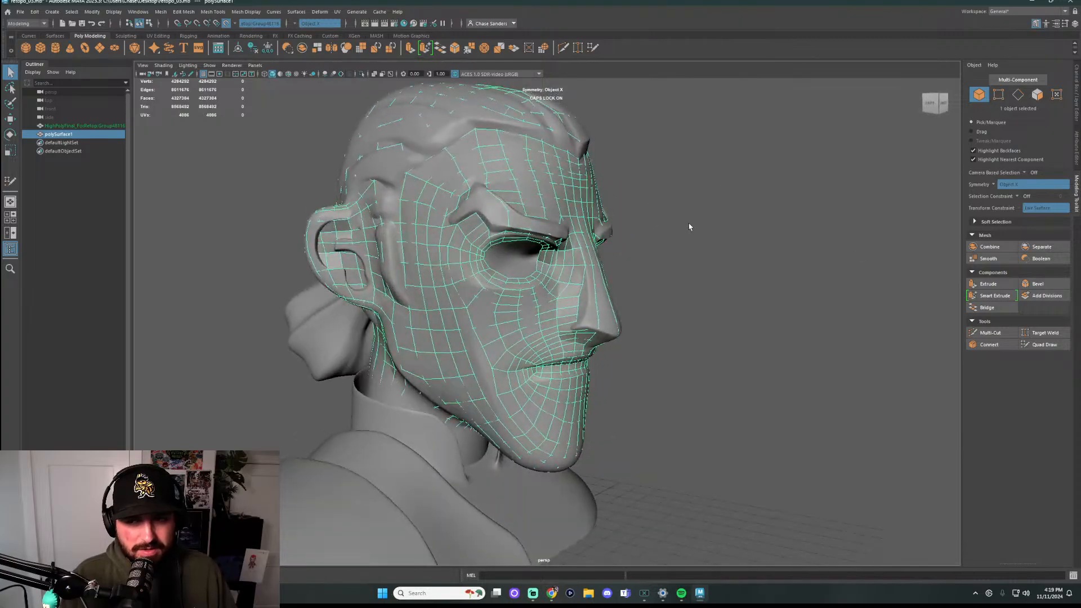
Resume Quad Draw, insert an edge loop across the forehead, and relax the faces over the forehead and back of the head
click(1058, 345)
mouse_move(657, 189)
alt+mouse_down()
mouse_move(741, 184)
mouse_move(651, 213)
mouse_move(700, 203)
mouse_move(731, 305)
mouse_move(796, 282)
mouse_move(691, 266)
alt+mouse_up()
scroll(731, 305, up, 2)
ctrl+click(583, 301)
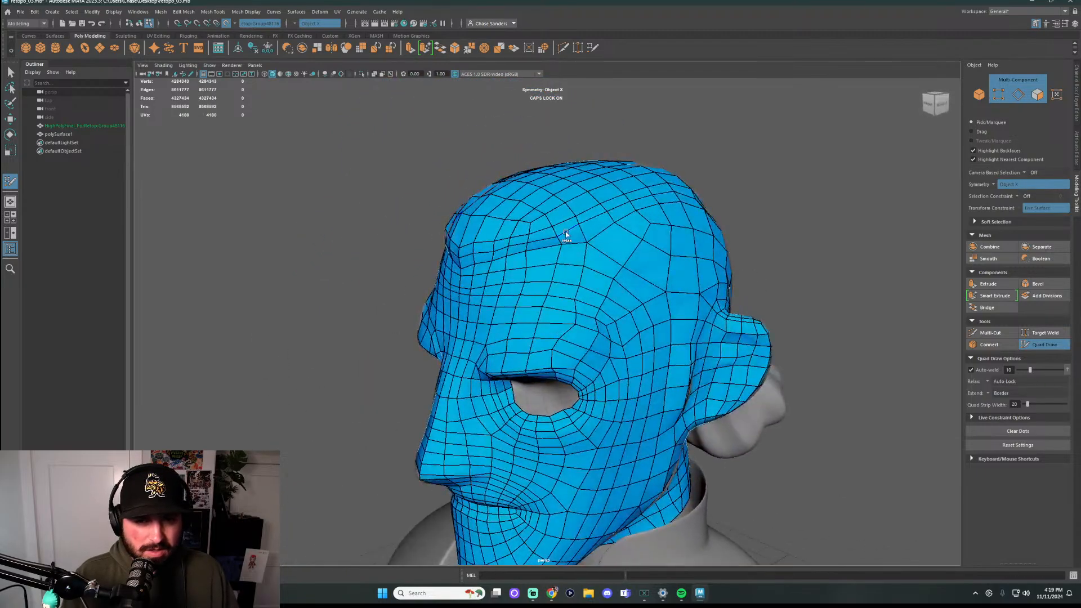
mouse_move(573, 231)
shift+mouse_down()
mouse_move(458, 244)
mouse_move(557, 234)
shift+mouse_up()
mouse_move(663, 219)
alt+mouse_down()
mouse_move(581, 222)
mouse_move(548, 238)
alt+mouse_up()
mouse_move(479, 241)
shift+mouse_down()
mouse_move(502, 326)
mouse_move(565, 421)
mouse_move(552, 345)
mouse_move(437, 235)
mouse_move(451, 244)
mouse_move(555, 229)
mouse_move(603, 241)
mouse_move(583, 270)
mouse_move(591, 387)
mouse_move(541, 429)
mouse_move(533, 473)
mouse_move(611, 414)
mouse_move(559, 468)
mouse_move(619, 506)
mouse_move(583, 529)
mouse_move(641, 532)
shift+mouse_up()
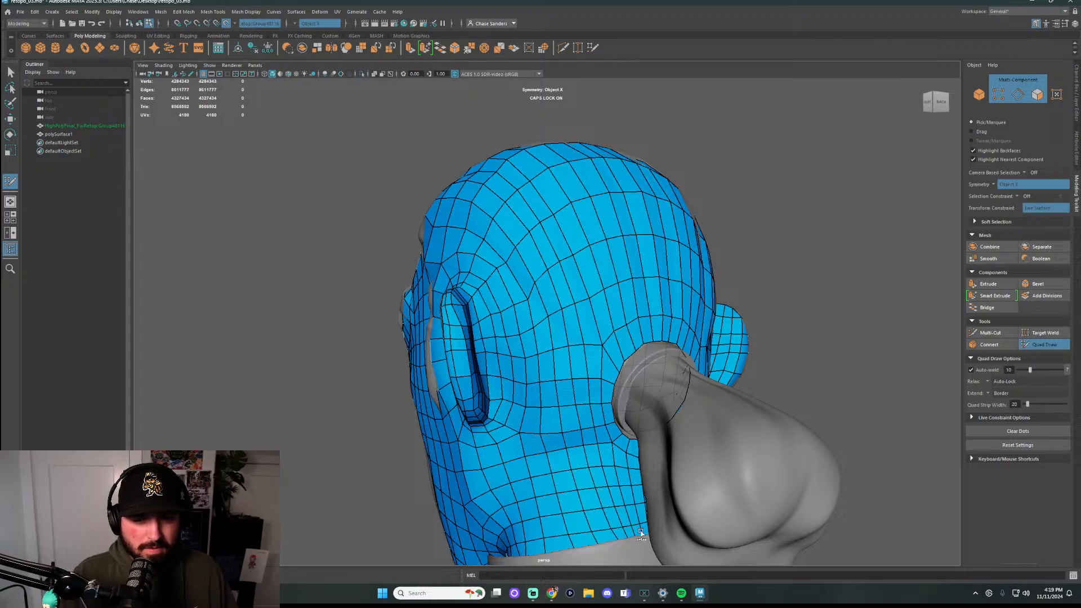
mouse_move(536, 459)
shift+mouse_down()
mouse_move(552, 370)
mouse_move(592, 333)
mouse_move(509, 276)
shift+mouse_up()
alt+drag(586, 314, 551, 345)
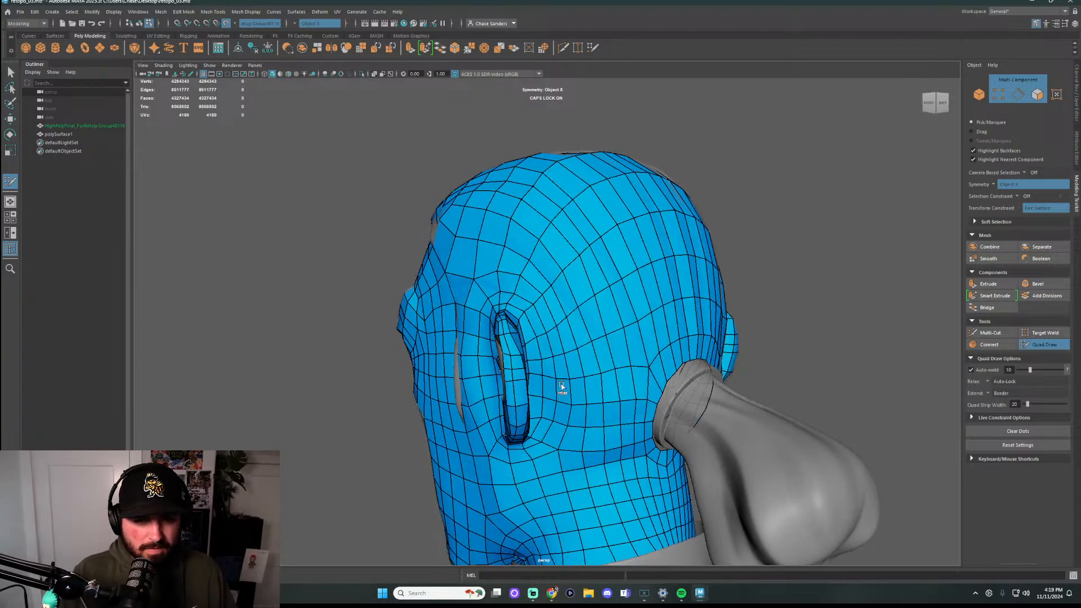
alt+drag(576, 486, 550, 372)
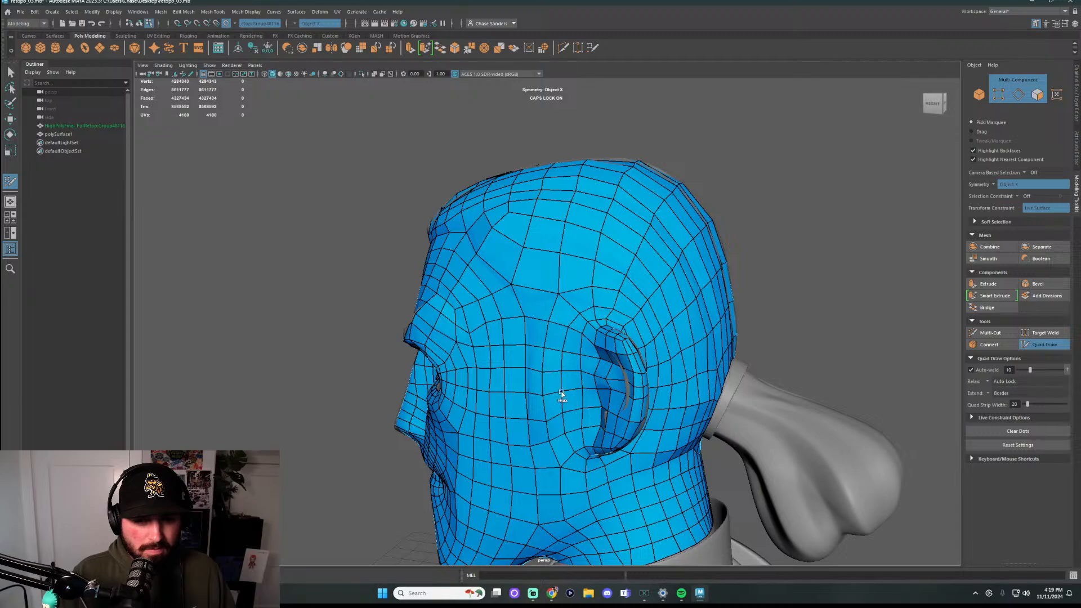
Insert an edge loop down the side of the head in front of the ear and relax the faces along it
ctrl+click(537, 287)
shift+drag(540, 415, 539, 403)
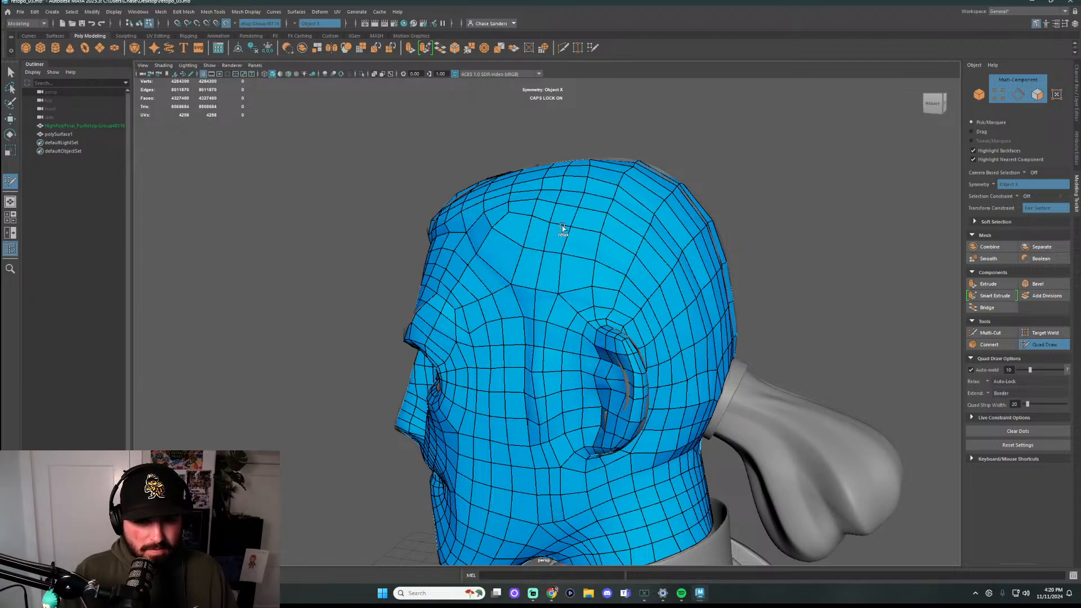
alt+drag(769, 257, 806, 322)
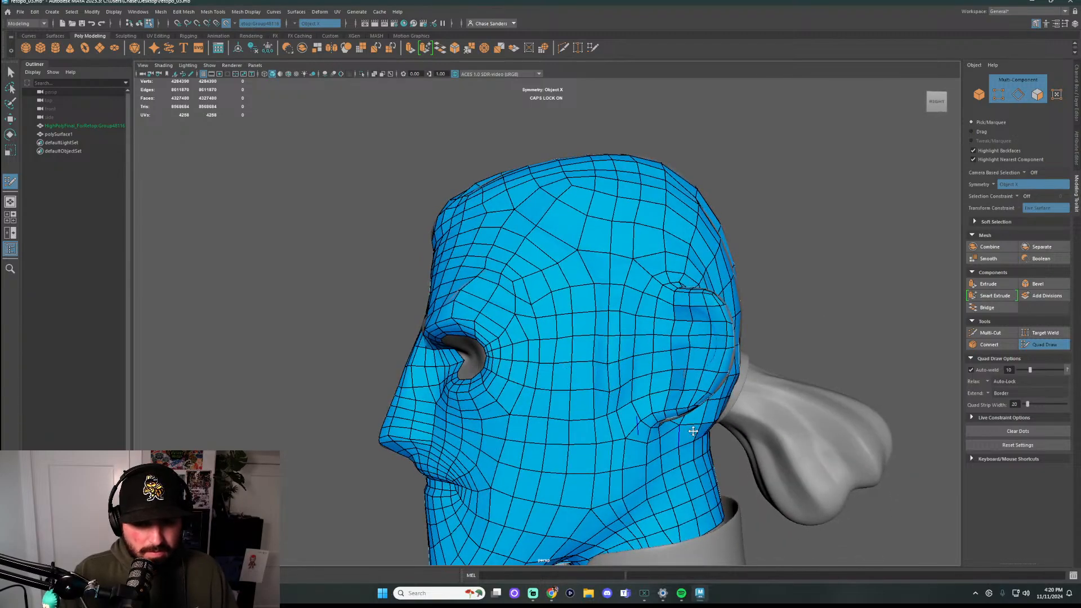
alt+drag(692, 431, 622, 383)
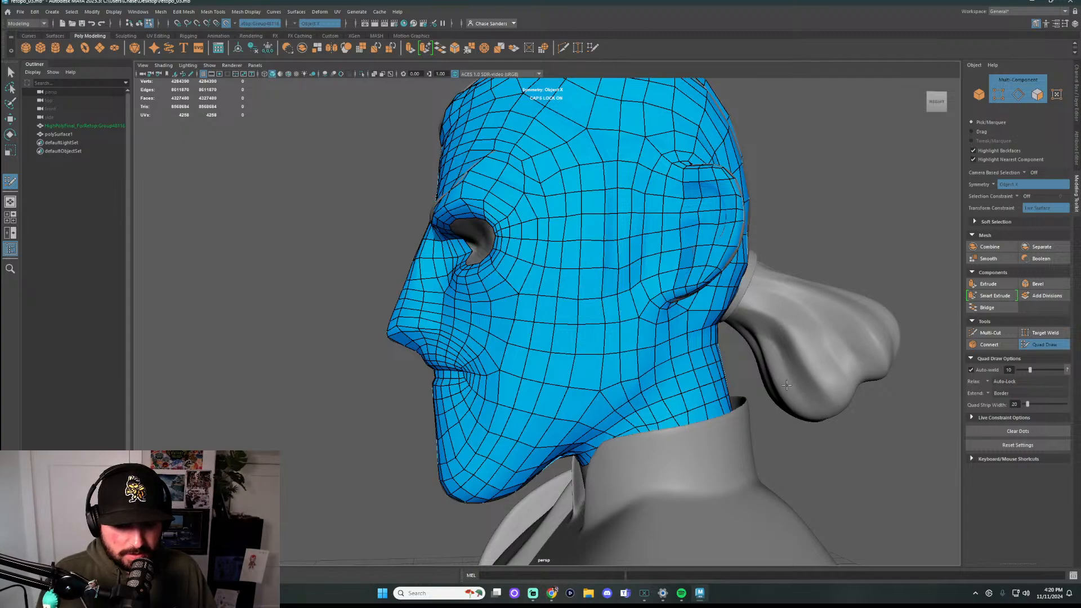
alt+drag(786, 384, 661, 488)
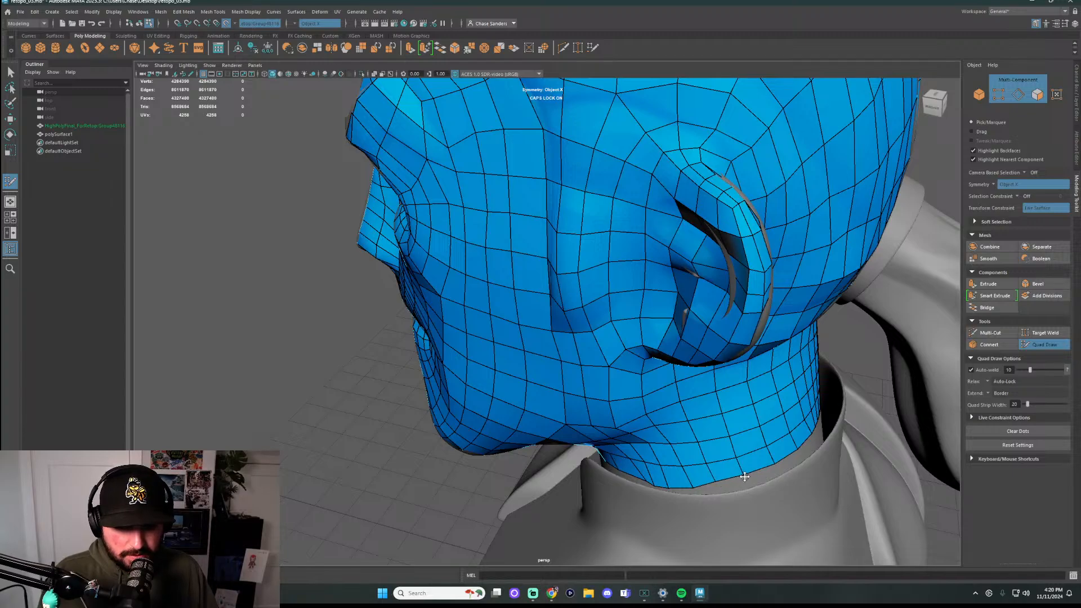
alt+drag(791, 457, 584, 256)
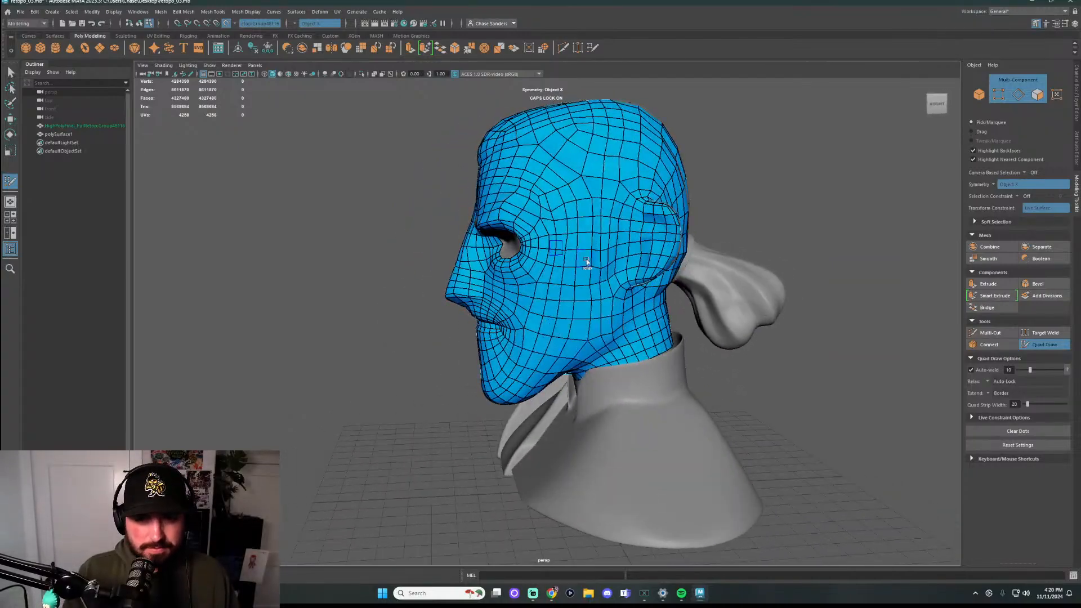
Relax the faces across the forehead, temple and side of the face to even out the quad spacing
alt+drag(738, 311, 829, 348)
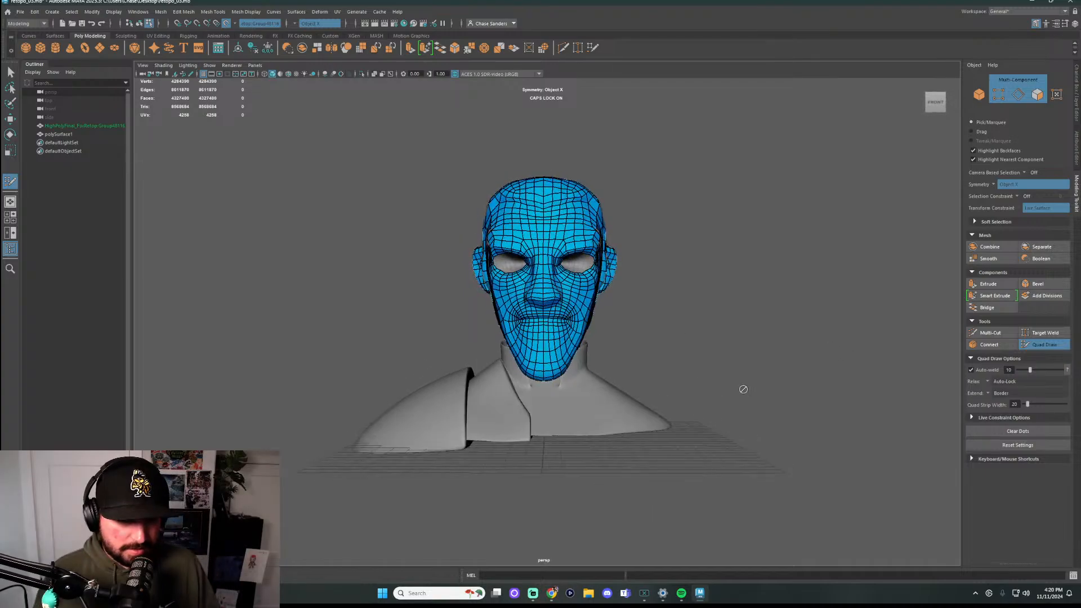
alt+drag(652, 239, 749, 333)
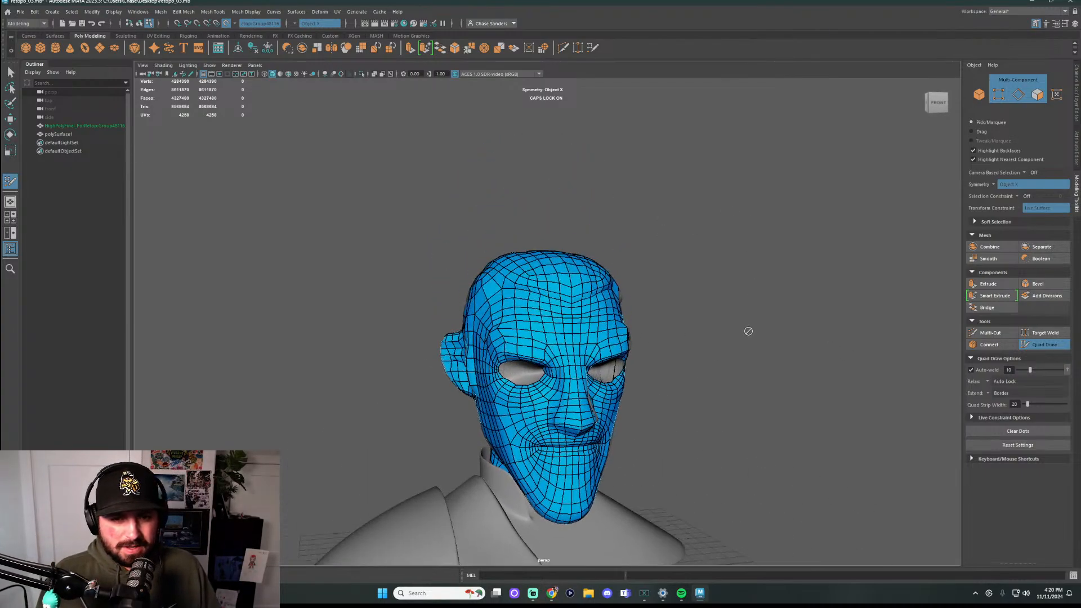
scroll(561, 362, up, 5)
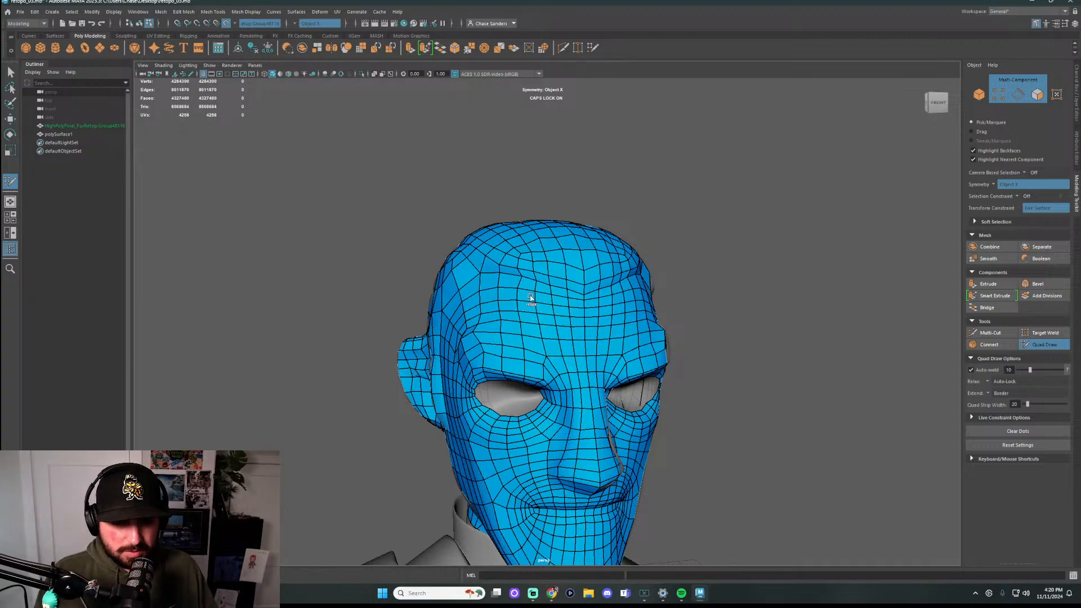
mouse_move(571, 302)
shift+mouse_down()
mouse_move(502, 281)
mouse_move(580, 295)
shift+mouse_up()
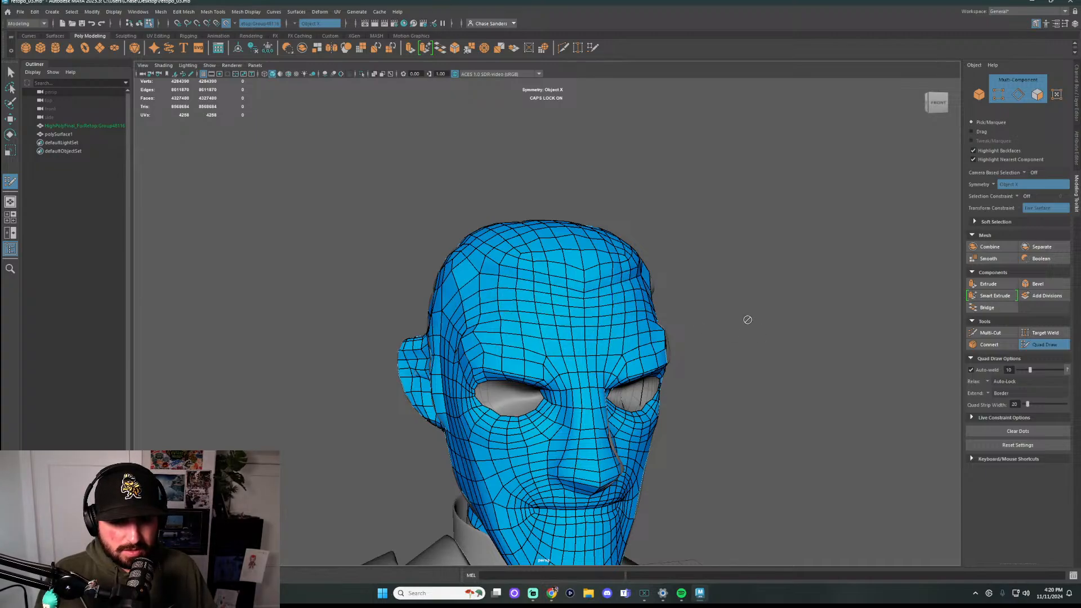
alt+drag(748, 320, 618, 320)
shift+drag(487, 318, 468, 323)
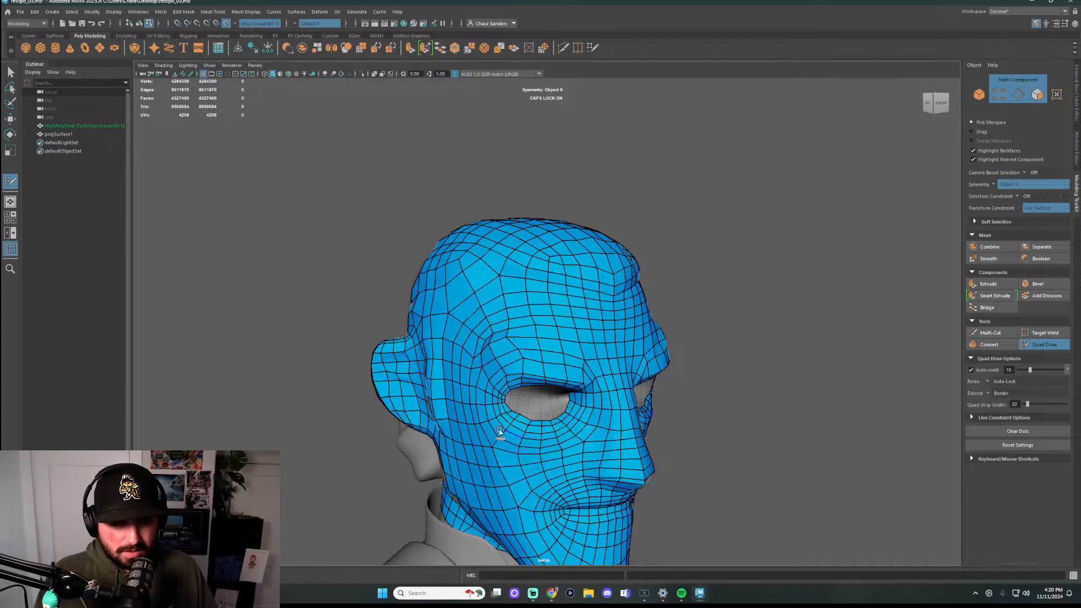
Fill a ring of Quad Draw faces along the top and side of the ponytail base, connecting to the head mesh border
alt+drag(724, 432, 753, 332)
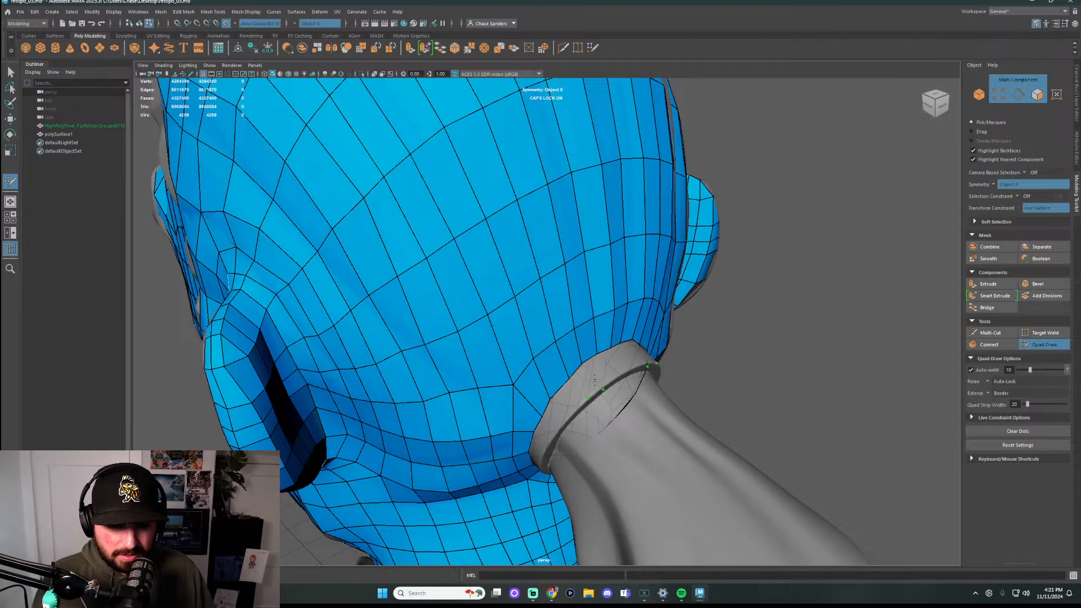
shift+click(617, 378)
shift+click(629, 370)
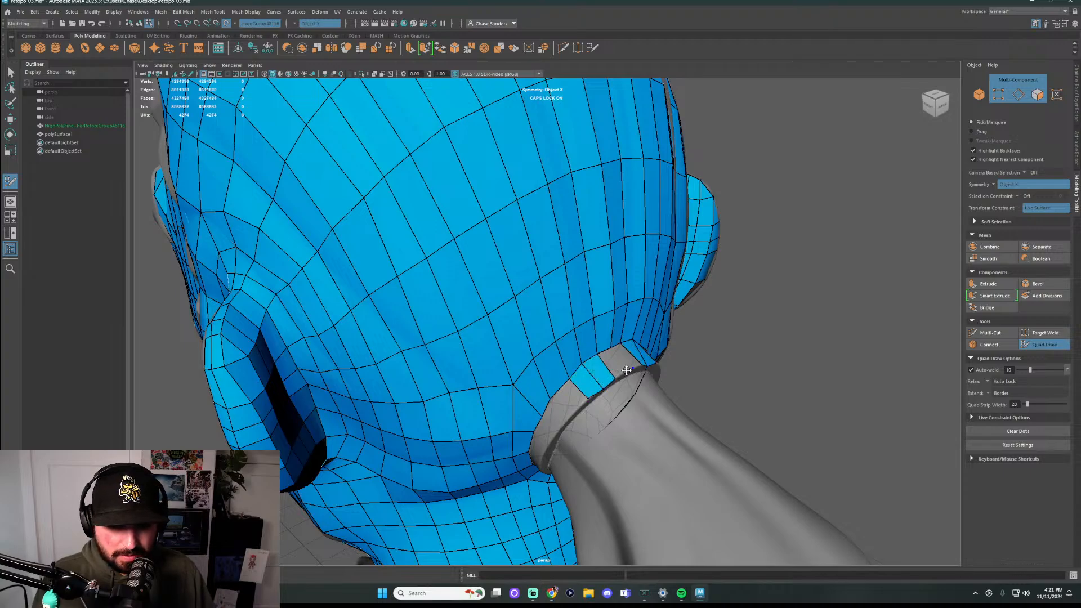
shift+click(625, 371)
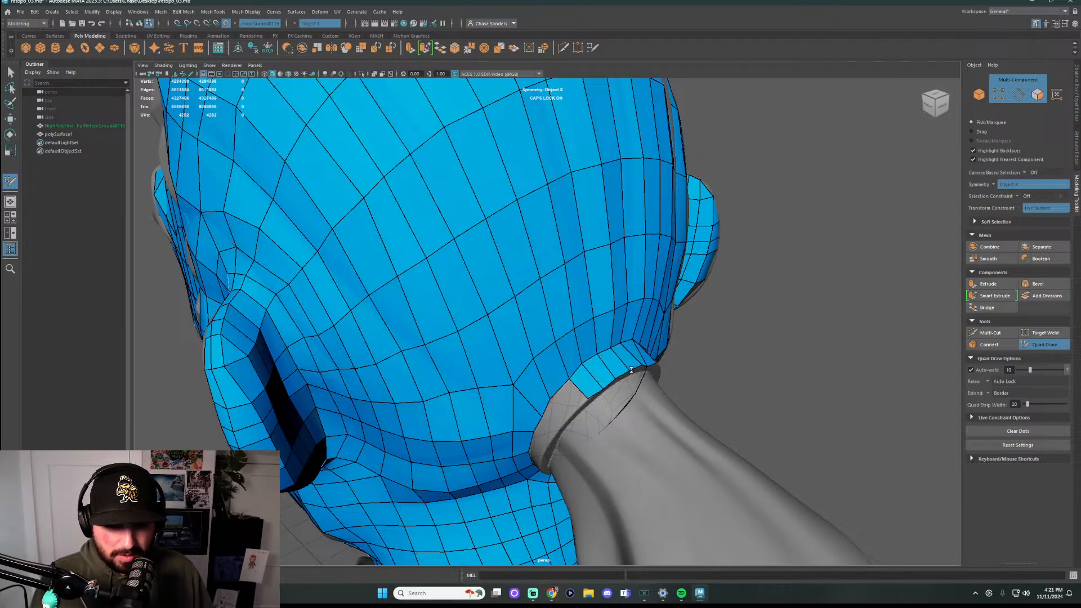
mouse_move(725, 366)
alt+mouse_down()
mouse_move(387, 334)
mouse_move(341, 288)
alt+mouse_up()
shift+click(382, 334)
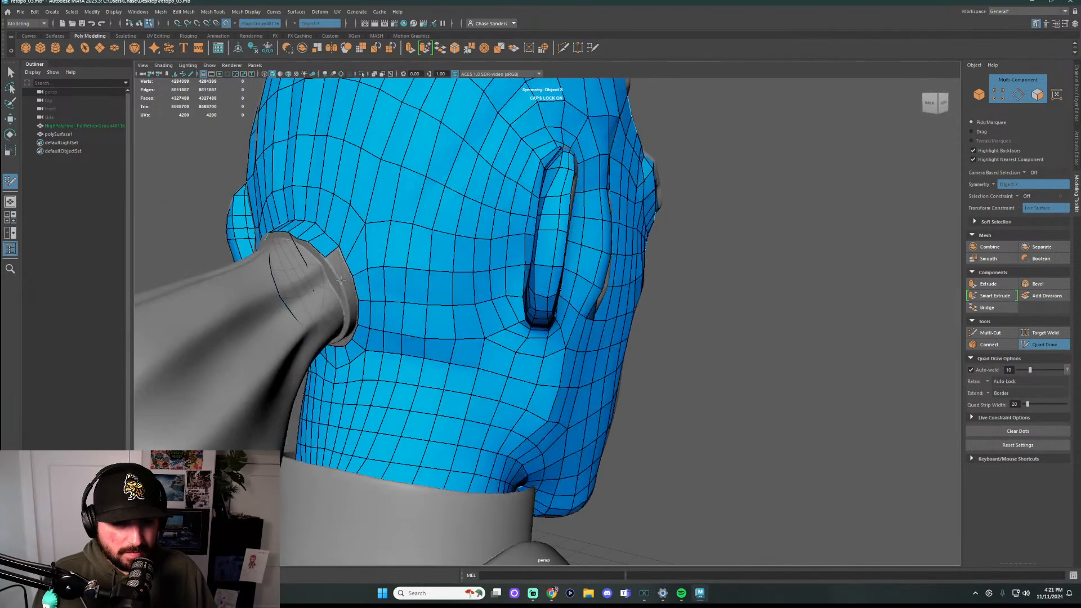
shift+click(339, 271)
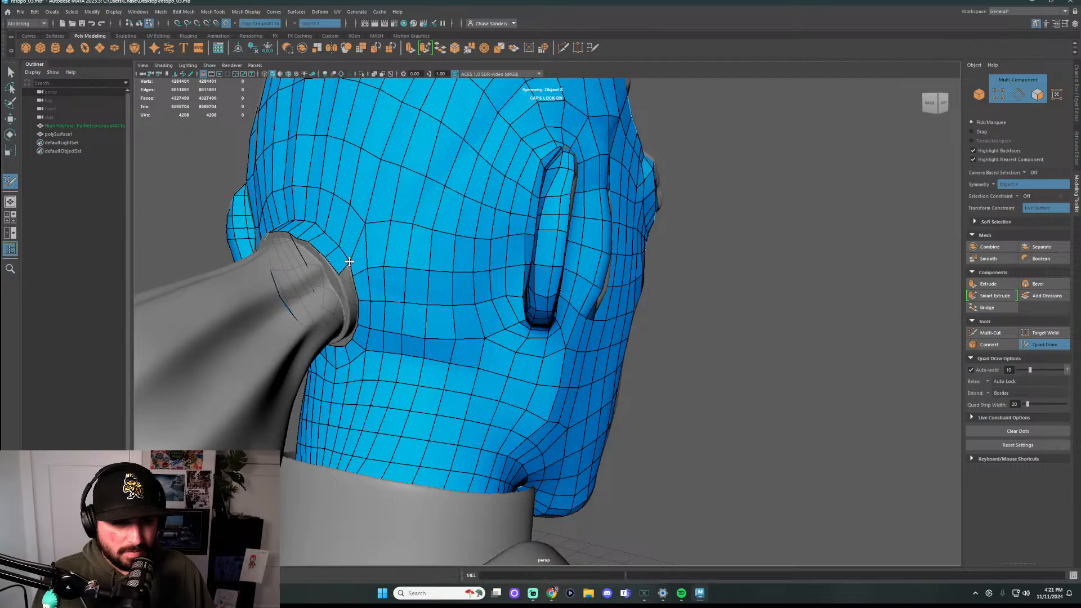
shift+click(347, 290)
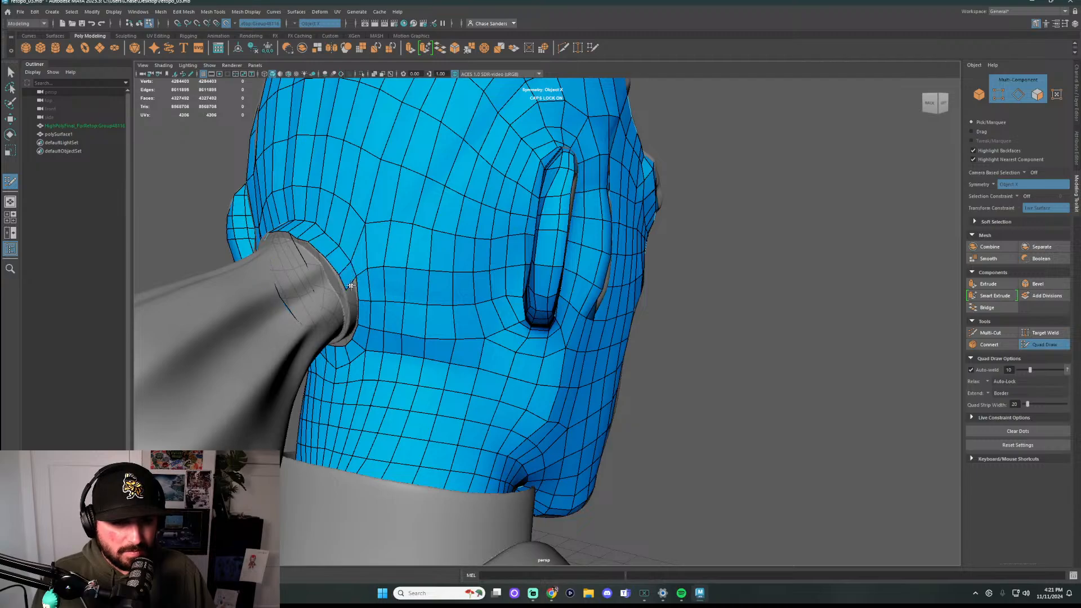
mouse_move(347, 290)
alt+mouse_down()
mouse_move(352, 301)
mouse_move(345, 276)
alt+mouse_up()
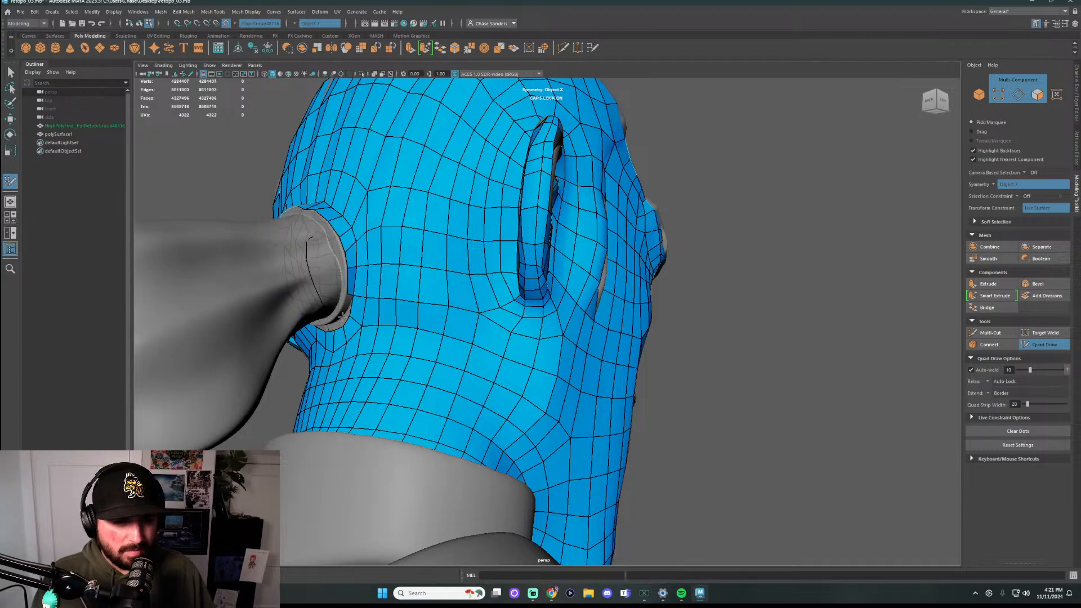
Continue the ring of quads beneath the ponytail base until both sides meet at the centre
alt+drag(342, 316, 421, 293)
scroll(421, 293, up, 5)
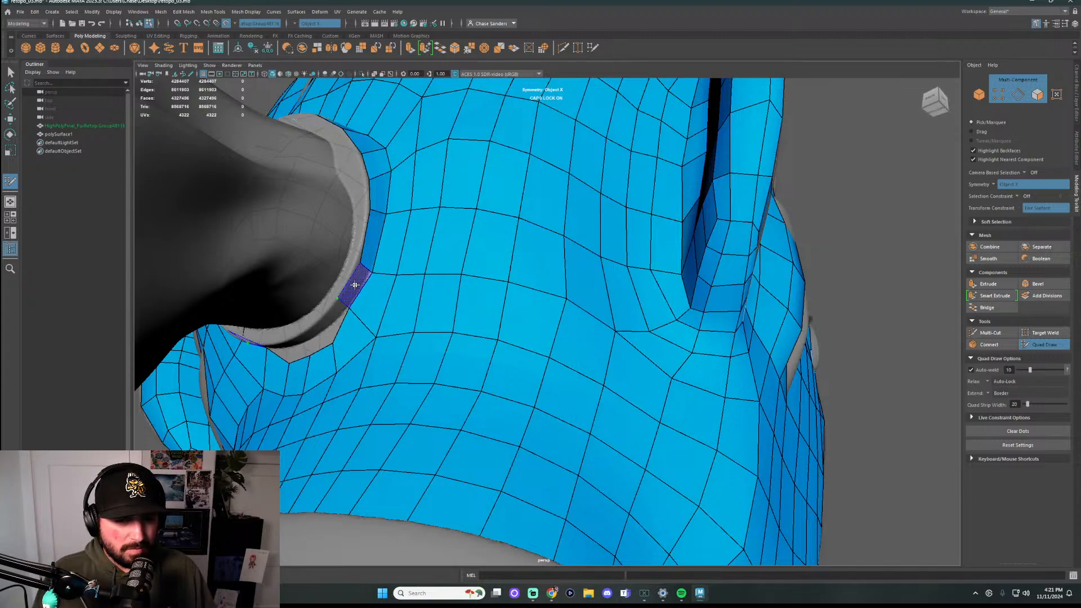
shift+click(355, 285)
mouse_move(355, 285)
alt+mouse_down()
mouse_move(388, 235)
mouse_move(367, 224)
alt+mouse_up()
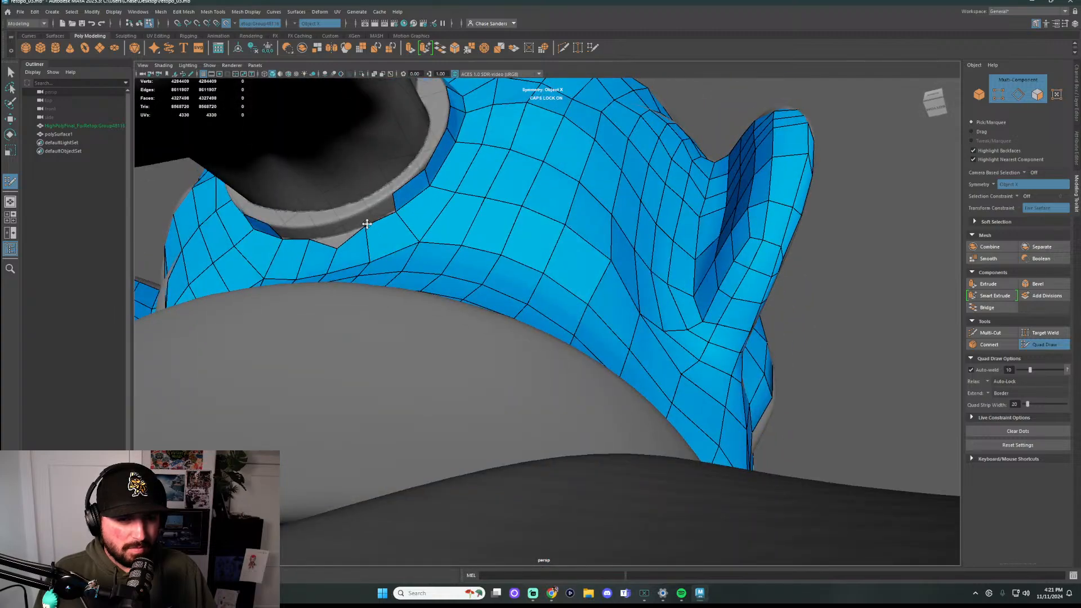
shift+click(375, 214)
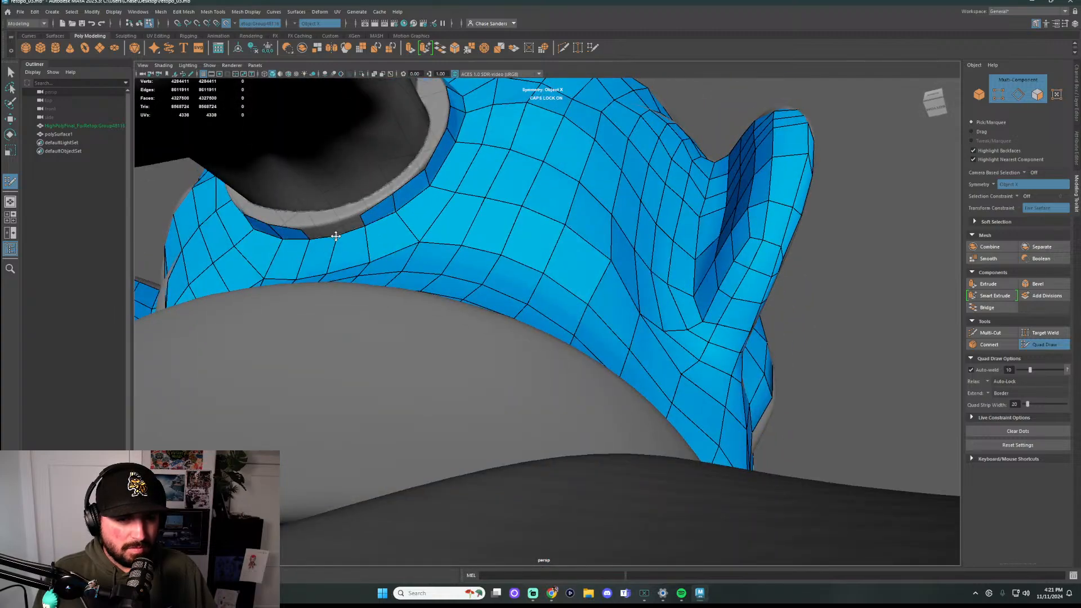
shift+click(327, 232)
mouse_move(327, 233)
alt+mouse_down()
mouse_move(394, 225)
mouse_move(417, 272)
mouse_move(369, 273)
mouse_move(445, 244)
alt+mouse_up()
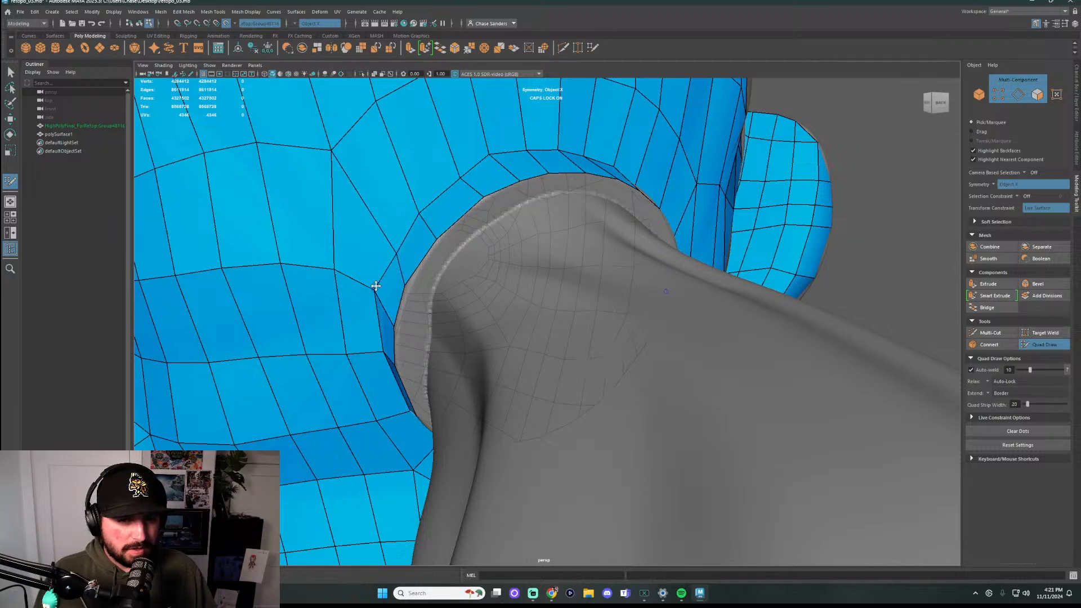
Insert an edge loop around the ponytail base and relax the surrounding faces on the back of the head
mouse_move(387, 285)
alt+mouse_down()
mouse_move(398, 309)
mouse_move(495, 201)
mouse_move(532, 251)
mouse_move(519, 289)
mouse_move(536, 319)
mouse_move(519, 314)
mouse_move(490, 273)
mouse_move(536, 320)
mouse_move(535, 357)
mouse_move(429, 238)
alt+mouse_up()
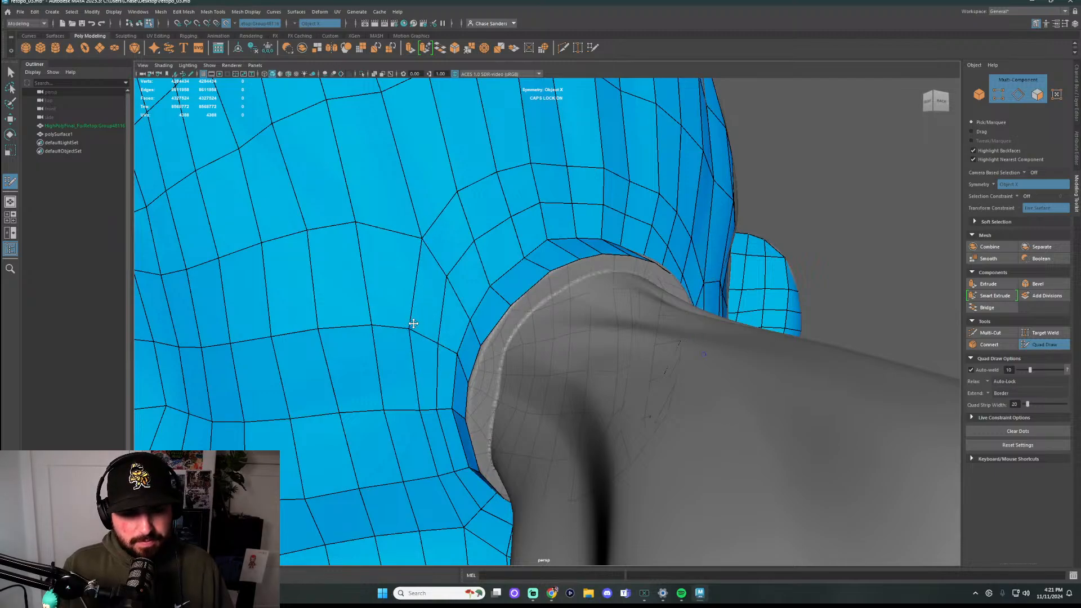
mouse_move(411, 321)
shift+mouse_down()
mouse_move(484, 186)
mouse_move(441, 200)
mouse_move(556, 192)
mouse_move(499, 164)
mouse_move(644, 159)
shift+mouse_up()
alt+drag(779, 202, 766, 195)
scroll(727, 271, down, 3)
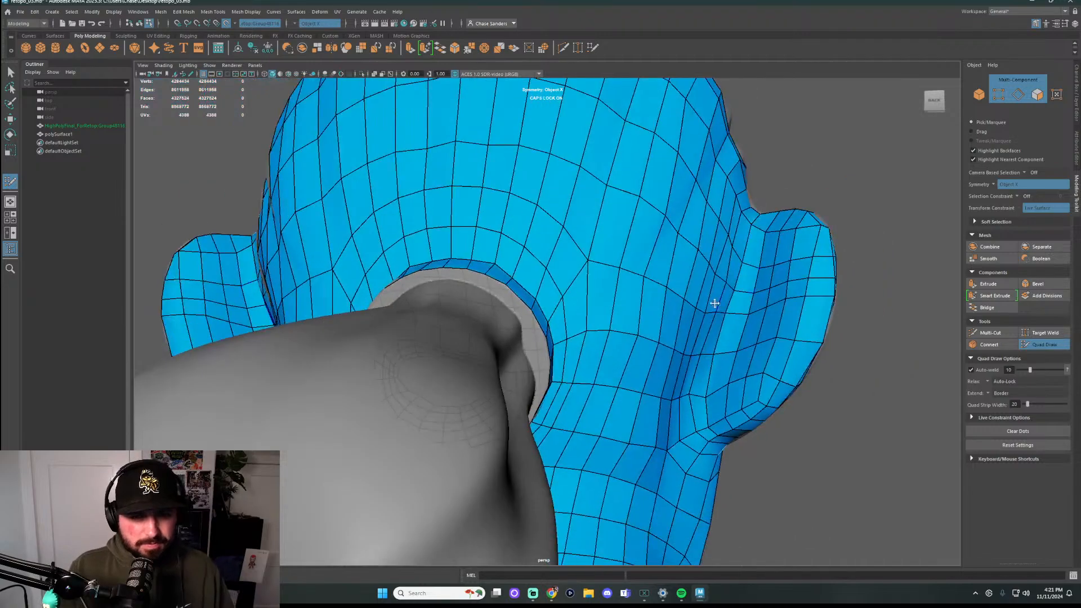
alt+drag(623, 309, 560, 314)
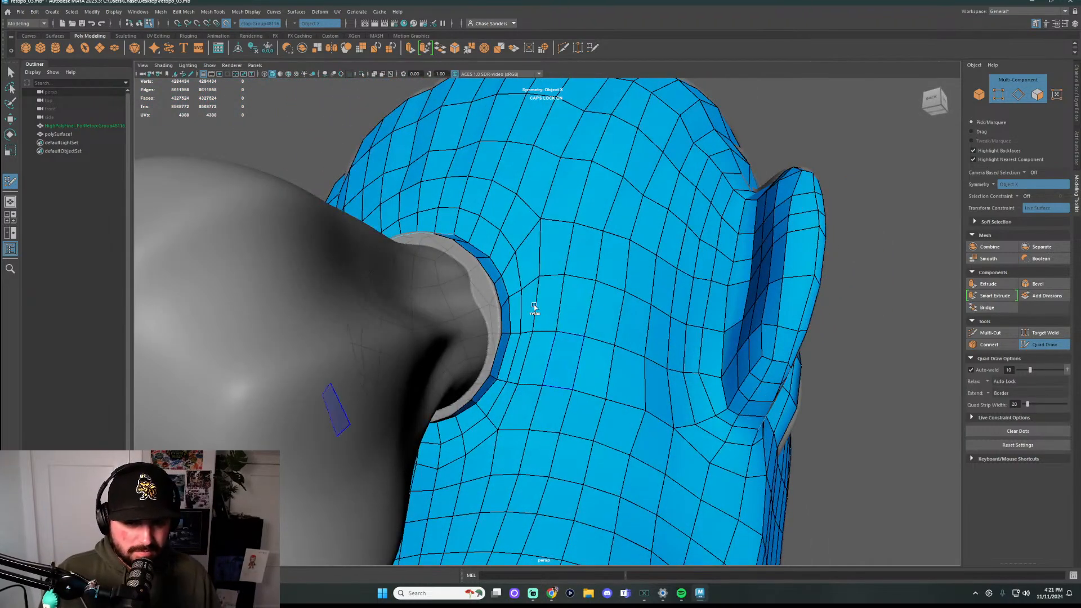
alt+drag(580, 308, 562, 321)
scroll(551, 393, up, 3)
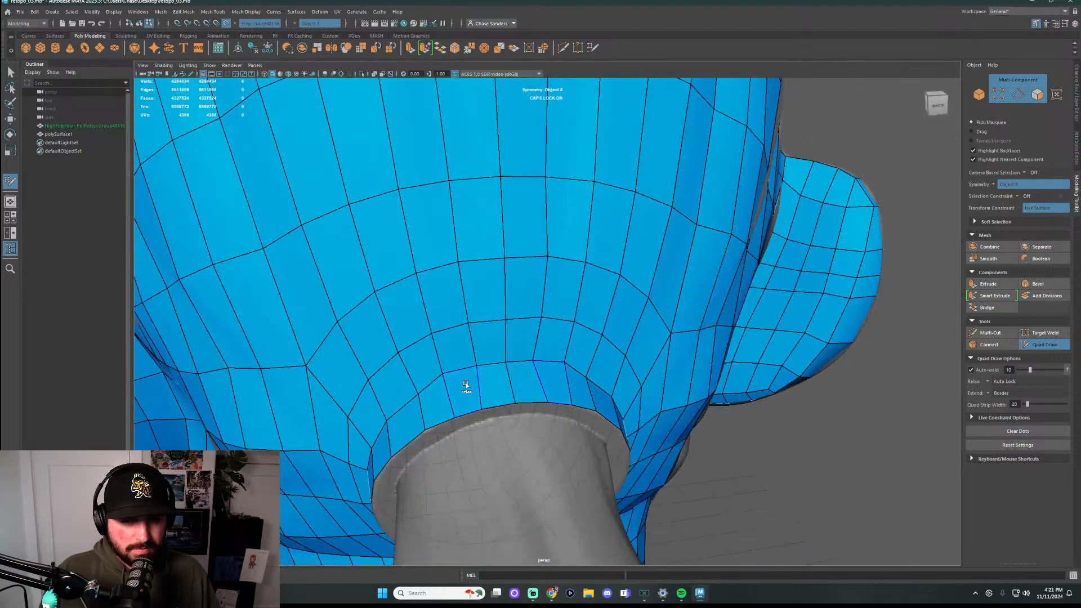
Add a second, inner row of quads along the top of the ponytail base, joined at the centre line
alt+drag(443, 375, 417, 381)
shift+click(521, 349)
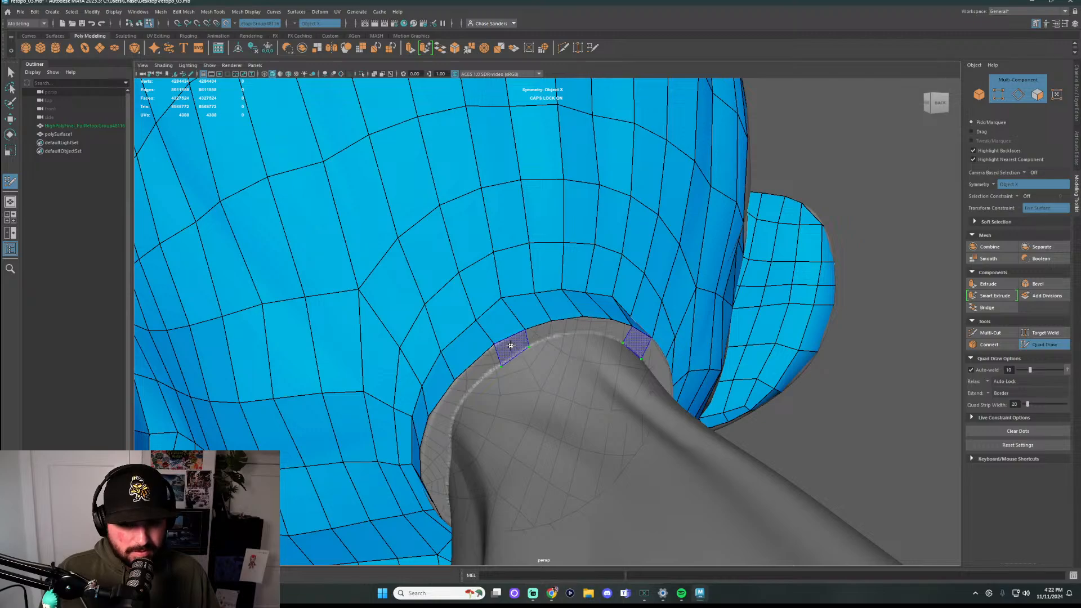
shift+click(541, 335)
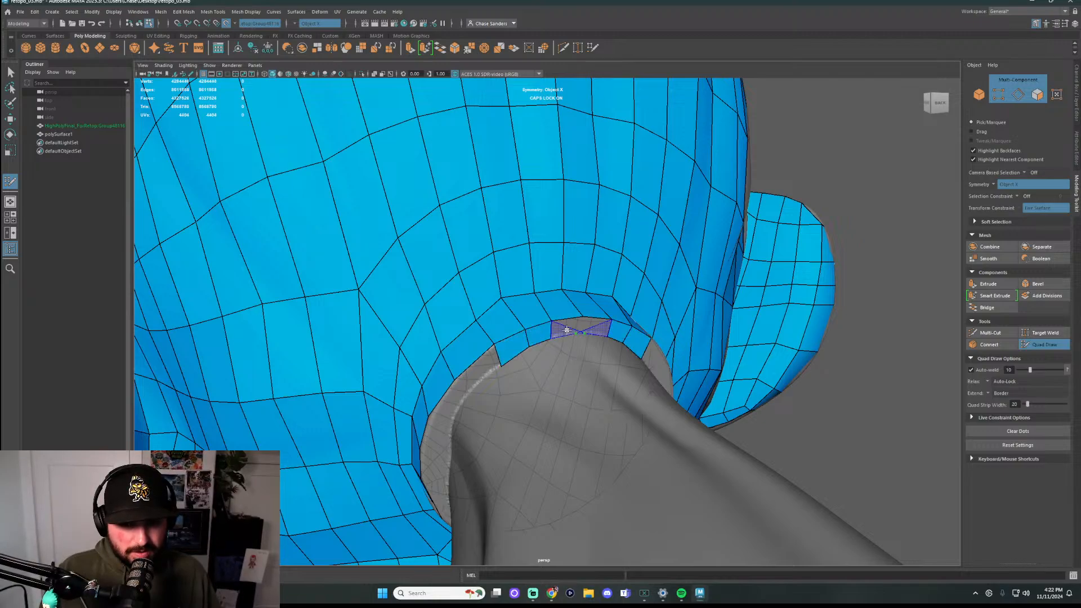
key(ctrl+z)
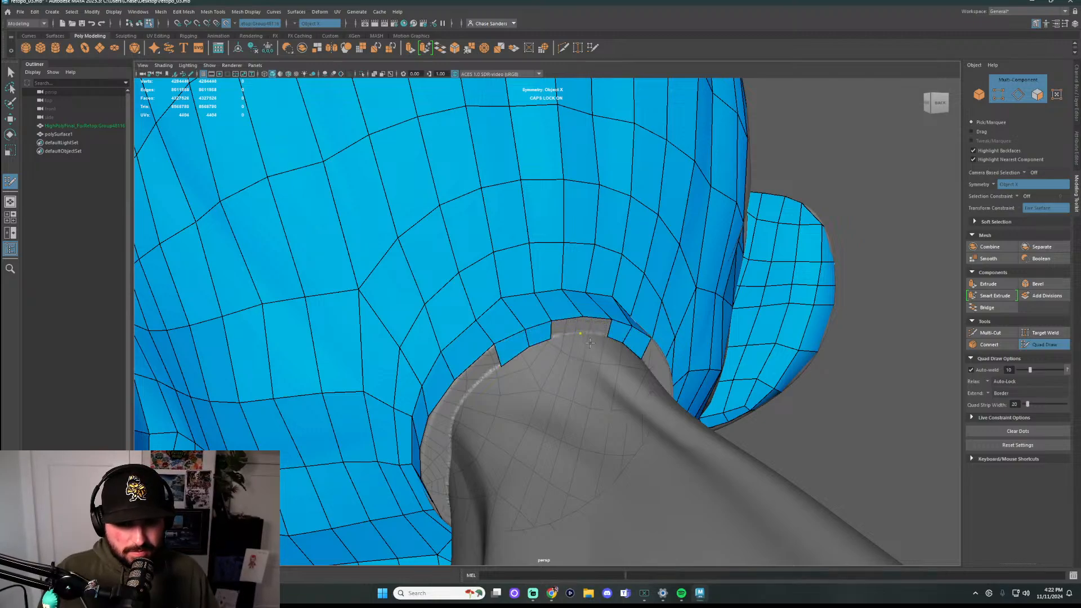
shift+click(584, 332)
mouse_move(584, 333)
alt+mouse_down()
mouse_move(664, 330)
mouse_move(511, 355)
alt+mouse_up()
shift+click(511, 357)
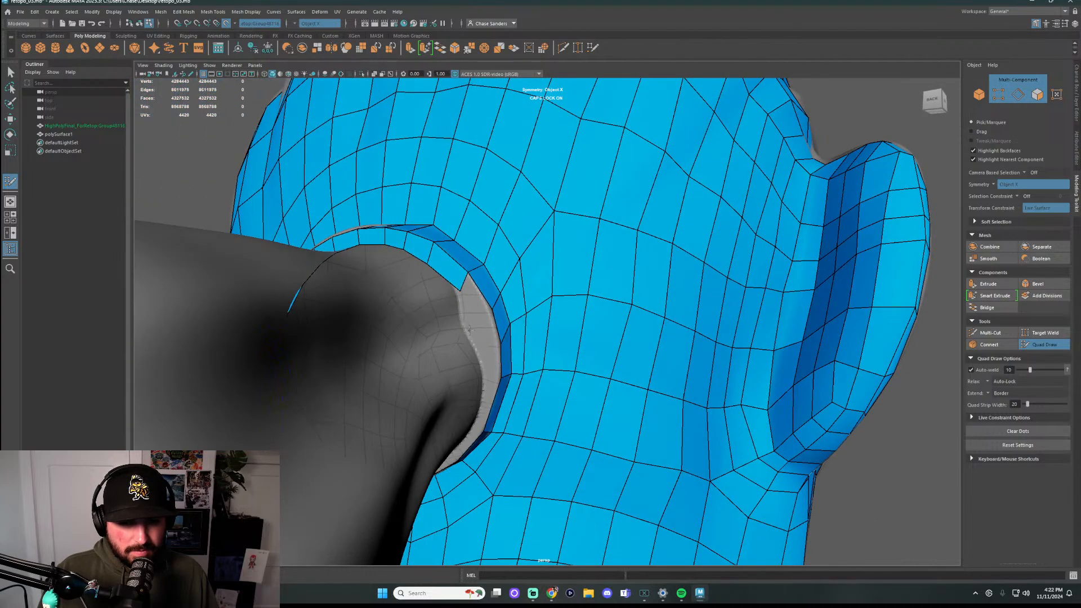
Extend the inner row of quads down the side and across the underside of the ponytail base to close the ring
shift+click(472, 307)
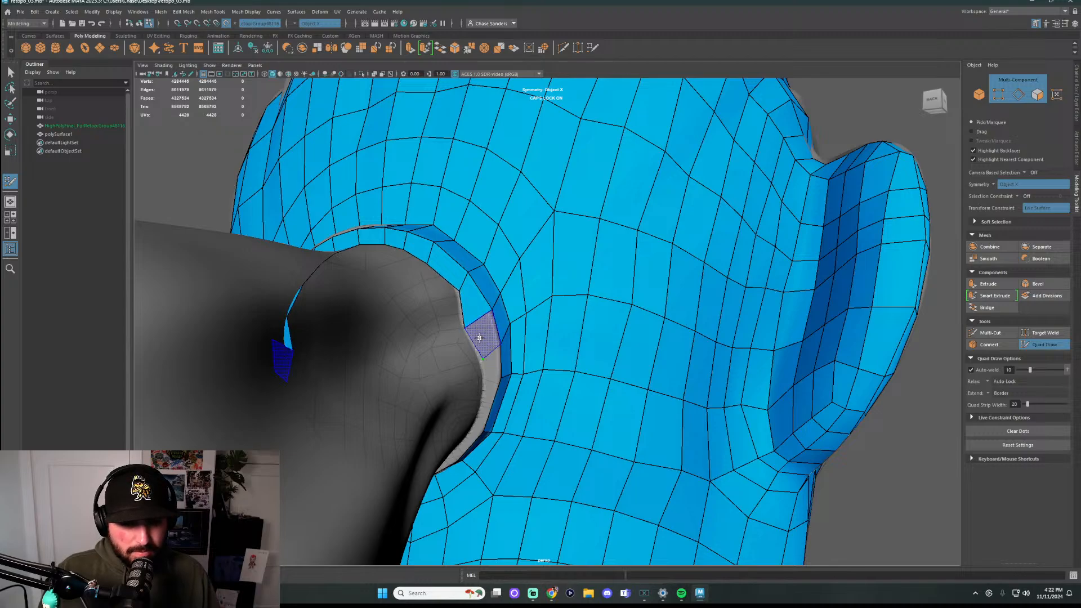
shift+click(479, 338)
mouse_move(480, 338)
alt+mouse_down()
mouse_move(535, 314)
mouse_move(536, 296)
mouse_move(442, 311)
alt+mouse_up()
shift+click(479, 324)
shift+click(482, 305)
shift+click(455, 316)
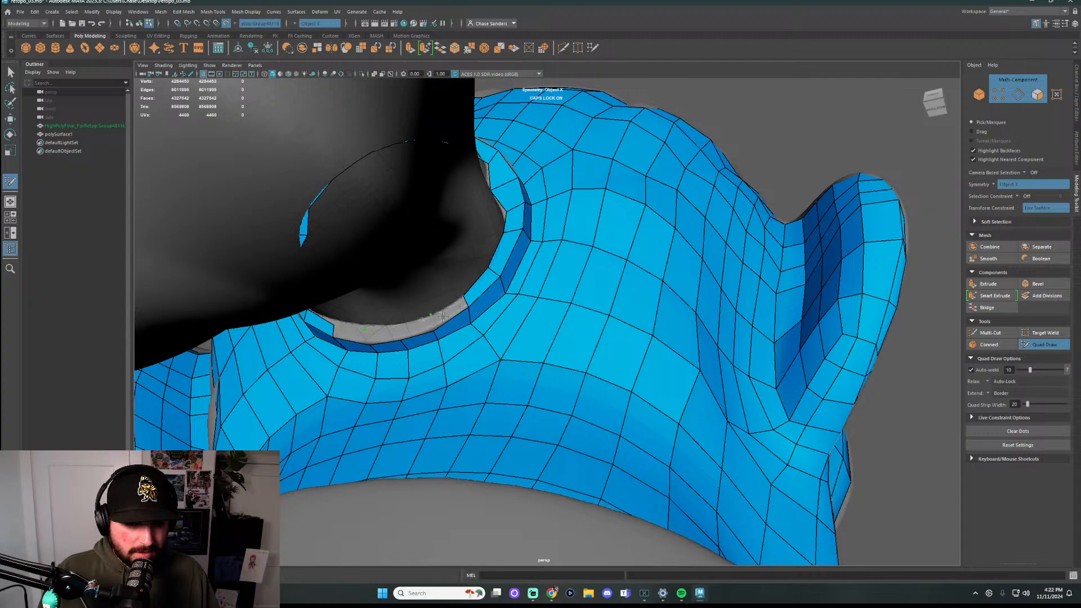
shift+click(412, 329)
mouse_move(411, 329)
alt+mouse_down()
mouse_move(518, 265)
mouse_move(516, 288)
mouse_move(572, 306)
mouse_move(567, 316)
mouse_move(573, 281)
mouse_move(511, 362)
alt+mouse_up()
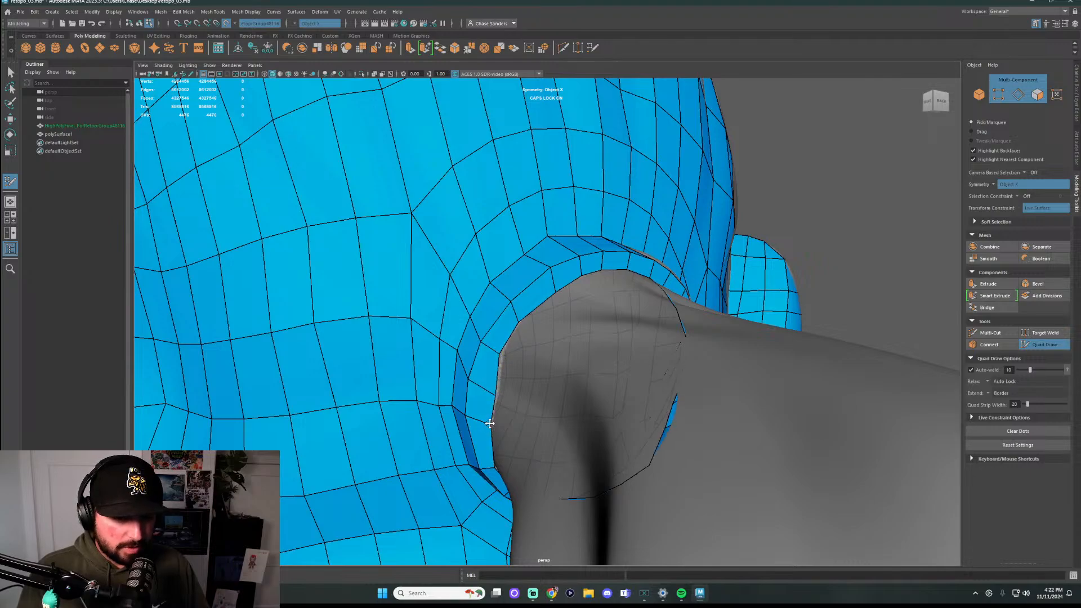
Start a strip of Quad Draw faces on the bust around the side and back of the collar base
alt+drag(520, 398, 627, 386)
scroll(540, 358, up, 3)
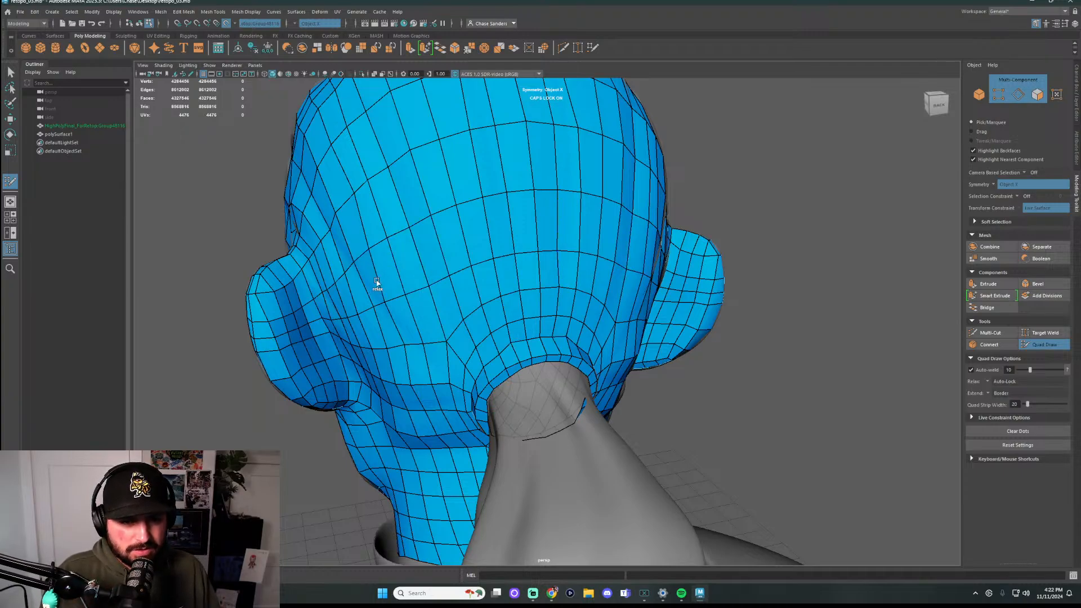
alt+drag(482, 210, 401, 318)
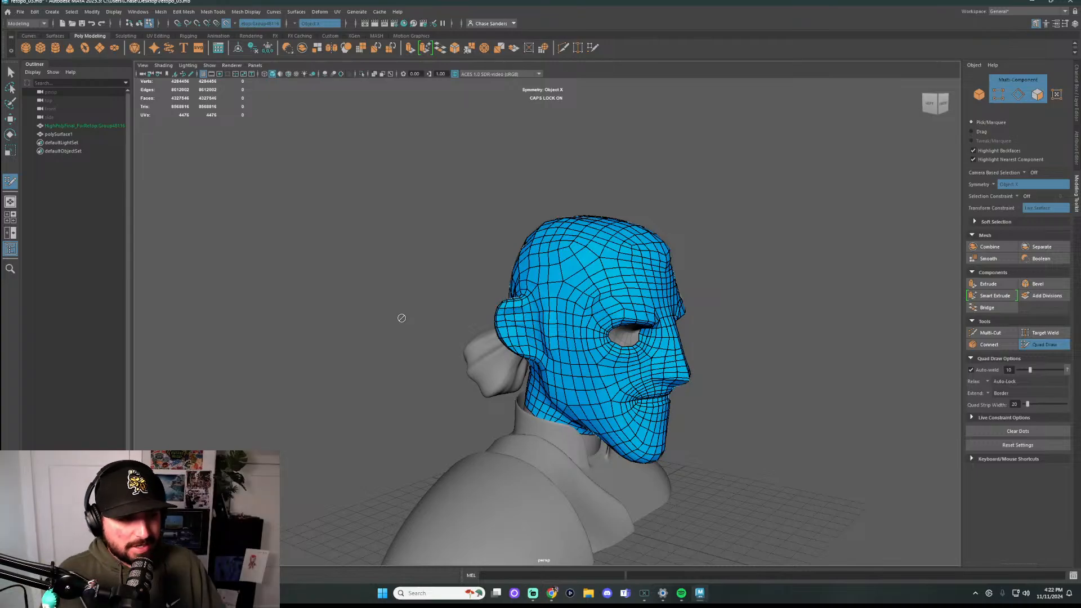
alt+drag(653, 333, 529, 361)
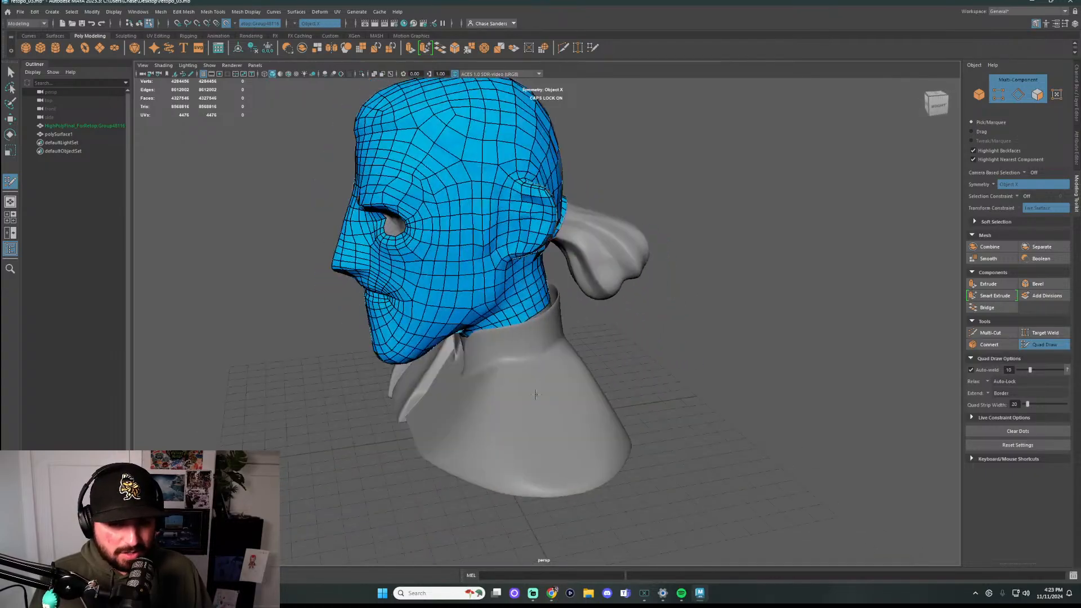
scroll(537, 376, up, 3)
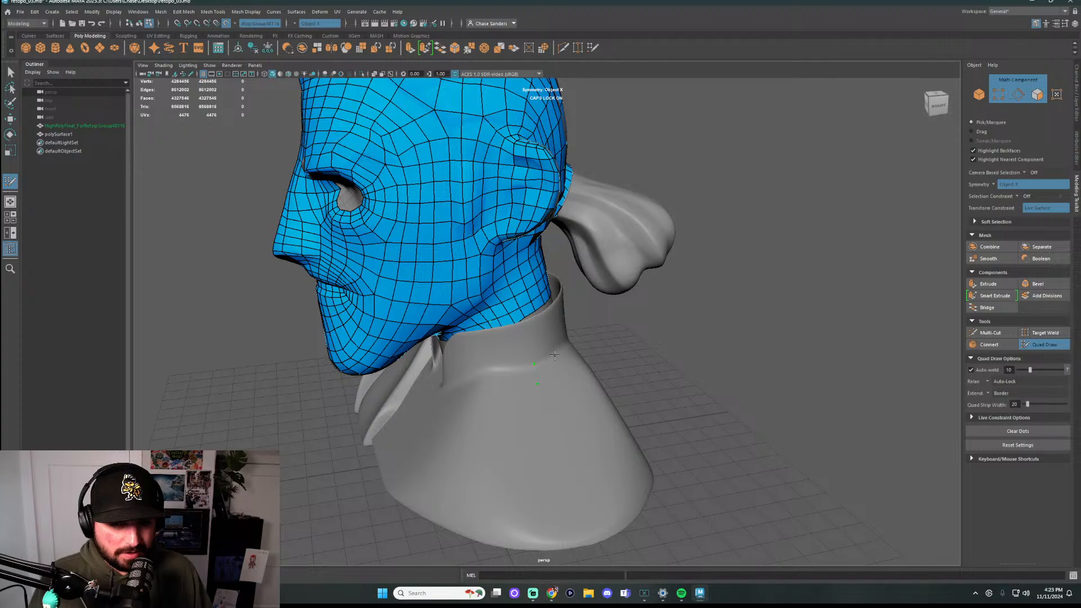
shift+click(571, 379)
alt+drag(571, 379, 631, 347)
click(614, 373)
shift+click(614, 373)
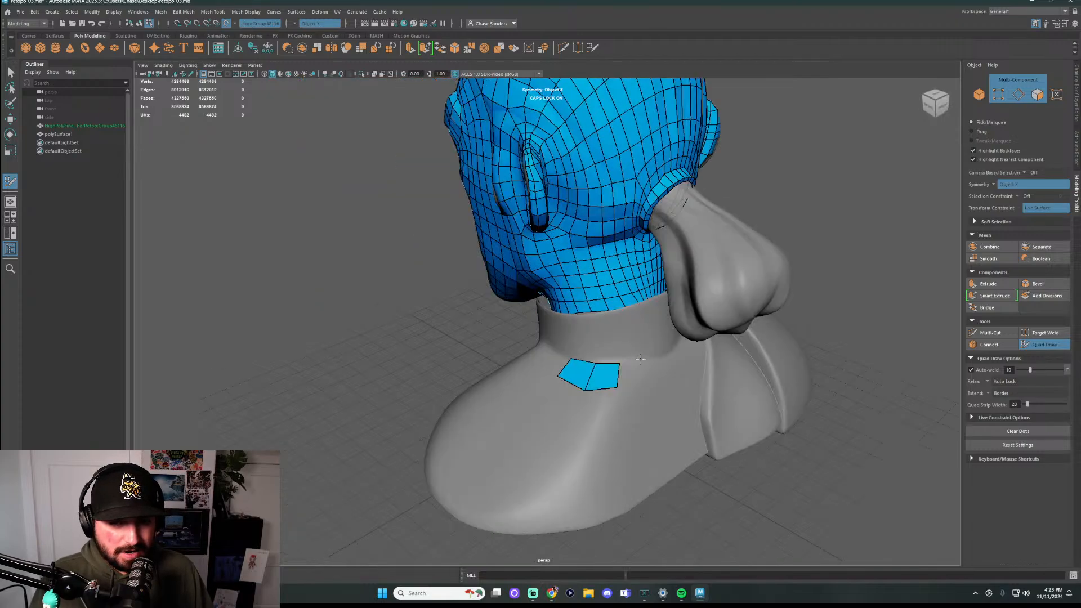
click(648, 382)
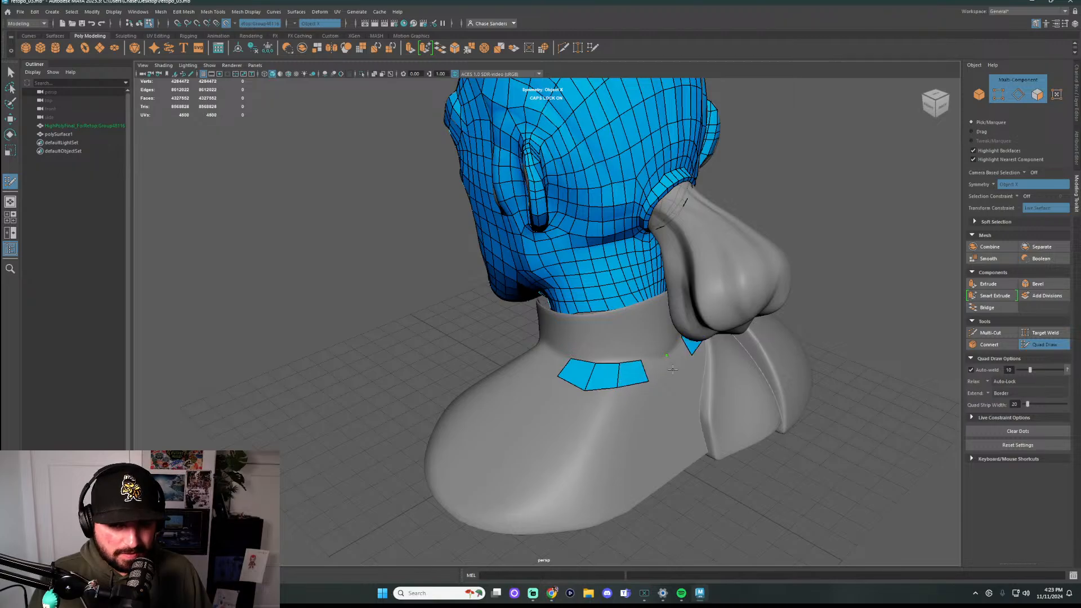
shift+click(667, 375)
Extend the collar-base strip with more quads along the shoulder toward the front of the neck
mouse_move(668, 375)
alt+mouse_down()
mouse_move(512, 372)
mouse_move(475, 390)
alt+mouse_up()
shift+click(522, 390)
click(476, 411)
shift+click(478, 403)
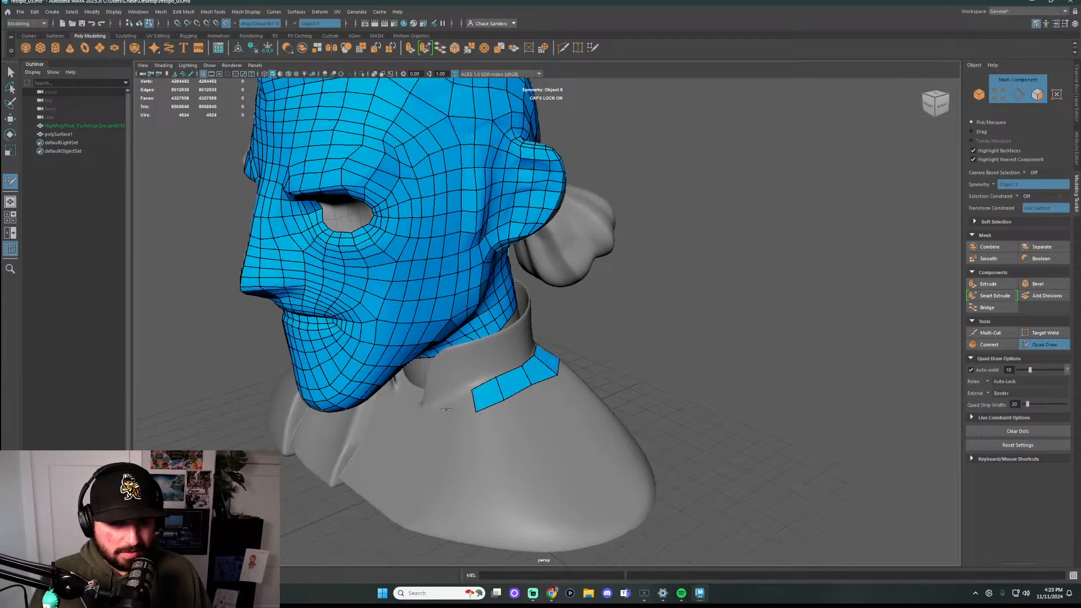
shift+click(445, 420)
mouse_move(444, 419)
alt+mouse_down()
mouse_move(489, 453)
mouse_move(330, 432)
alt+mouse_up()
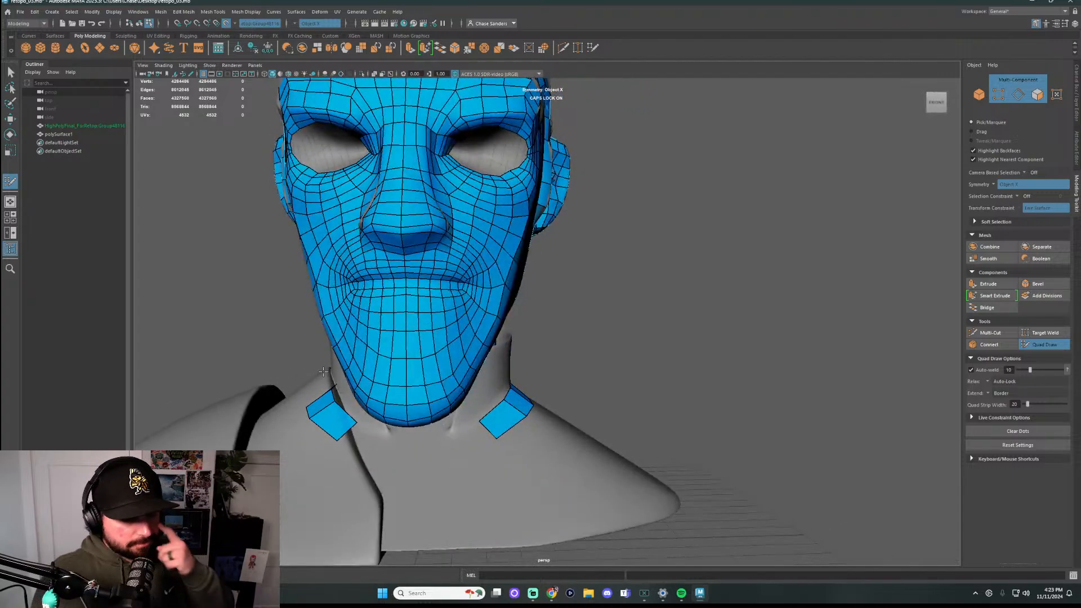
Undo all the quads drawn around the base of the collar
key(ctrl+z)
key(ctrl+z)
key(ctrl+z)
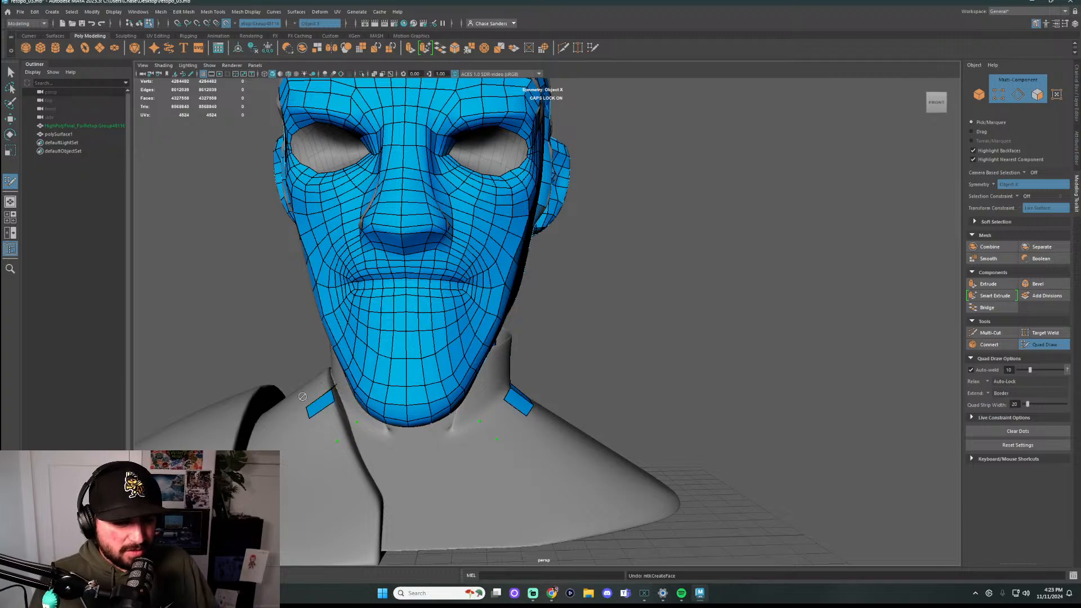
key(ctrl+z)
key(ctrl+z)
key(ctrl+z)
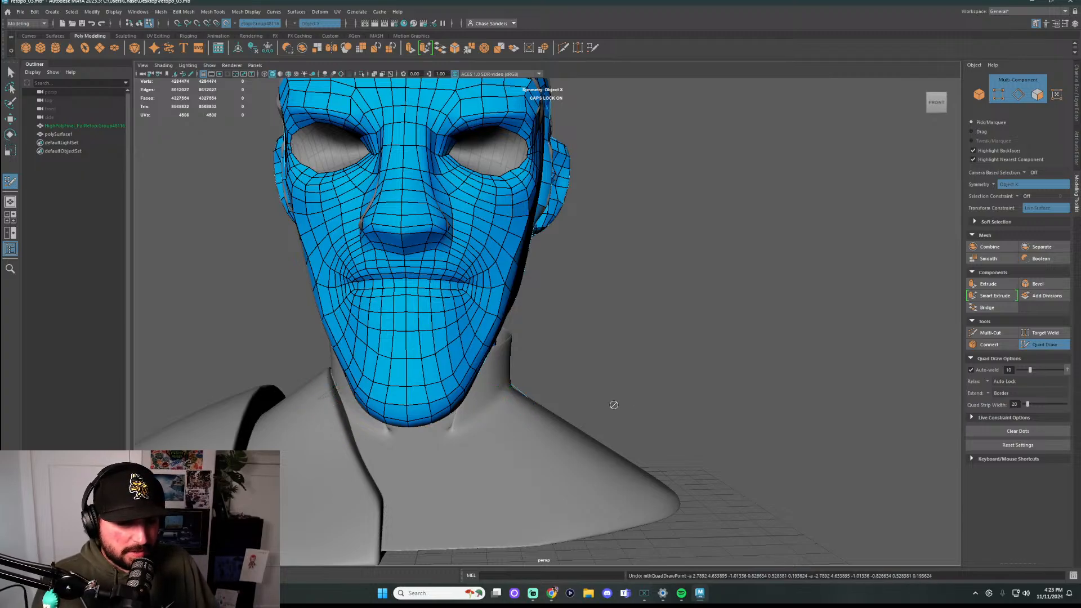
alt+drag(633, 386, 473, 391)
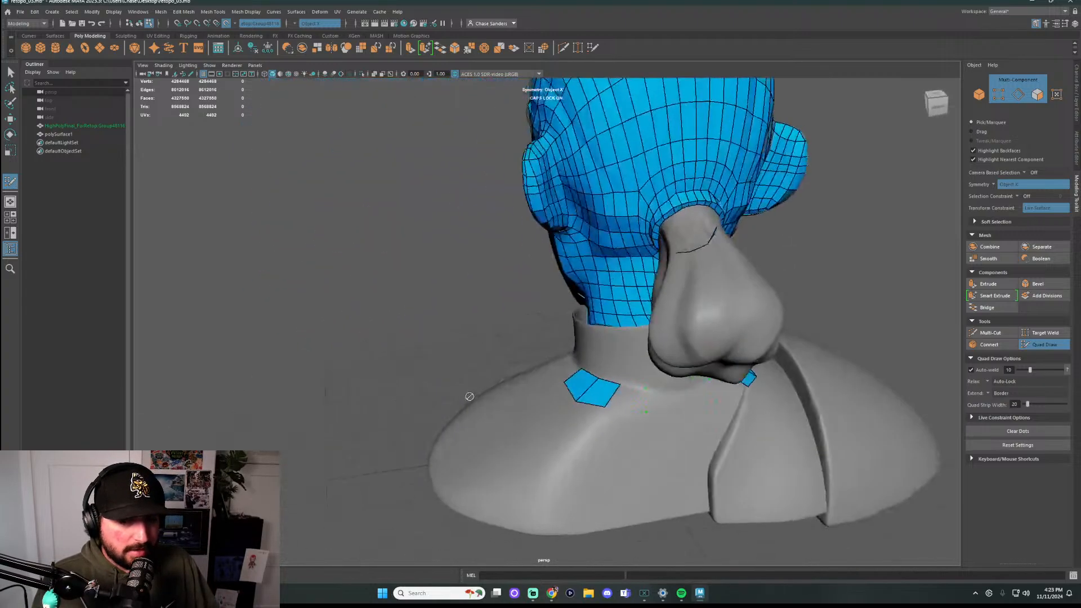
key(ctrl+z)
key(ctrl+z)
key(ctrl+z)
key(ctrl+z)
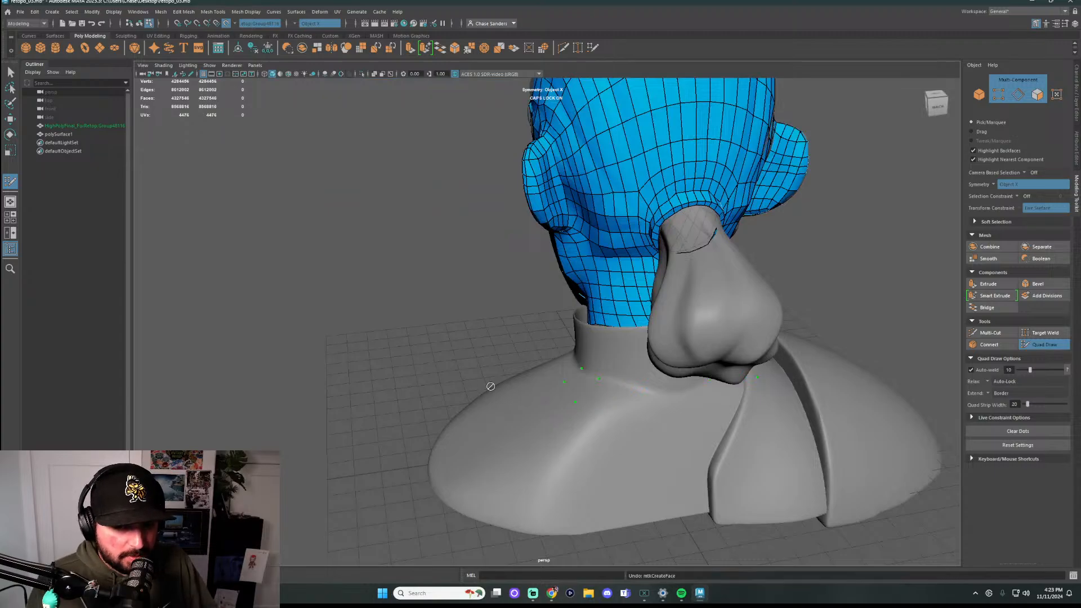
Exit Quad Draw and return to the selection tool with the whole bust in view
alt+drag(684, 423, 676, 364)
key(q)
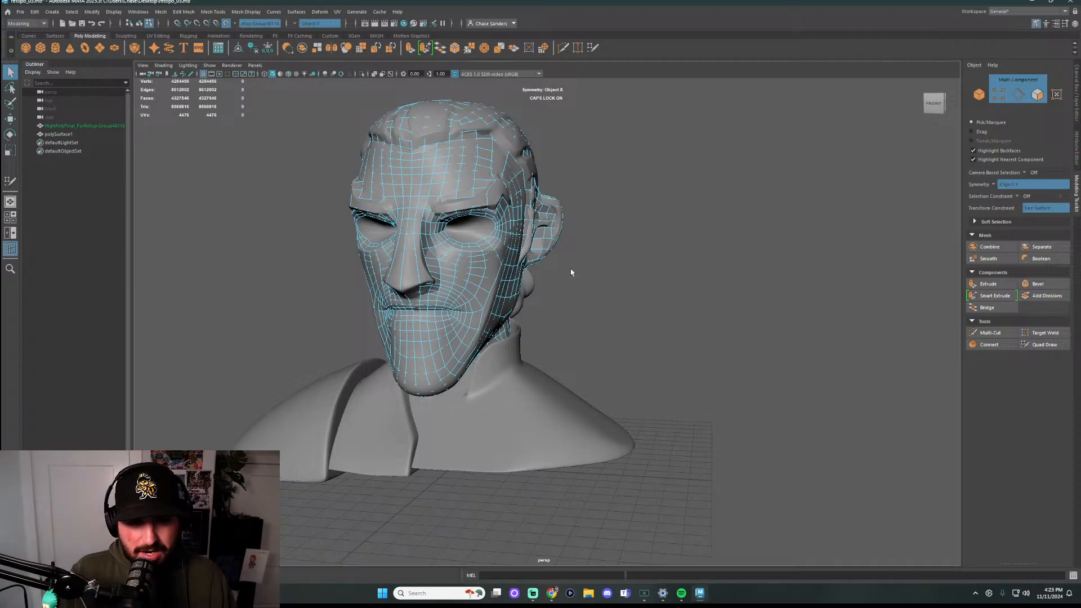
click(8, 12)
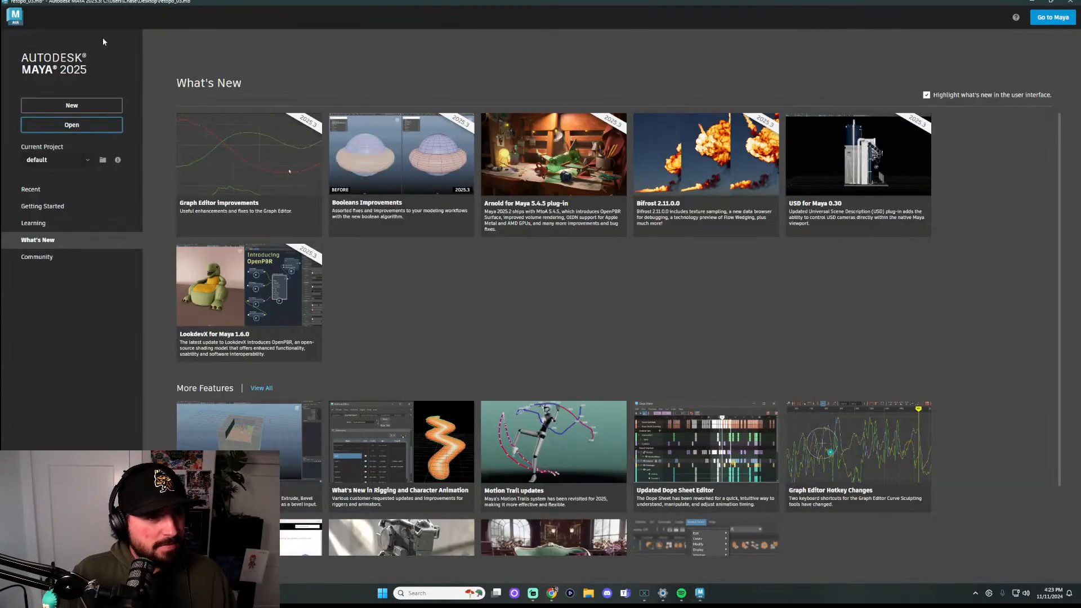
key(Escape)
click(20, 11)
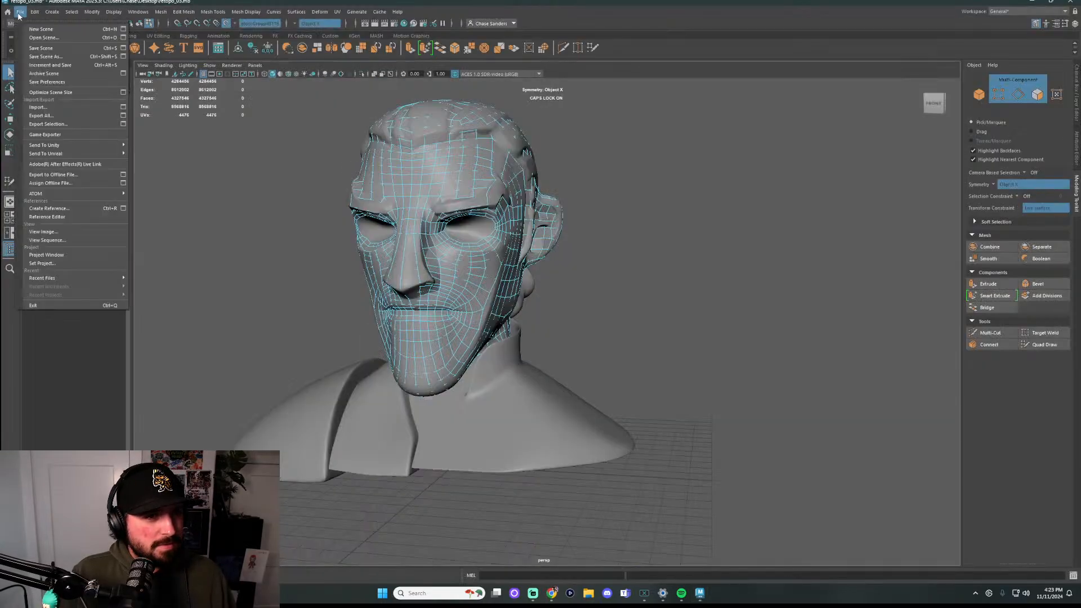
click(58, 13)
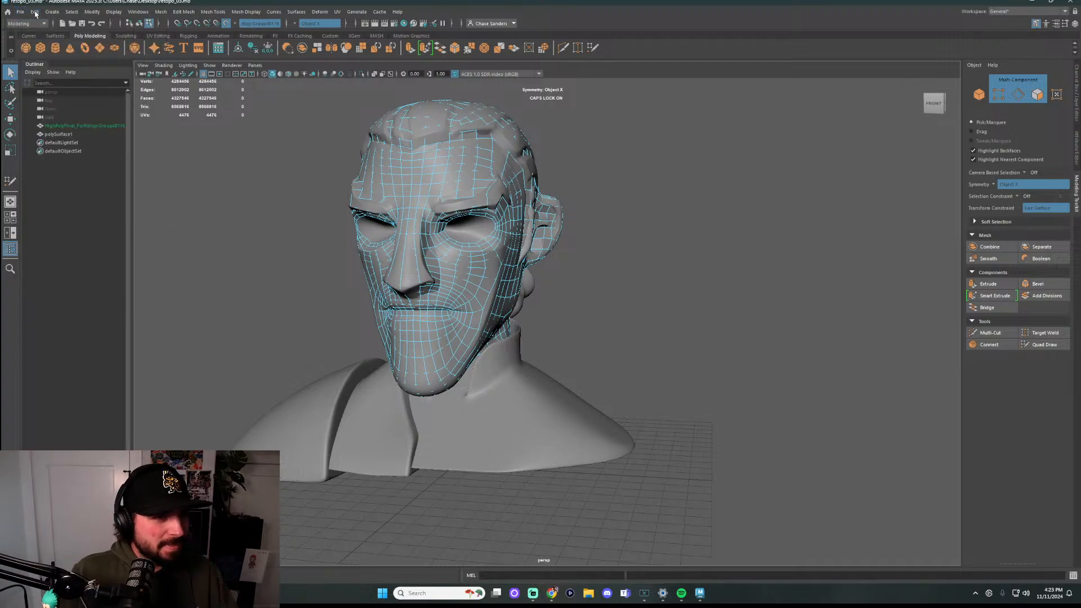
Delete the construction history of all objects in the scene
click(34, 12)
mouse_move(84, 113)
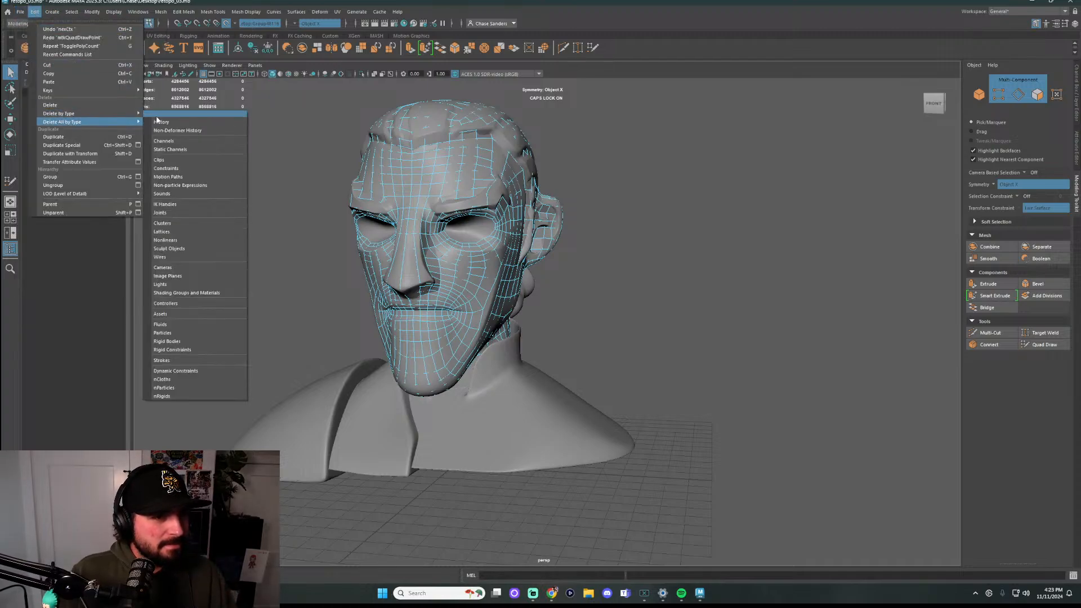
click(151, 123)
Save the scene to the Desktop as a new Maya Binary version named retopo_04.mb
click(21, 11)
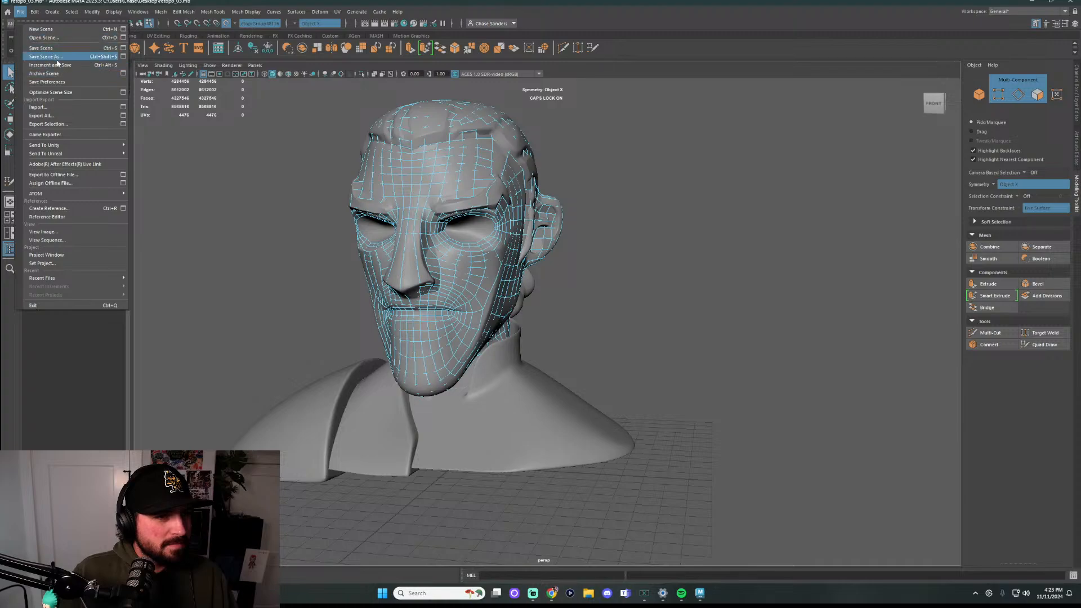
click(39, 59)
click(177, 148)
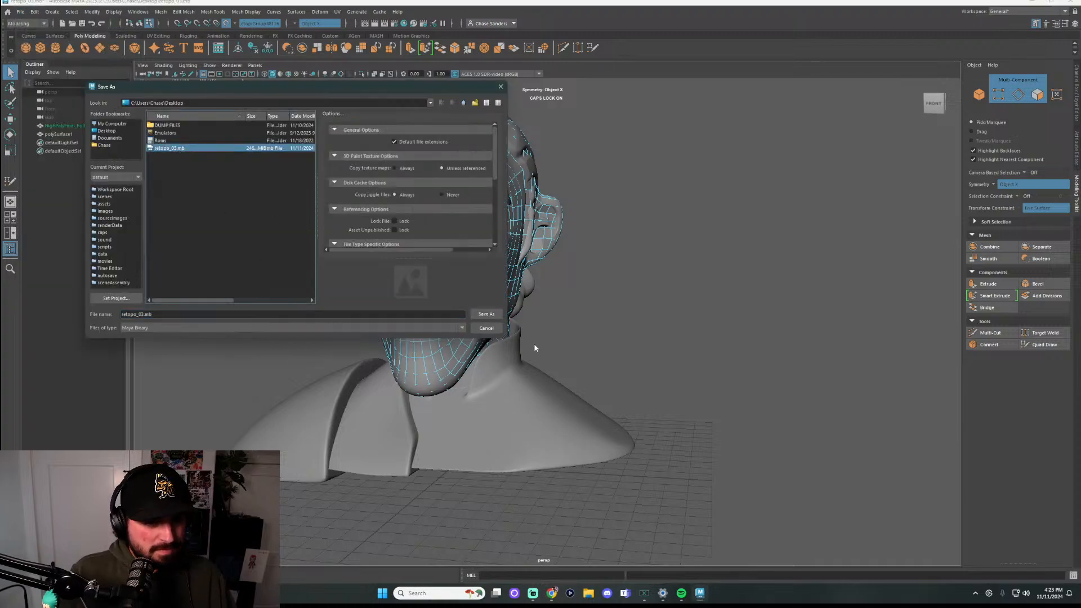
click(491, 316)
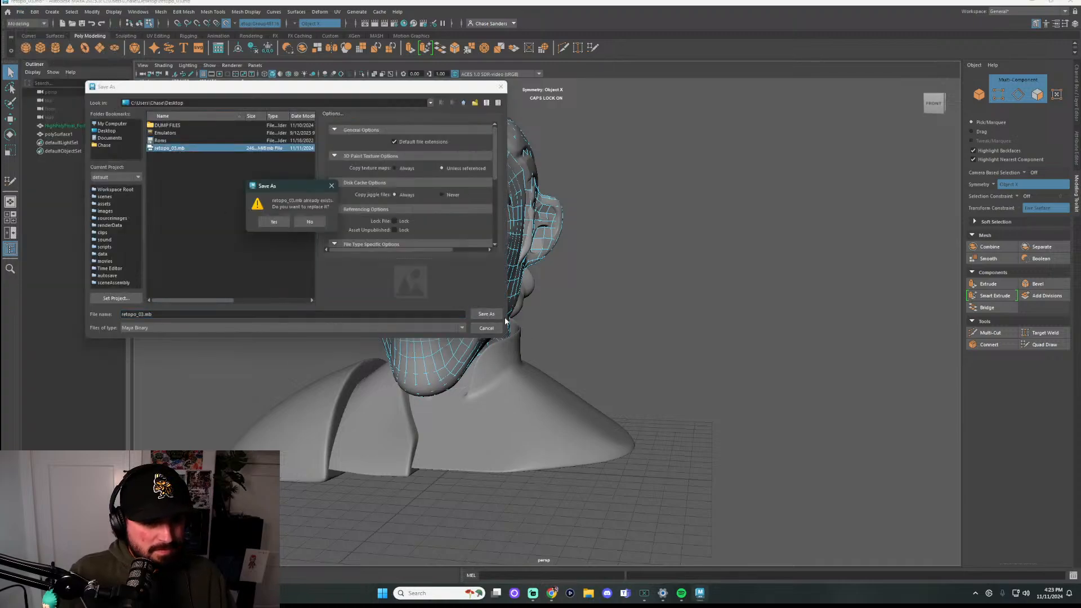
click(332, 186)
click(145, 313)
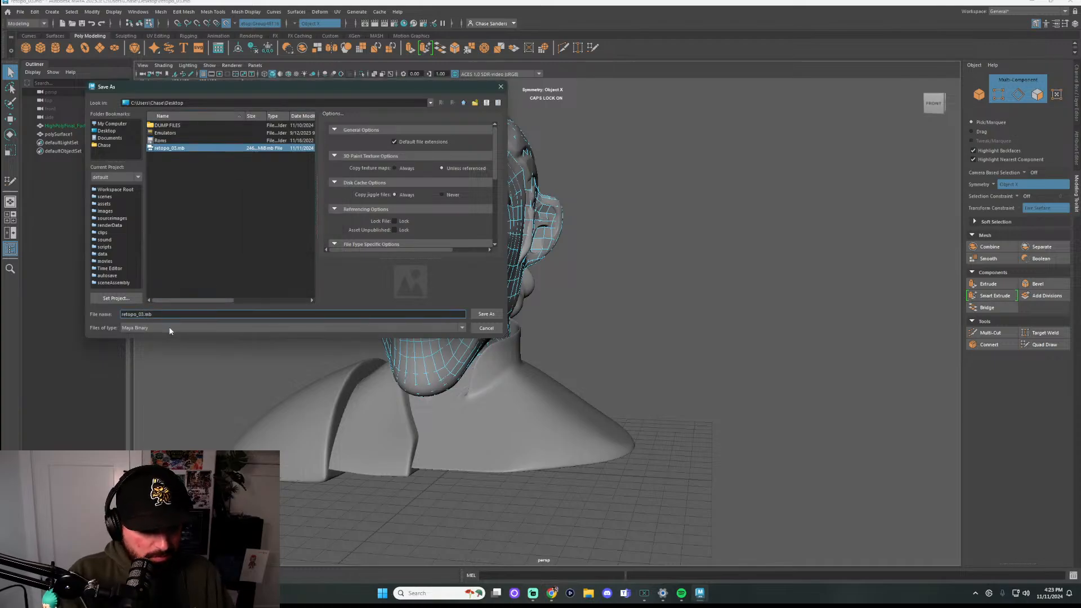
key(BackSpace)
text(4)
click(487, 314)
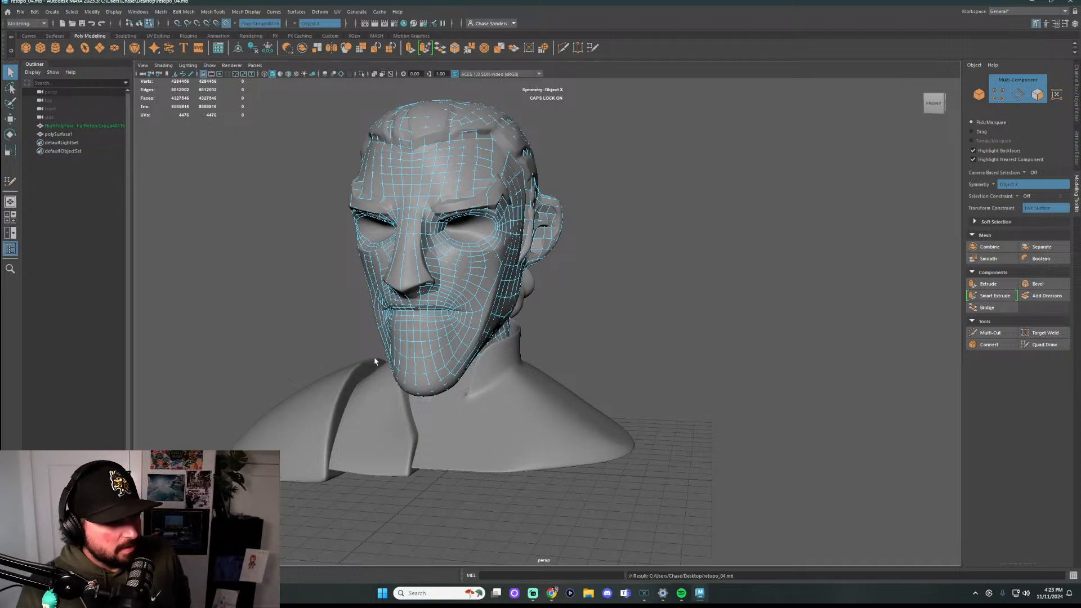
Reactivate Quad Draw on the head retopology mesh with the bust viewed from the front
click(400, 341)
click(429, 340)
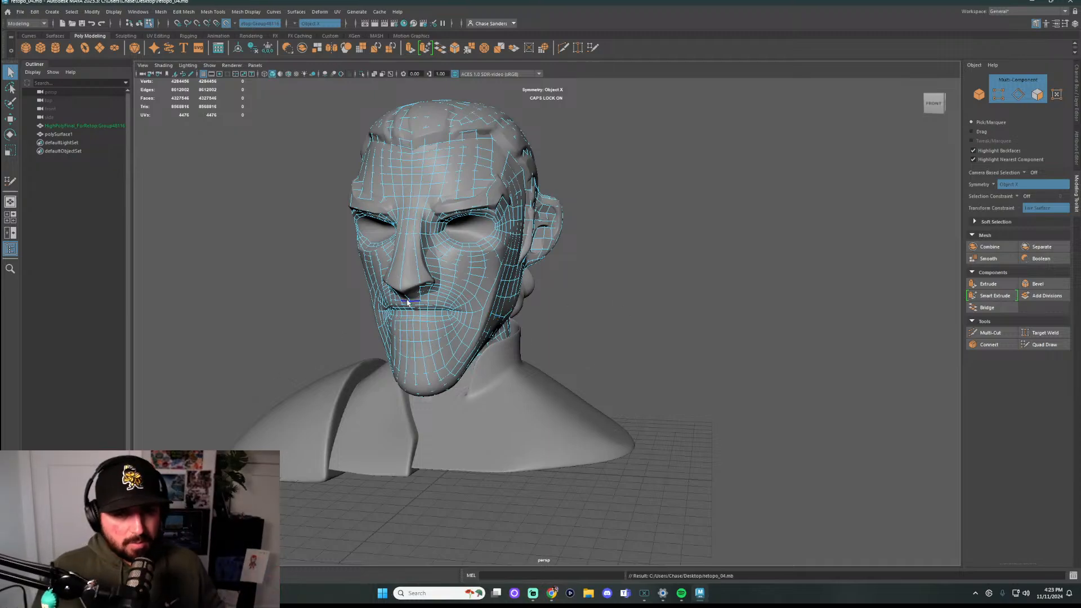
alt+drag(613, 297, 688, 359)
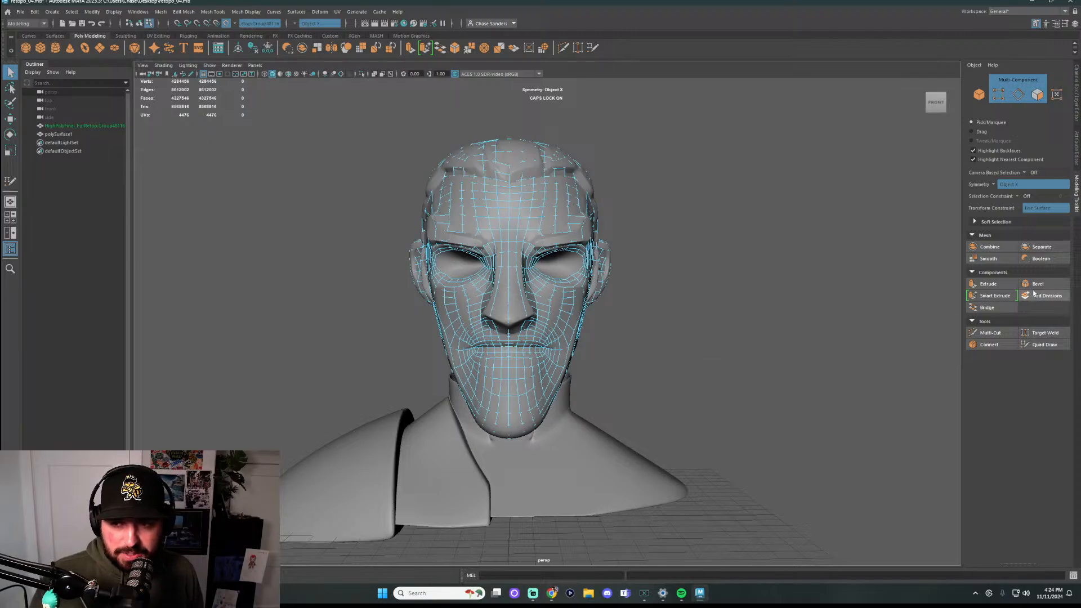
click(1045, 345)
Examine the retopologized head from all sides, including the ears, the underside of the jaw, the neck border and the ponytail opening
alt+drag(755, 332, 438, 333)
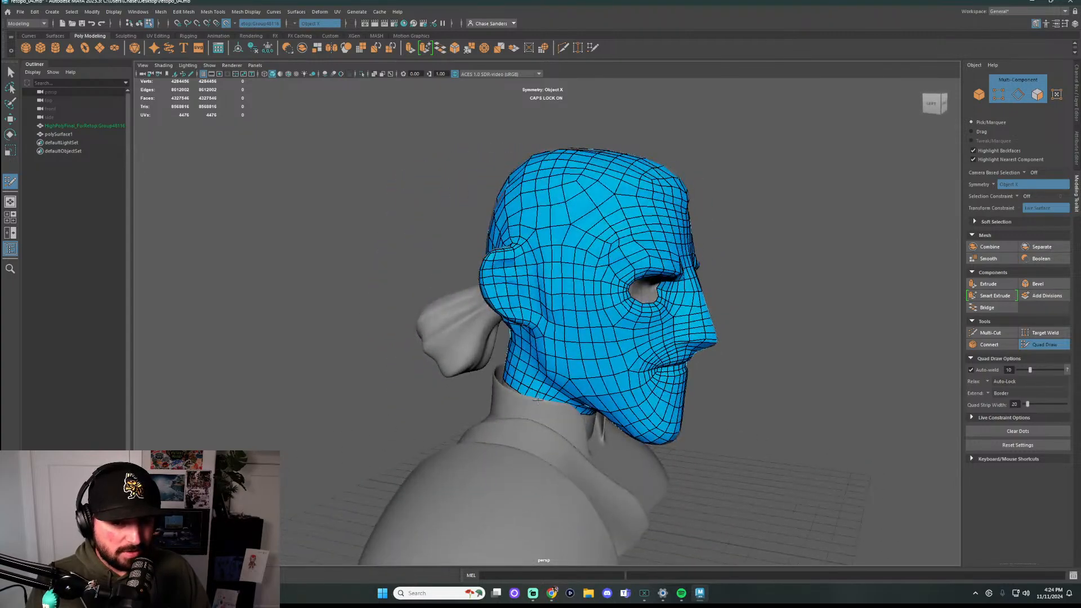
alt+drag(537, 400, 551, 260)
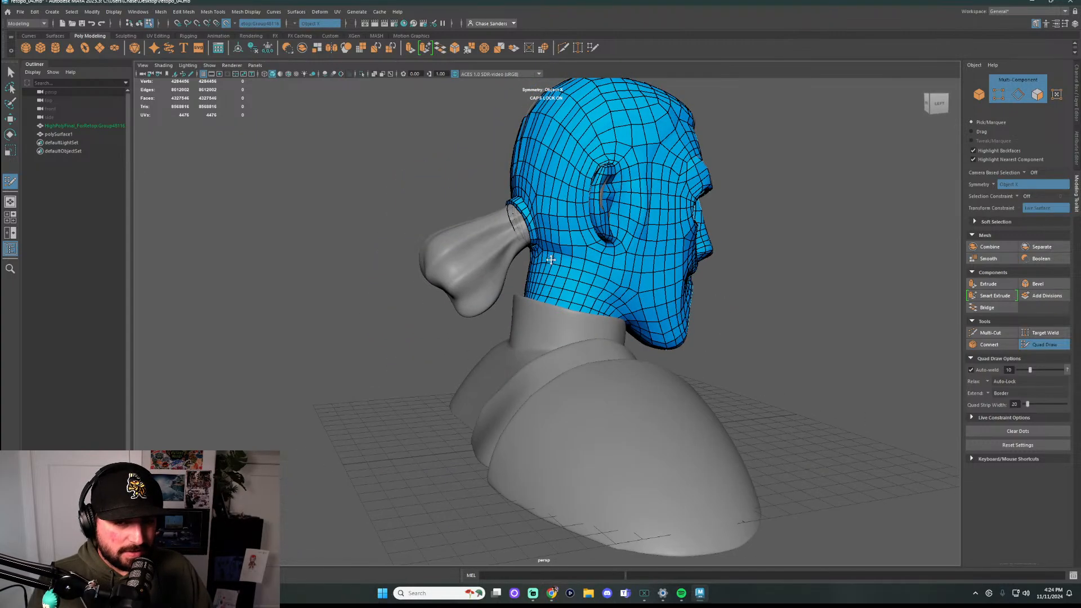
alt+drag(653, 366, 529, 259)
scroll(530, 259, up, 5)
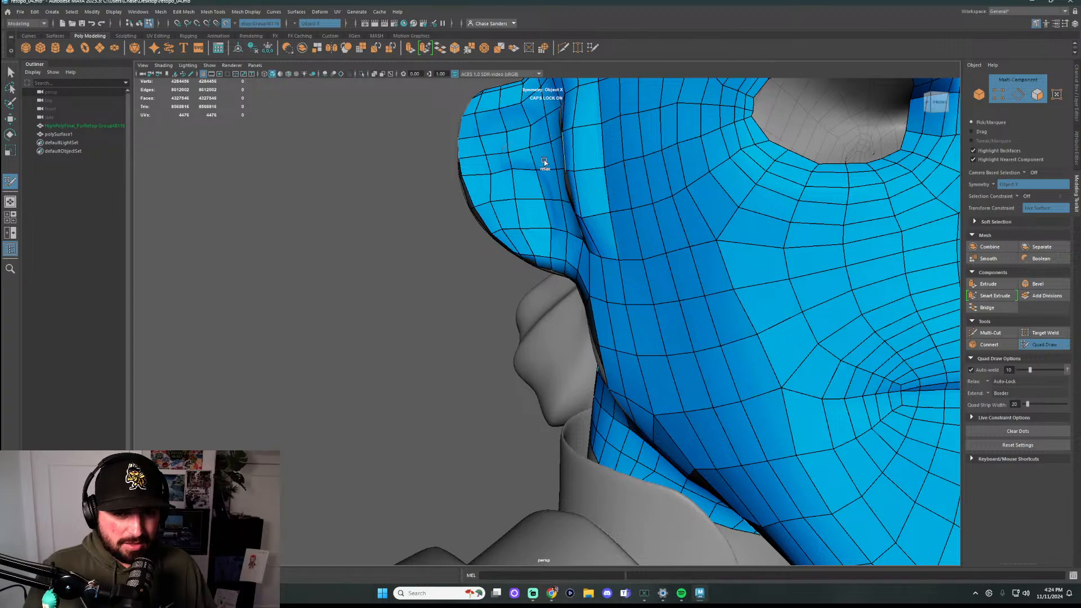
alt+drag(514, 153, 561, 180)
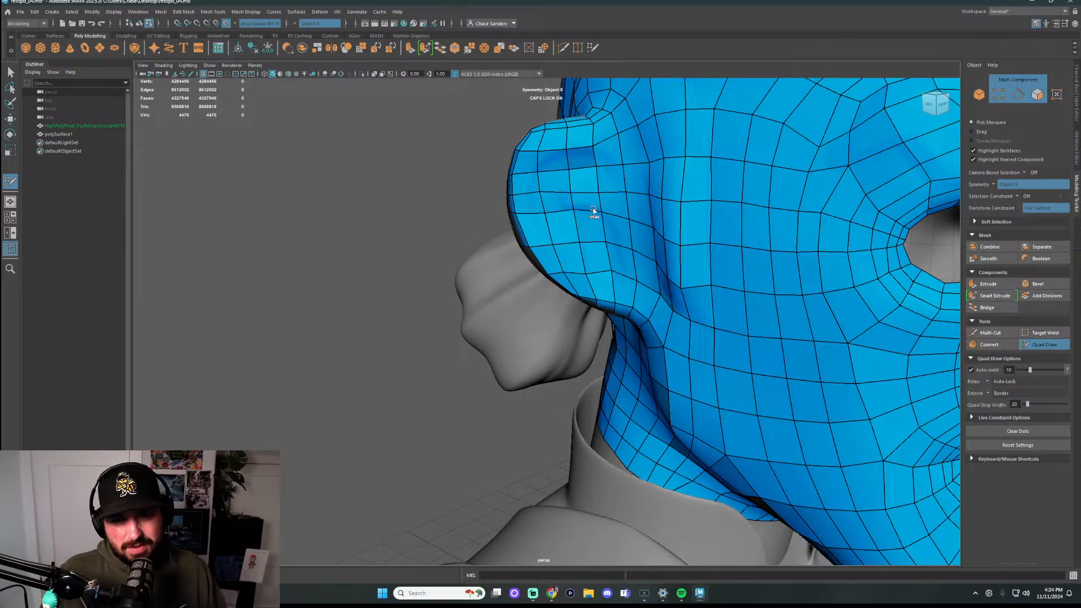
alt+drag(547, 262, 828, 307)
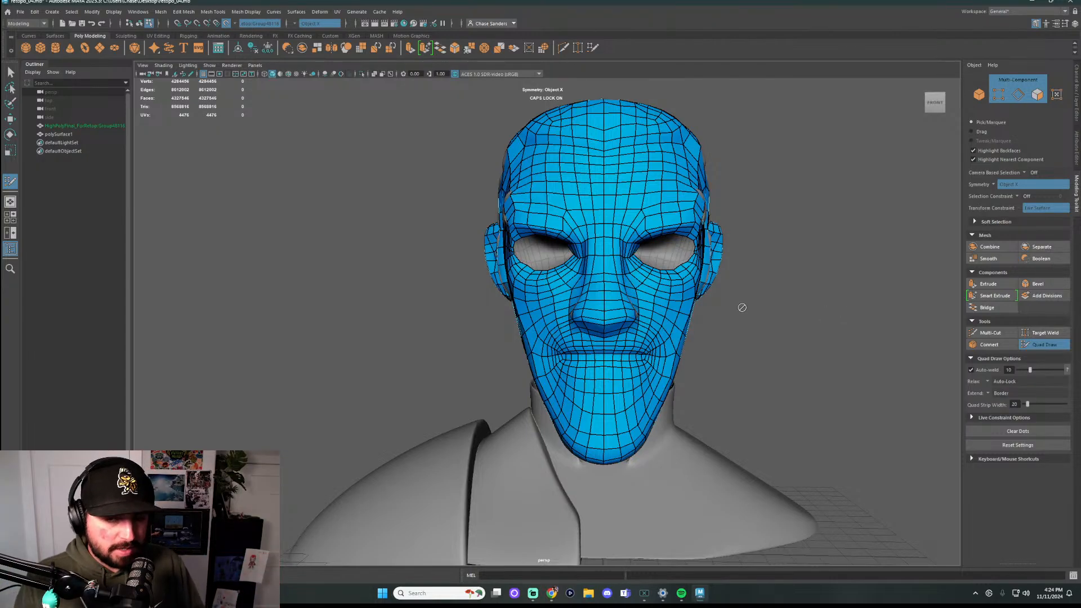
alt+drag(742, 308, 690, 380)
scroll(670, 372, up, 3)
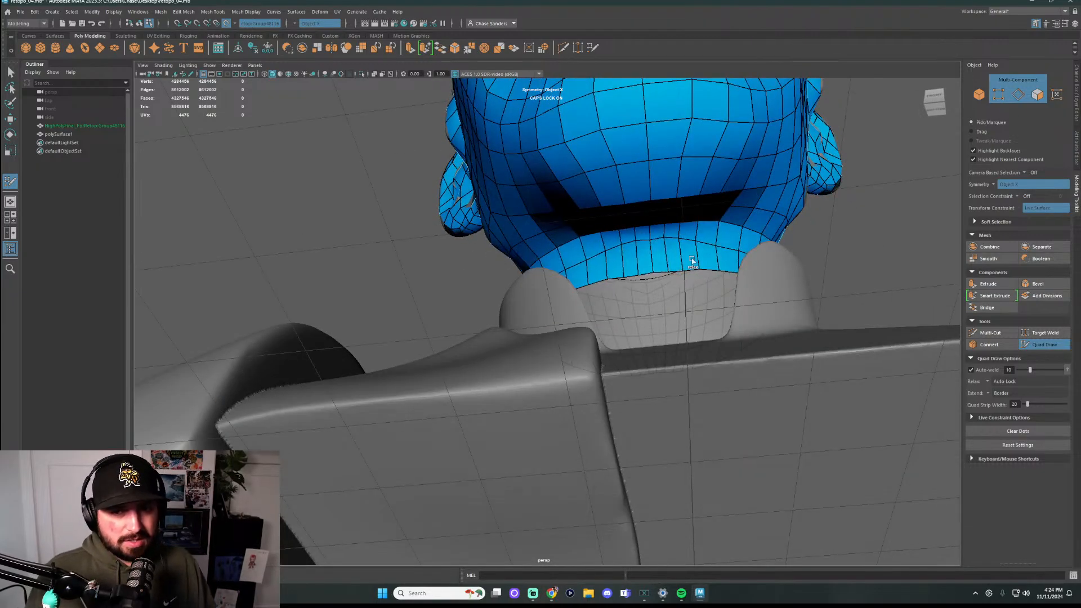
alt+drag(833, 234, 833, 276)
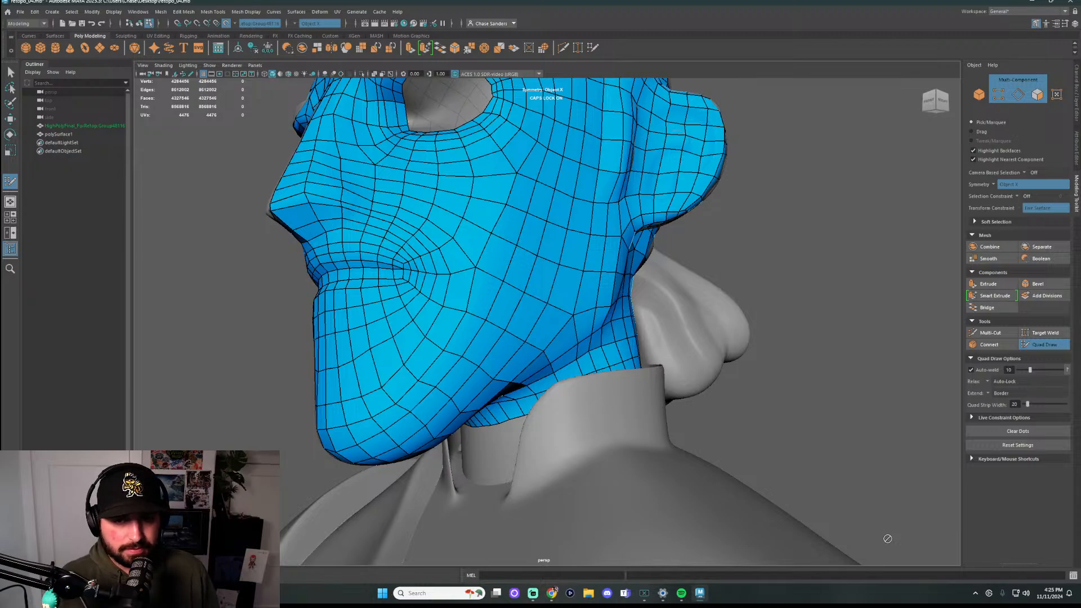
scroll(729, 288, down, 5)
alt+drag(784, 313, 321, 356)
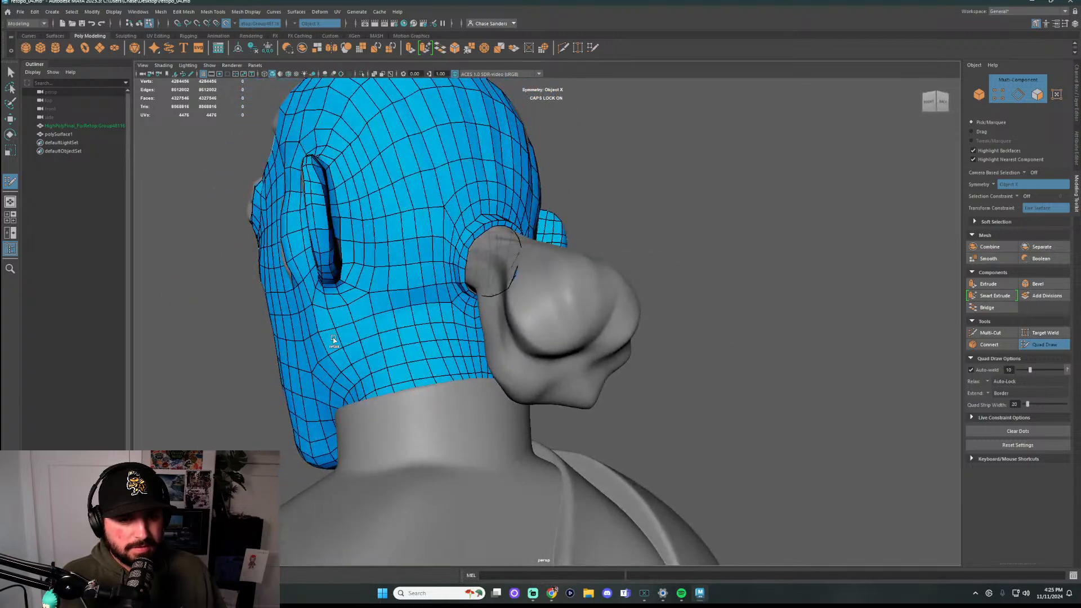
alt+drag(333, 340, 764, 346)
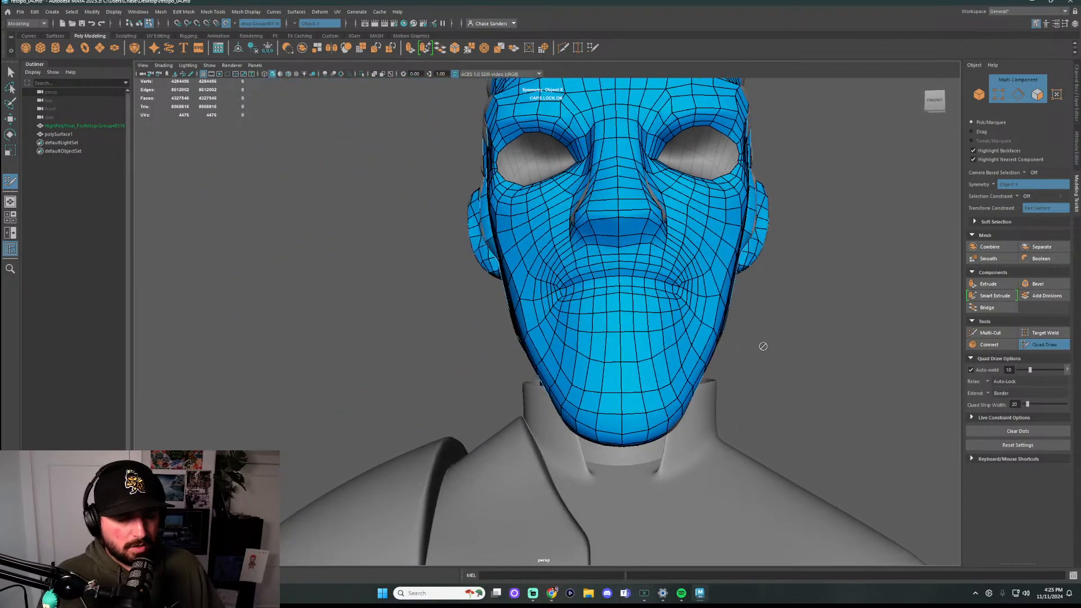